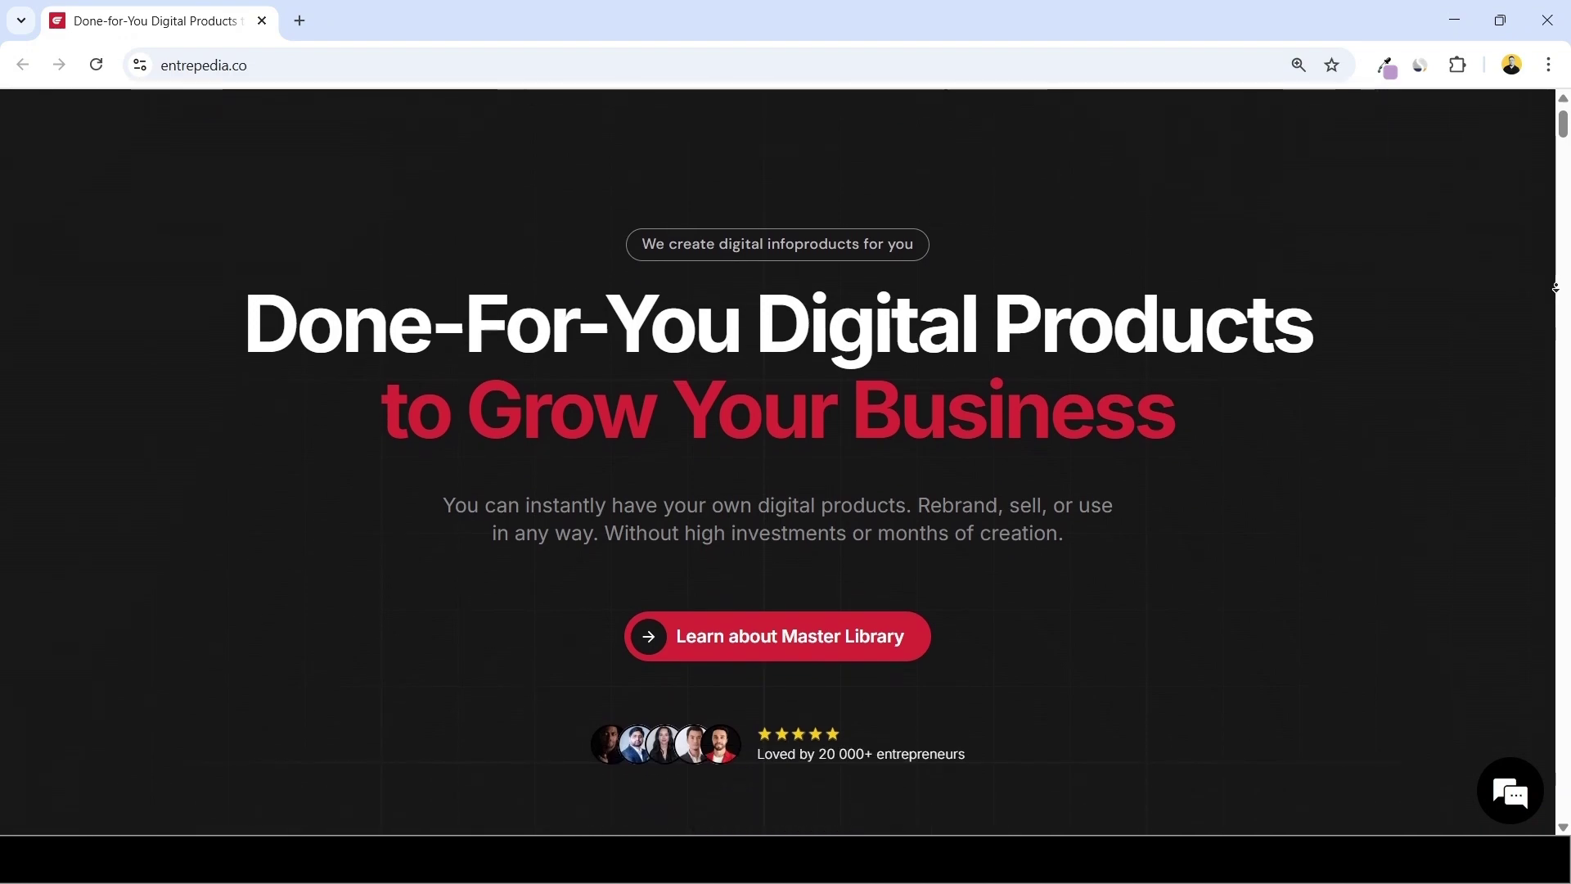
Scroll down the Entrepedia page and advance the product viewer to its next page.
scroll(691, 782, down, 3)
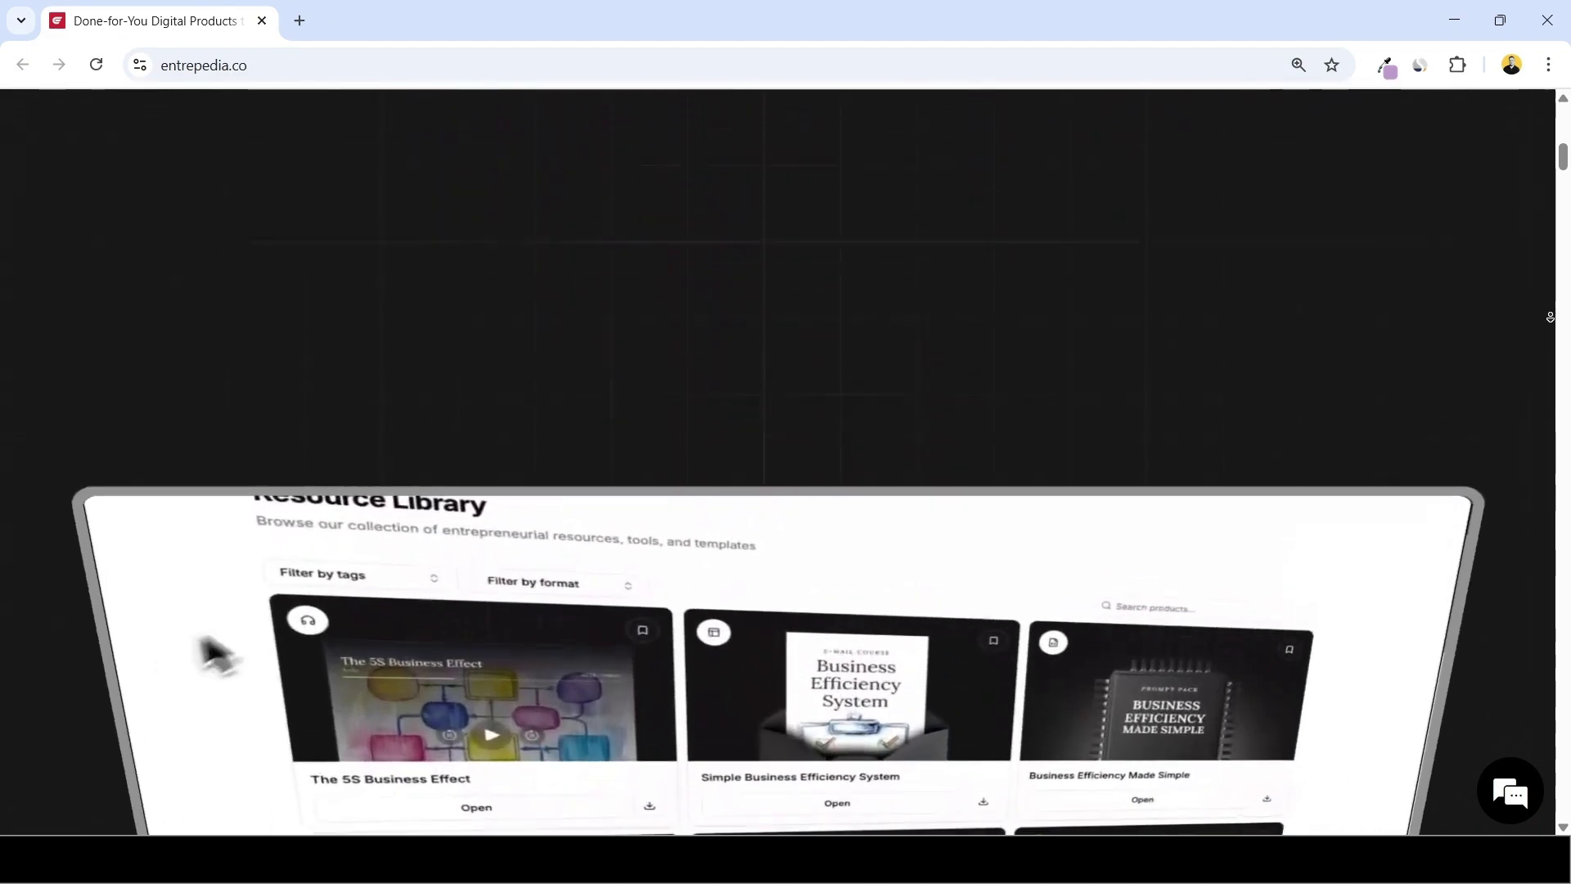
scroll(1550, 319, down, 15)
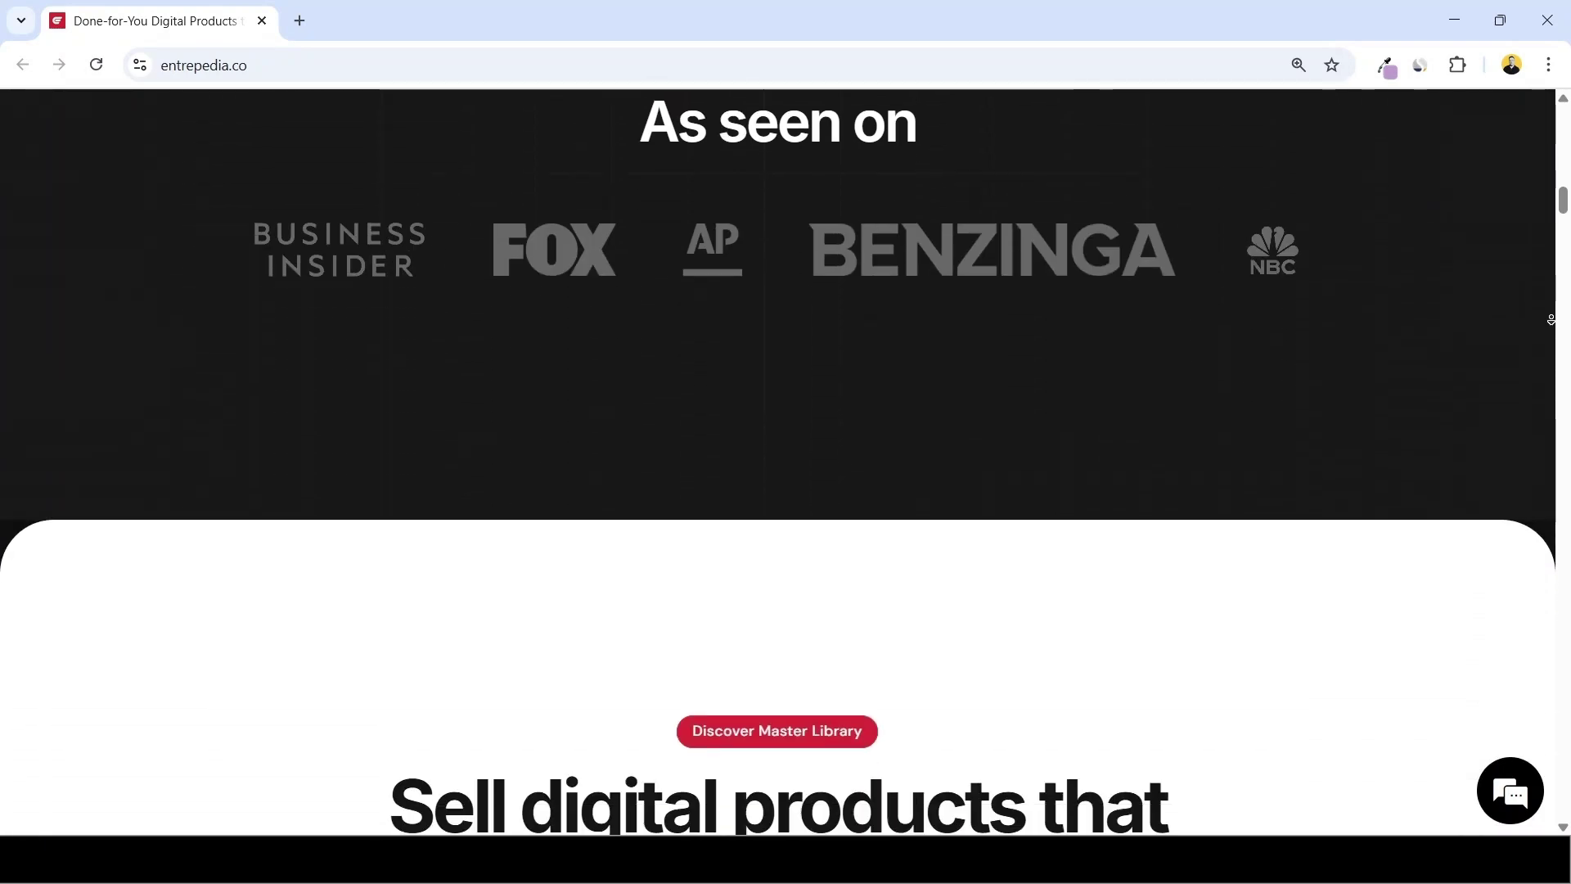
scroll(1551, 320, down, 15)
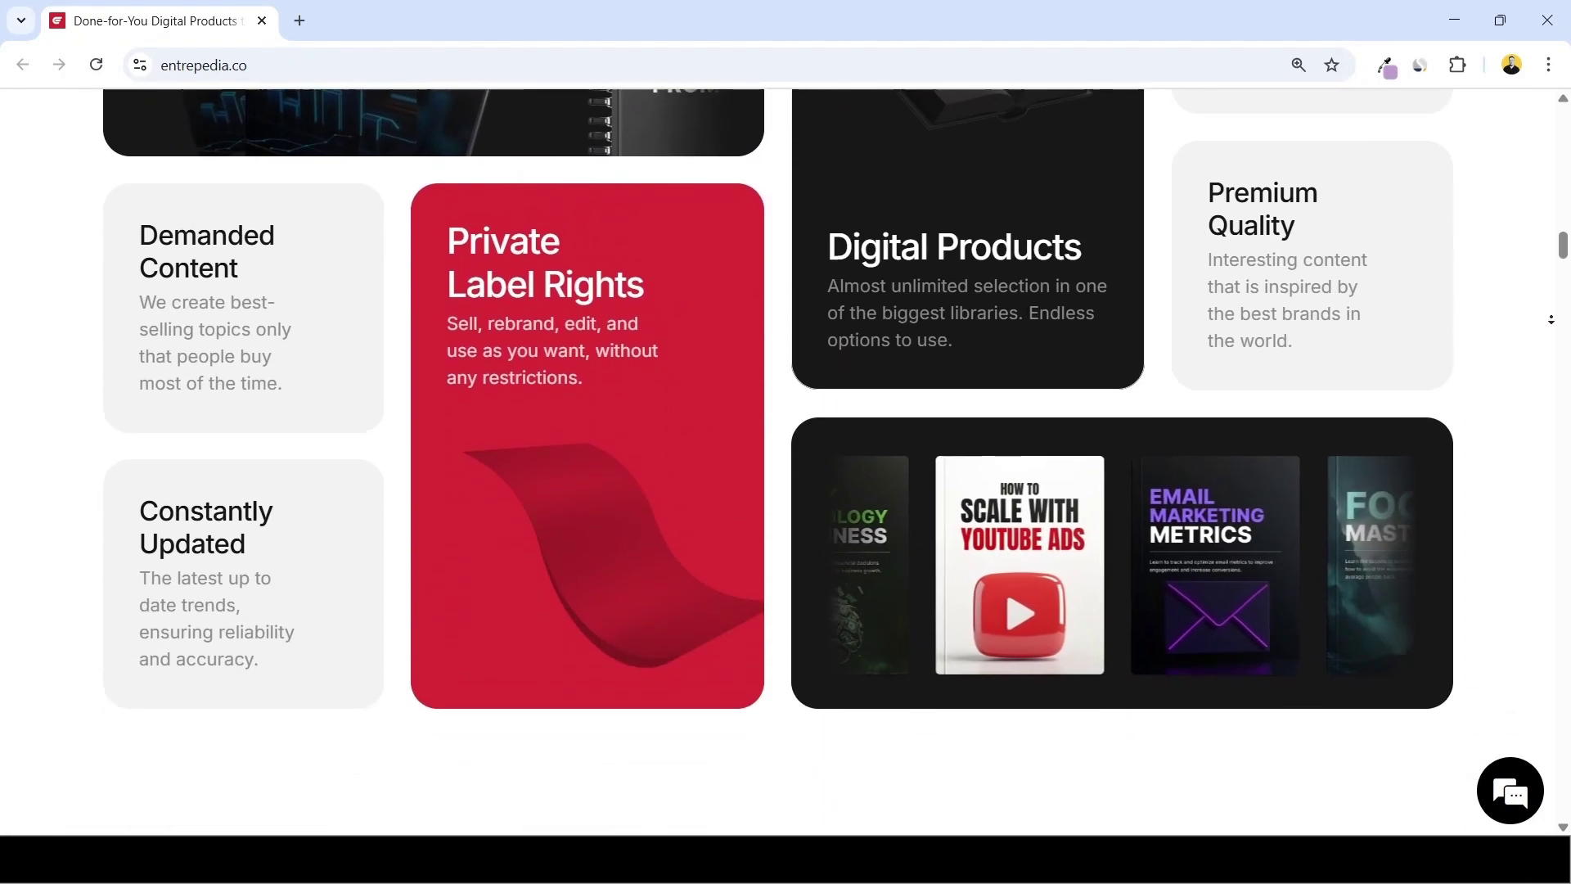
scroll(1550, 319, down, 15)
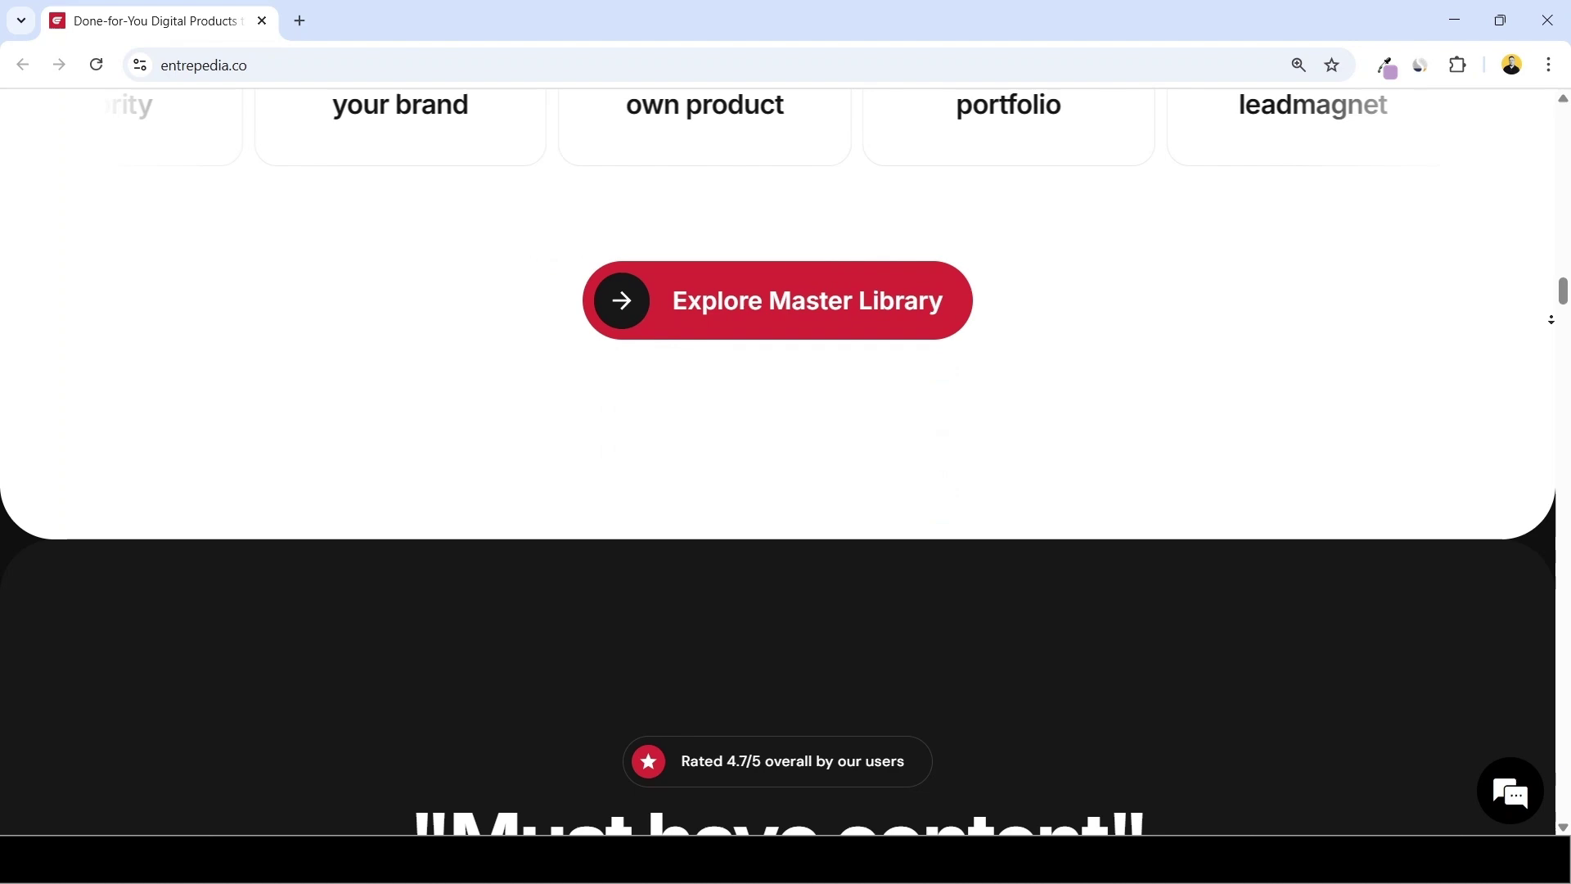
scroll(1550, 319, down, 15)
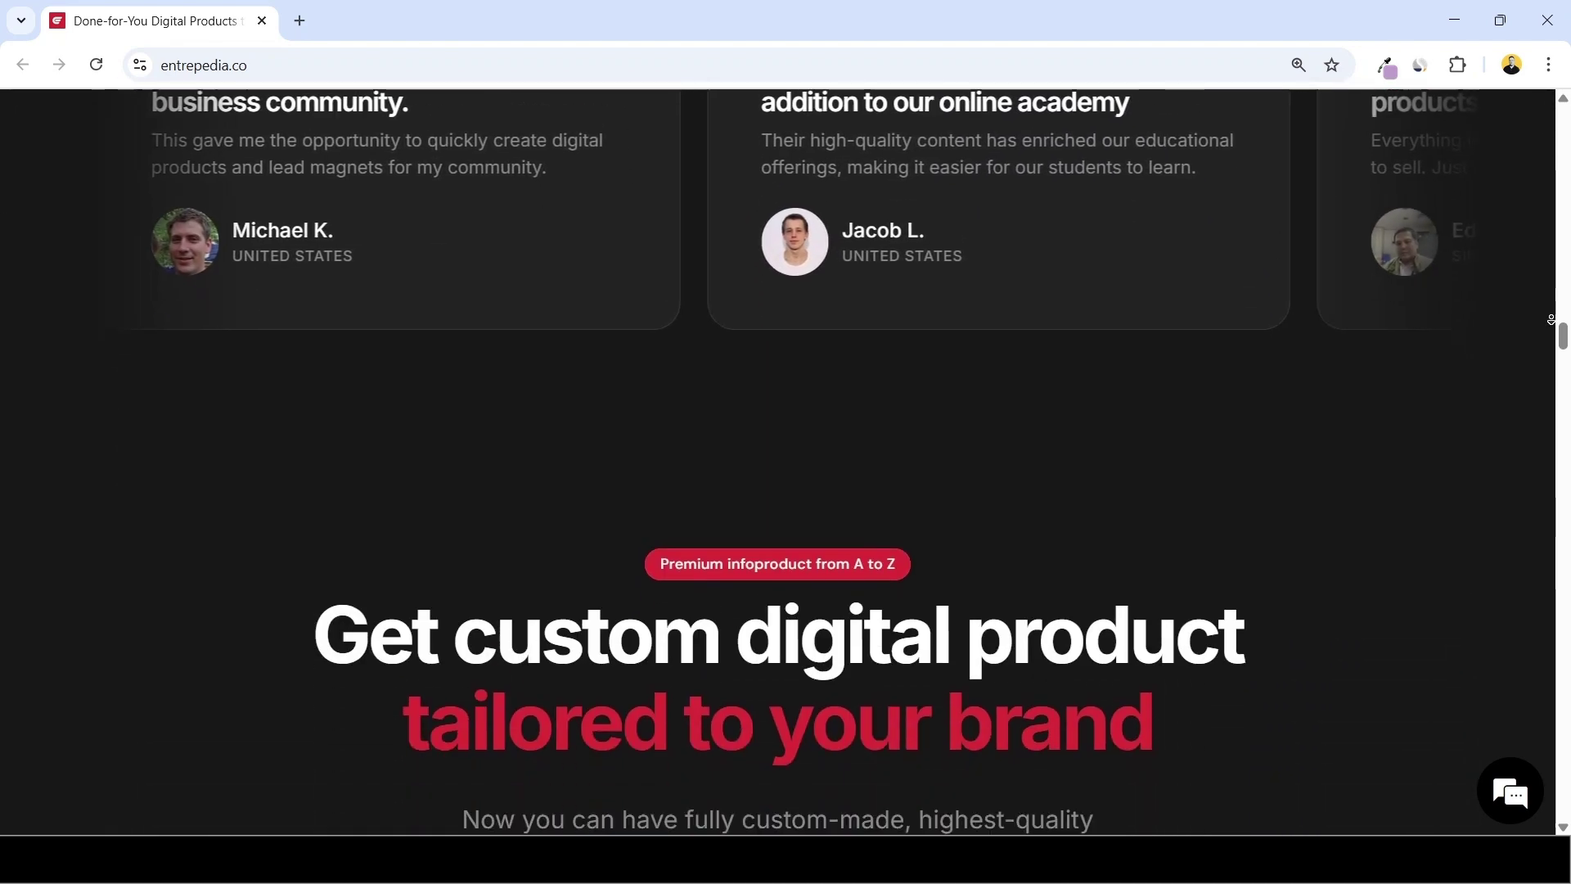
scroll(1551, 319, down, 8)
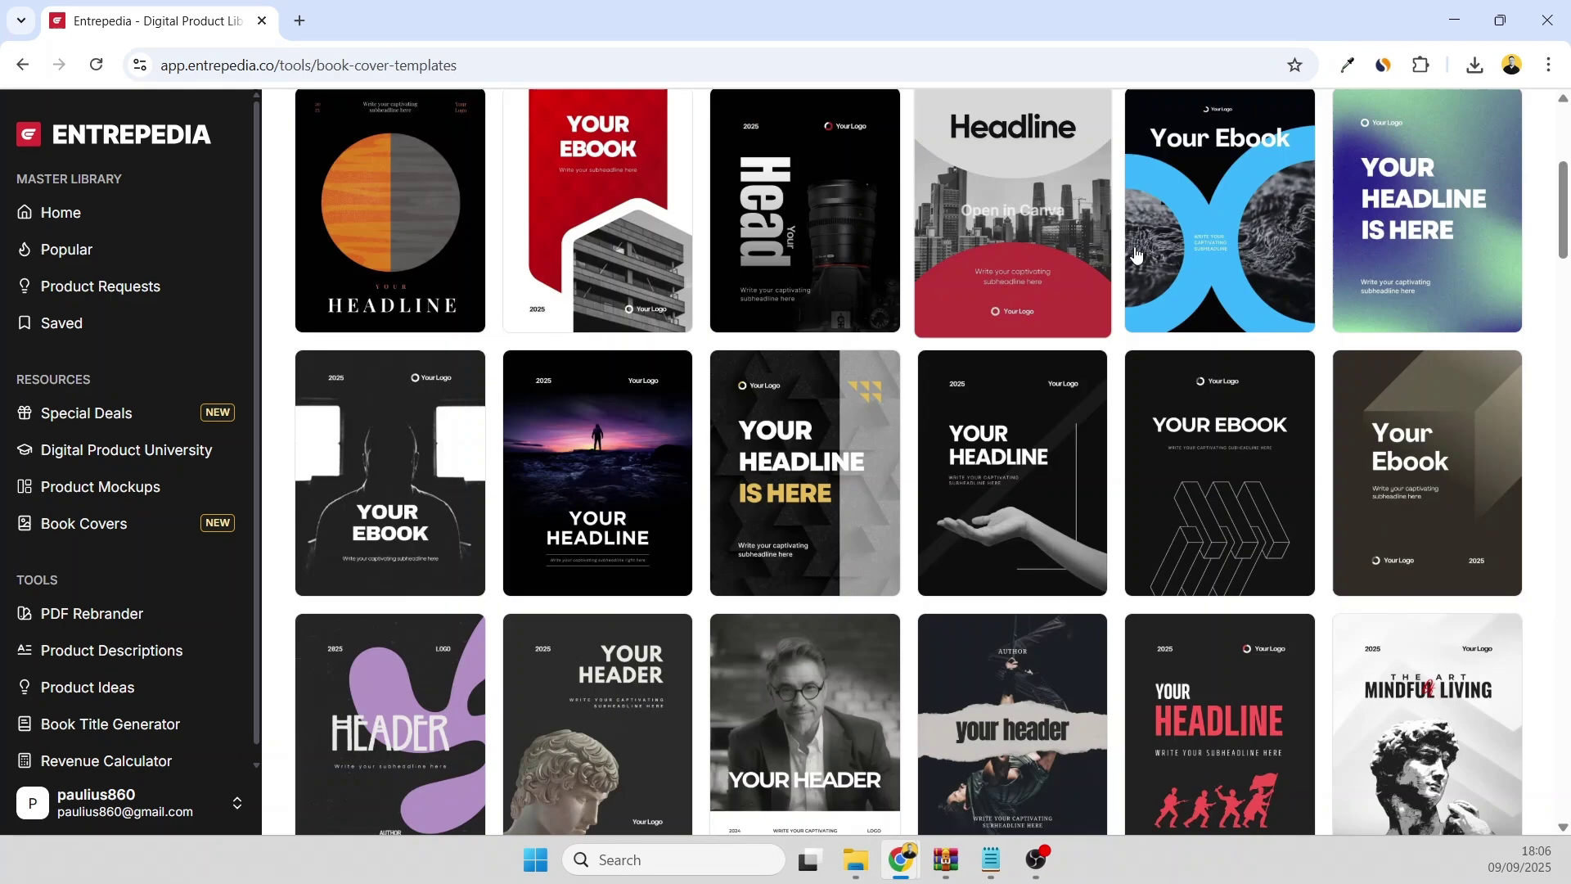
scroll(1235, 253, down, 2)
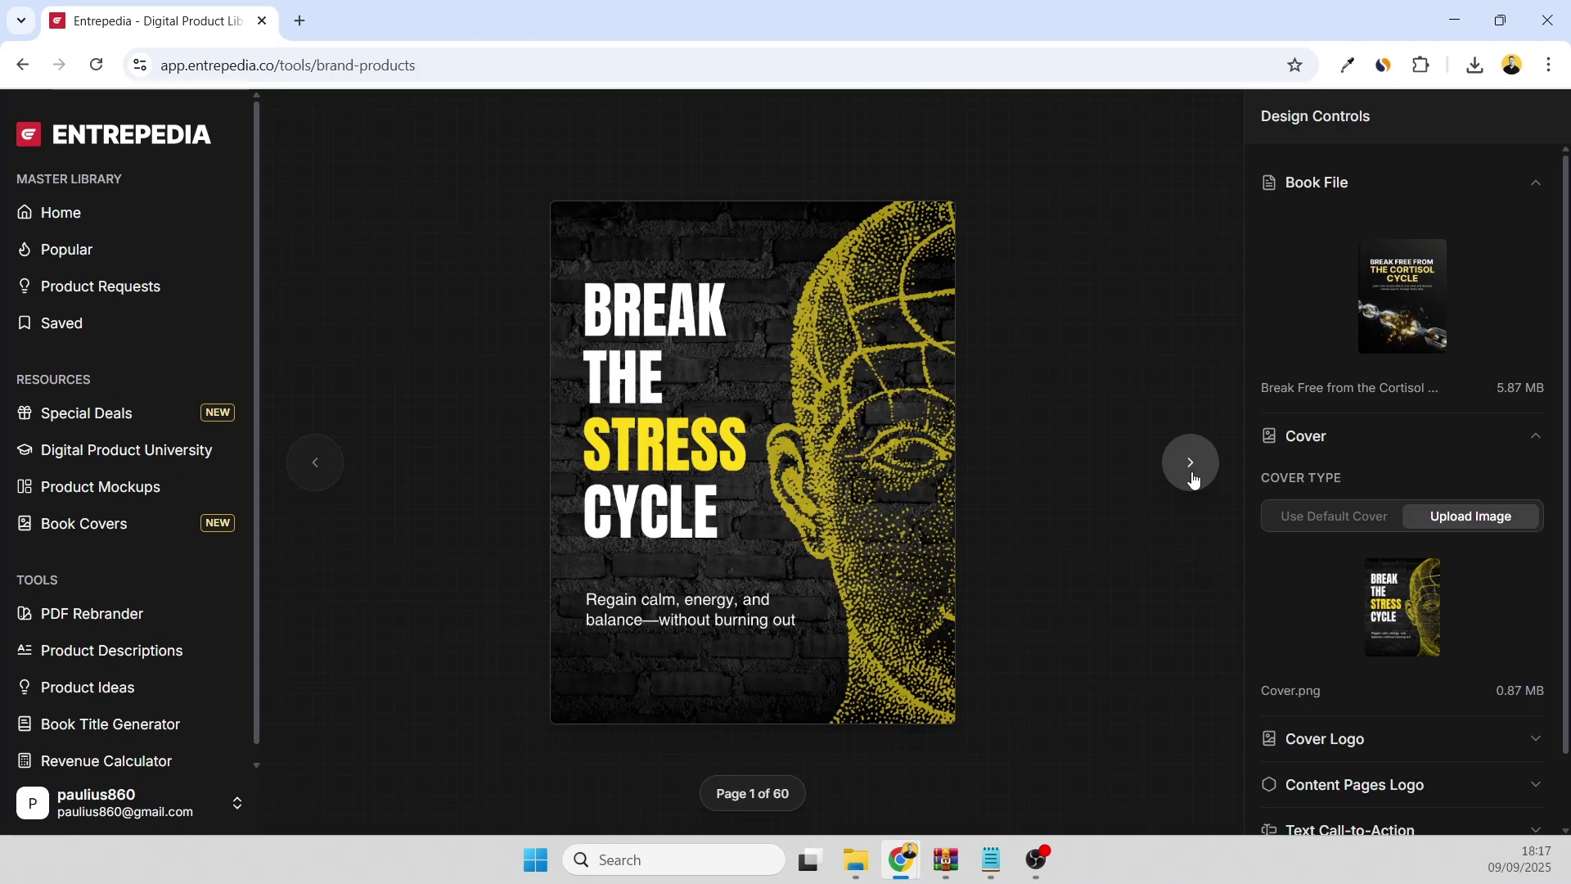
click(1192, 478)
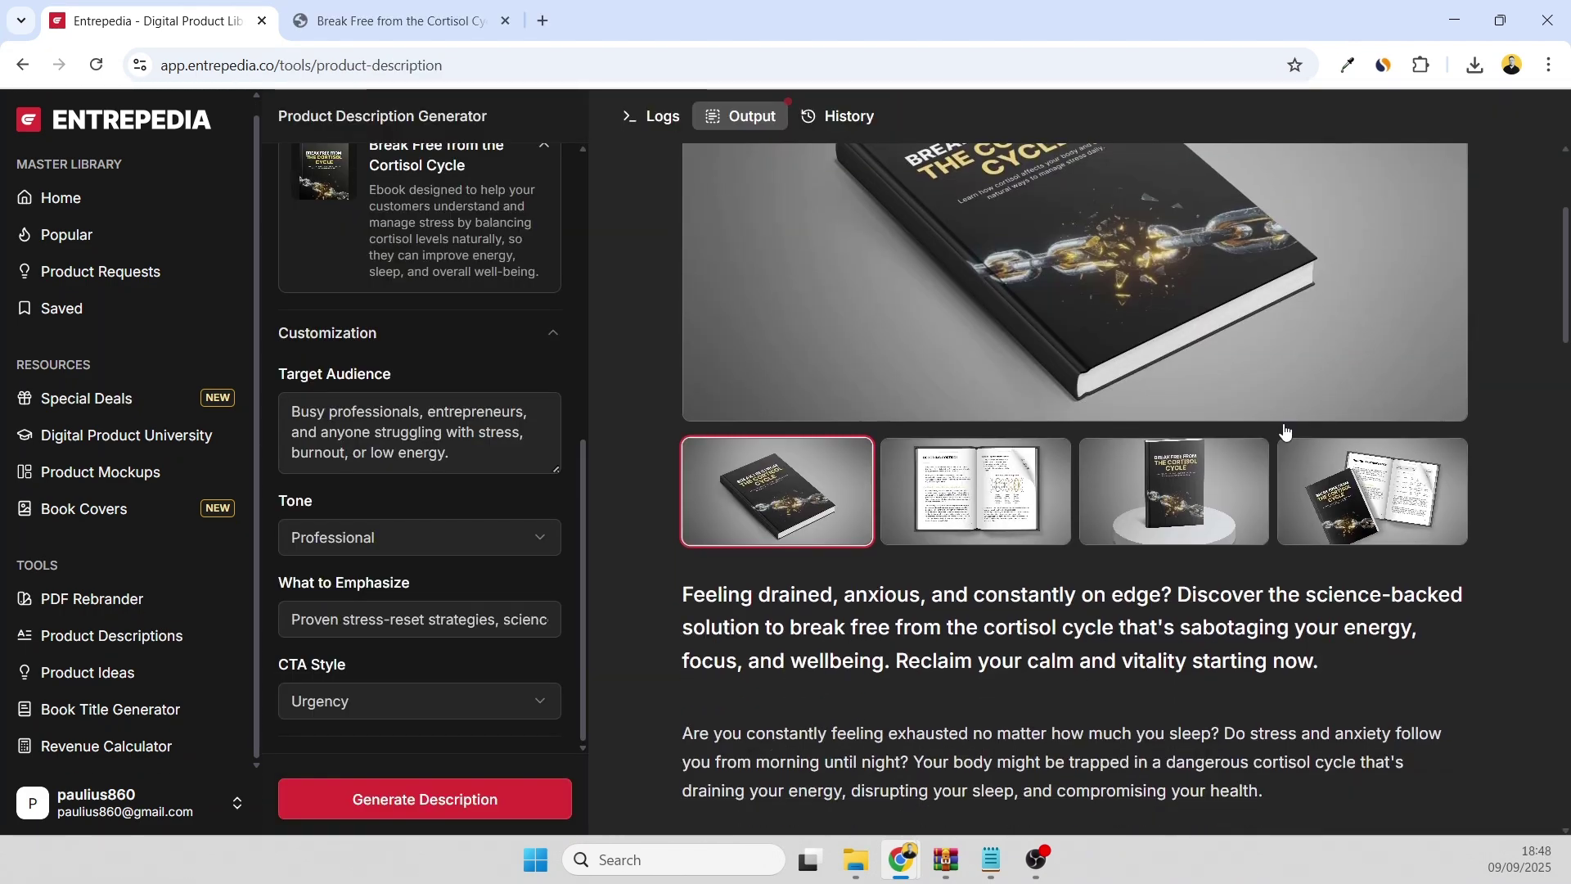
scroll(1499, 428, down, 3)
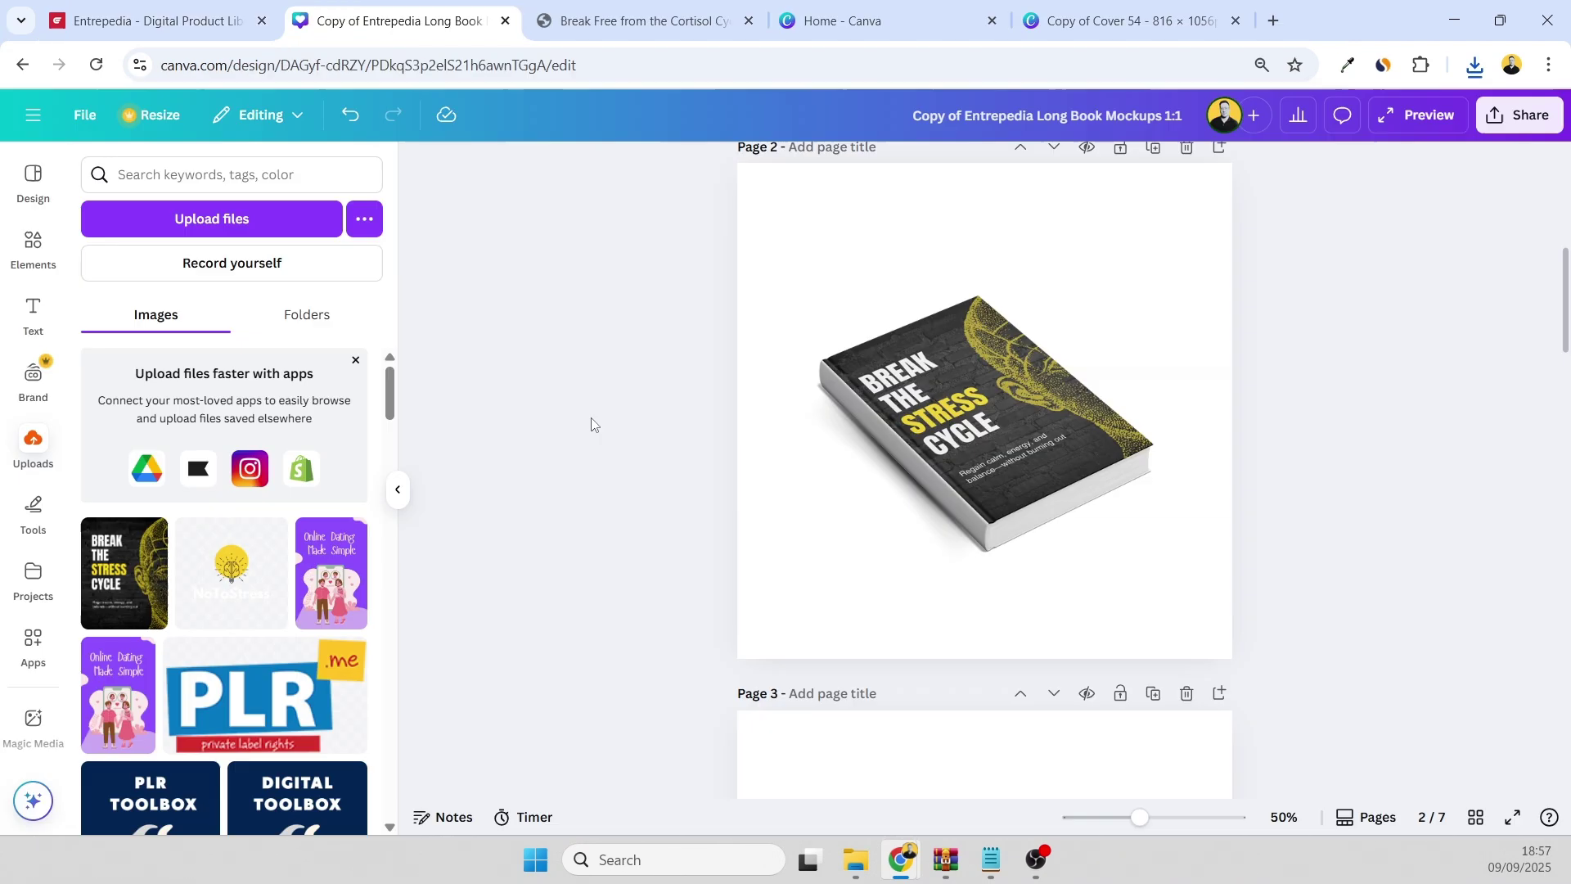
scroll(593, 424, down, 10)
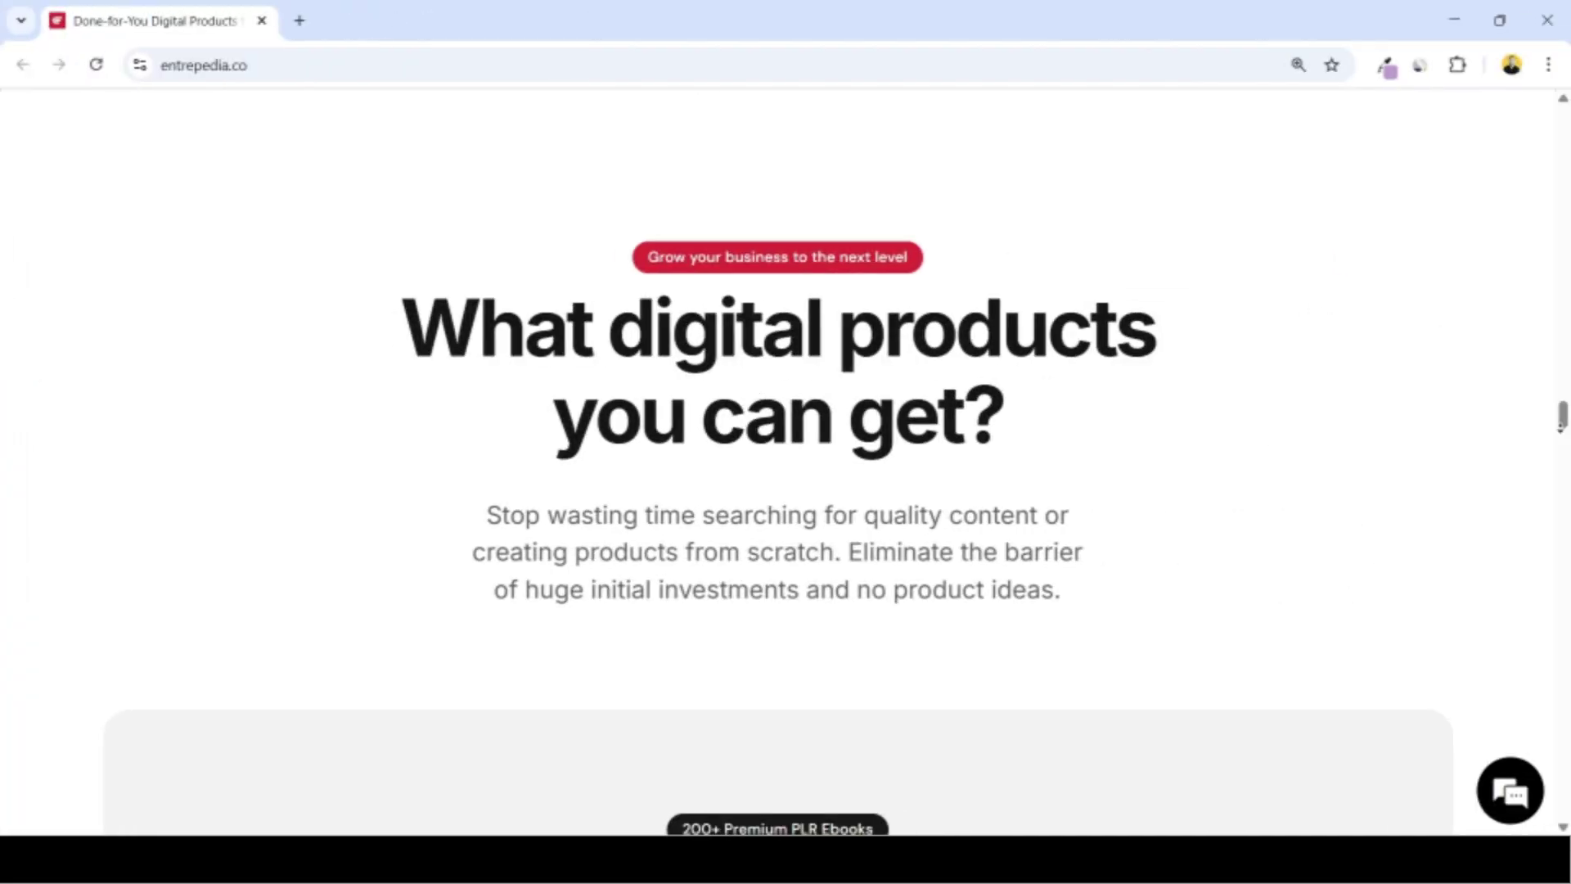
scroll(1560, 427, down, 12)
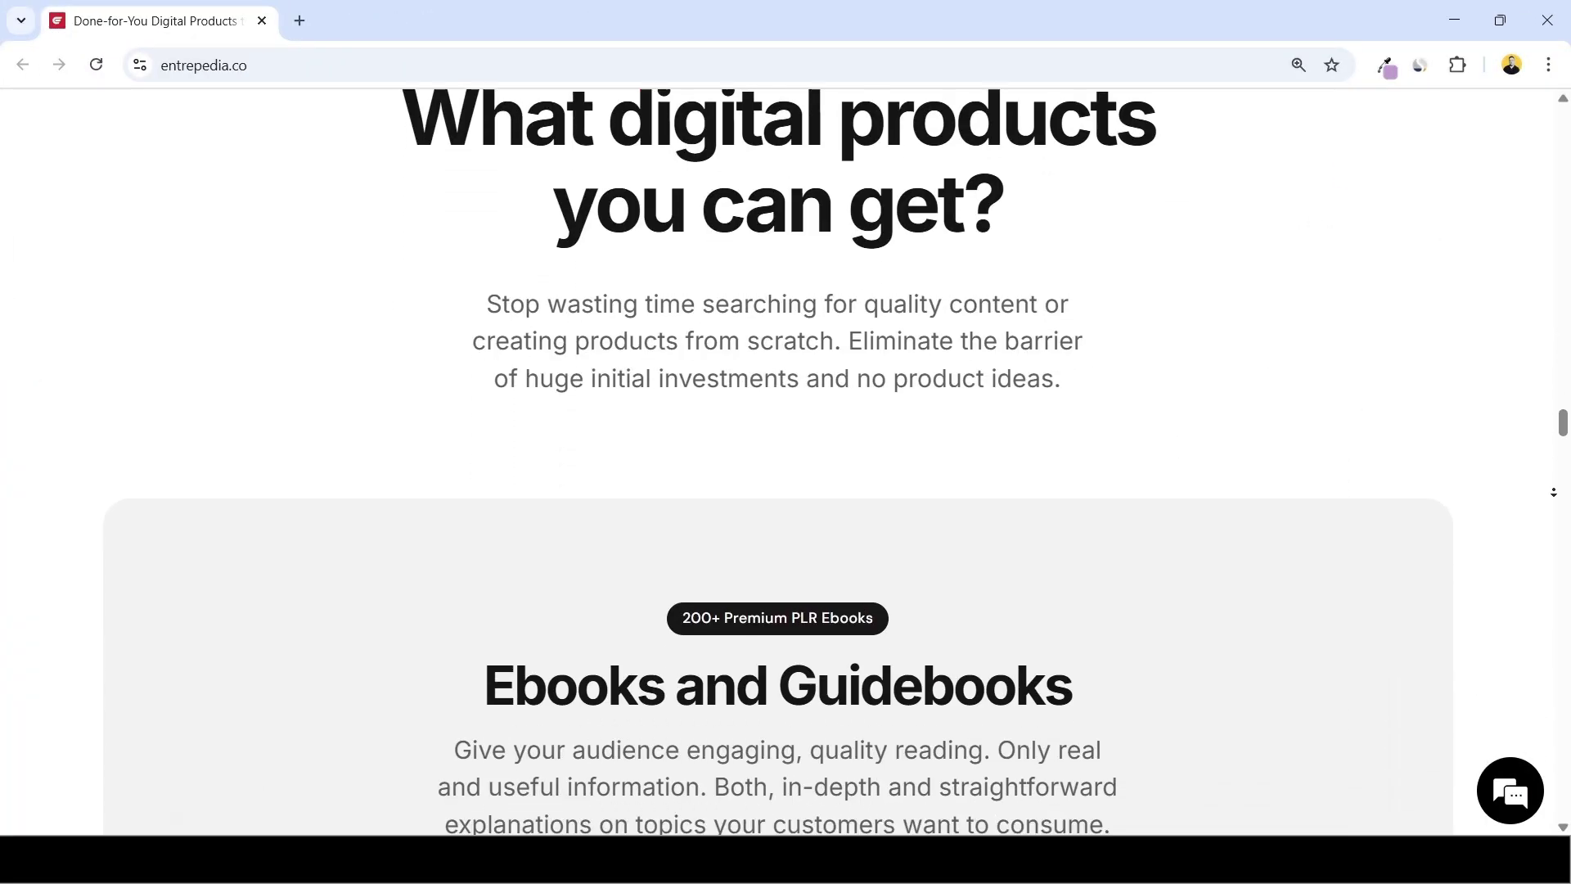
scroll(778, 458, down, 20)
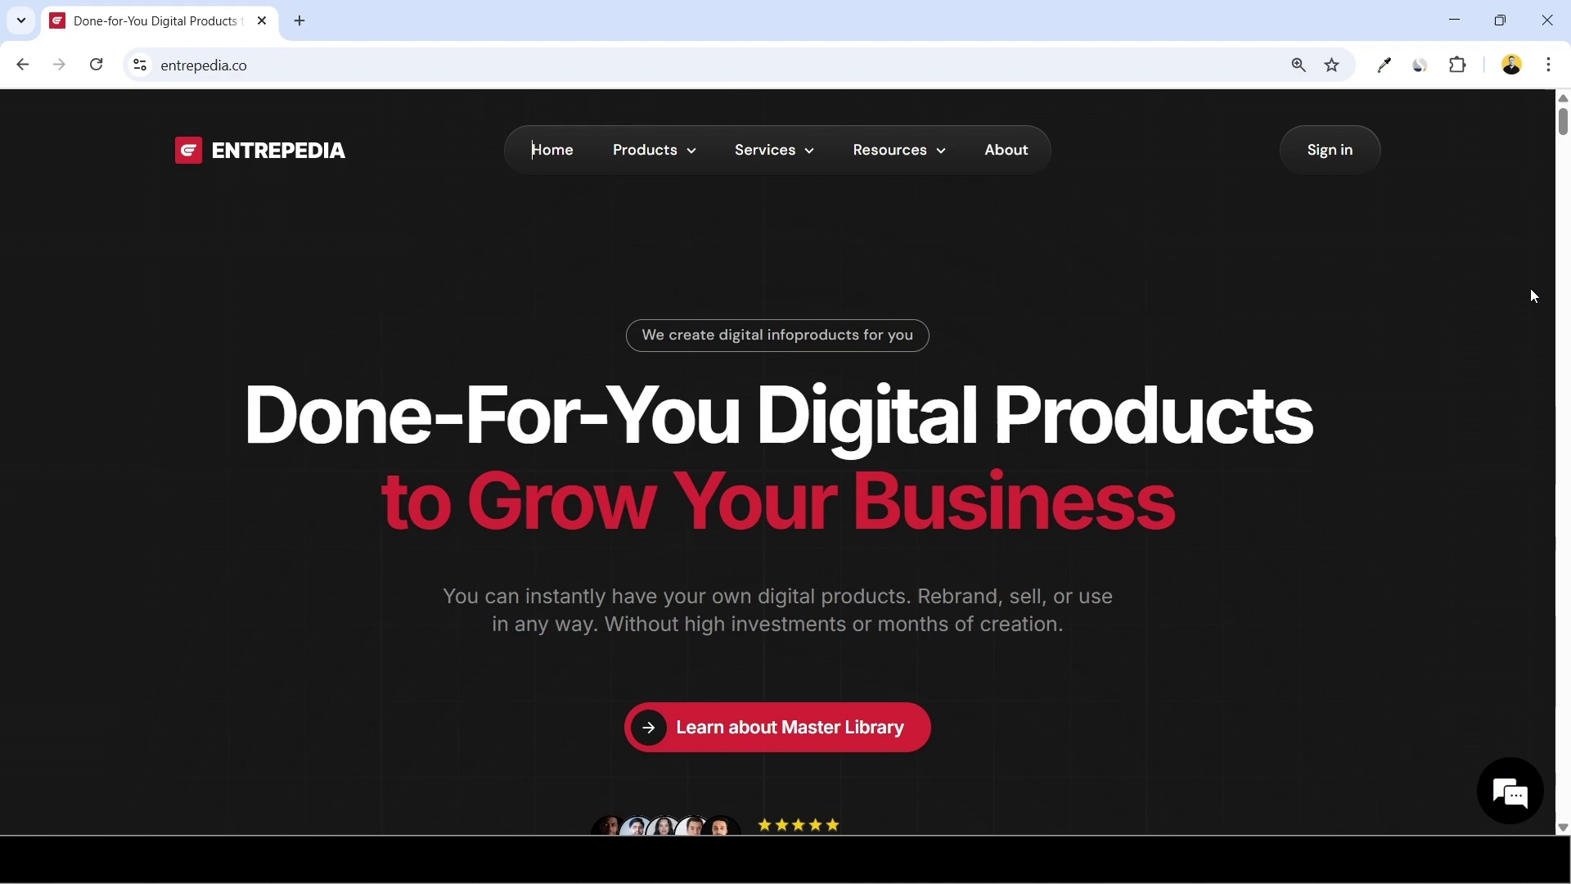
Scroll through the Master Library pricing, comparing Lite with the $197 Pro plan, and back up.
scroll(1533, 296, down, 6)
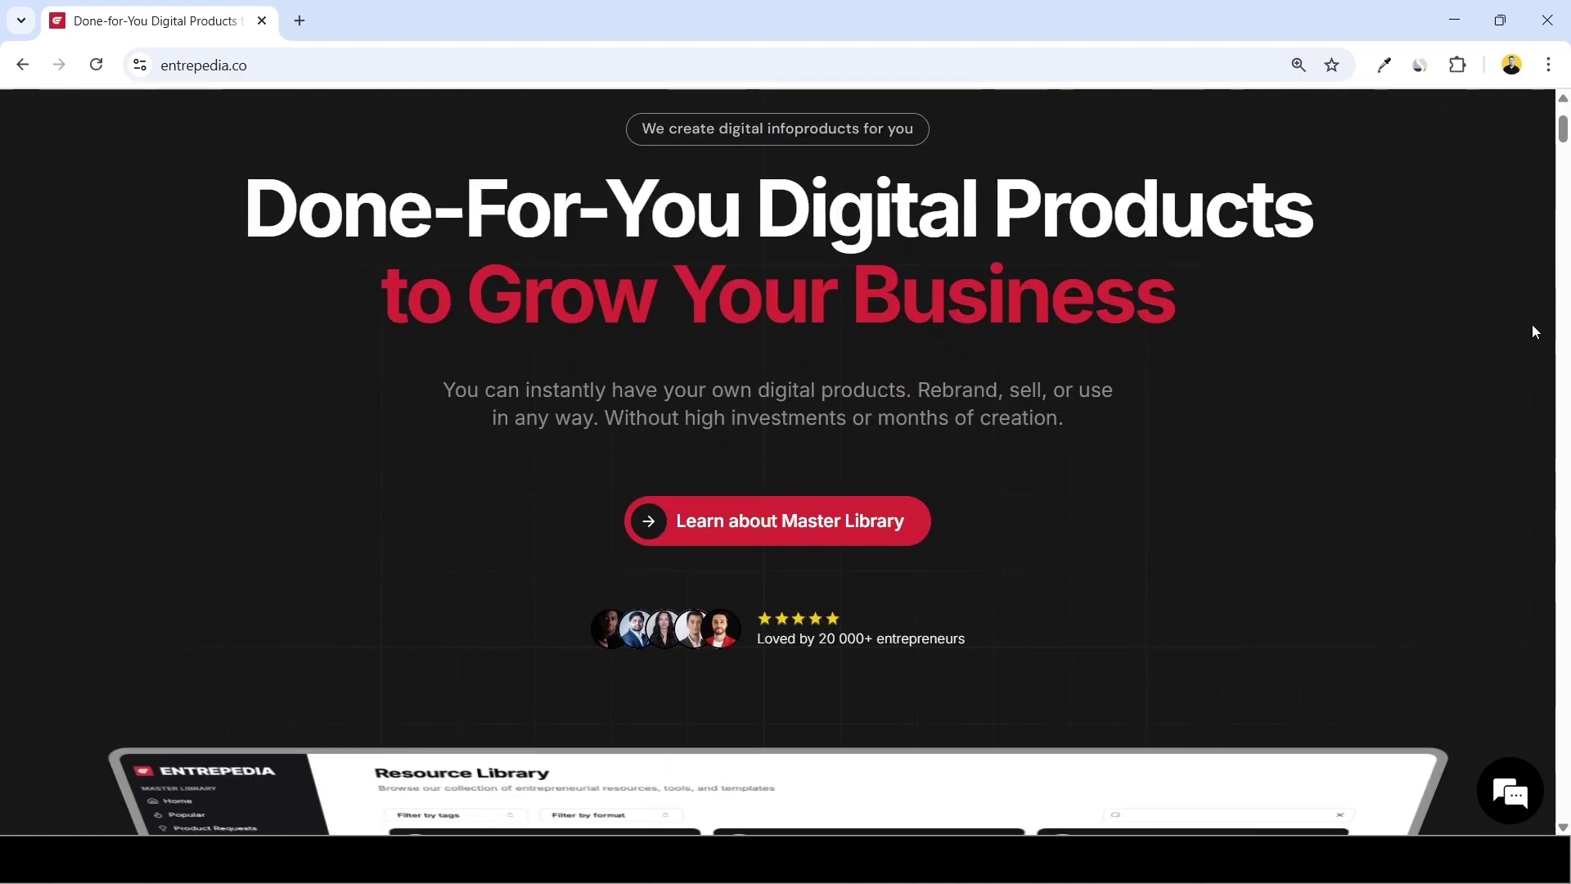
scroll(1524, 331, down, 10)
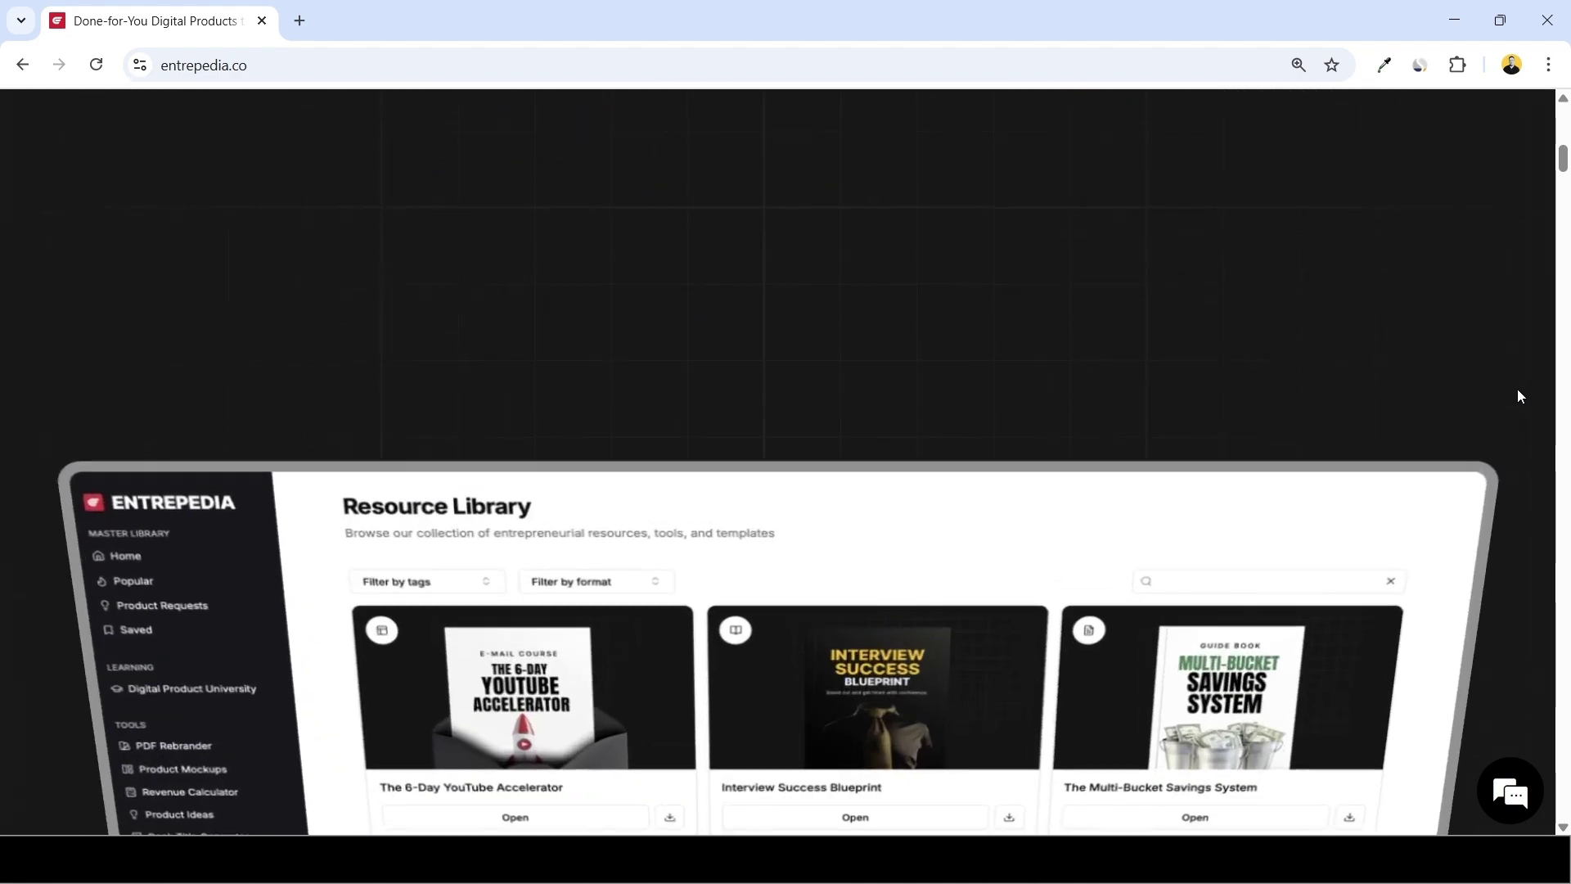
scroll(1492, 397, down, 10)
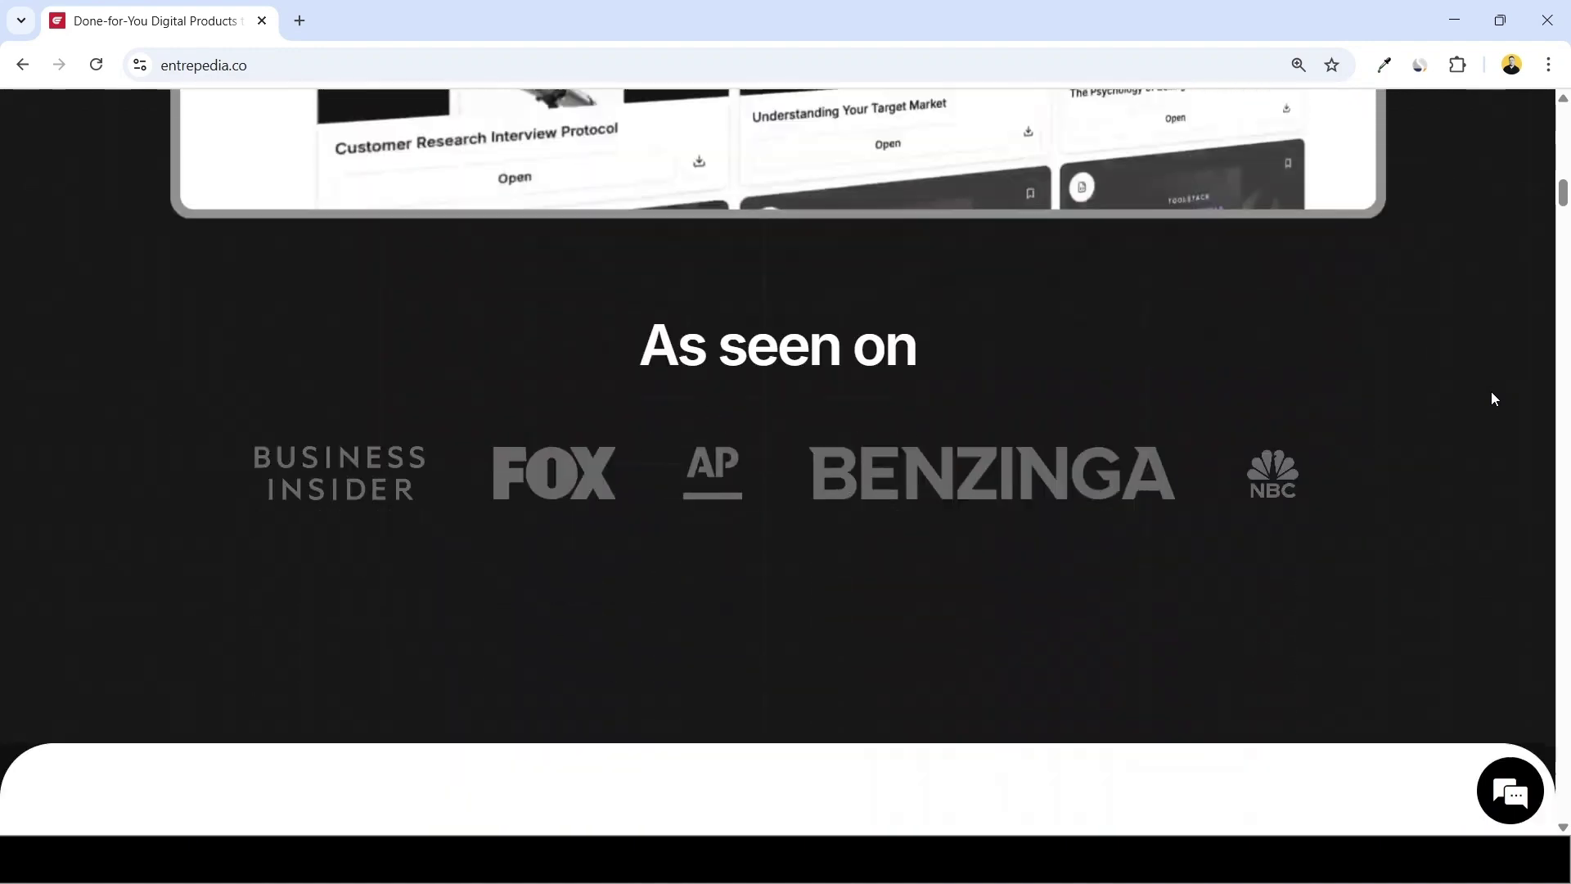
scroll(1494, 399, down, 10)
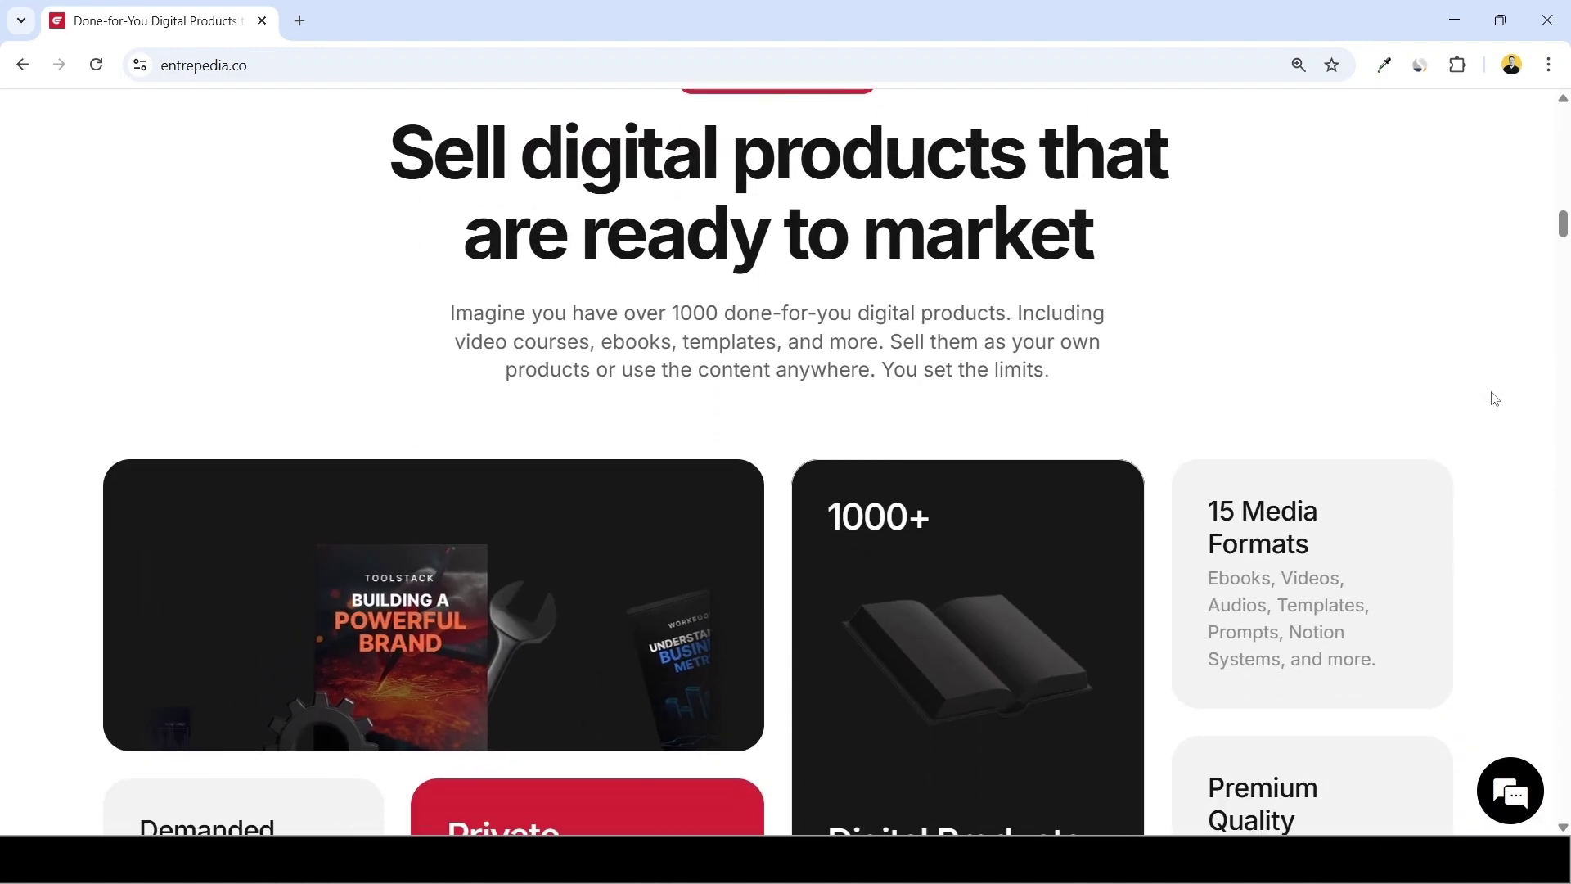
scroll(1494, 398, down, 4)
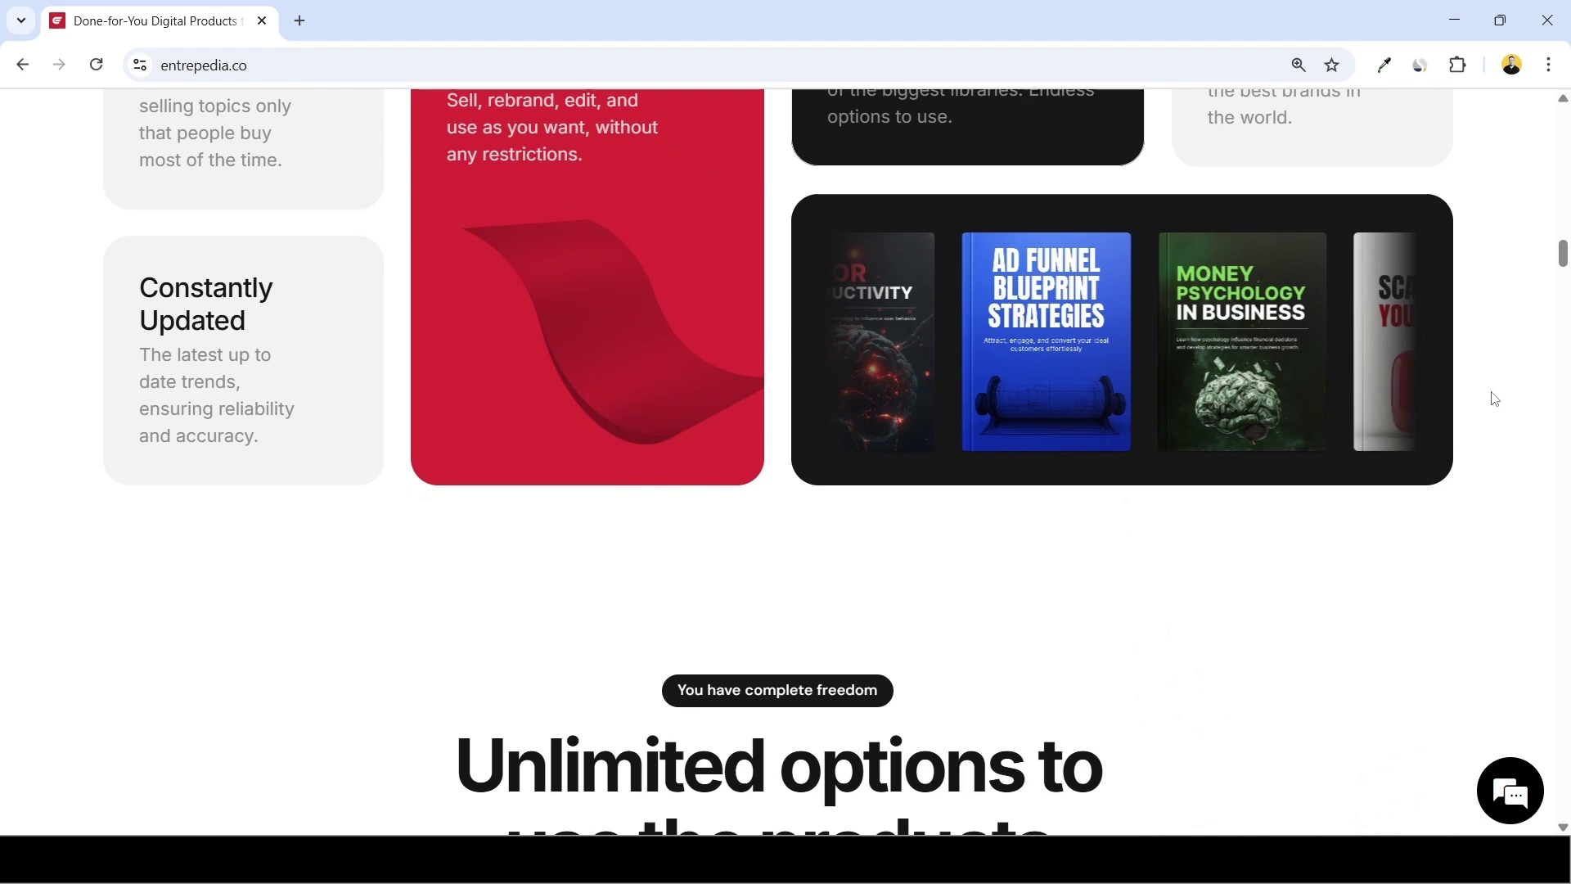
scroll(1495, 398, down, 3)
scroll(1495, 399, down, 4)
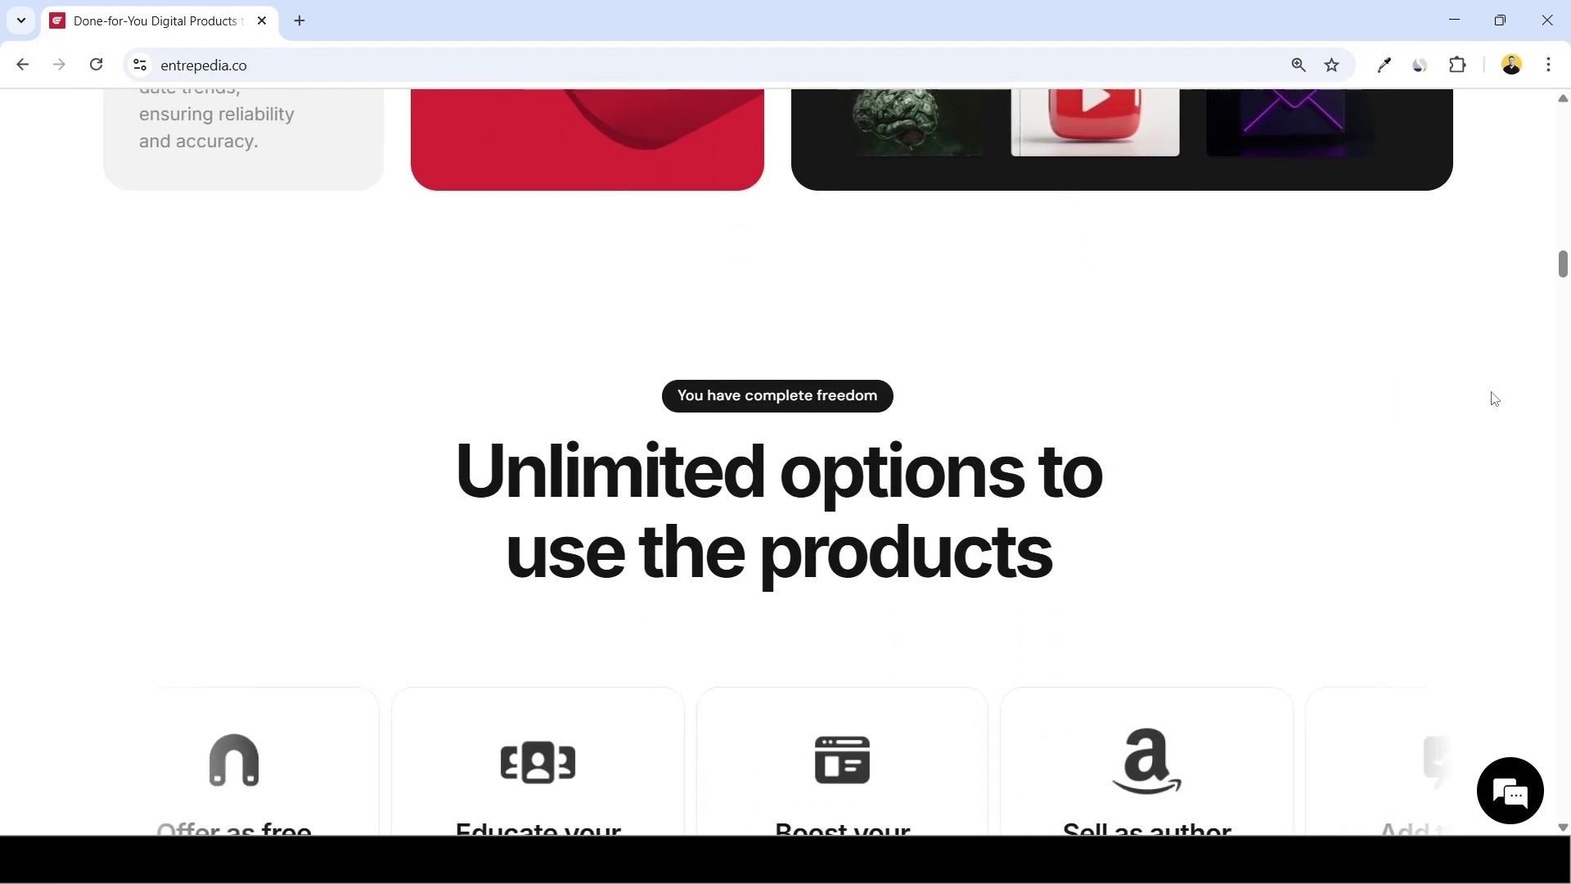
scroll(1495, 398, down, 1)
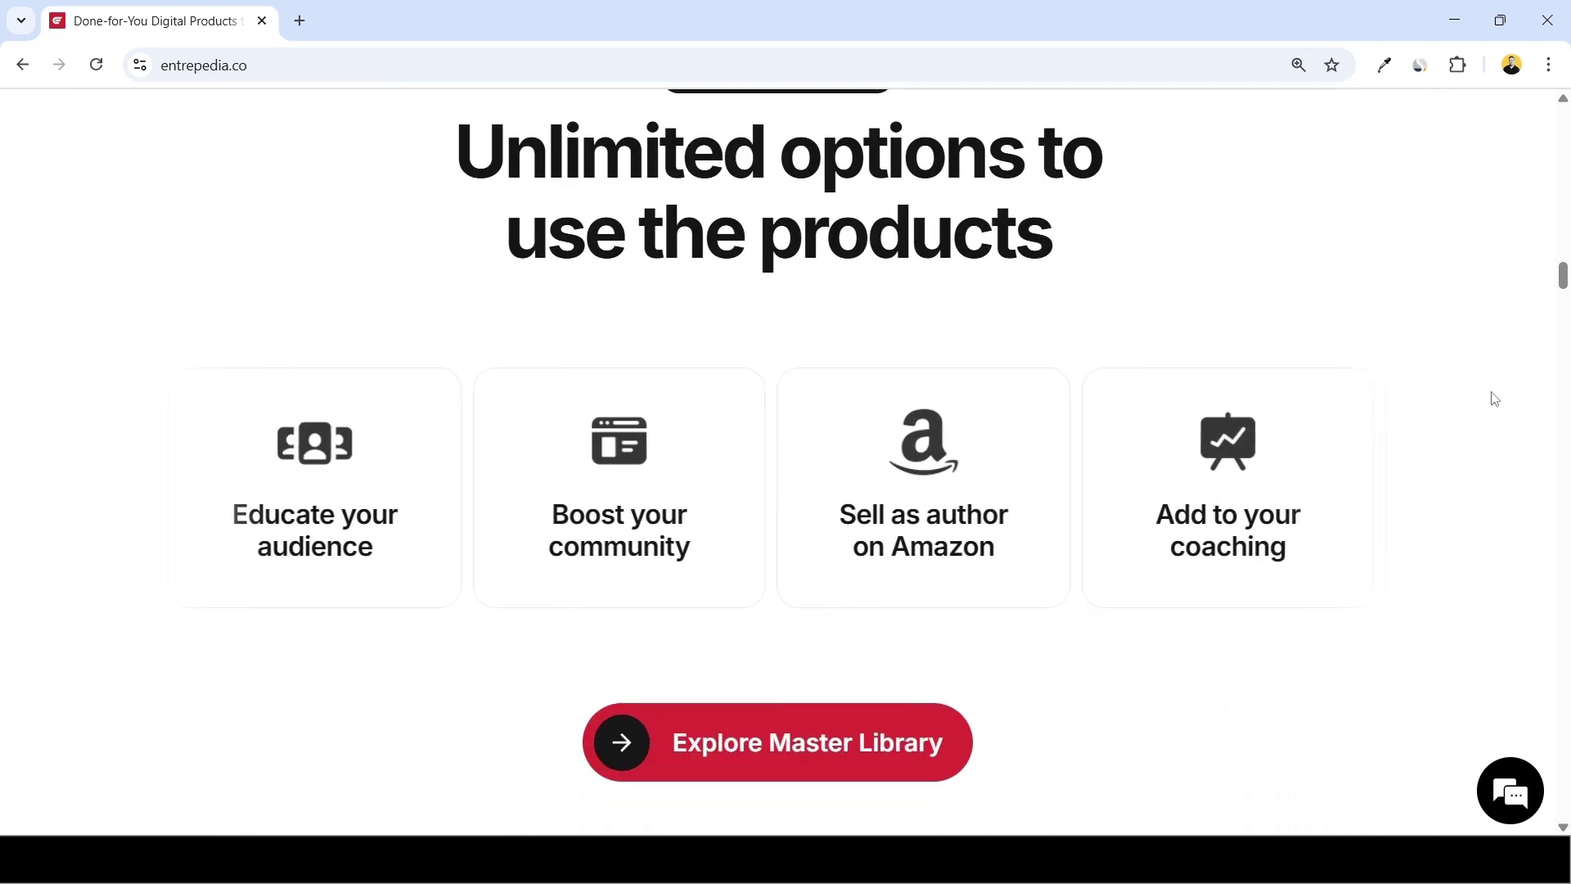
scroll(1495, 398, down, 6)
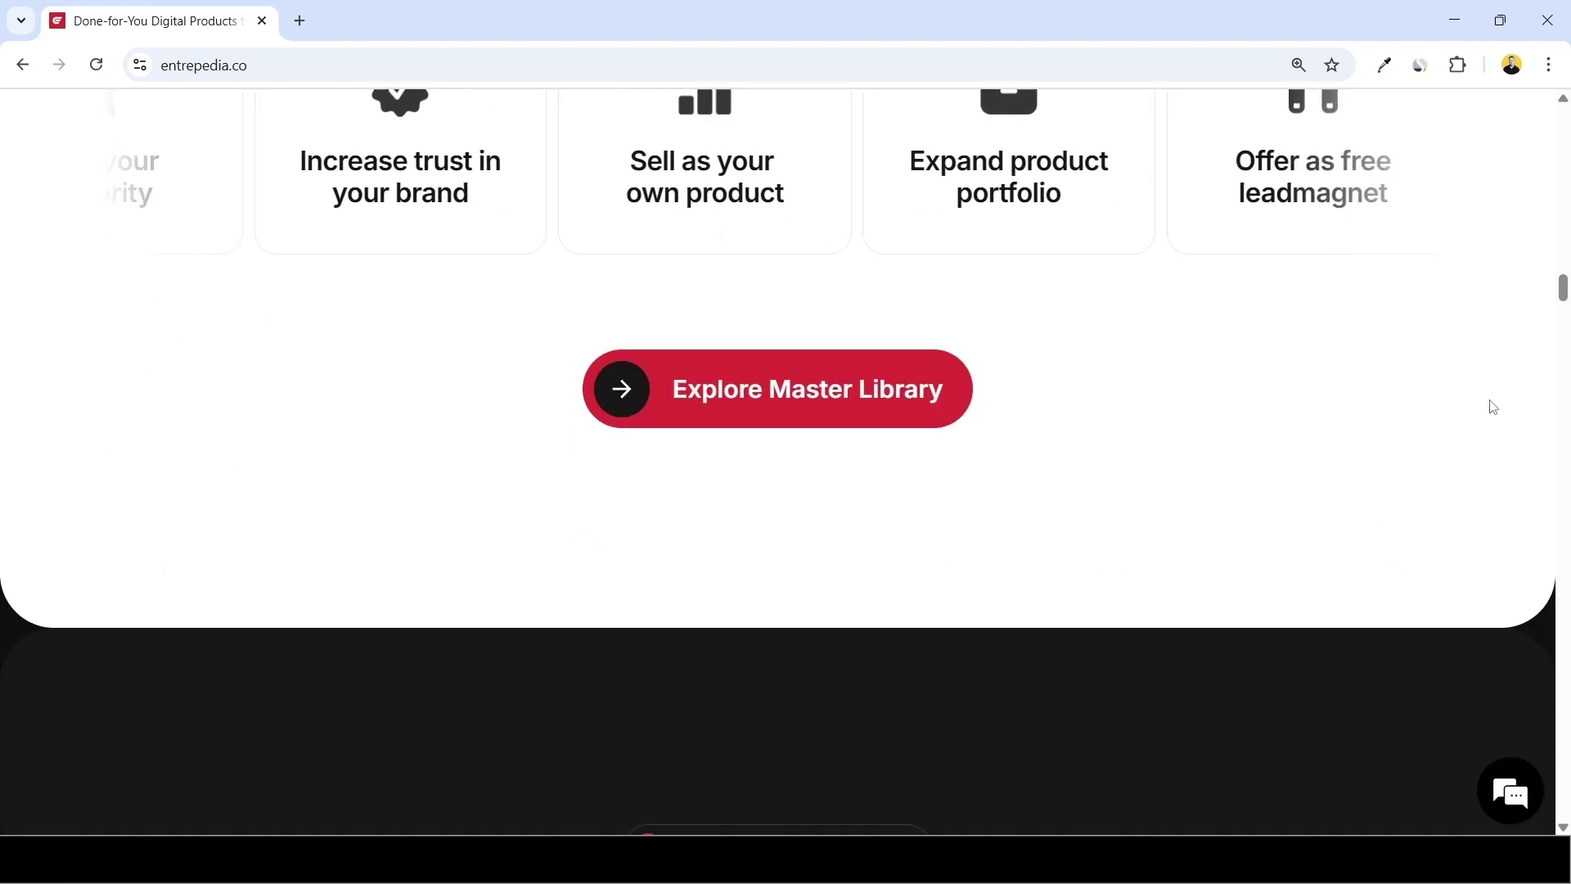
scroll(1490, 401, down, 5)
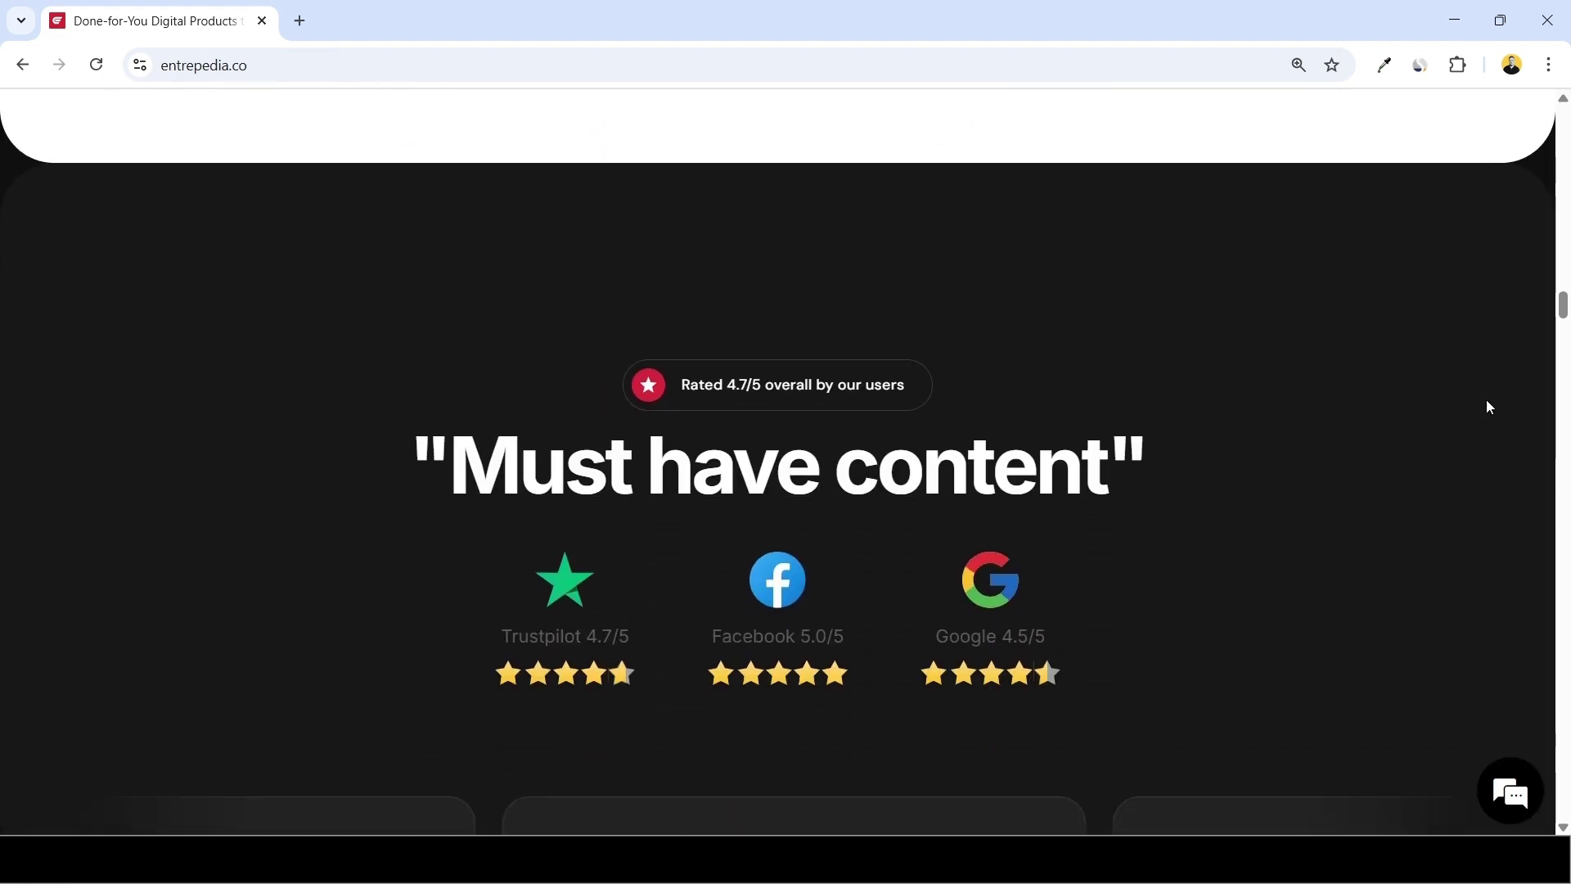
scroll(1489, 407, down, 8)
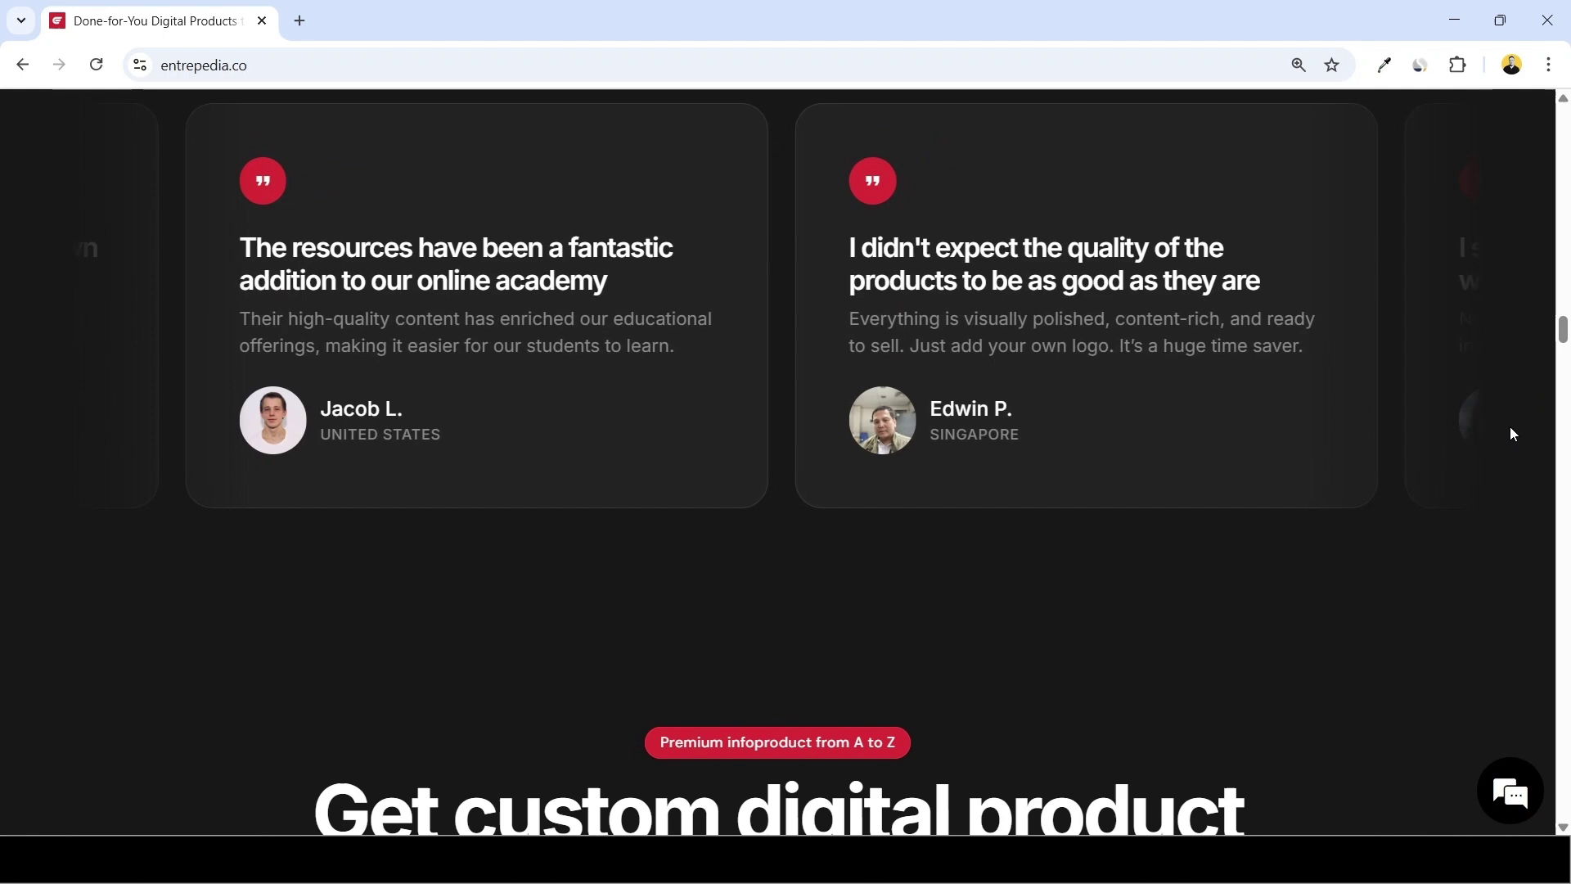
scroll(1512, 429, down, 7)
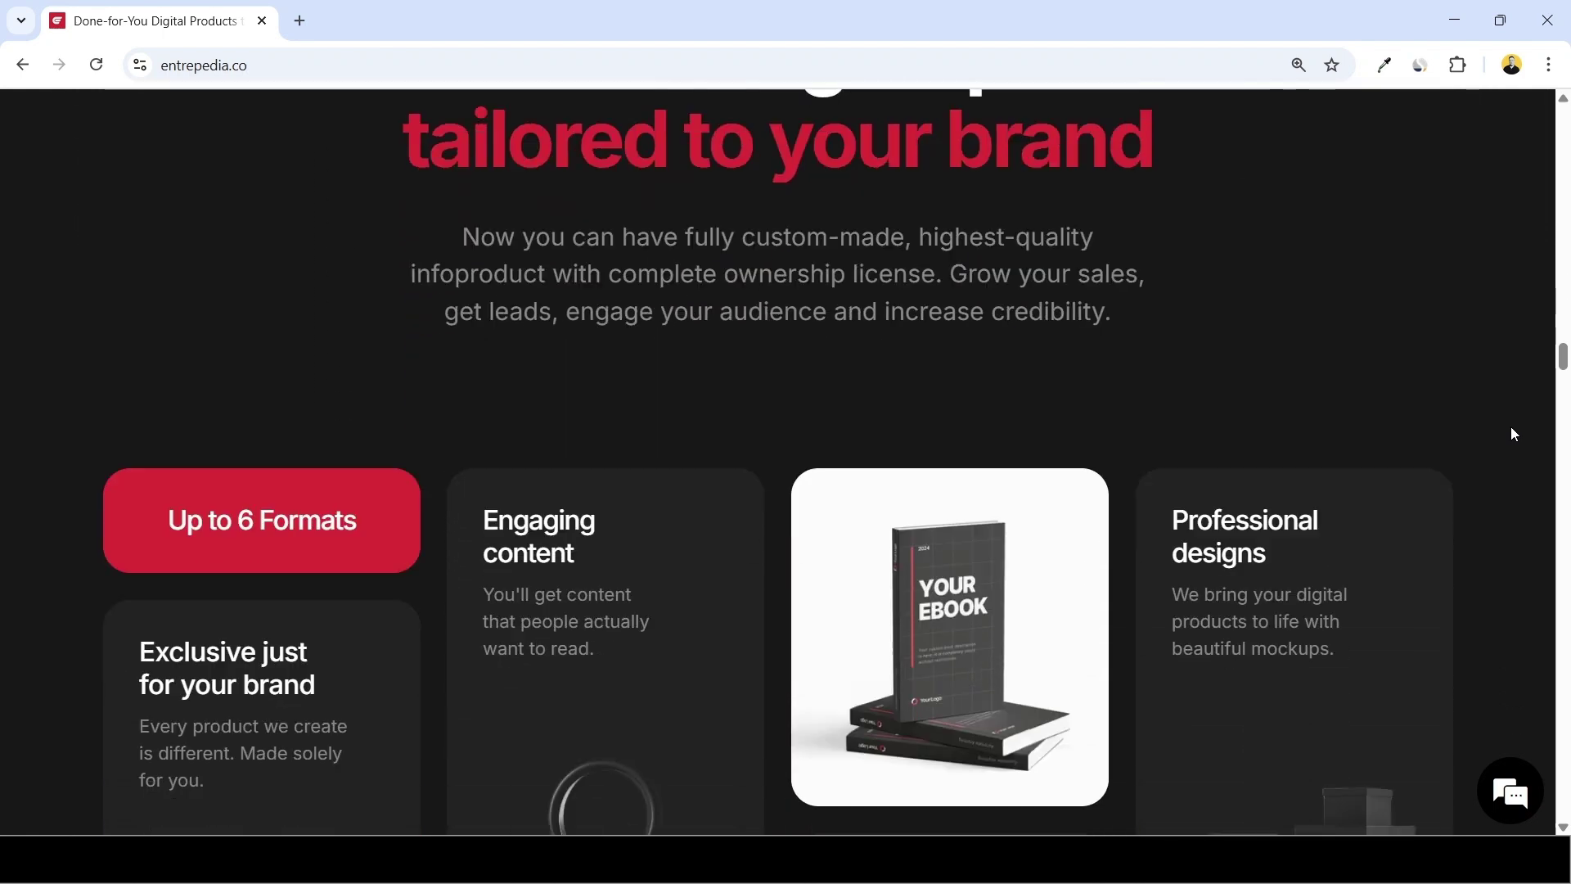
scroll(1514, 434, down, 12)
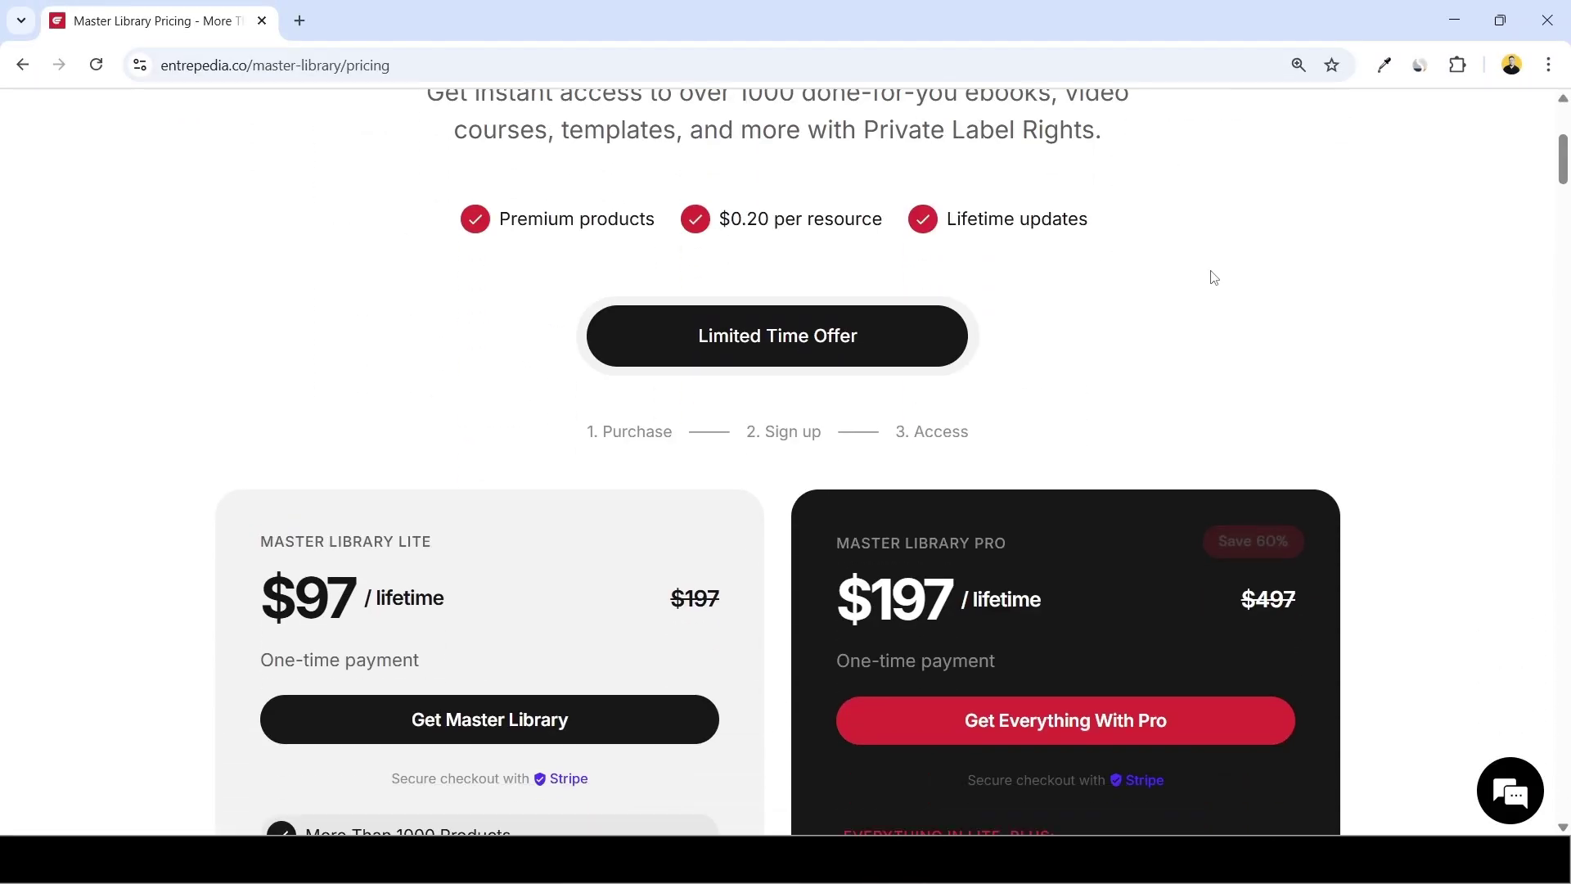
scroll(1388, 244, down, 1)
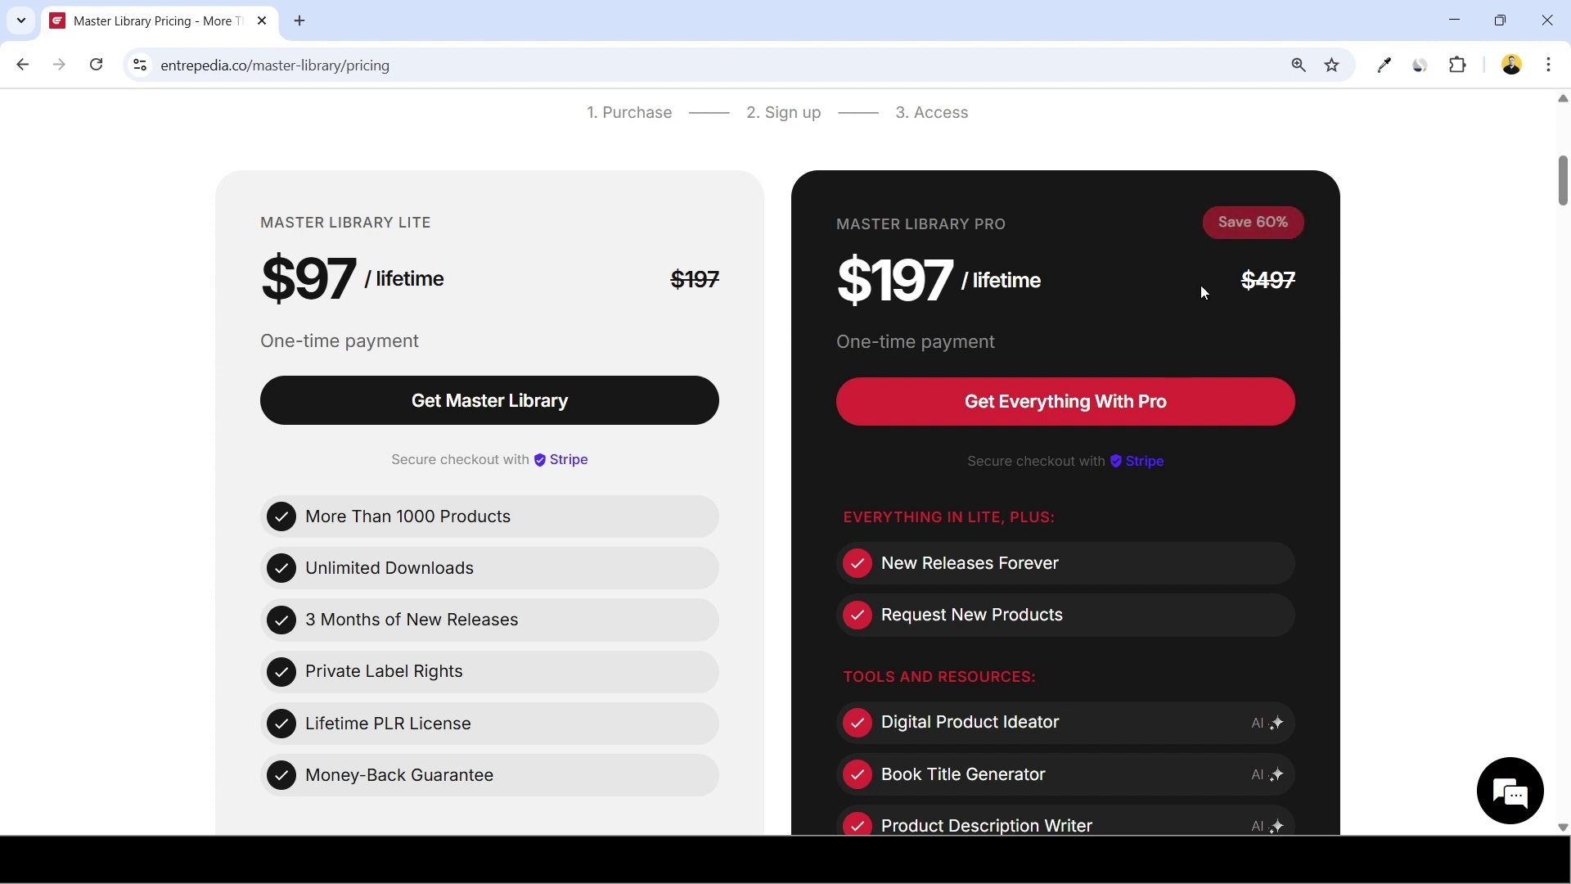
scroll(645, 322, down, 1)
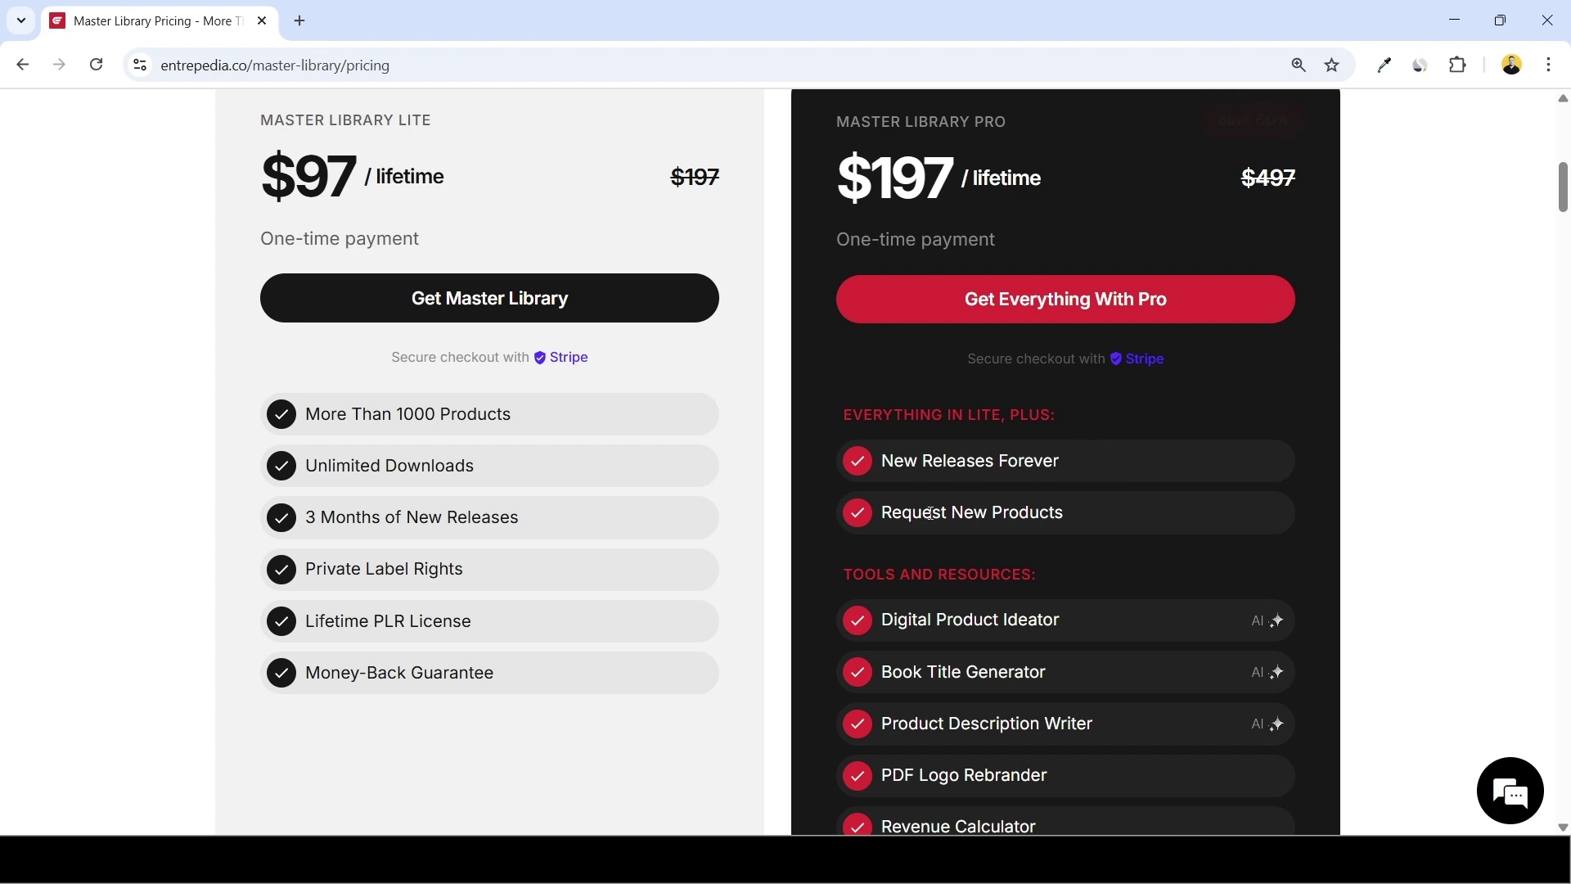
scroll(1038, 540, down, 1)
scroll(1064, 426, down, 2)
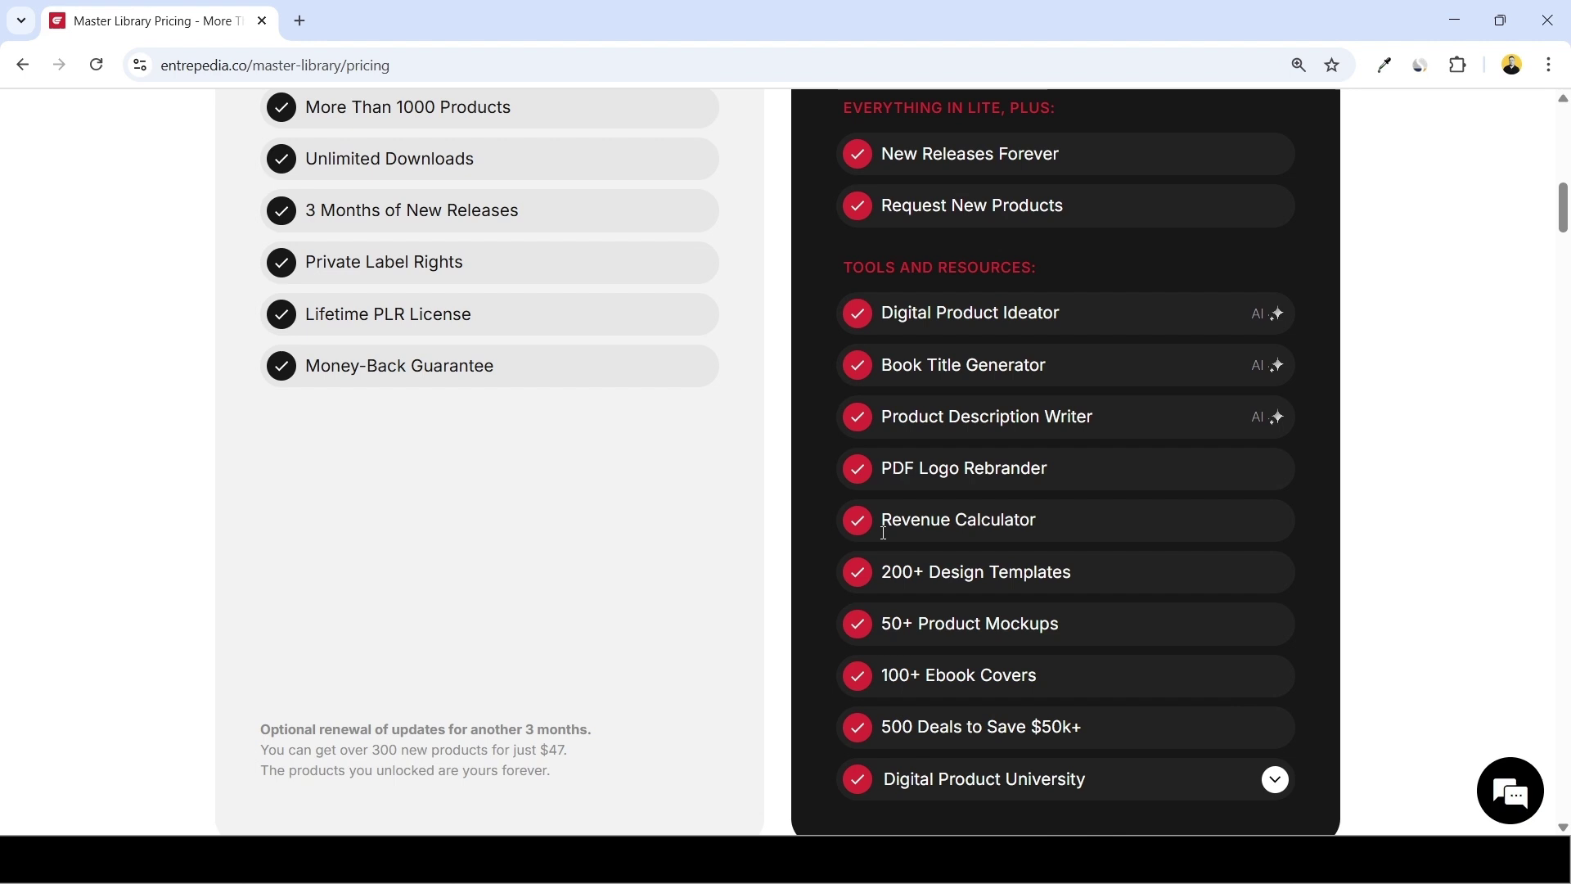
scroll(1230, 496, up, 1)
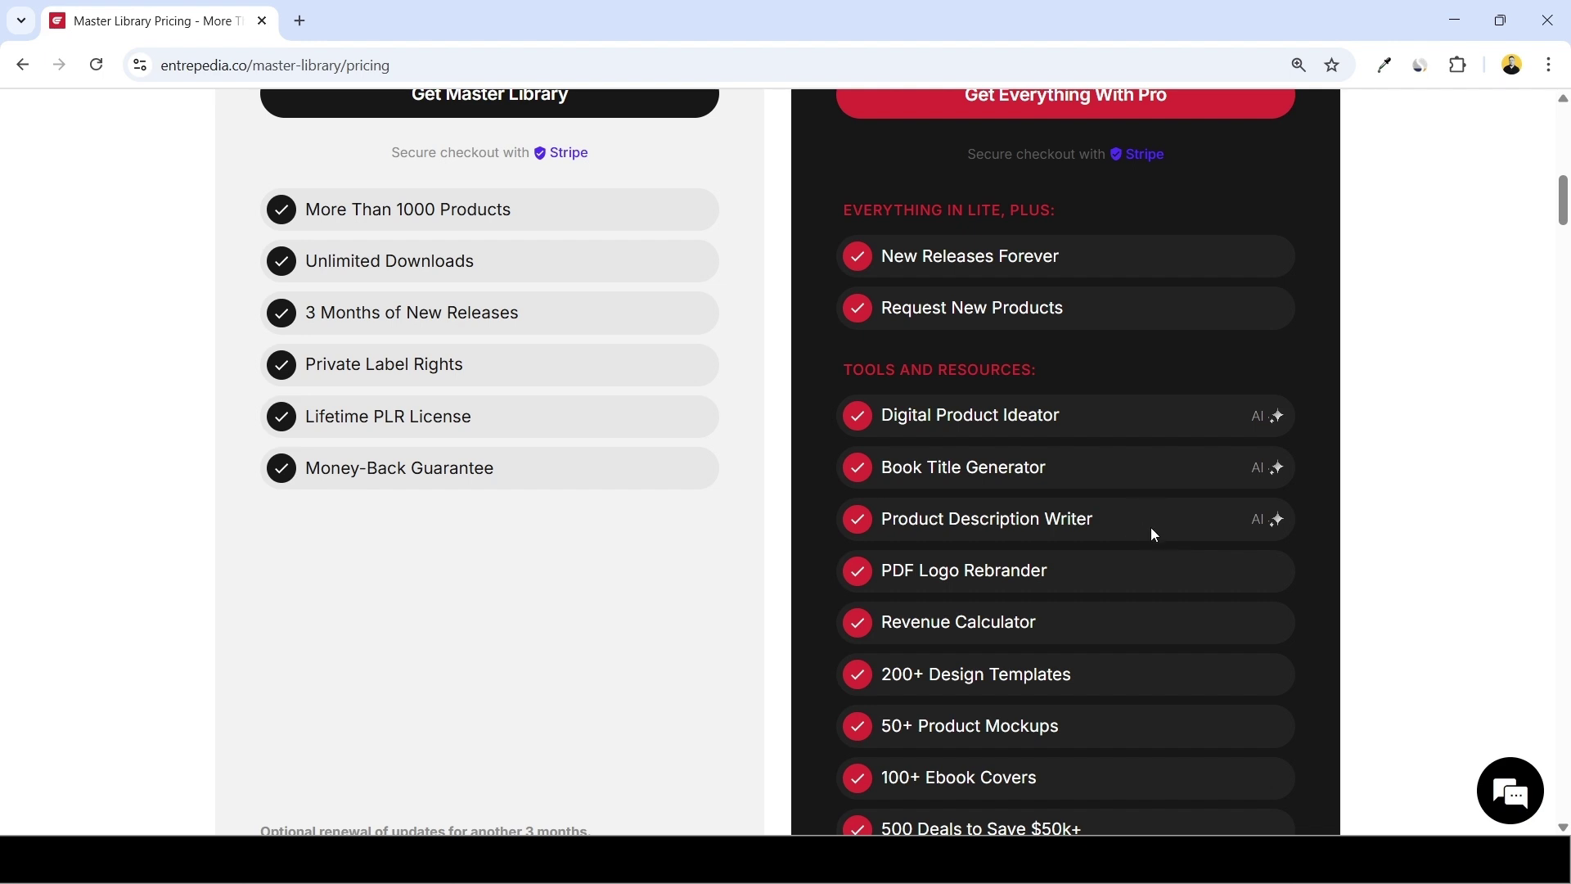
scroll(1178, 574, down, 3)
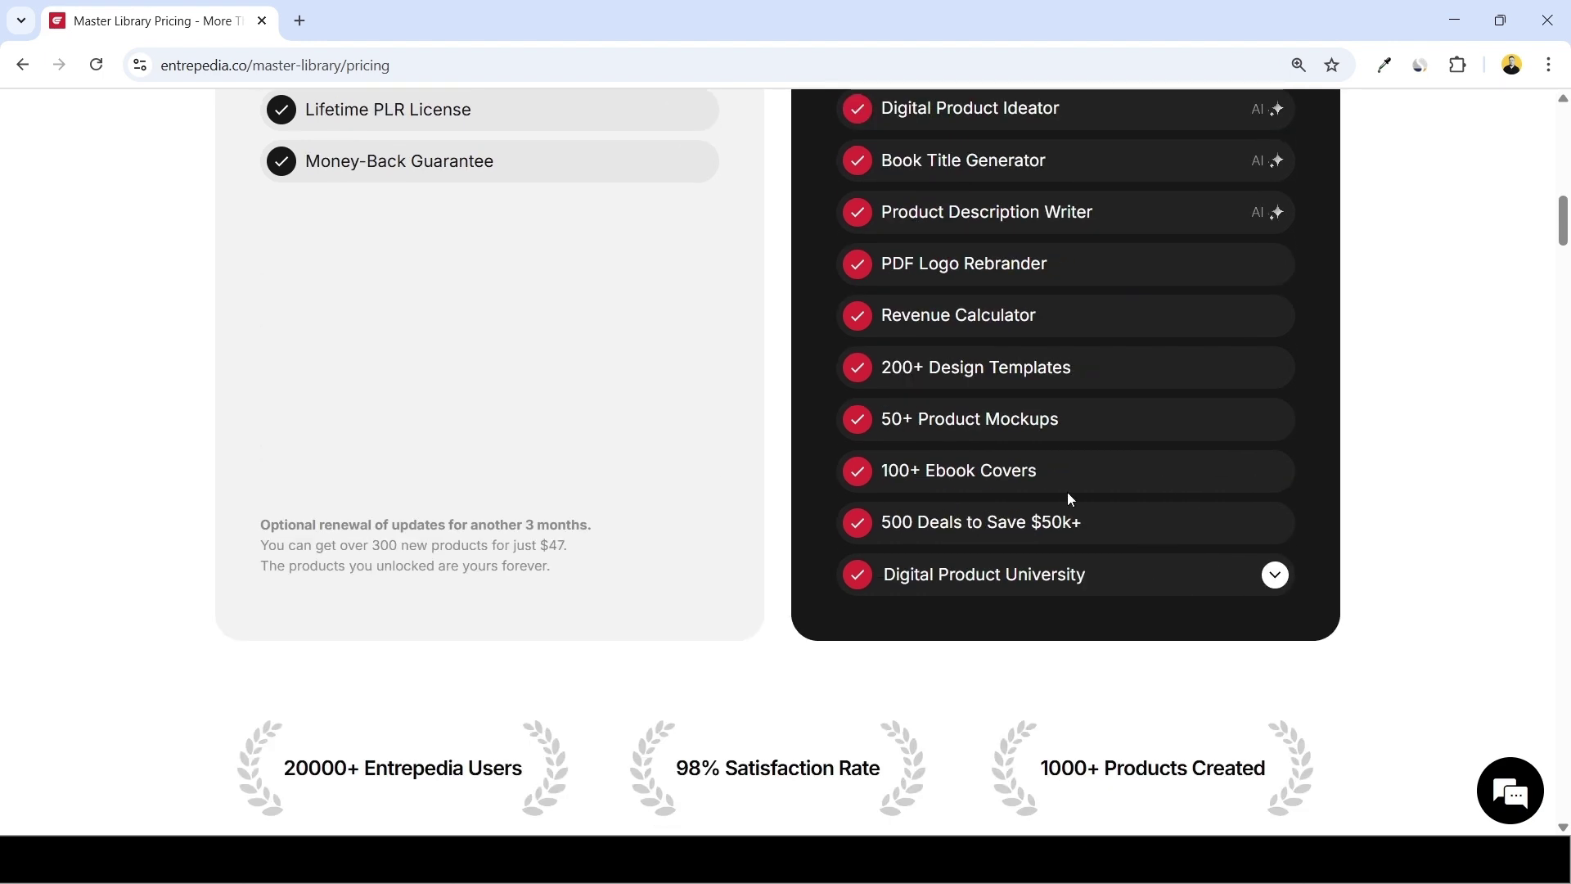
scroll(1019, 544, up, 1)
scroll(1136, 541, up, 4)
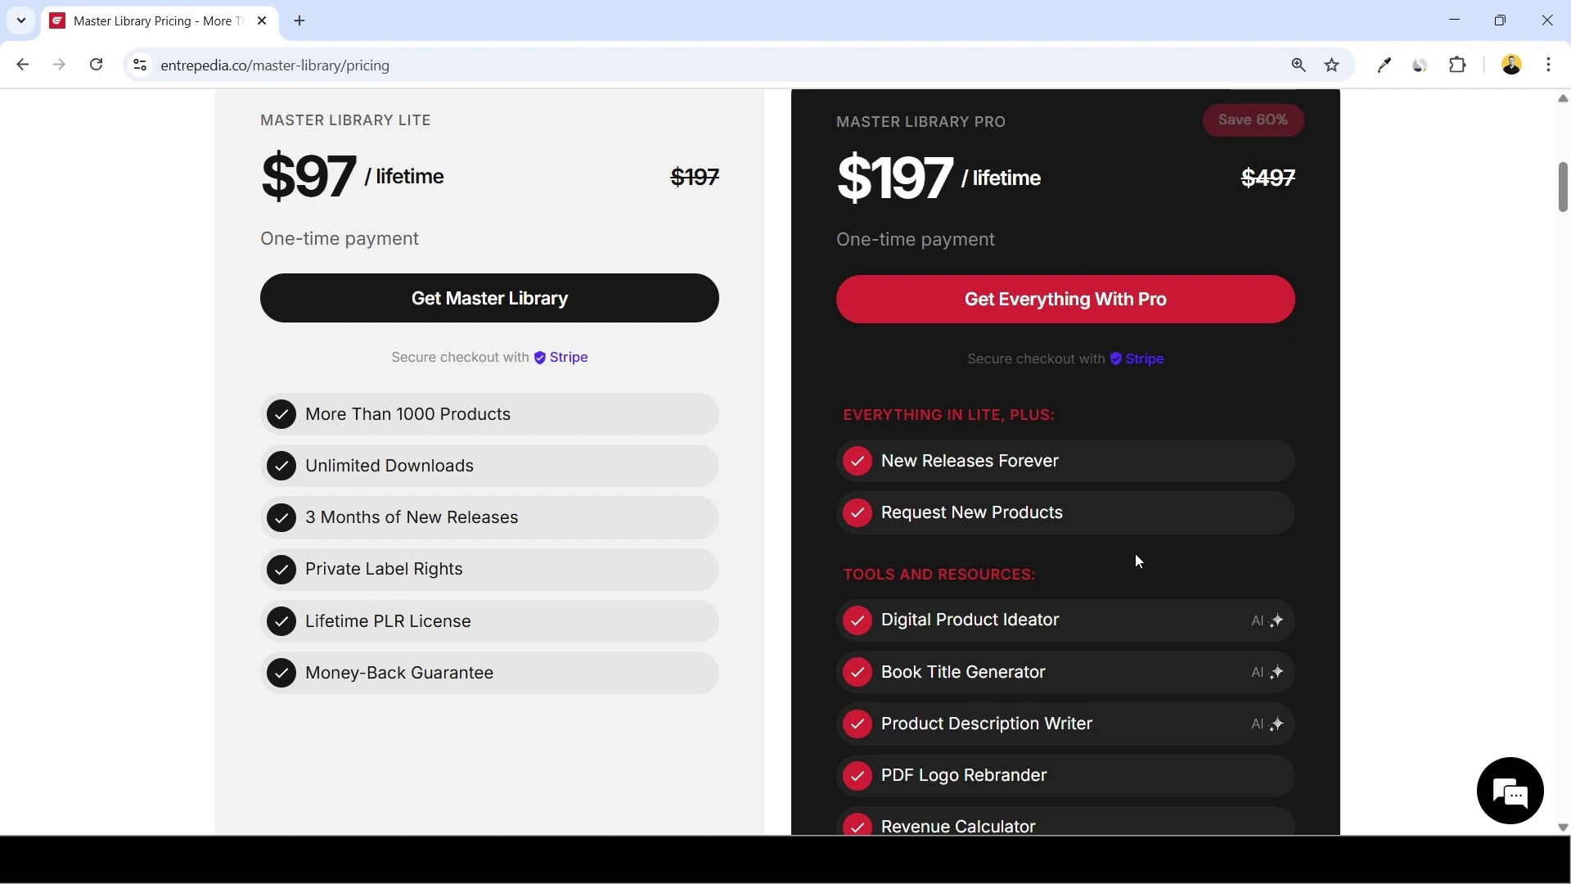
scroll(1136, 561, up, 2)
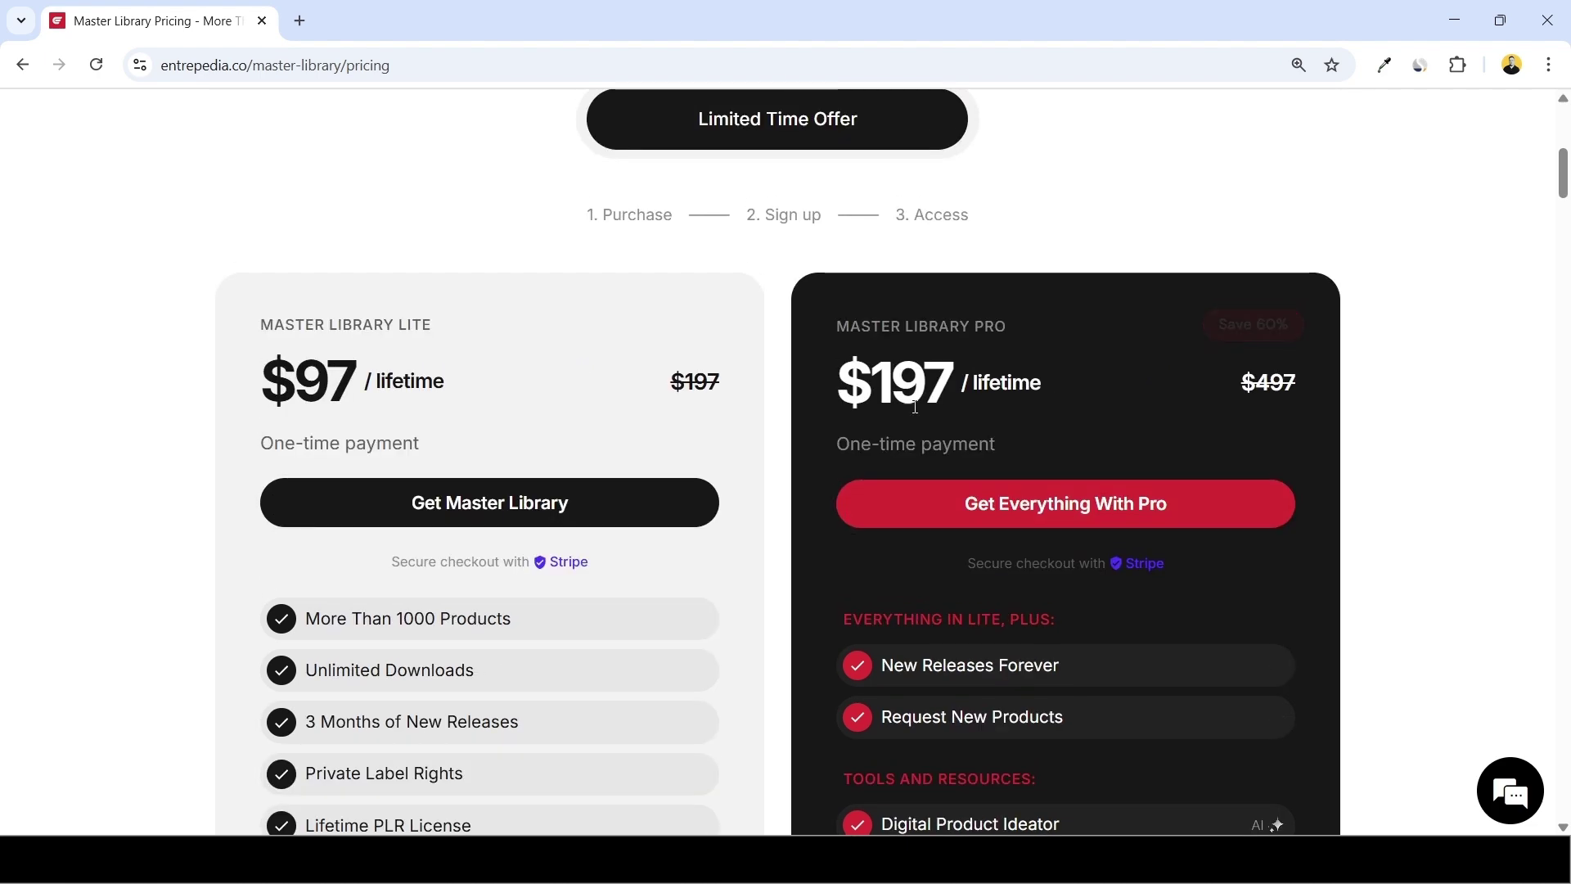
scroll(1121, 491, down, 1)
scroll(1104, 433, up, 1)
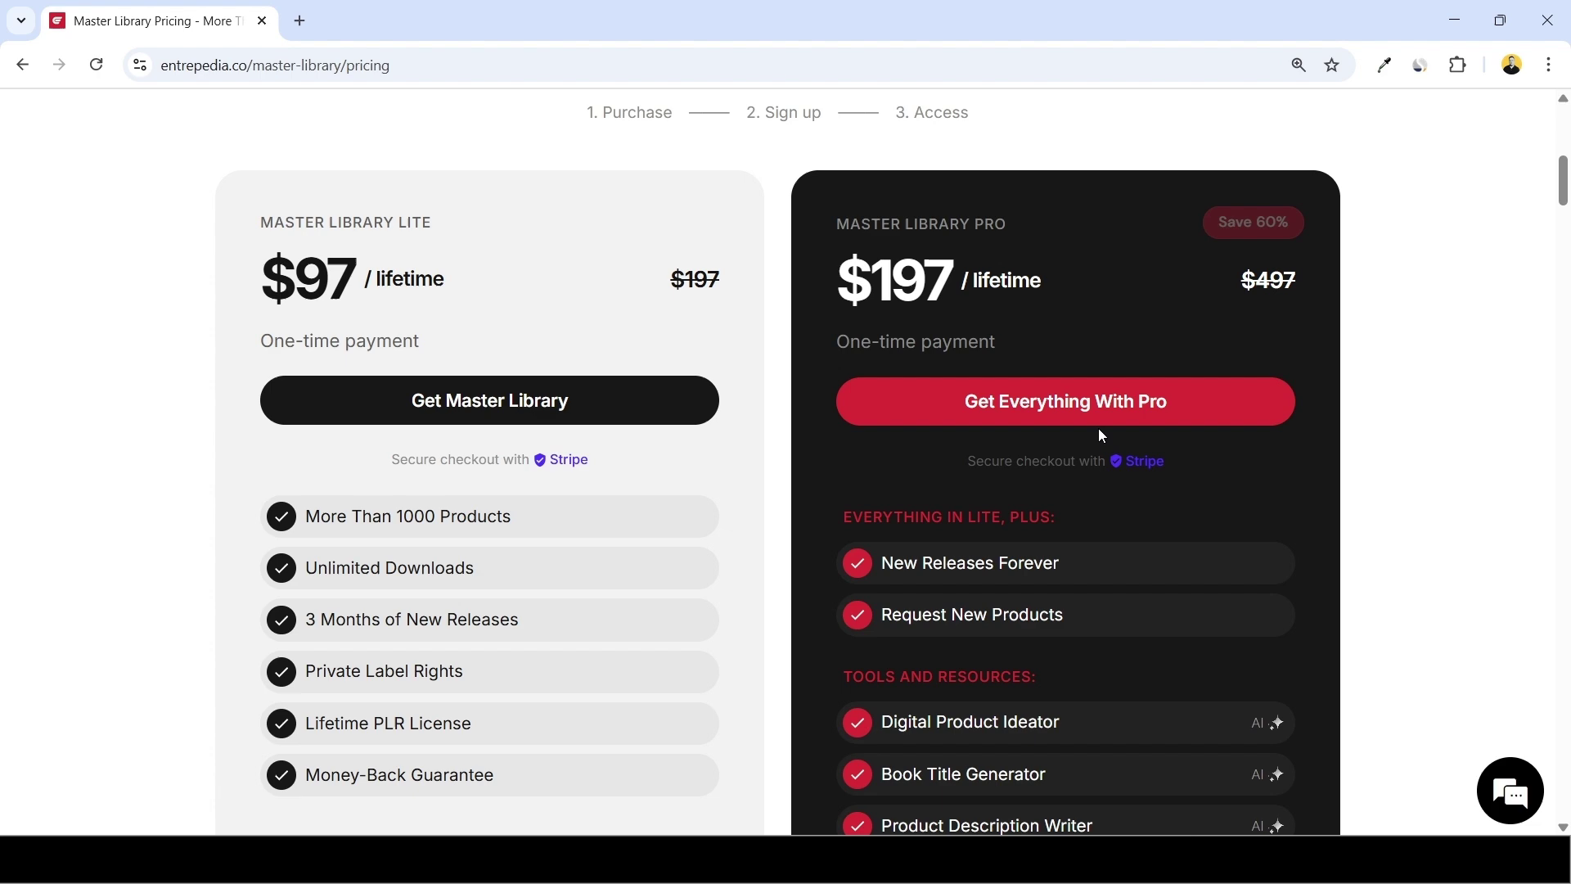
scroll(1084, 602, up, 1)
scroll(1088, 609, up, 6)
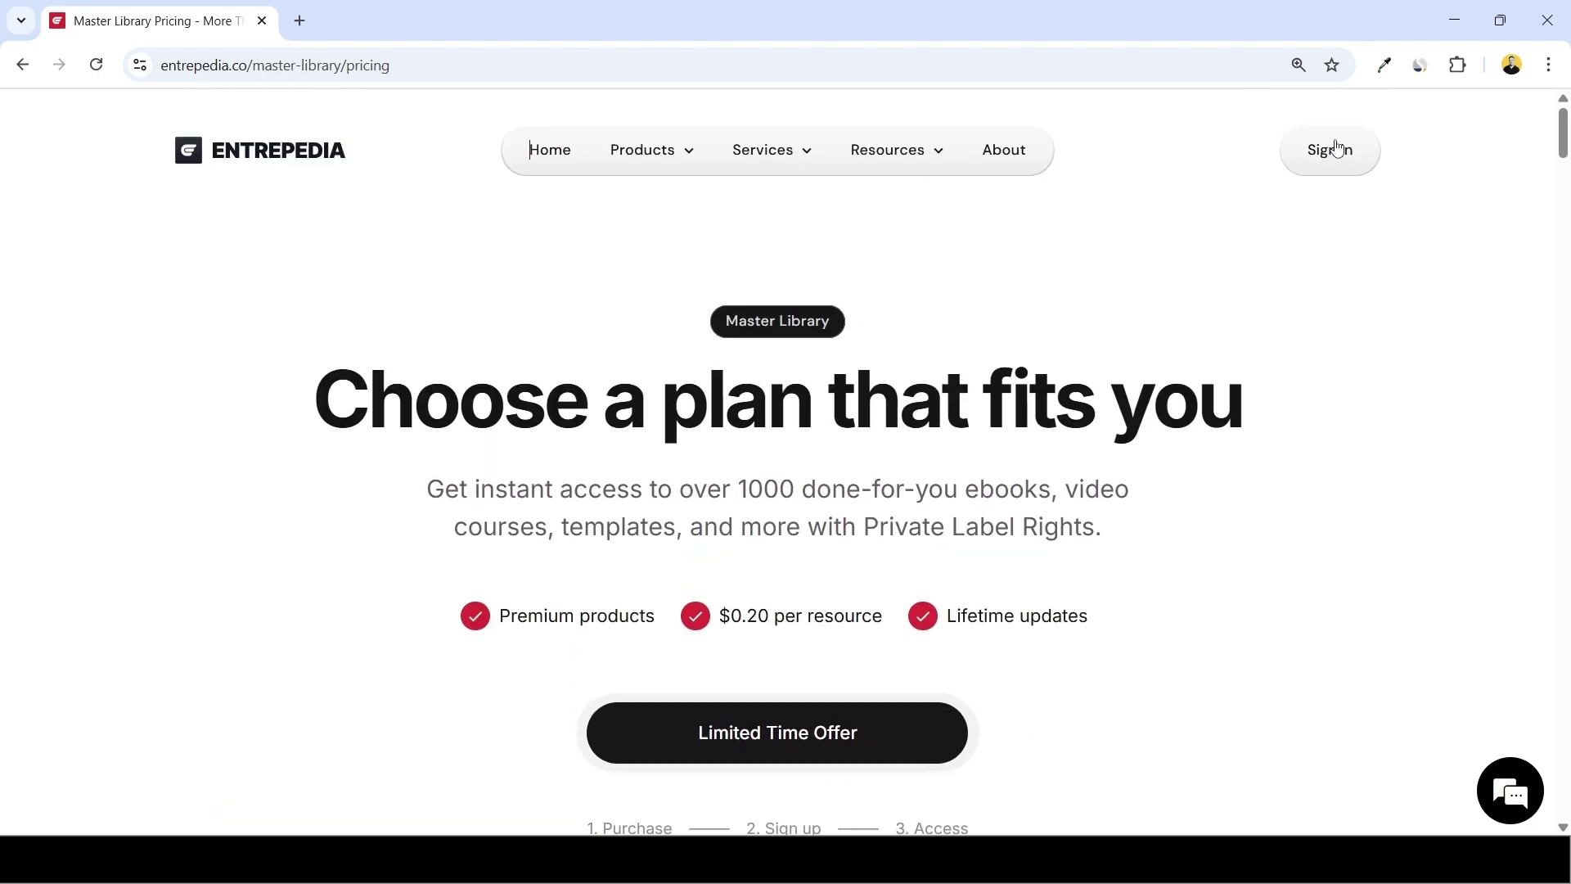
click(1334, 152)
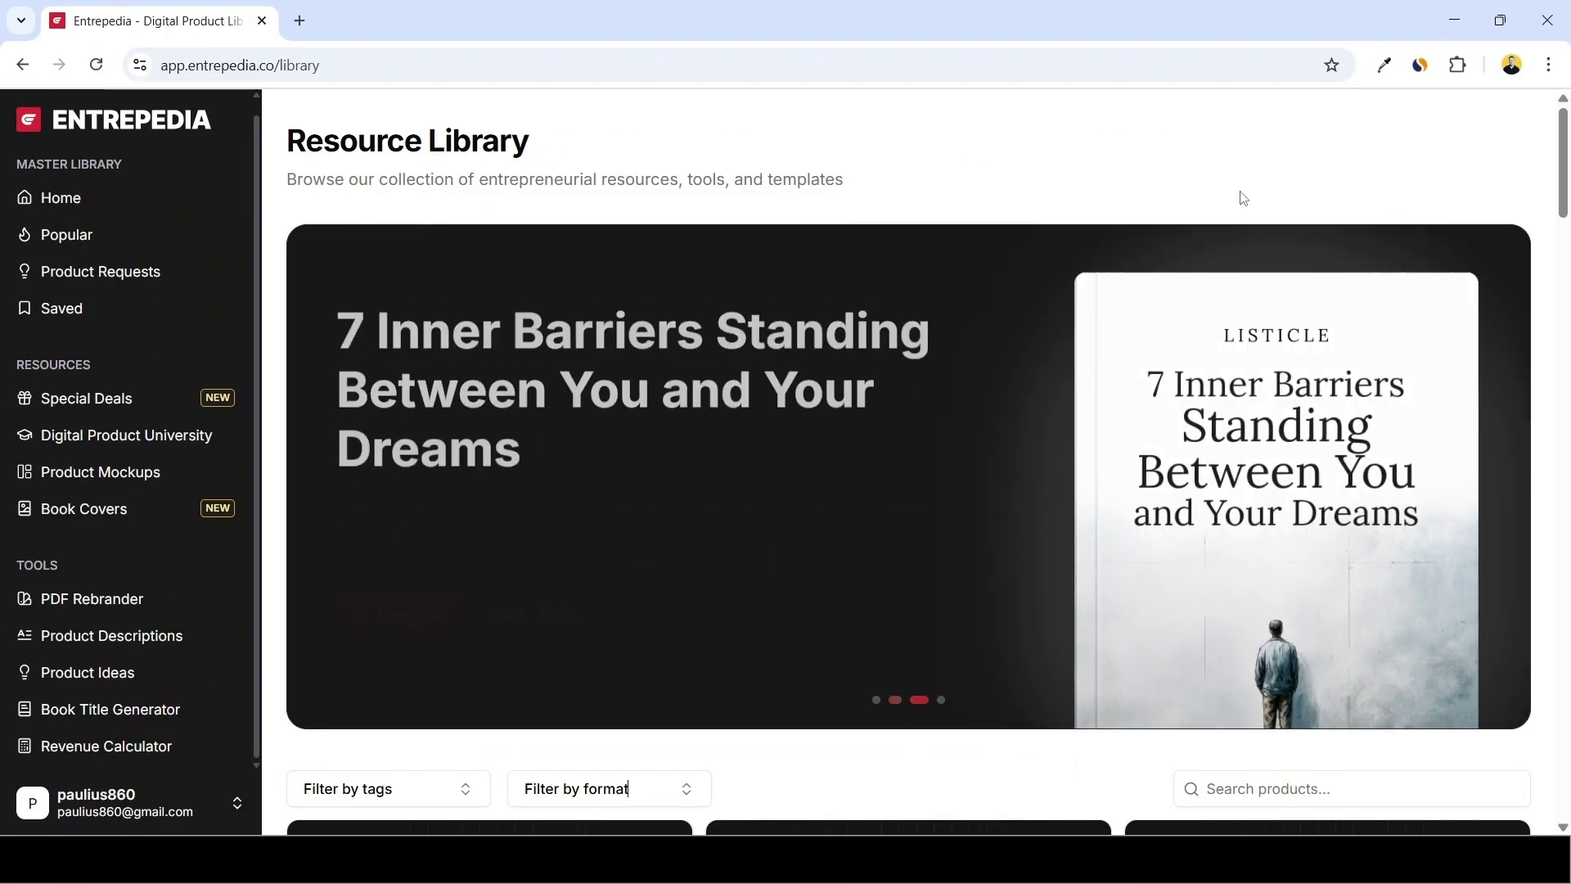
scroll(1244, 192, down, 6)
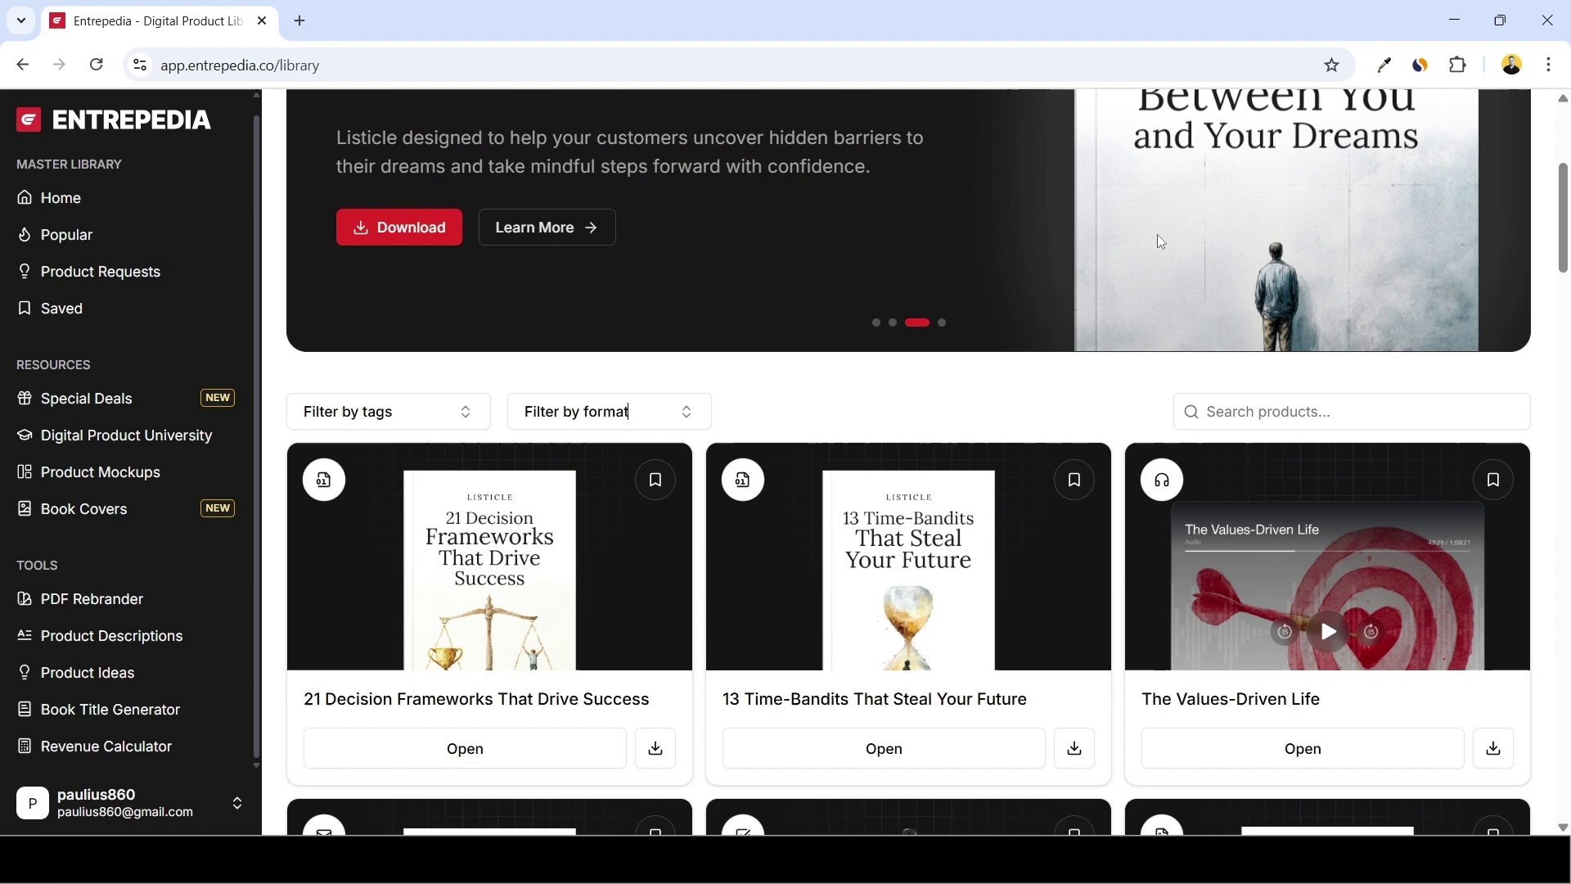
scroll(105, 407, down, 4)
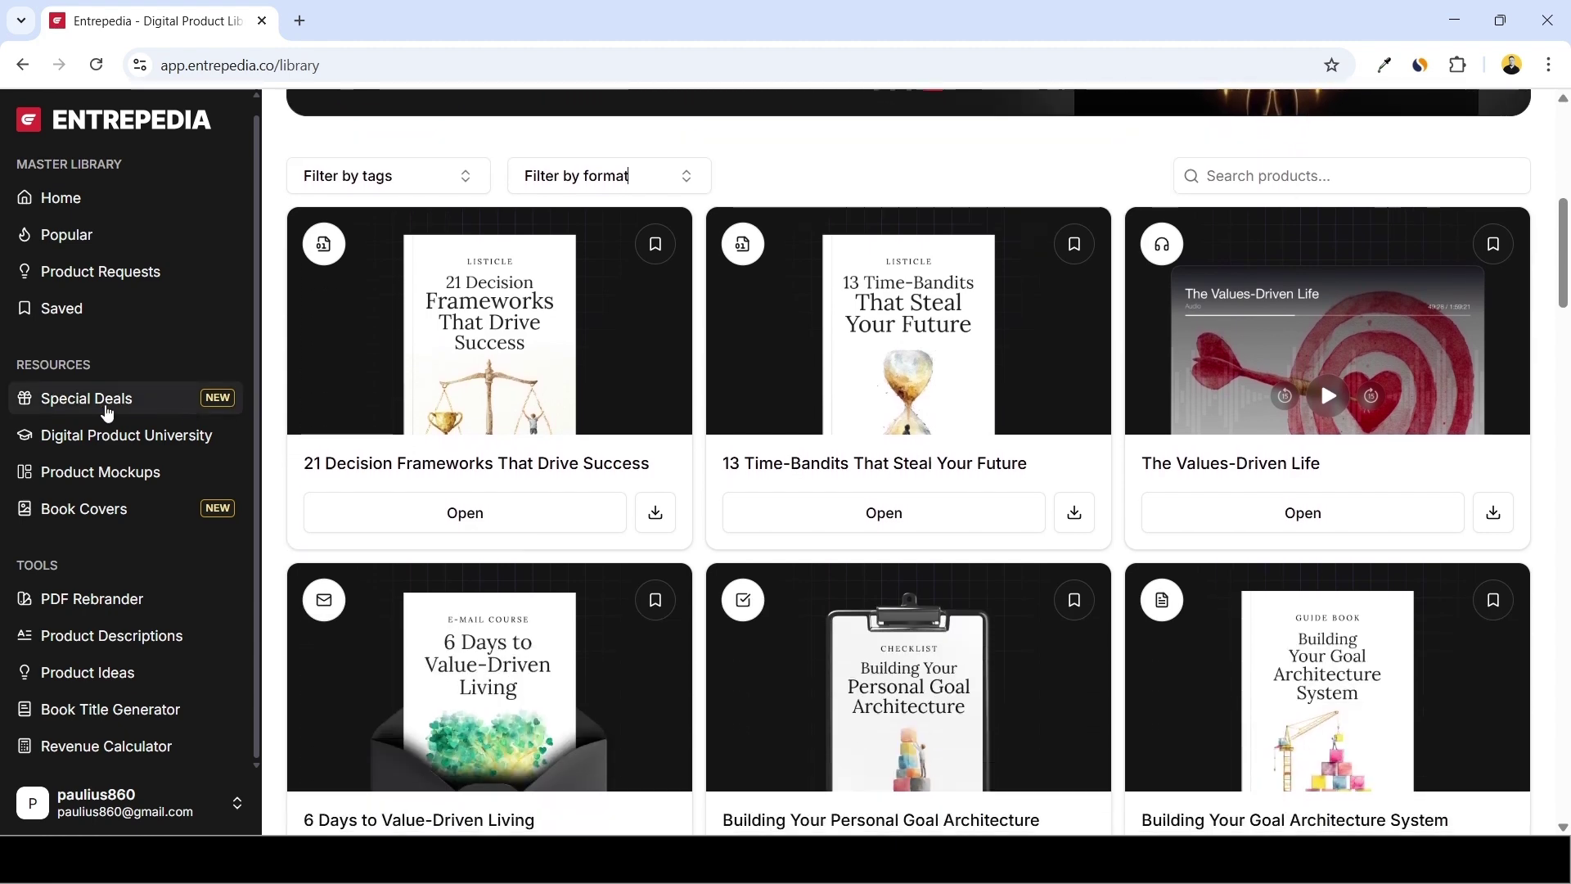
scroll(77, 458, down, 1)
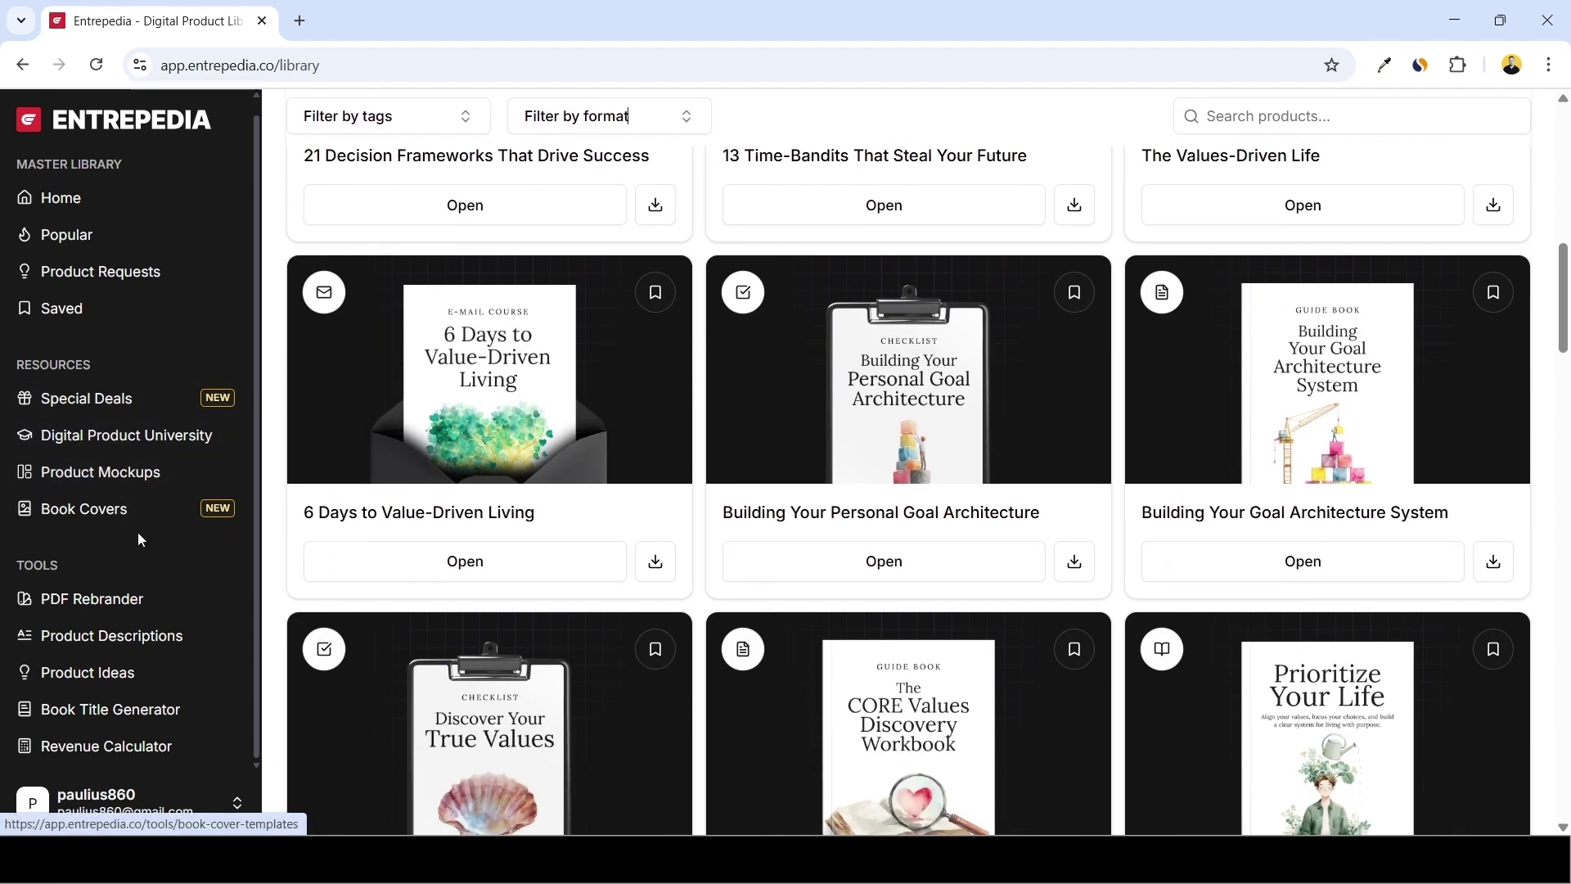
scroll(364, 537, down, 5)
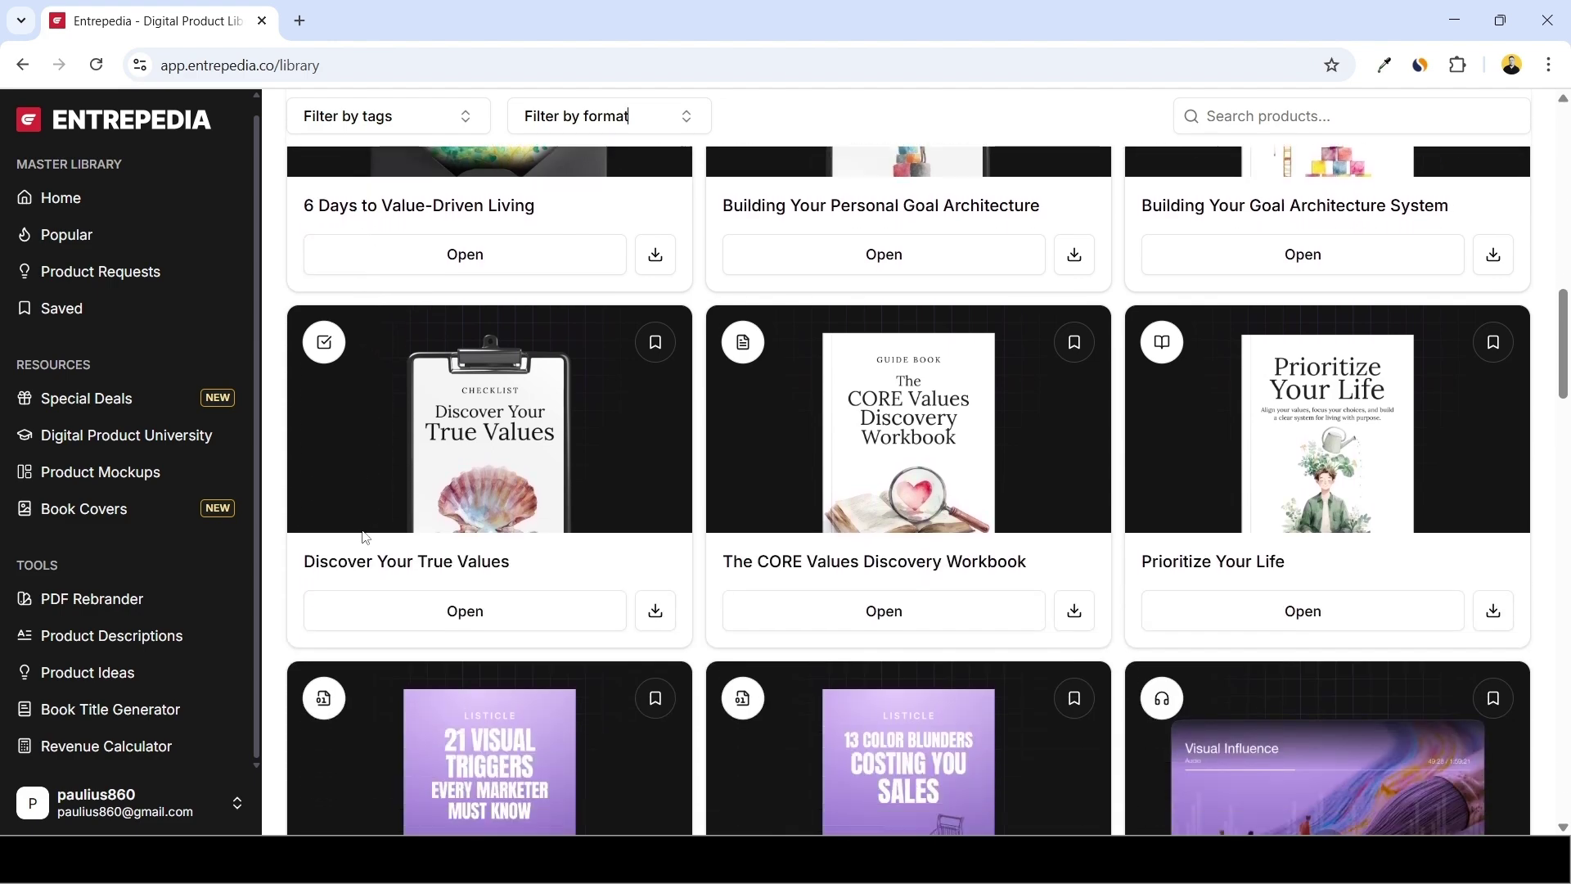
scroll(365, 537, down, 4)
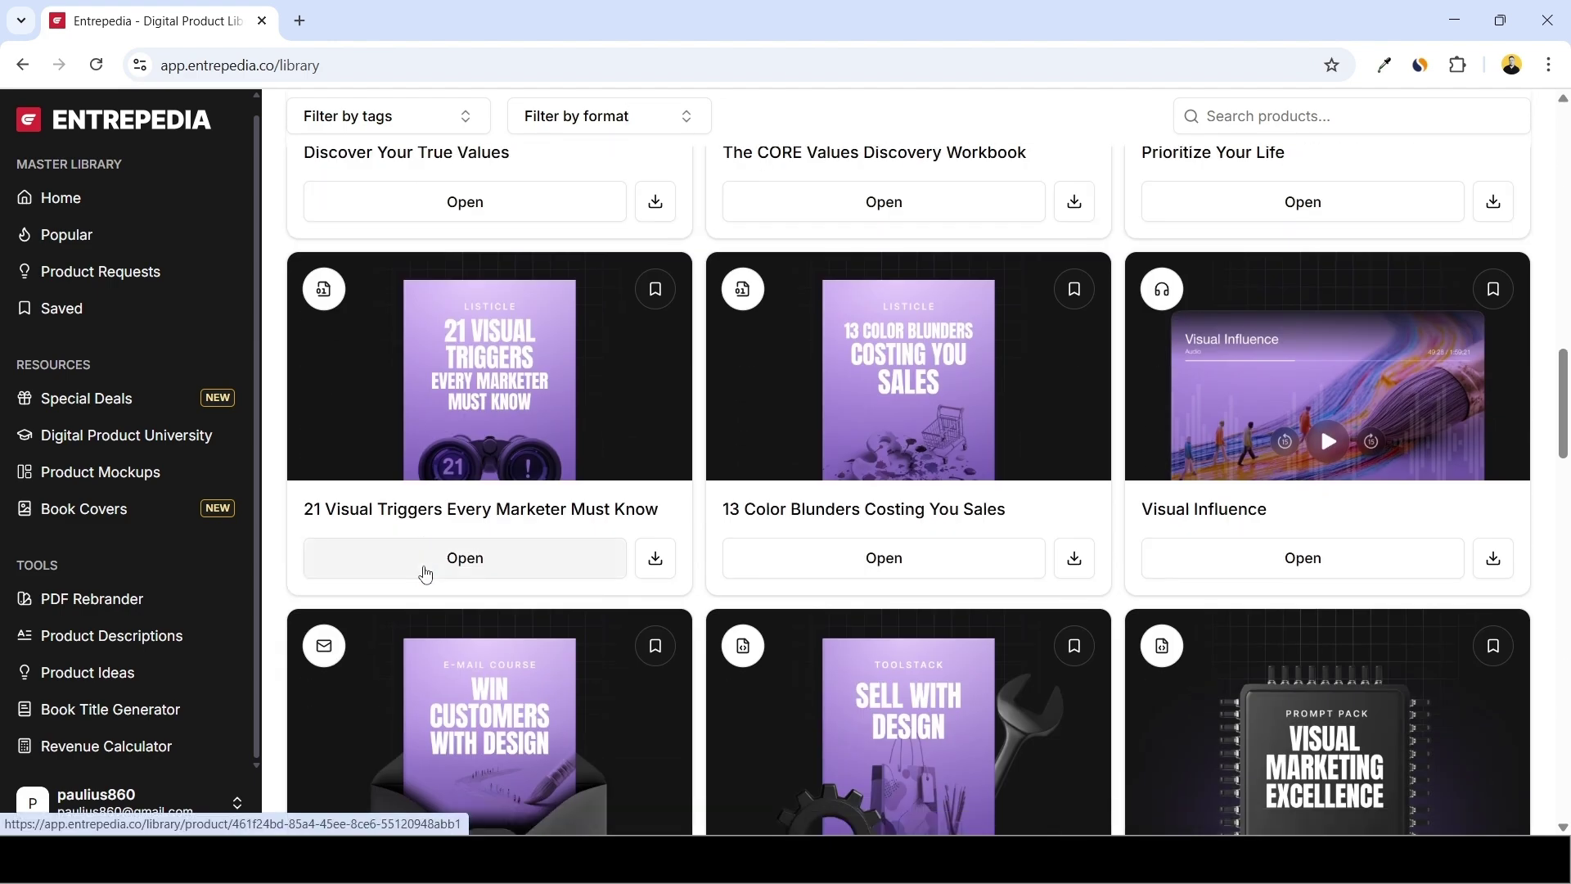
scroll(423, 562, up, 2)
scroll(467, 491, up, 12)
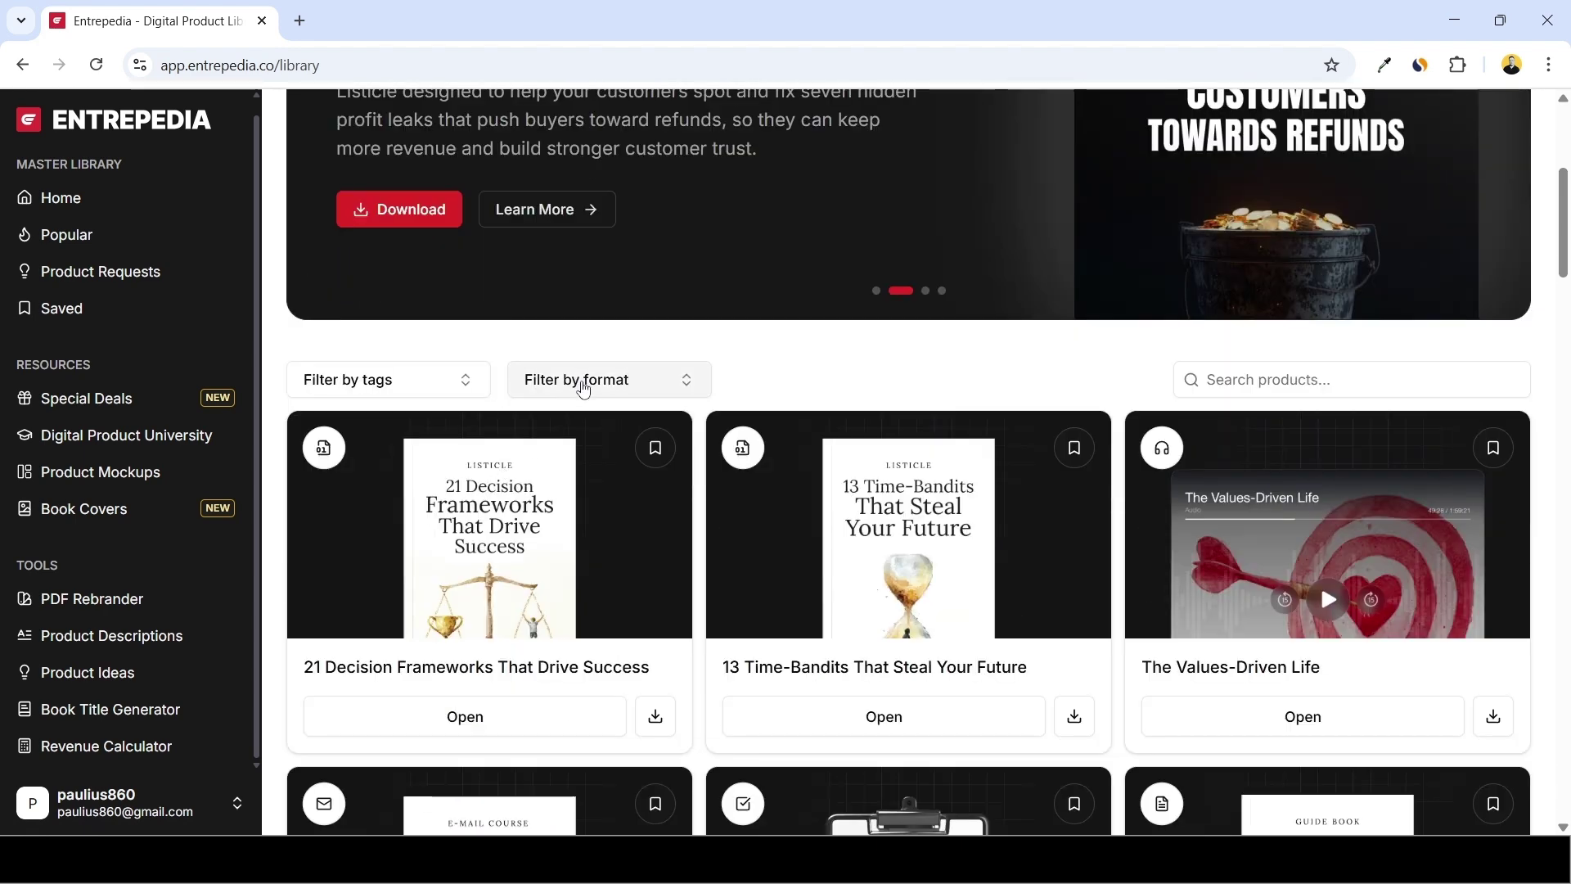
click(584, 390)
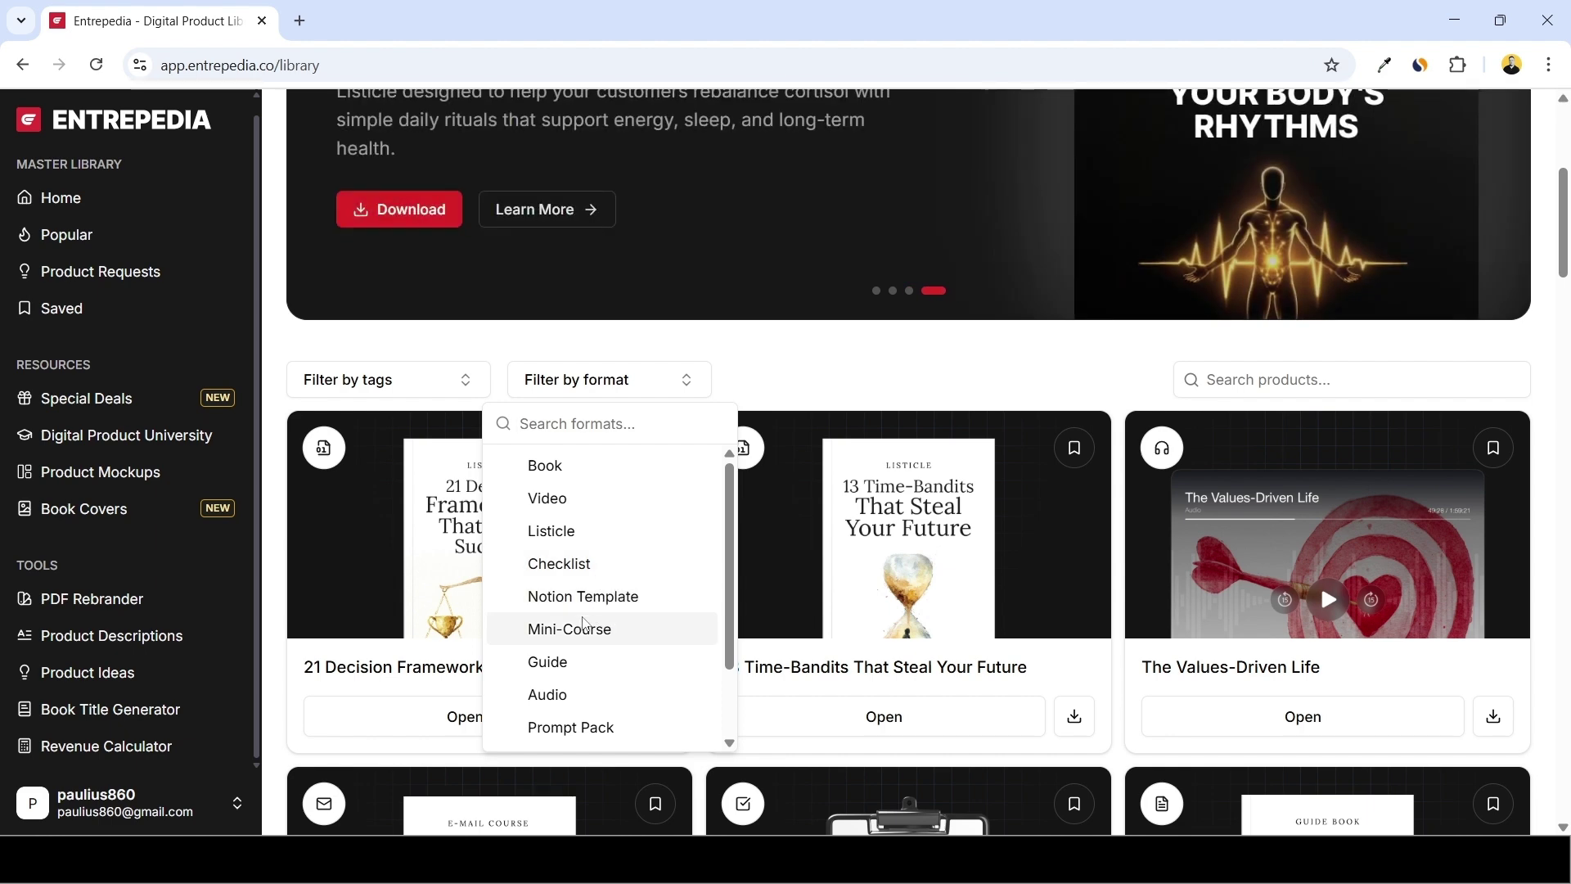
scroll(635, 638, down, 2)
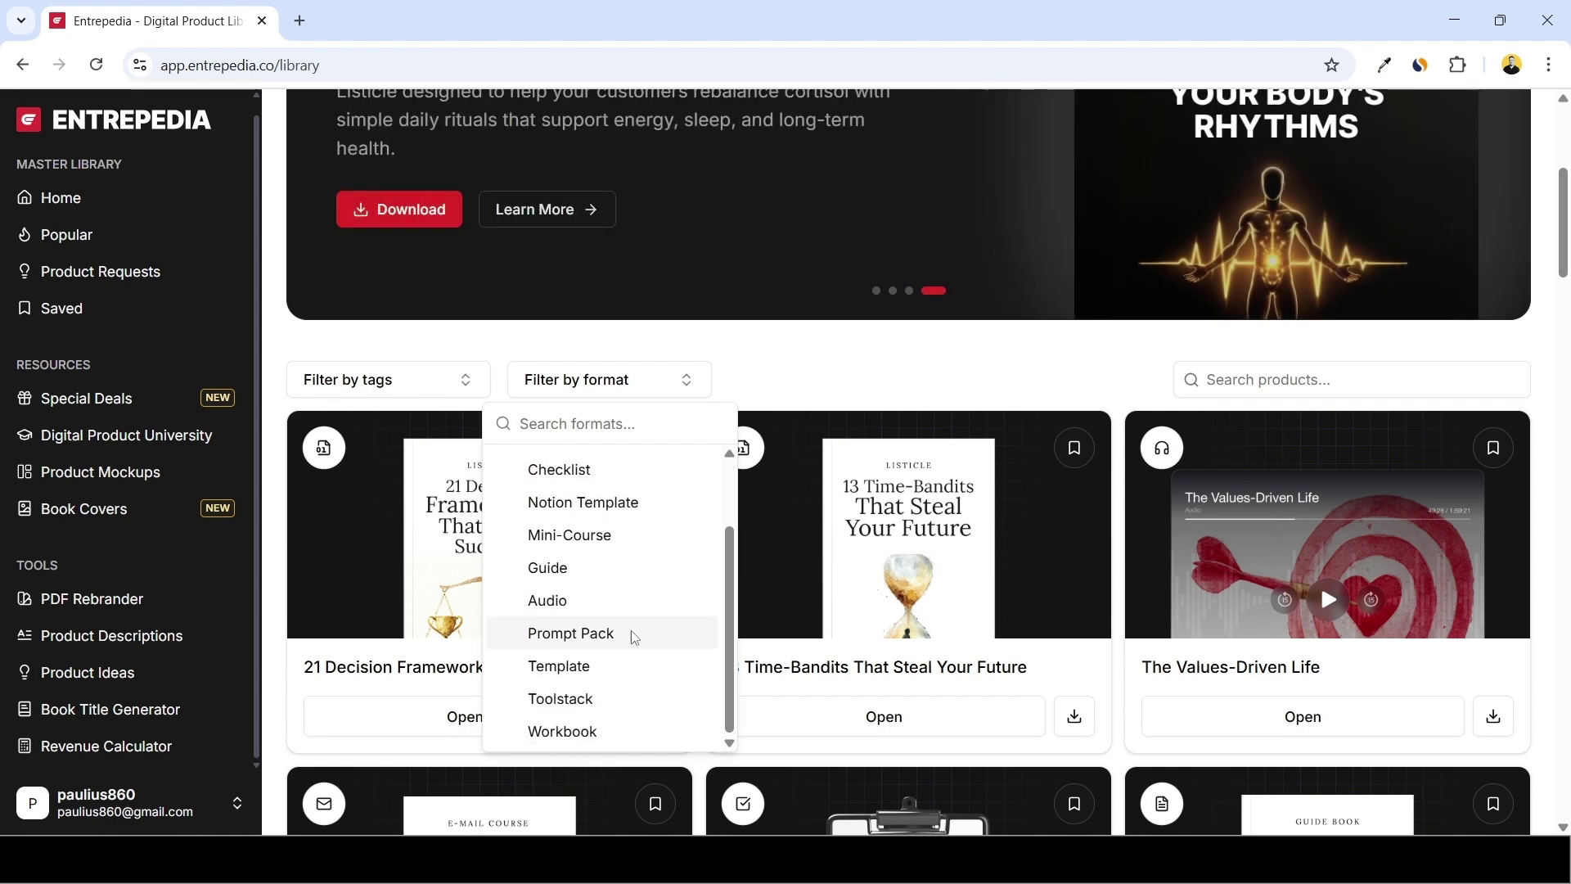
scroll(639, 638, down, 1)
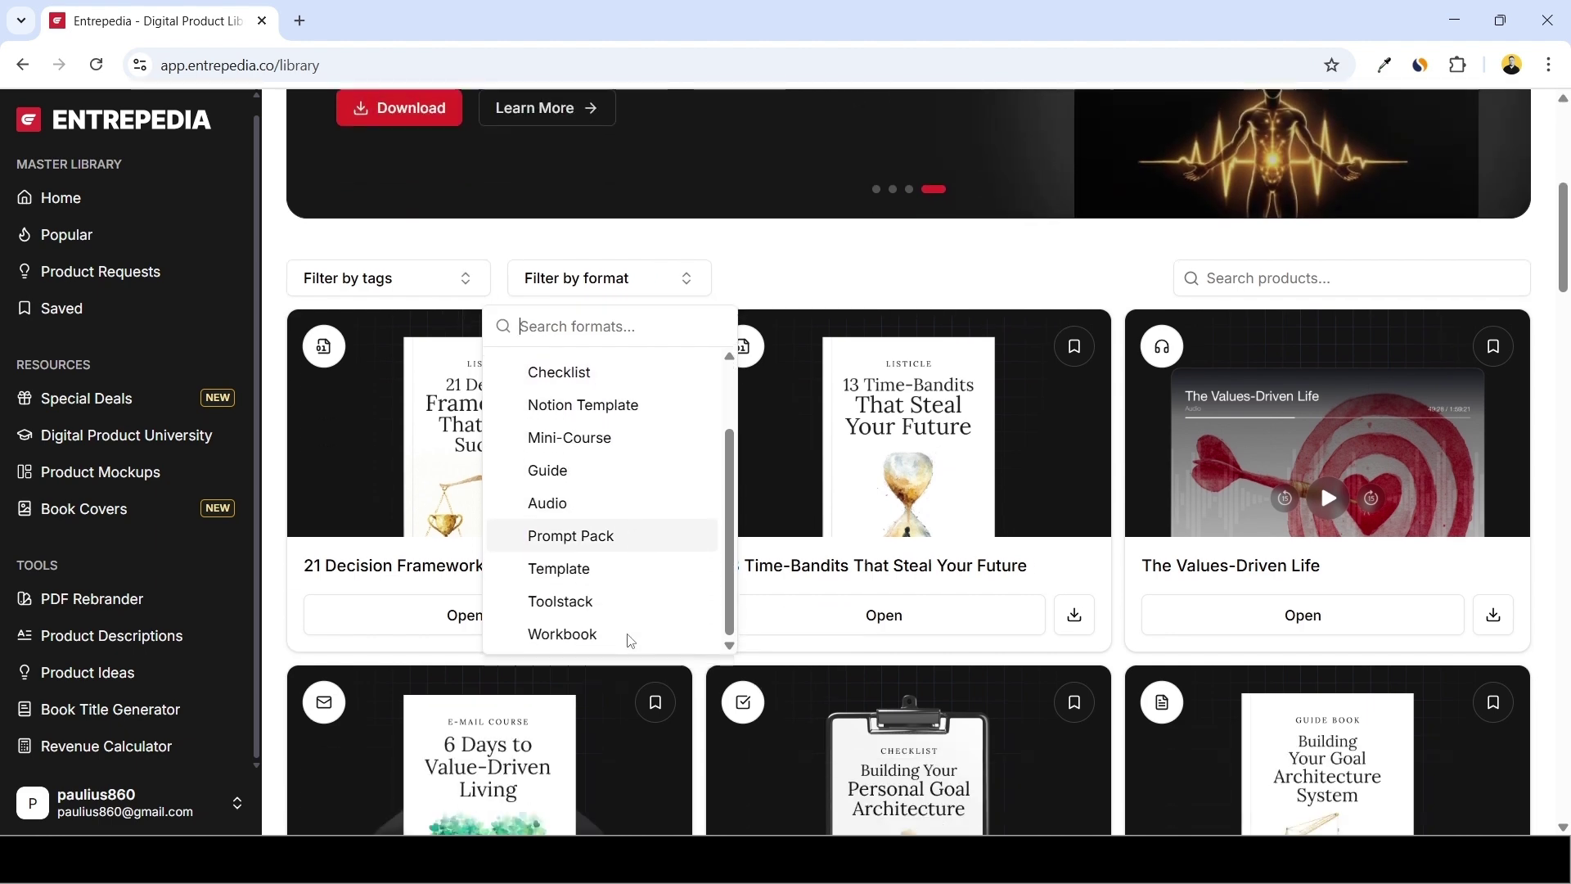
click(448, 279)
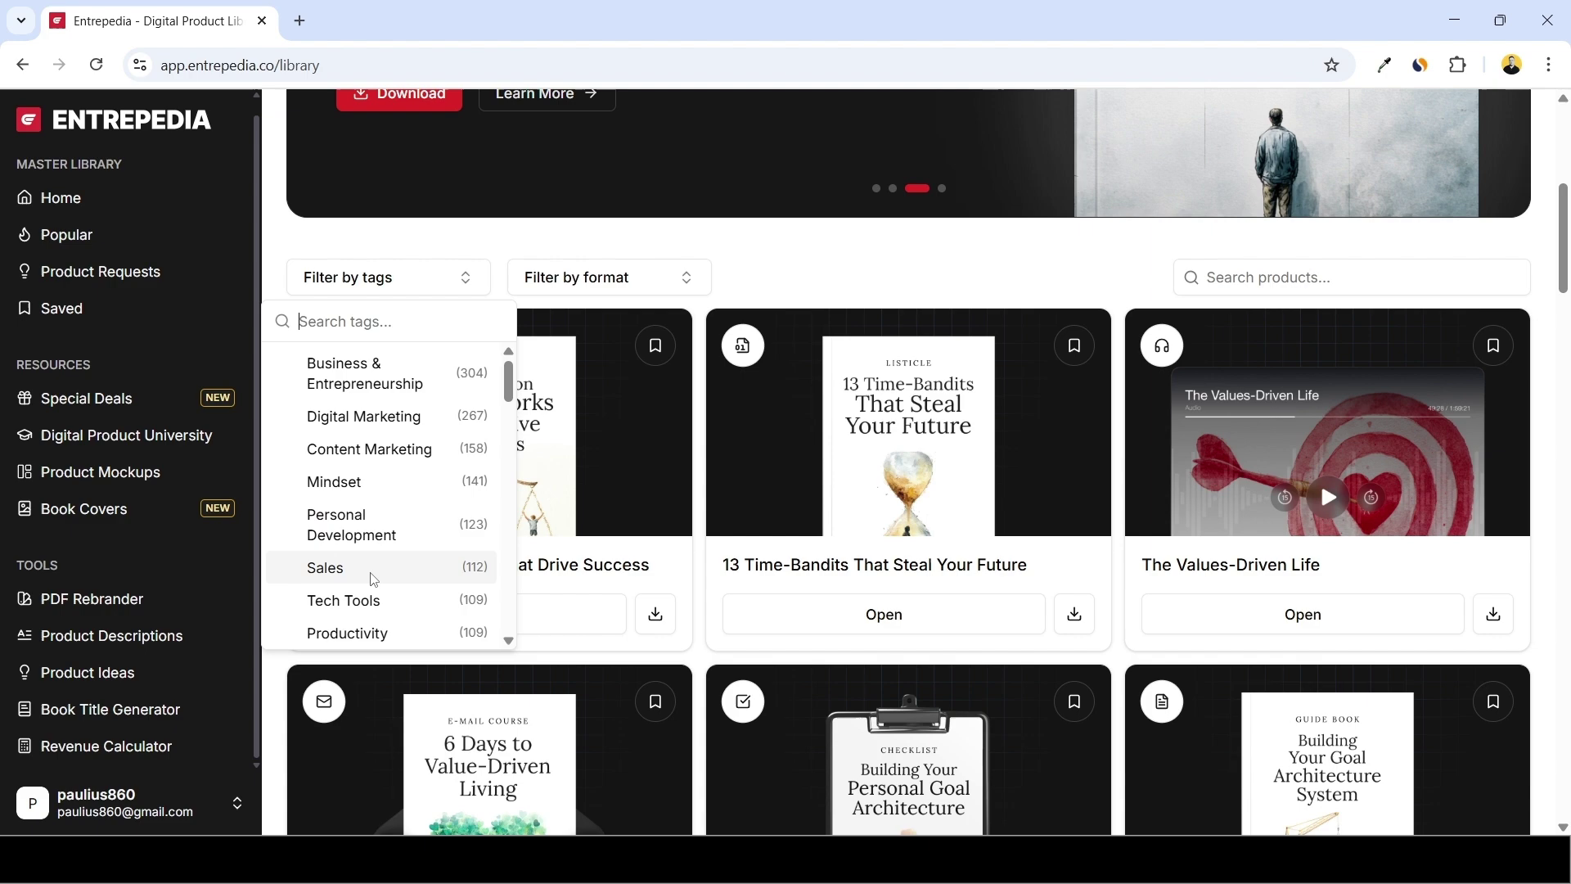
scroll(397, 620, down, 5)
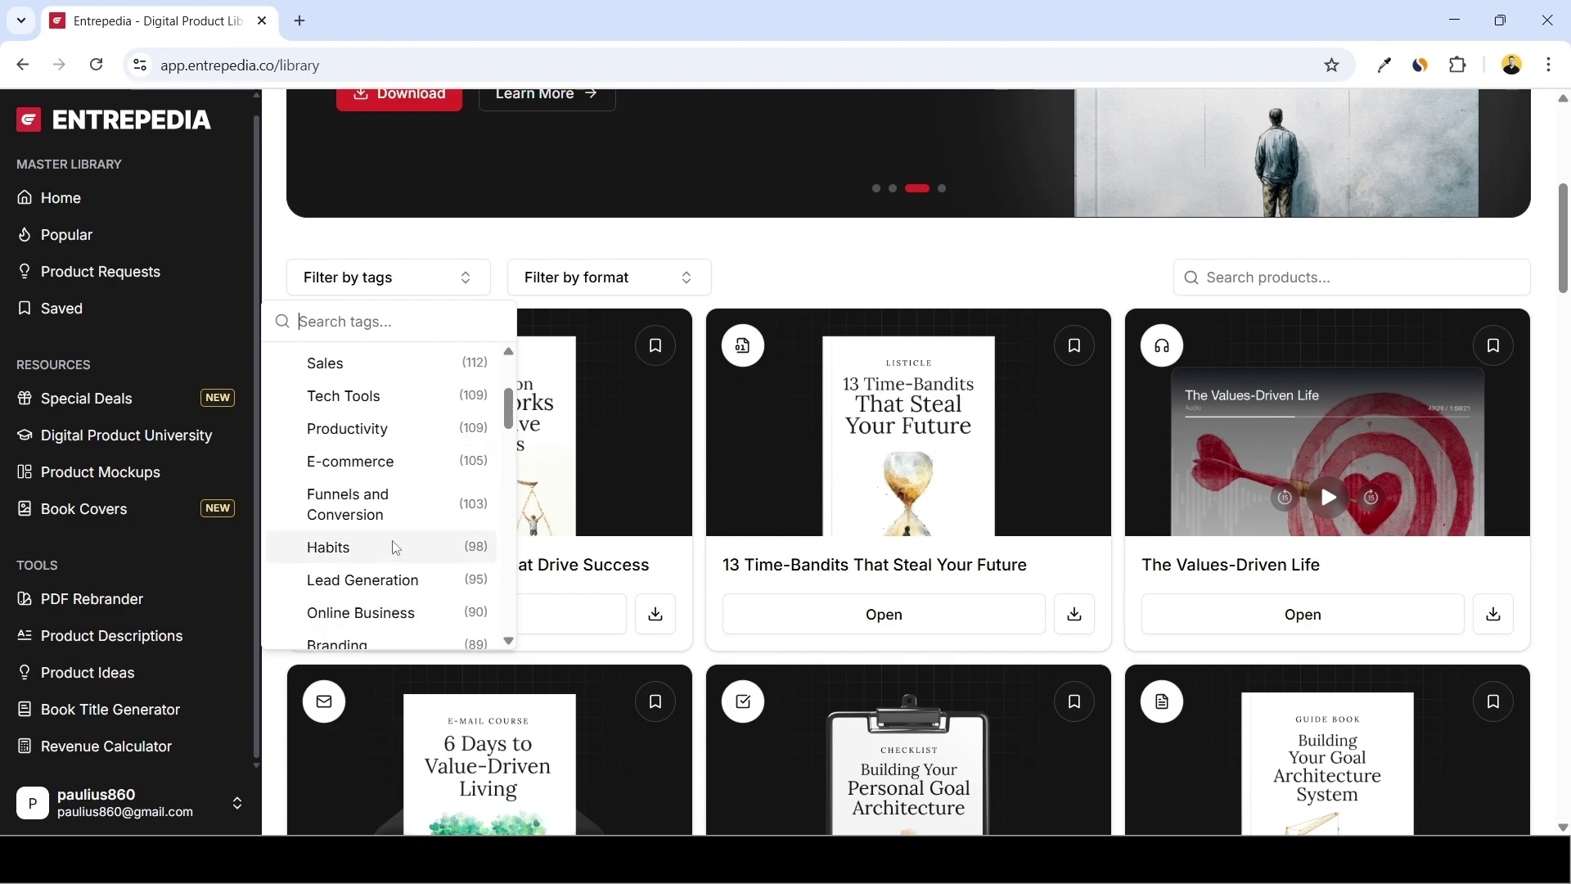
click(806, 246)
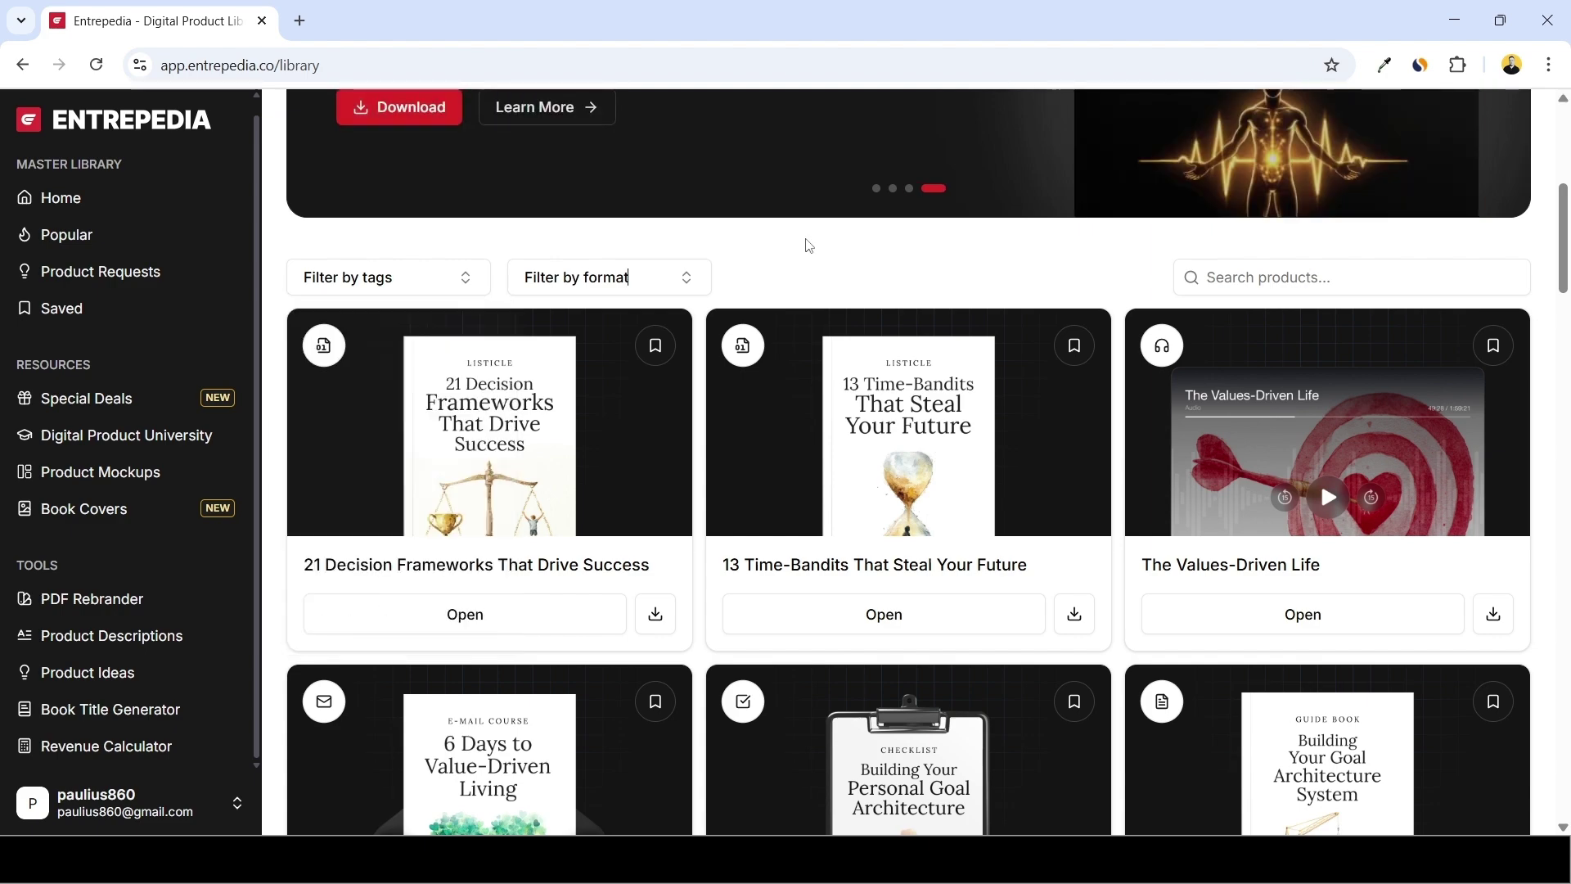
scroll(1218, 351, down, 10)
scroll(1219, 357, down, 15)
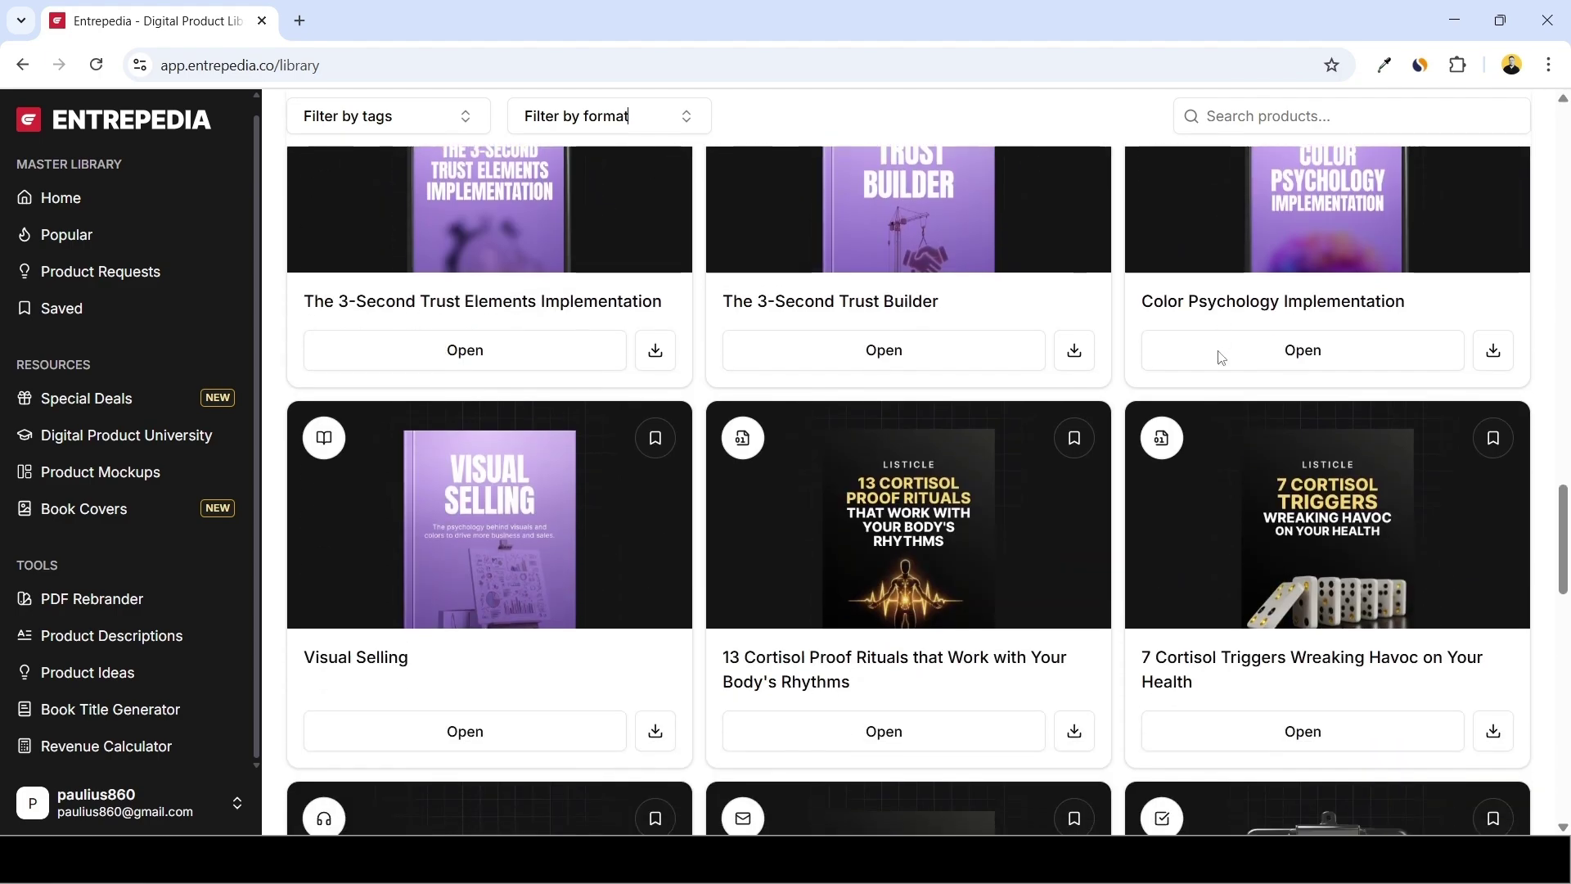
scroll(1225, 374, down, 12)
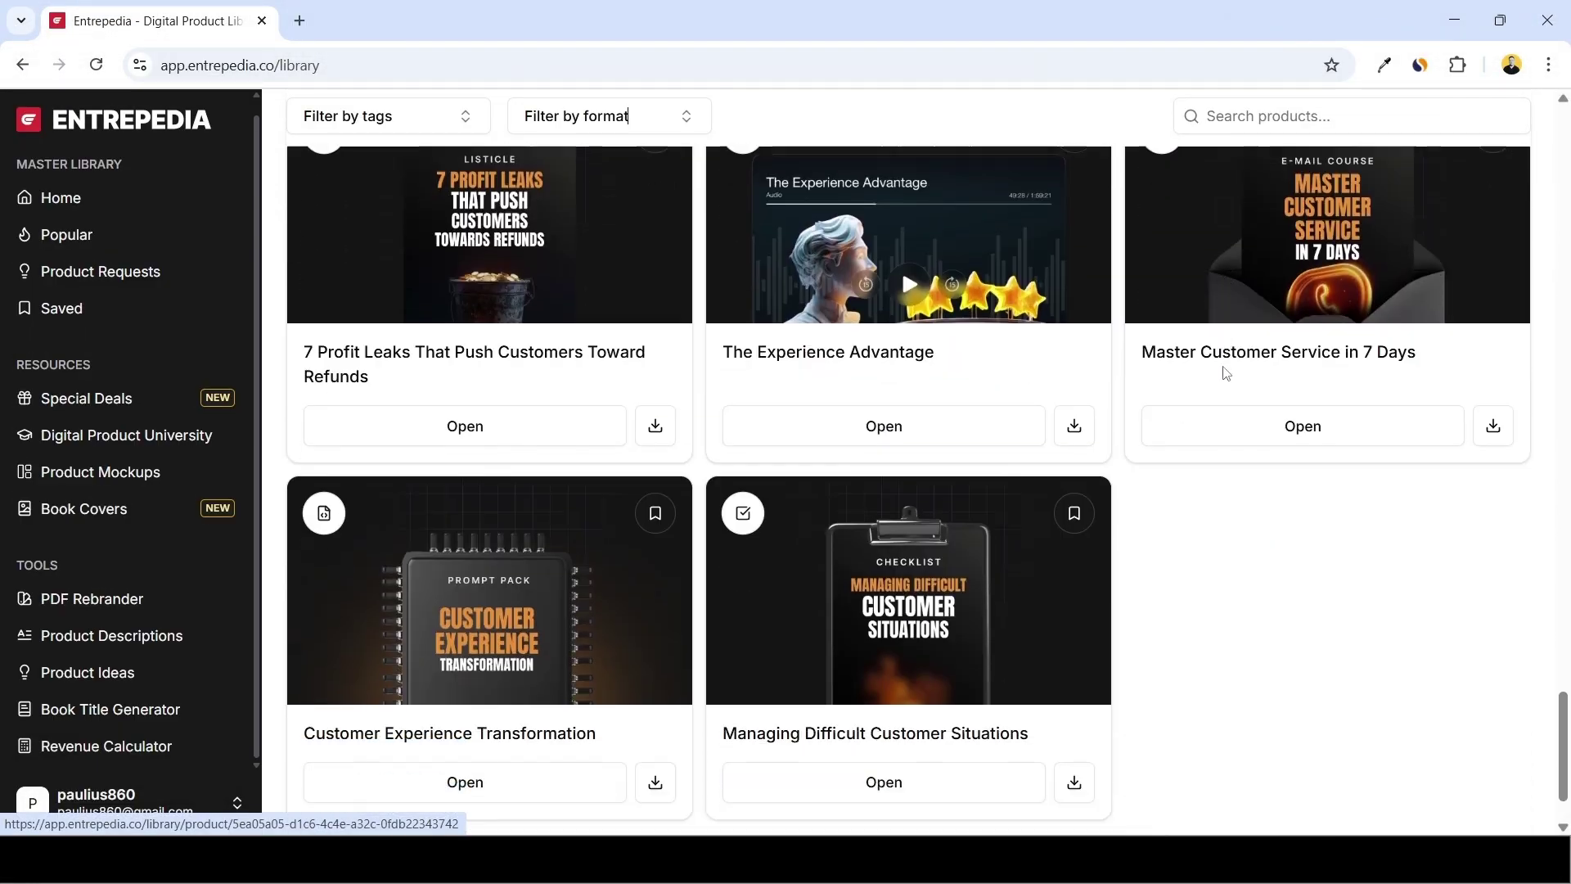
scroll(1225, 374, down, 10)
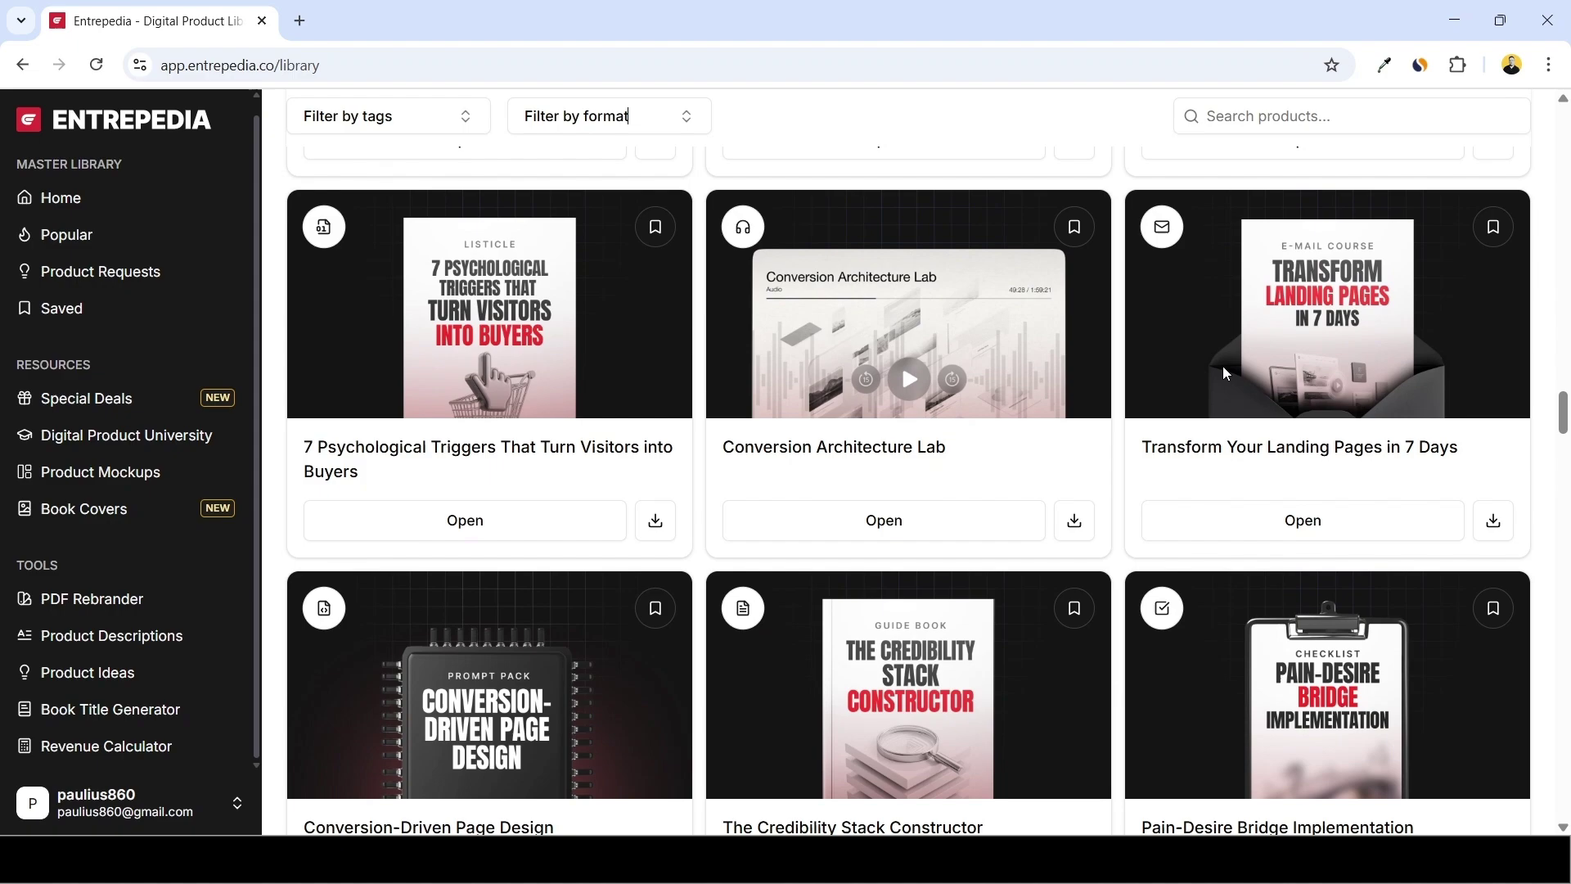
scroll(1224, 374, down, 10)
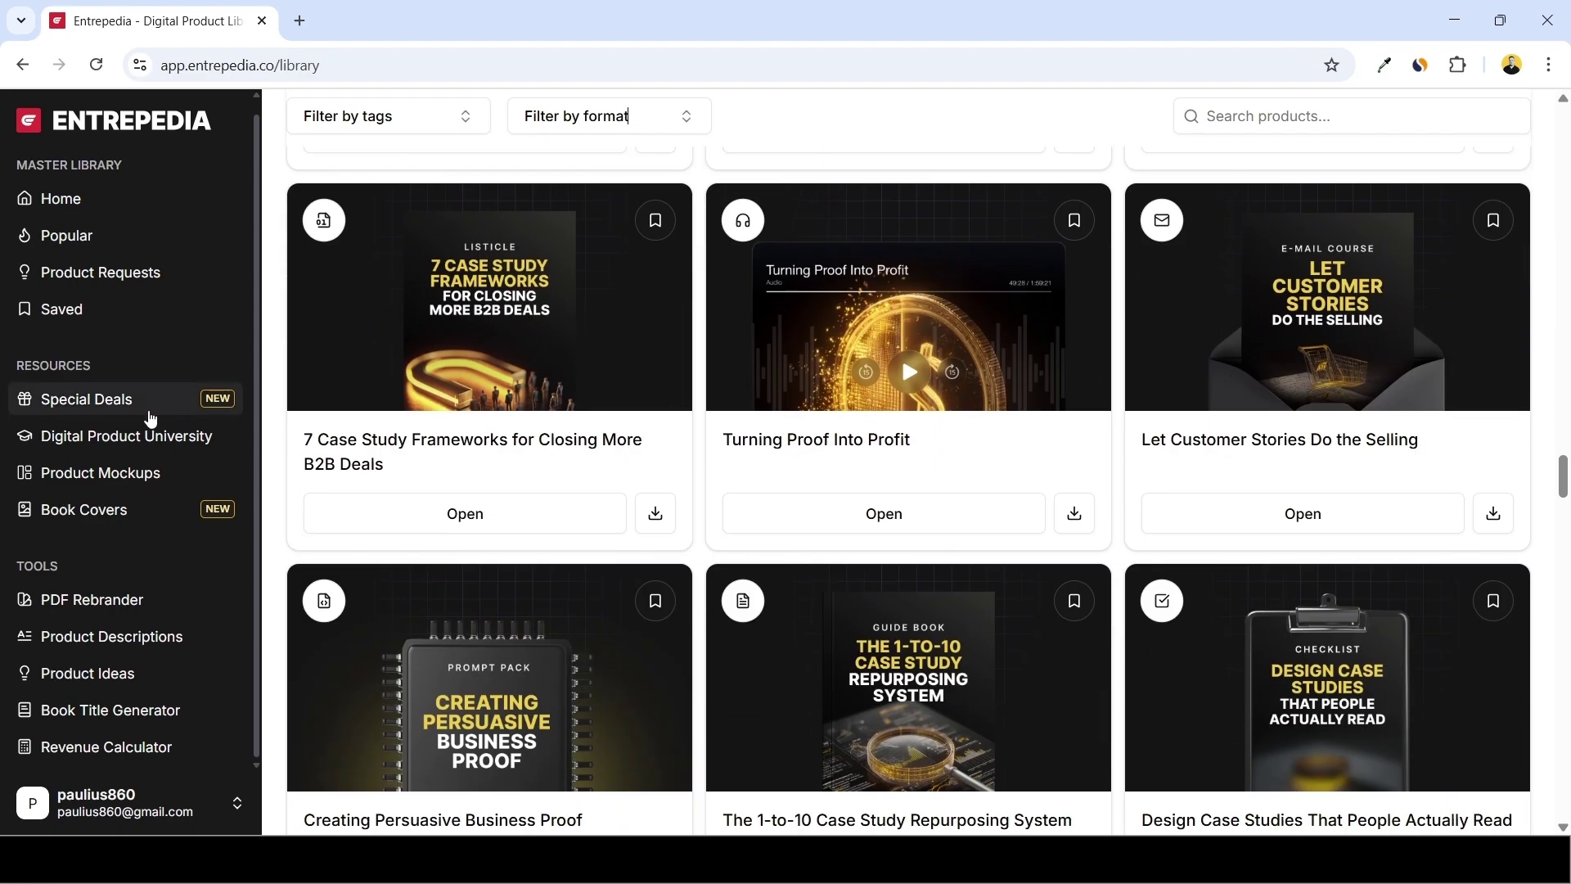
scroll(355, 403, up, 15)
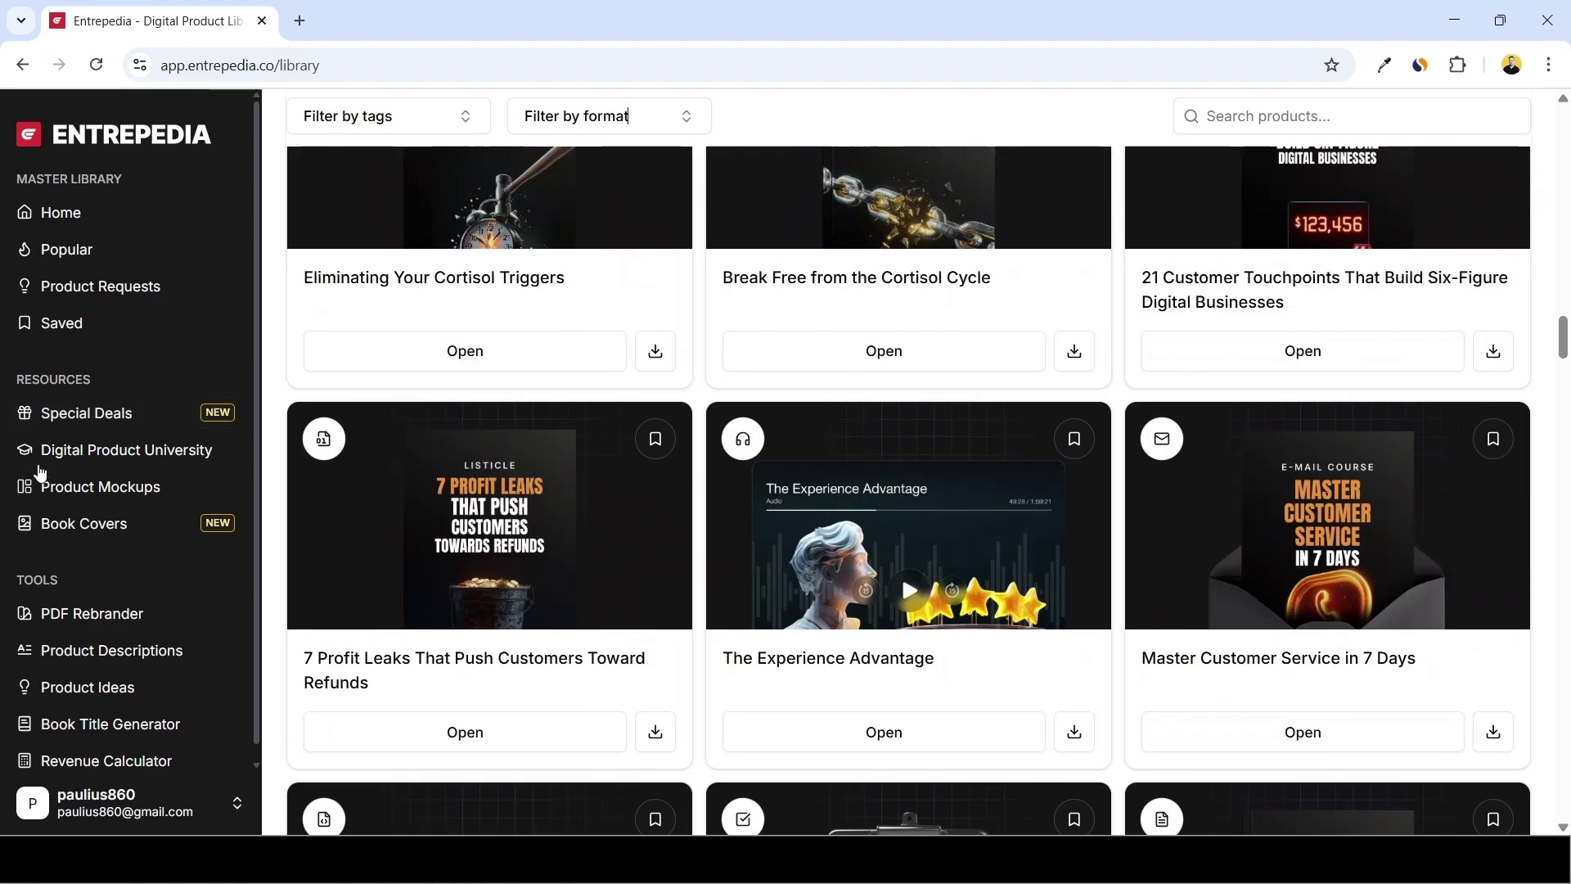
scroll(131, 467, down, 4)
scroll(147, 397, up, 1)
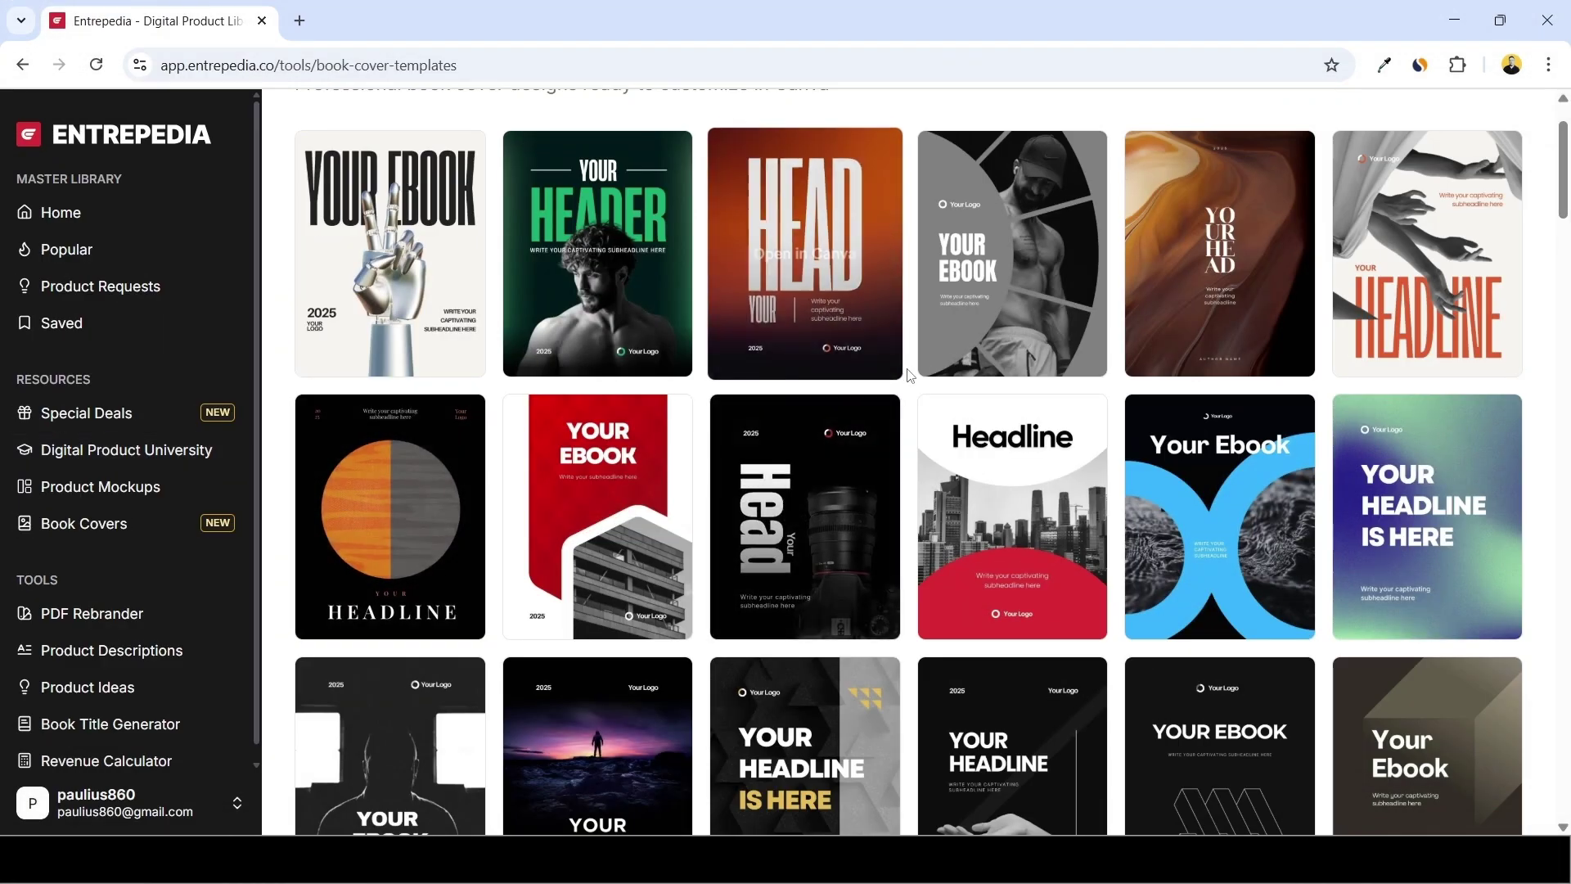
Browse the Product Mockups carousel and bring it back to the Long Ebook mockup.
scroll(914, 374, down, 1)
scroll(914, 374, down, 2)
scroll(900, 384, up, 4)
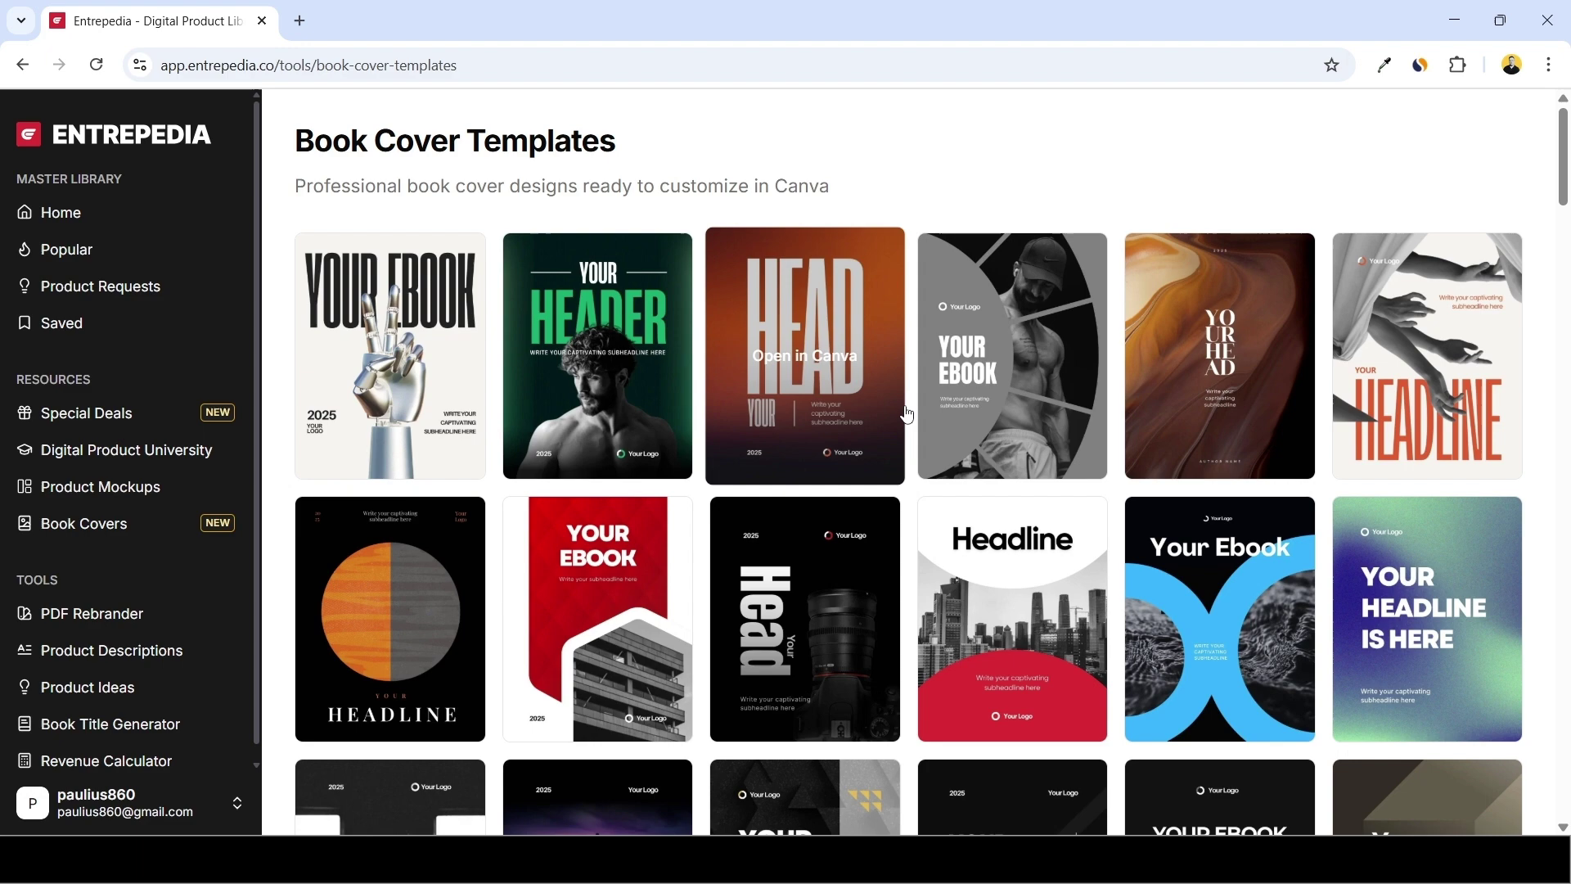
scroll(909, 415, down, 6)
scroll(851, 456, up, 3)
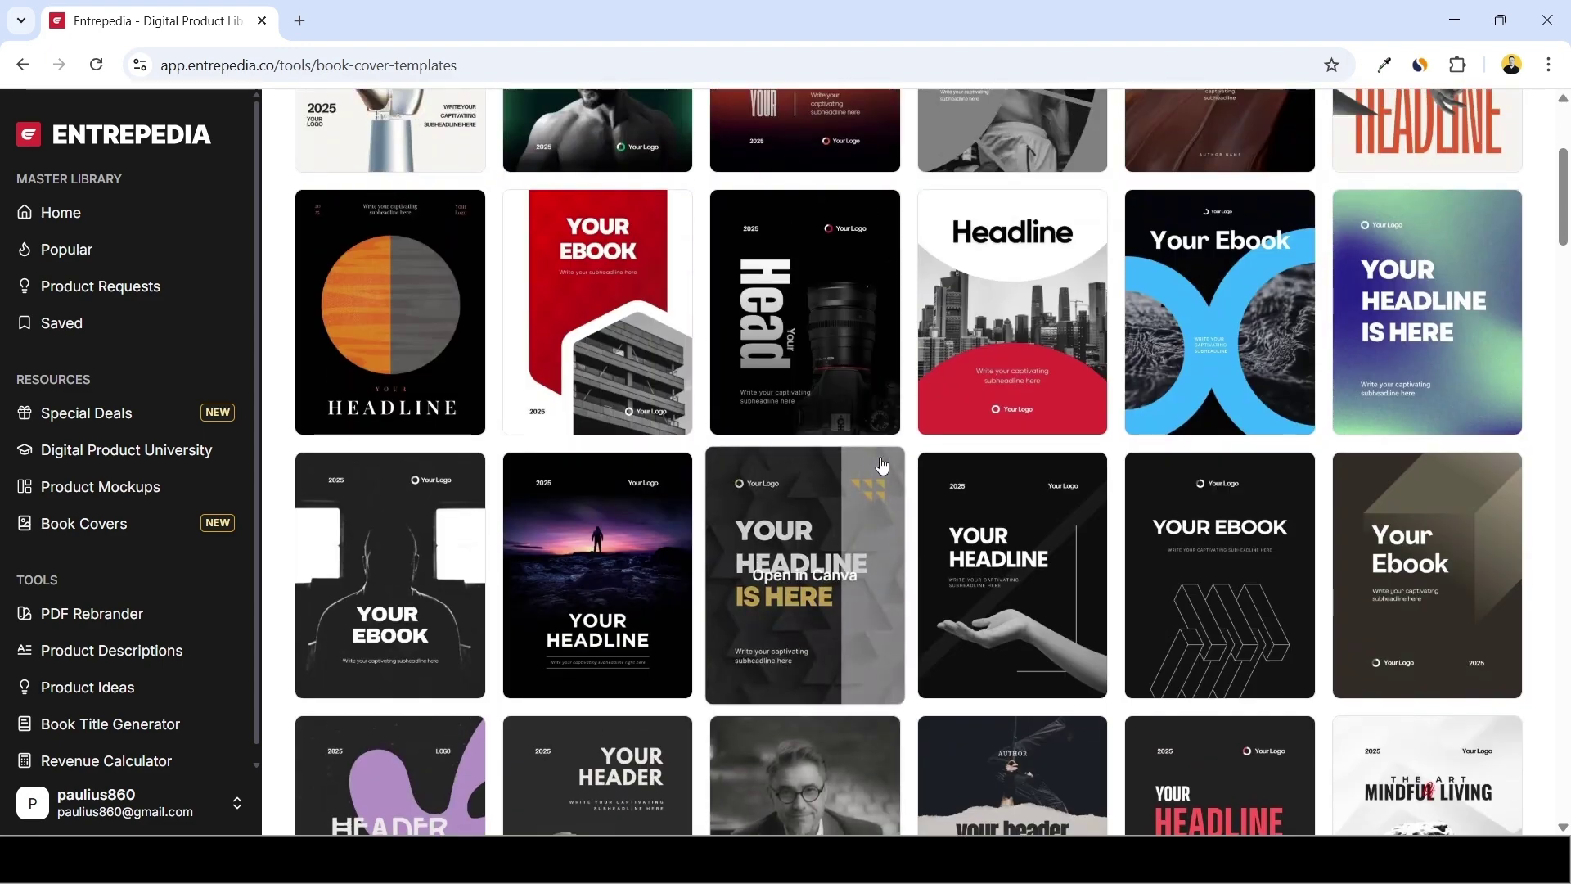
scroll(892, 468, up, 2)
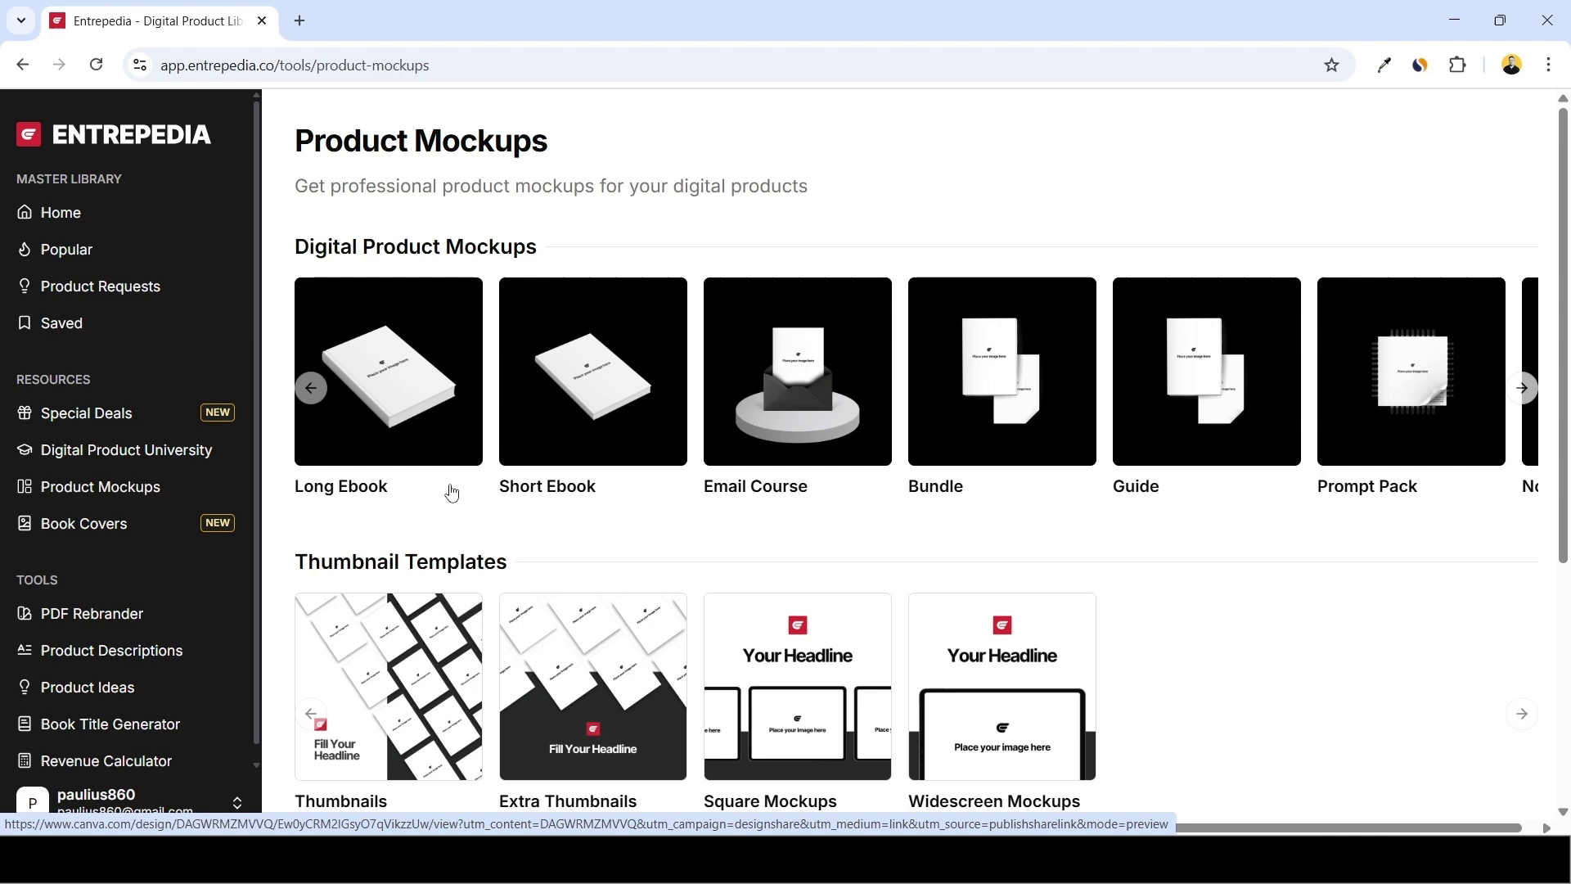
scroll(451, 491, down, 4)
scroll(722, 469, up, 3)
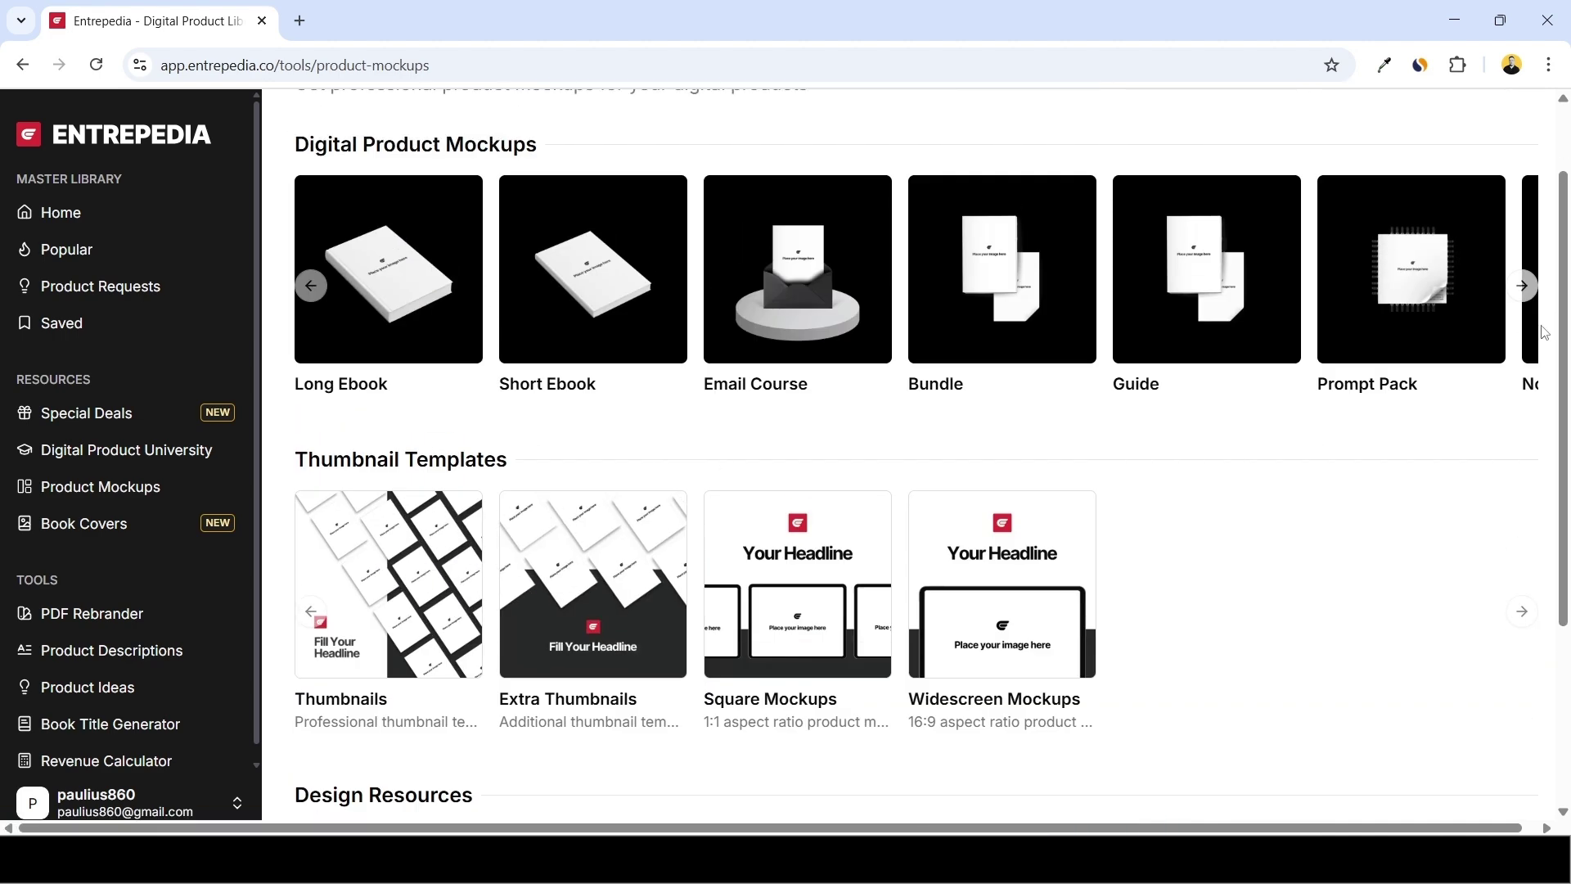
scroll(1522, 328, right, 1)
scroll(900, 459, up, 2)
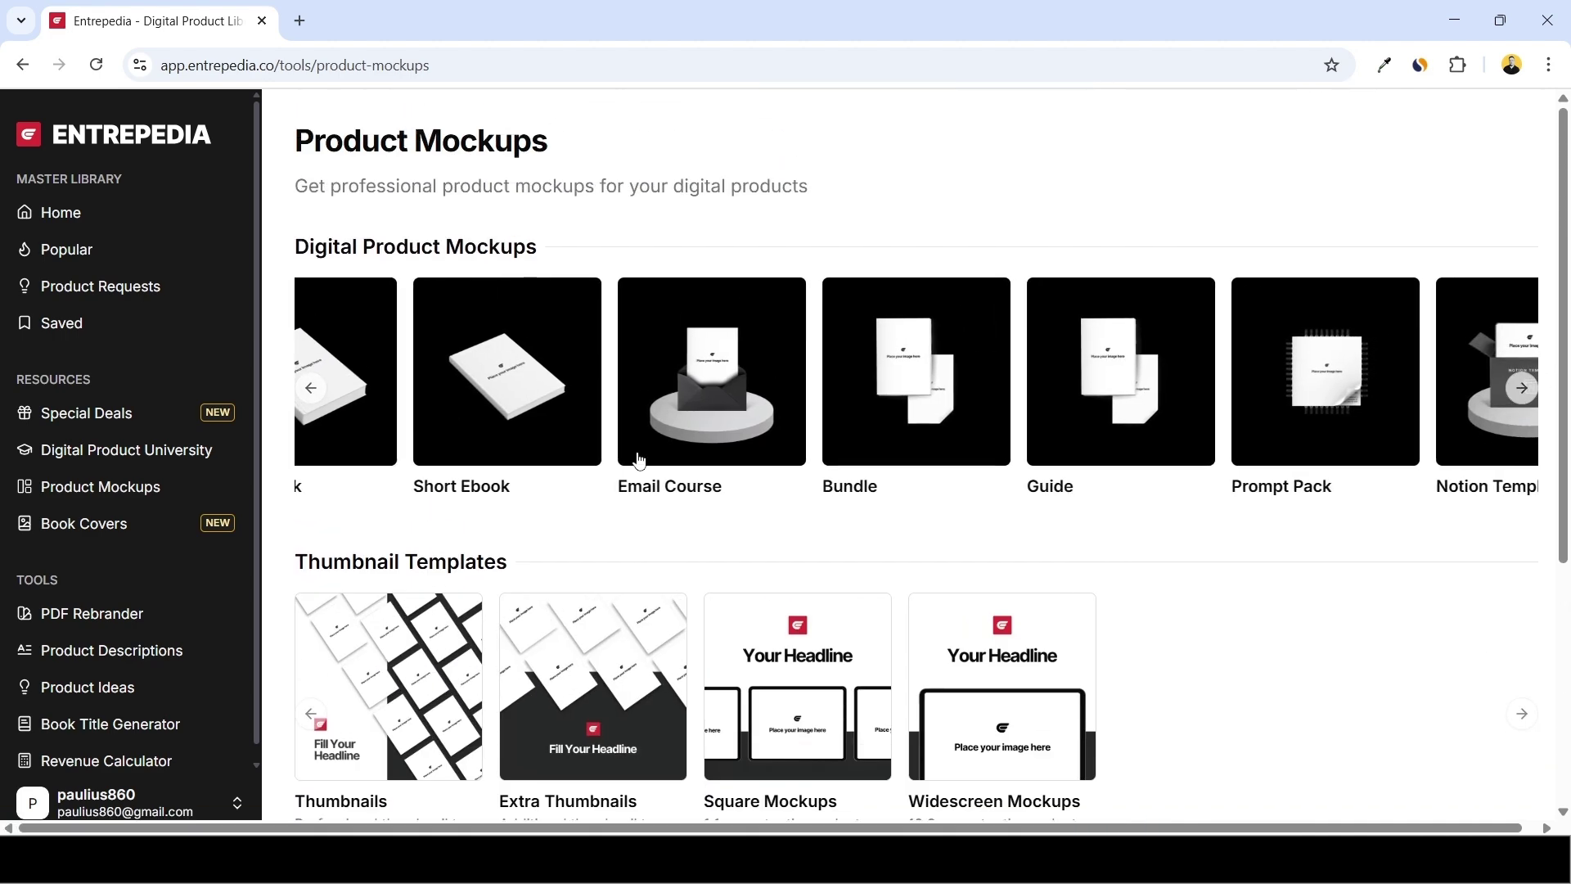
click(311, 389)
scroll(123, 524, down, 1)
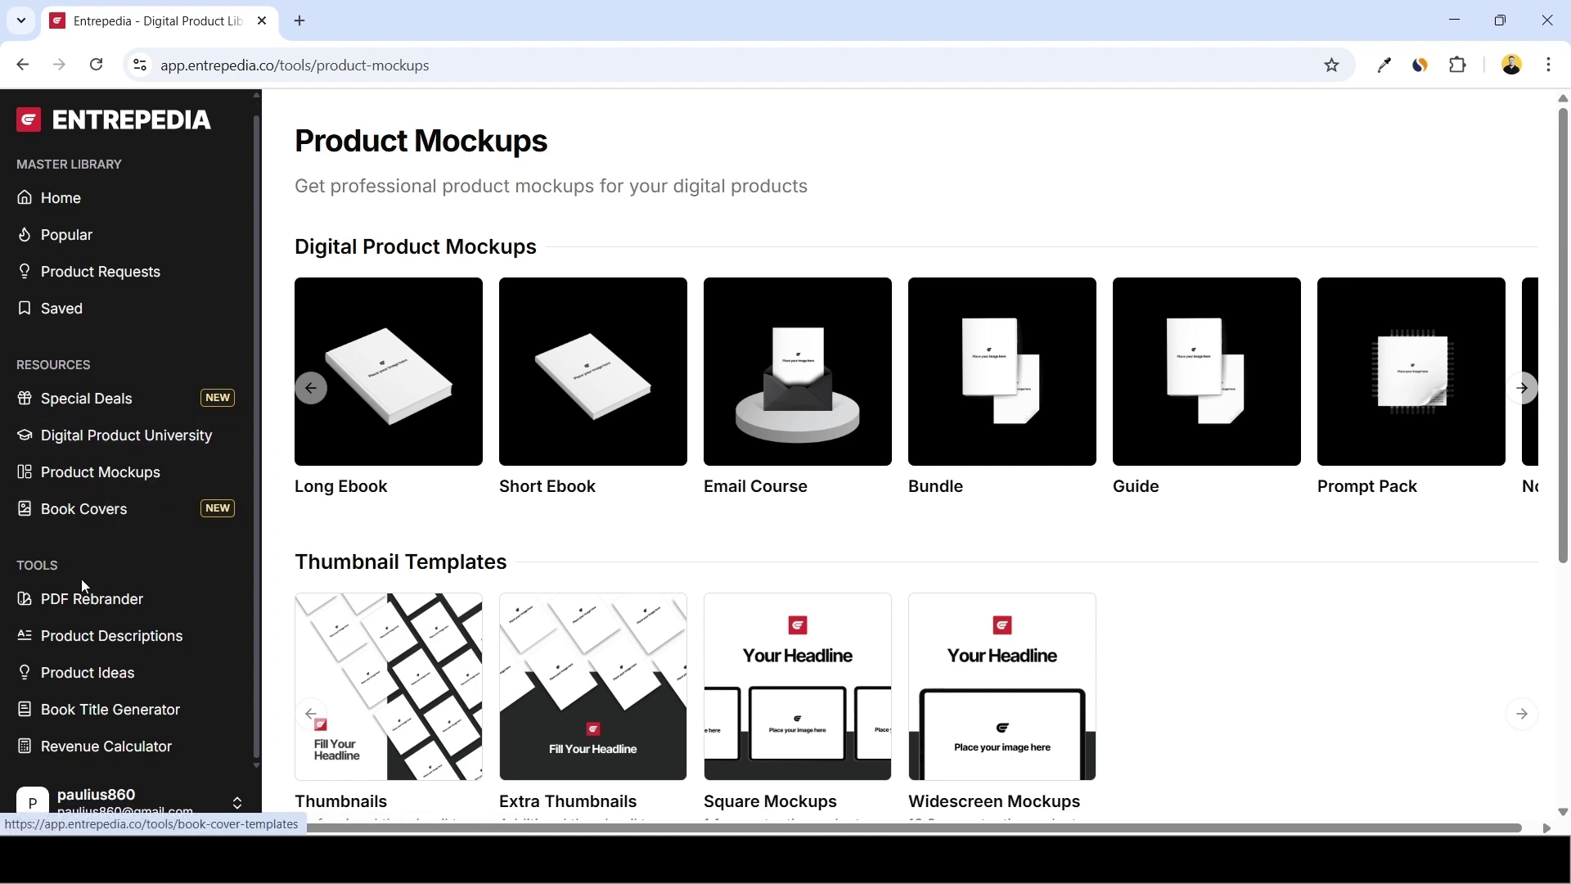
Look at the PDF Rebrander and Product Description Generator tools.
click(84, 598)
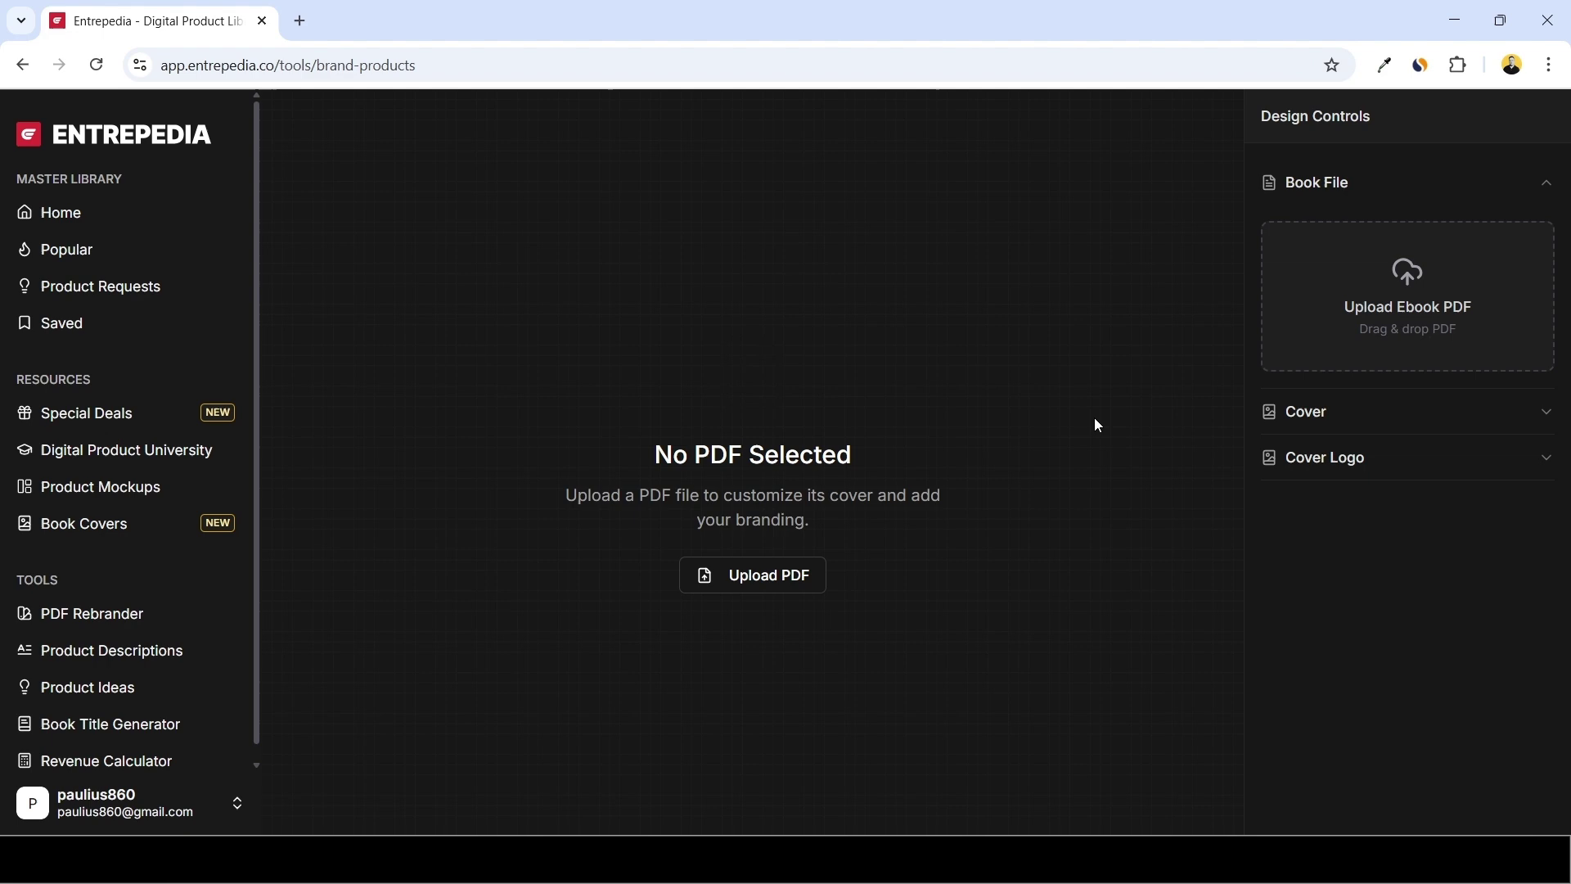
click(101, 665)
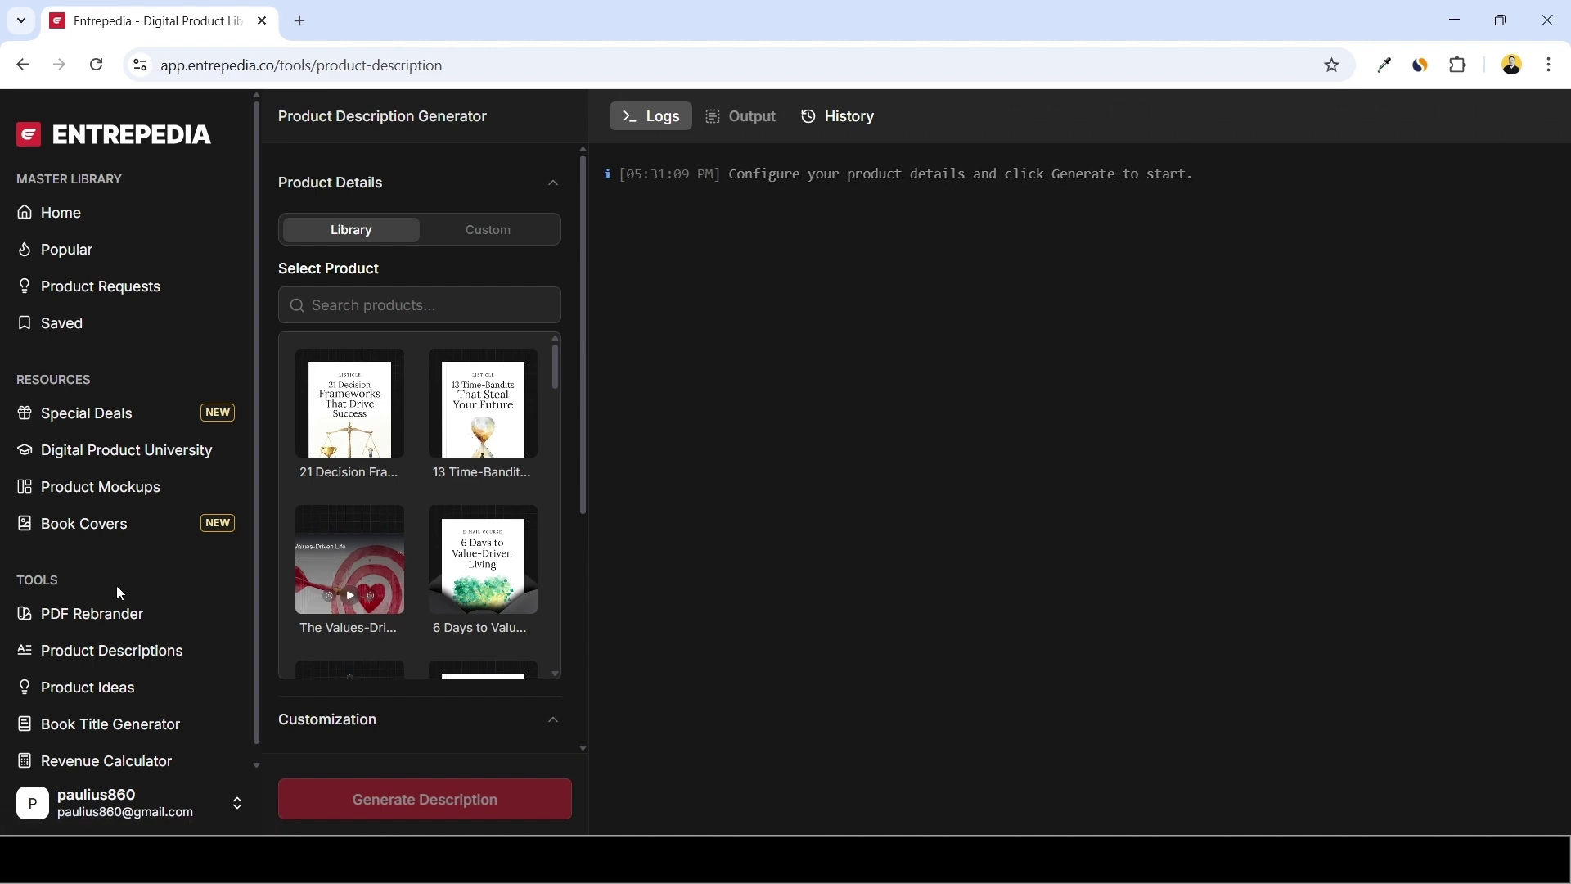
scroll(91, 581, down, 1)
Check the idea and book title generators, then read the Revenue Calculator's 1,000 sales, 50,000 visitors result.
click(113, 676)
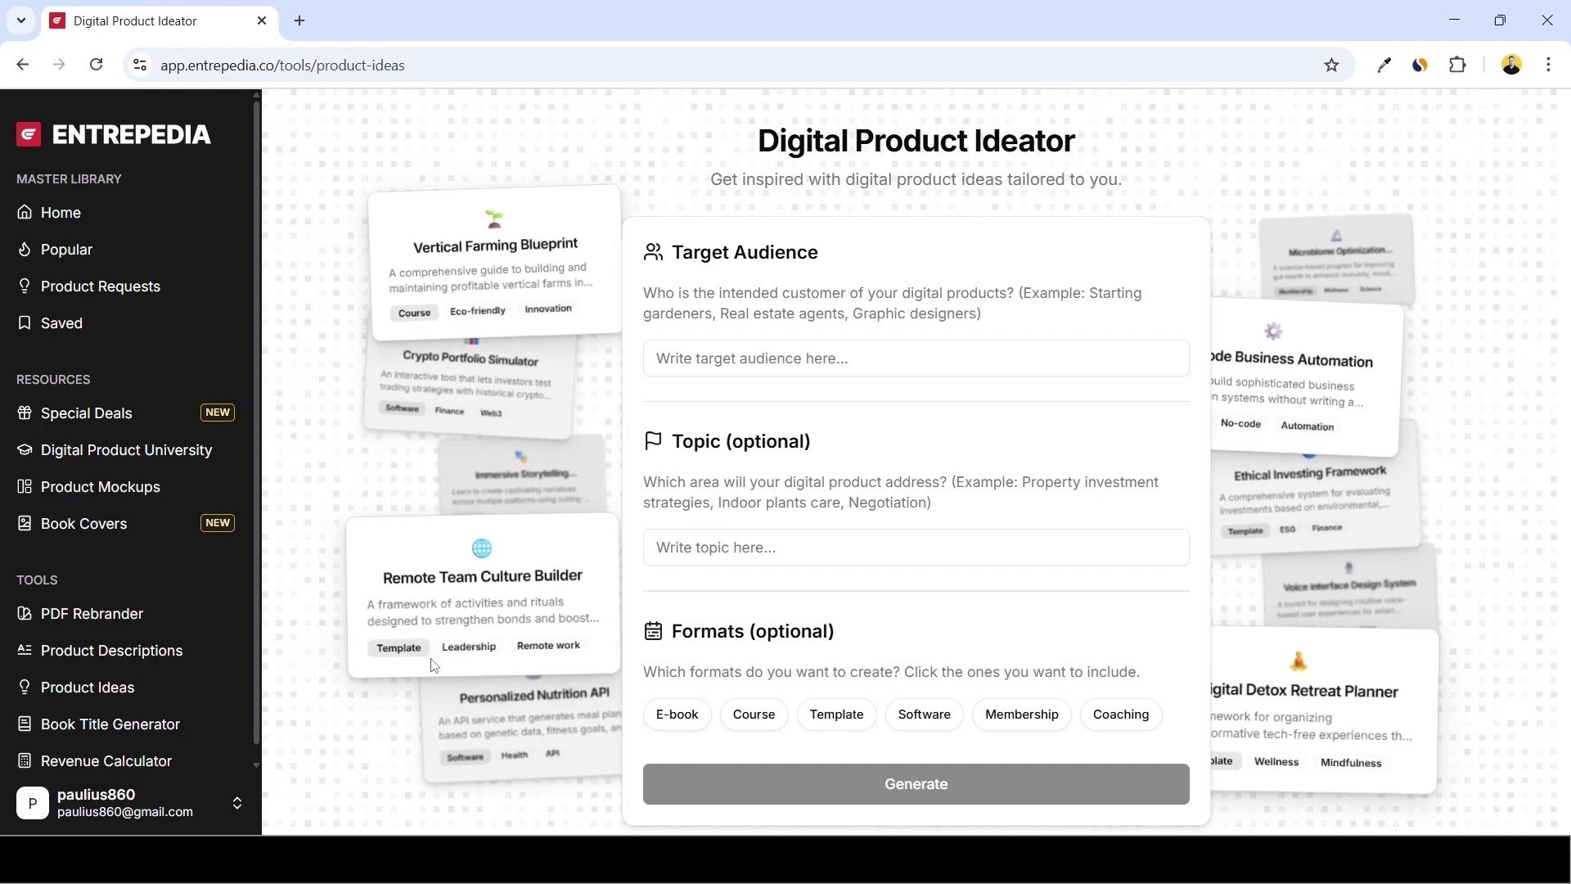
click(156, 724)
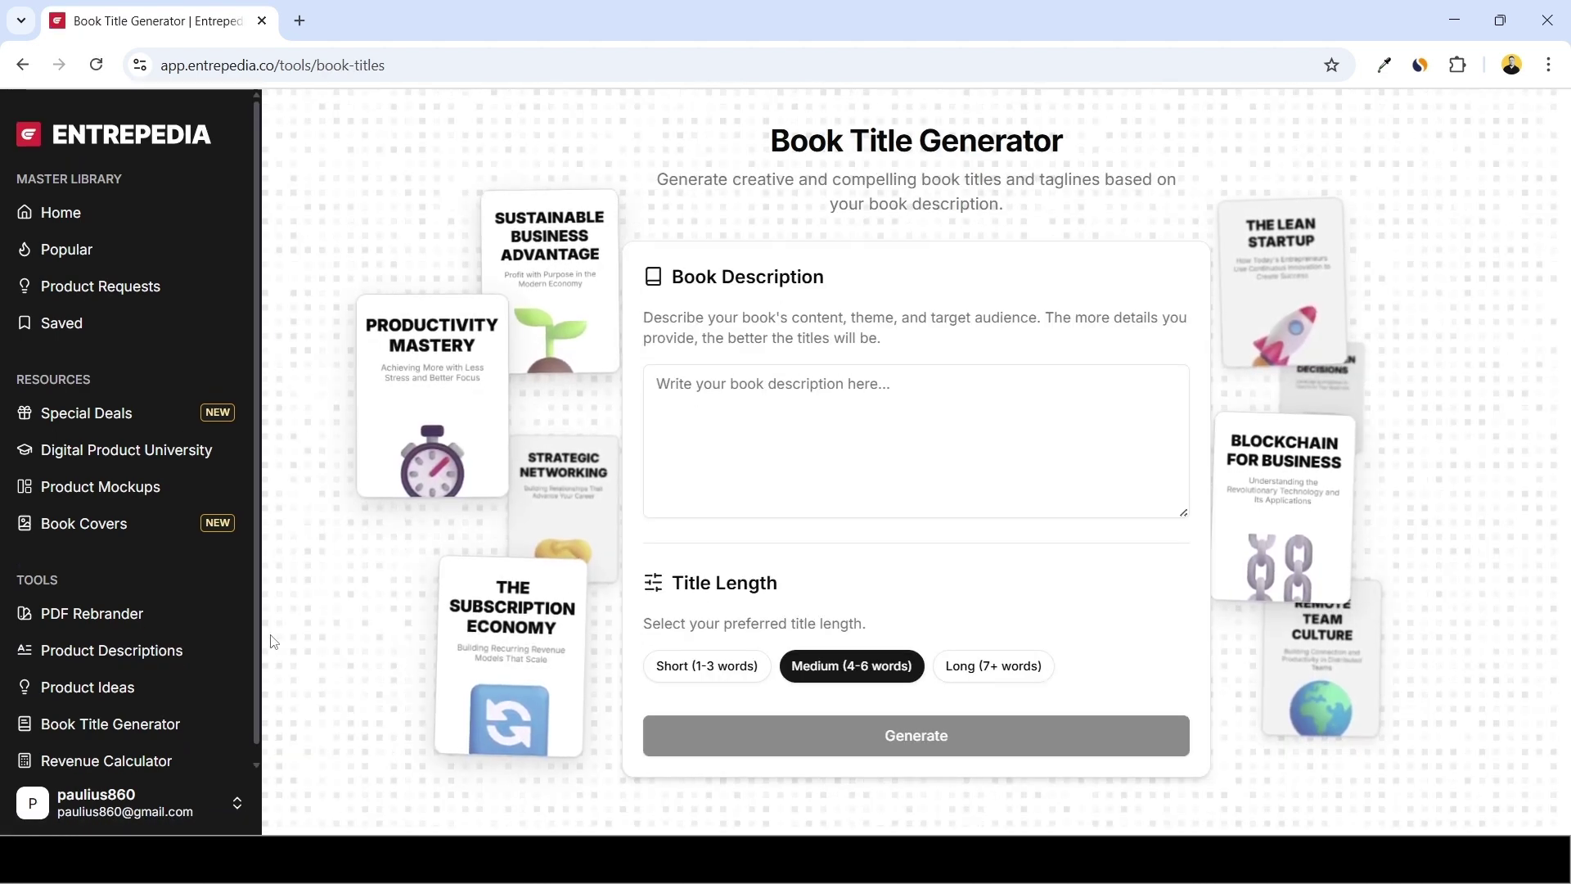
click(85, 754)
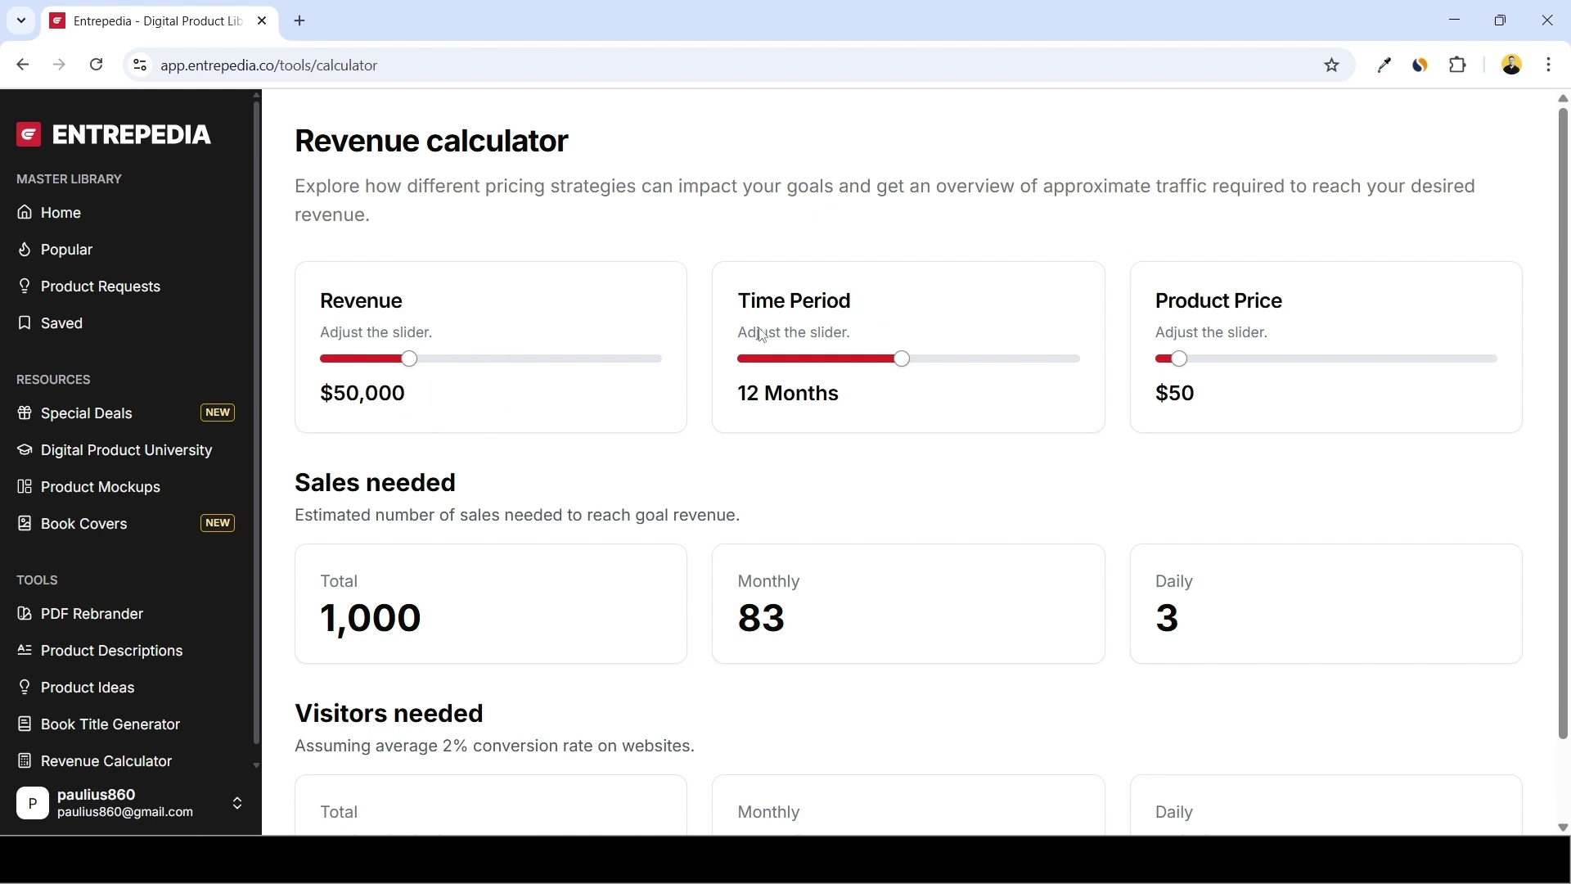
scroll(1058, 437, down, 1)
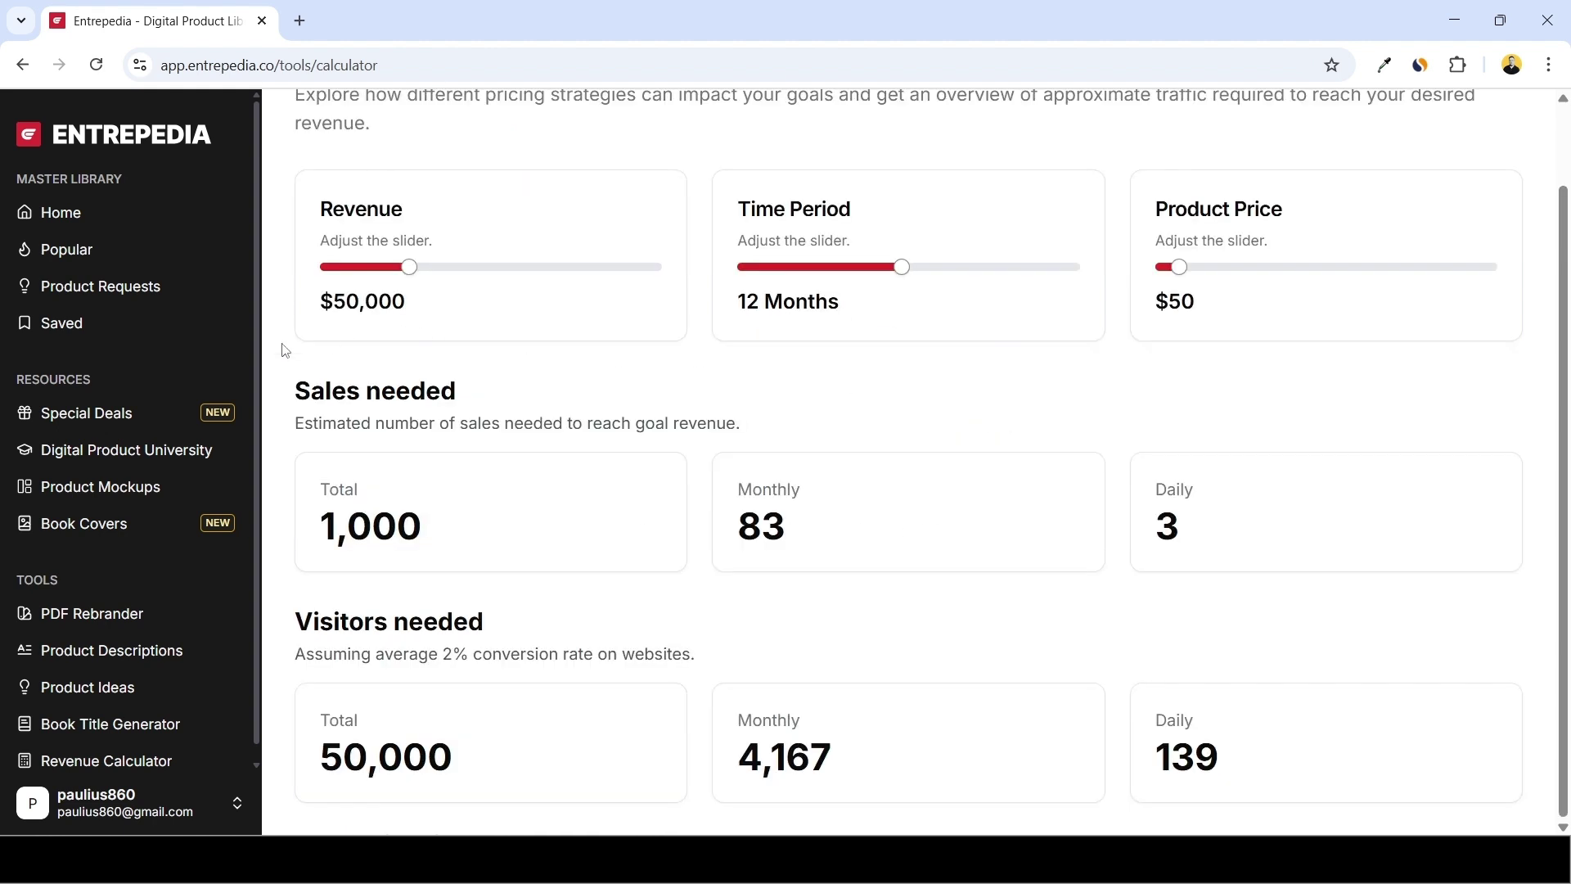
Browse the Most Popular Deals in the members' Special Deals tab, then close it with Ctrl+W.
click(64, 419)
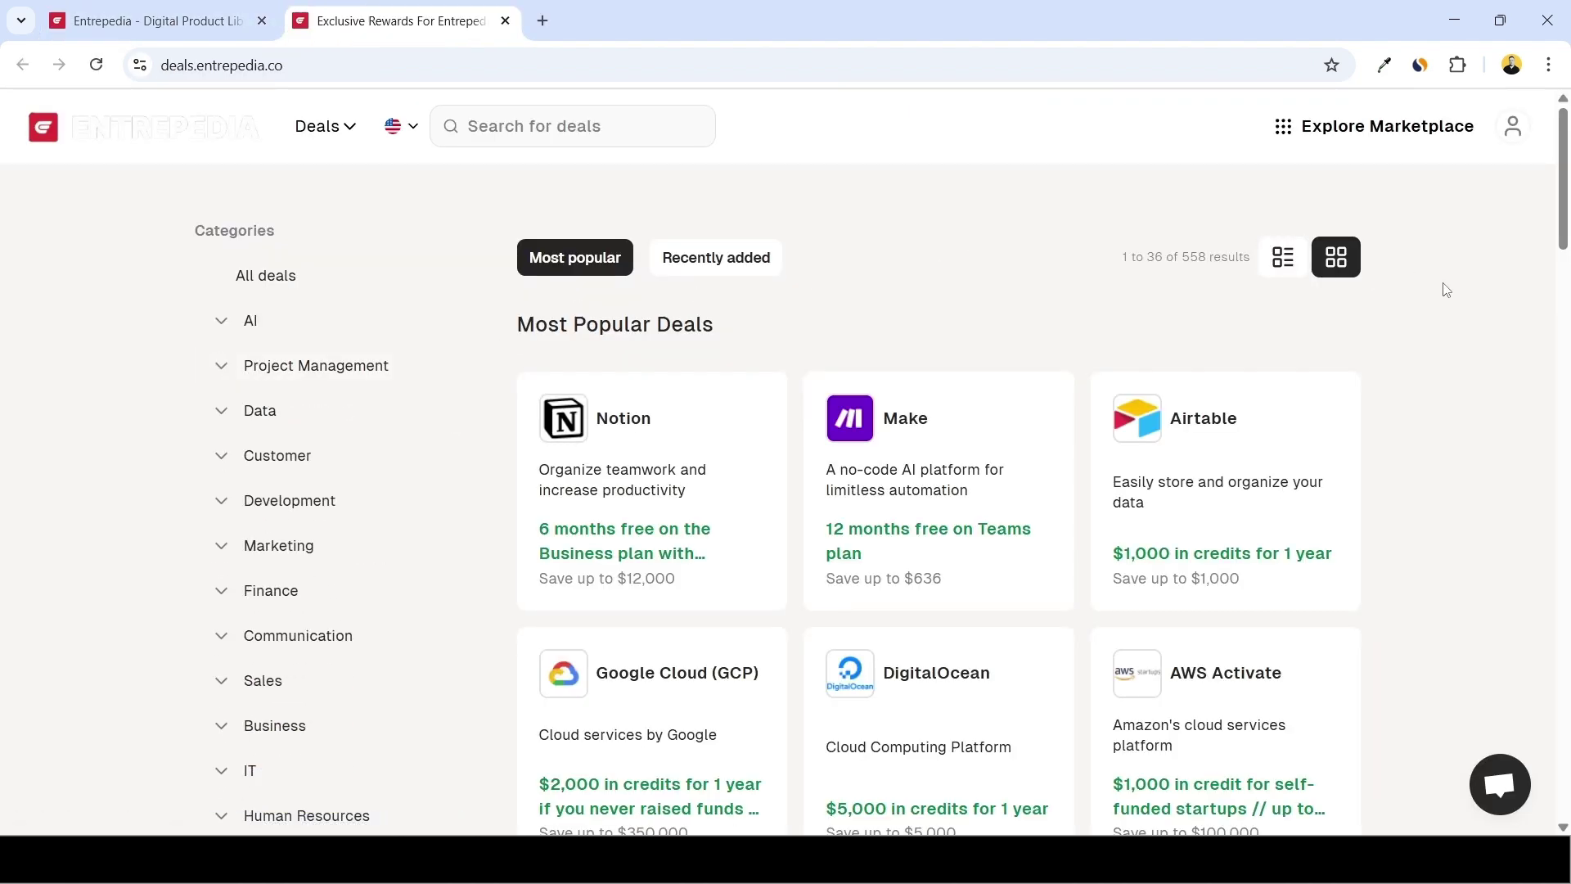
scroll(1446, 290, down, 5)
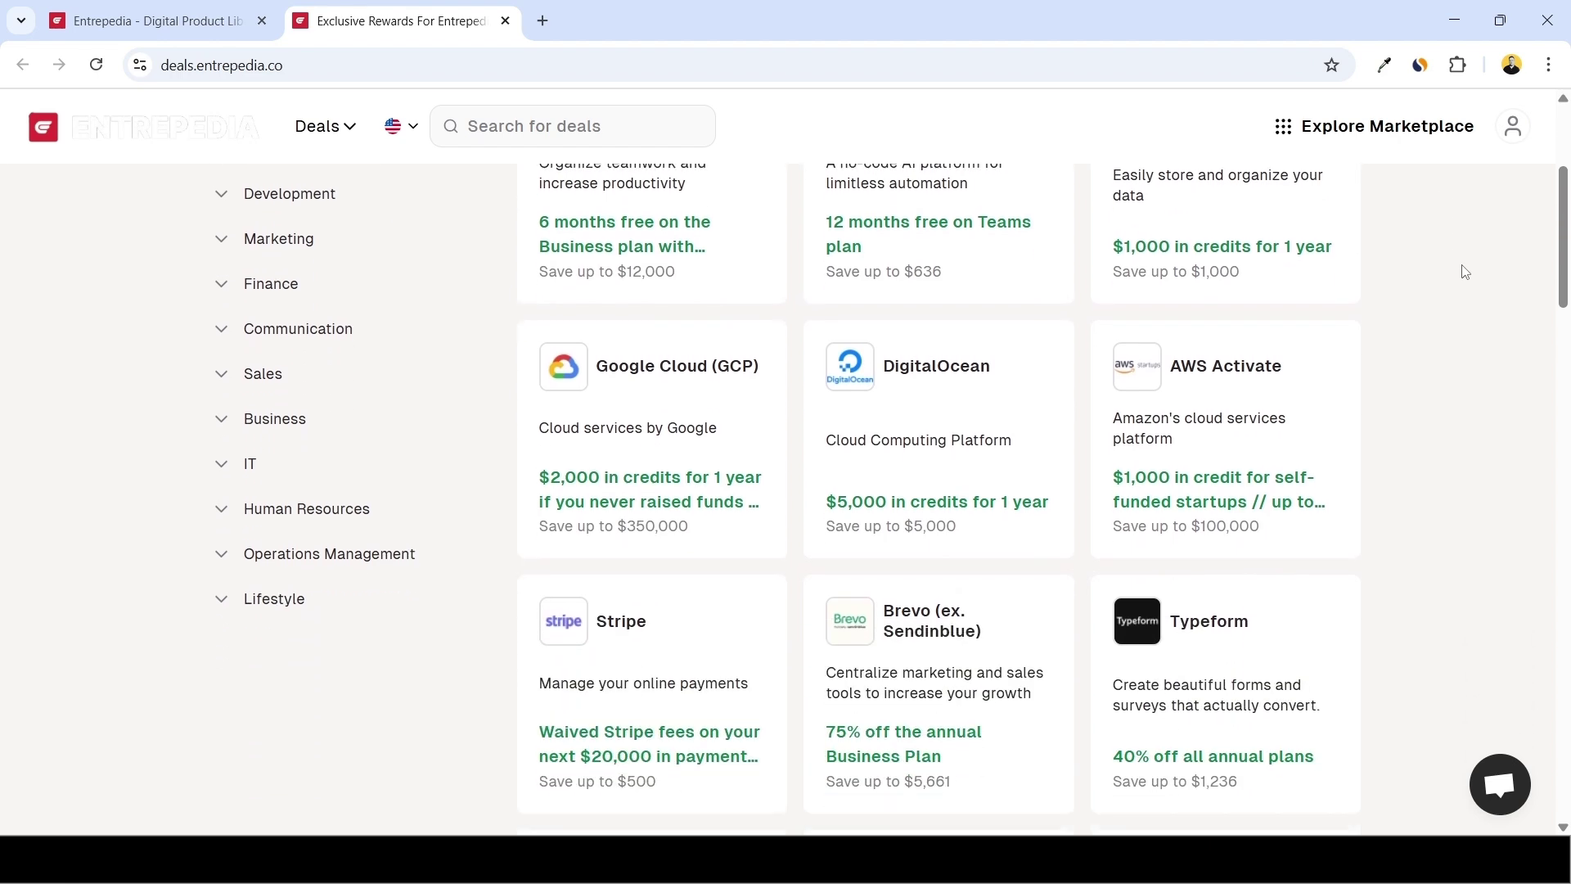
scroll(1473, 344, up, 5)
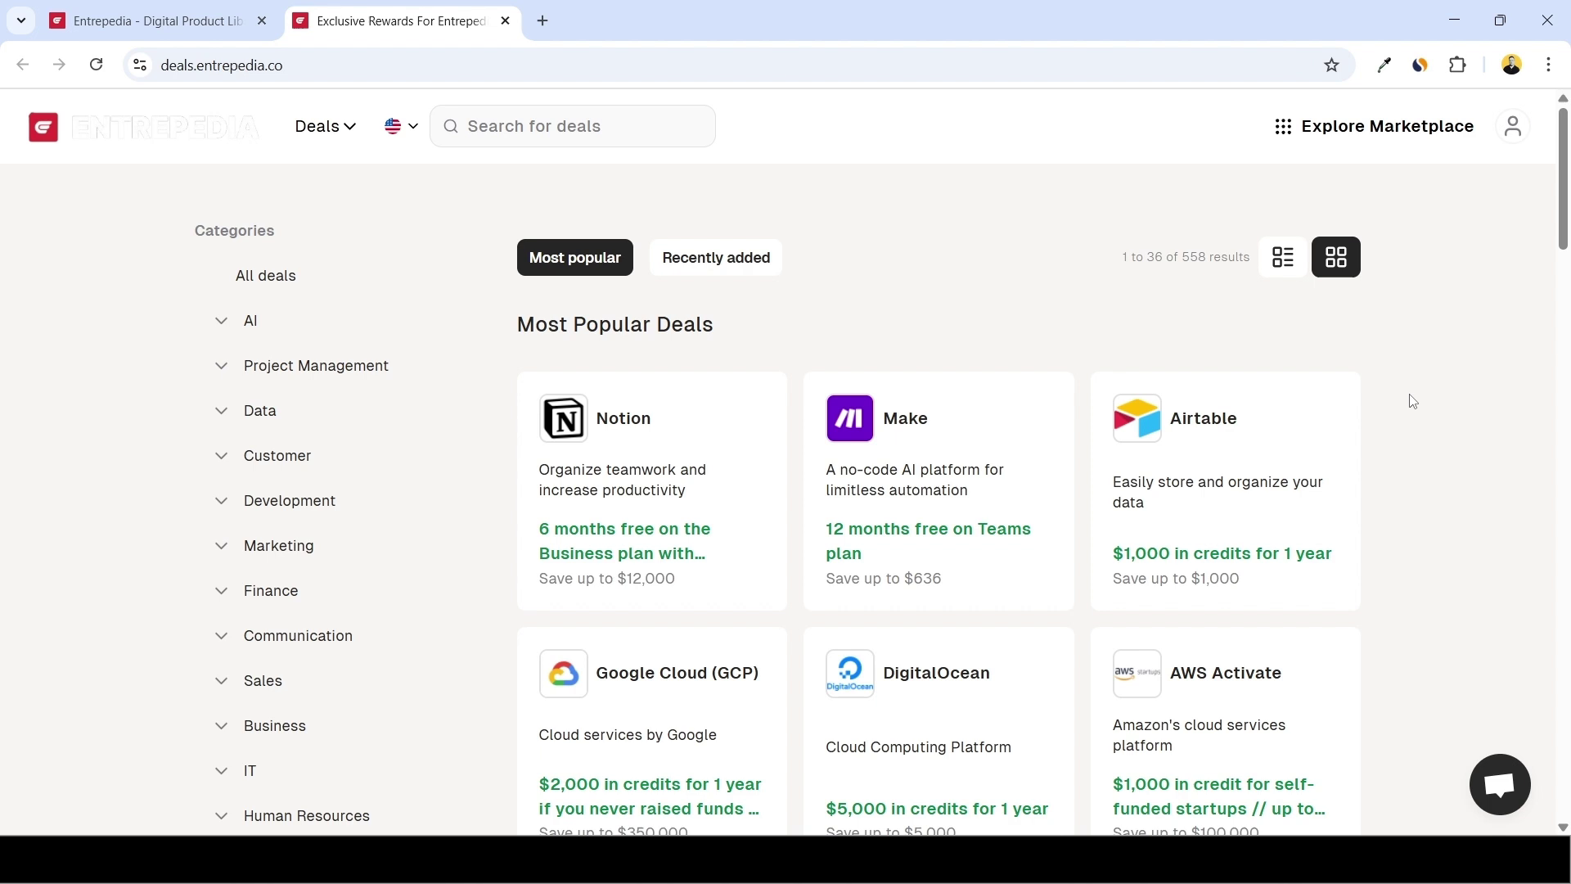
mouse_move(1115, 436)
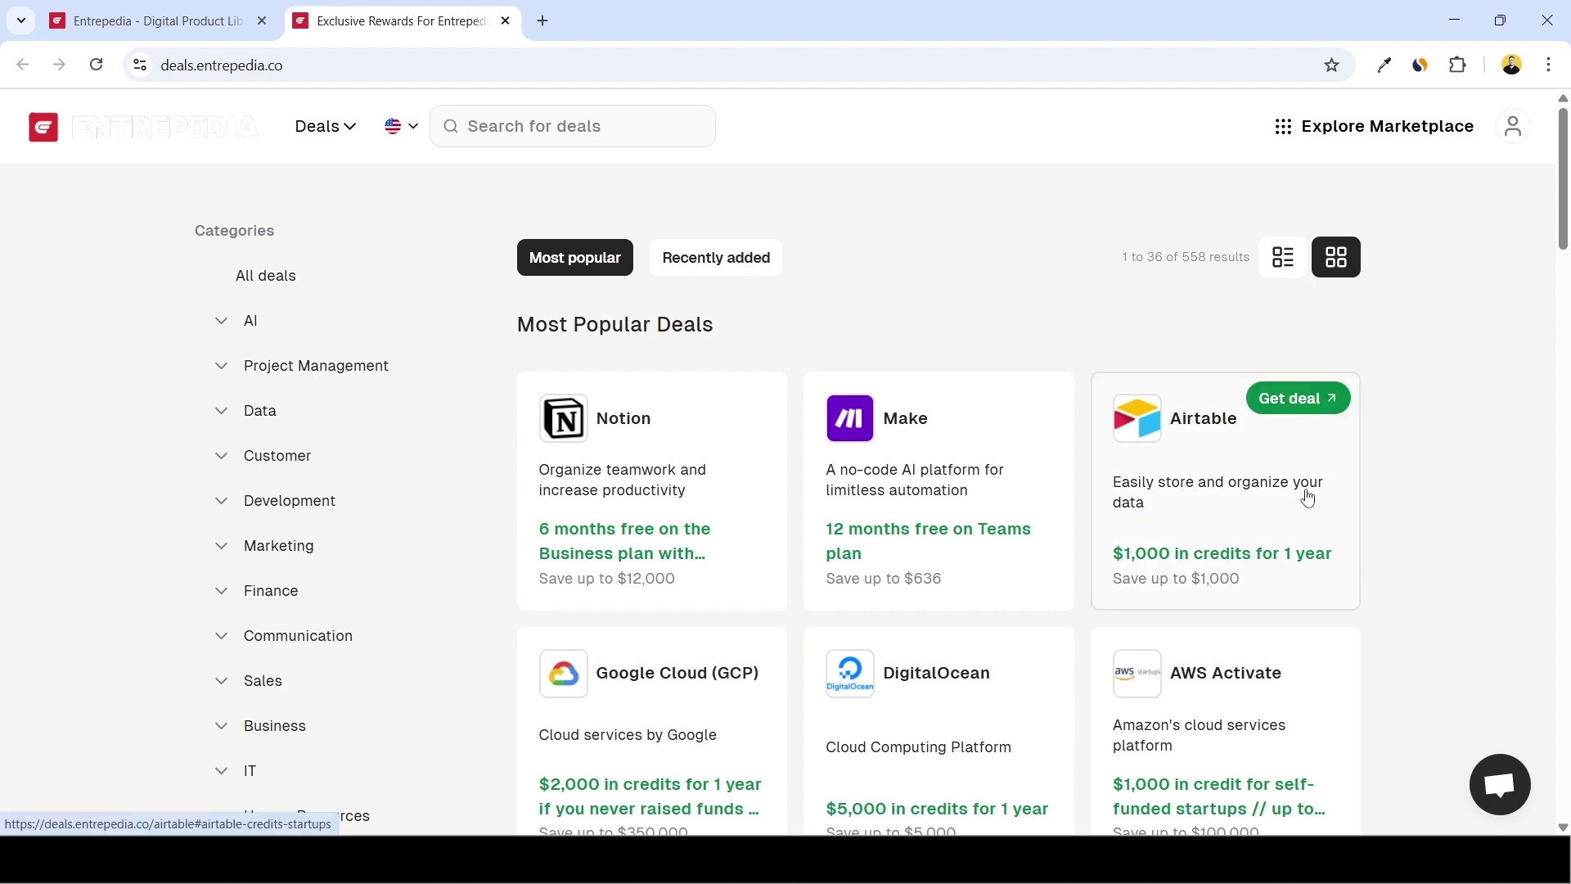
scroll(866, 352, down, 1)
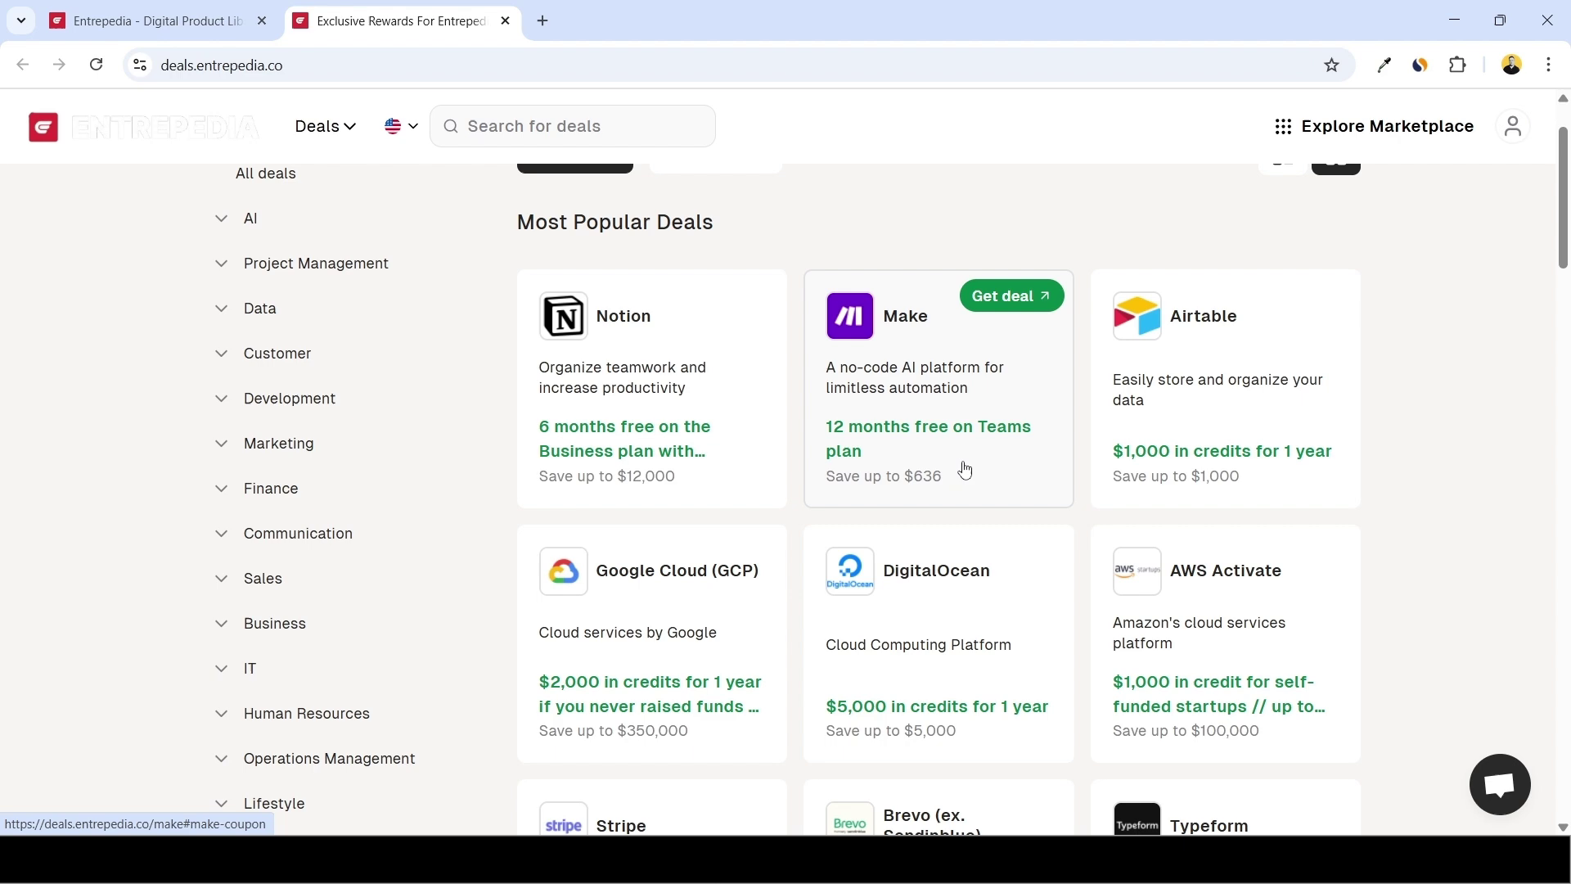
scroll(461, 219, down, 1)
mouse_move(564, 353)
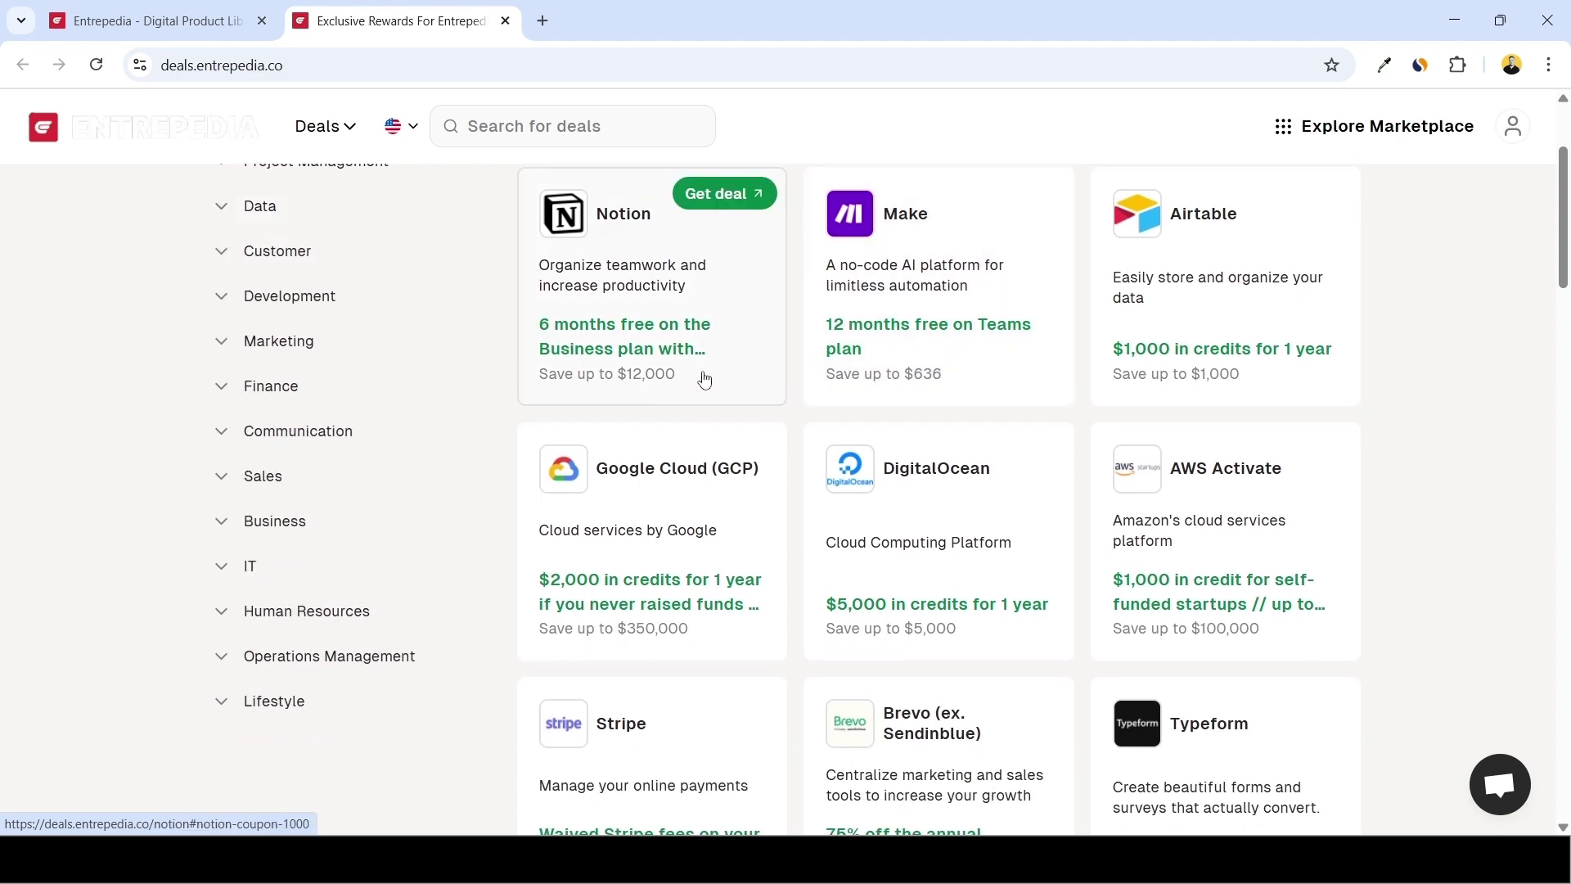
scroll(705, 380, down, 3)
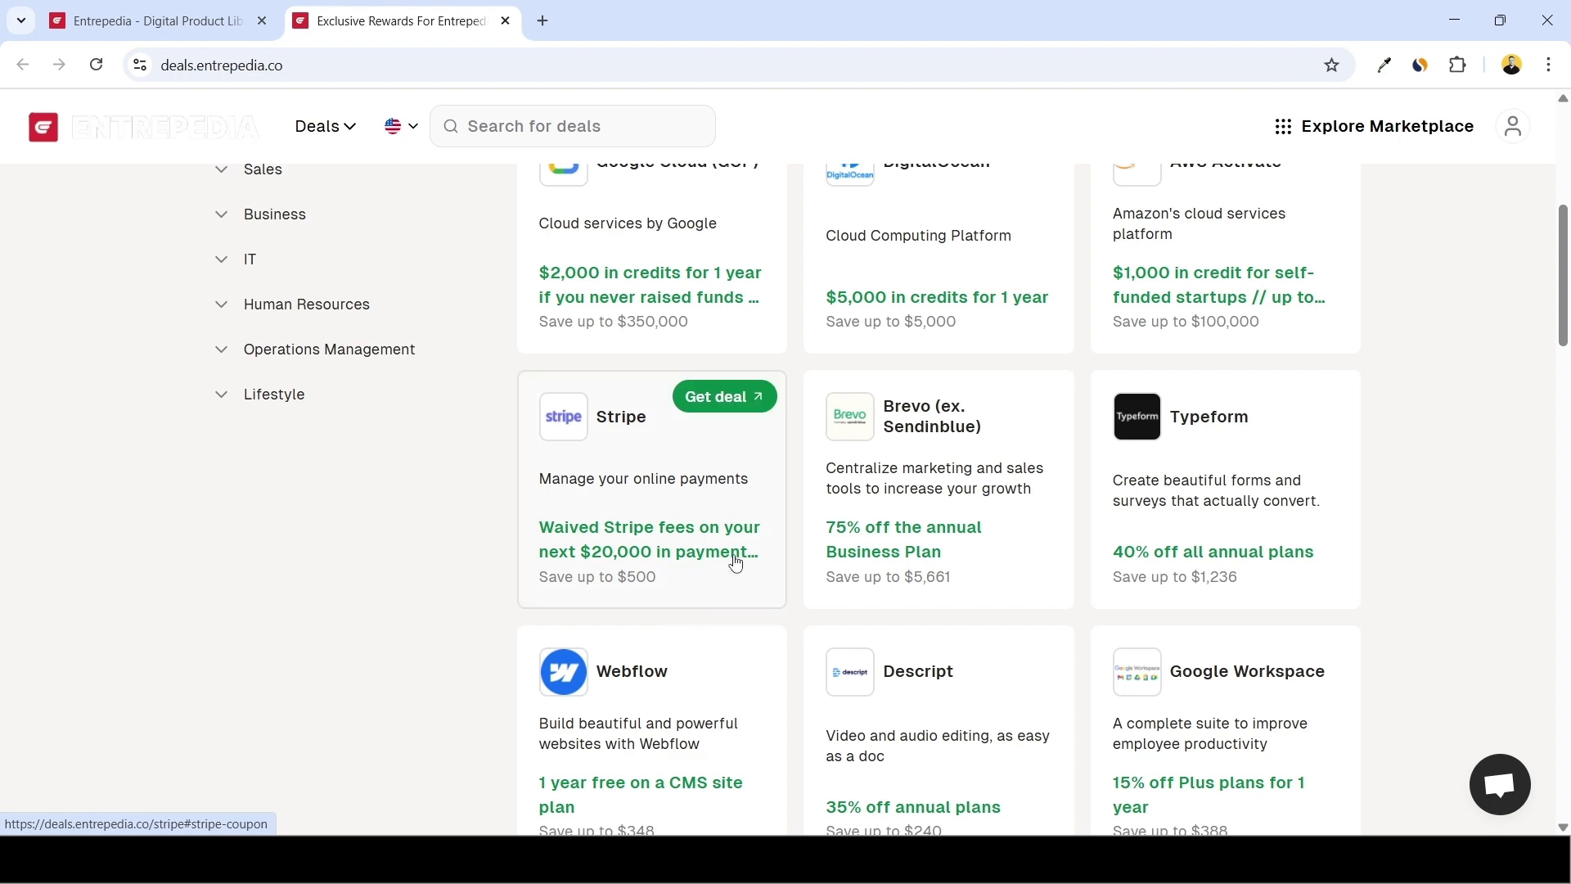
scroll(744, 505, down, 7)
scroll(1413, 454, down, 8)
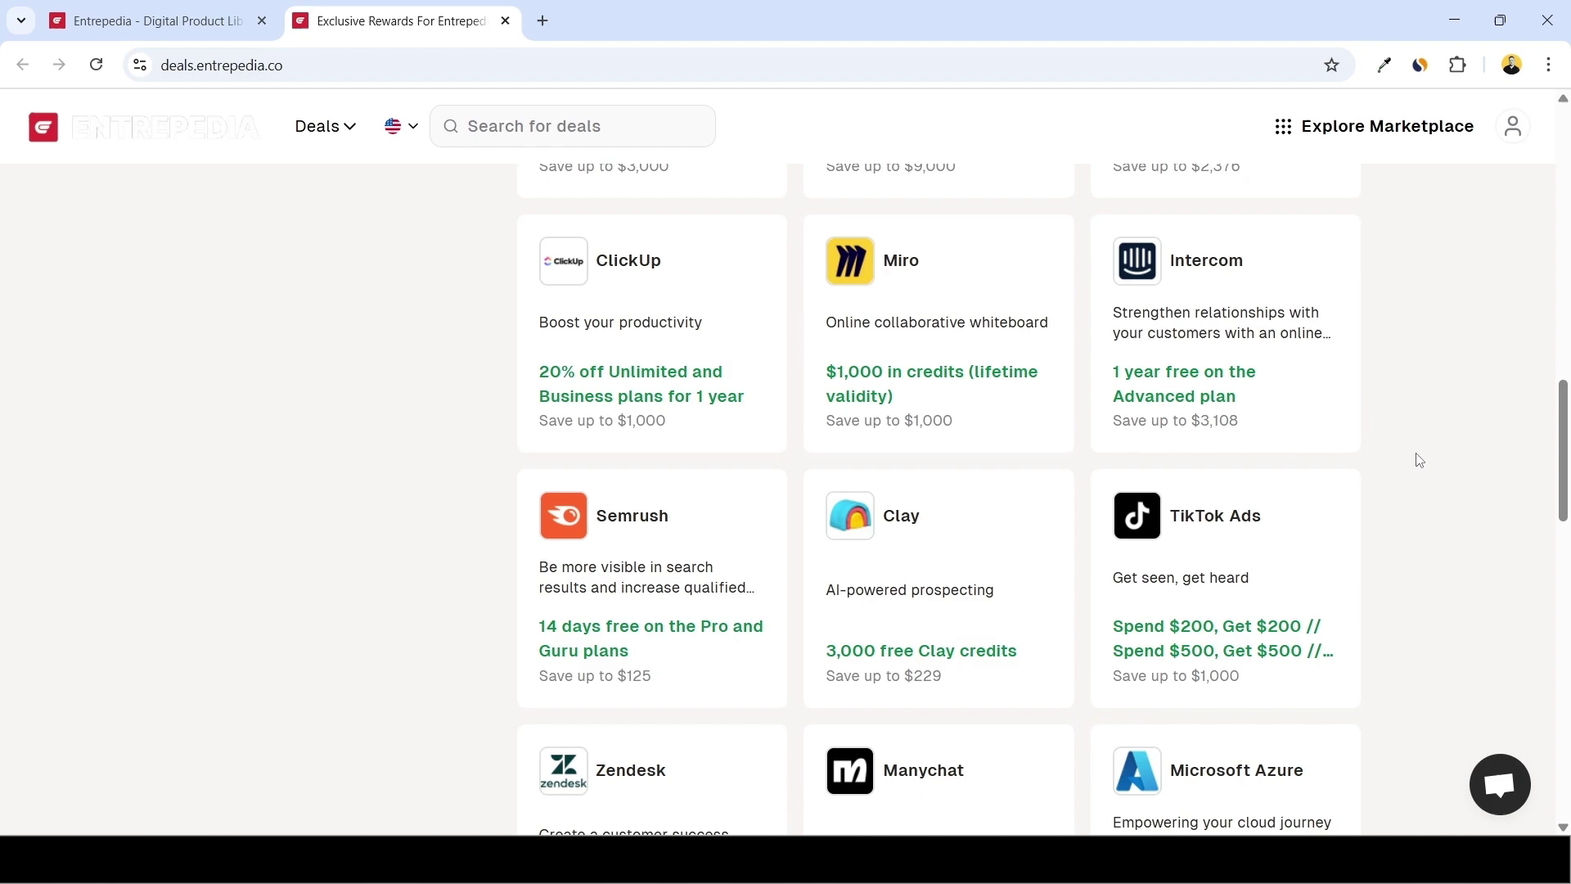
scroll(1417, 455, down, 5)
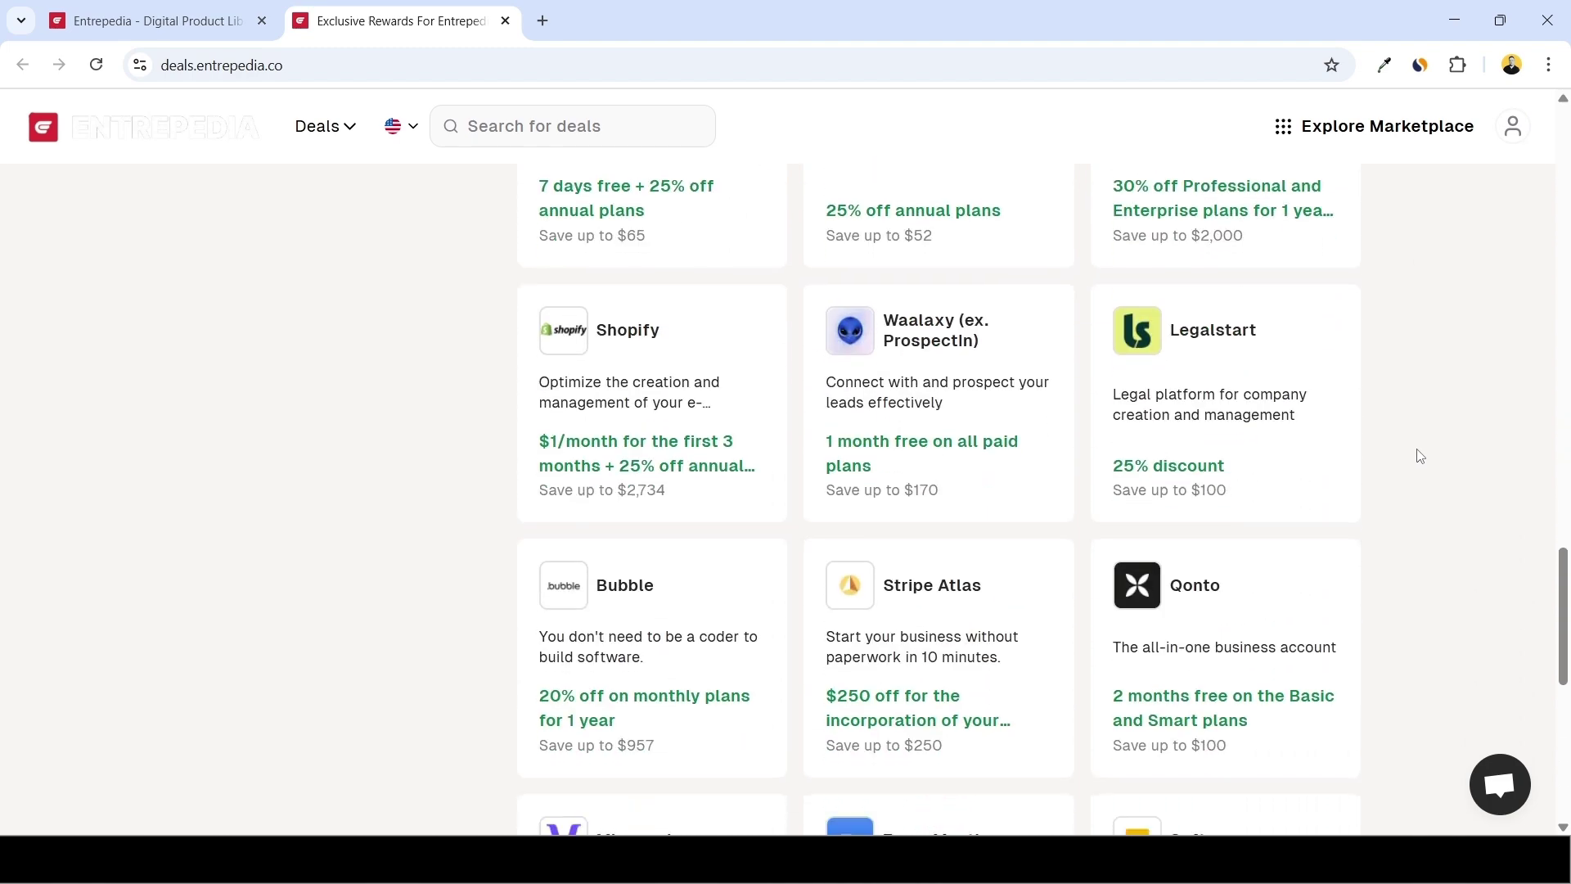
key(ctrl+w)
Filter the library to Books and open the Break Free from the Cortisol Cycle ebook.
scroll(892, 164, down, 6)
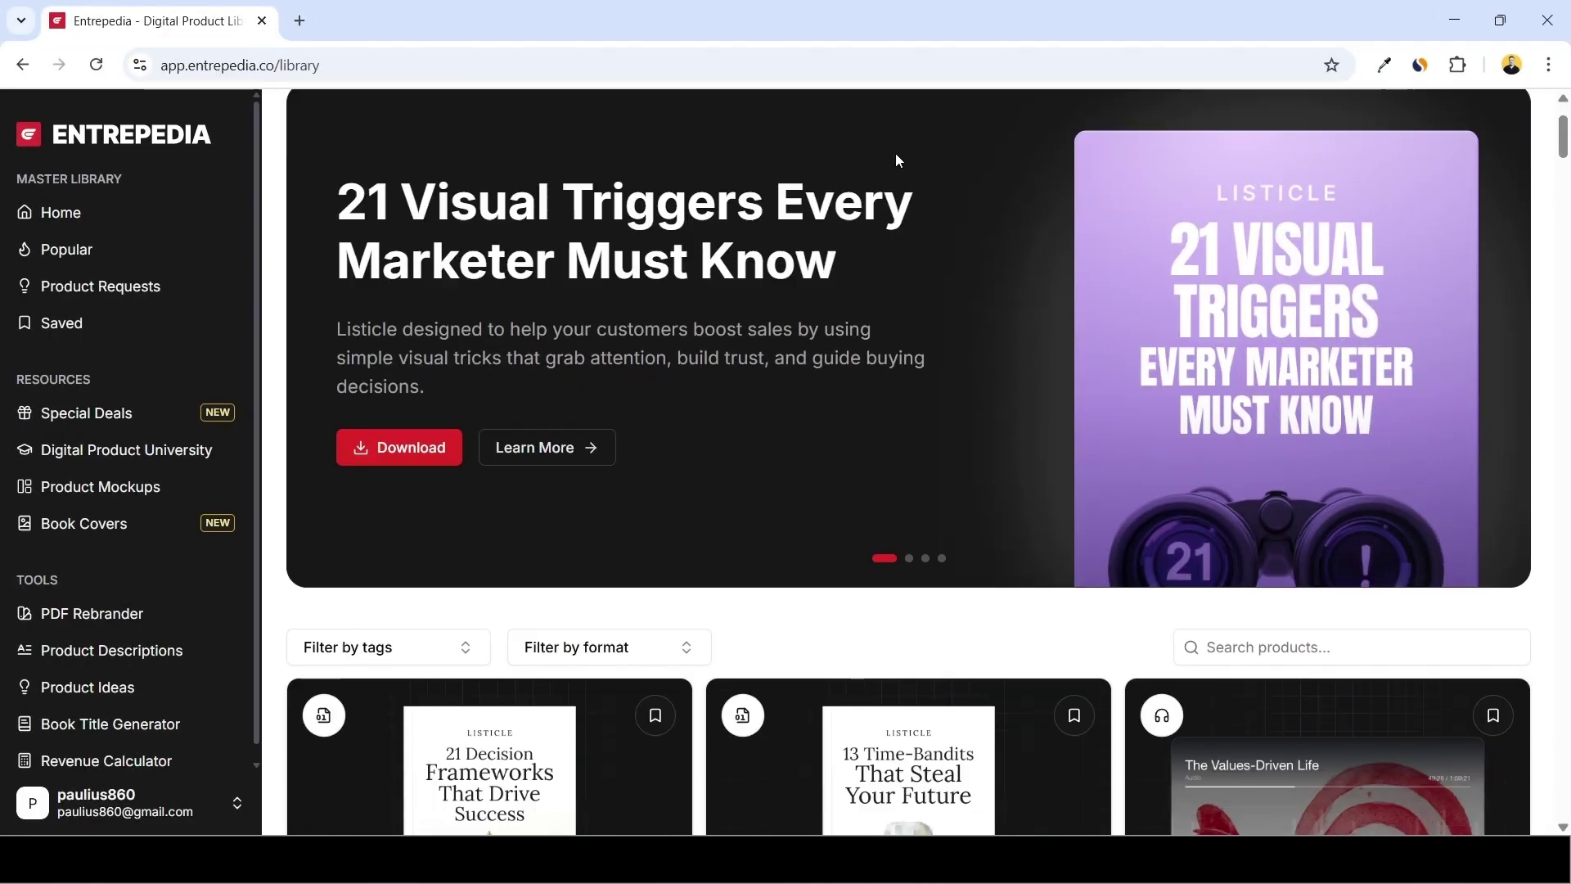
scroll(878, 246, down, 1)
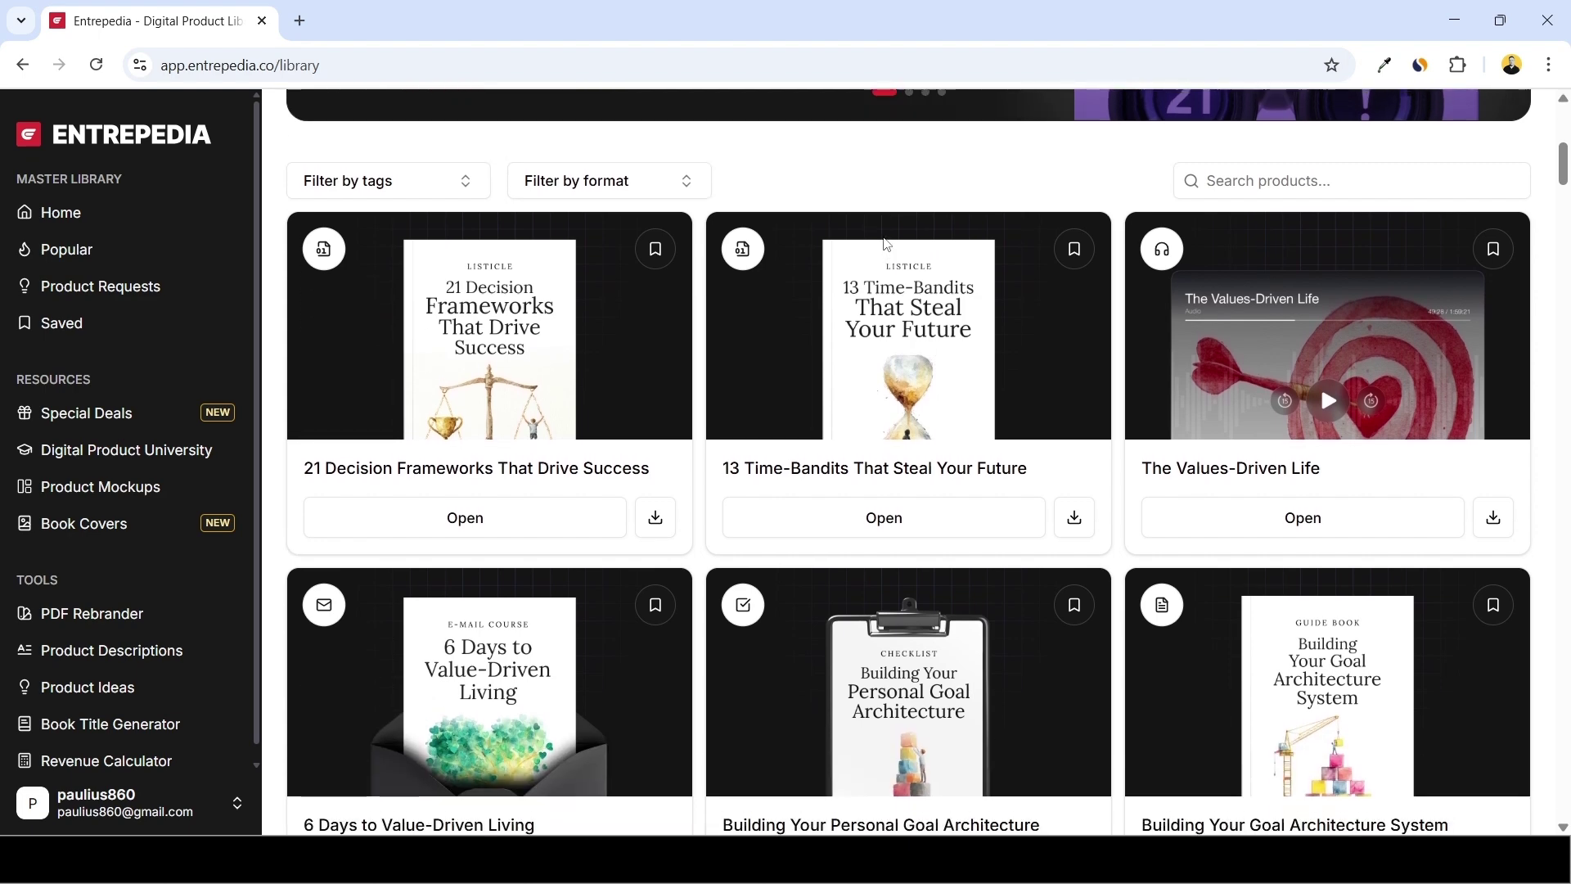
scroll(835, 285, up, 1)
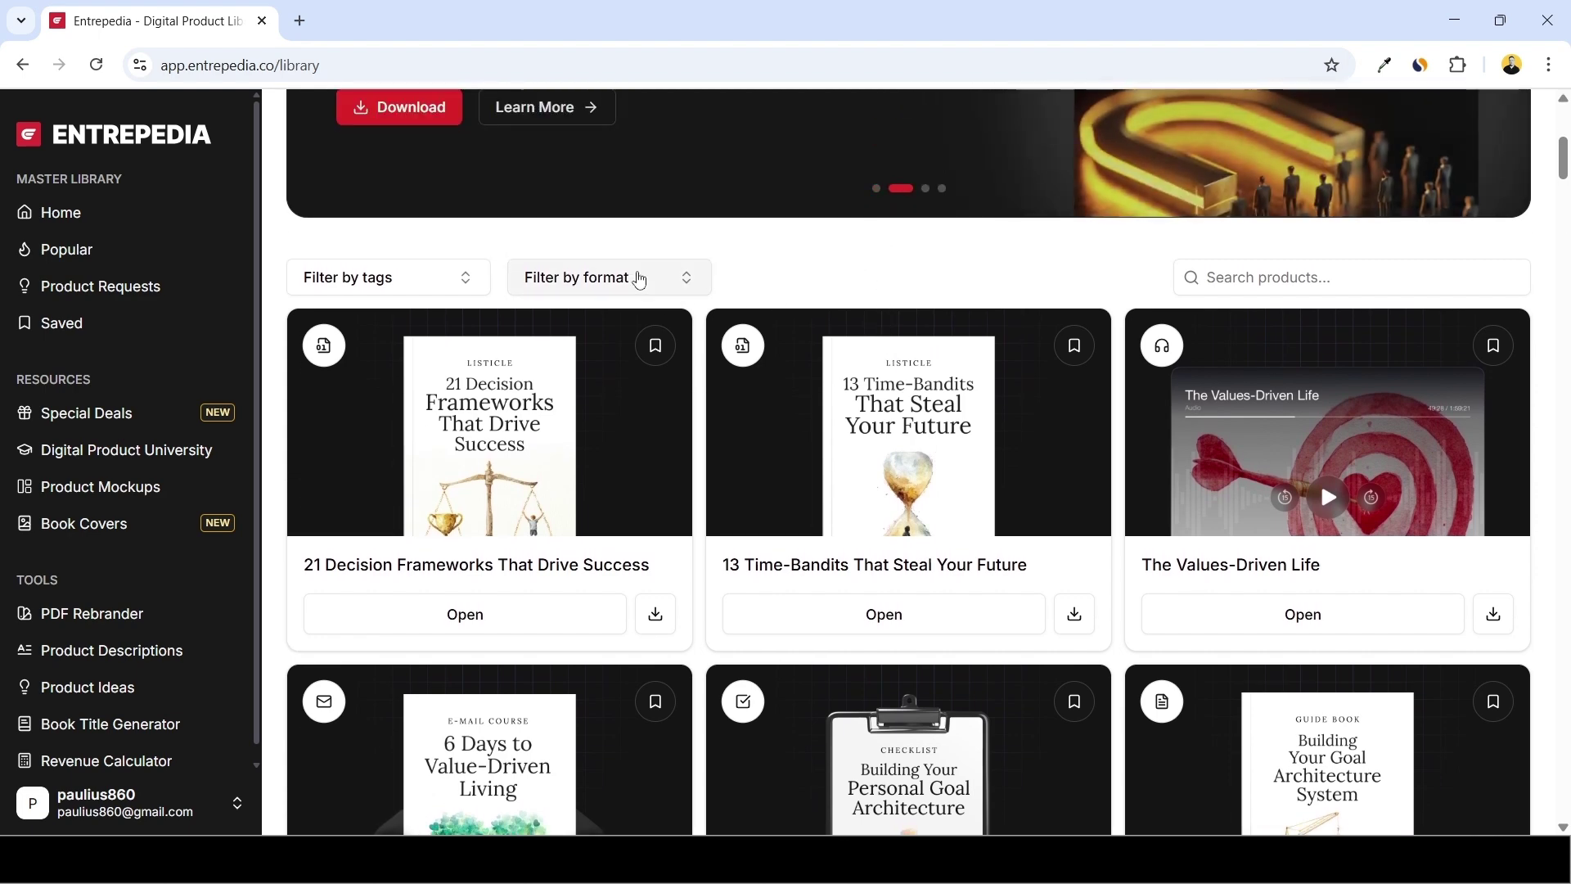
click(544, 364)
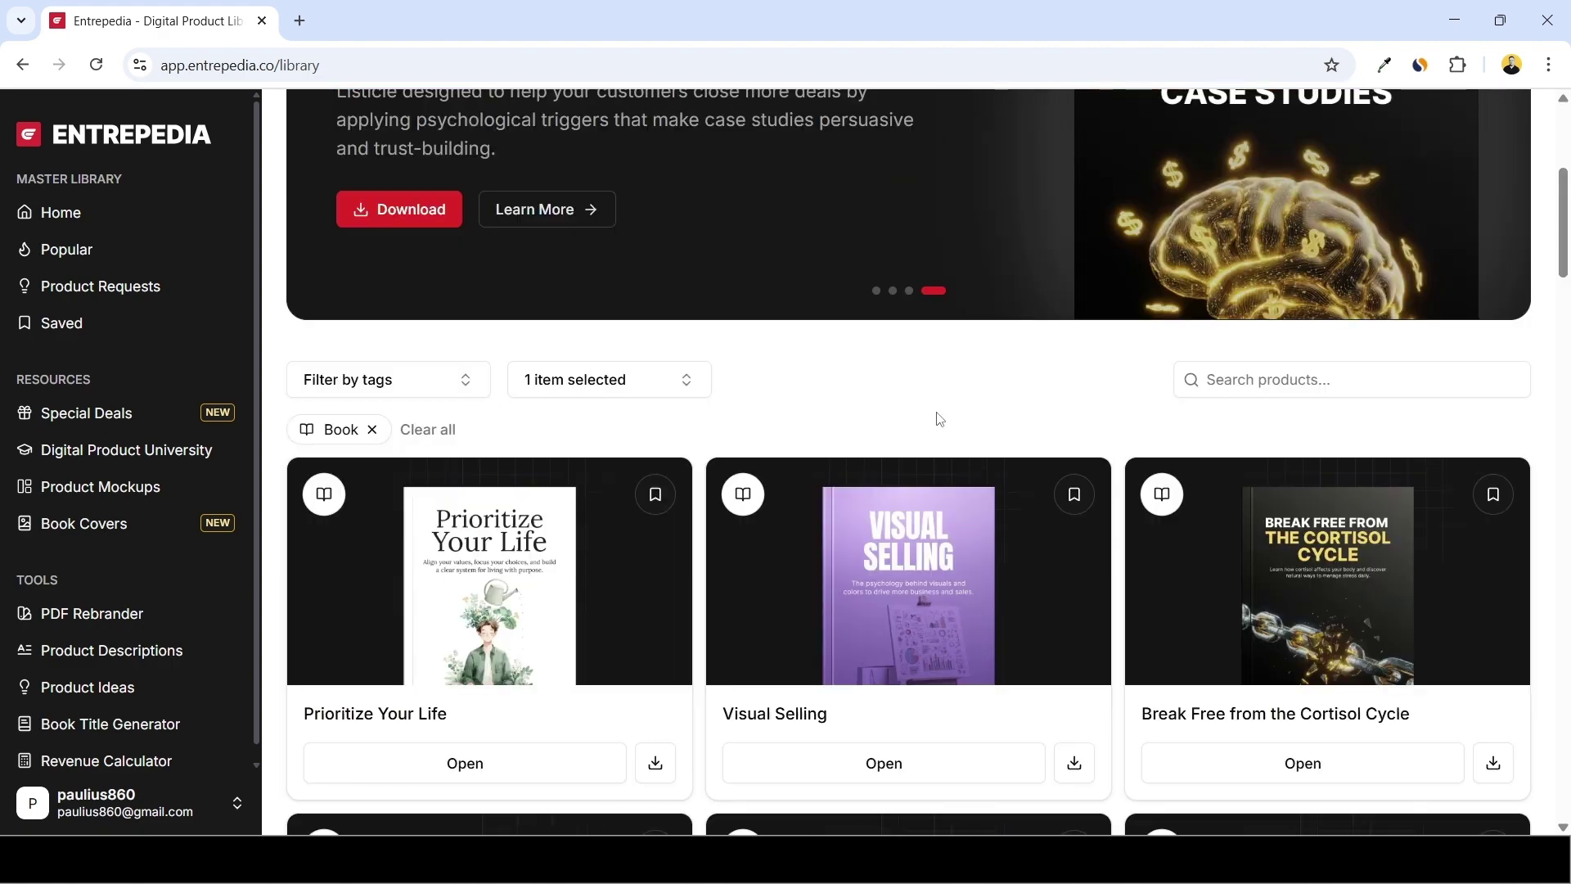
scroll(1094, 396, down, 16)
scroll(1132, 389, down, 20)
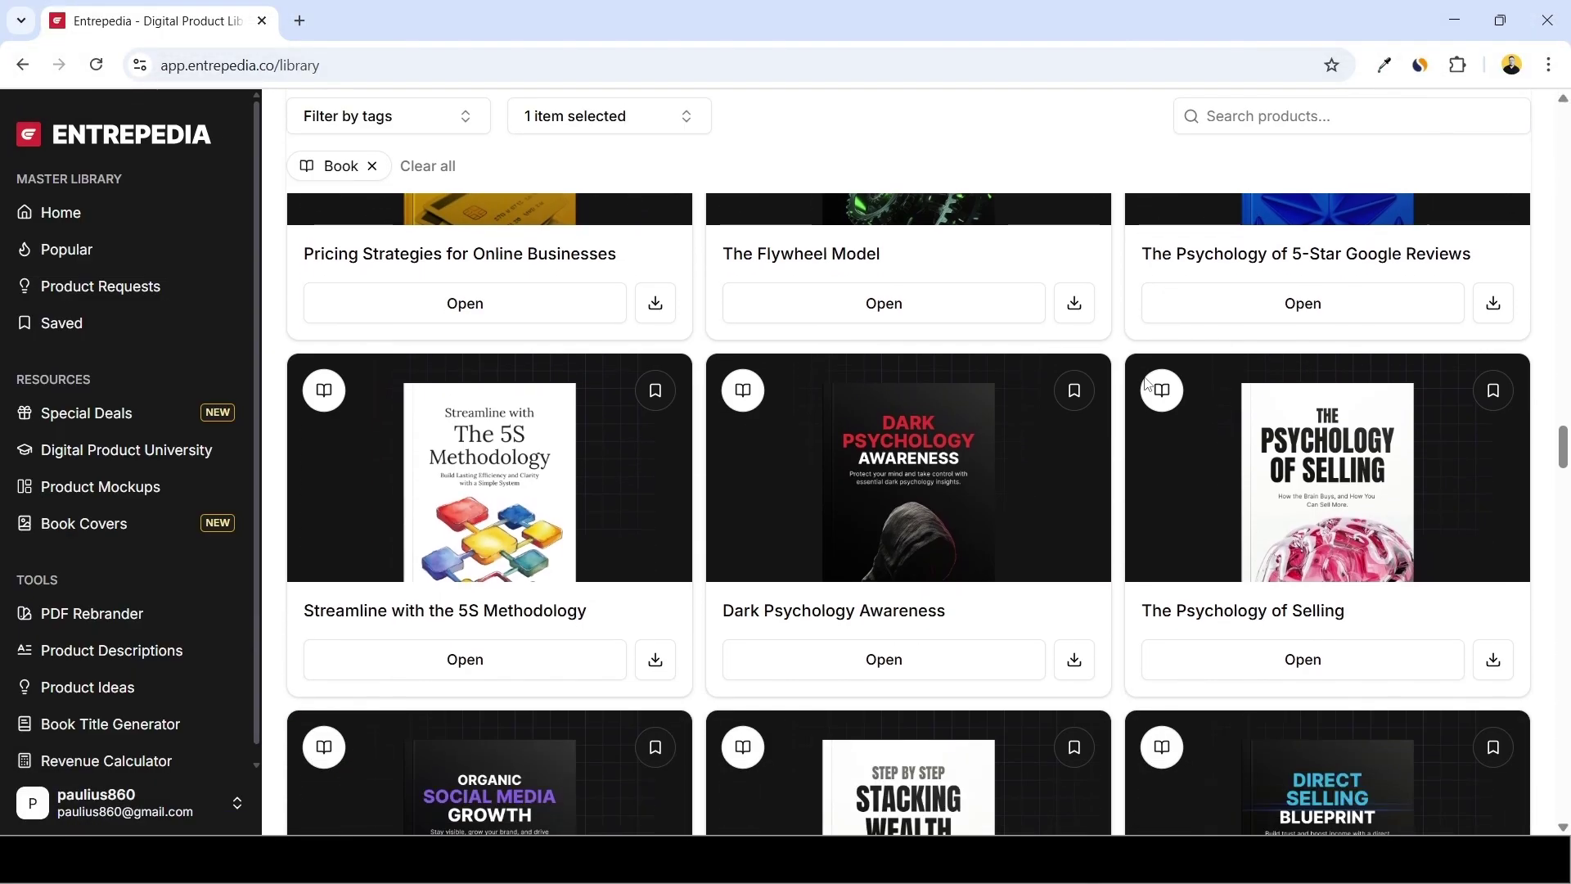
scroll(1245, 442, up, 5)
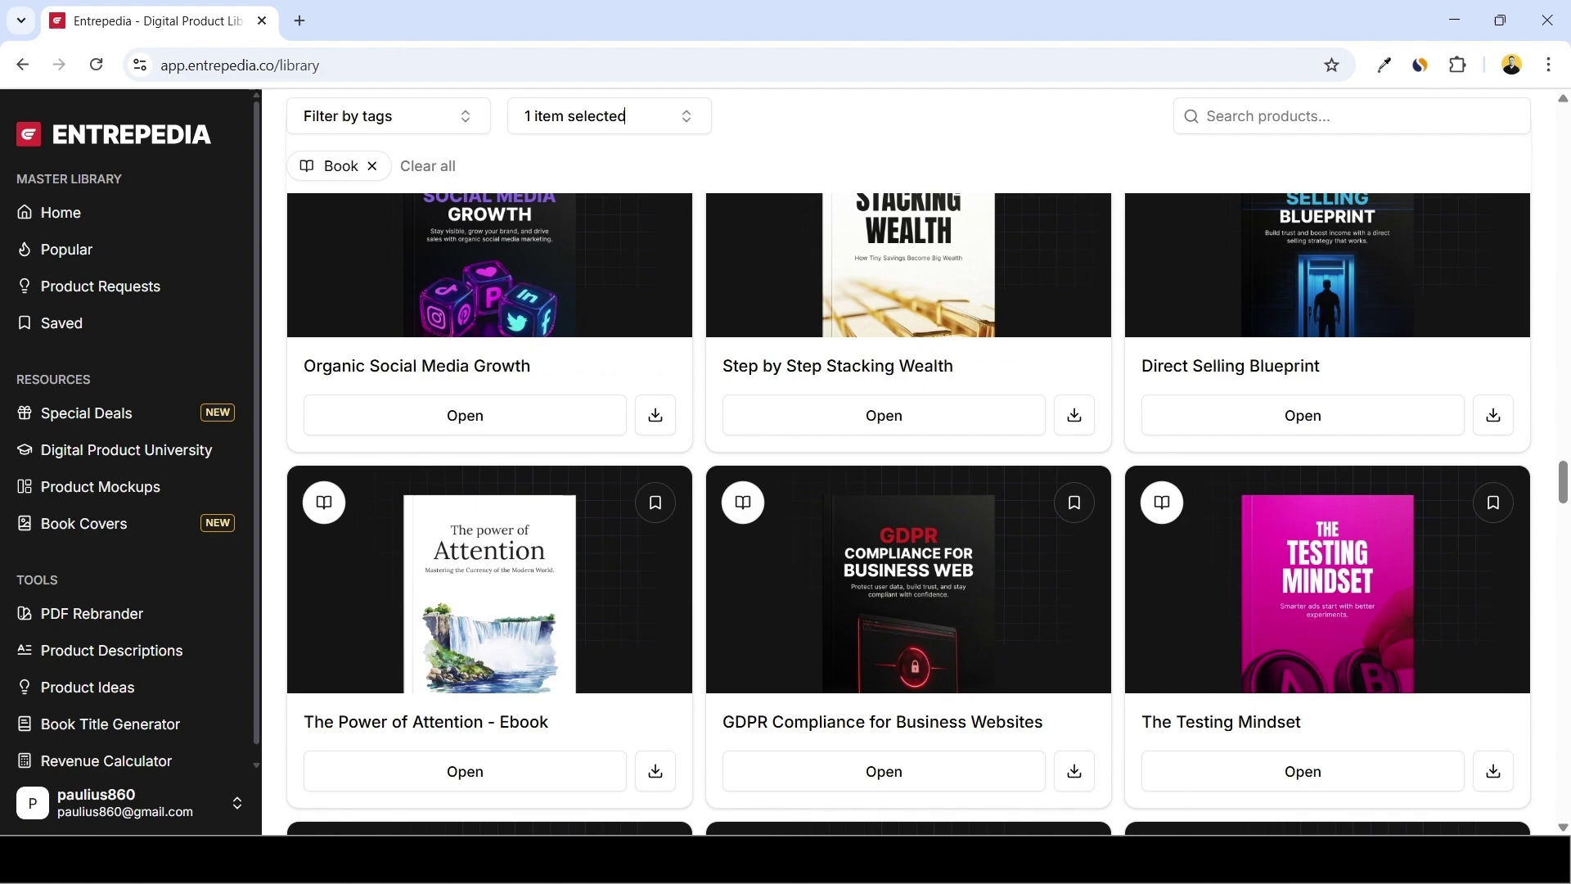
drag(1565, 492, 1564, 174)
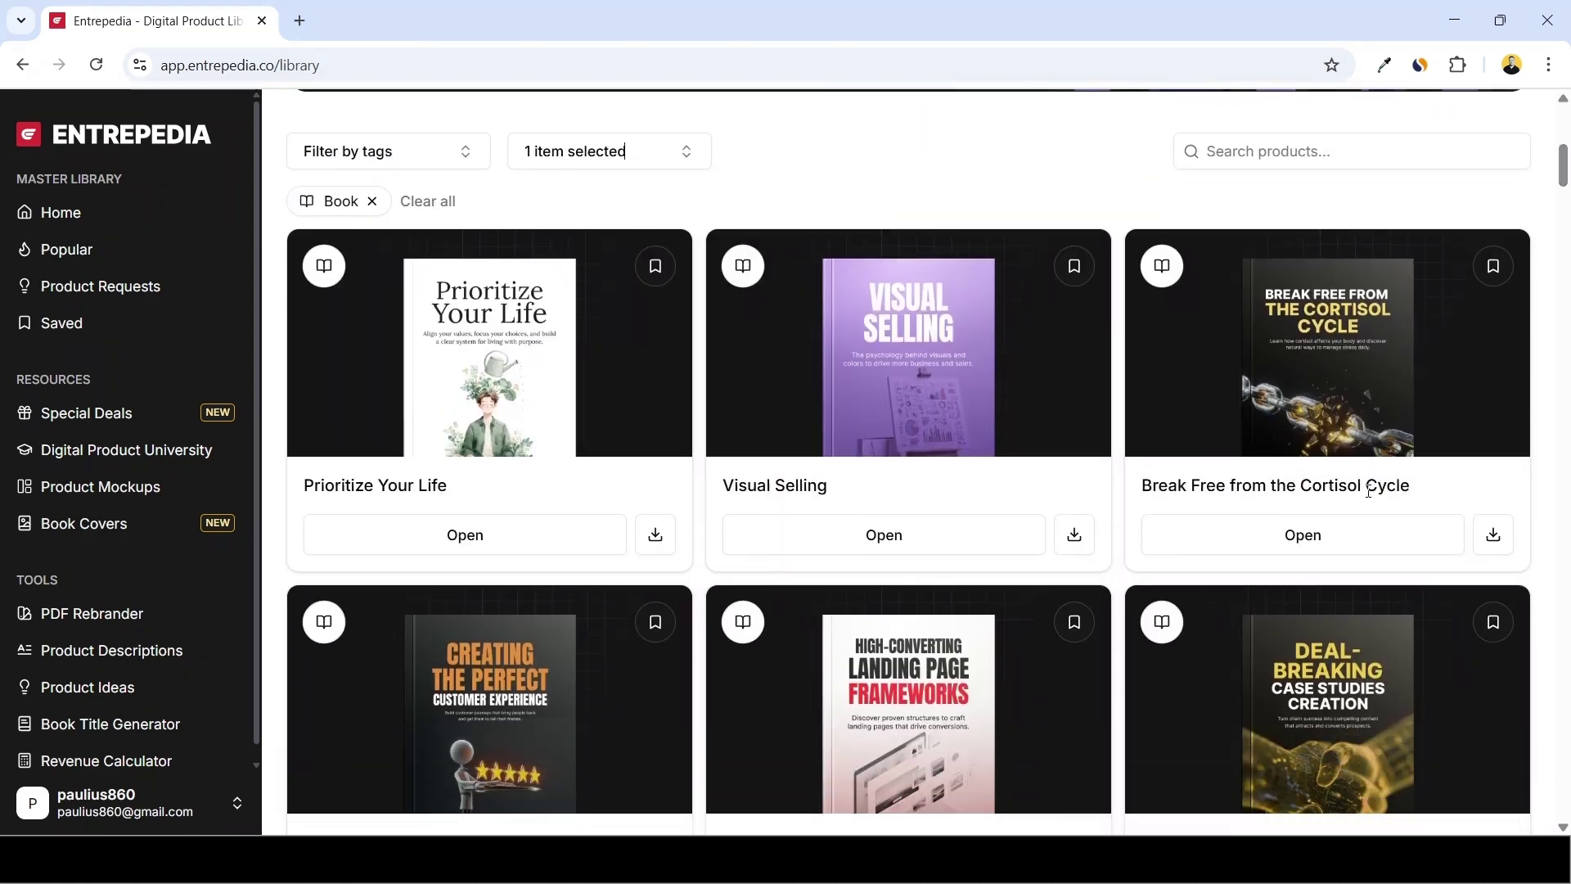
click(1306, 540)
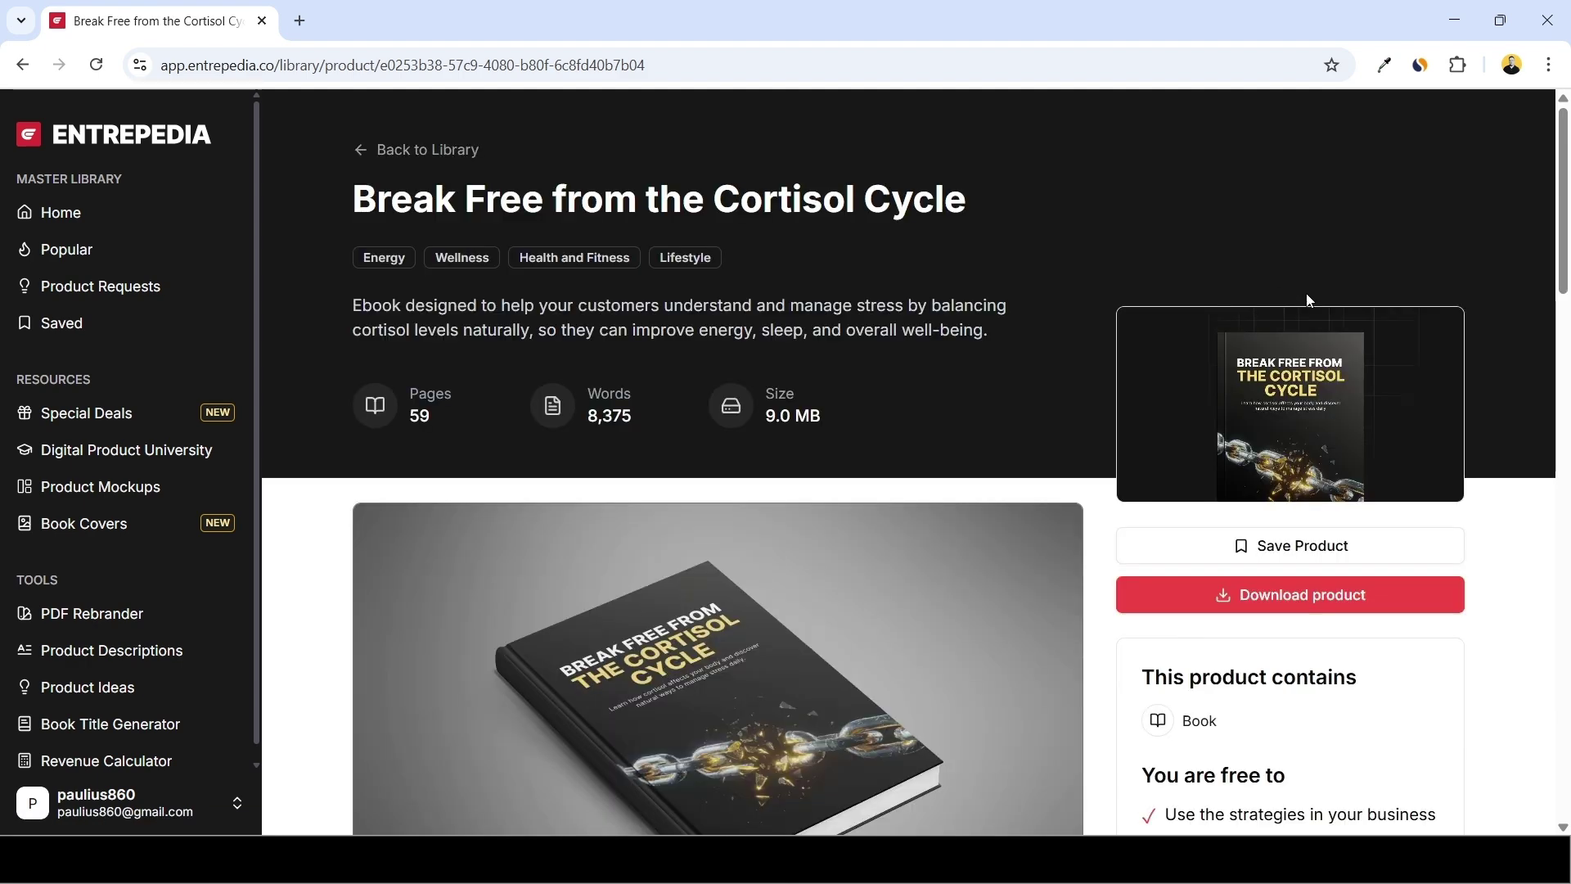
Review the Cortisol Cycle ebook's rights to give away, sell and brand it, then download it.
scroll(1310, 300, down, 1)
scroll(314, 372, up, 1)
scroll(677, 458, down, 5)
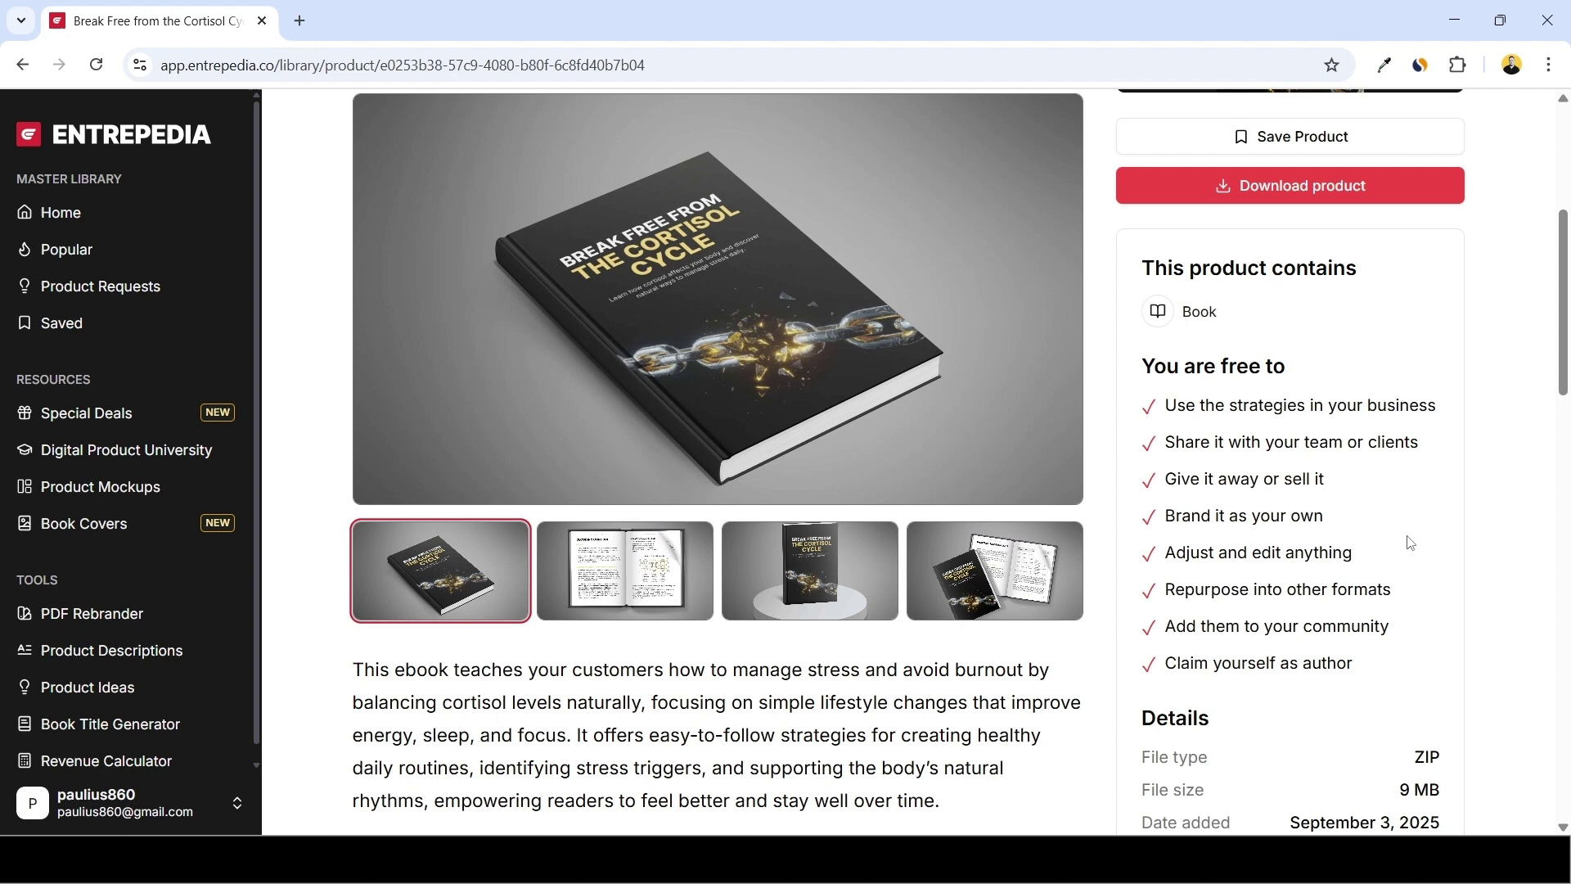
drag(1338, 482, 1378, 529)
click(1373, 480)
click(1430, 531)
scroll(1413, 597, down, 3)
scroll(1329, 648, up, 6)
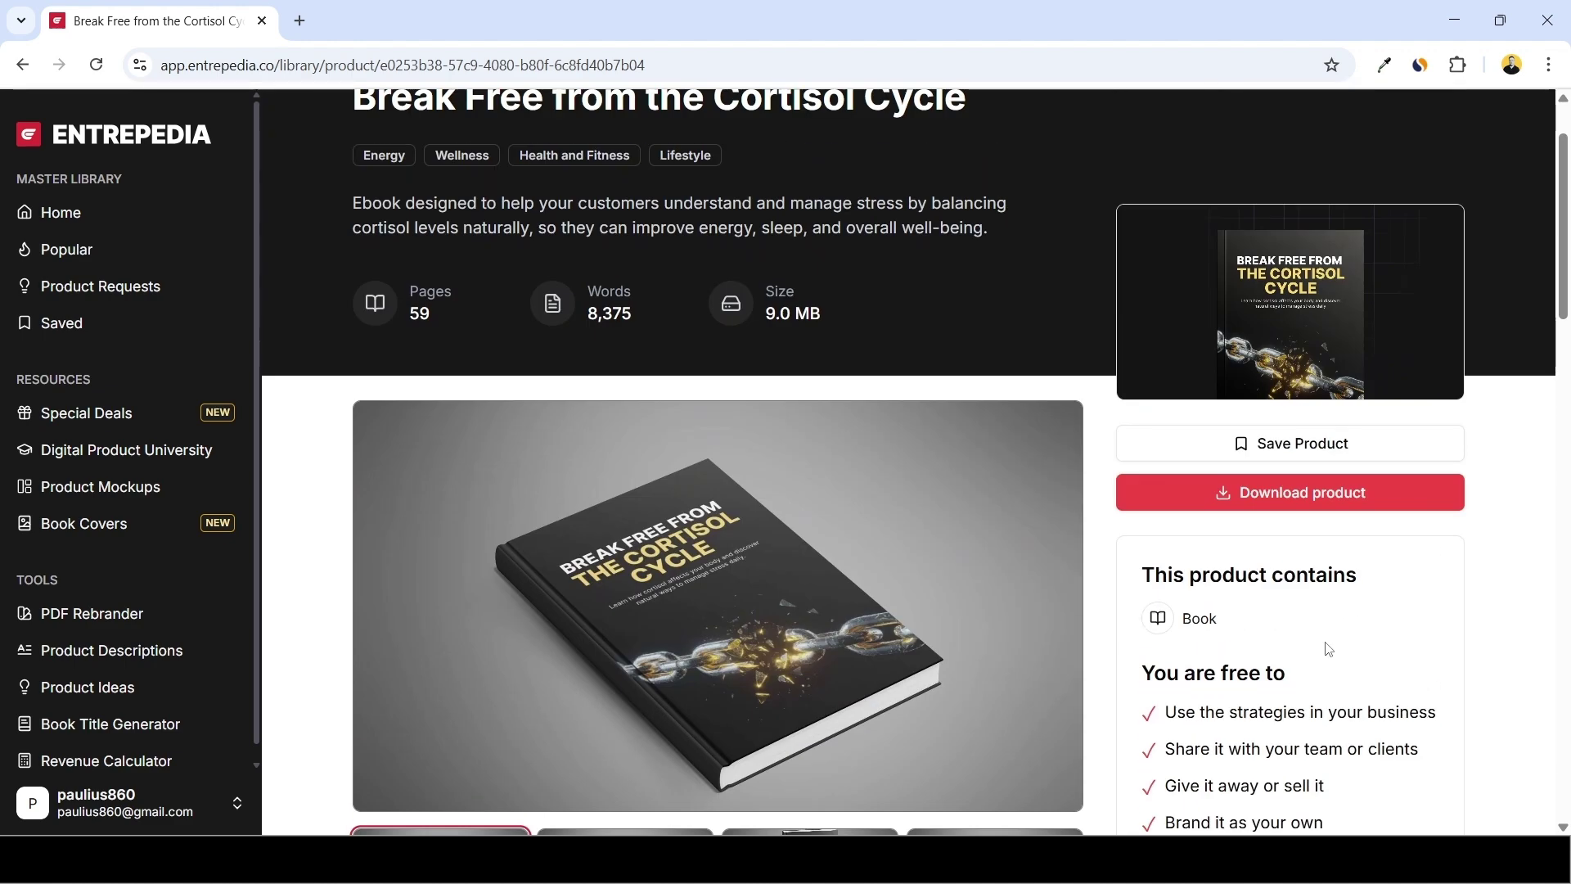
click(1296, 503)
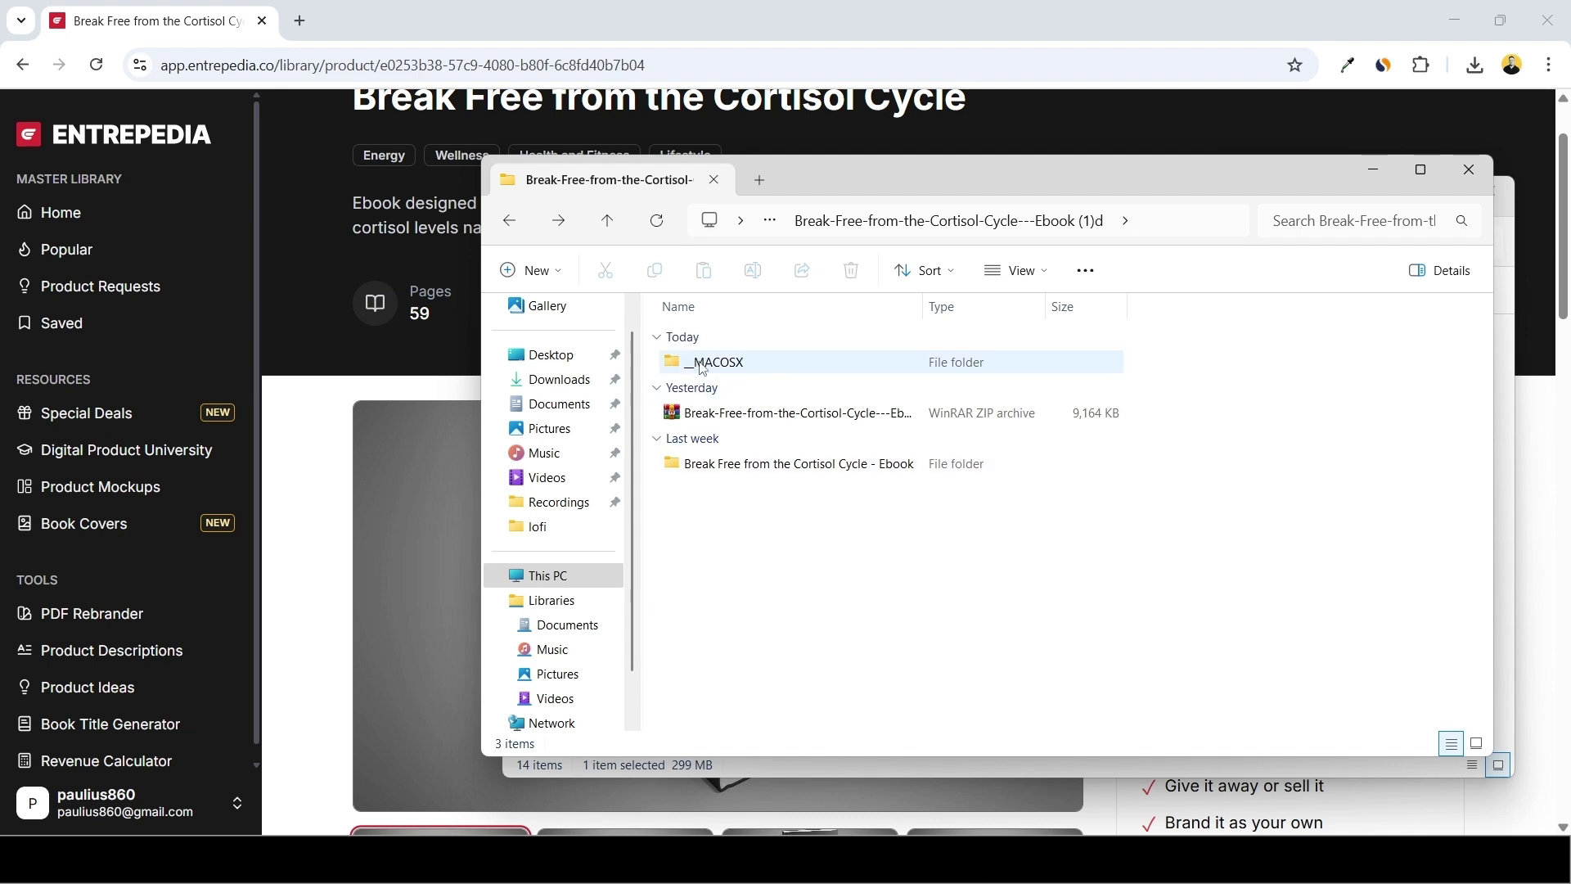
Open the Break Free from the Cortisol Cycle - Ebook folder and select Artwork.jpg.
double_click(726, 464)
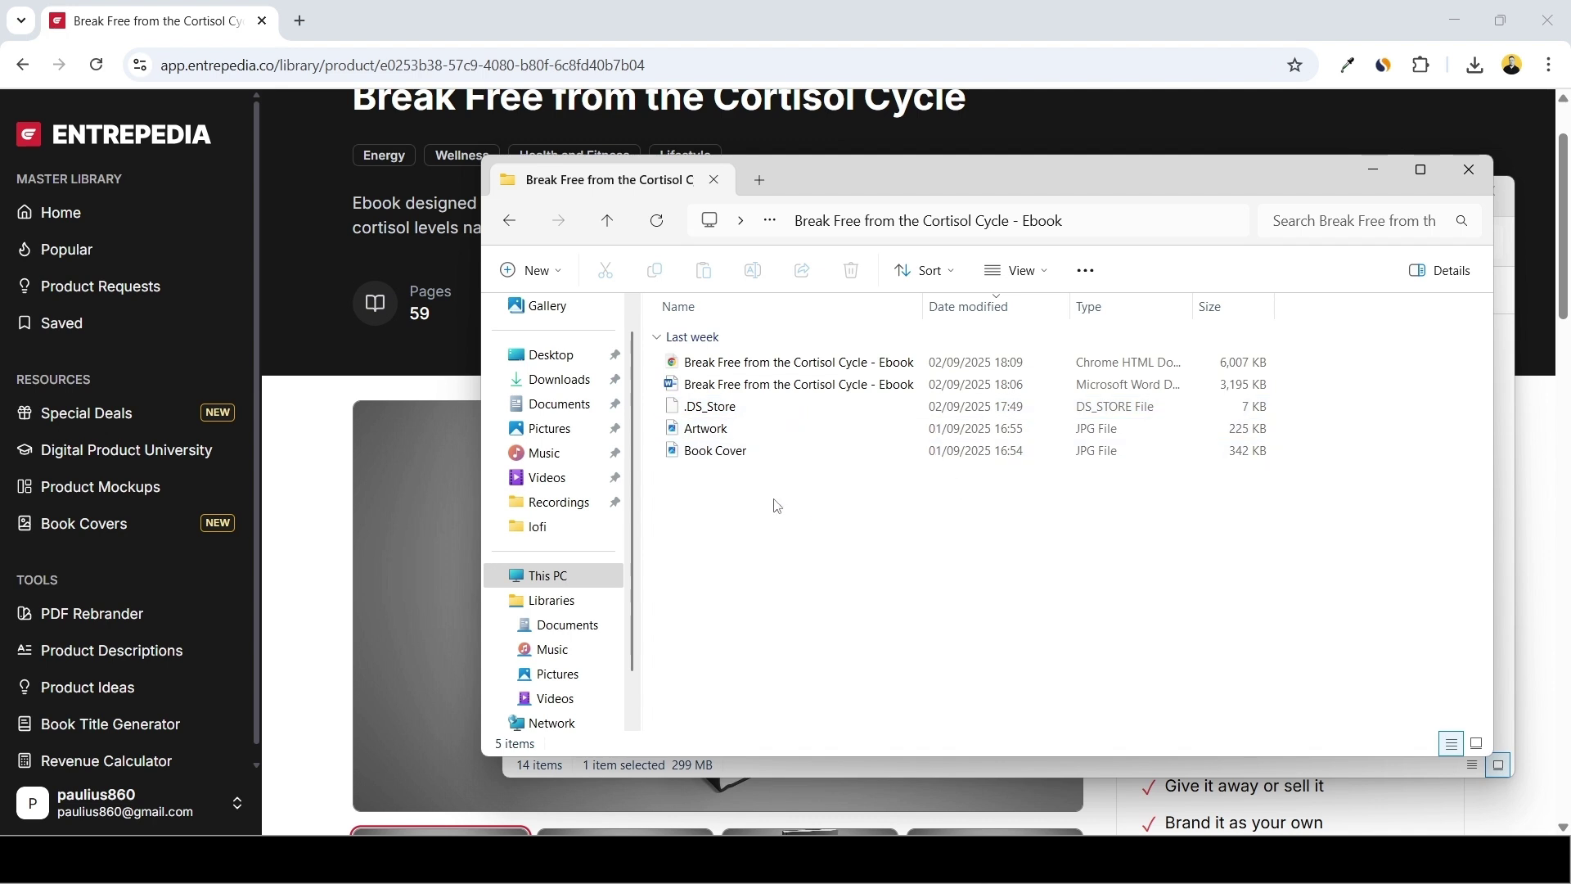
click(704, 434)
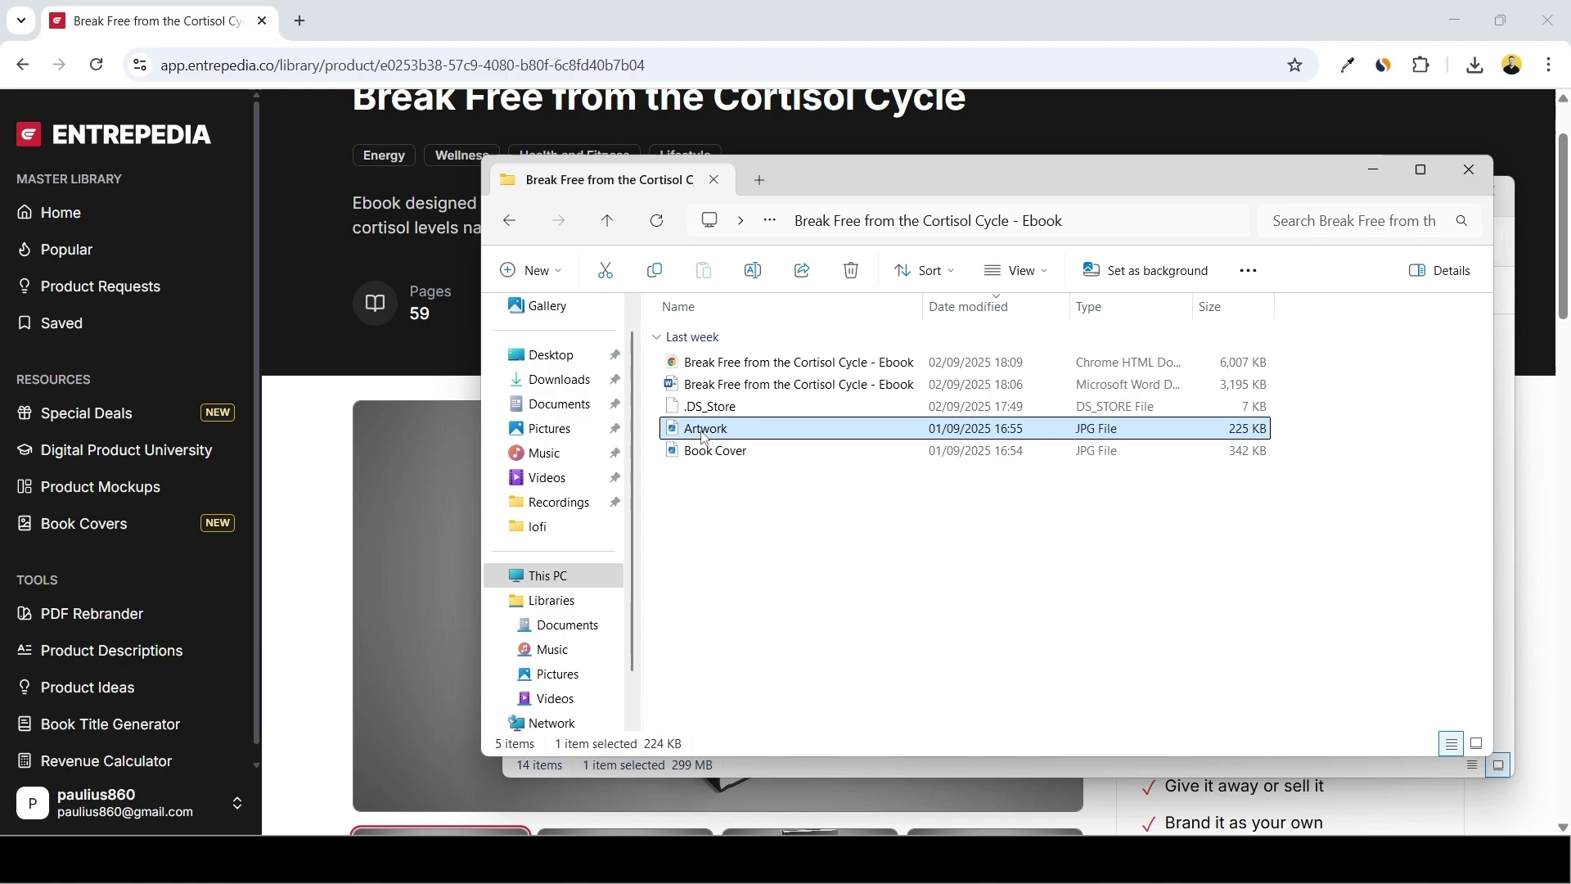
View Artwork.jpg and Book Cover.jpg in Photos, then return to the ebook folder.
double_click(731, 432)
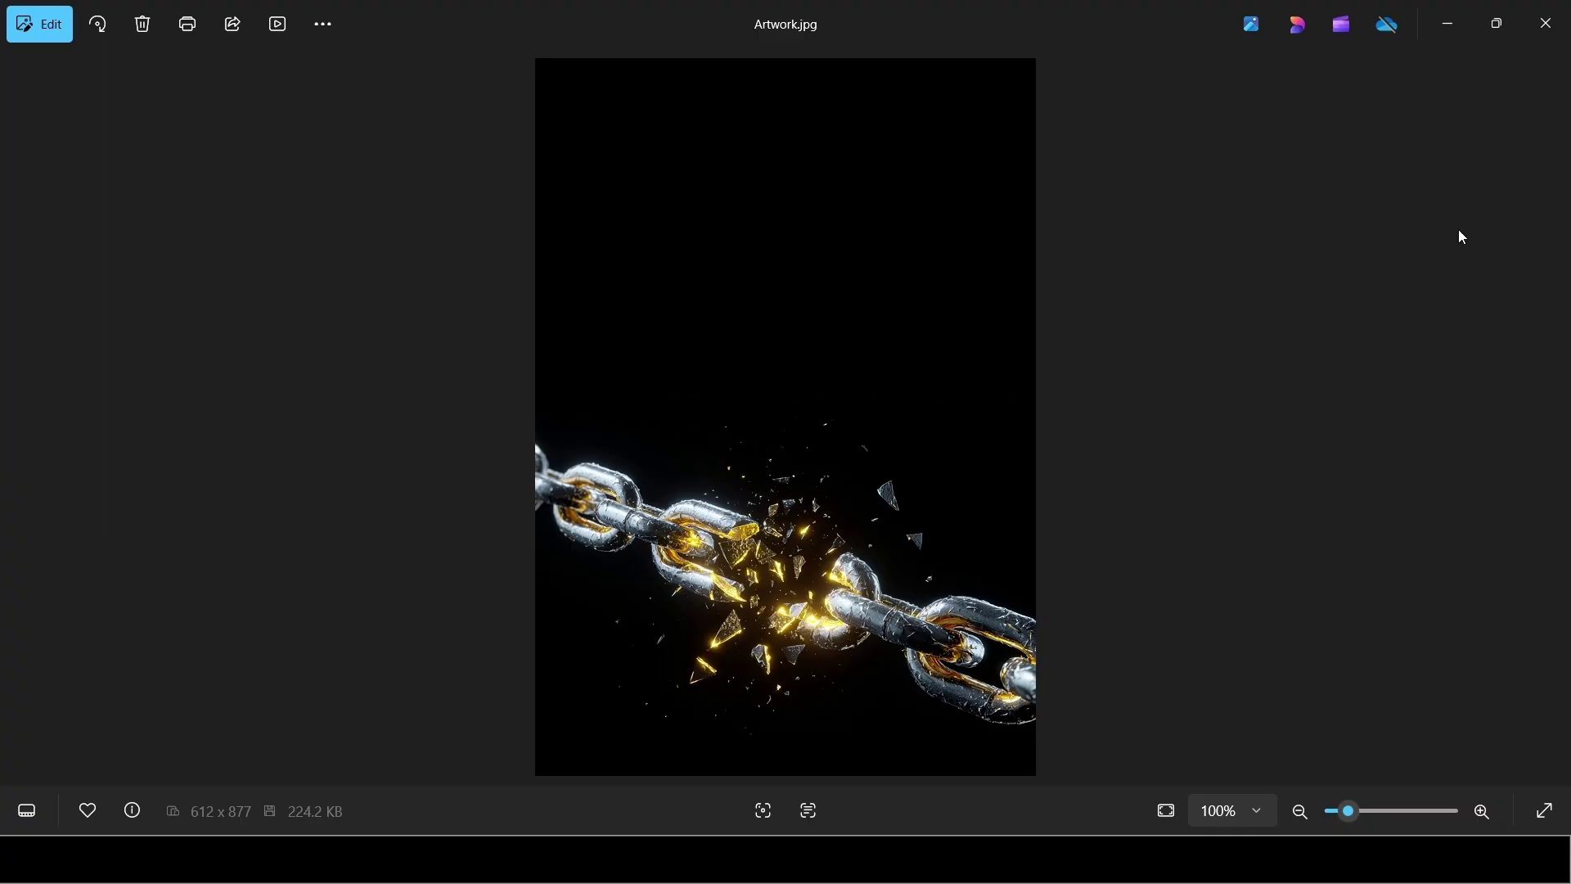
key(Right)
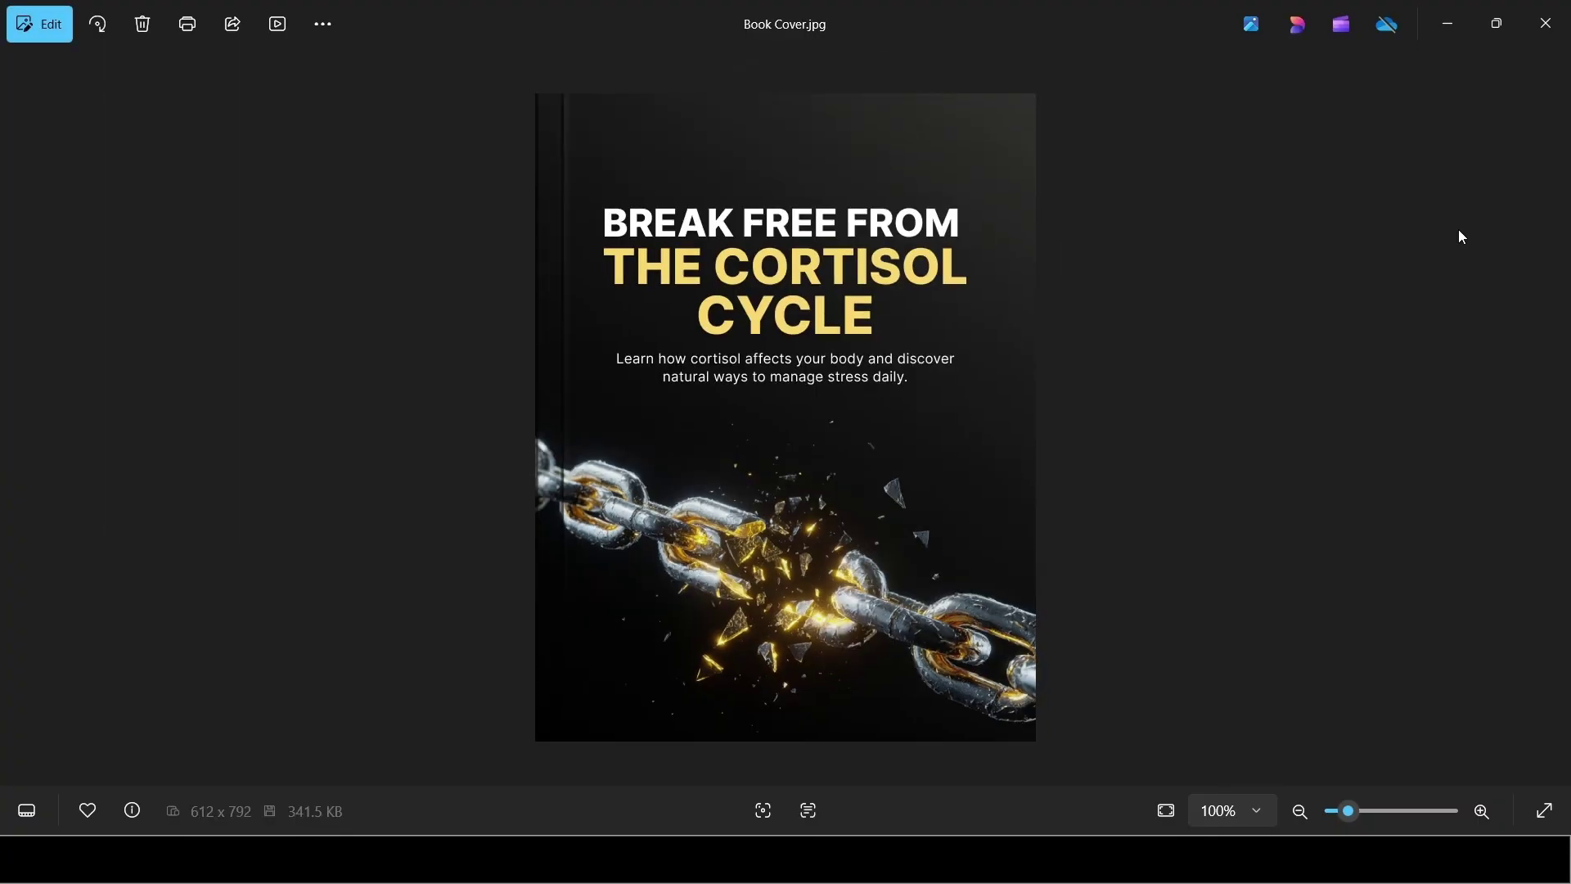
key(Left)
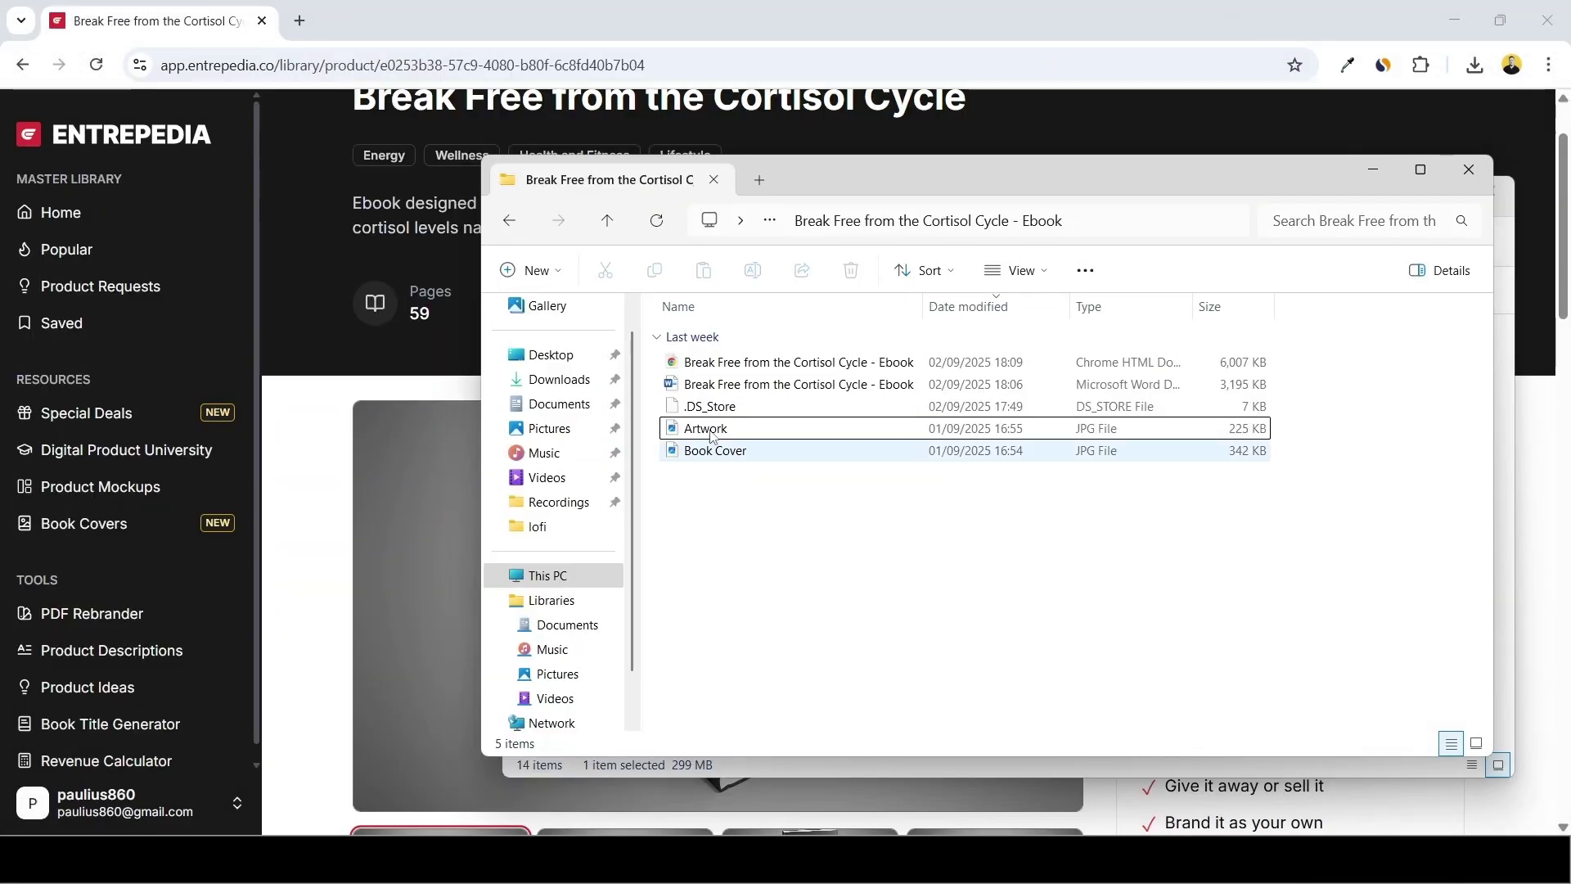
click(719, 365)
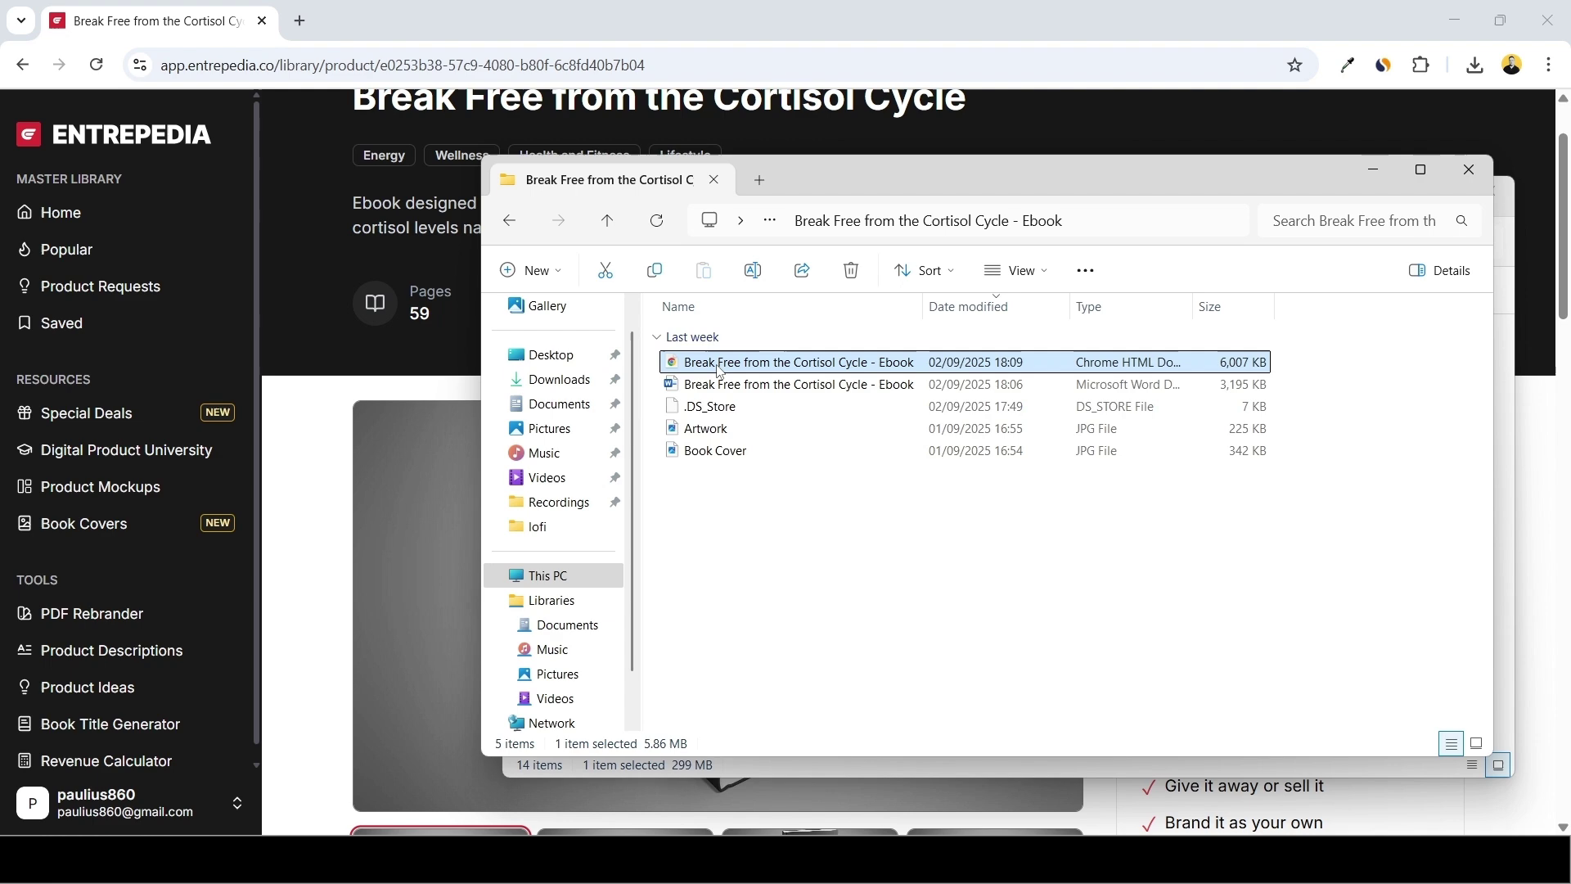
Open the HTML ebook in Chrome and scroll through its opening pages.
double_click(719, 365)
click(398, 276)
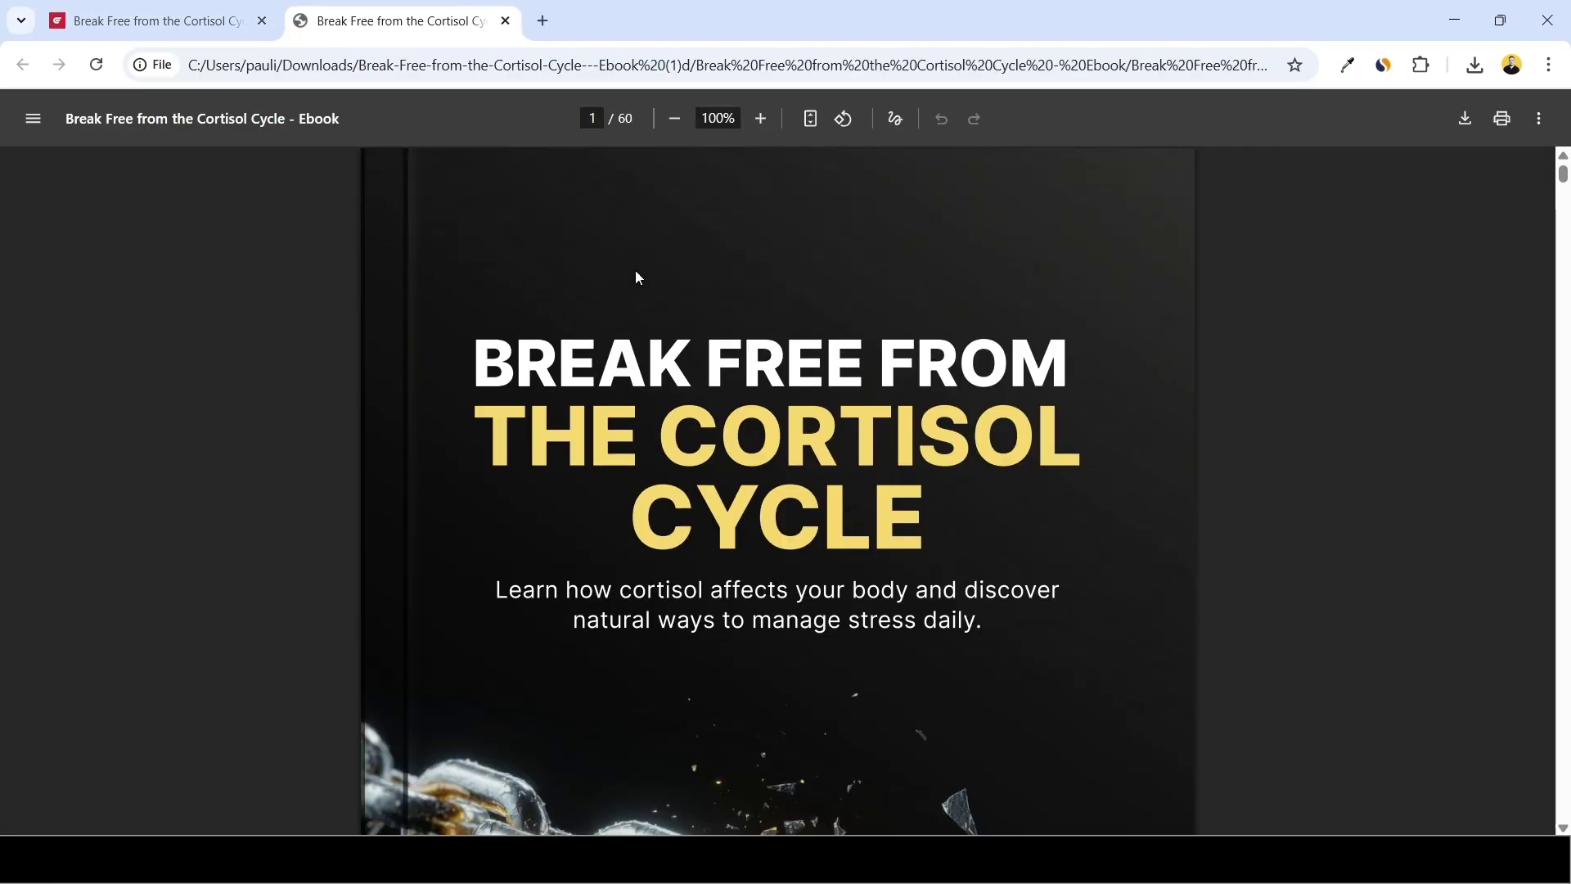
scroll(1050, 319, down, 1)
scroll(948, 342, down, 1)
scroll(848, 355, up, 1)
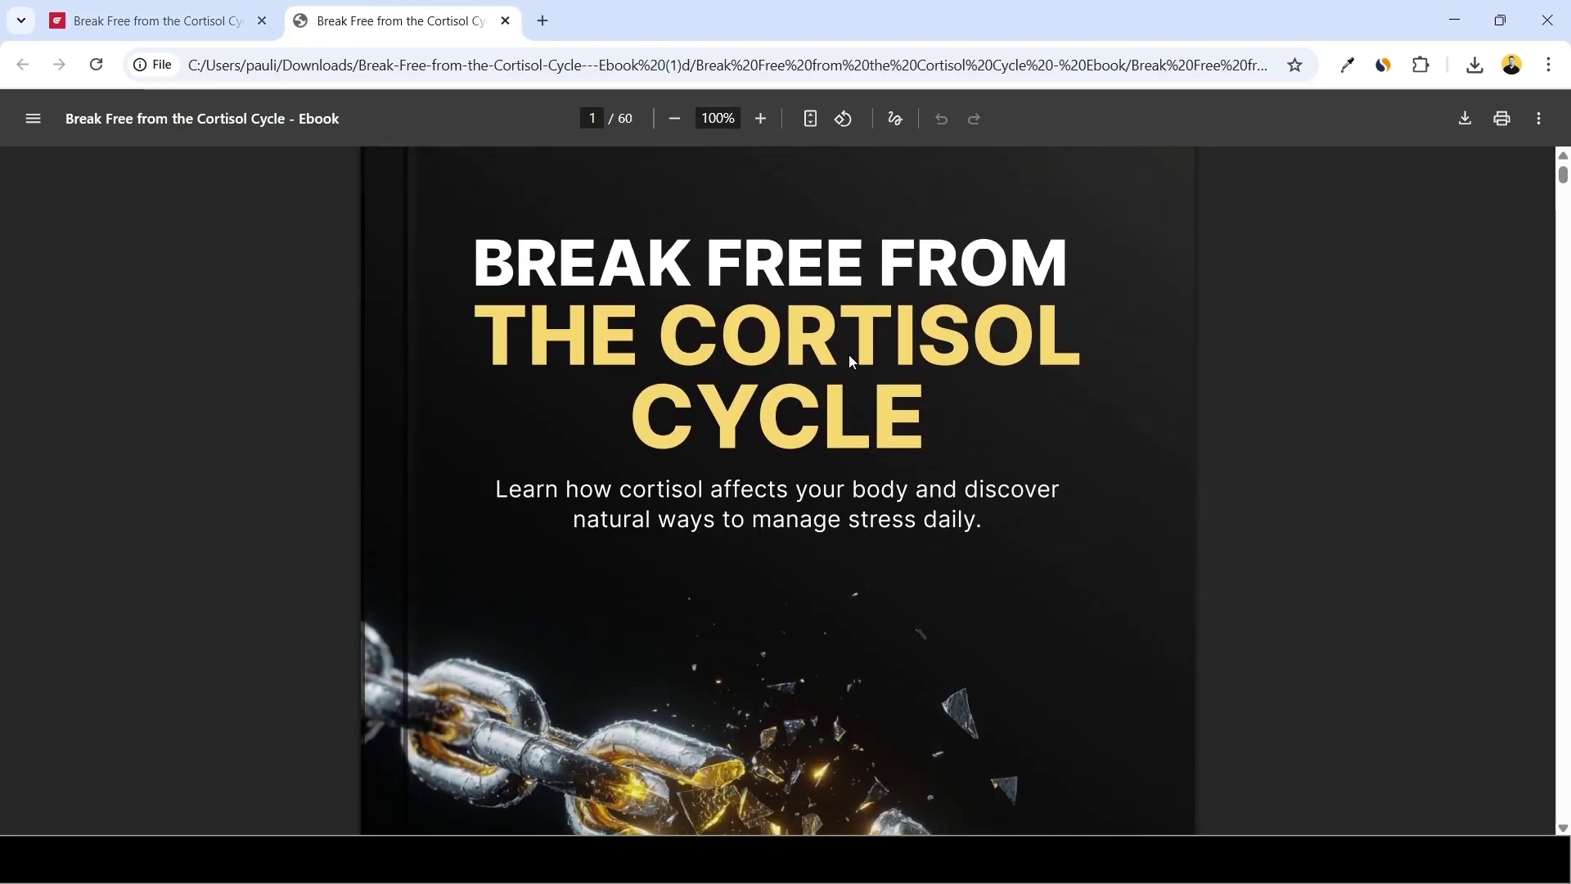
scroll(868, 372, down, 1)
scroll(859, 344, down, 4)
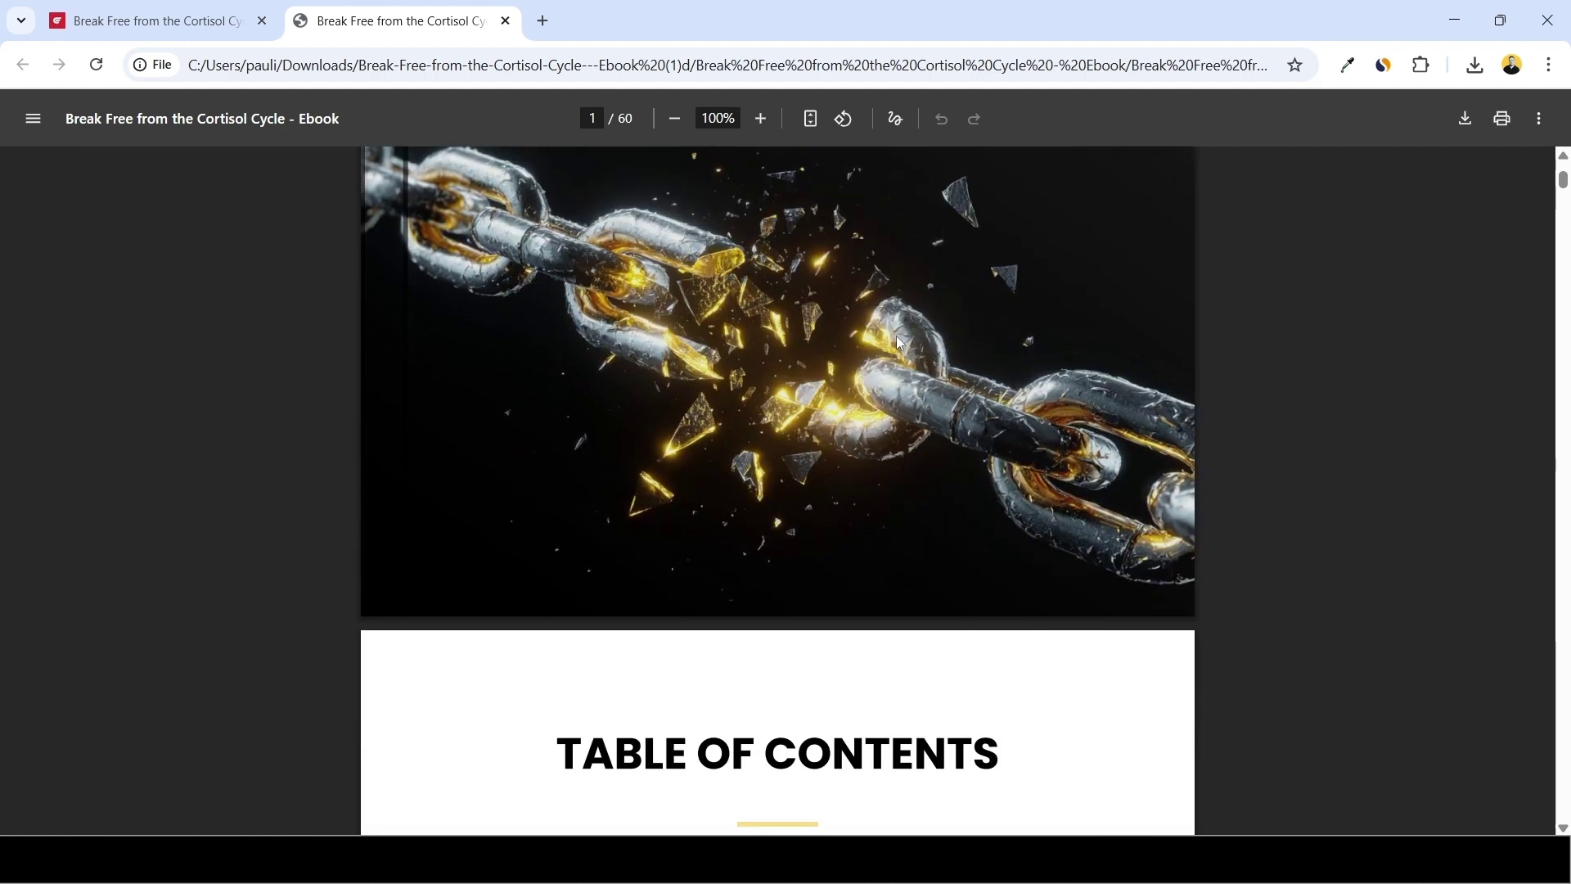
scroll(941, 351, down, 4)
scroll(980, 373, down, 1)
scroll(884, 389, down, 1)
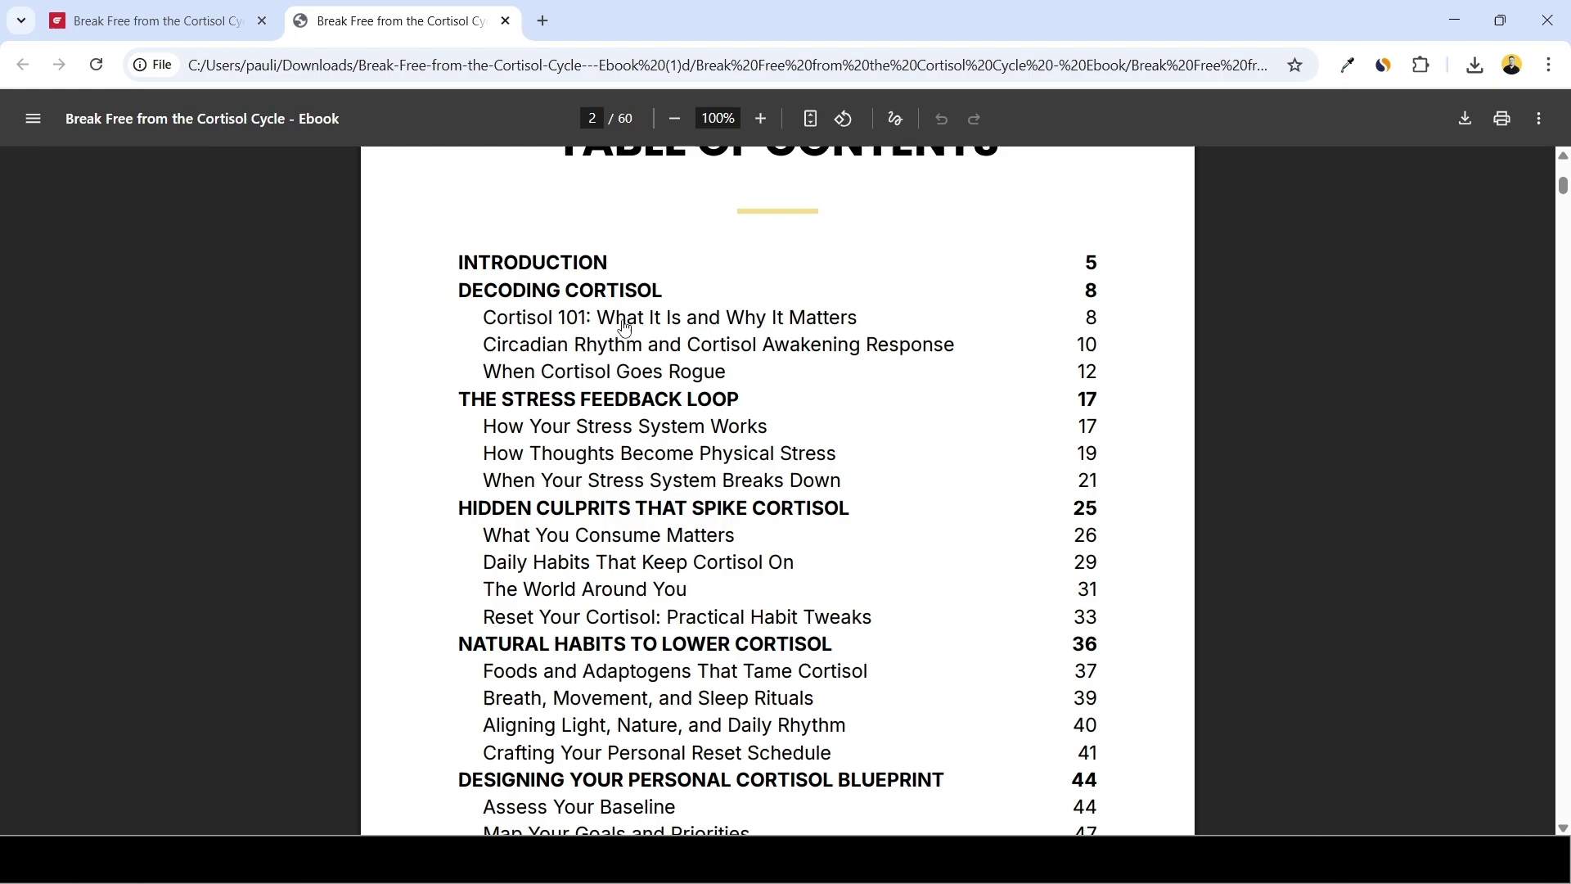
Jump to Cortisol 101 from the contents and read on to page 41.
click(522, 319)
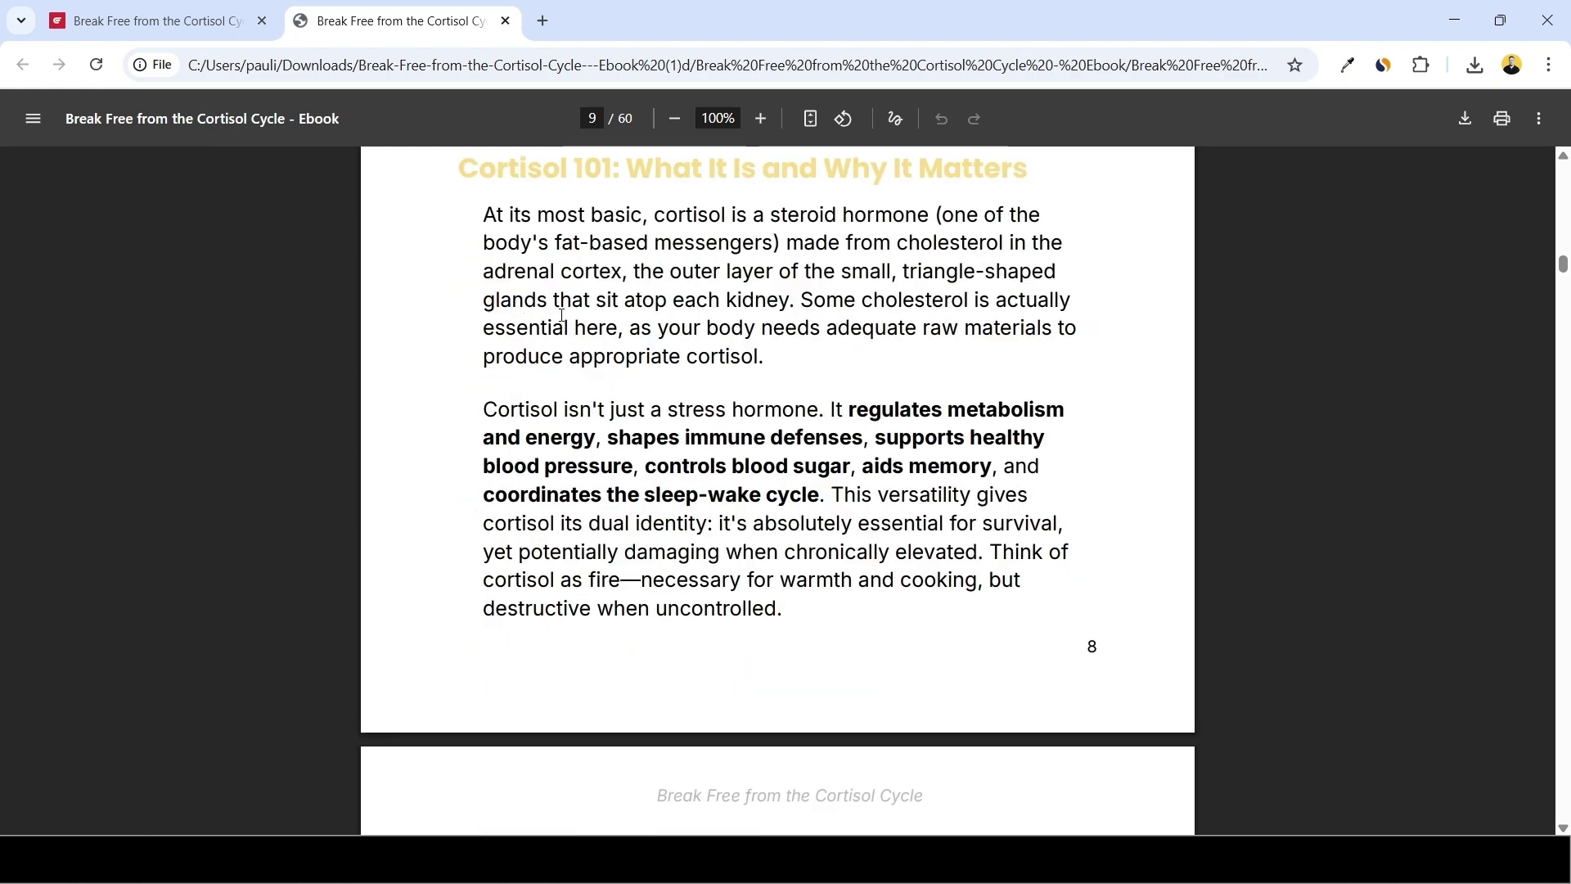
scroll(709, 323, up, 5)
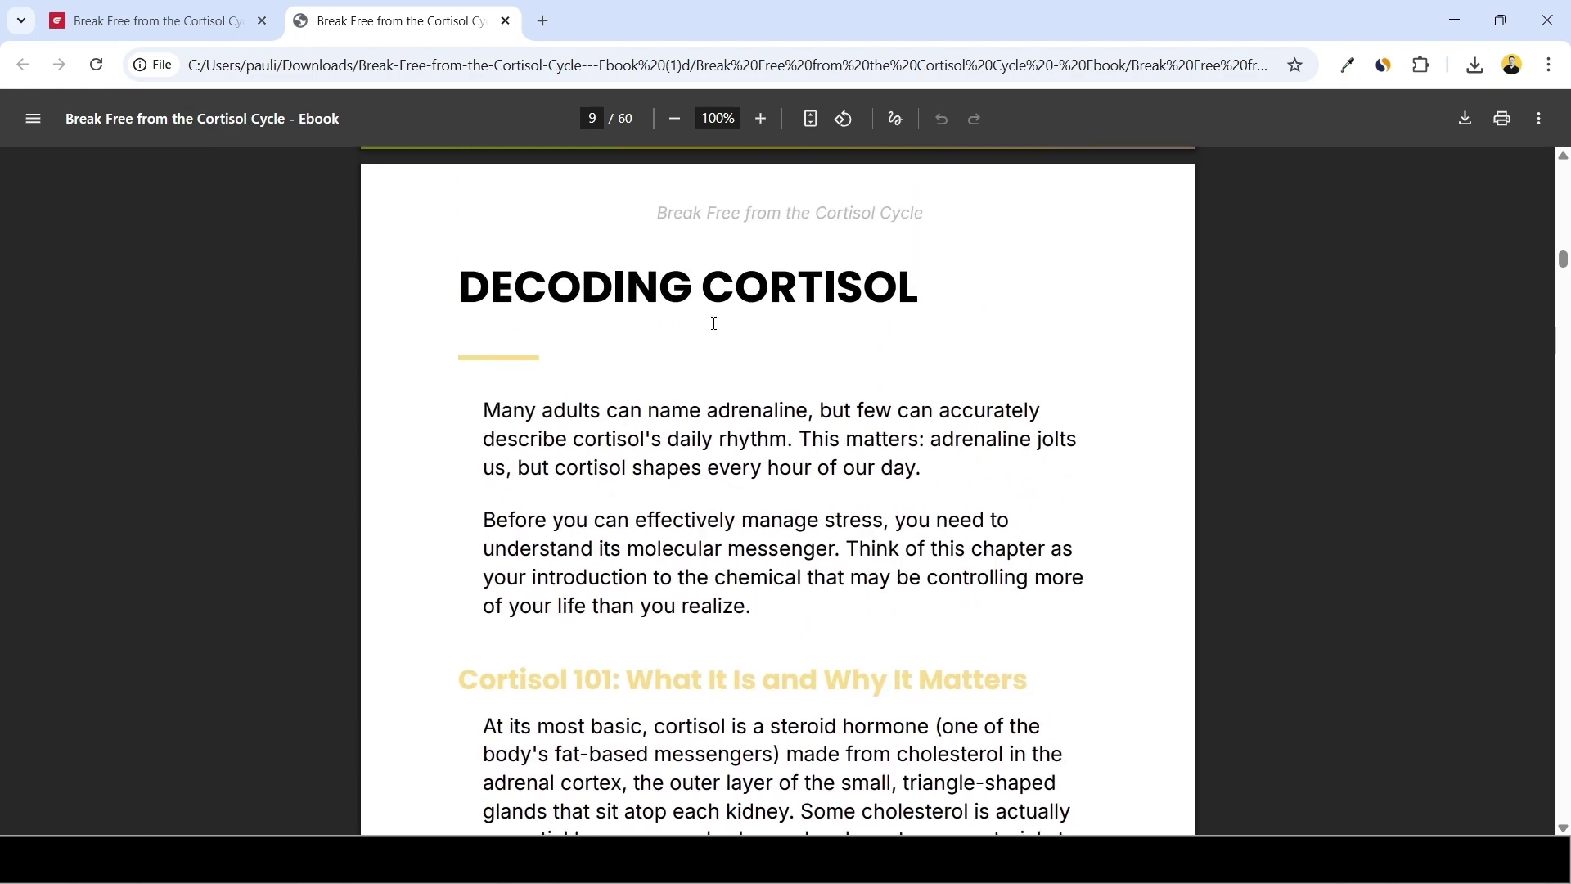
scroll(894, 311, down, 12)
scroll(1092, 333, down, 3)
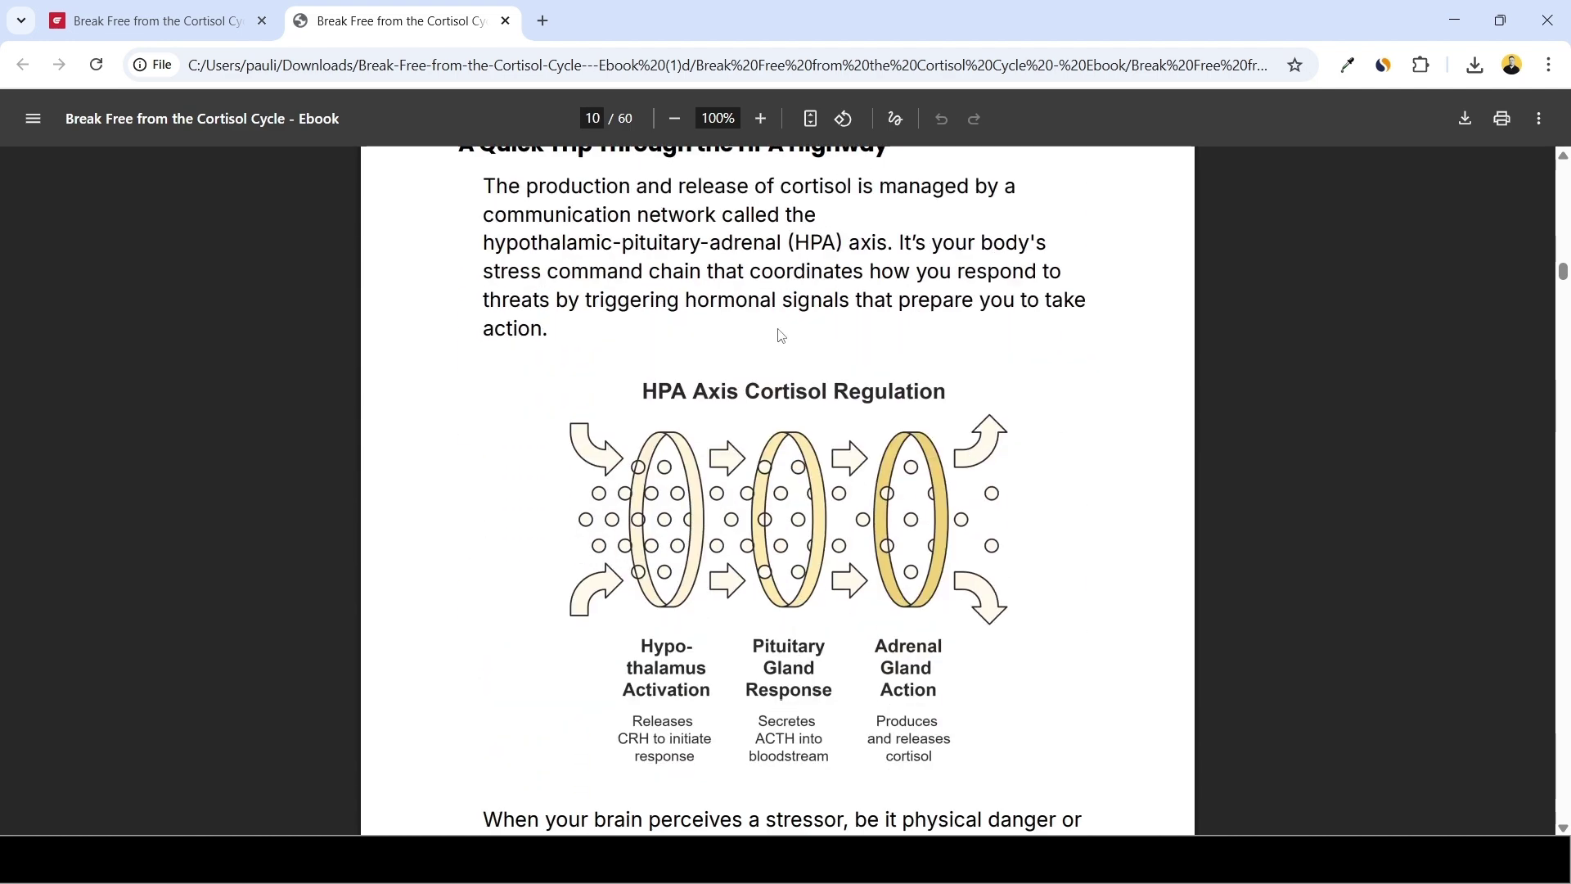
scroll(779, 337, down, 4)
scroll(1007, 386, up, 4)
scroll(1138, 498, down, 1)
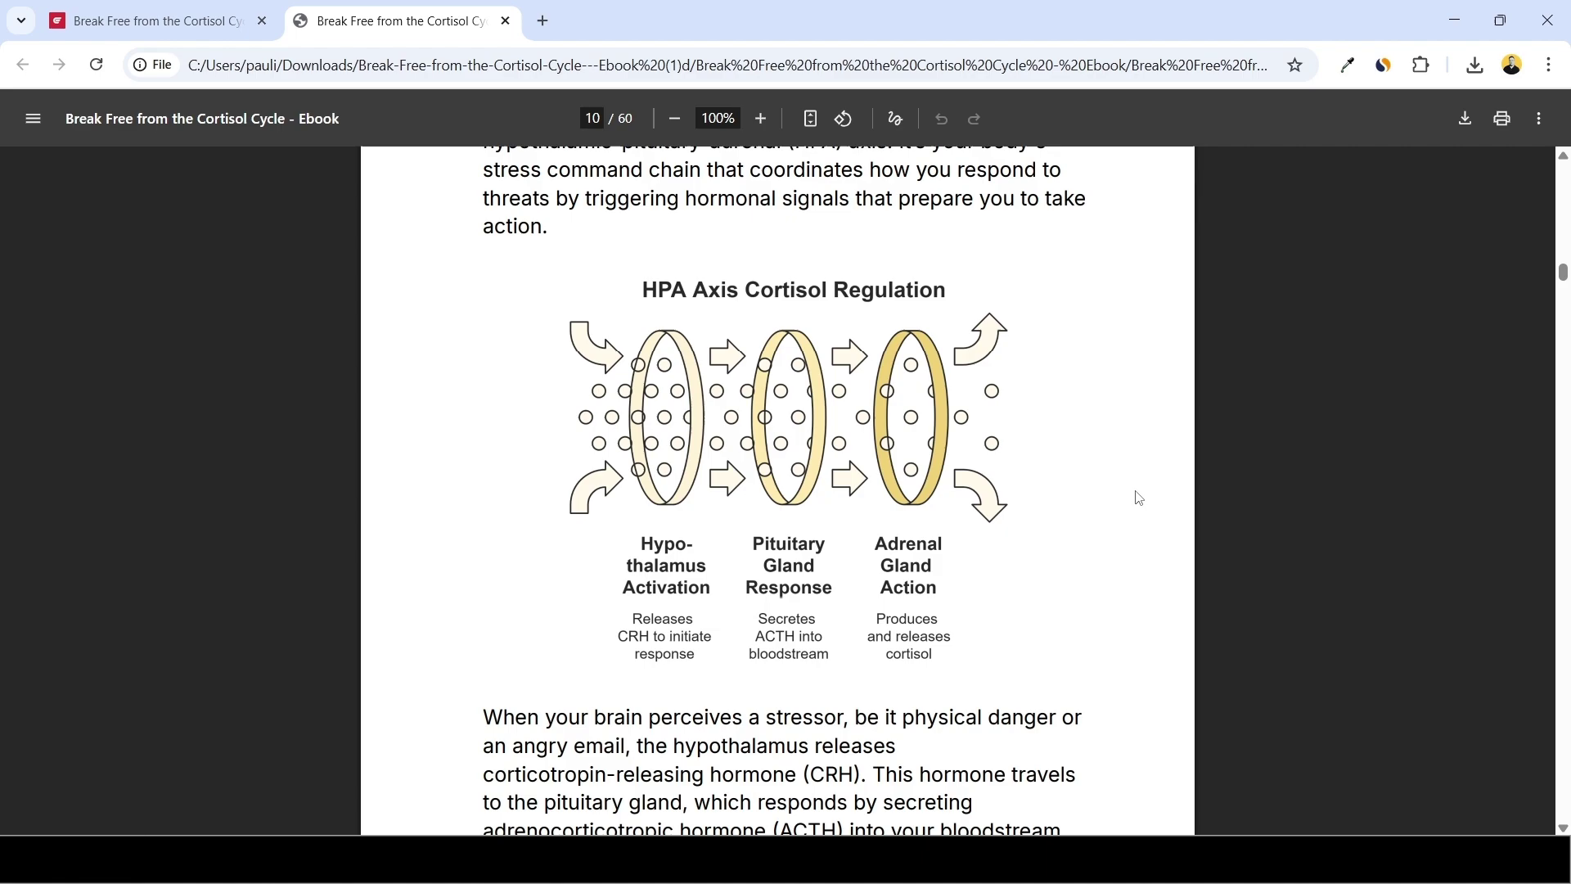
scroll(1134, 495, down, 10)
scroll(1093, 472, down, 14)
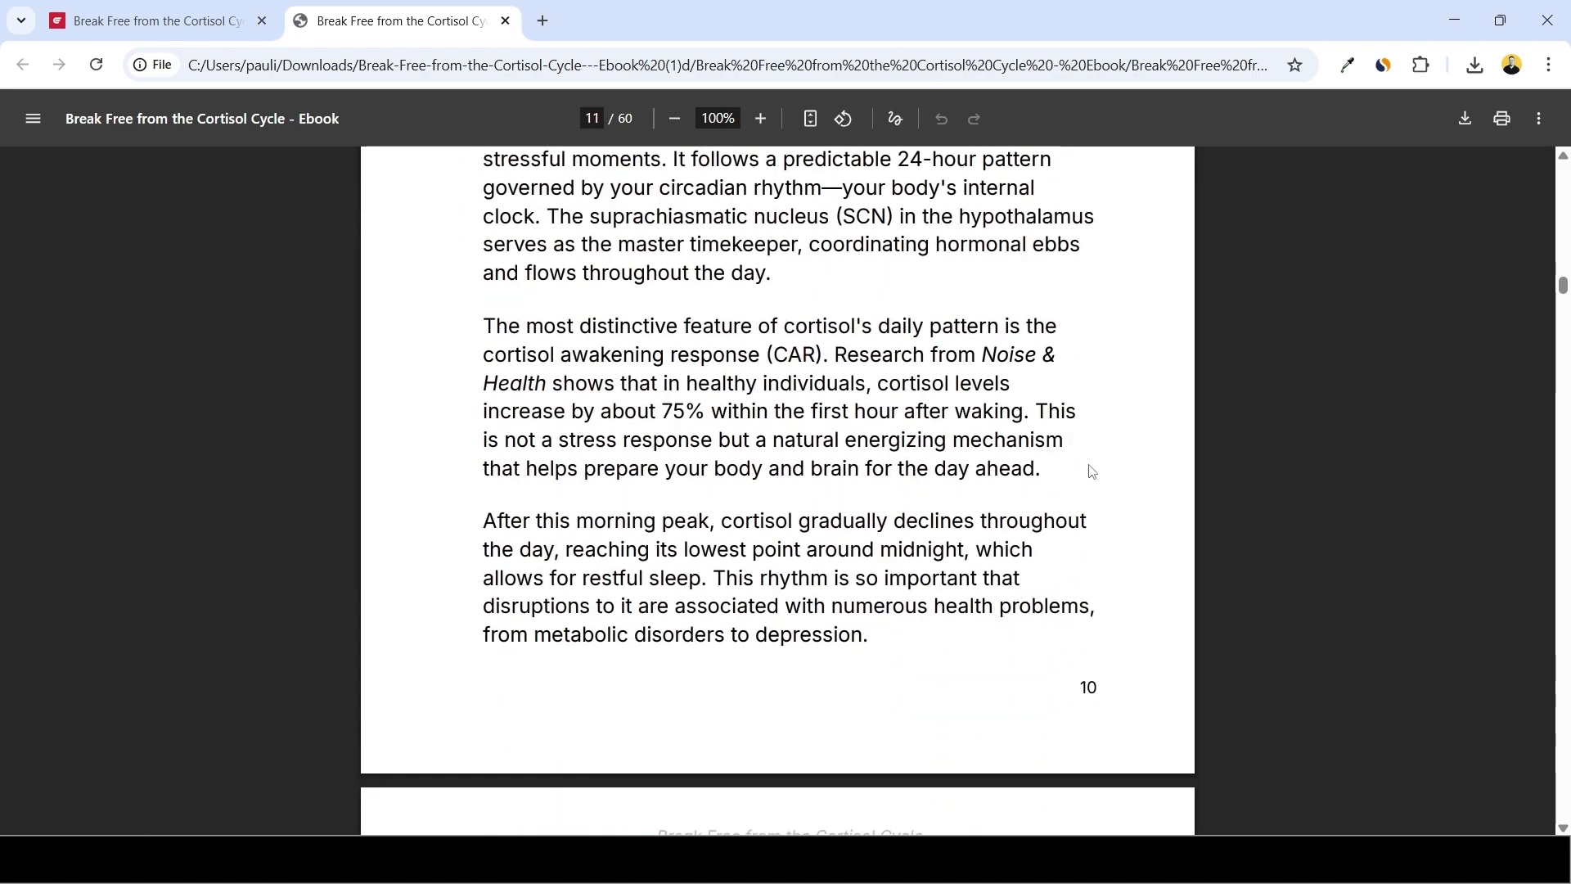
scroll(818, 422, down, 17)
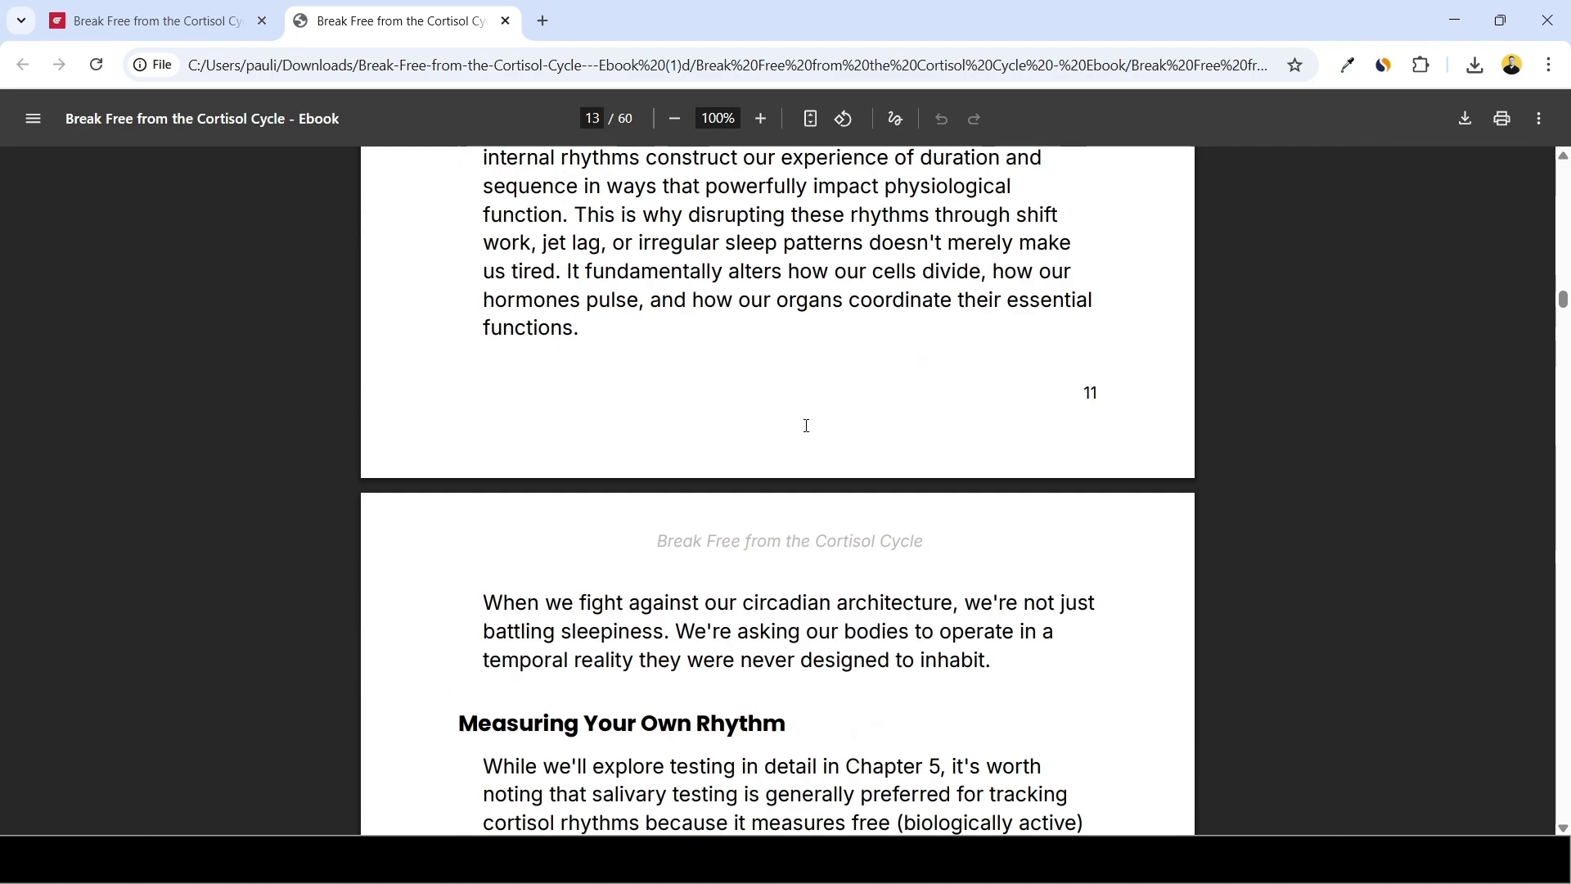
scroll(969, 473, down, 20)
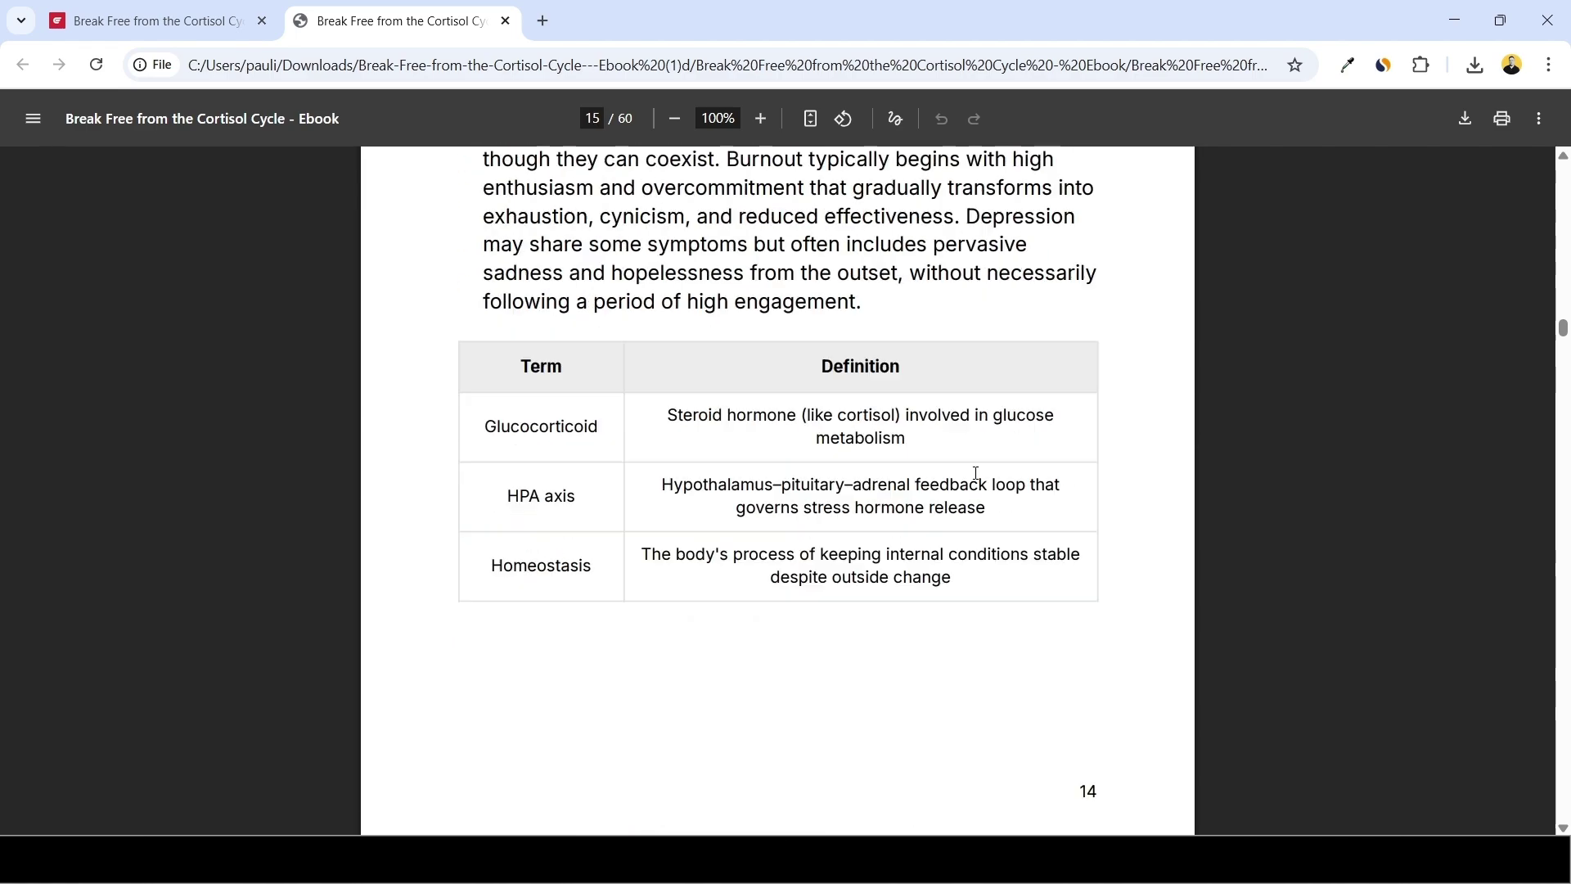
scroll(961, 472, down, 20)
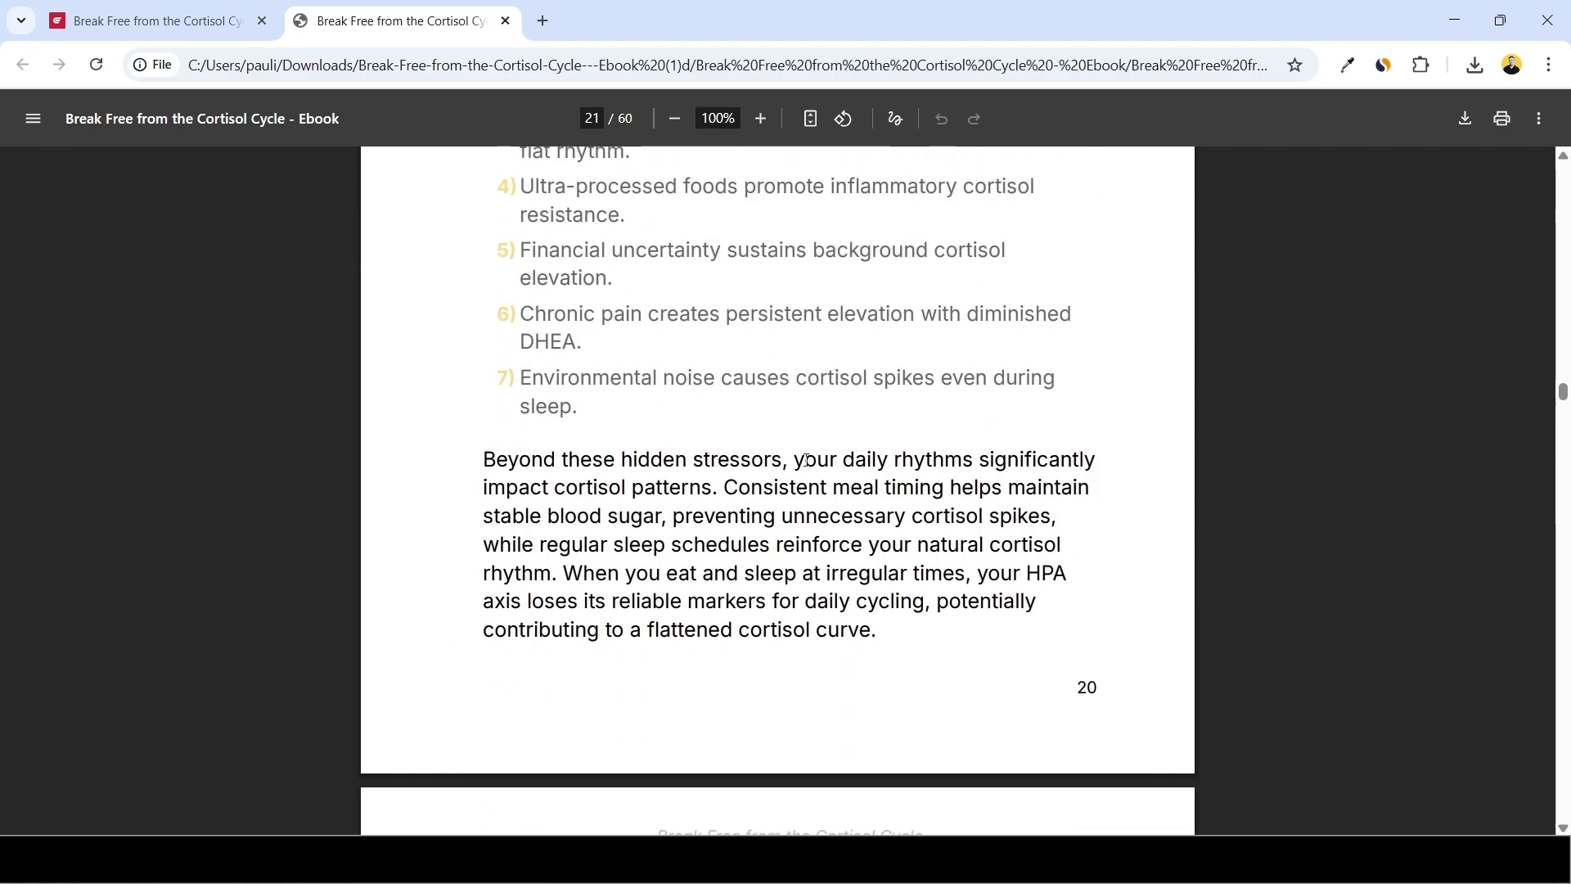
scroll(818, 491, up, 2)
scroll(931, 501, down, 20)
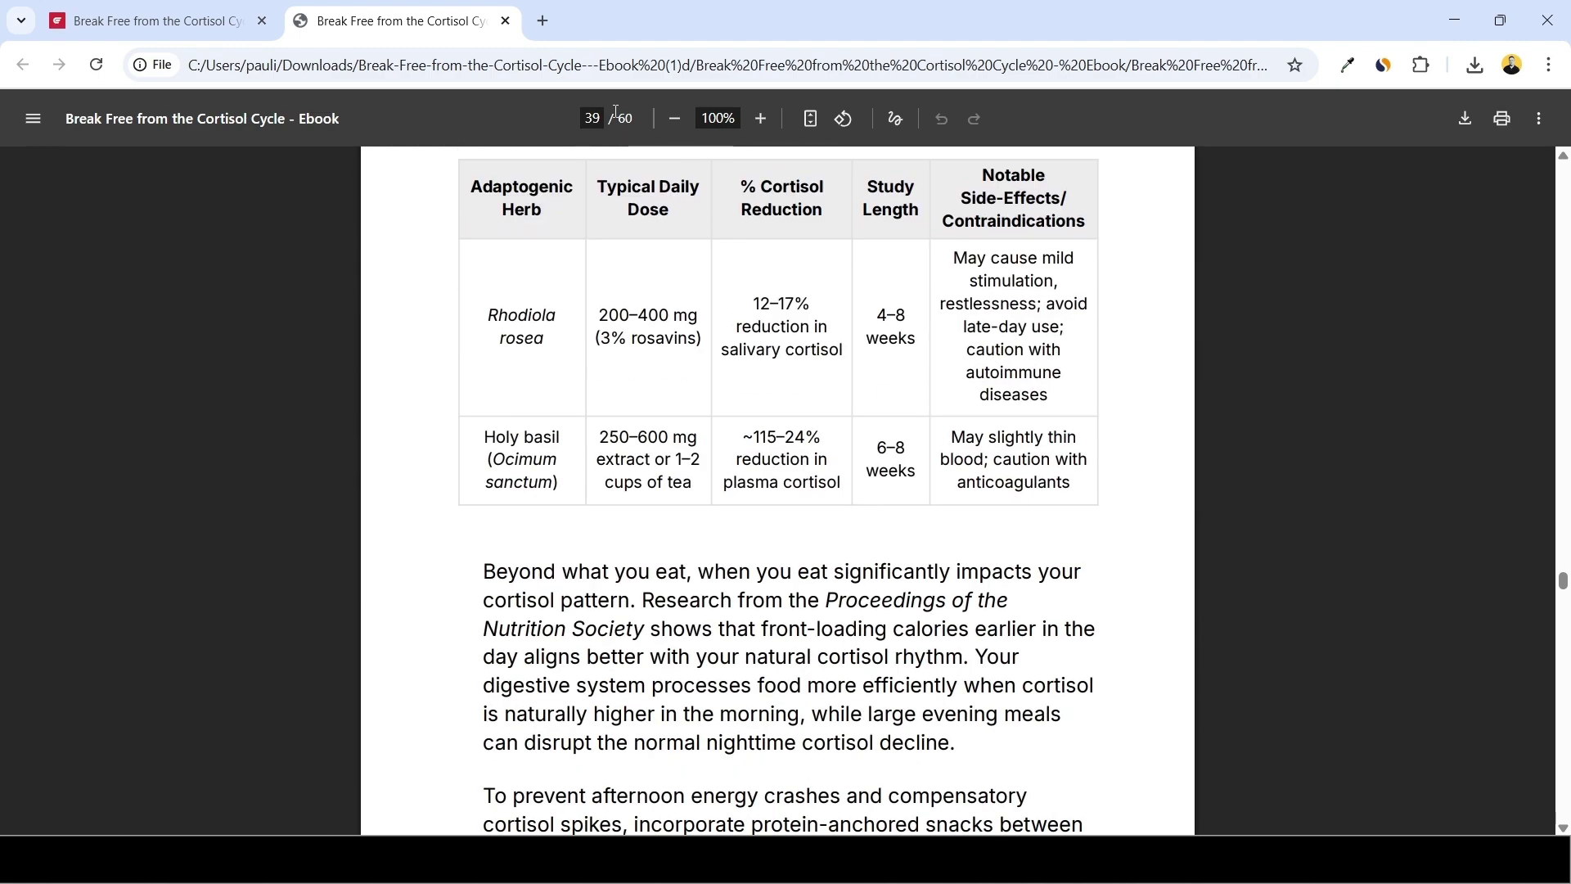
scroll(866, 472, down, 15)
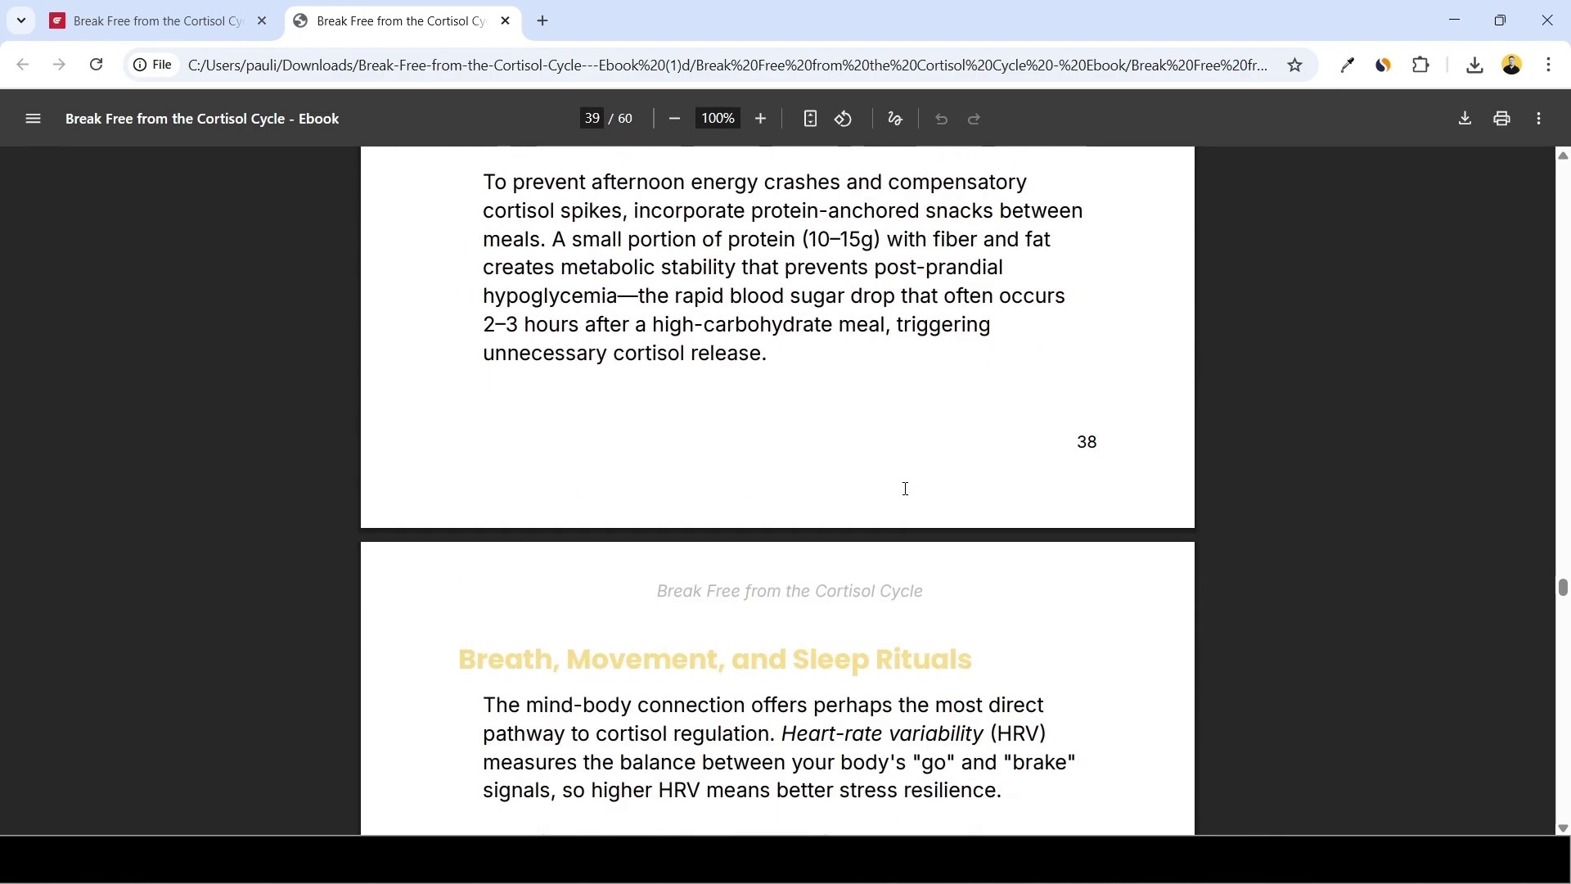
scroll(919, 535, down, 12)
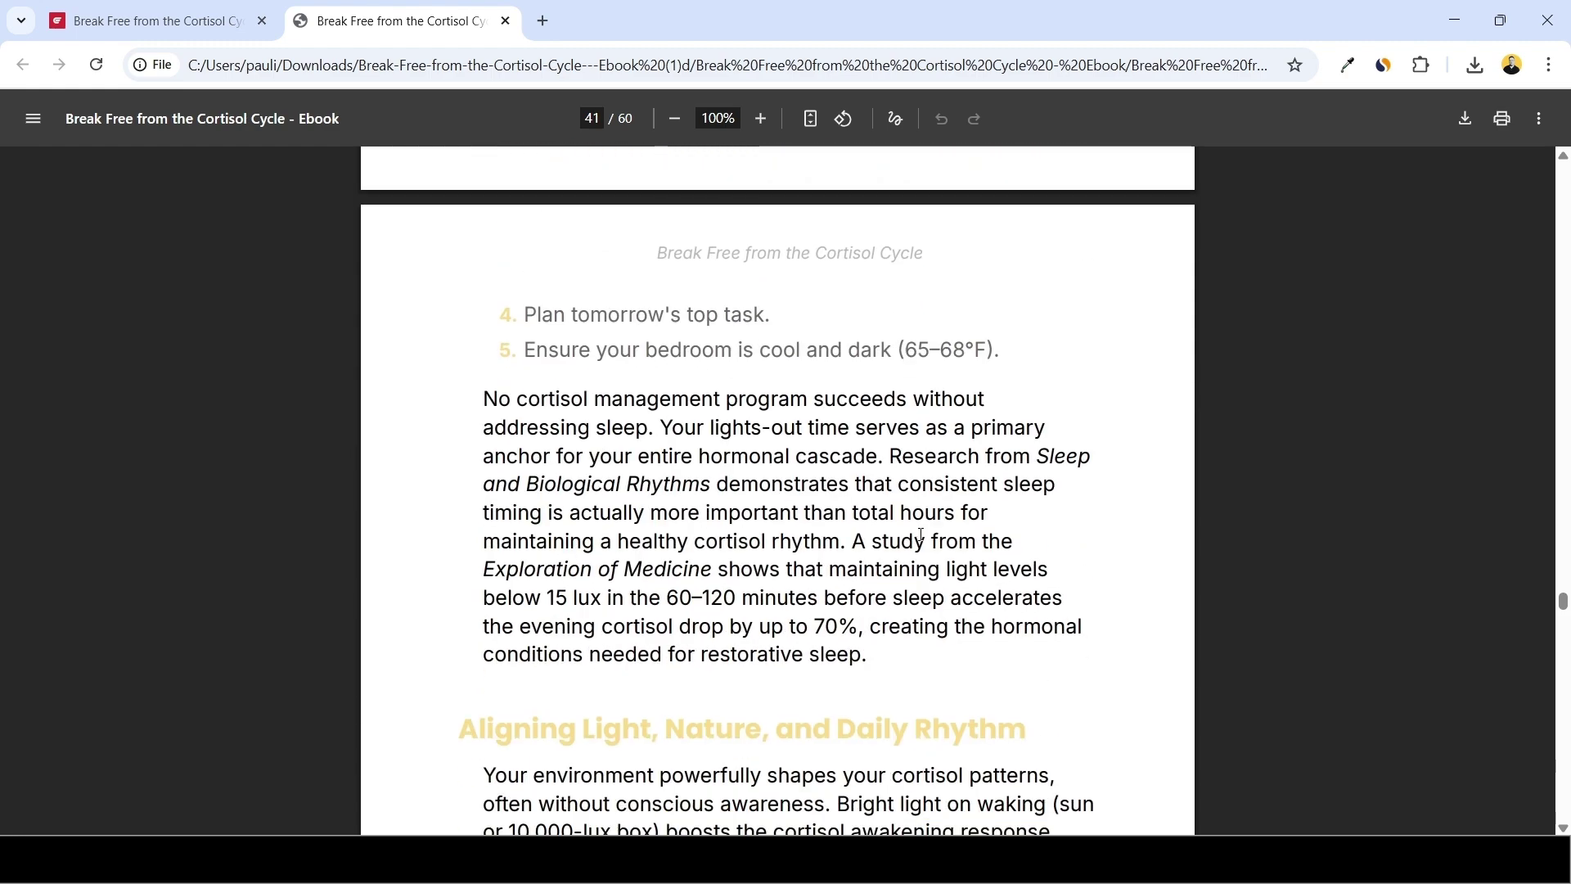
Close the ebook PDF tab and scroll through Entrepedia's Book Cover Templates grid.
click(505, 21)
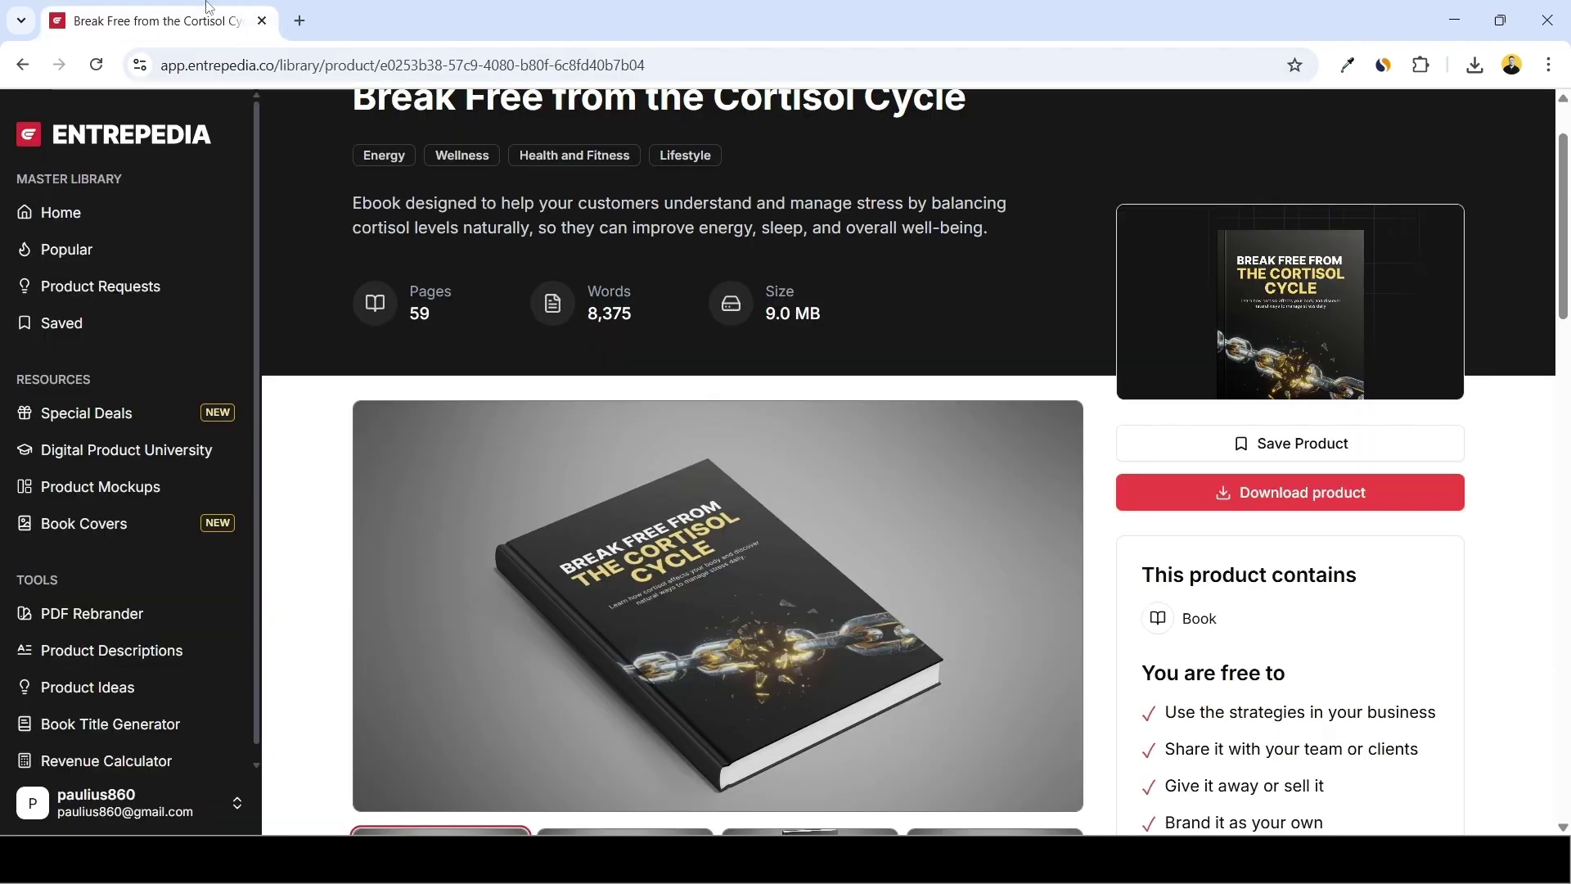
scroll(332, 320, up, 2)
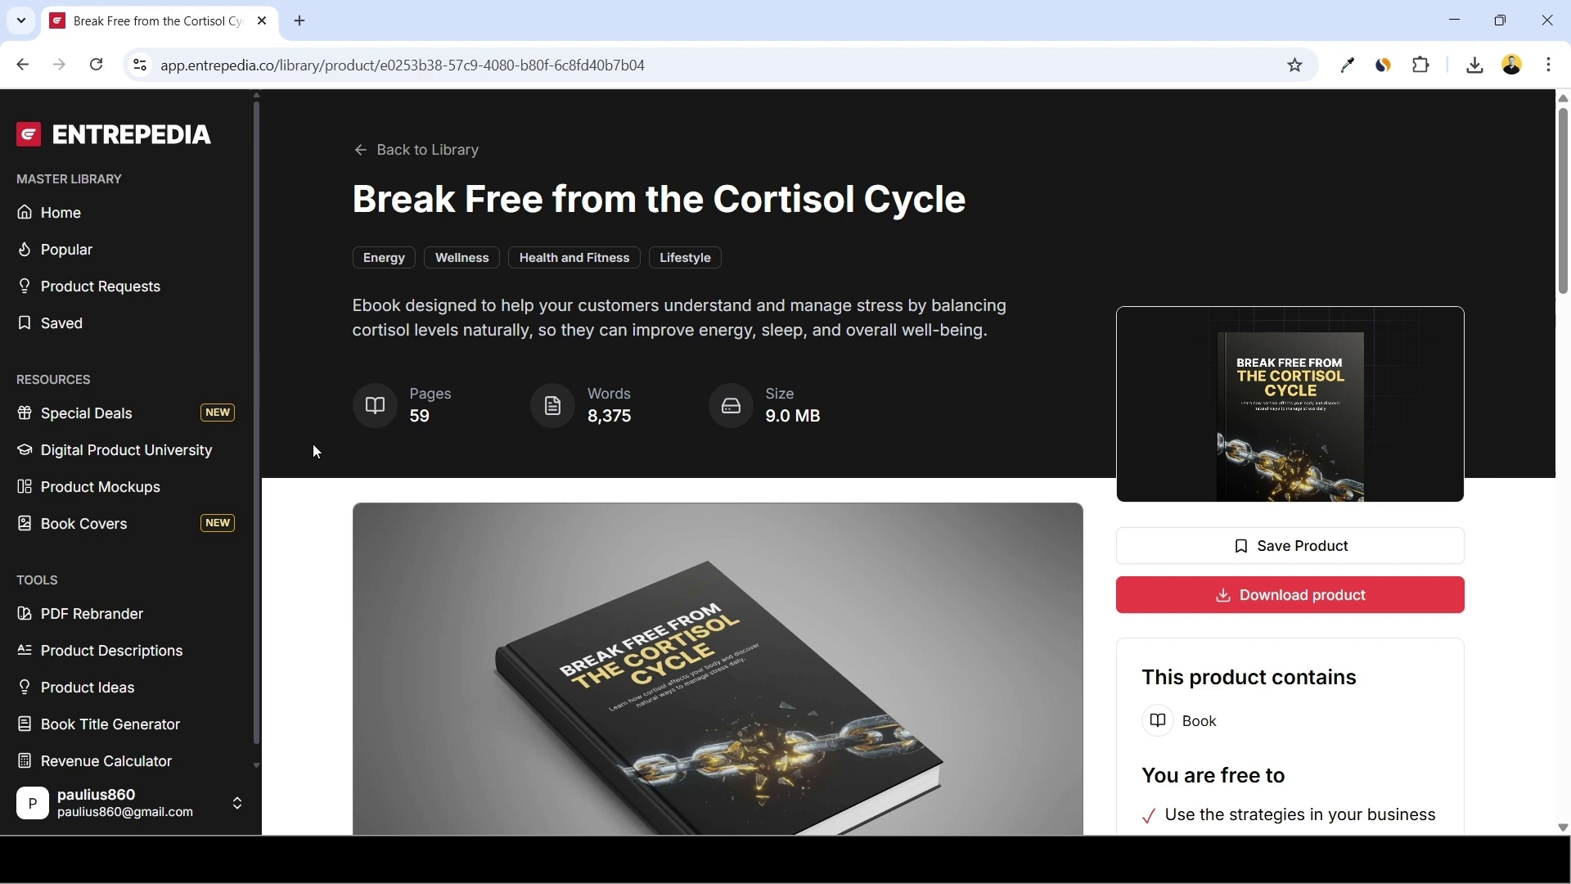
click(126, 533)
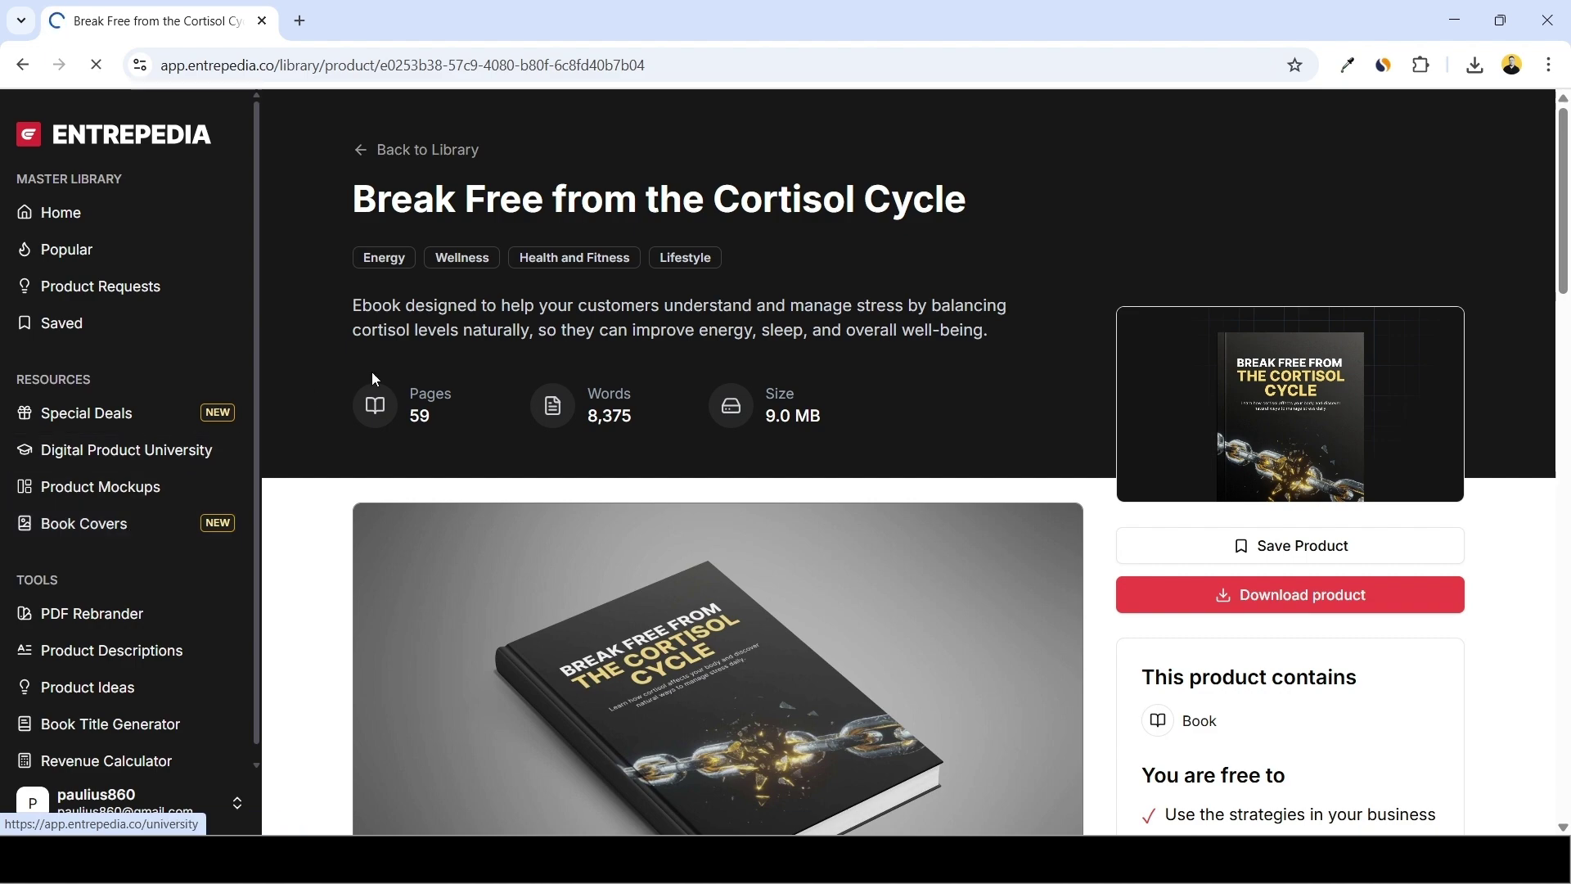
scroll(1253, 259, down, 6)
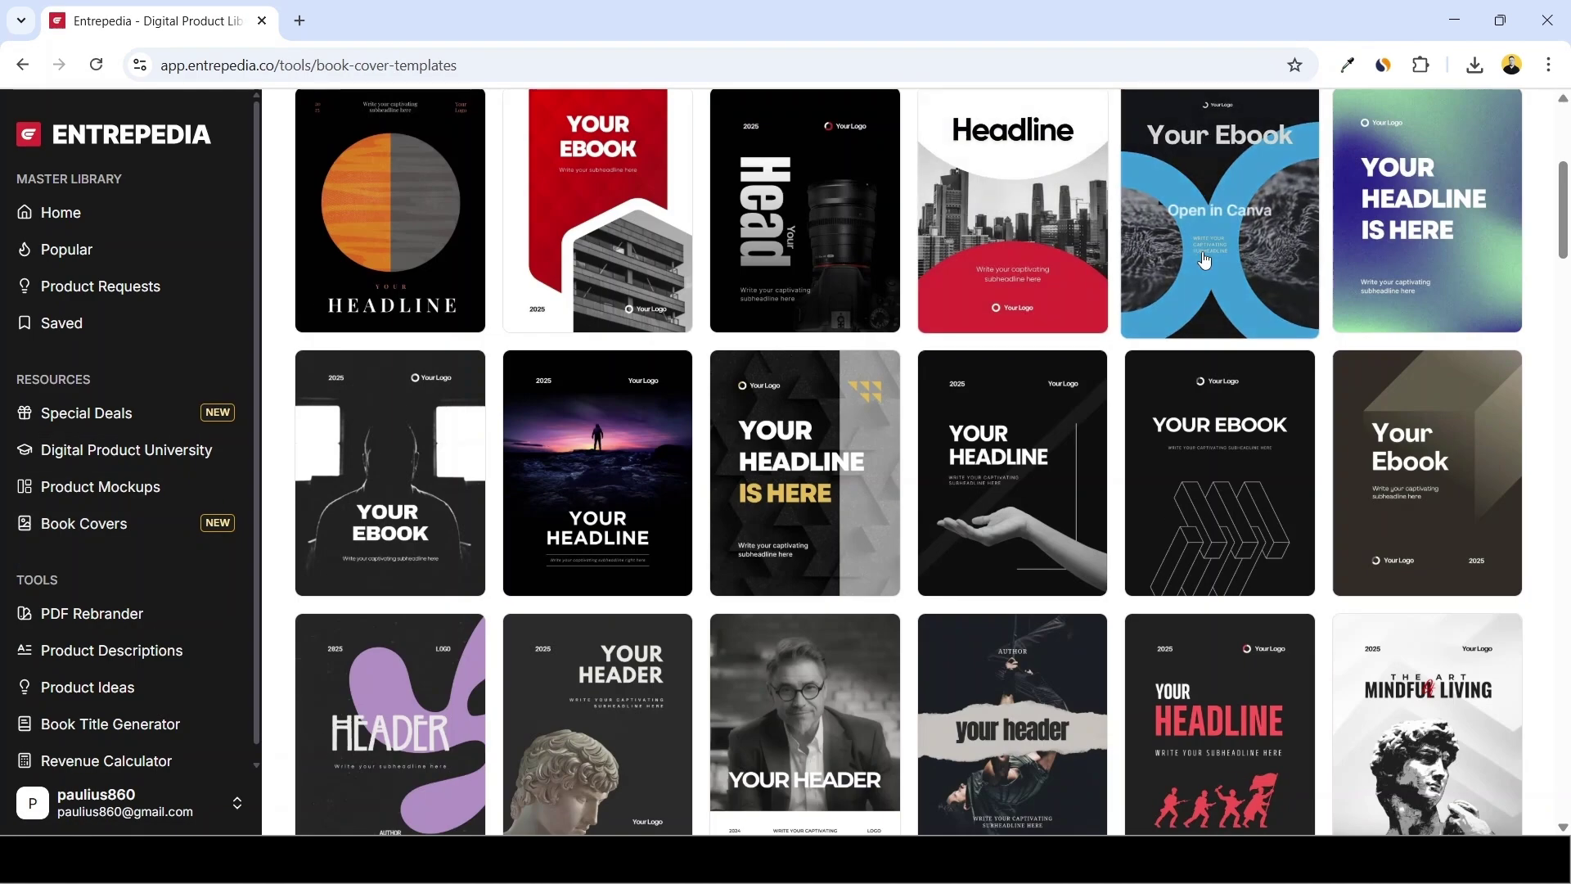
scroll(1253, 259, down, 7)
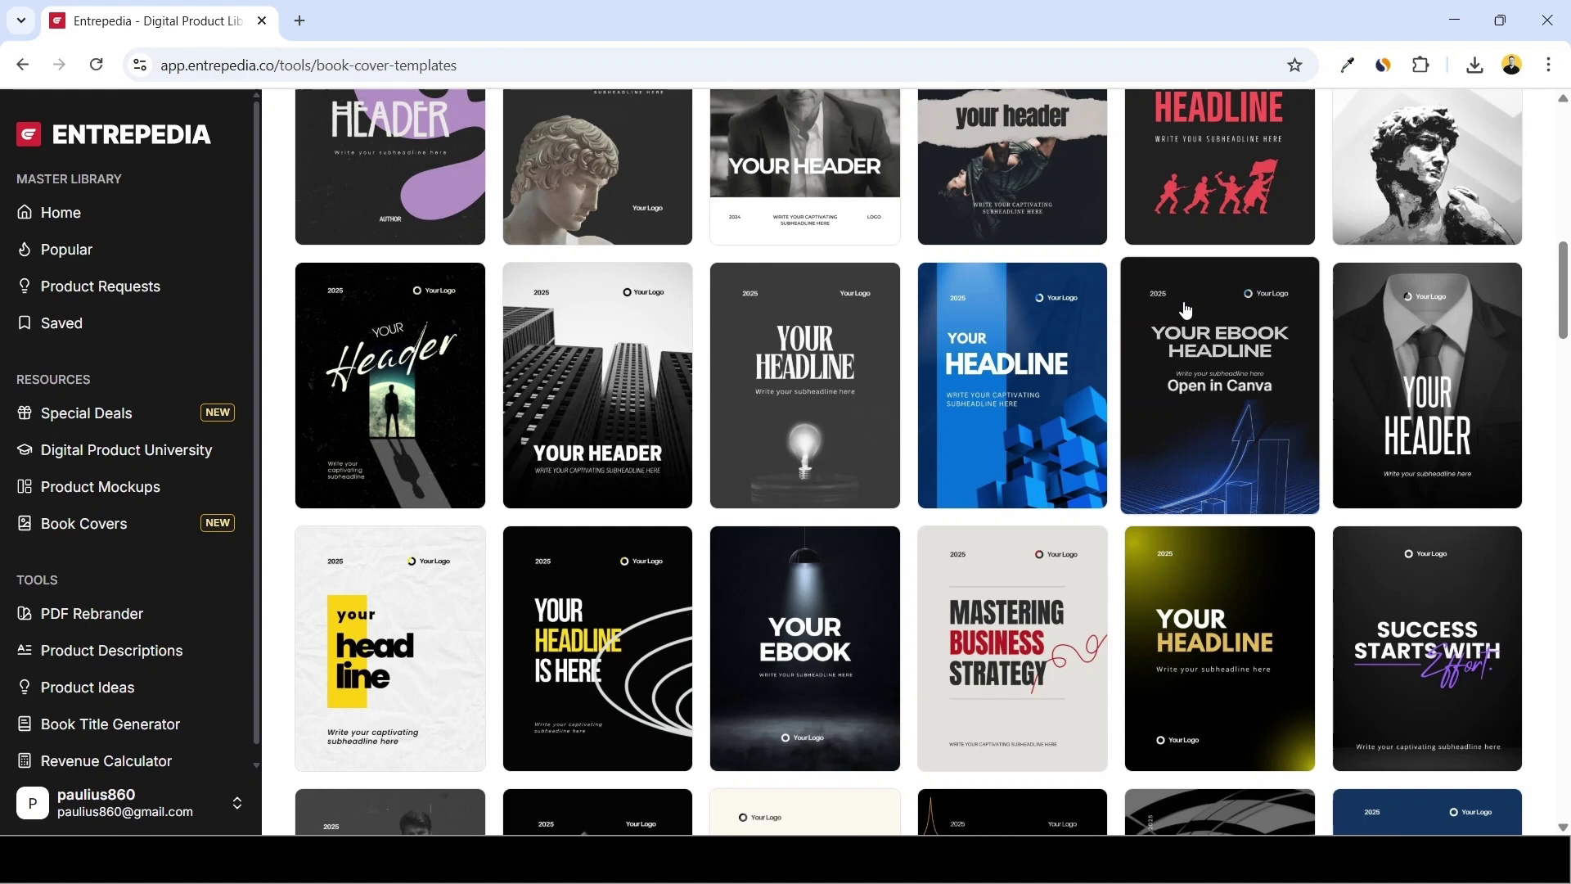
scroll(1130, 309, down, 10)
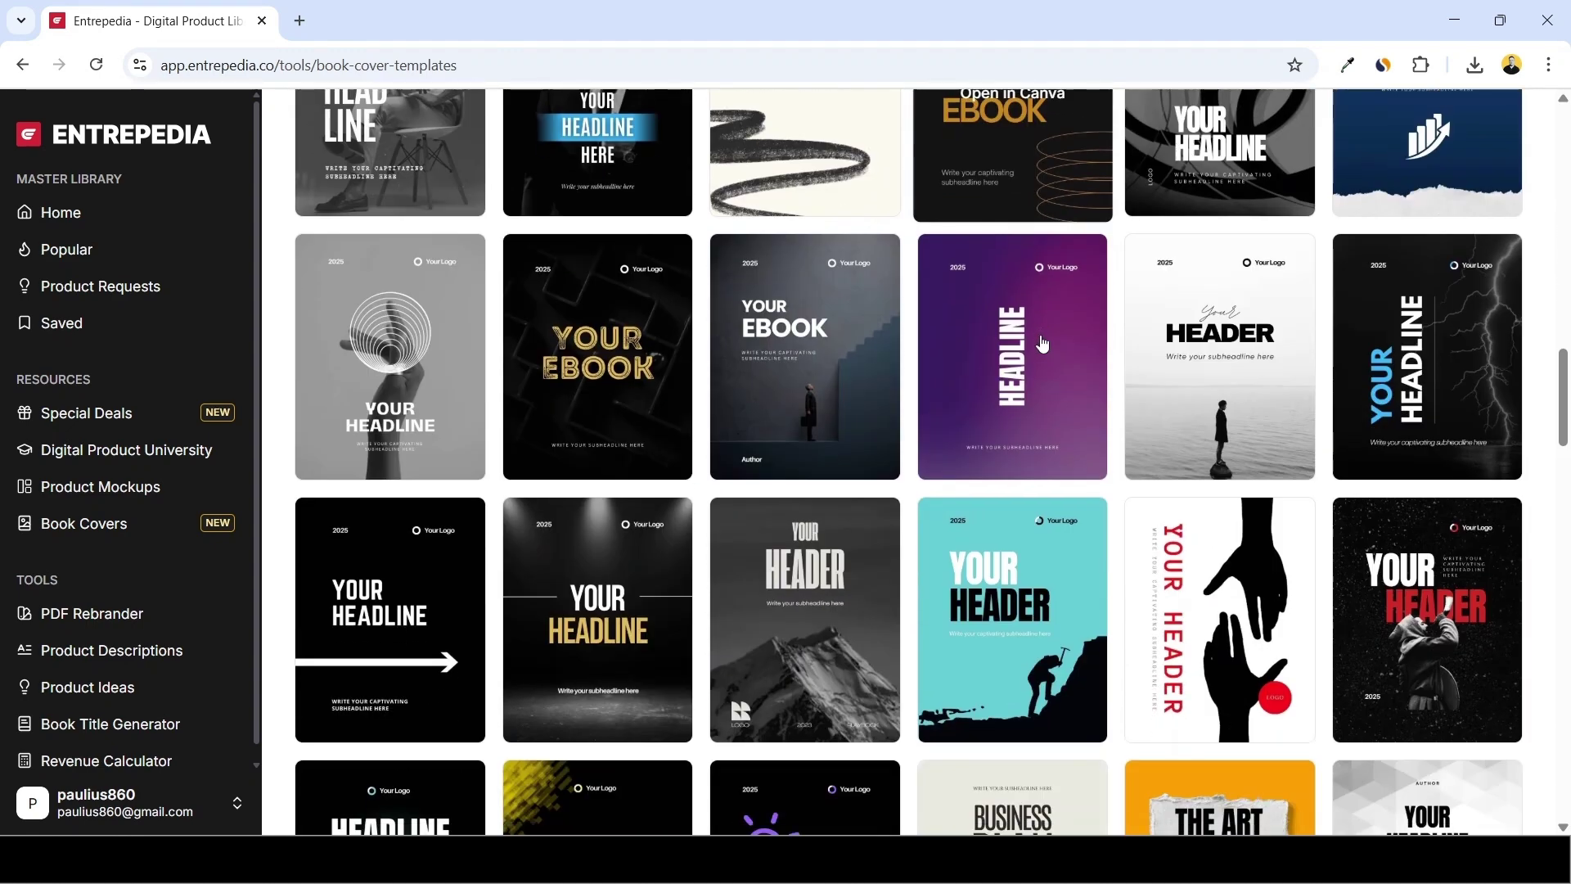
scroll(1043, 368, down, 7)
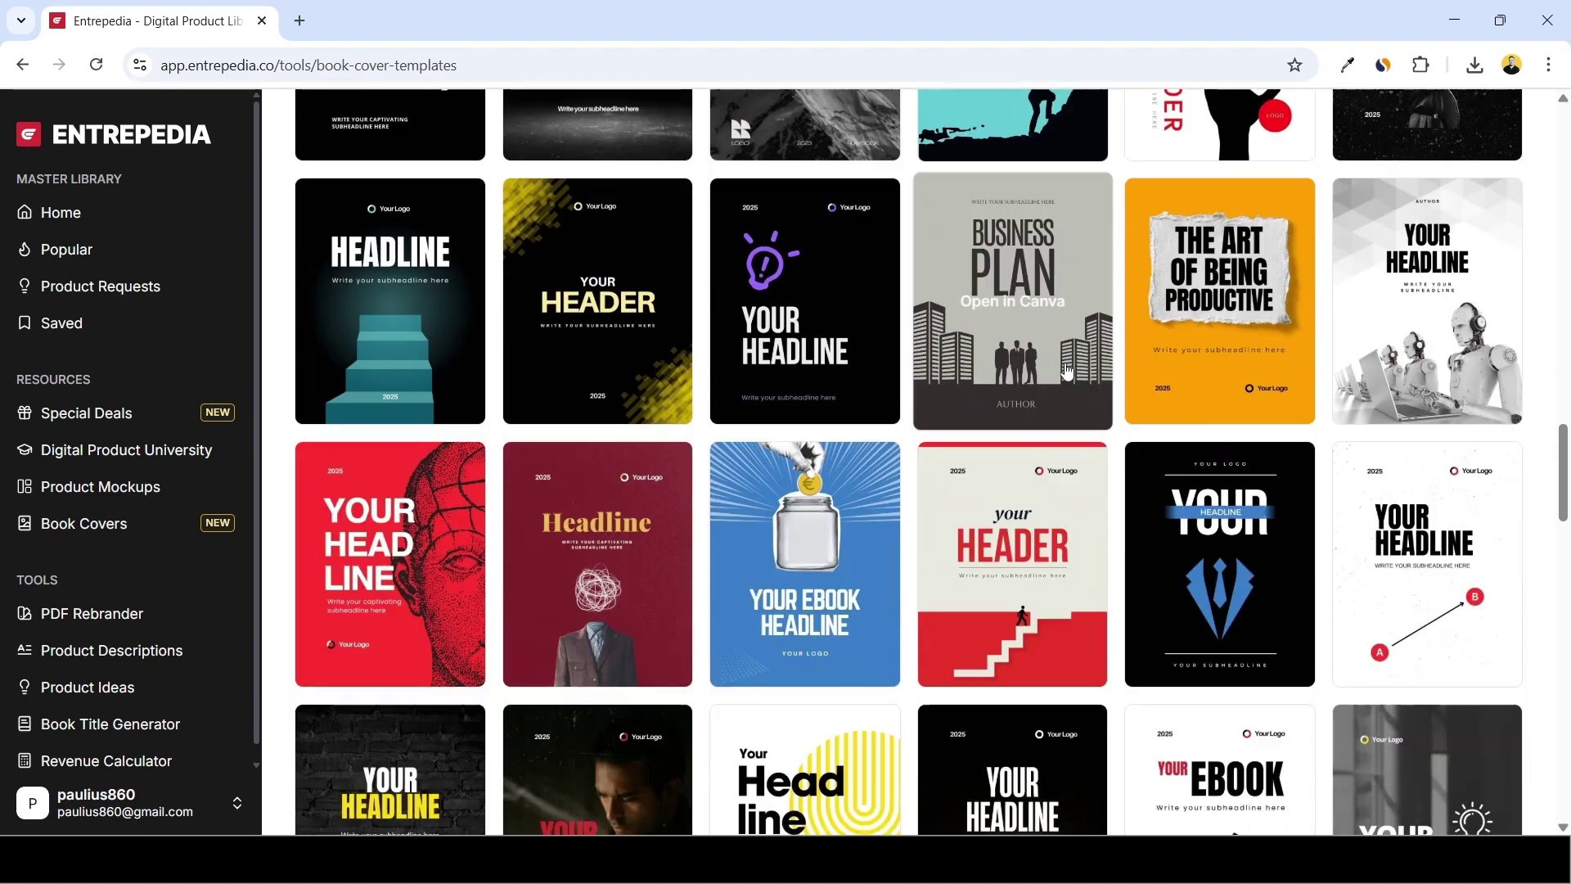
scroll(1006, 378, down, 3)
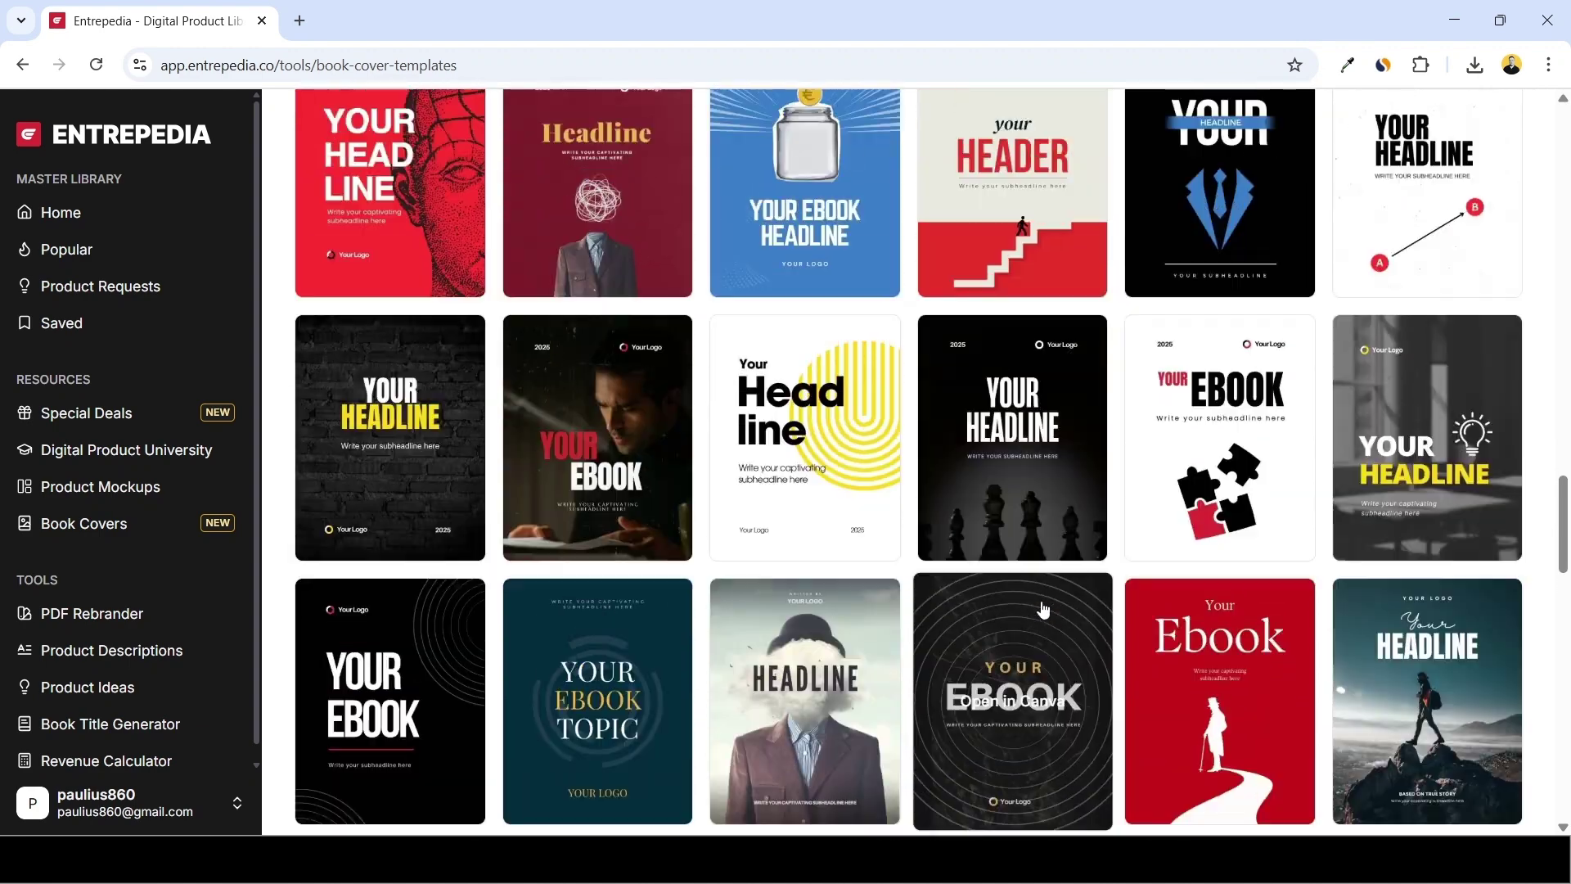
scroll(965, 605, up, 2)
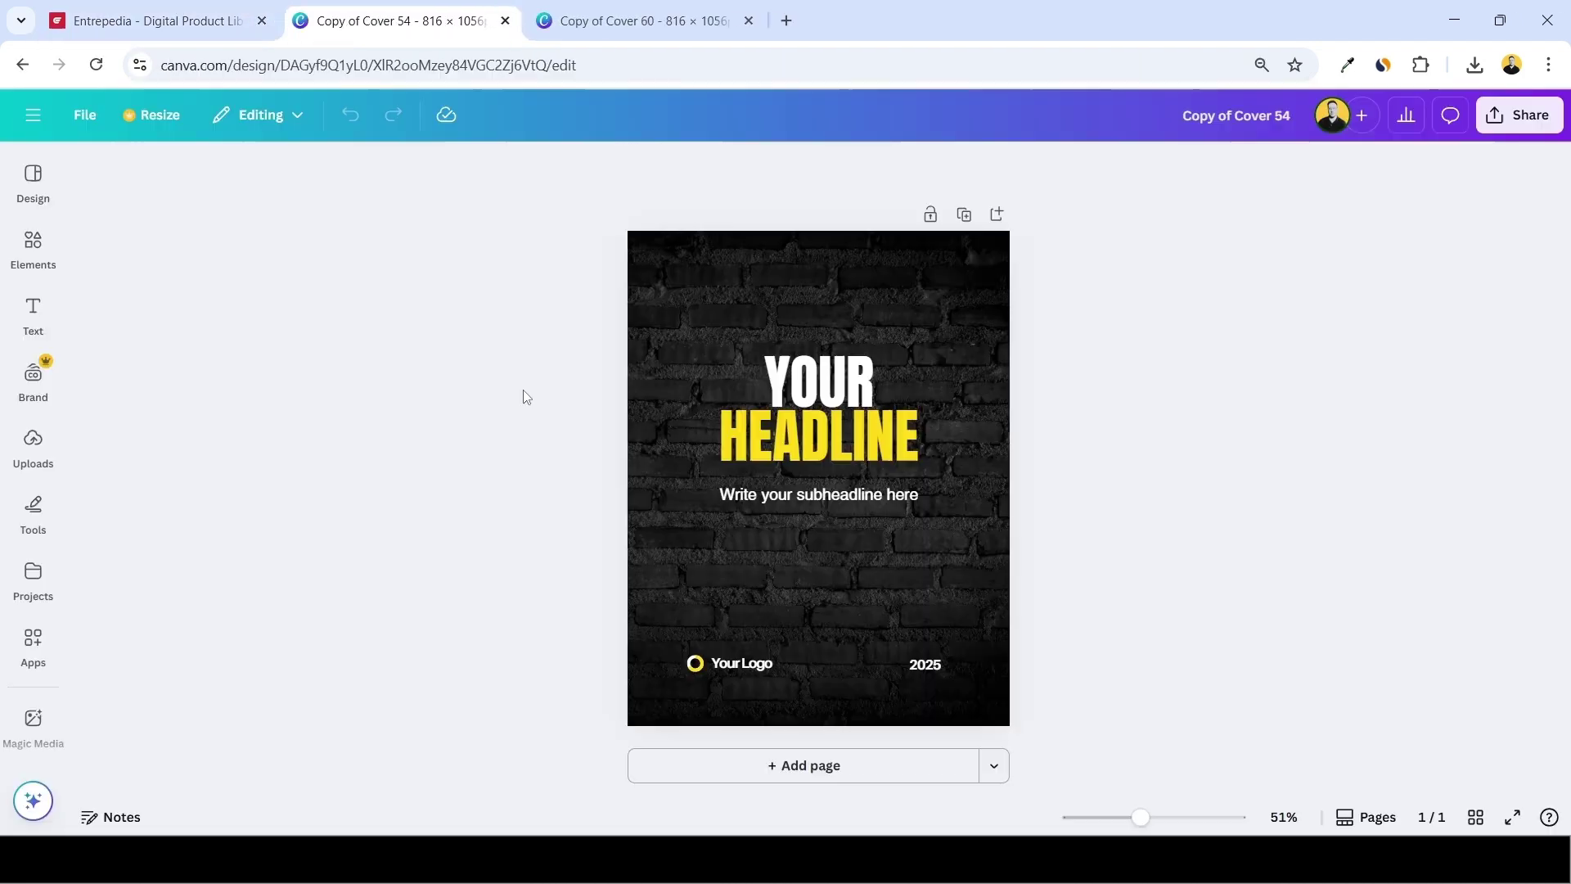
On the dark brick cover, shift the headline and subheadline to the left.
click(615, 20)
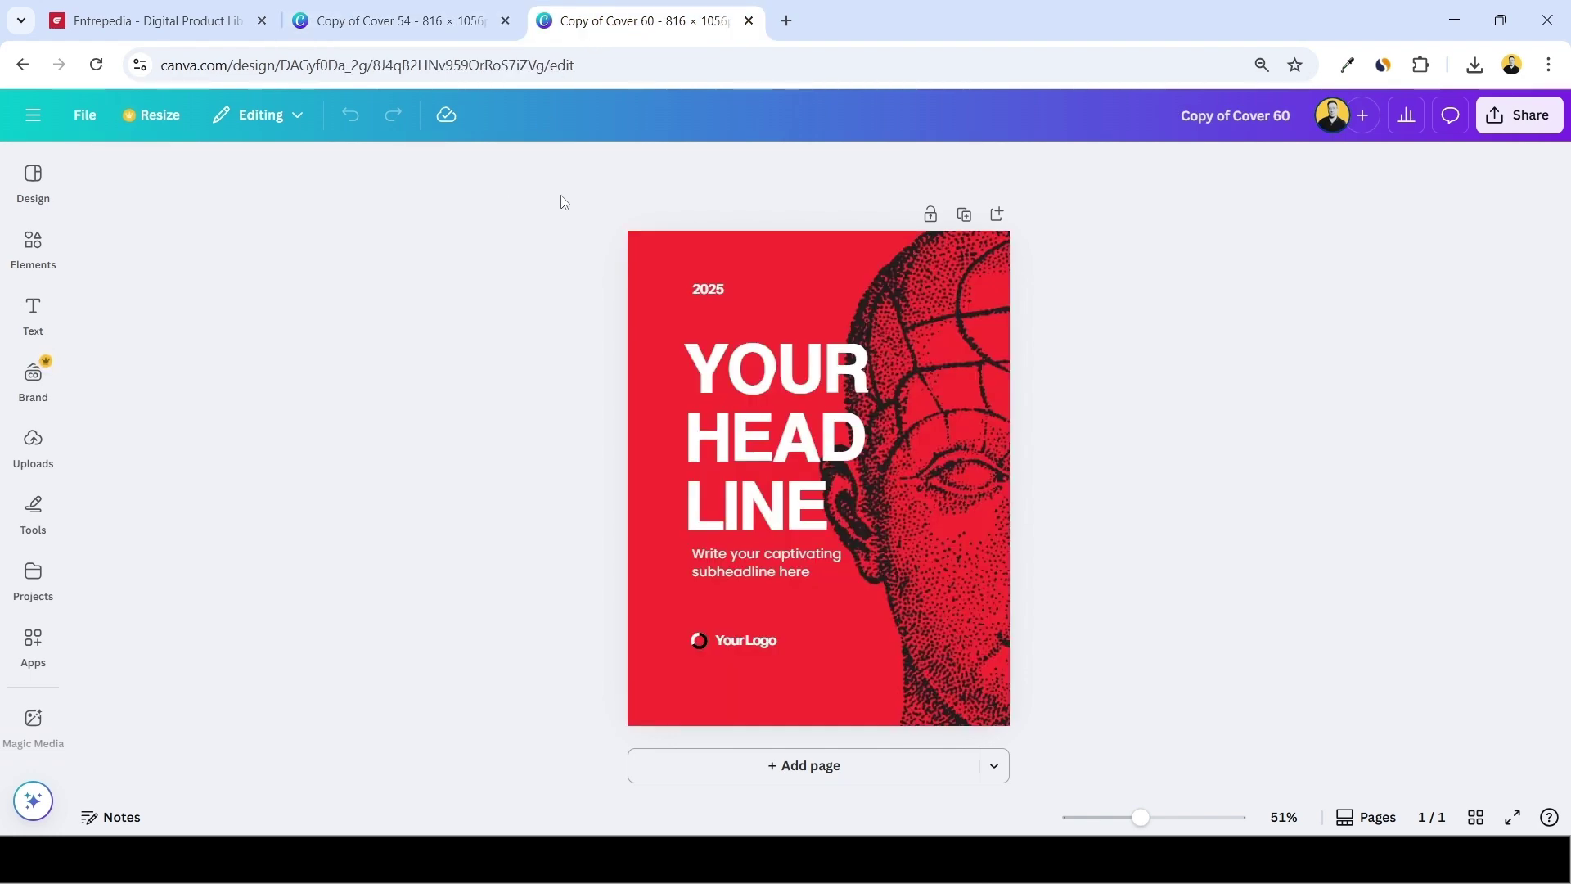
click(433, 23)
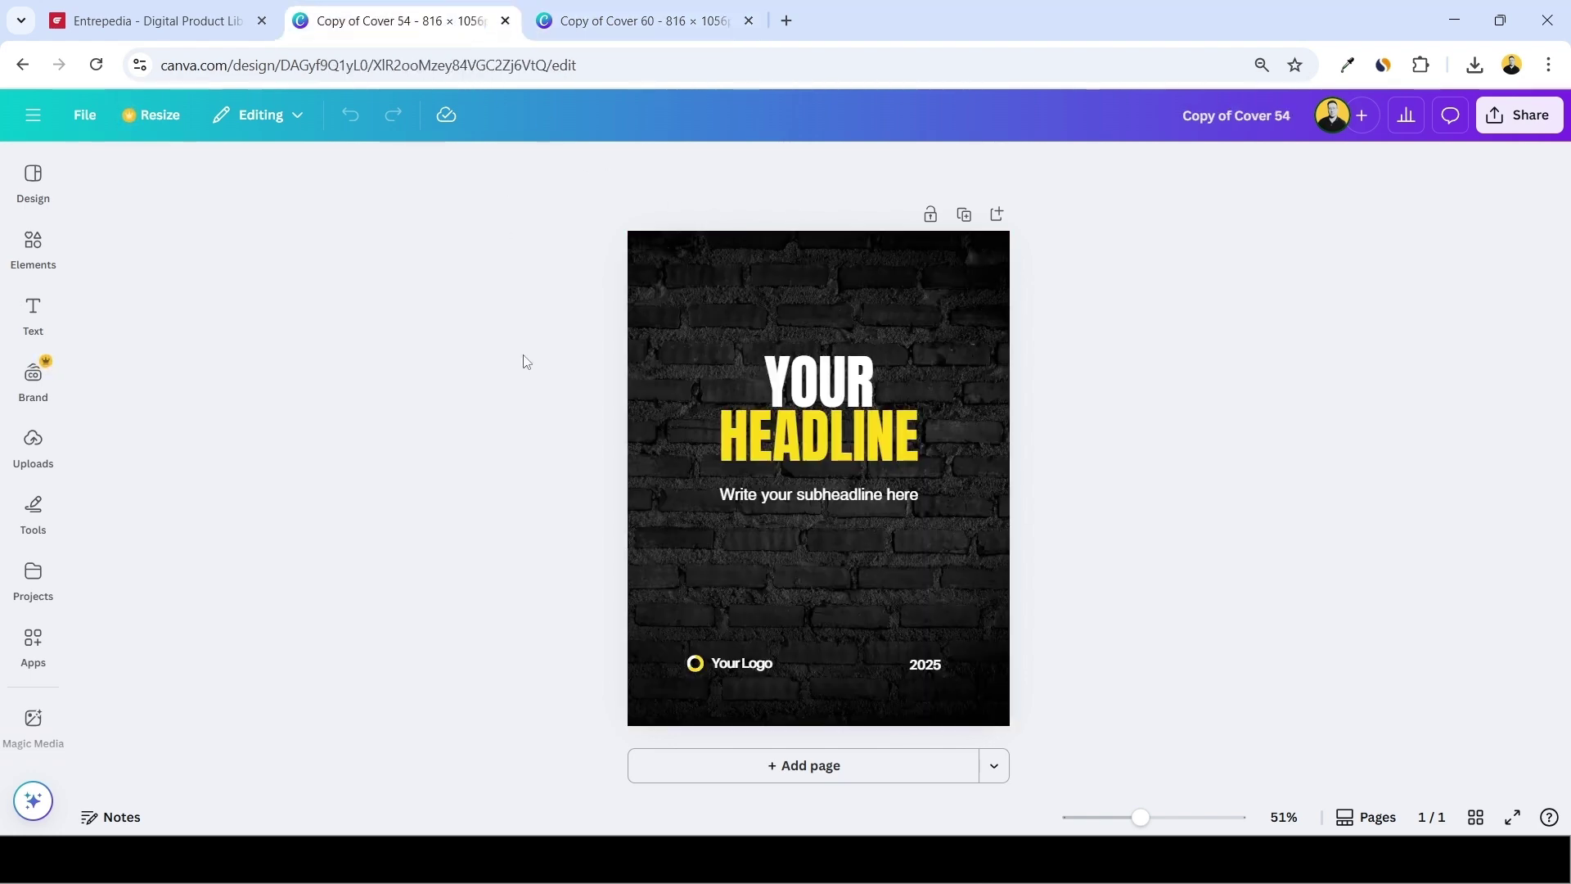
drag(834, 427, 774, 401)
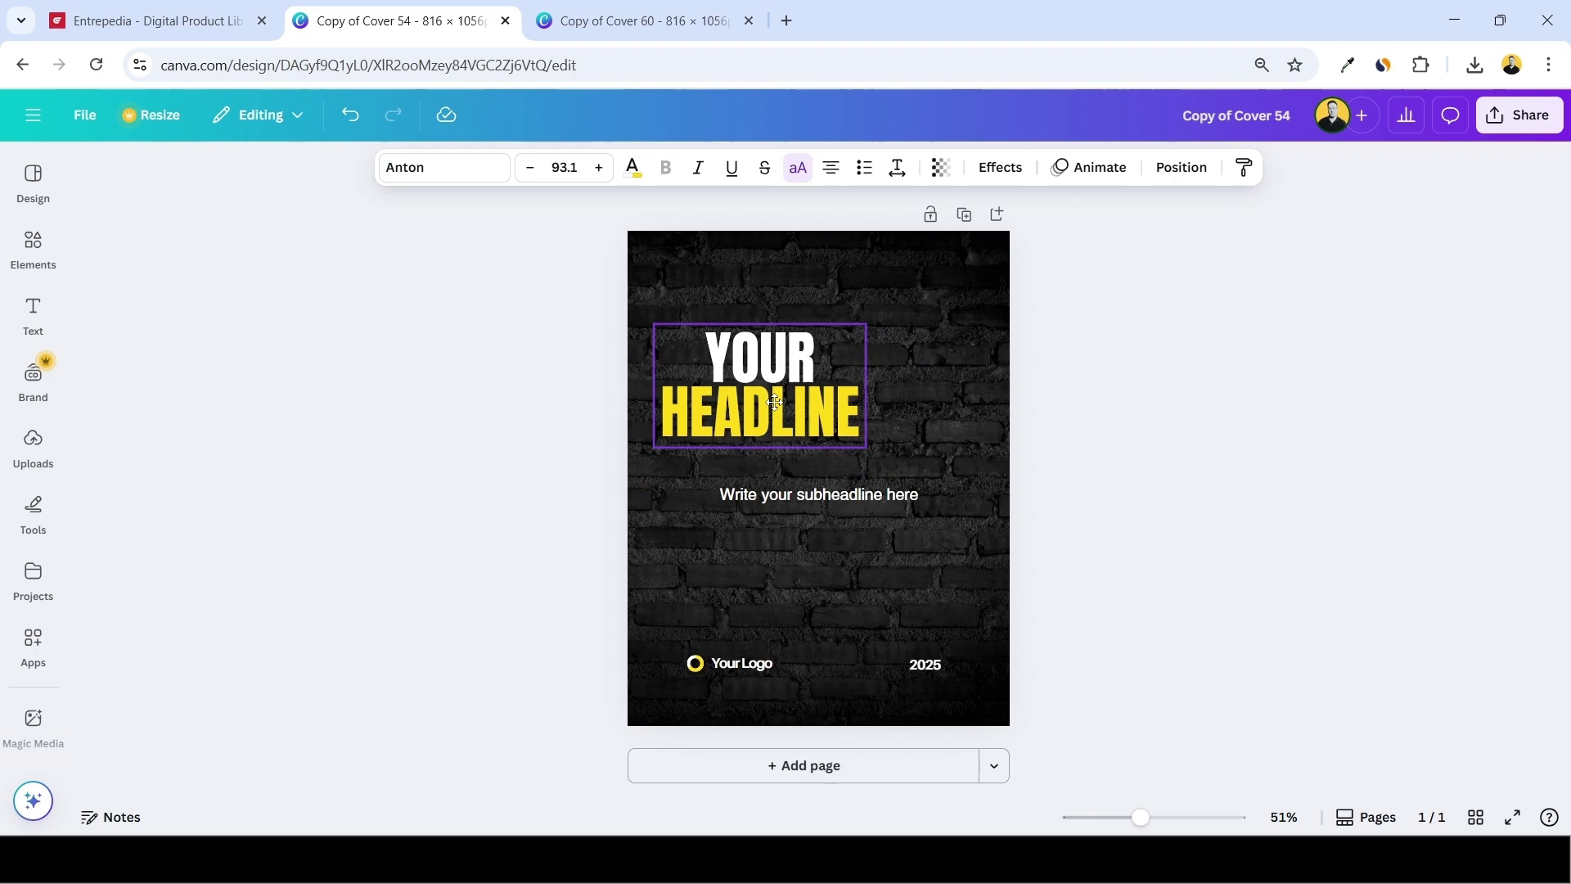
drag(758, 491, 699, 490)
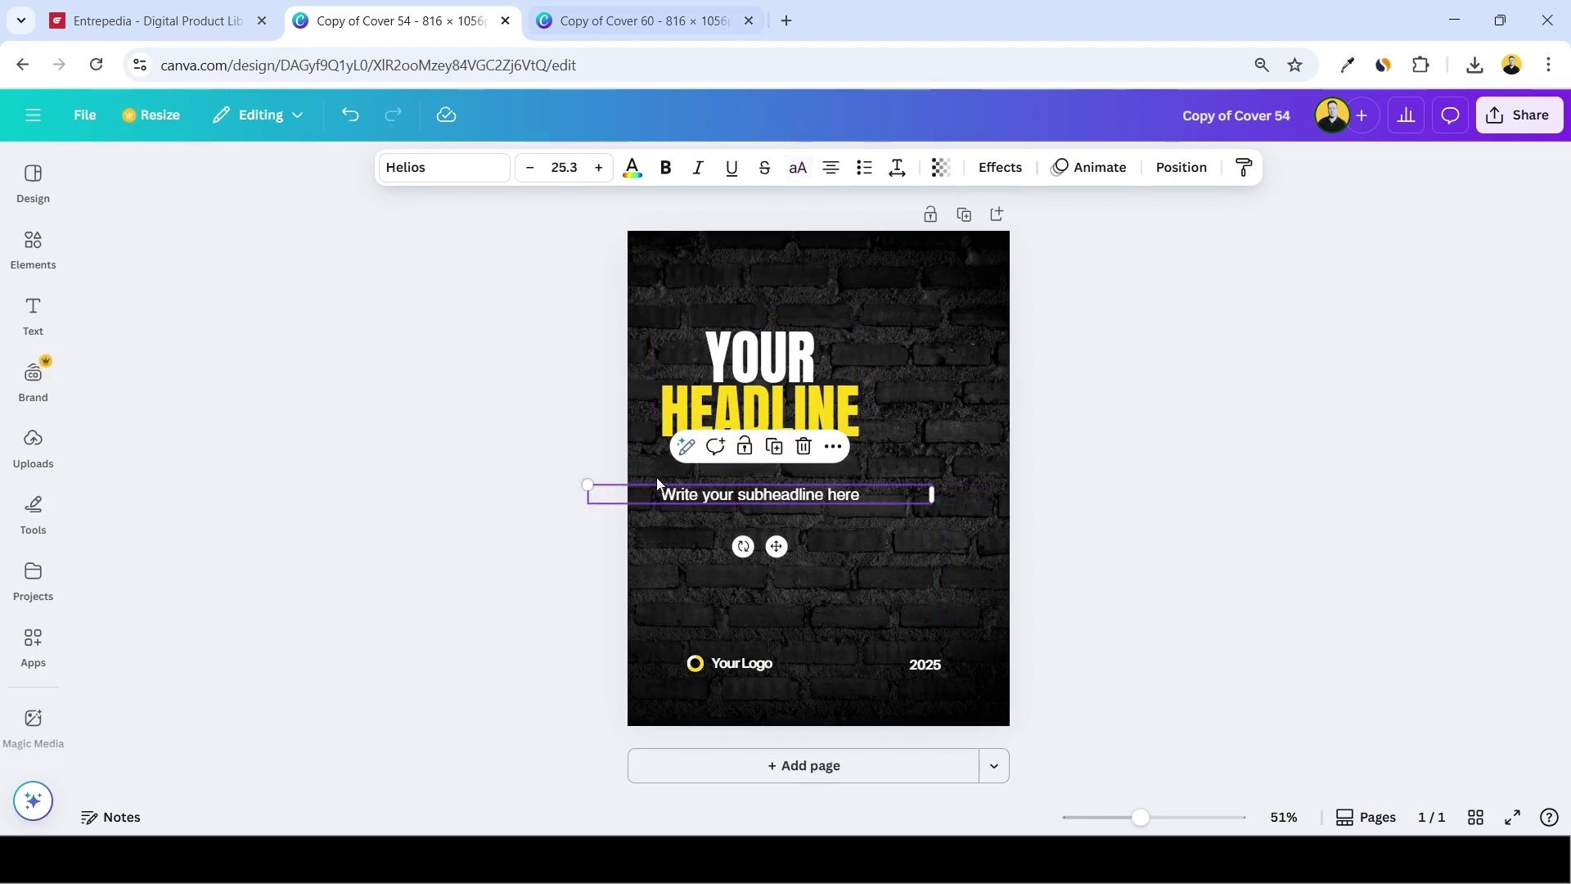
Copy the head image from the red Cover 60 onto the dark cover and recolour it yellow #ffd912.
click(624, 24)
click(980, 352)
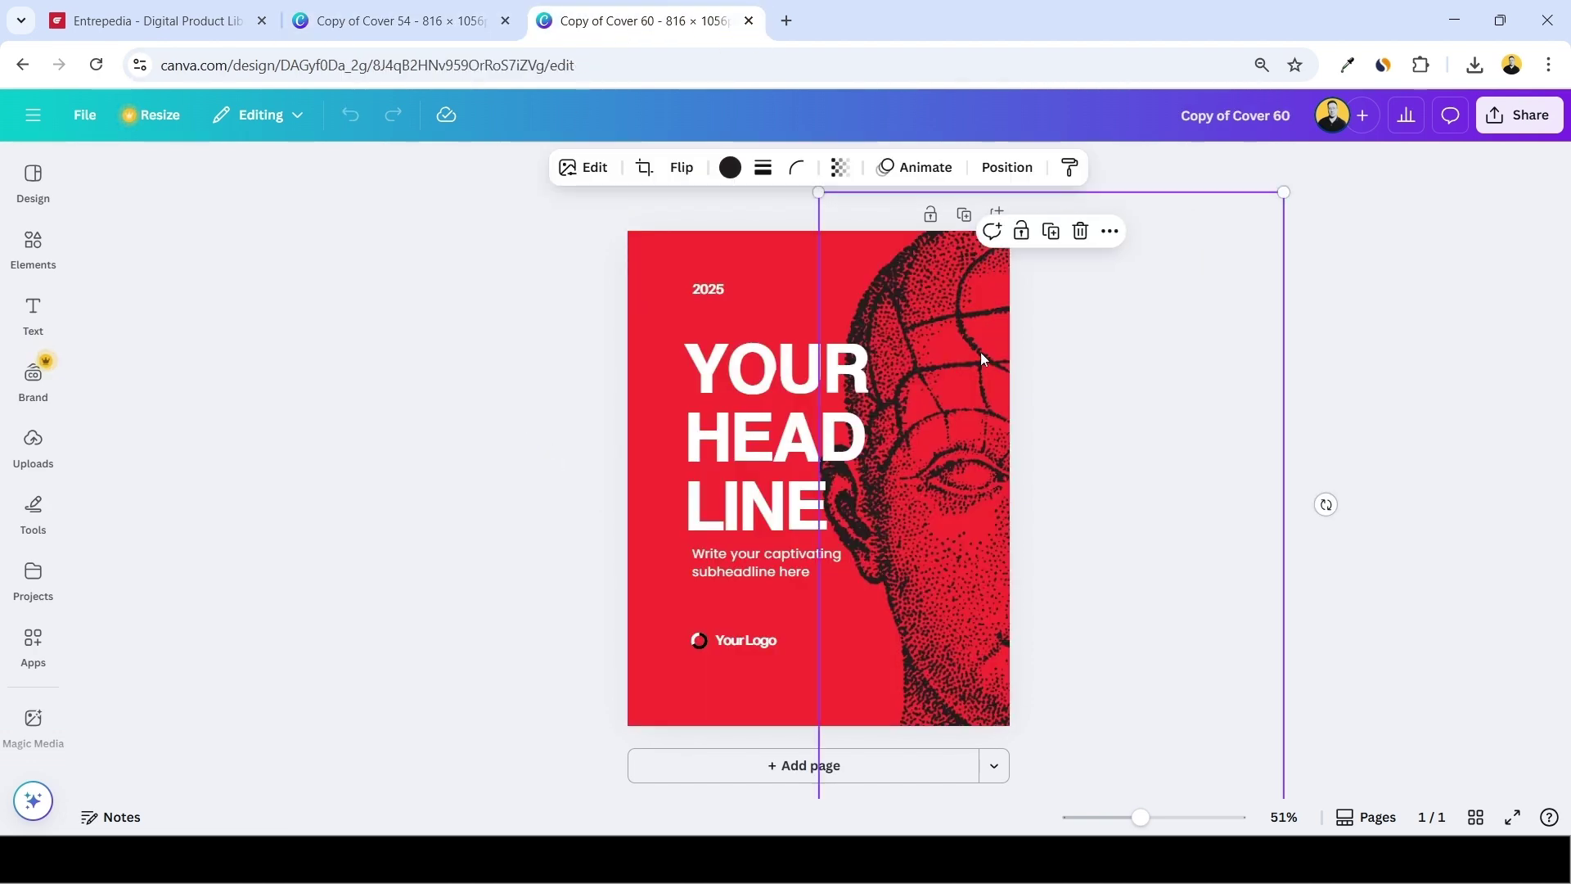
click(401, 21)
click(642, 20)
key(ctrl+shift+Tab)
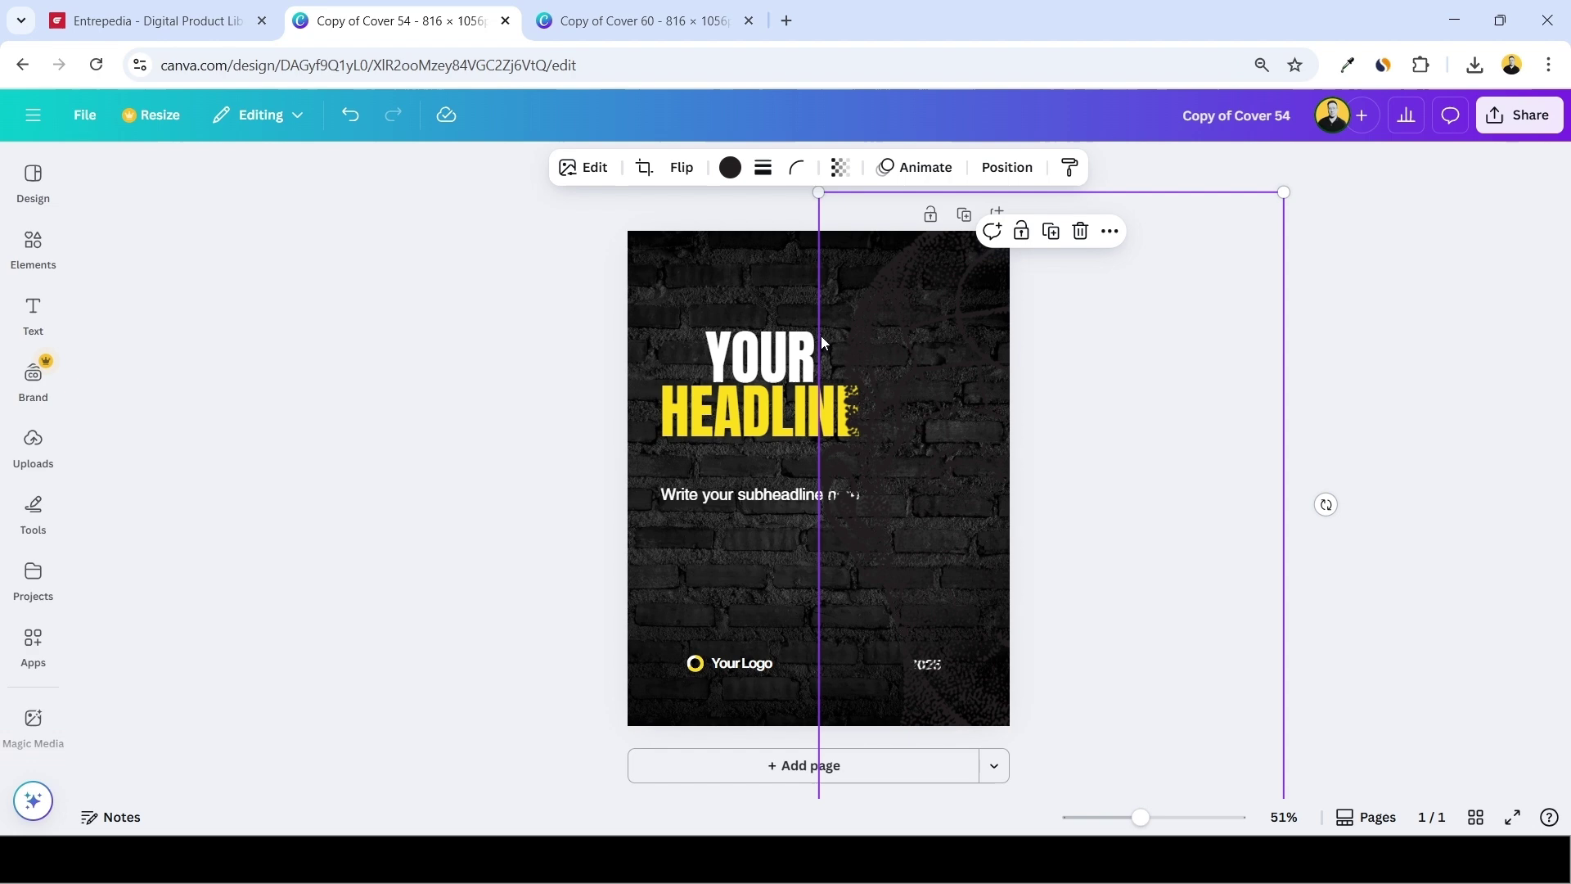
click(730, 166)
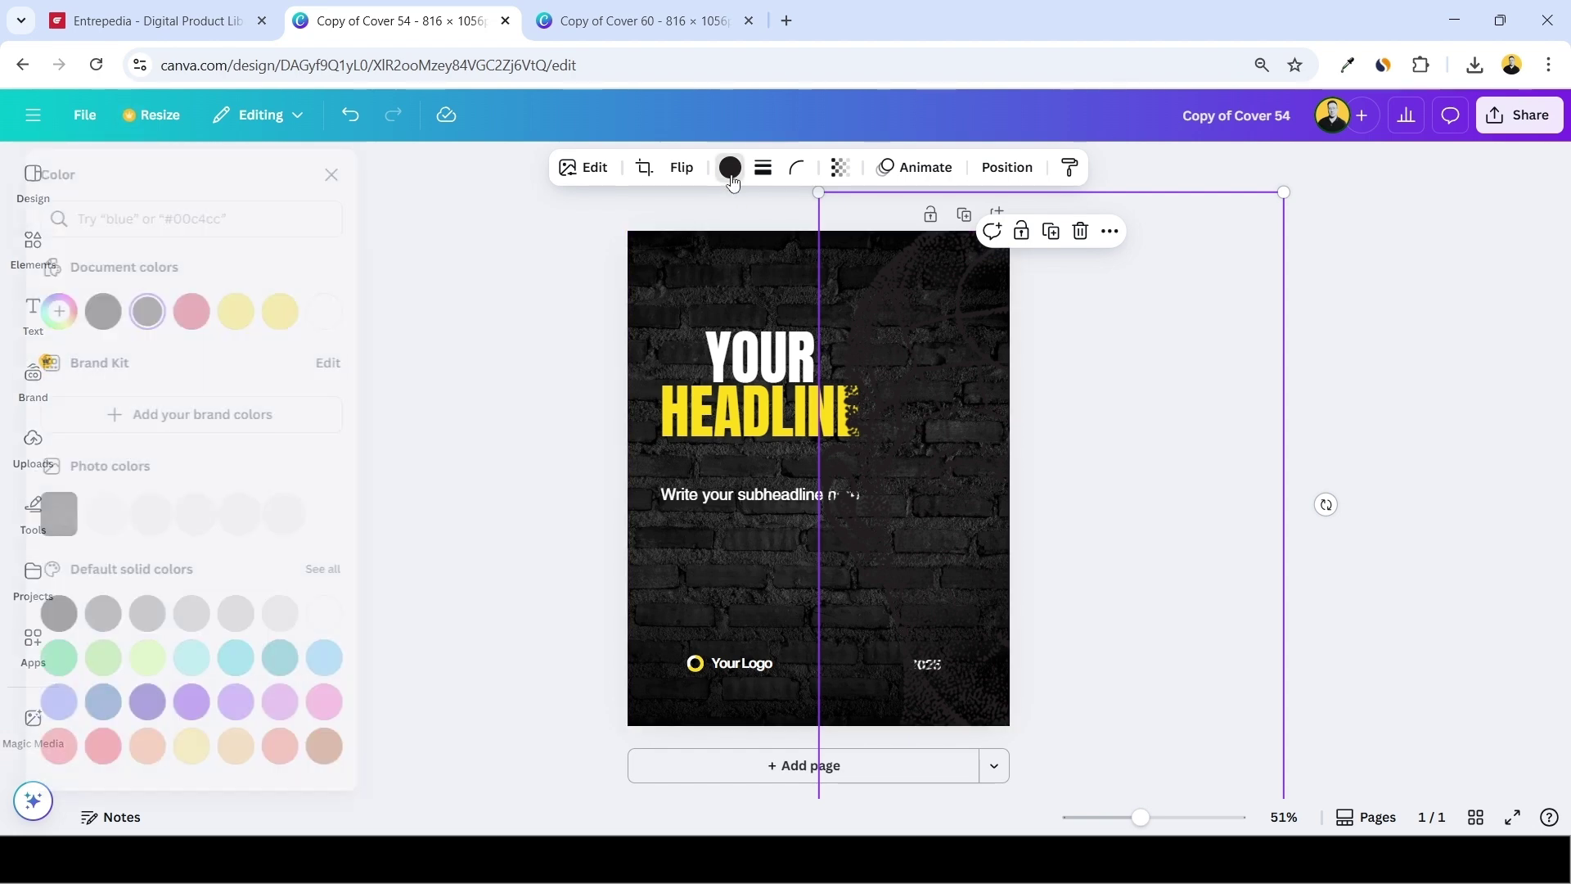
click(324, 324)
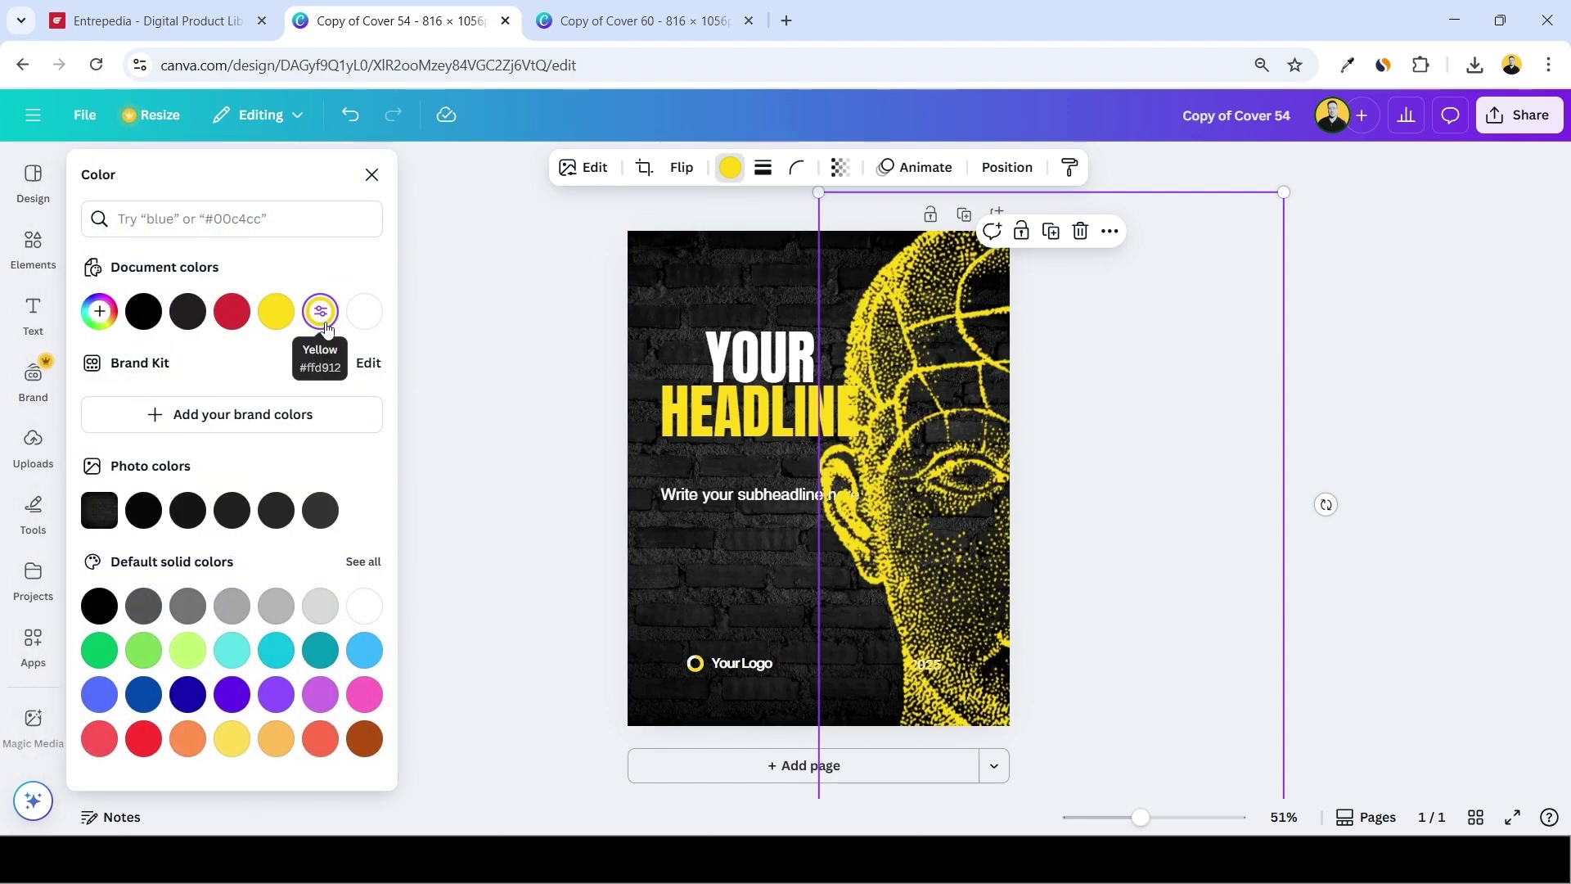
Shrink the yellow head image and position it to fill the cover's right side.
drag(817, 190, 851, 238)
drag(975, 454, 931, 431)
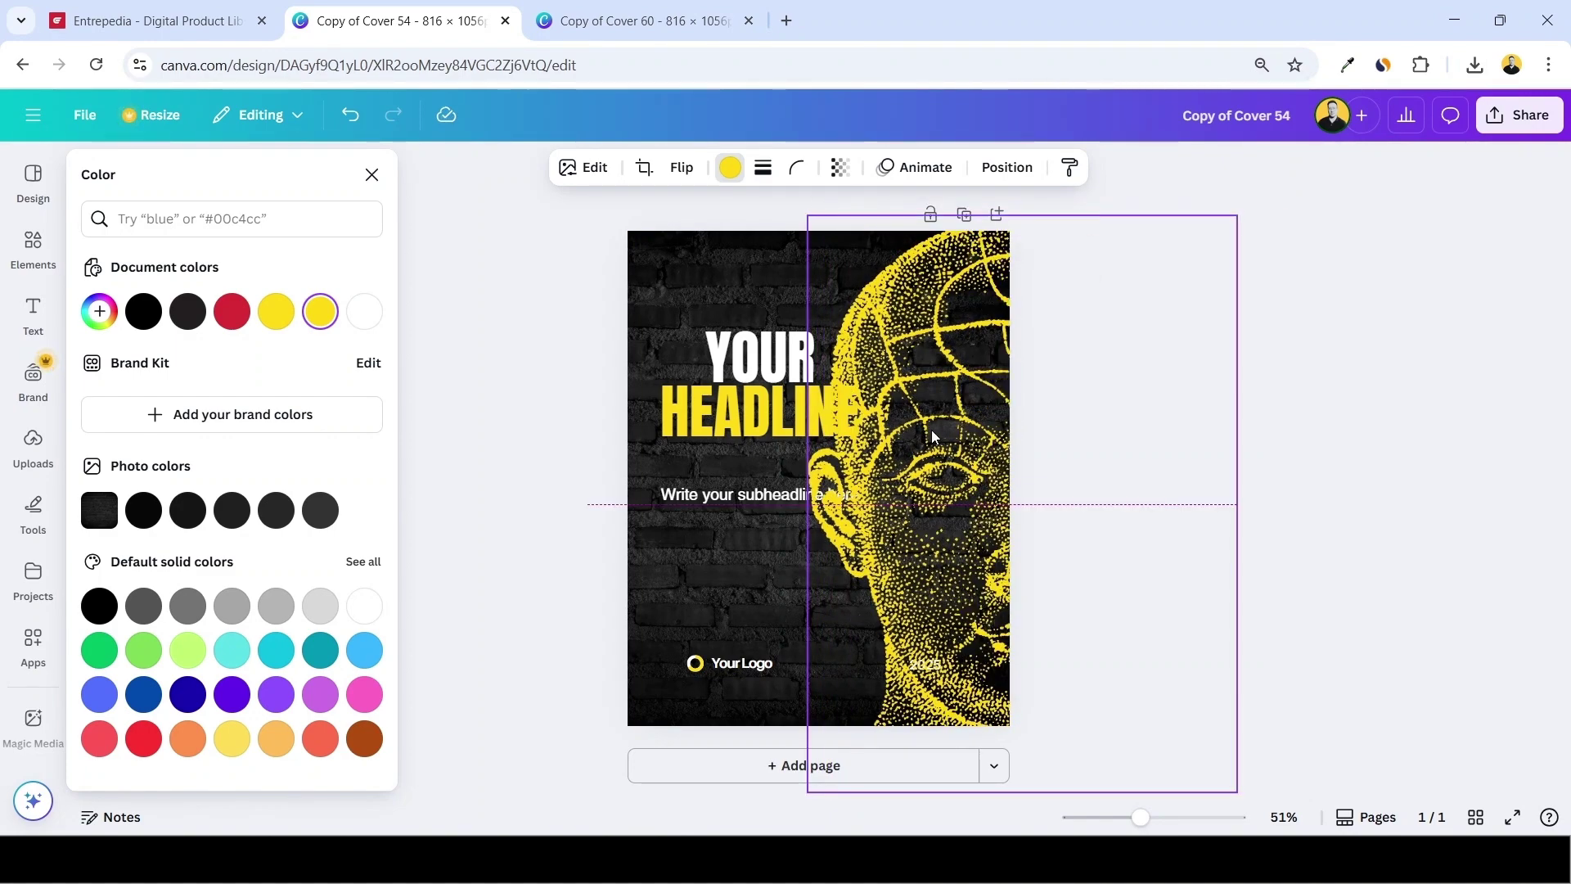
click(739, 487)
click(148, 20)
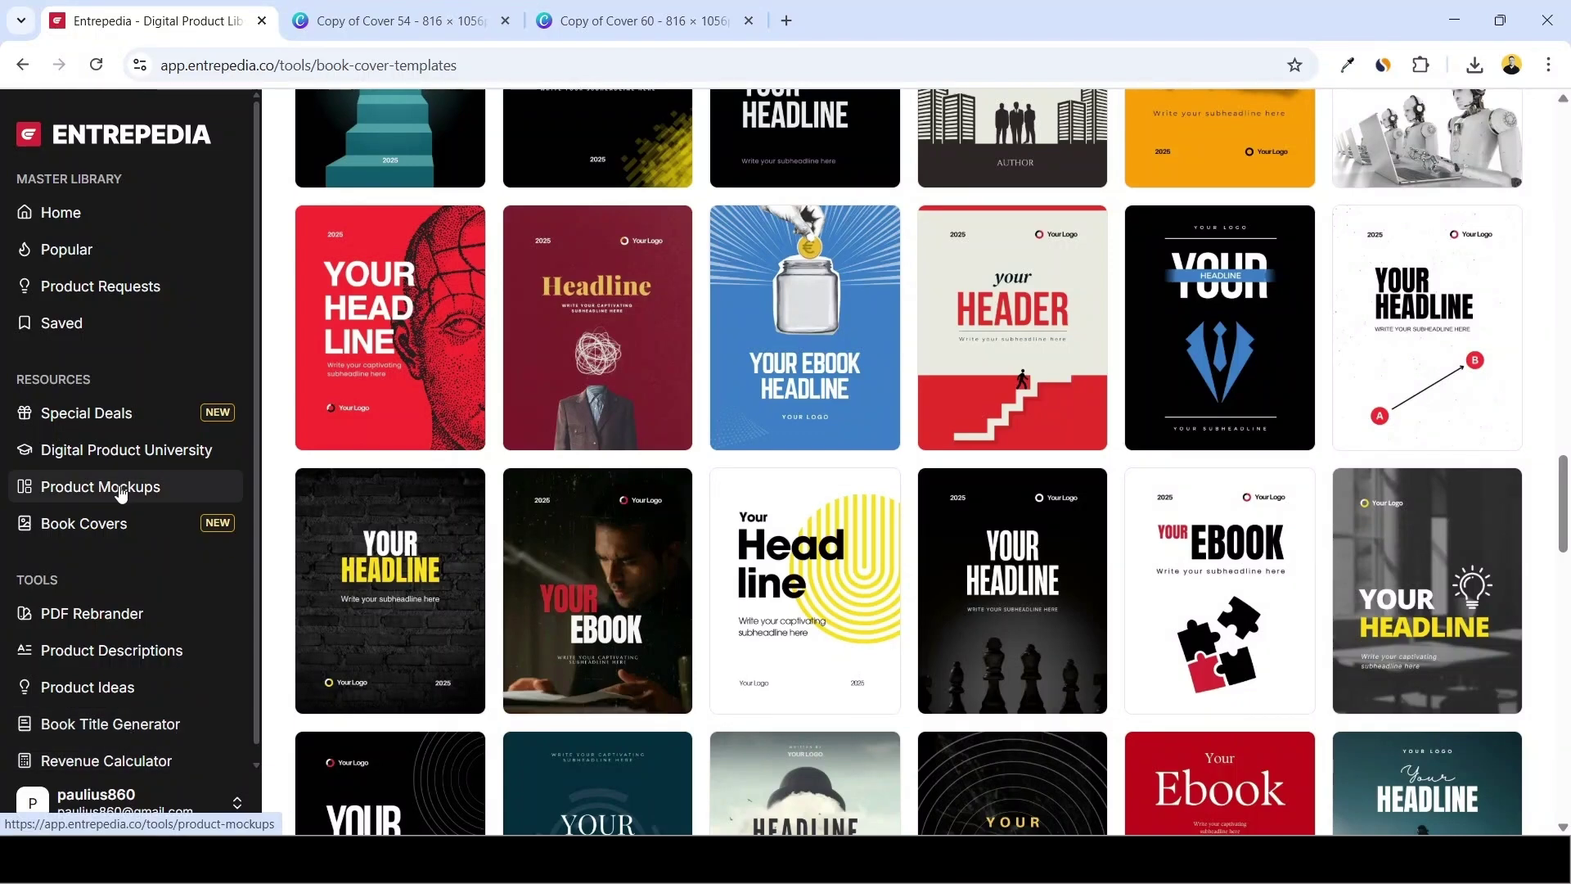
Replace the headline with 'BREAK THE STRESS CYCLE', widen its line spacing and left-align it.
click(360, 10)
text(BREAK THE STRESS CYCLE)
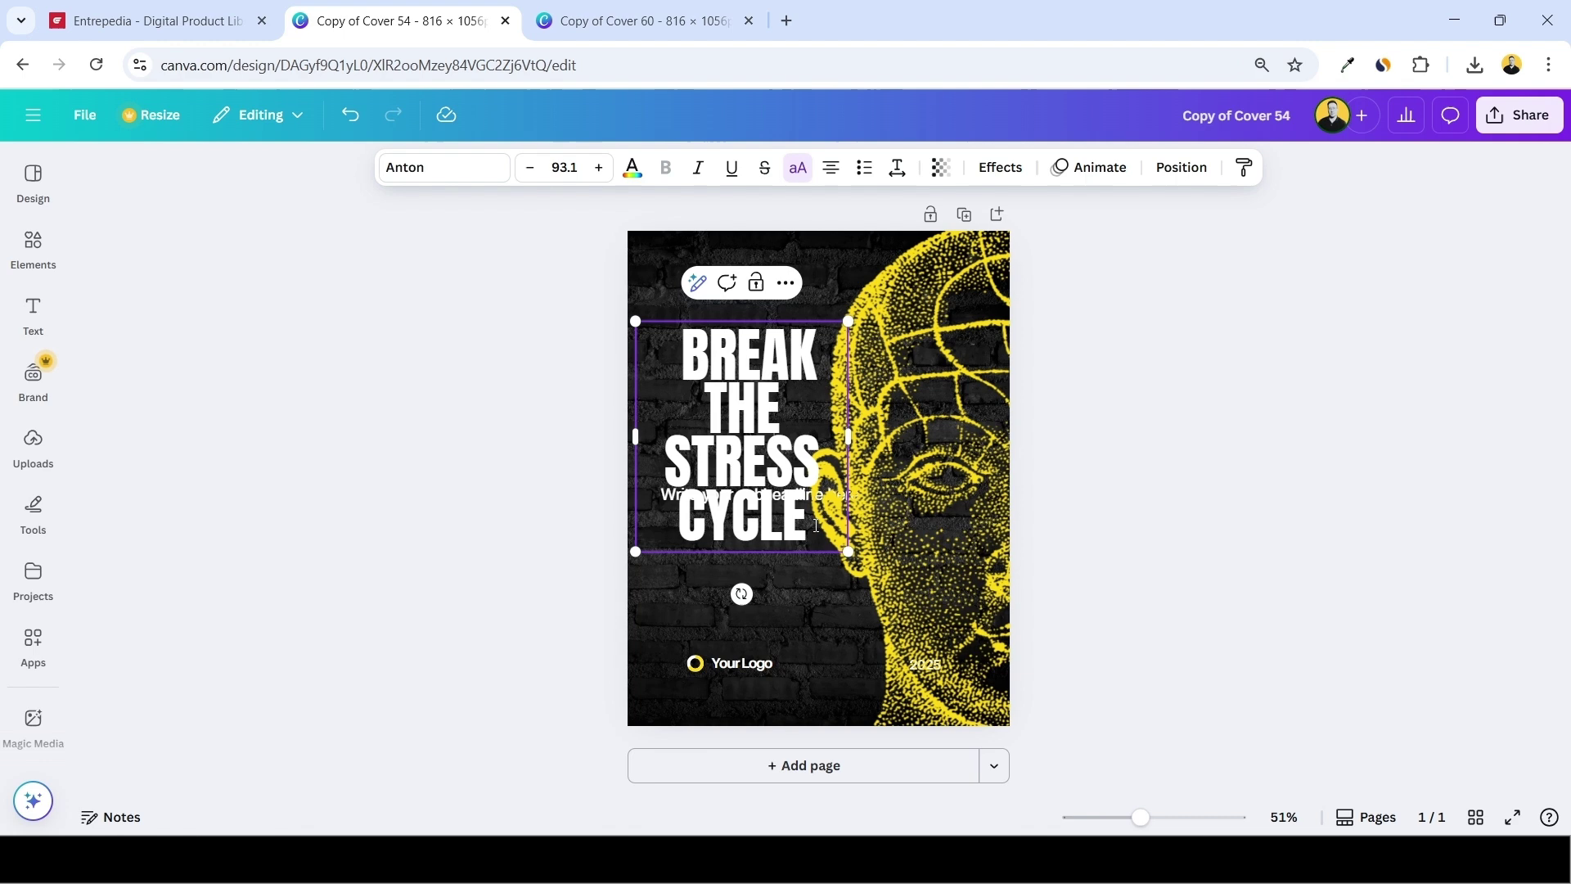
drag(816, 525, 740, 253)
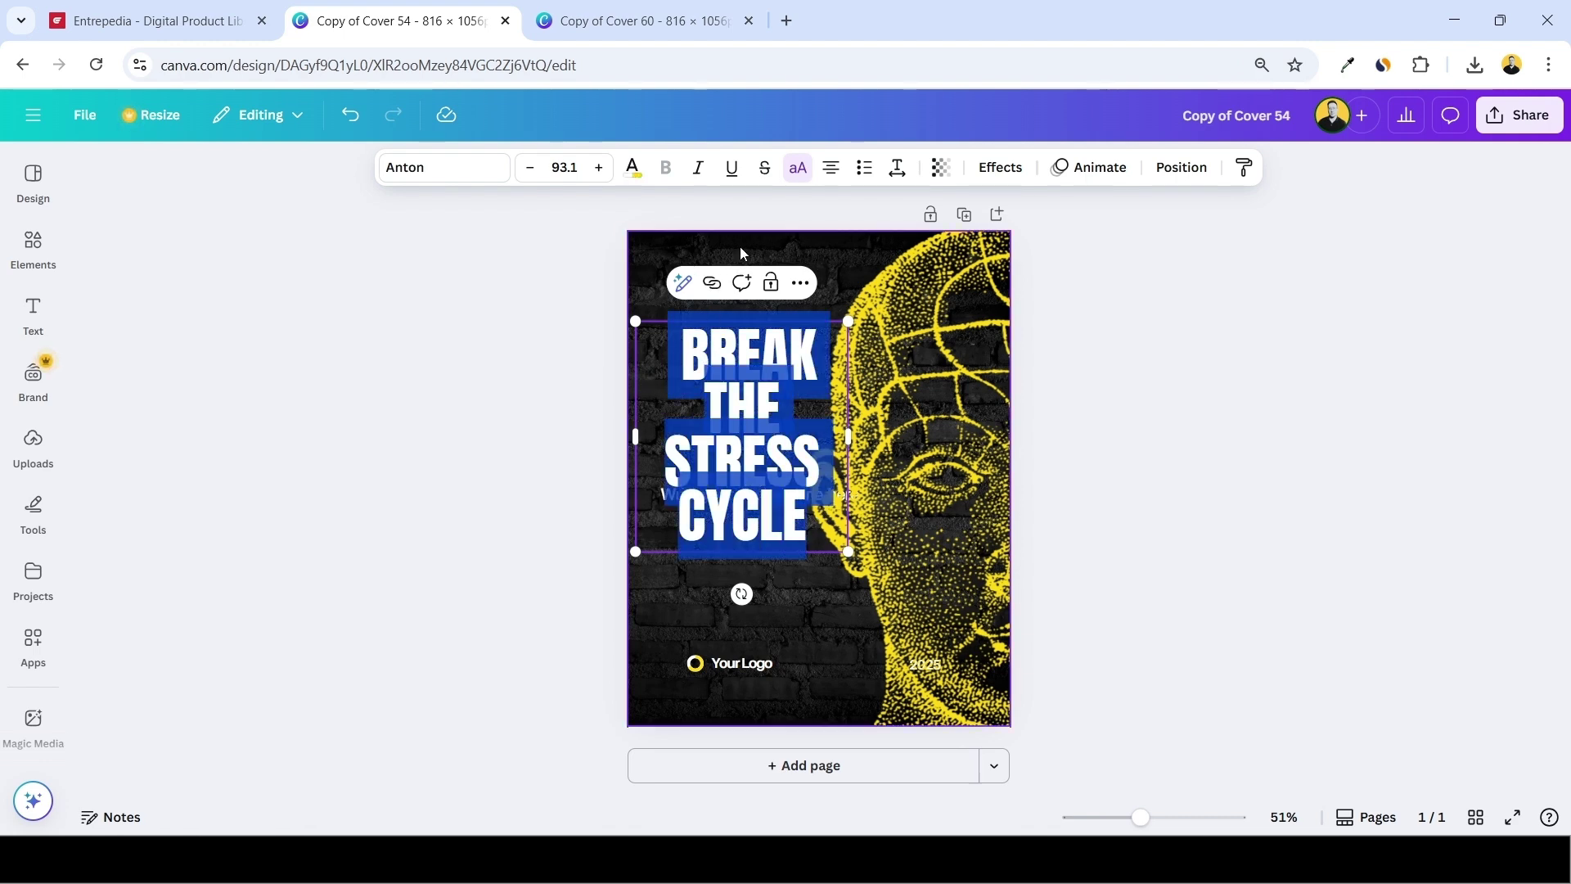
click(897, 168)
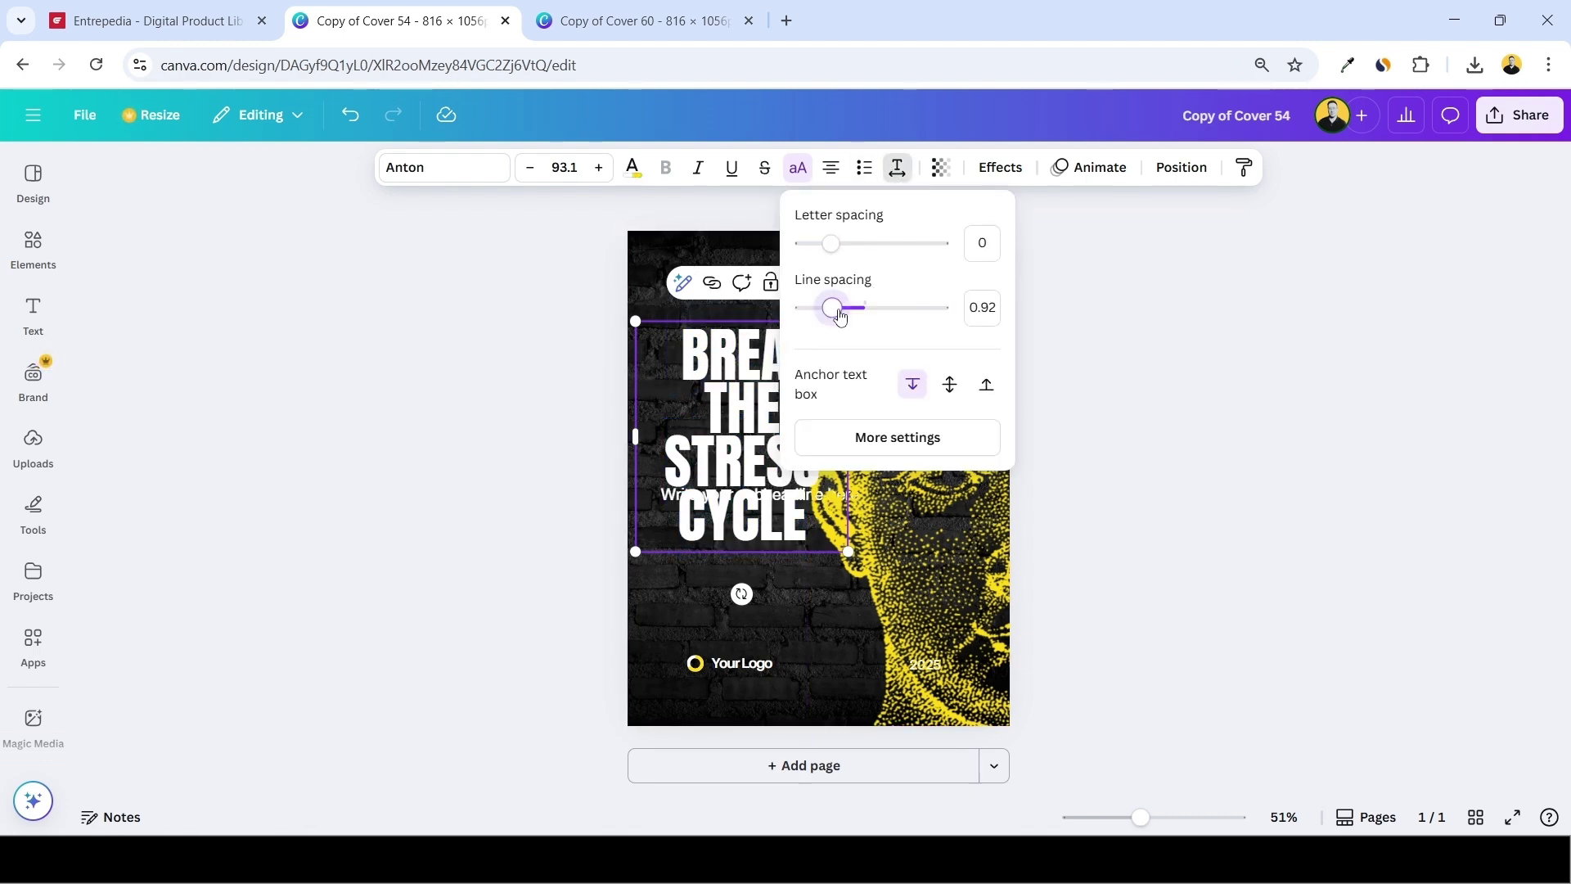
drag(839, 315, 845, 308)
click(896, 168)
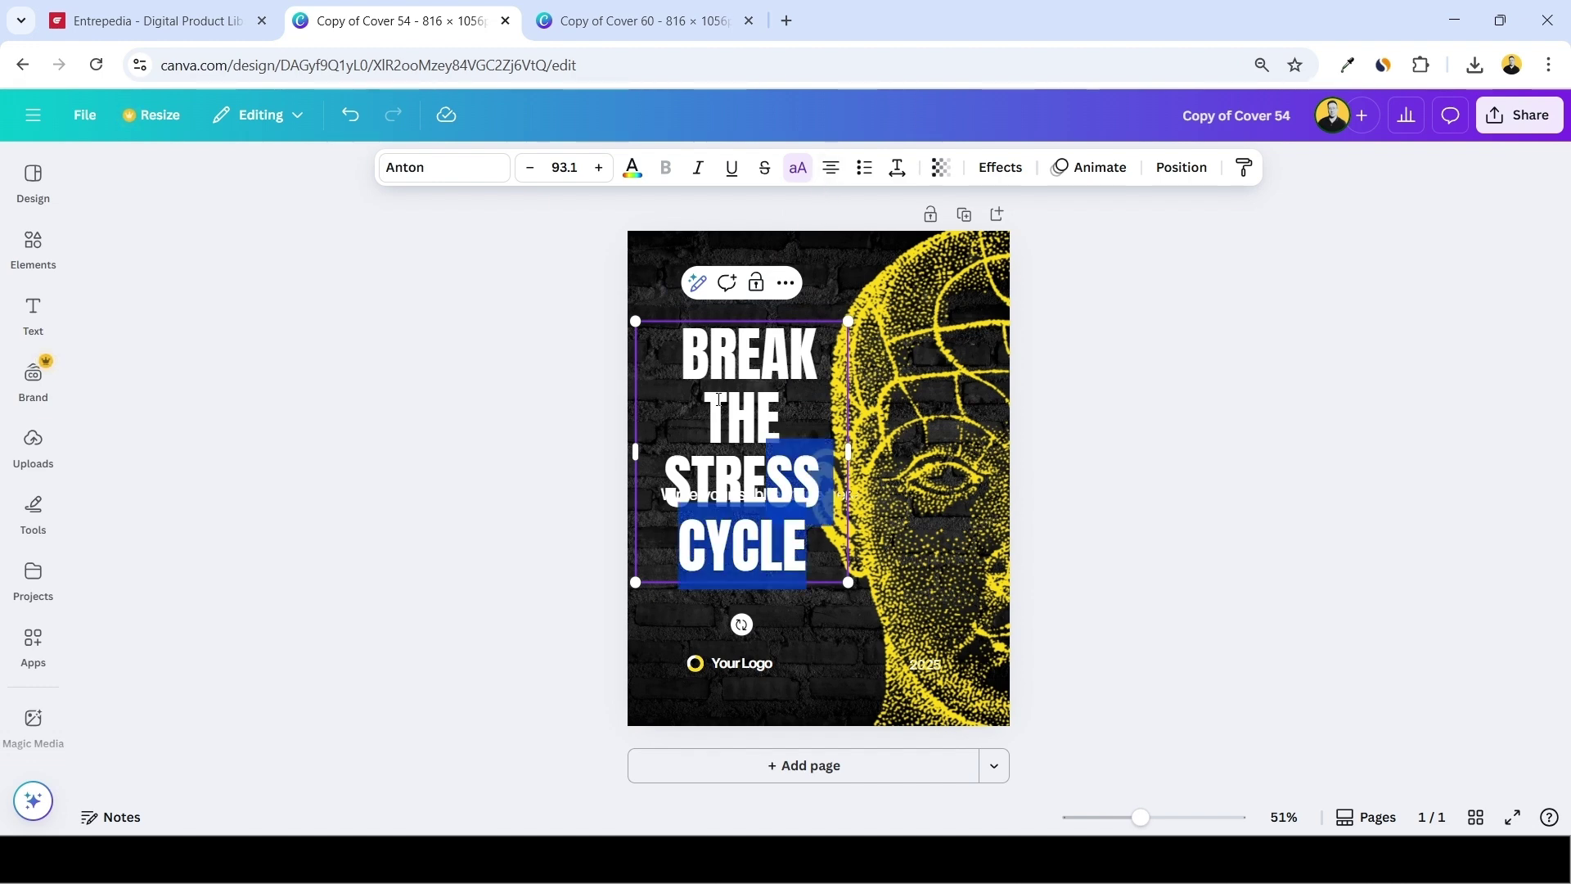
click(831, 166)
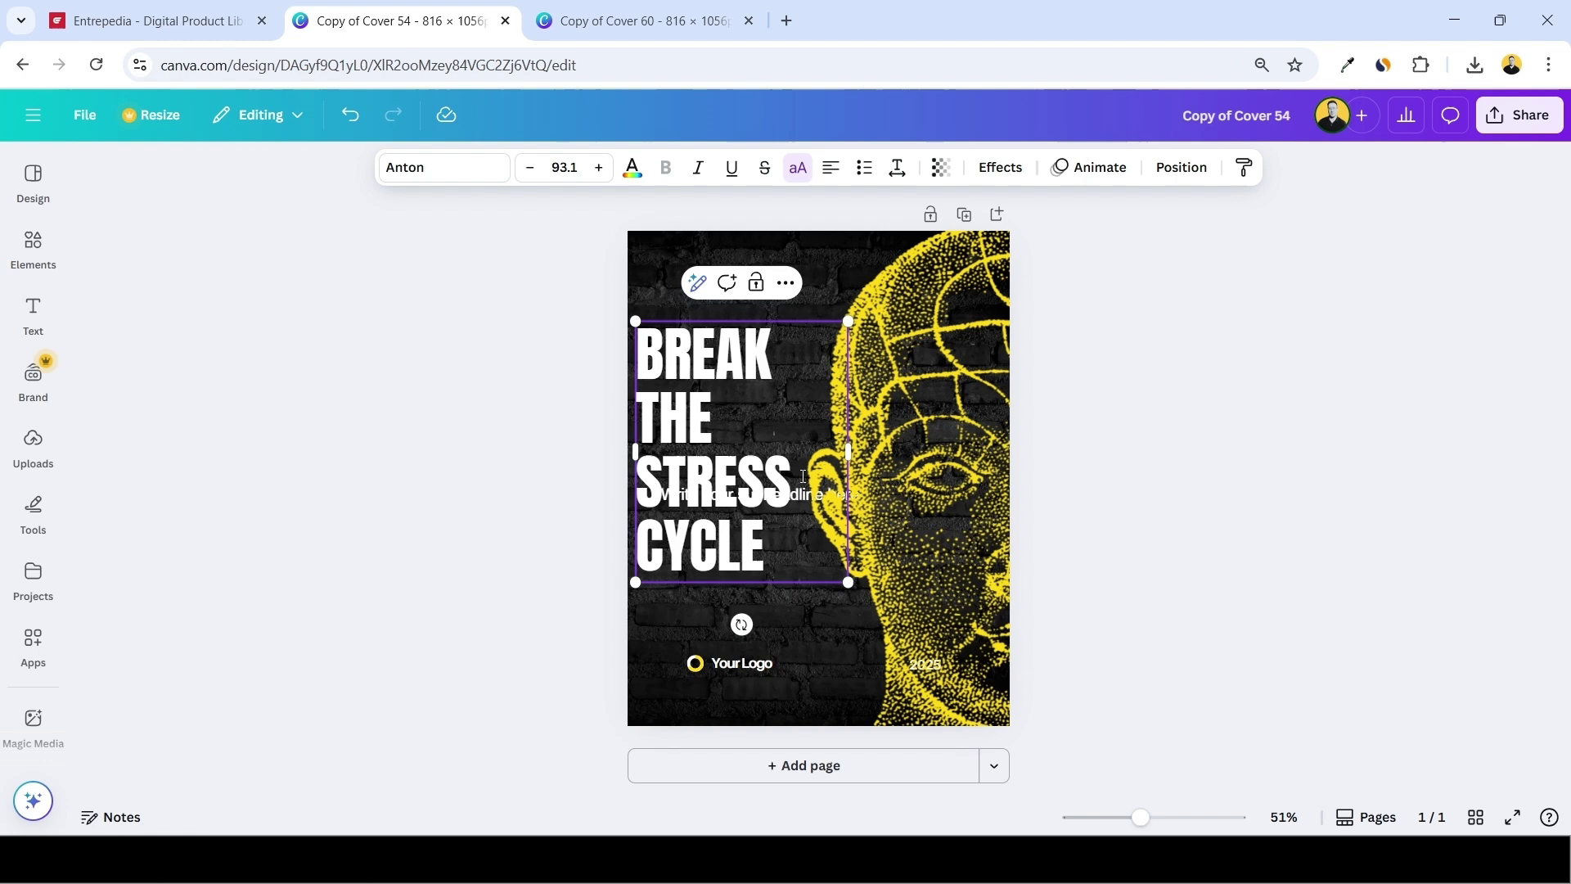
Colour the word STRESS in the headline yellow #feda15.
drag(797, 481, 638, 483)
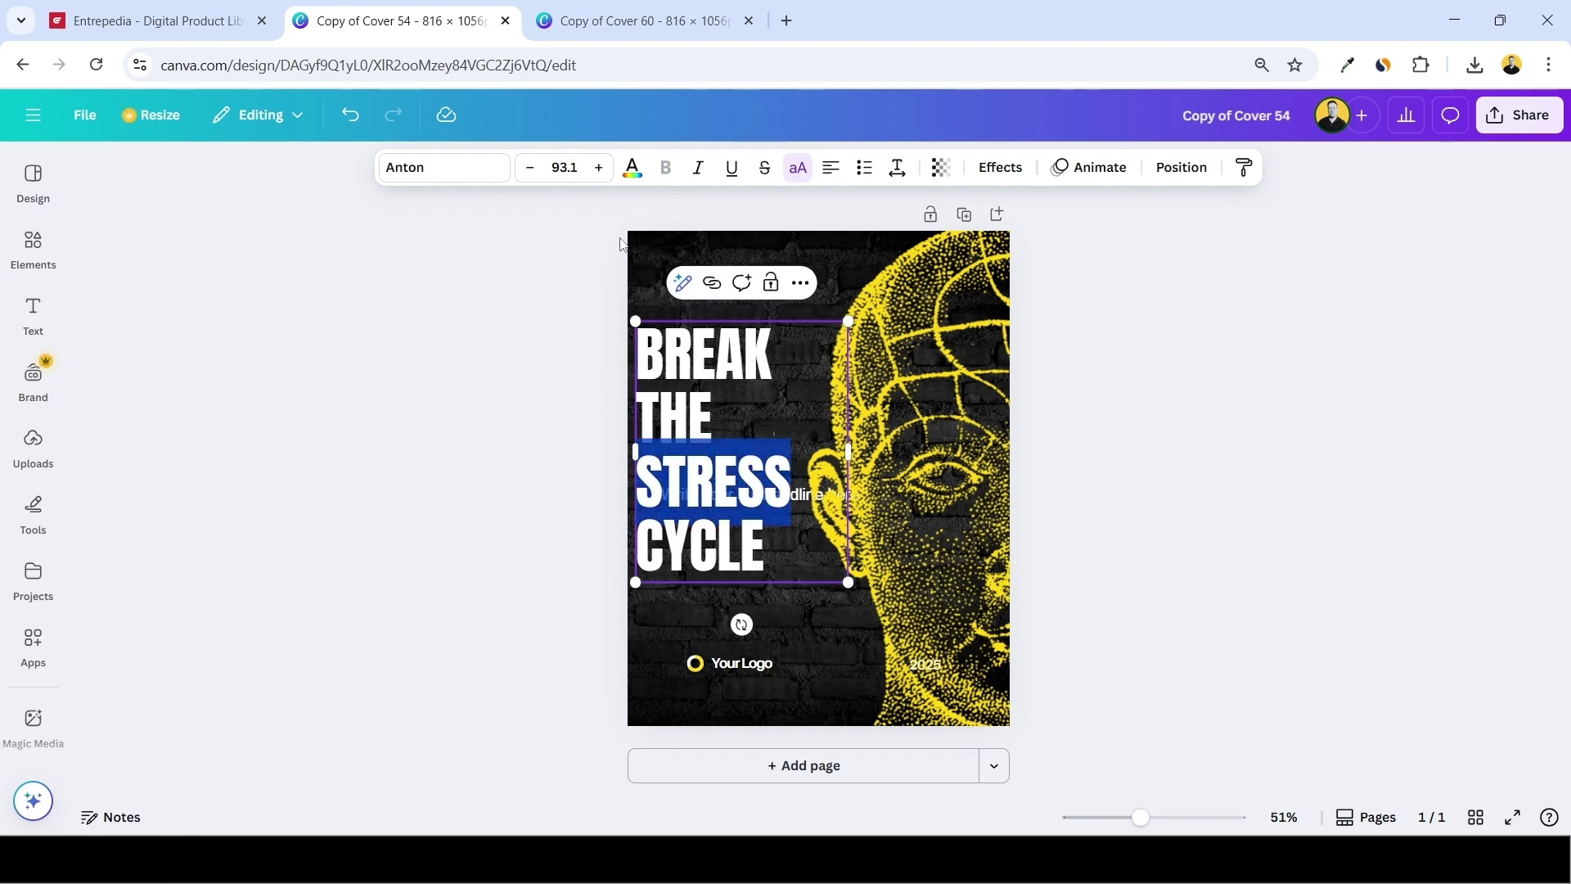
click(626, 178)
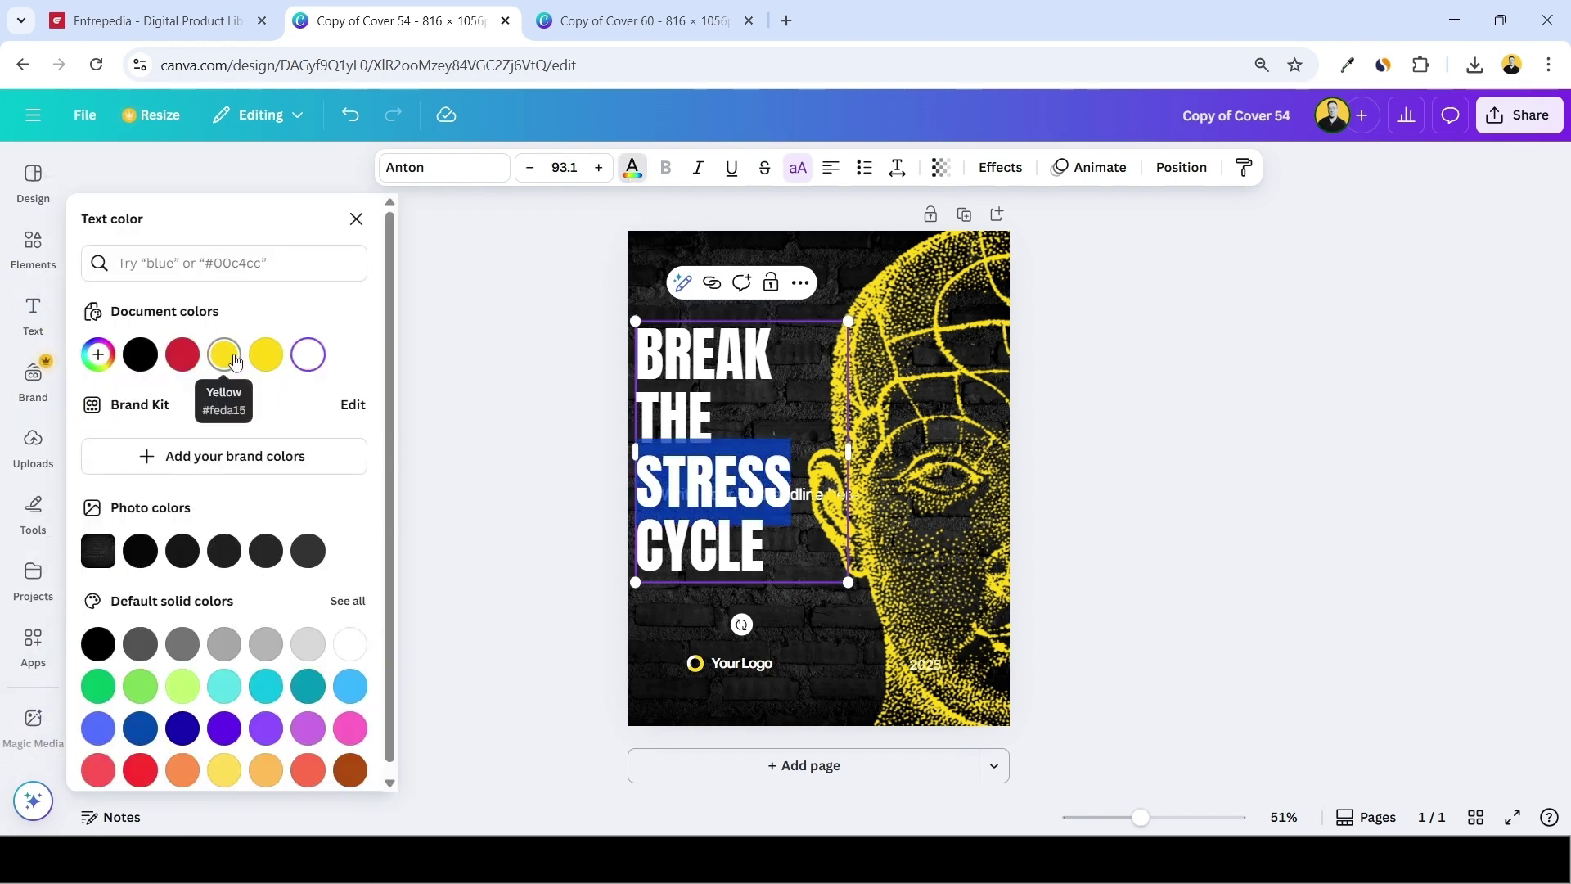
click(225, 355)
key(Escape)
key(Escape)
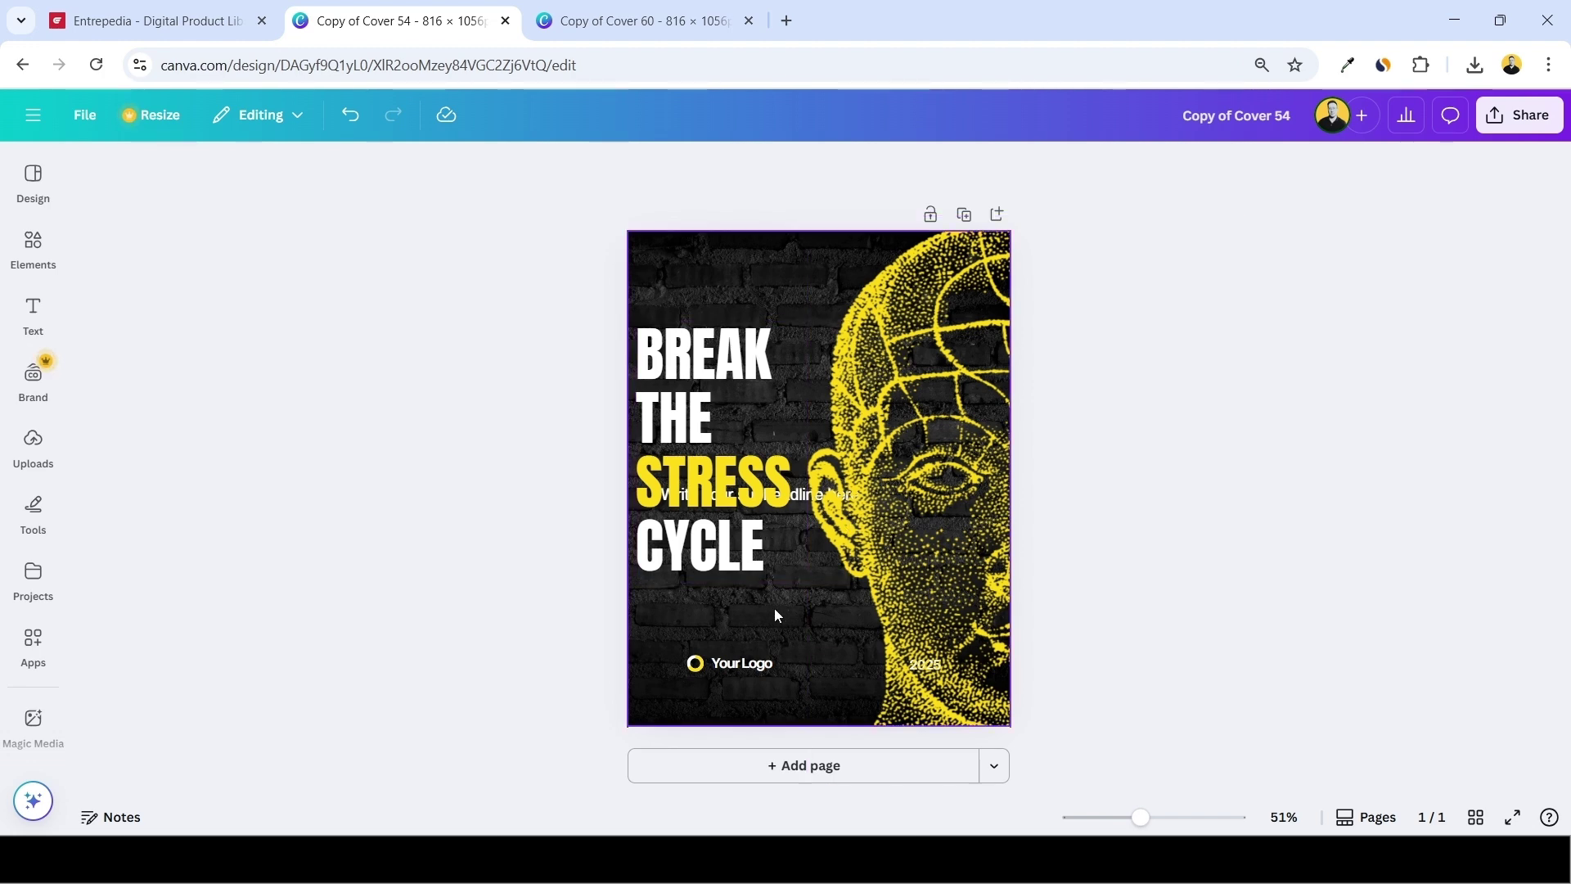
Move the headline left and the subheadline lower, and fade the face image to 71 transparency.
drag(758, 577, 789, 544)
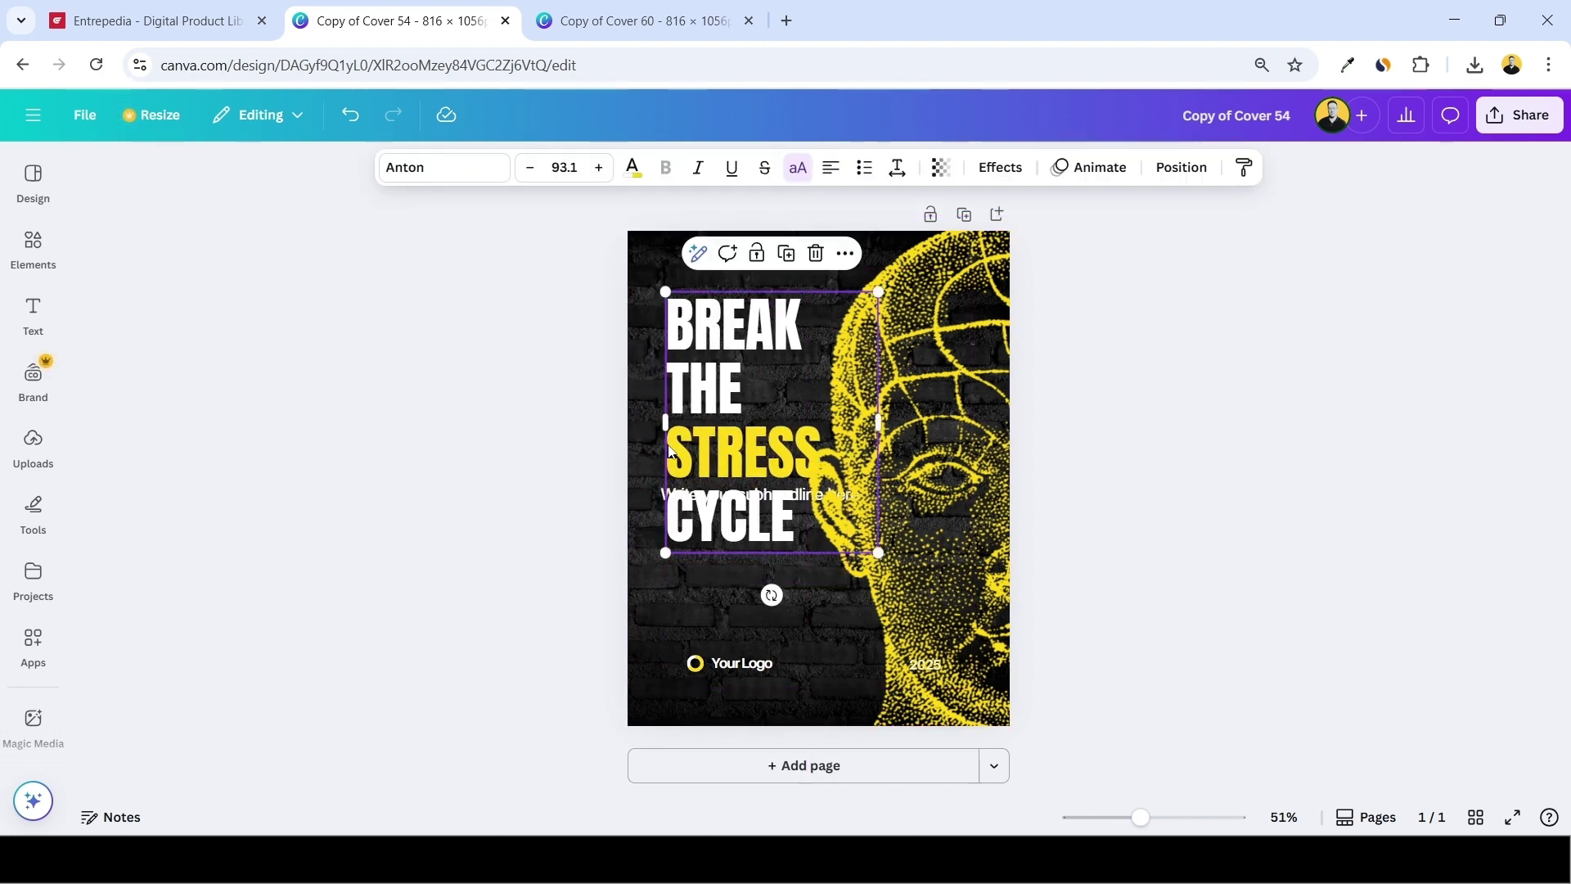
drag(658, 496, 682, 630)
drag(791, 397, 709, 401)
click(949, 460)
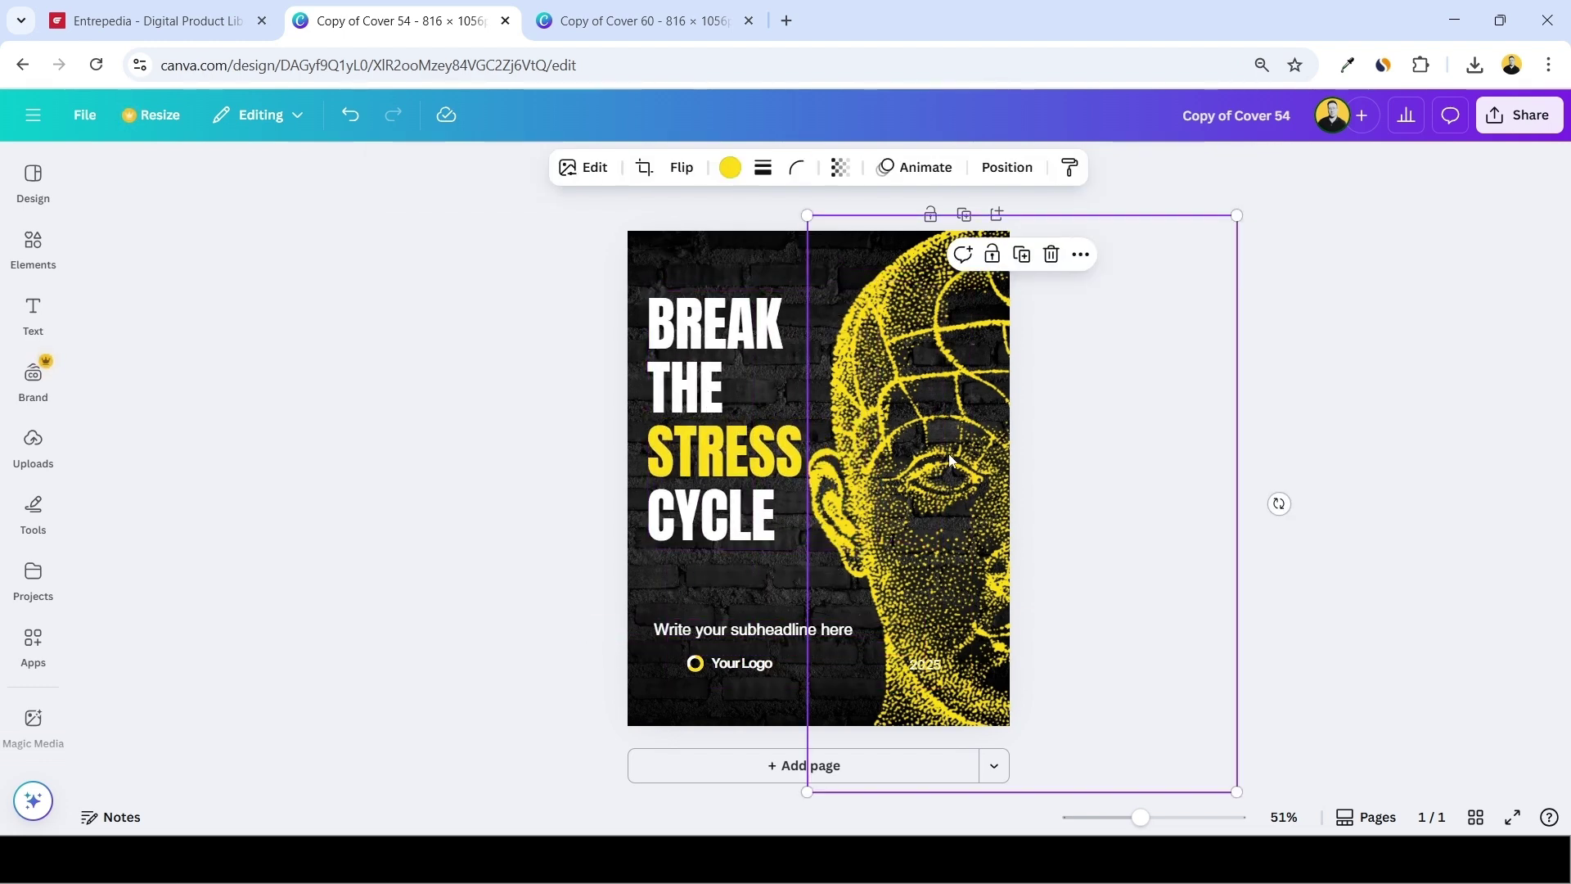
click(837, 172)
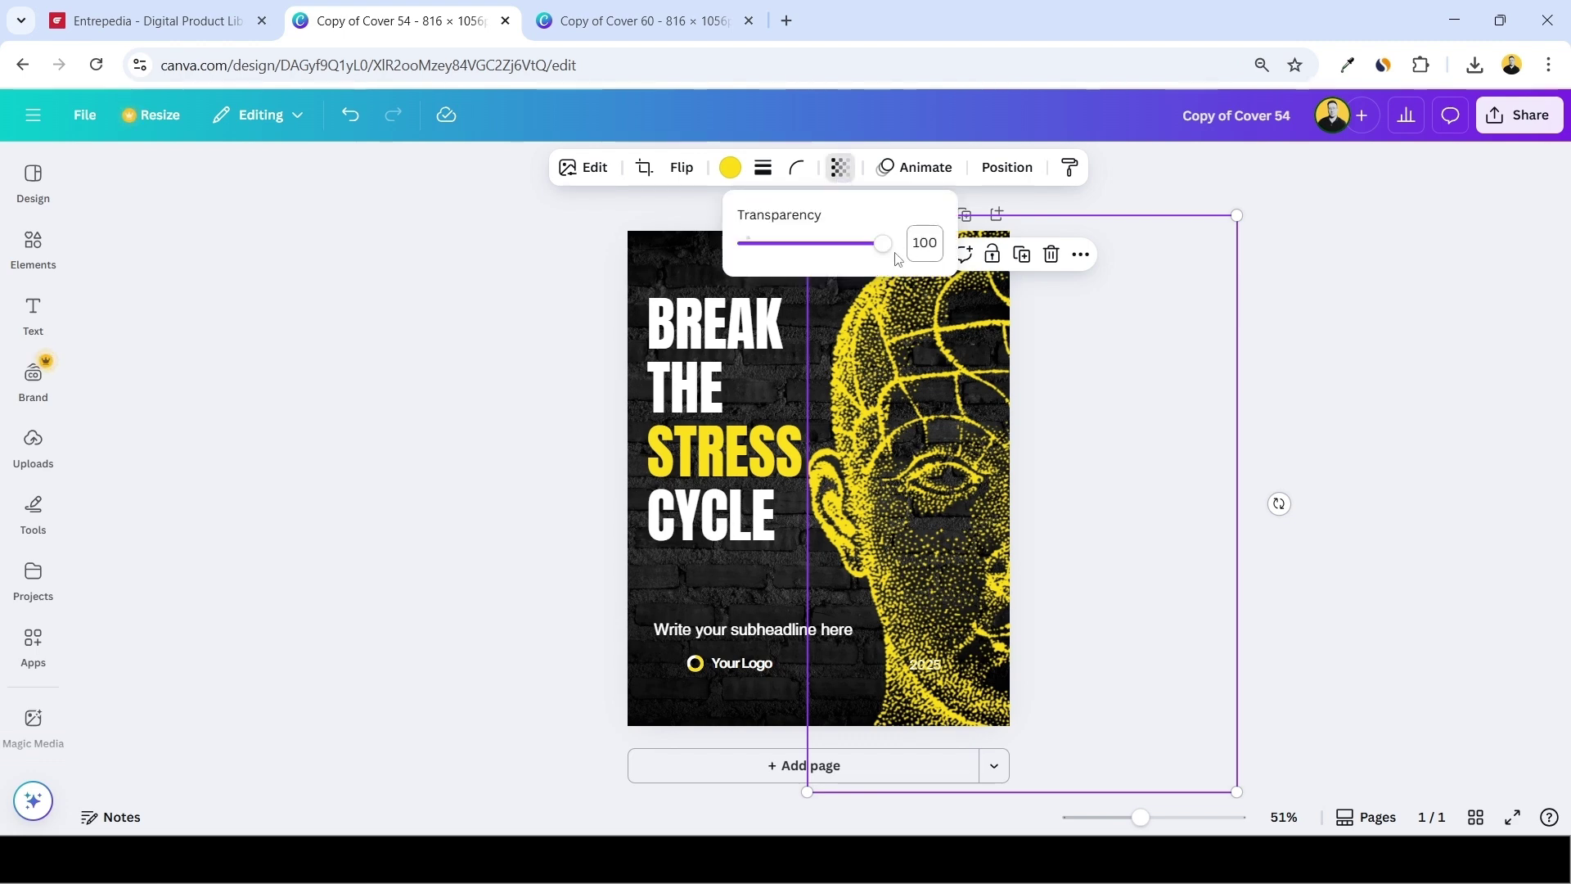
drag(884, 244, 846, 250)
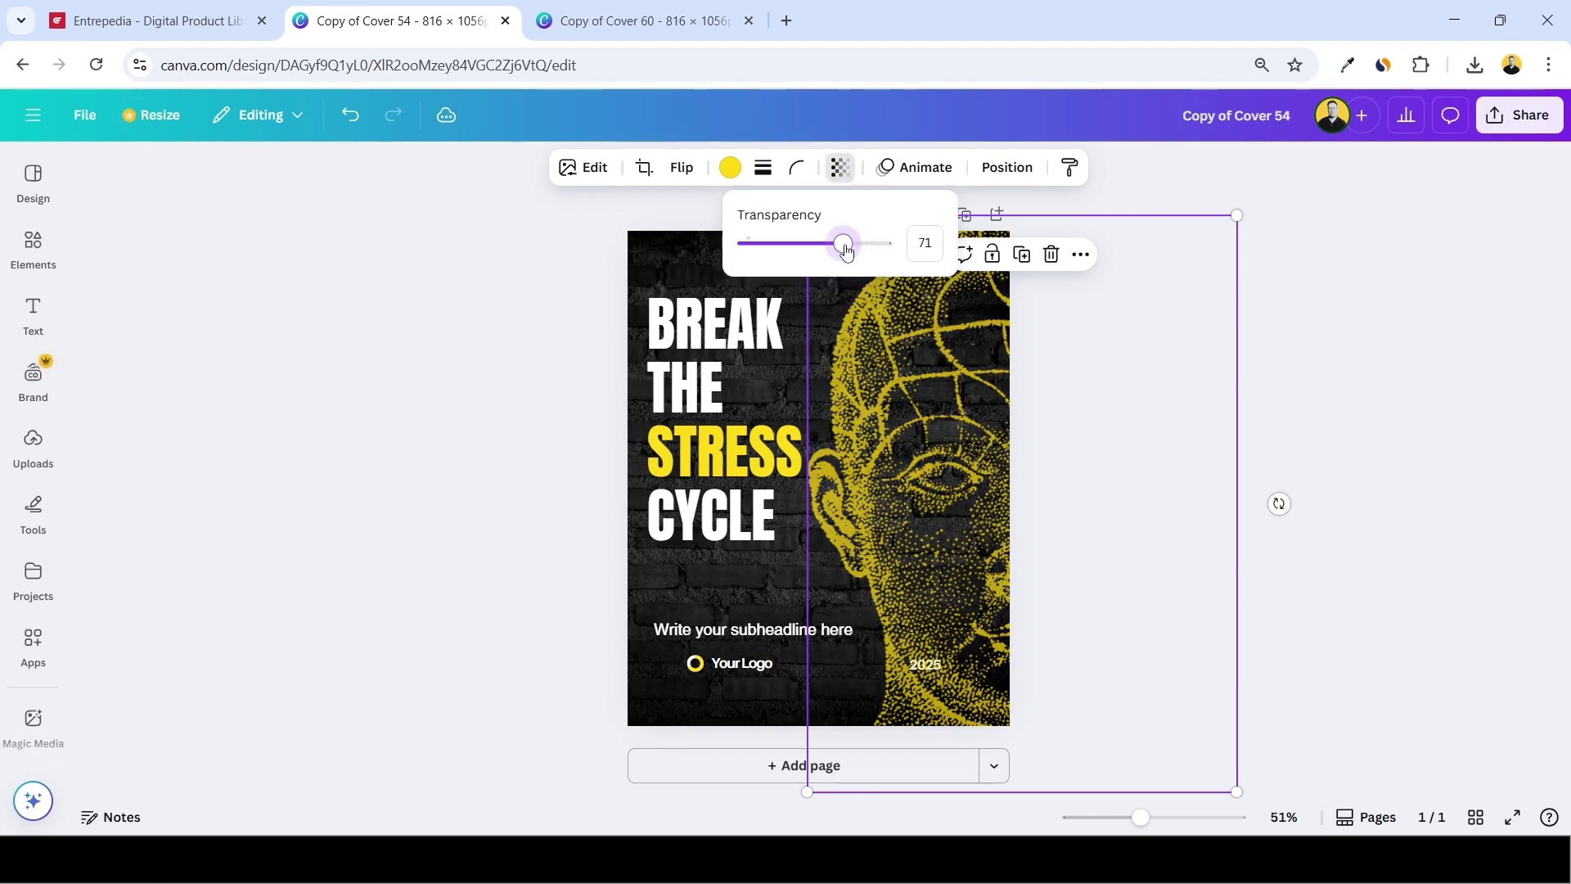
drag(946, 385, 966, 385)
drag(676, 381, 687, 391)
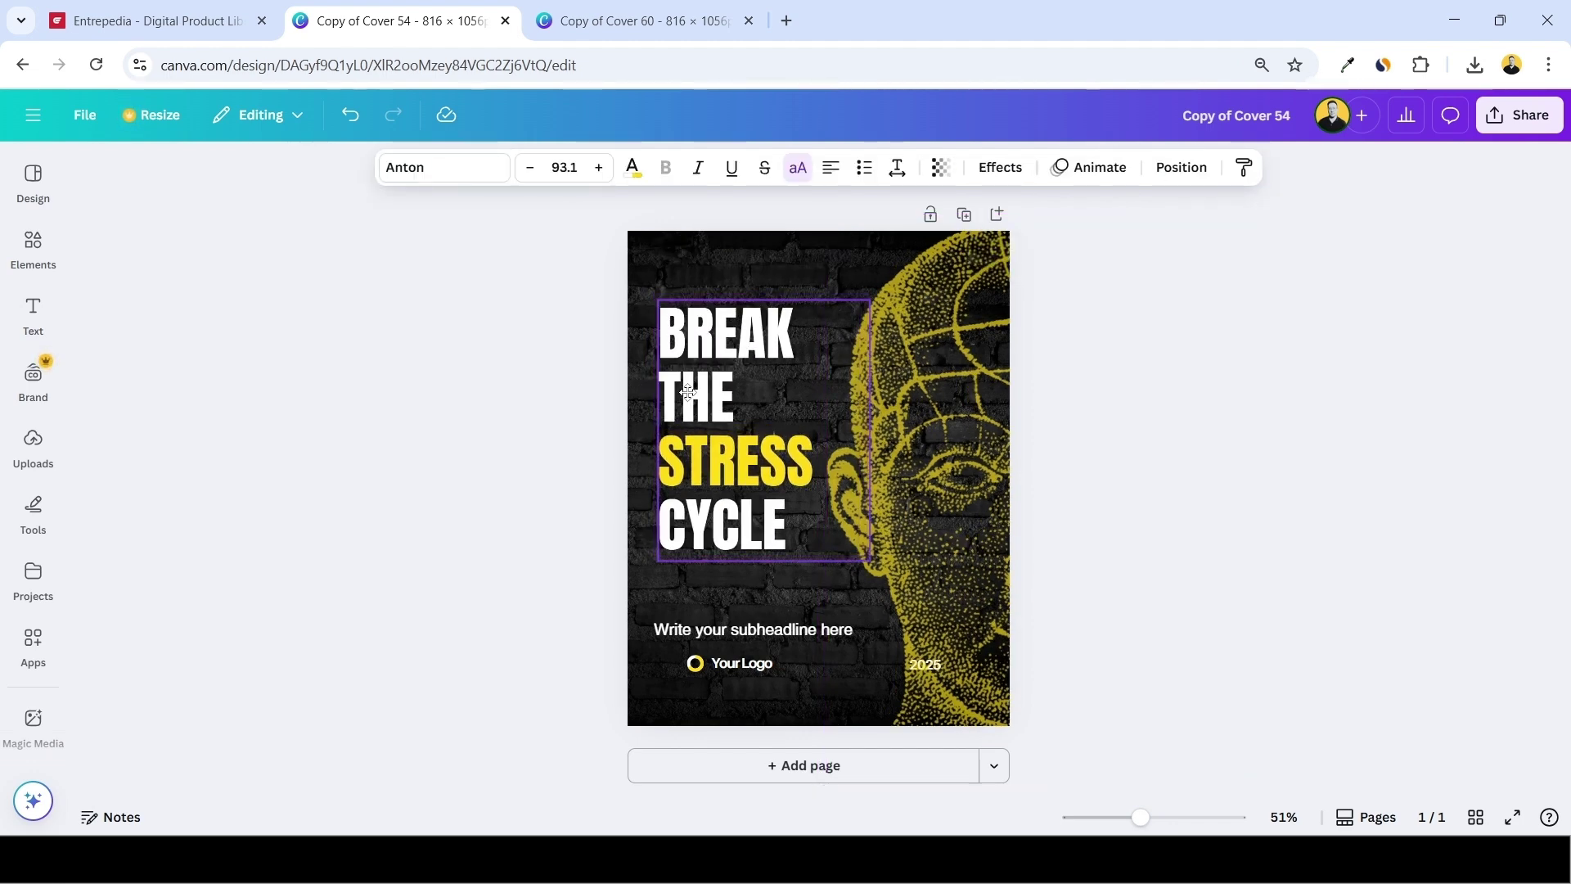
click(925, 679)
drag(964, 579, 1133, 579)
Delete the 2025 label and the Your Logo text, then select the leftover logo icon.
click(919, 661)
key(Delete)
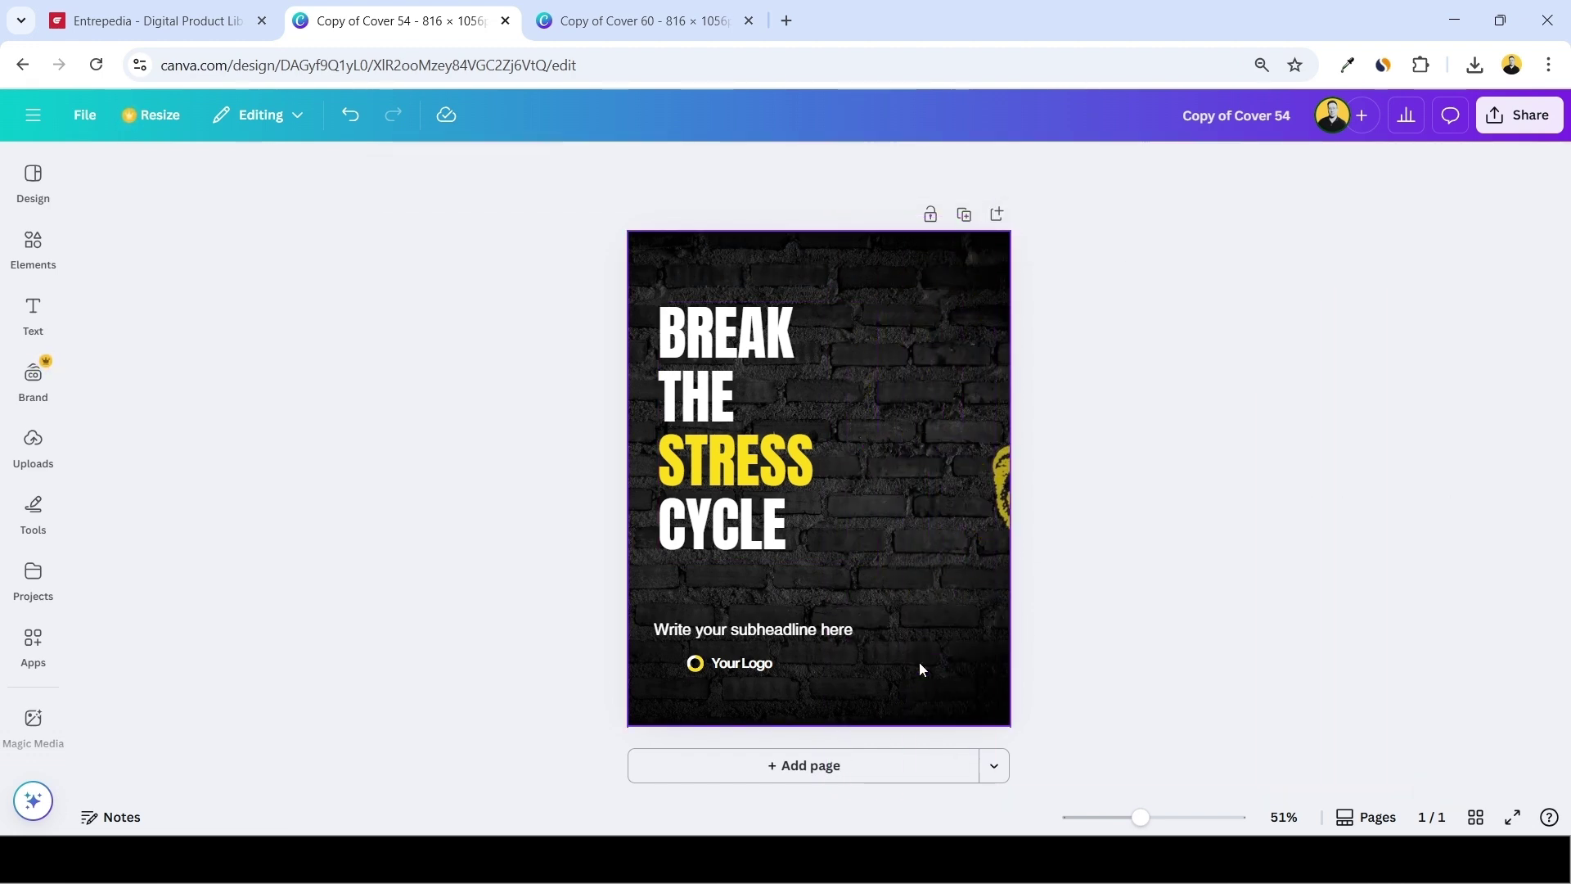
drag(999, 490, 856, 491)
click(739, 667)
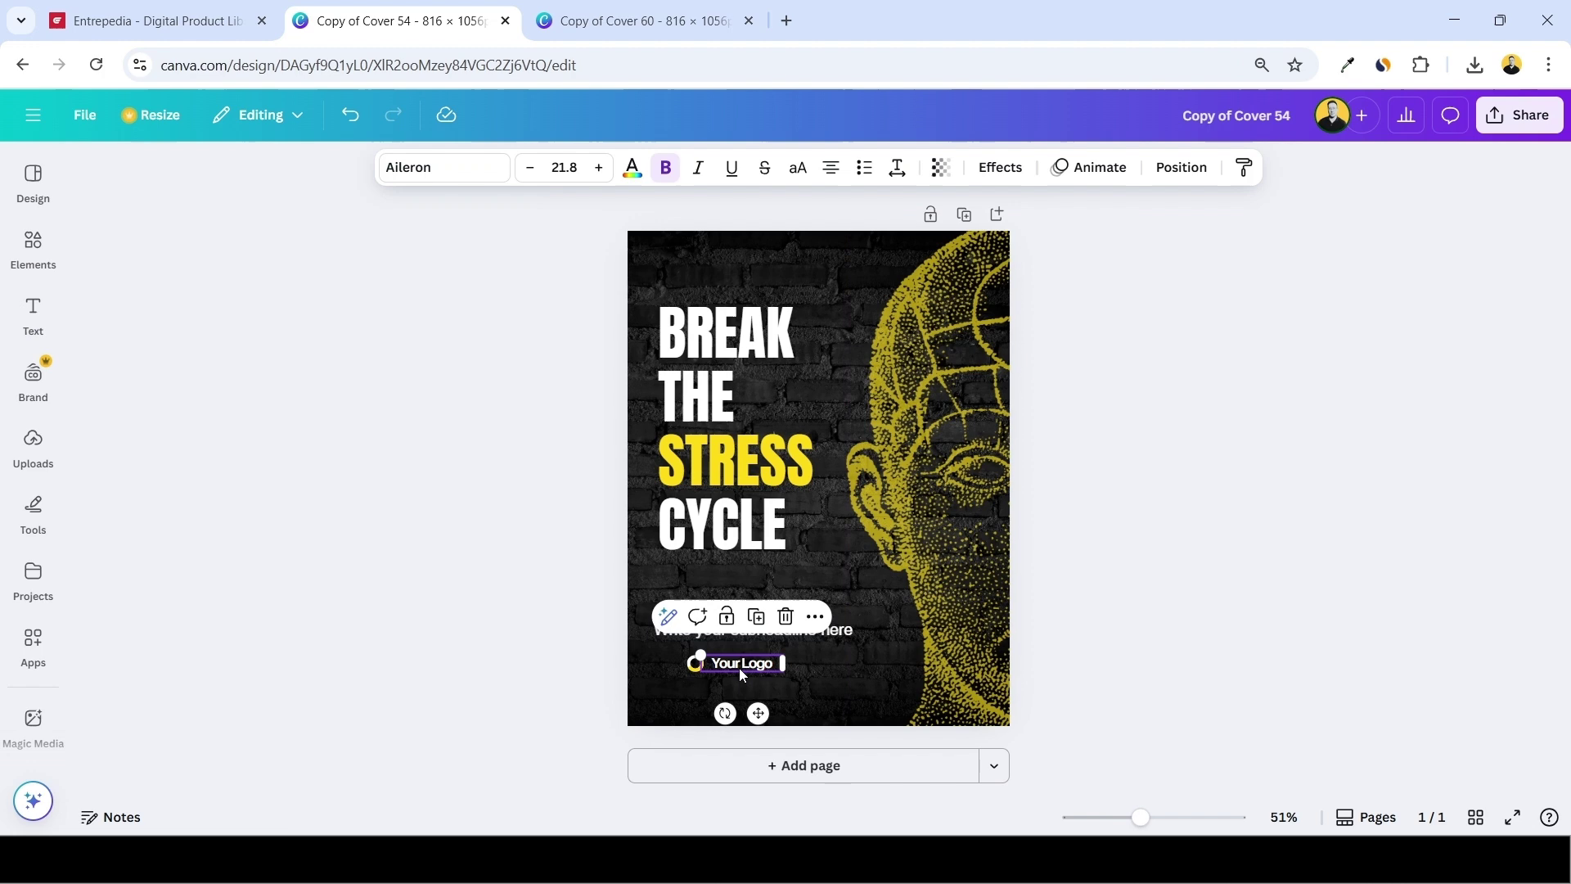
key(Delete)
click(694, 663)
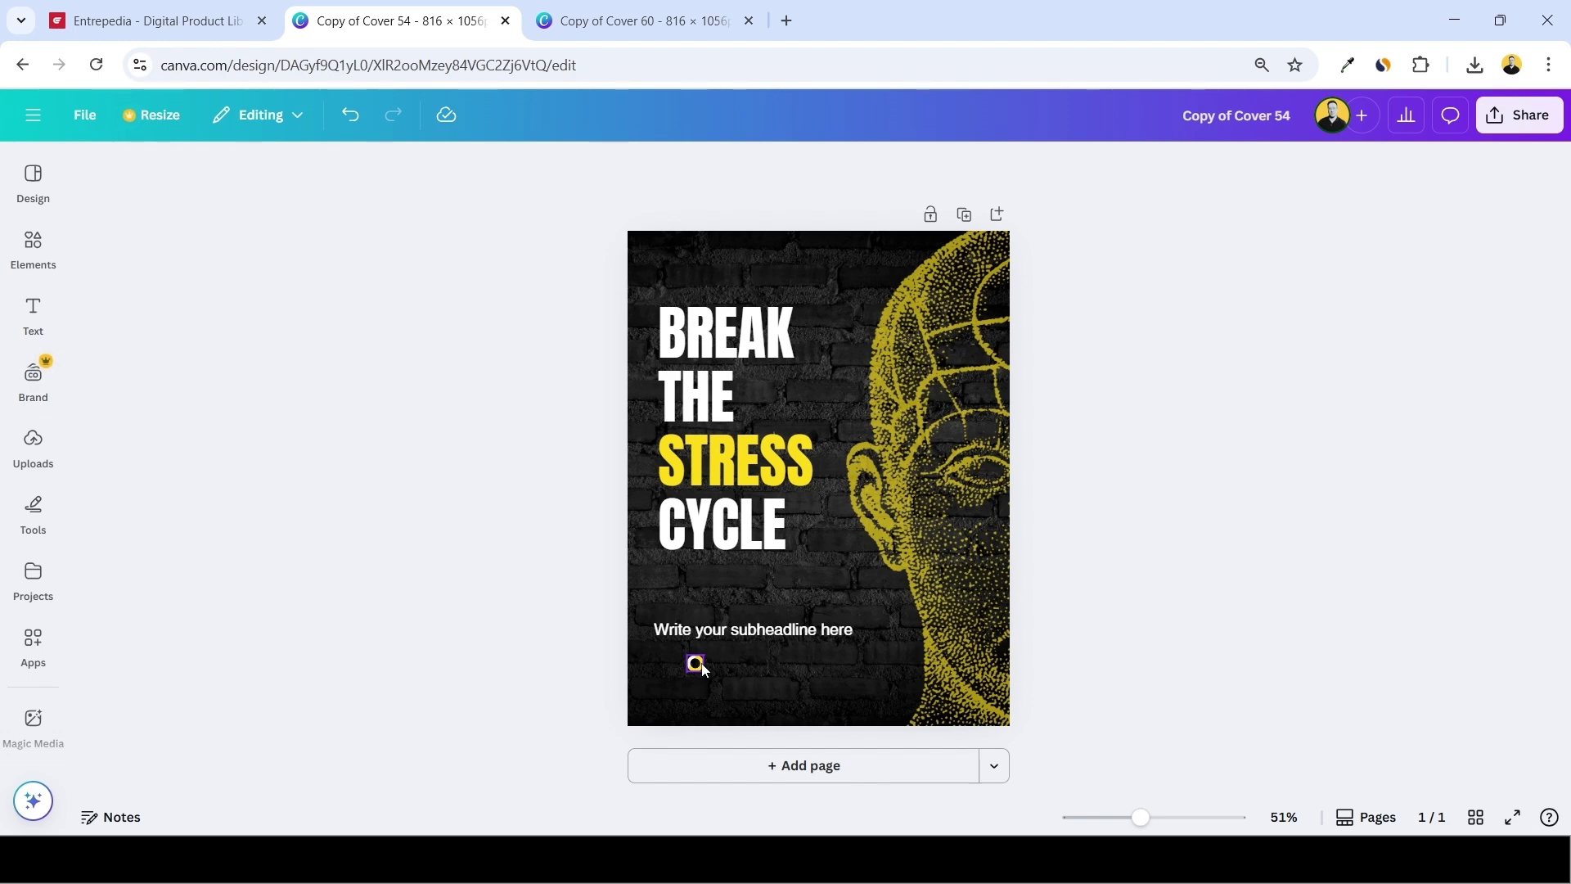
click(695, 663)
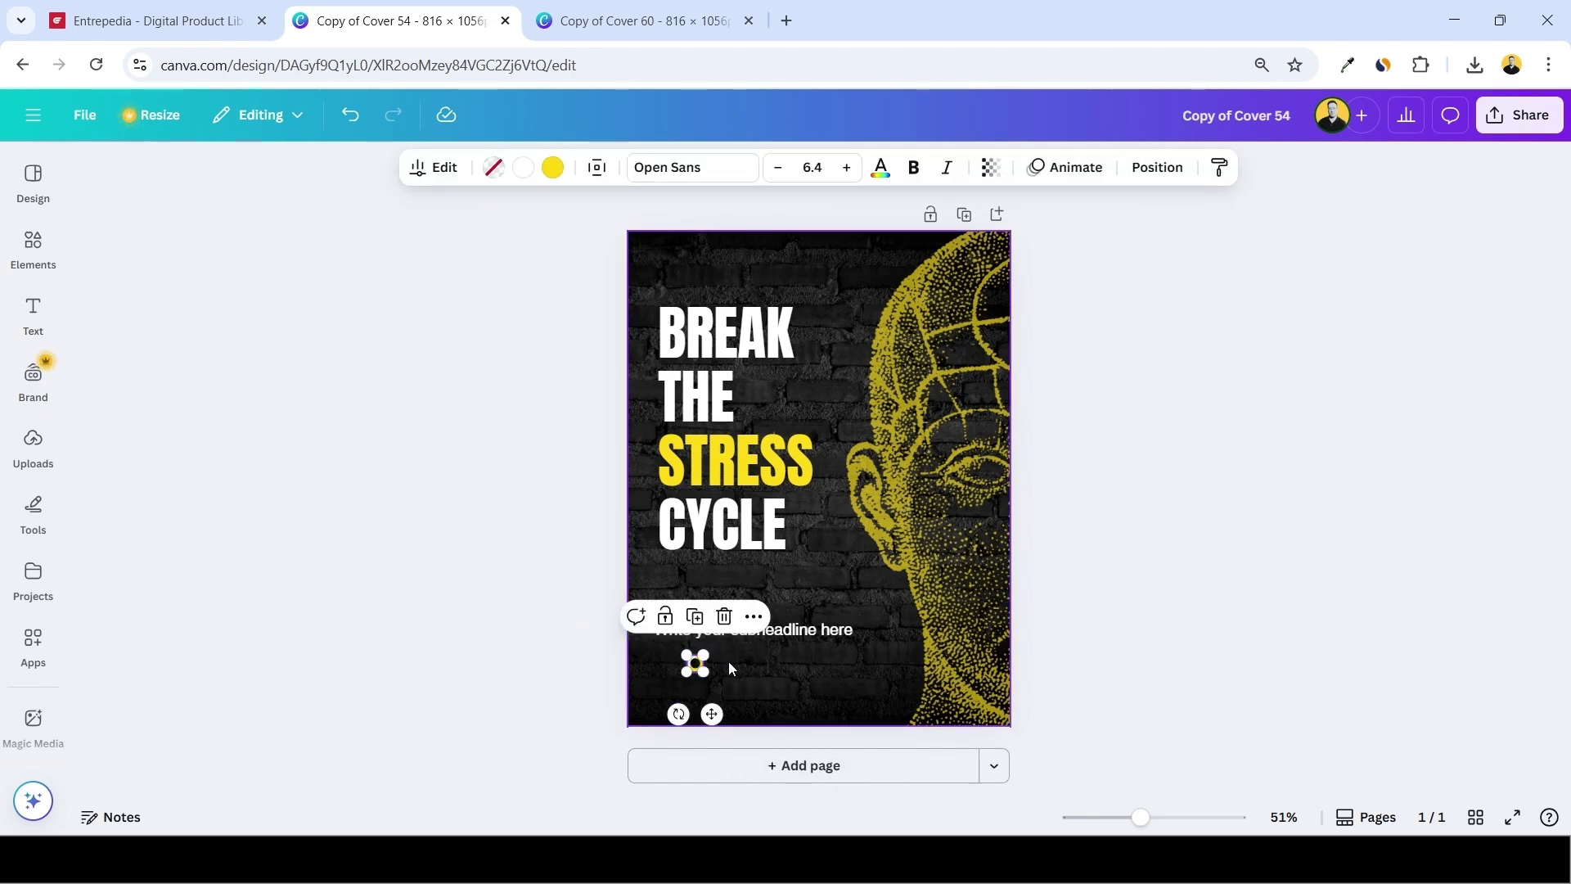
Remove the leftover logo icon and paste 'Regain calm, energy, and balance—without burning out' as the subheadline.
key(Delete)
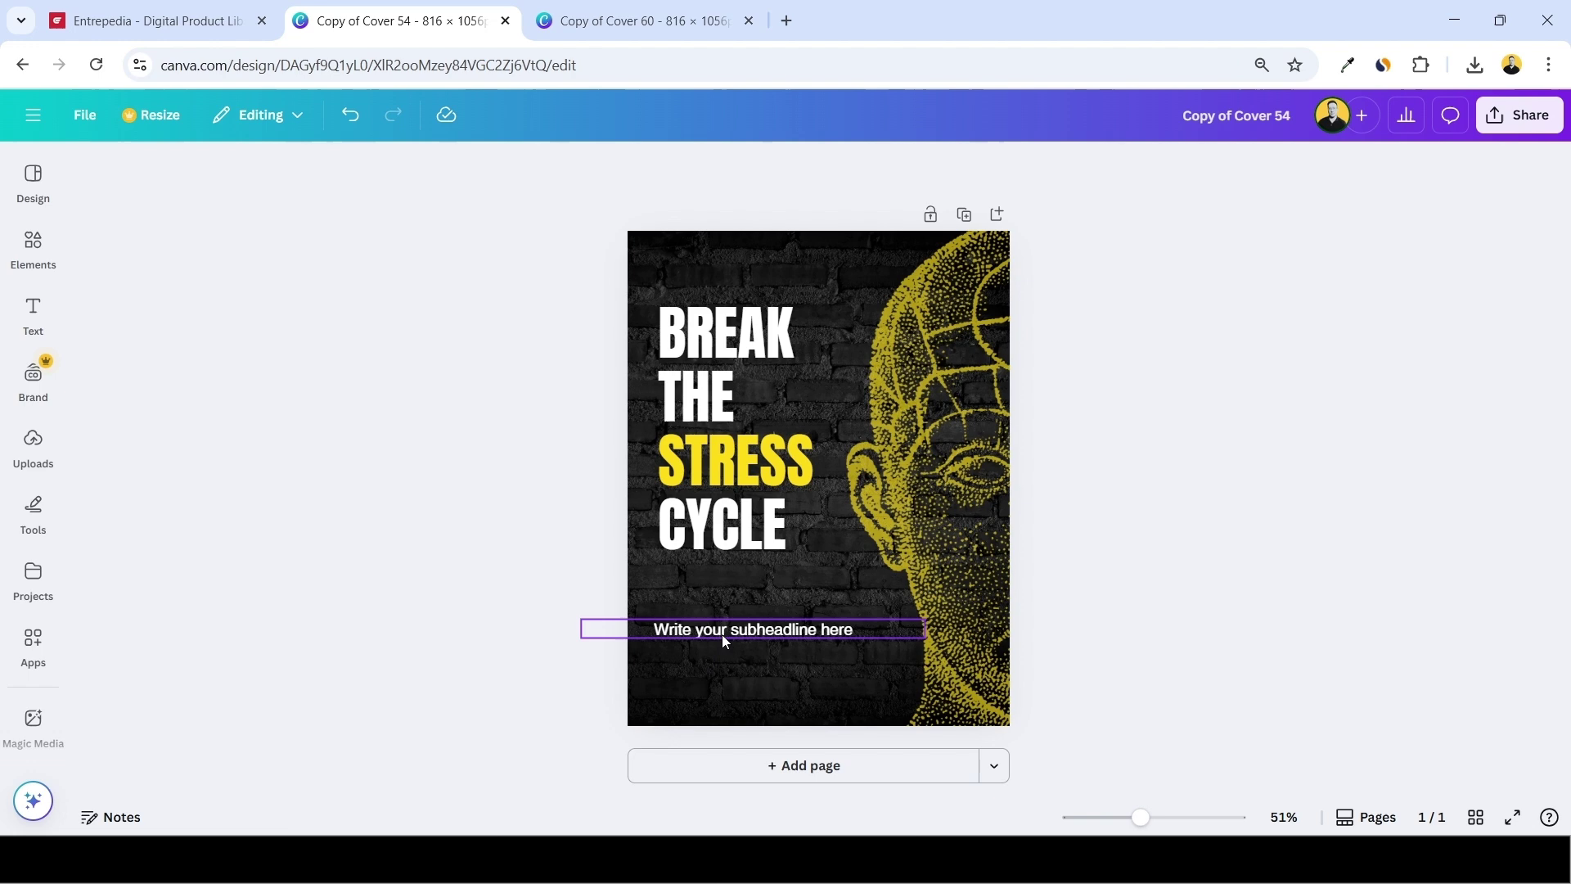
drag(722, 634, 717, 620)
double_click(732, 612)
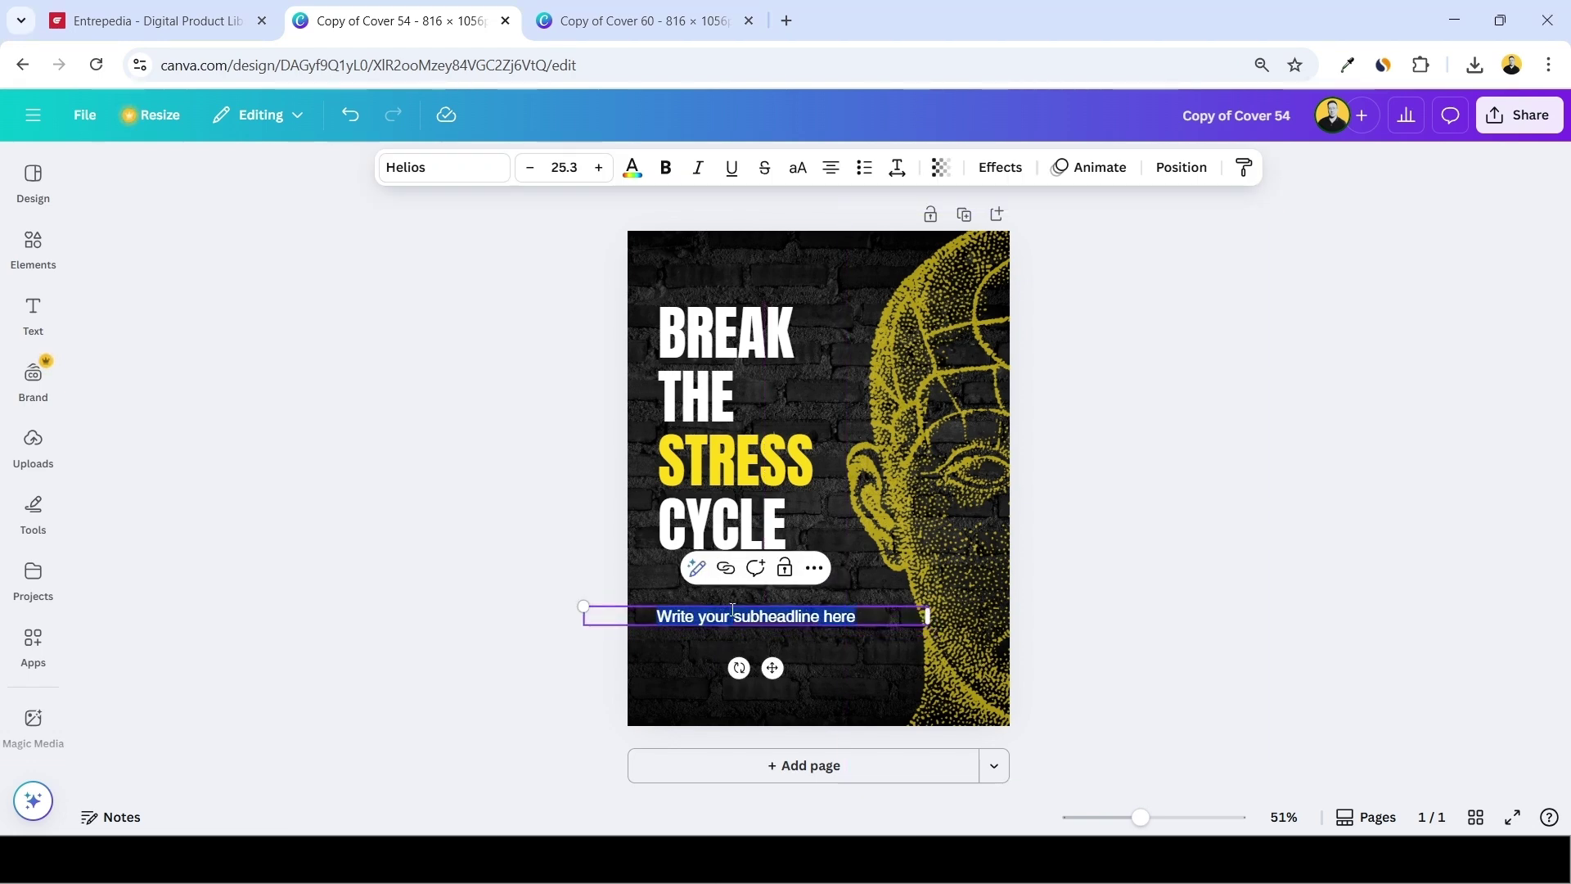
text(Regain calm, energy, and balance—without burning out)
drag(763, 628, 806, 628)
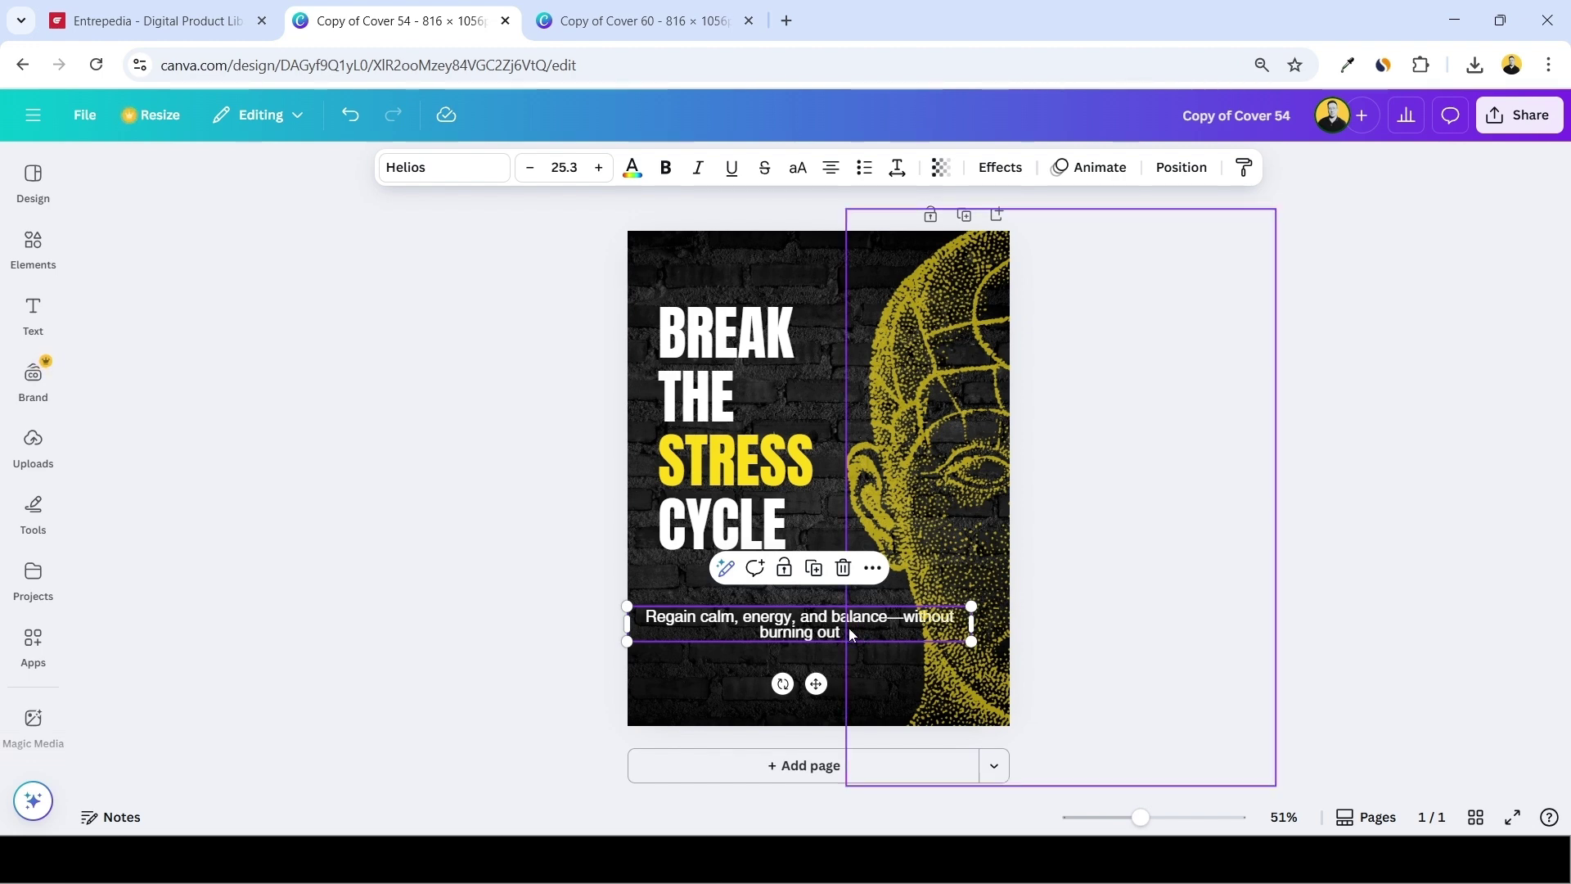
click(848, 627)
double_click(785, 624)
Left-align the subheadline on two lines at font size 24.3 with wider line spacing.
click(838, 165)
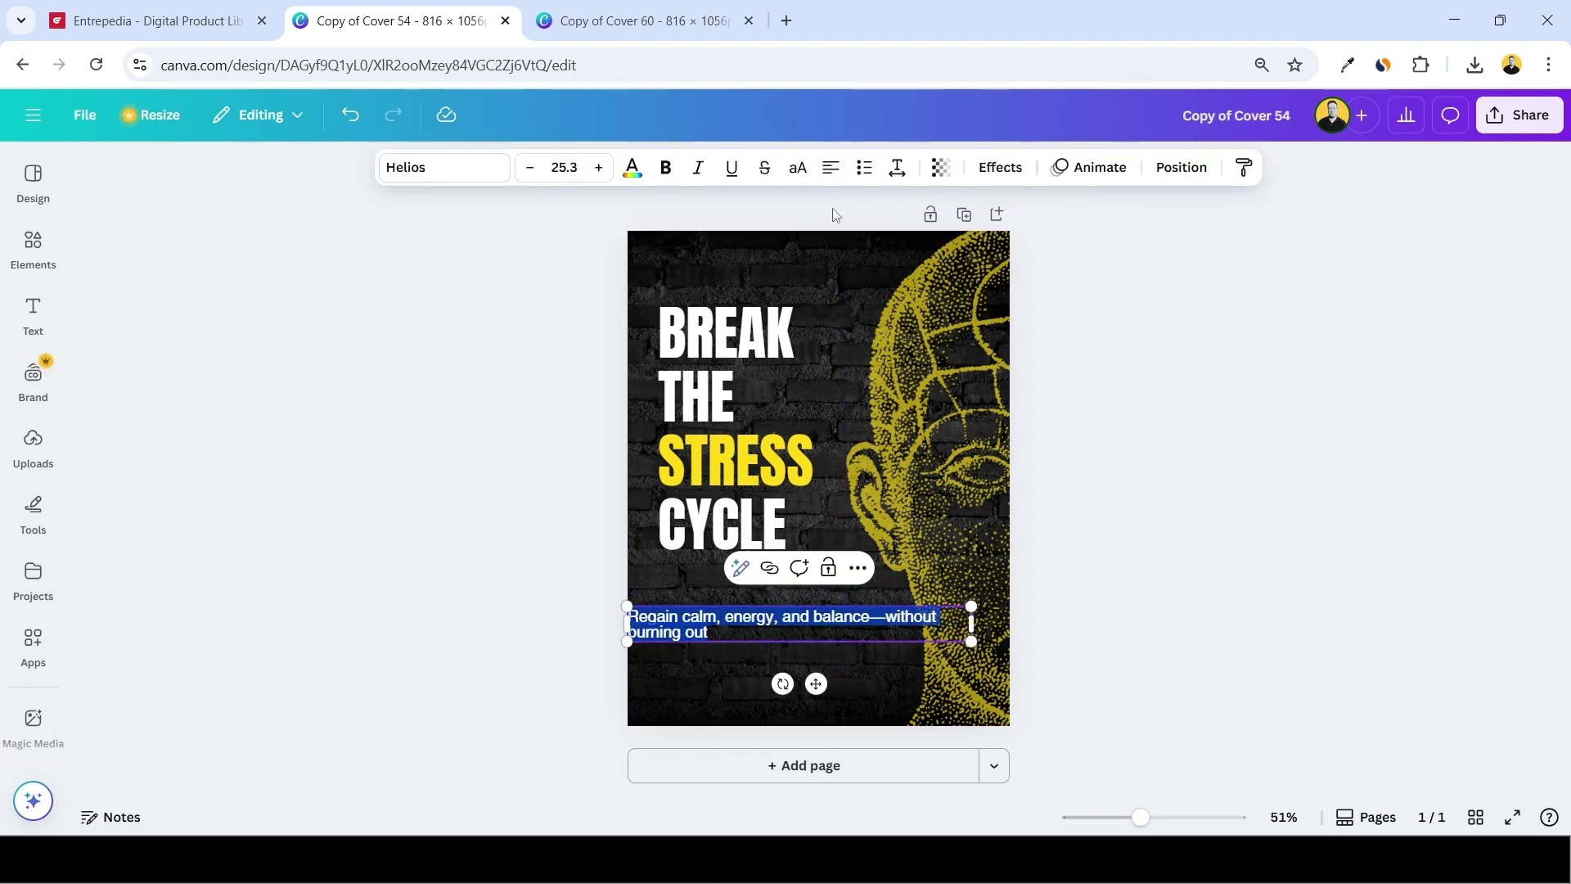
drag(975, 626, 843, 630)
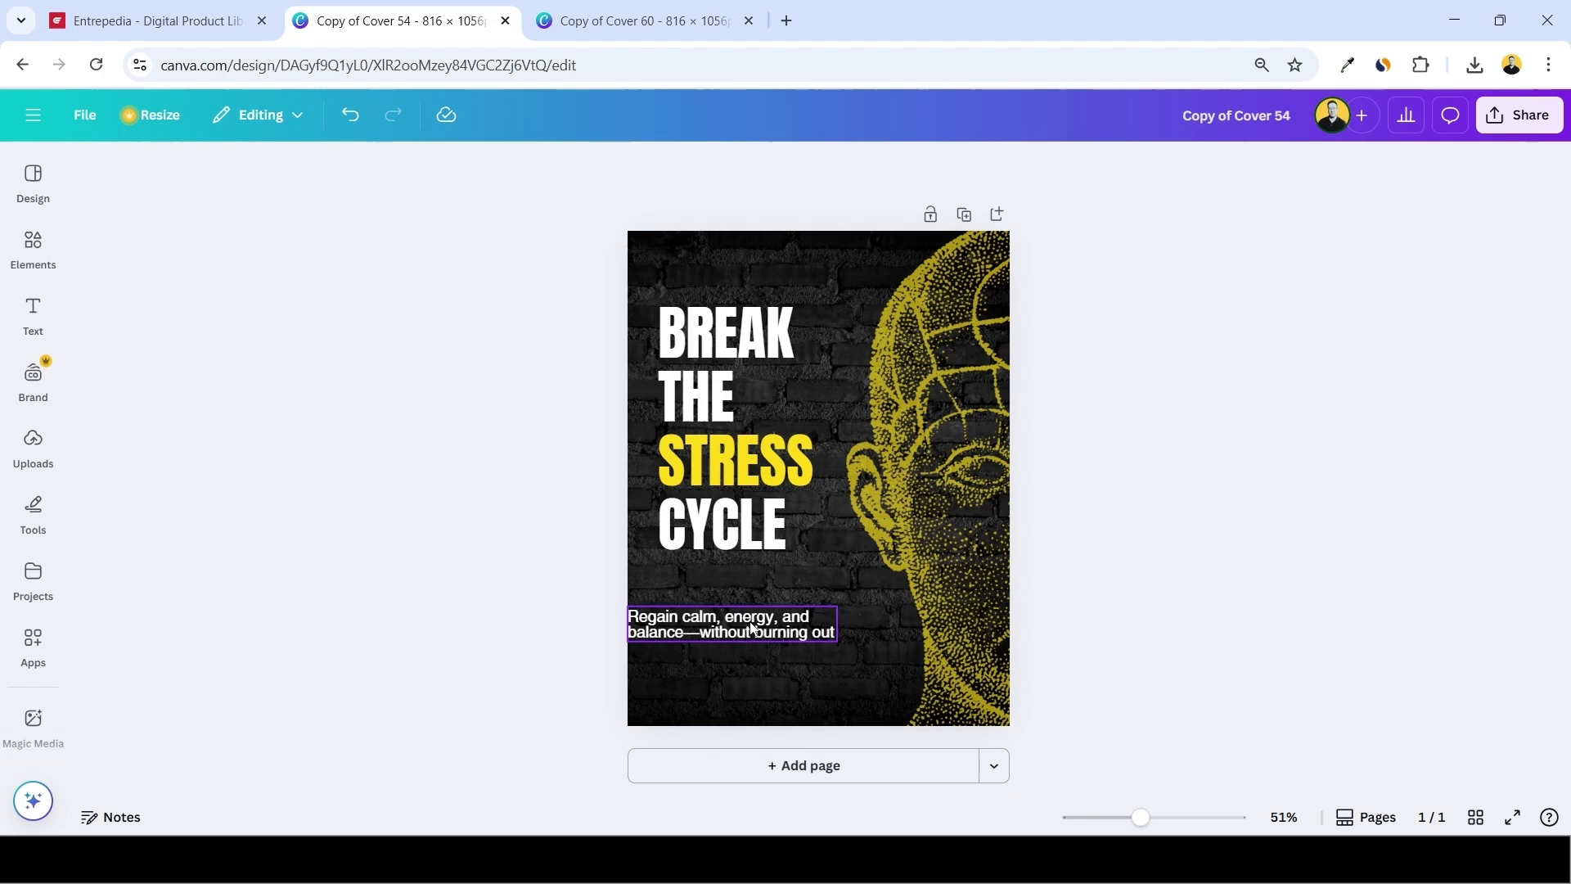
drag(751, 614, 788, 600)
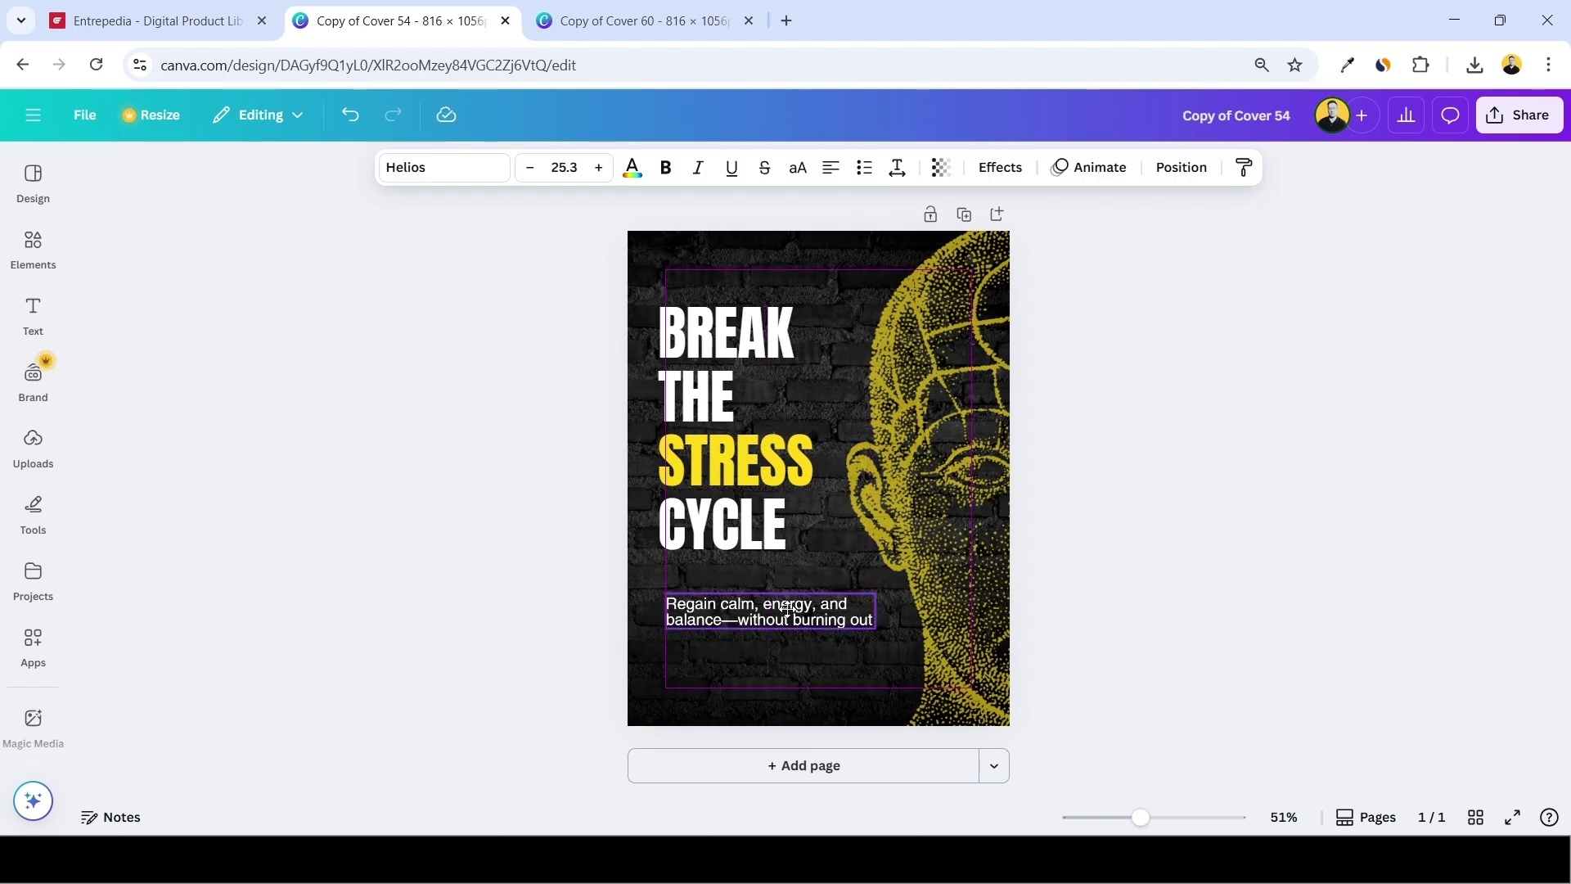
click(531, 168)
click(895, 169)
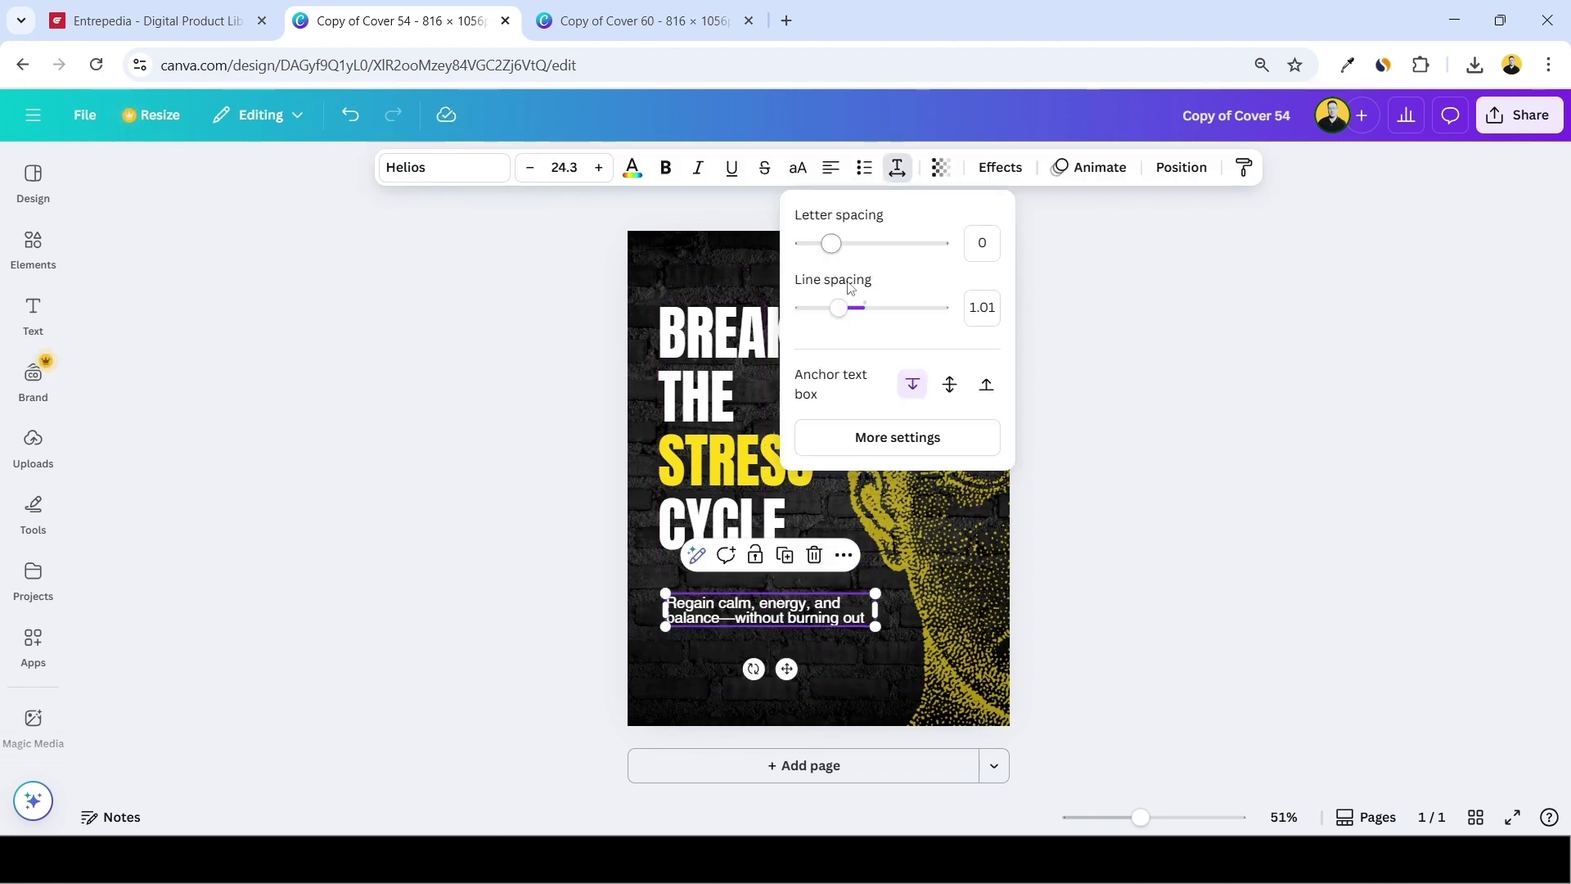
drag(838, 309, 851, 309)
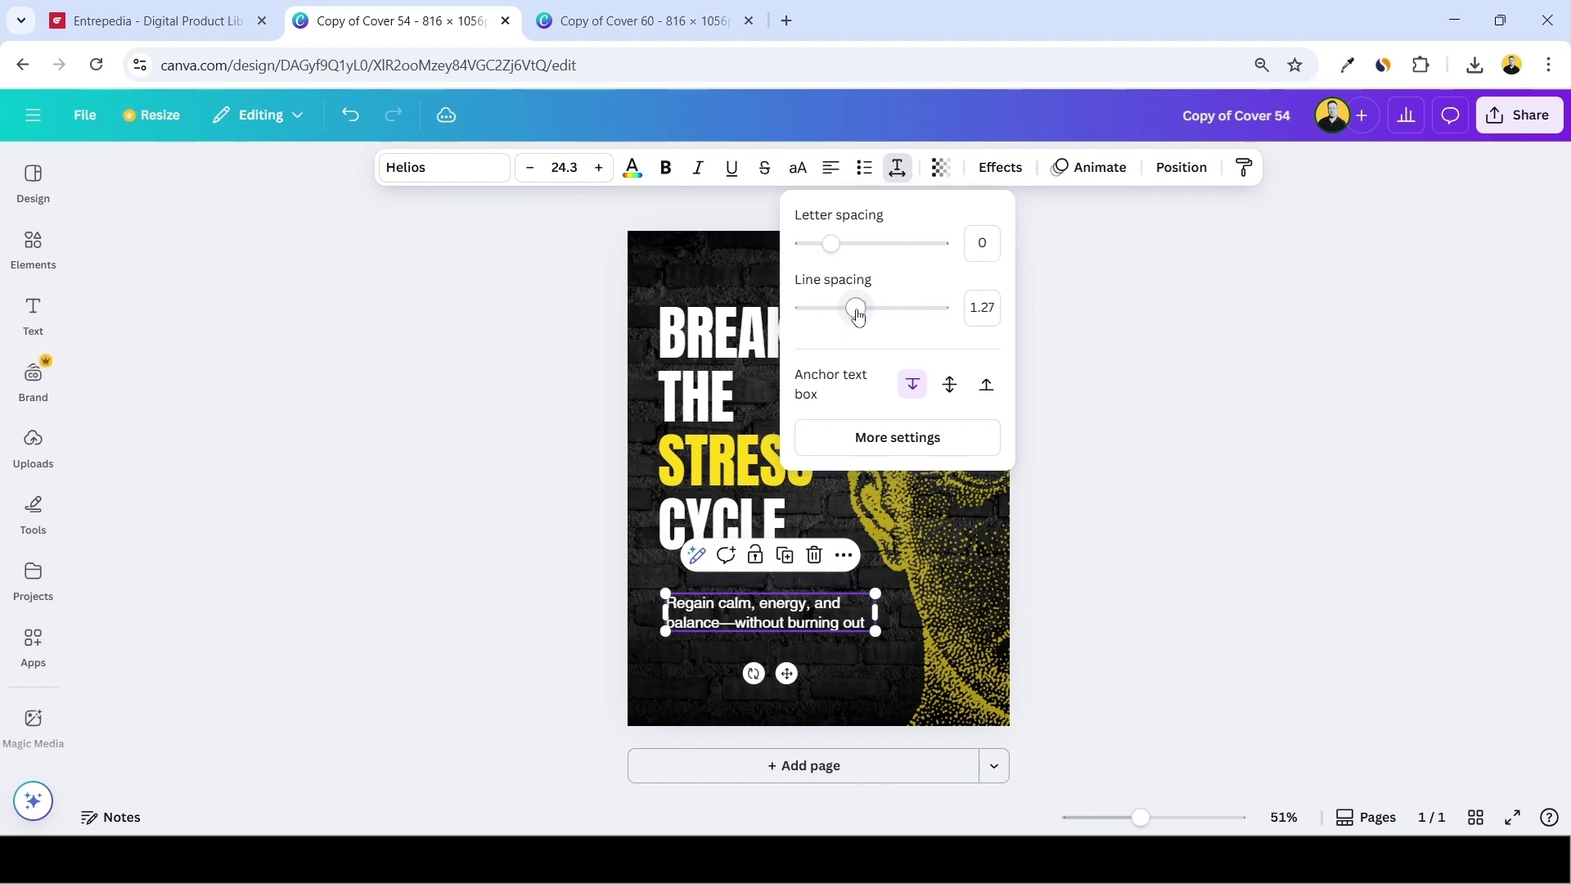
click(797, 605)
click(1188, 514)
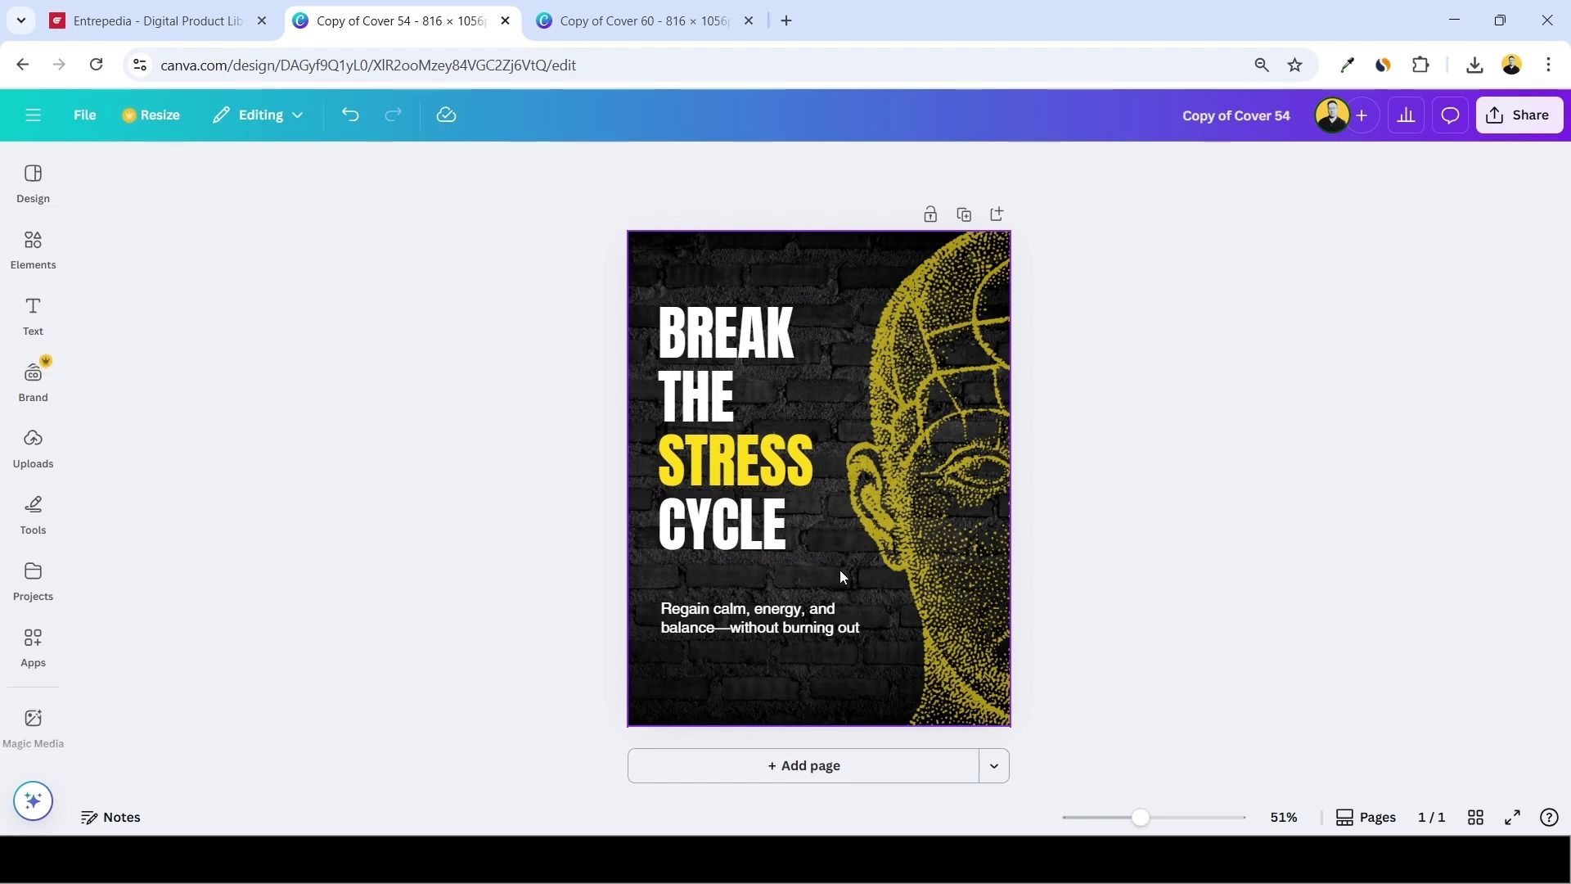
drag(940, 528, 929, 531)
click(1294, 424)
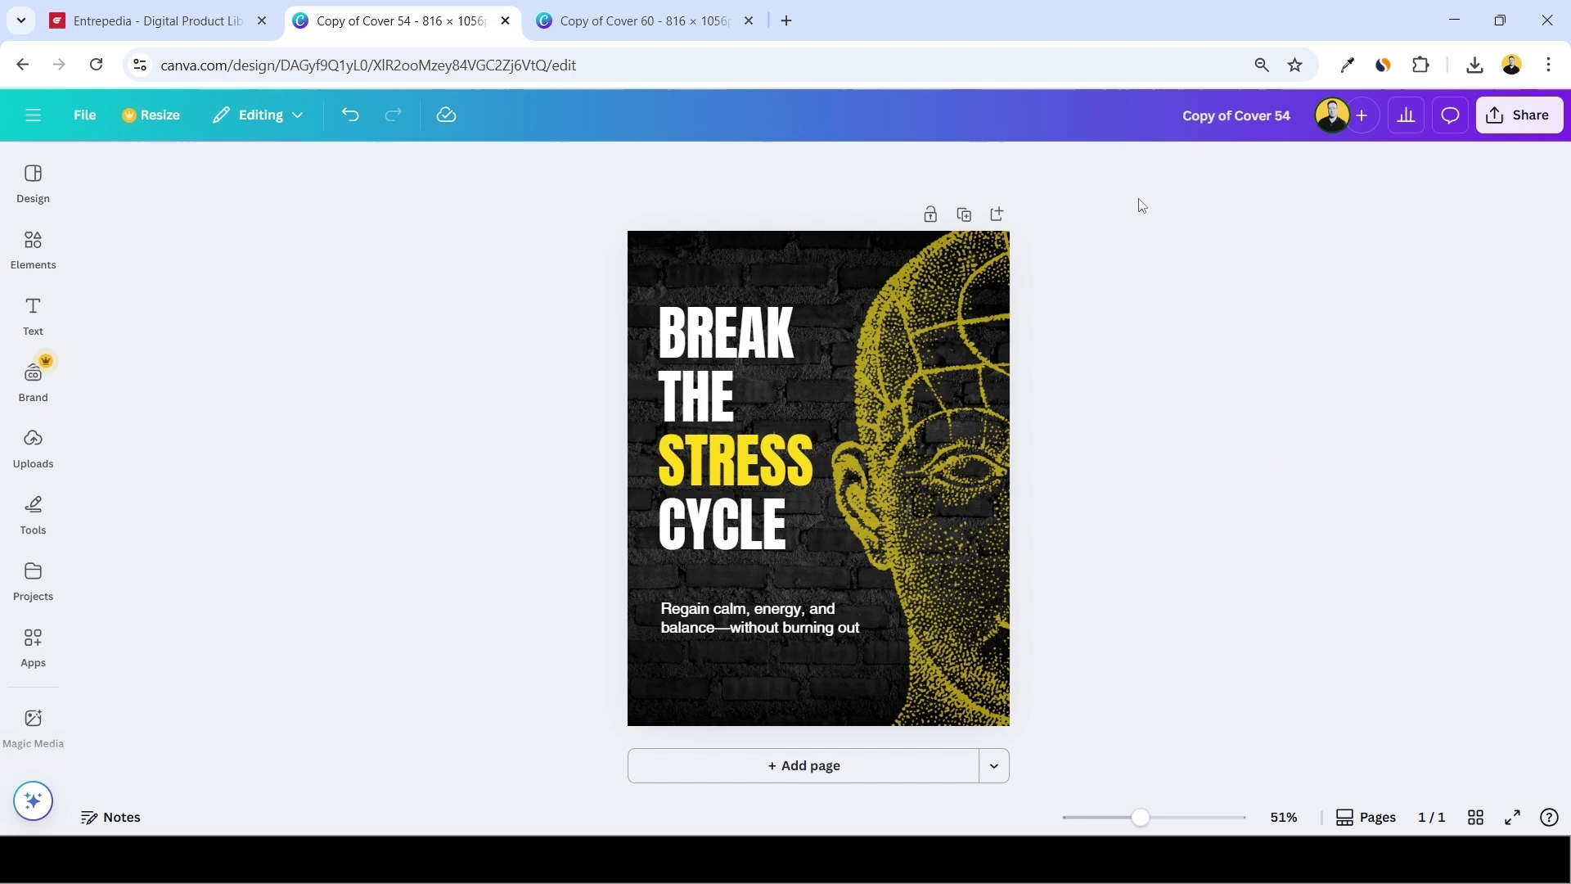
Upload the 'Break Free from the Cortisol Cycle - Ebook' PDF into Entrepedia's PDF Rebrander.
click(1504, 131)
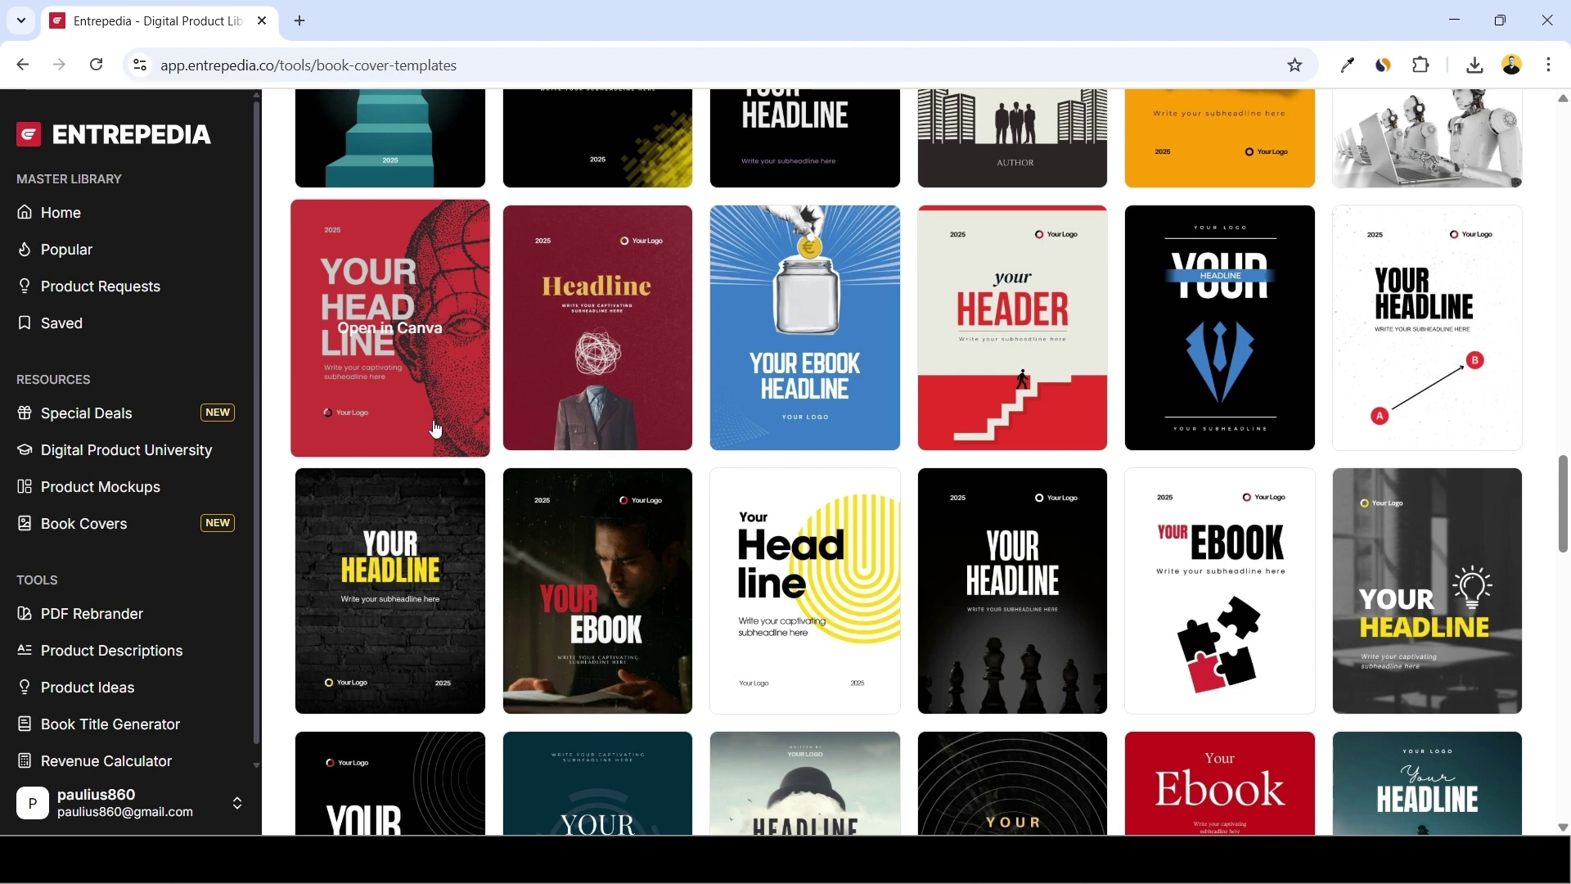
click(92, 613)
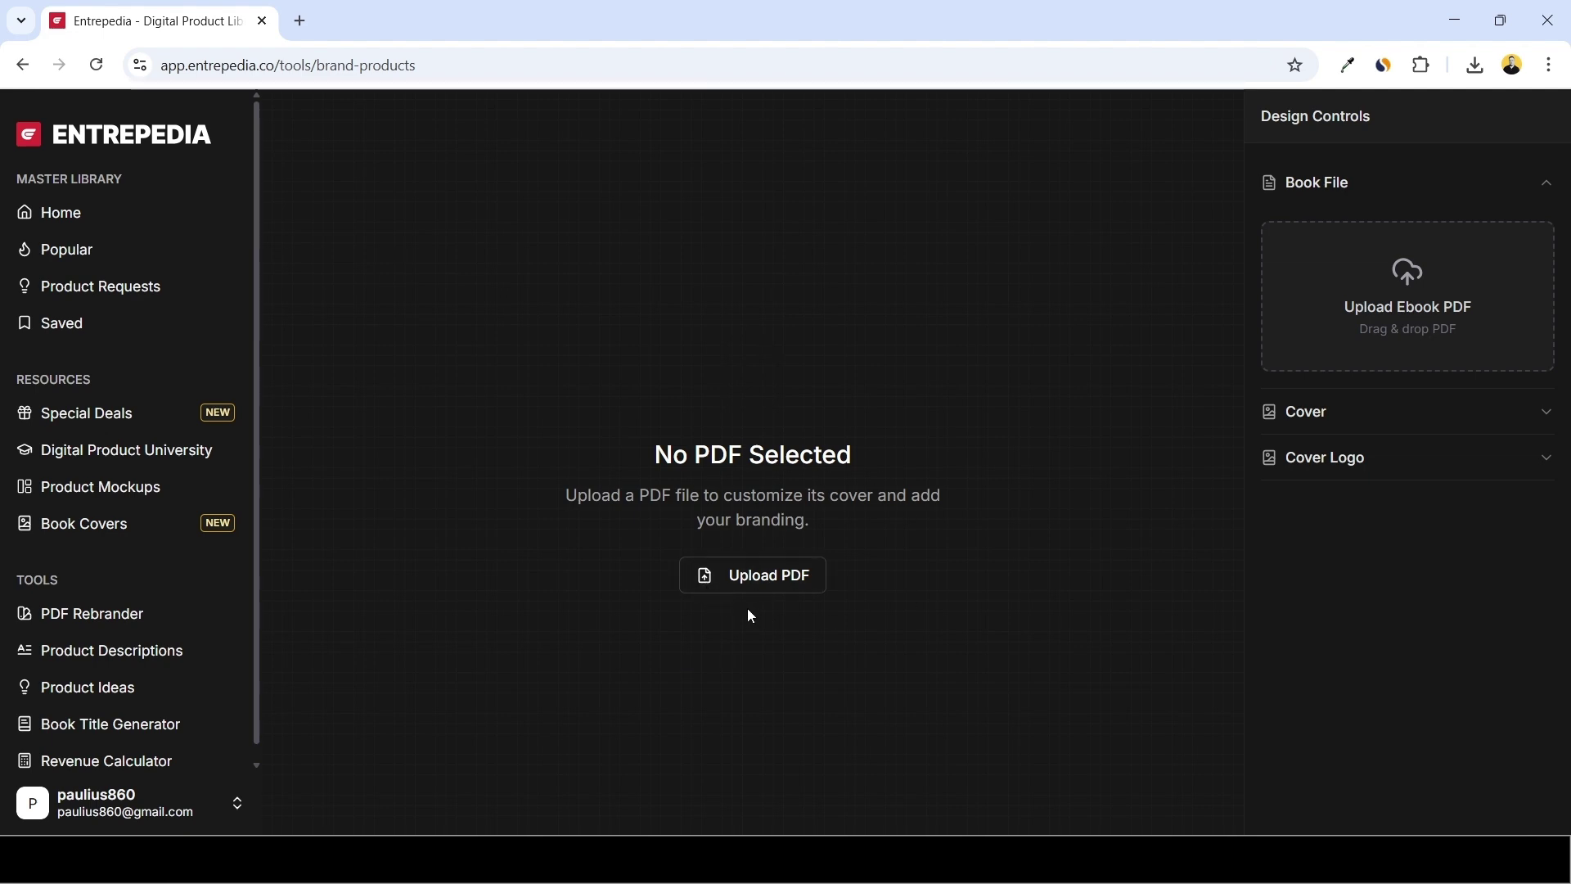
click(743, 585)
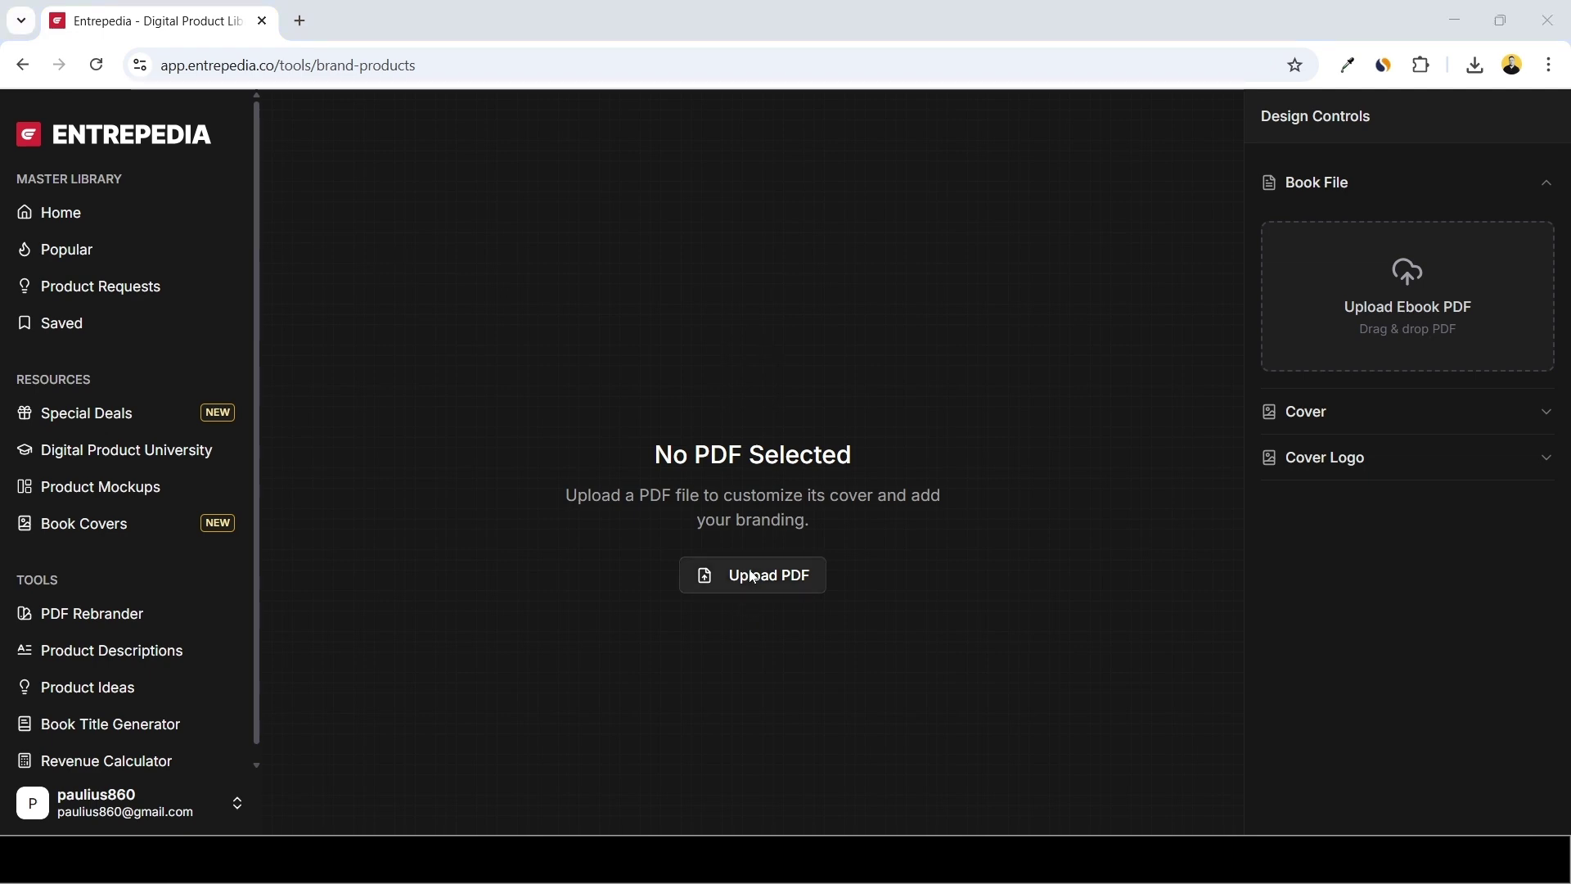
click(309, 193)
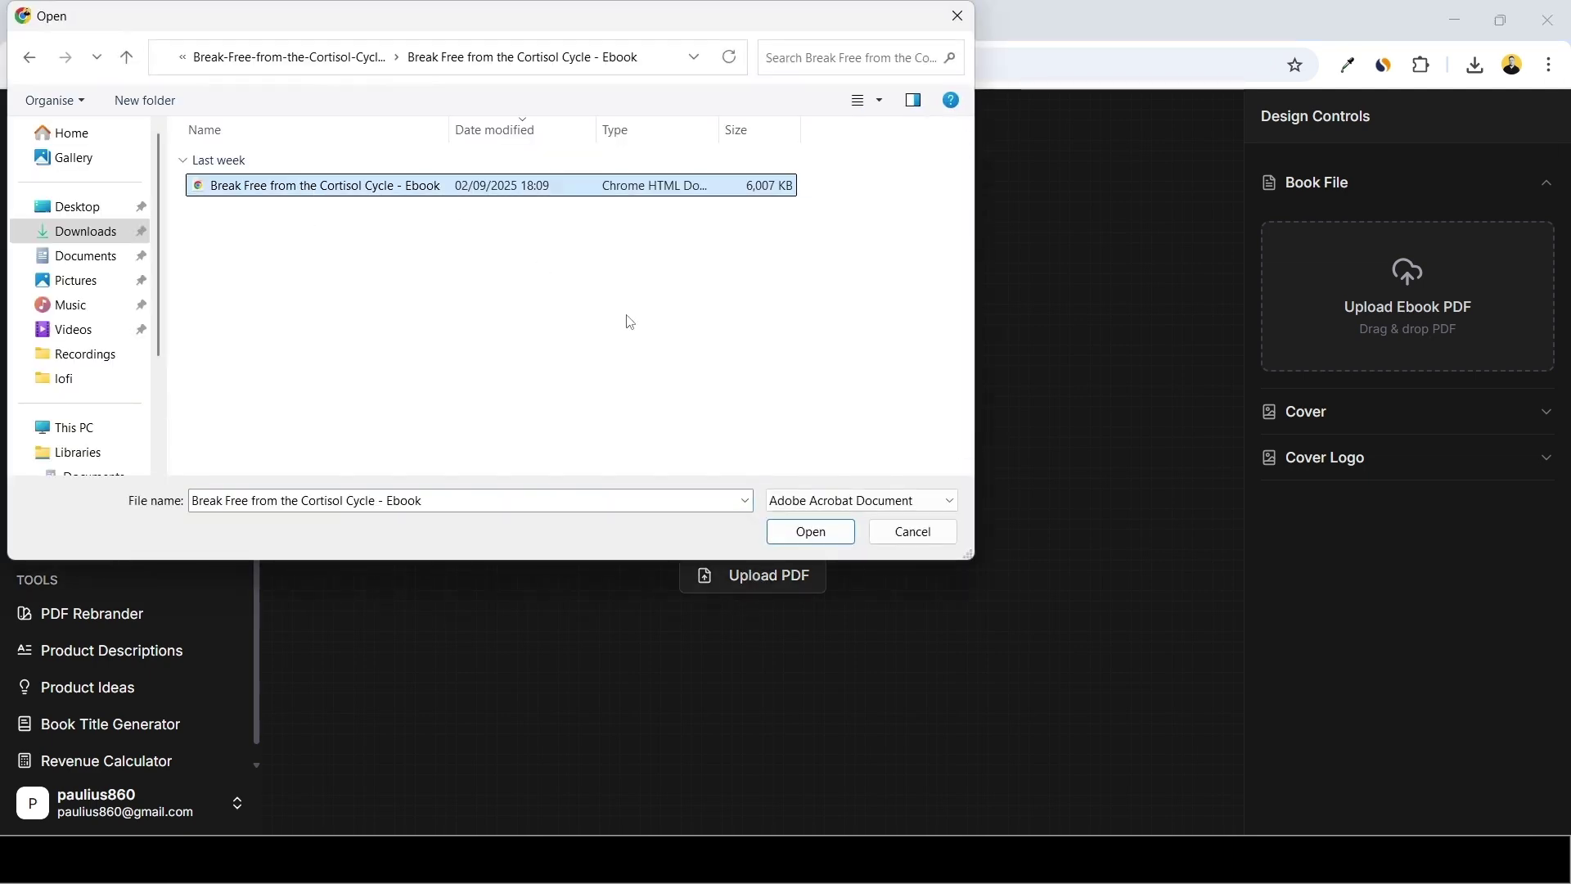
click(811, 532)
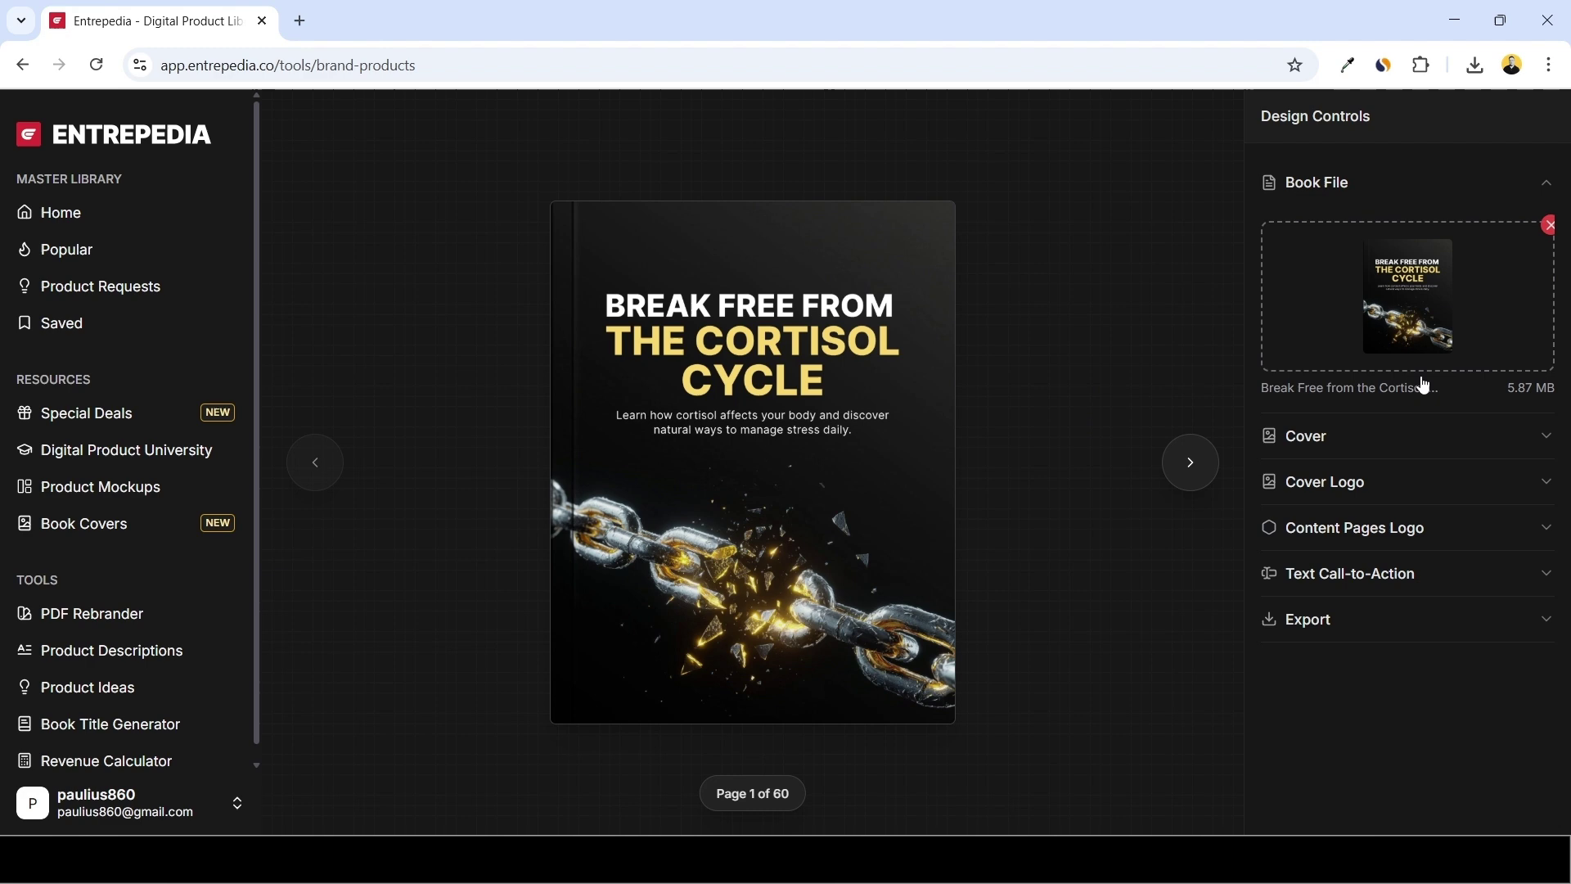
Upload Cover.png as the ebook's custom cover image.
click(1377, 446)
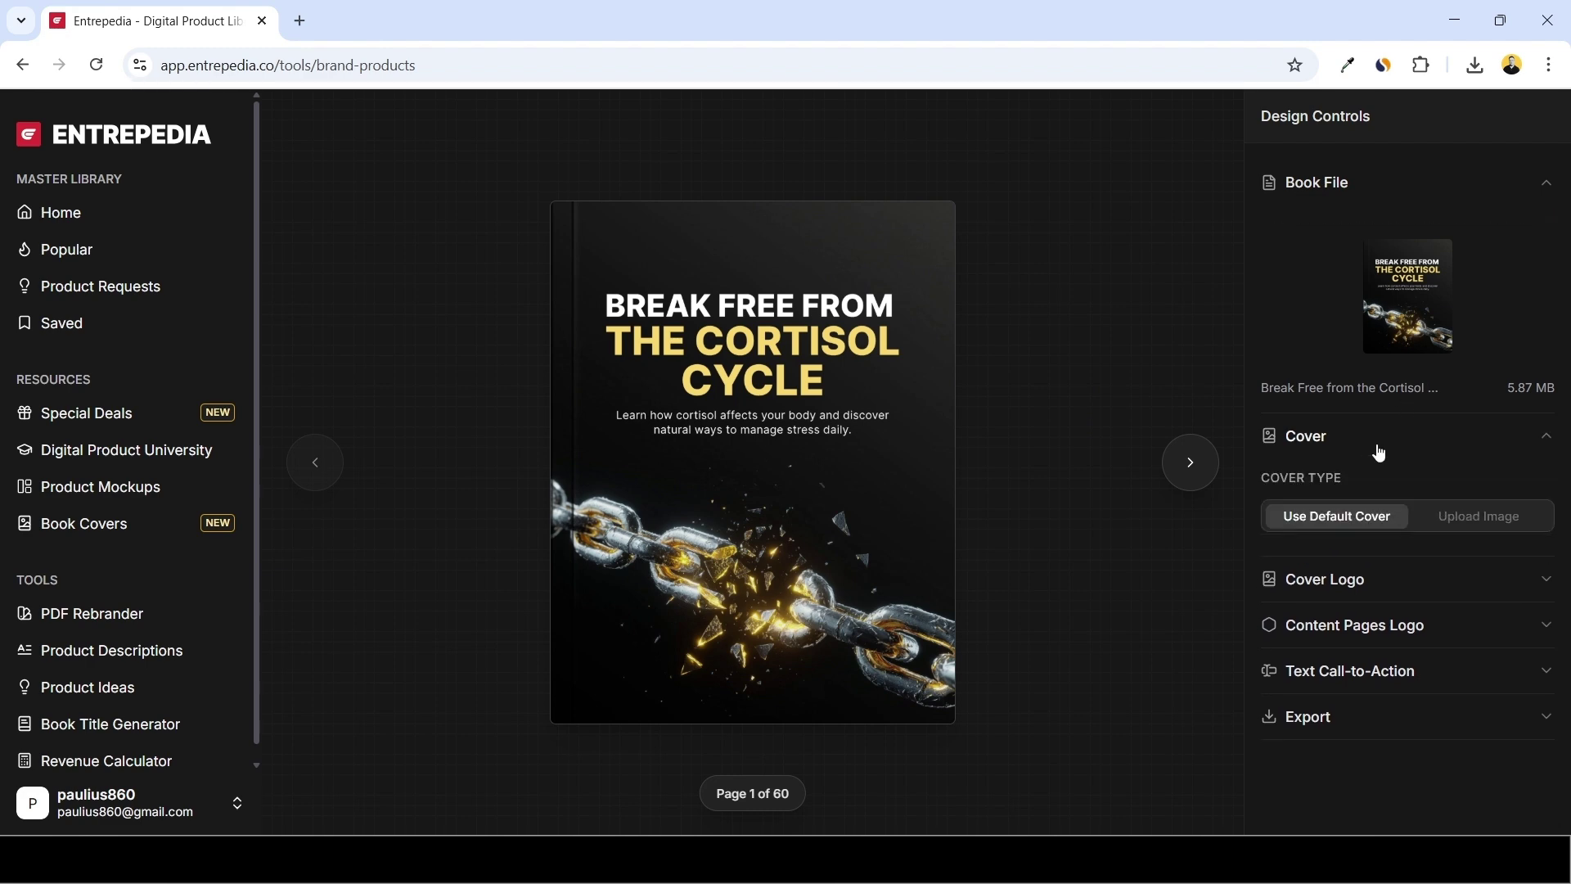
click(1443, 519)
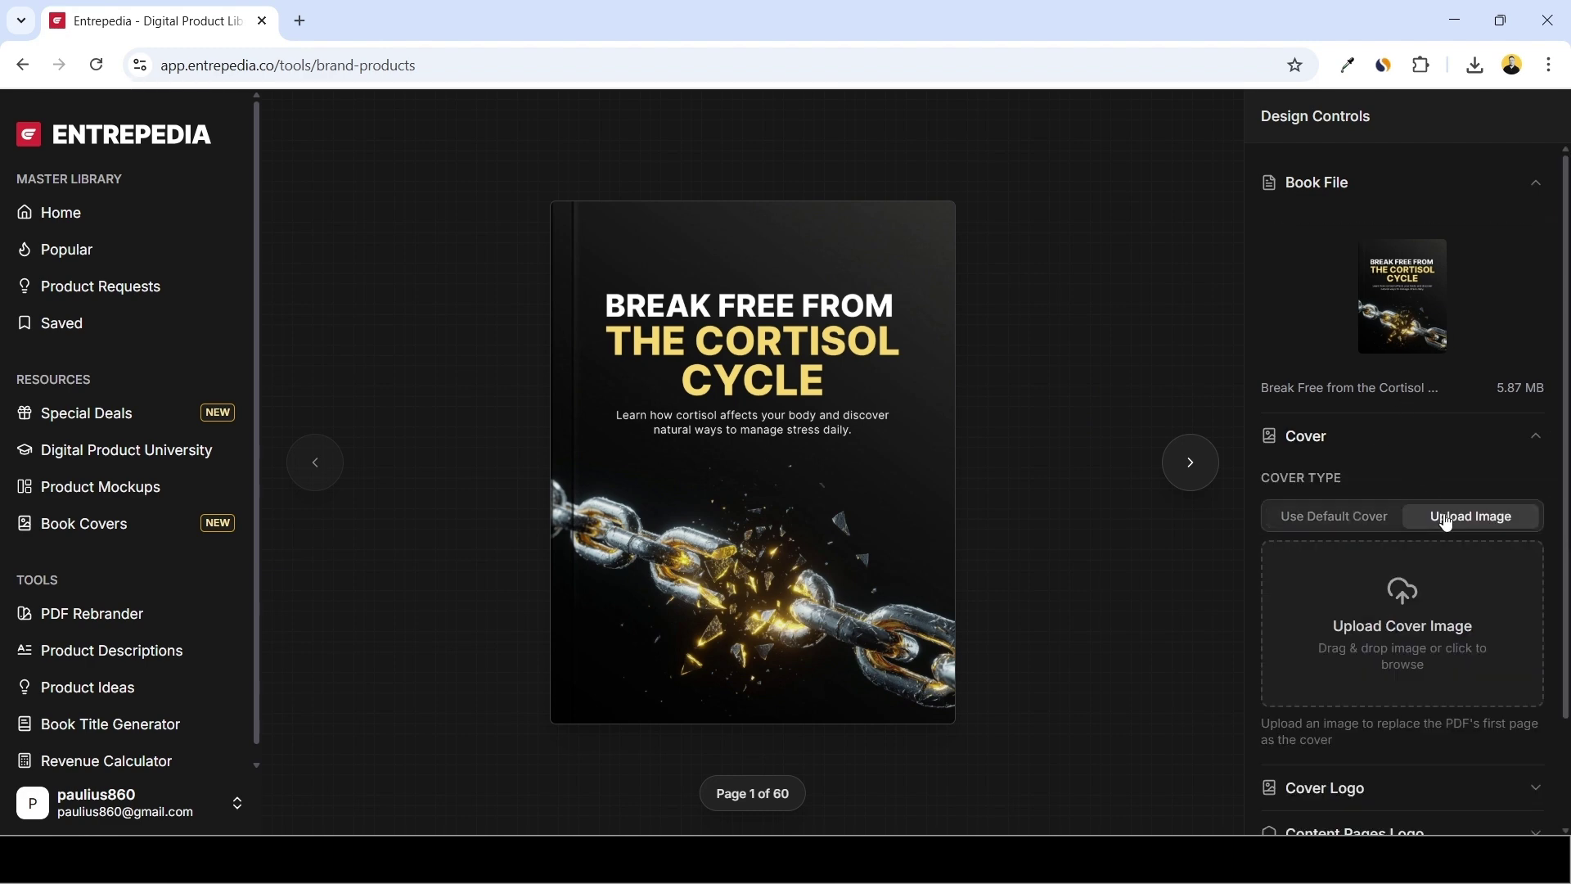
click(1409, 595)
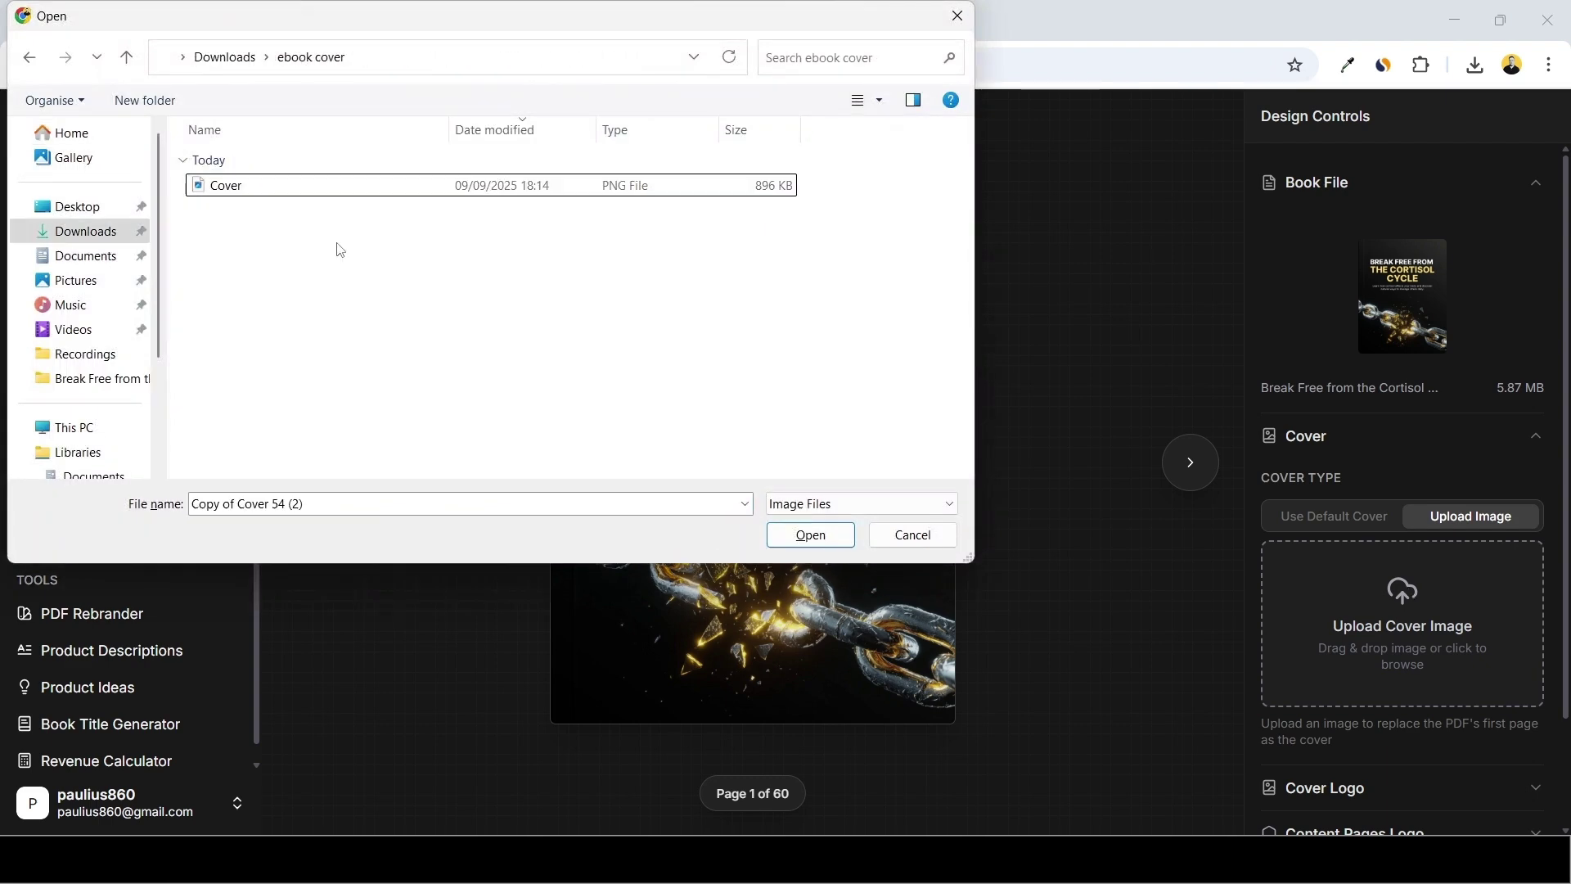
click(309, 188)
click(827, 535)
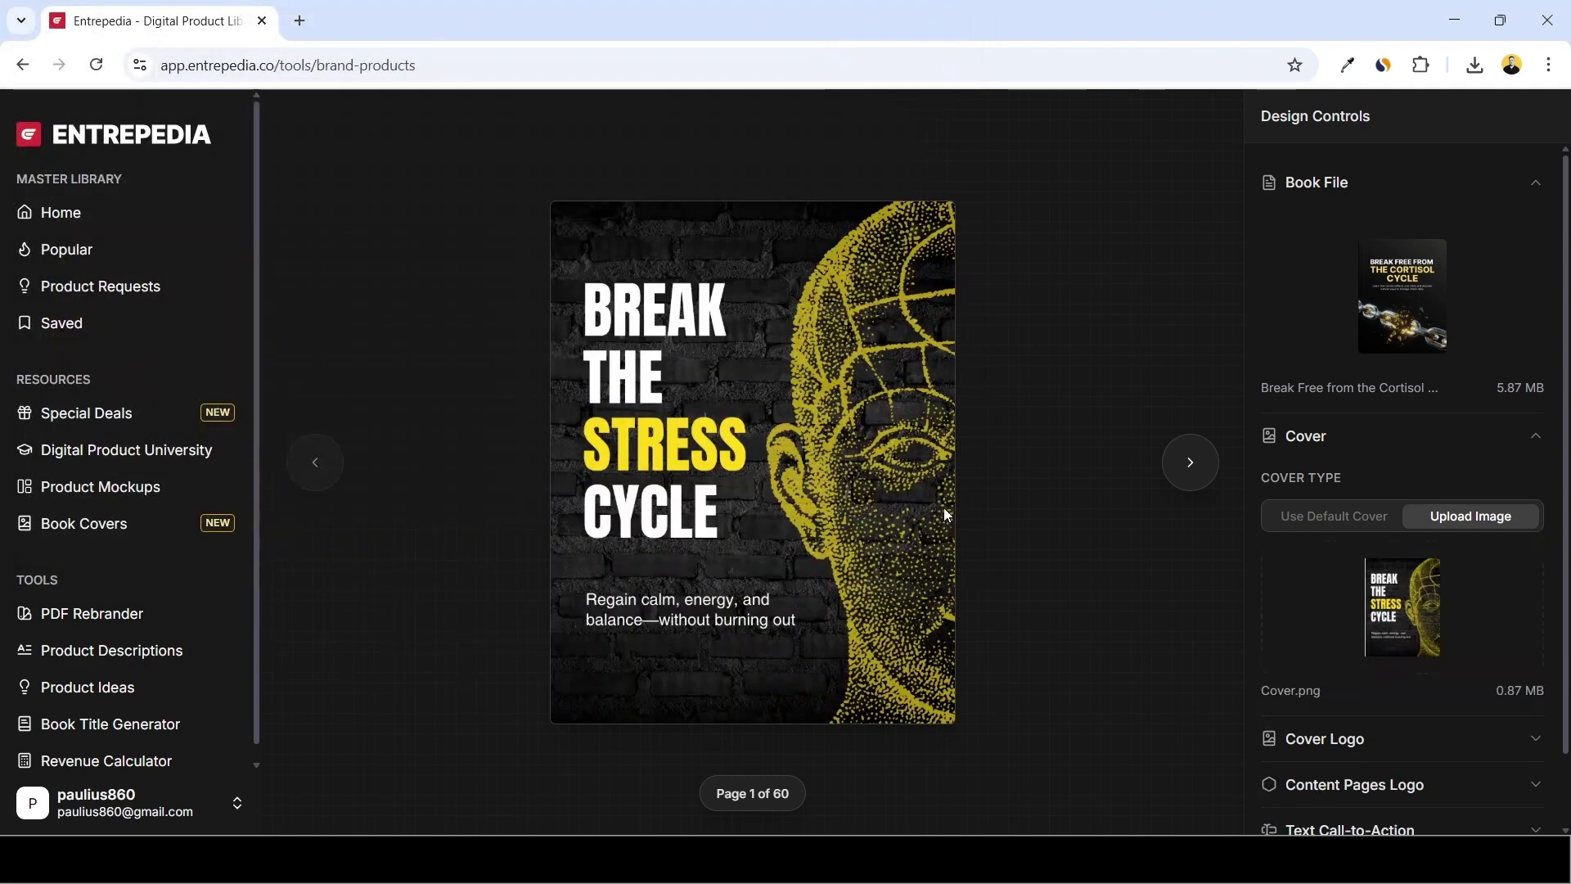
Page through the preview to page 3 and back to the BREAK THE STRESS CYCLE cover.
click(1191, 466)
click(1192, 467)
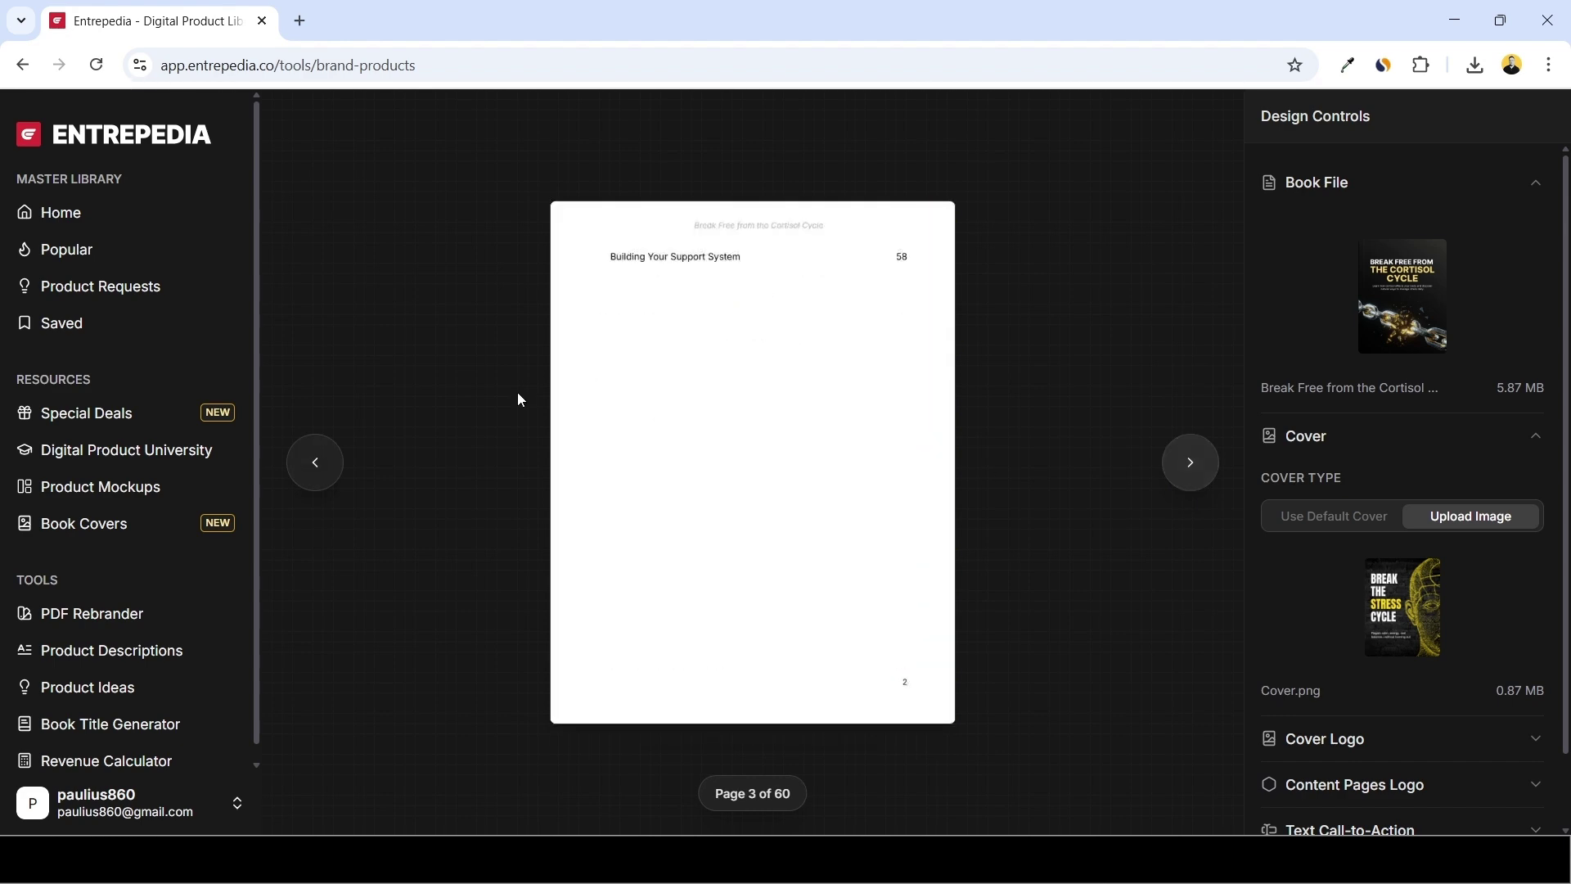
click(331, 460)
click(330, 461)
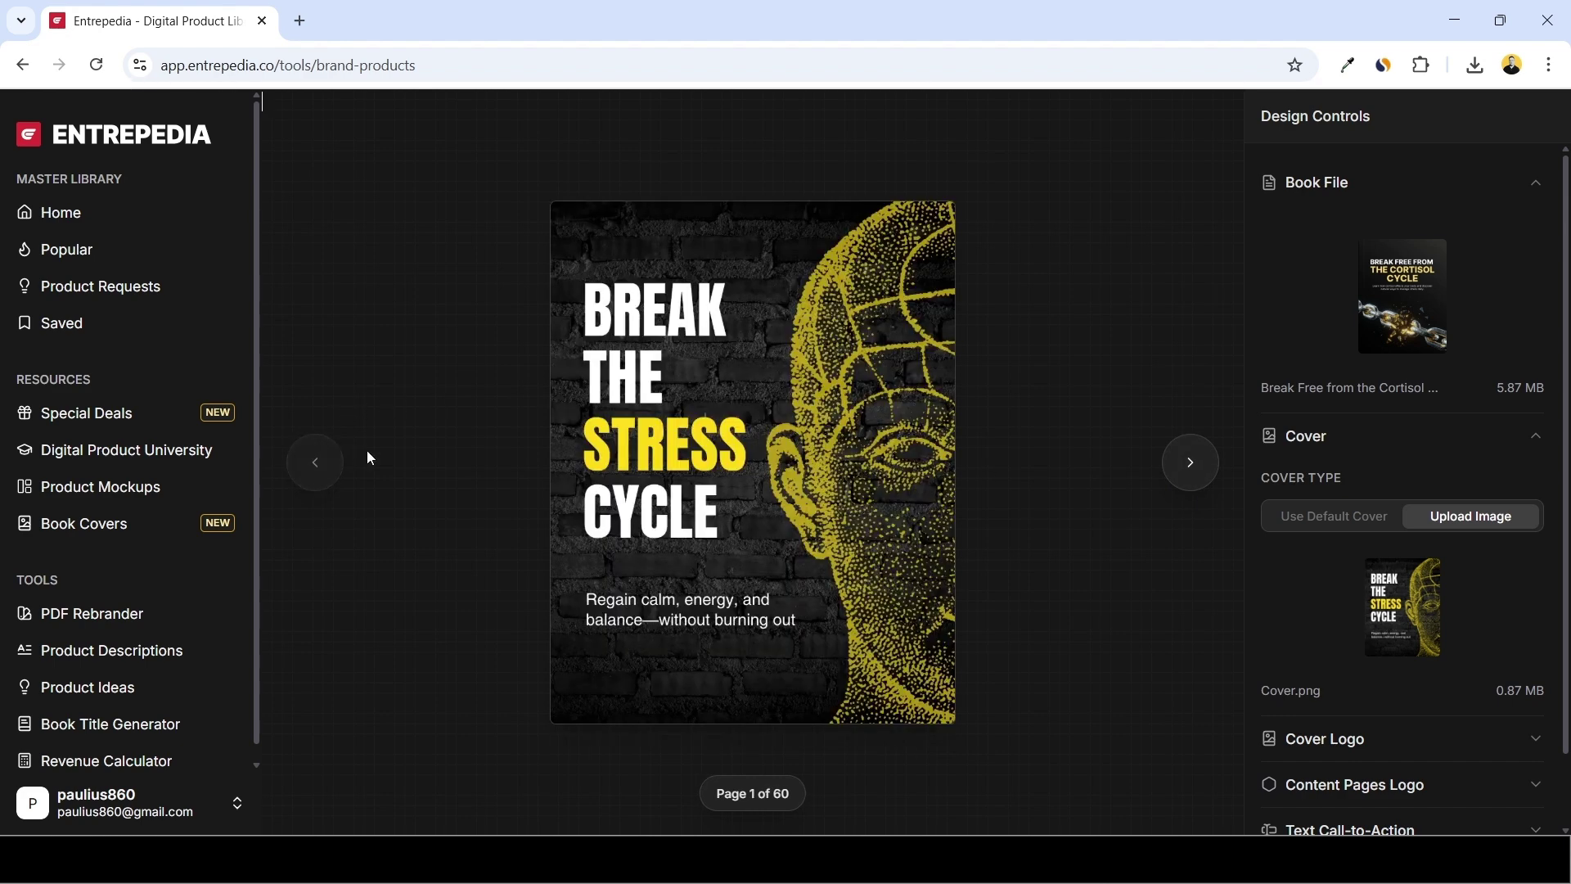
click(1344, 740)
Upload logo.png as the cover logo.
scroll(1391, 573, down, 3)
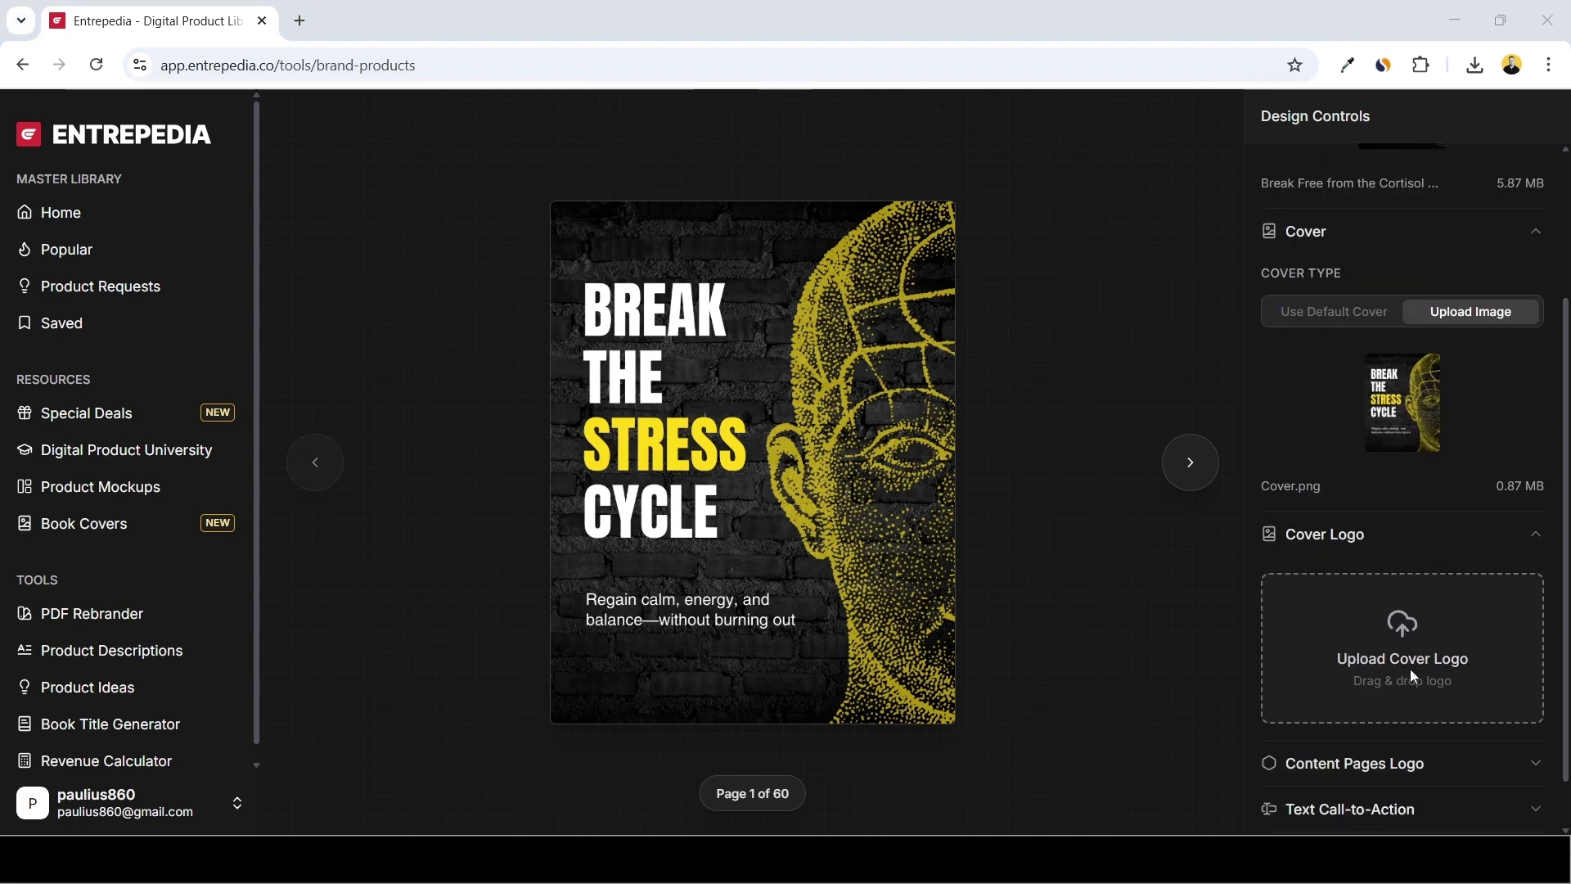
click(1410, 670)
click(222, 185)
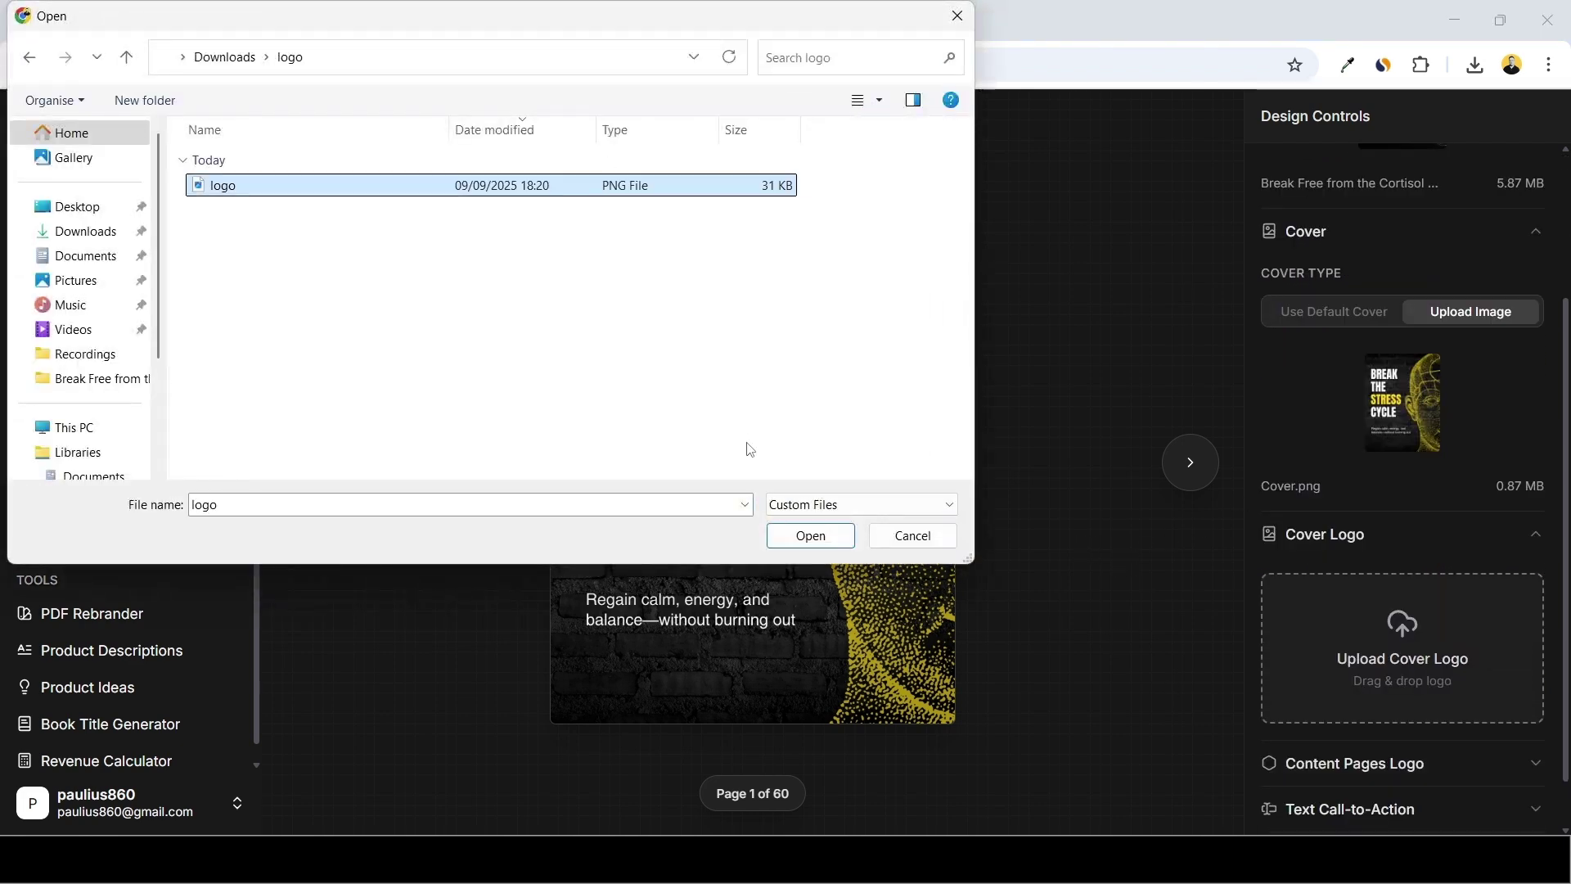
click(804, 536)
Place the cover logo in the lower-left corner at size 48.
drag(740, 697, 593, 691)
scroll(1440, 564, down, 3)
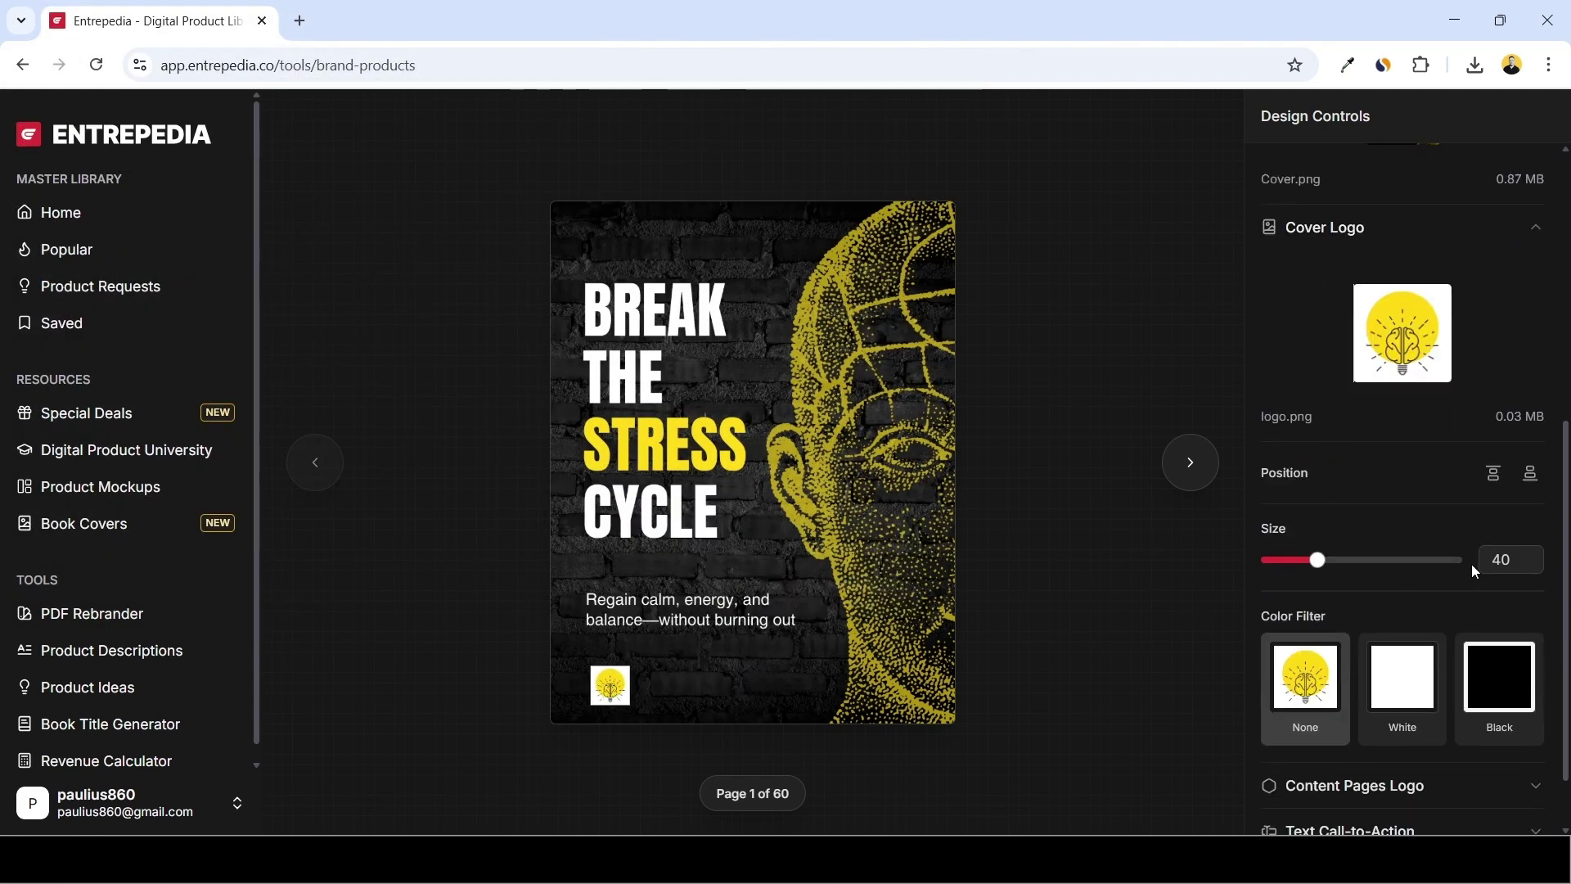
click(1493, 473)
click(1529, 473)
mouse_move(1317, 560)
mouse_down()
mouse_move(1353, 559)
mouse_move(1315, 561)
mouse_up()
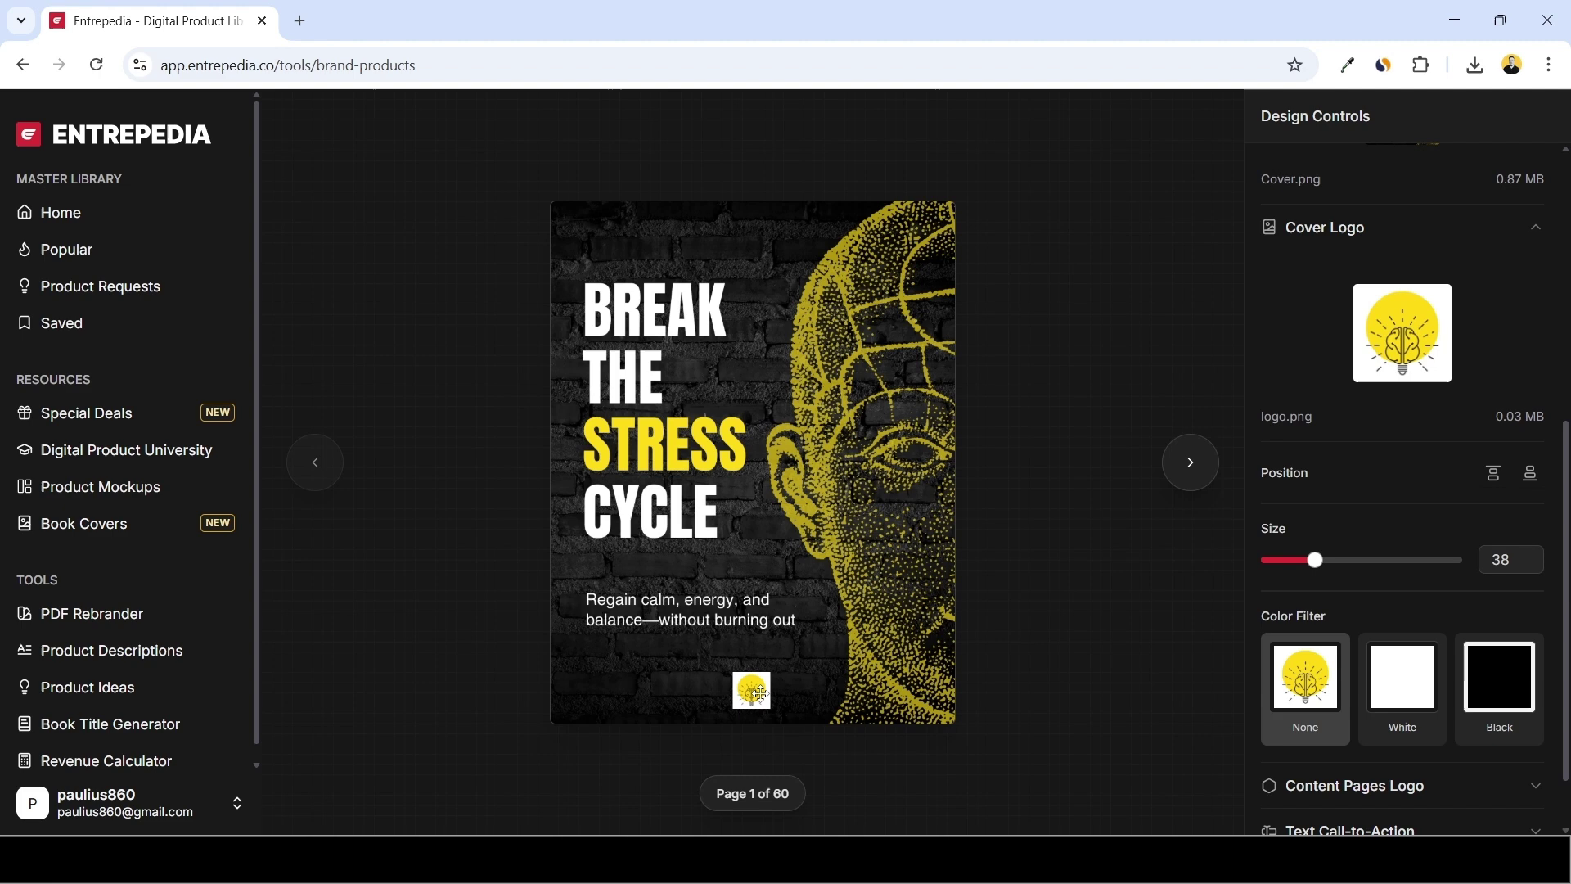
drag(760, 692, 614, 692)
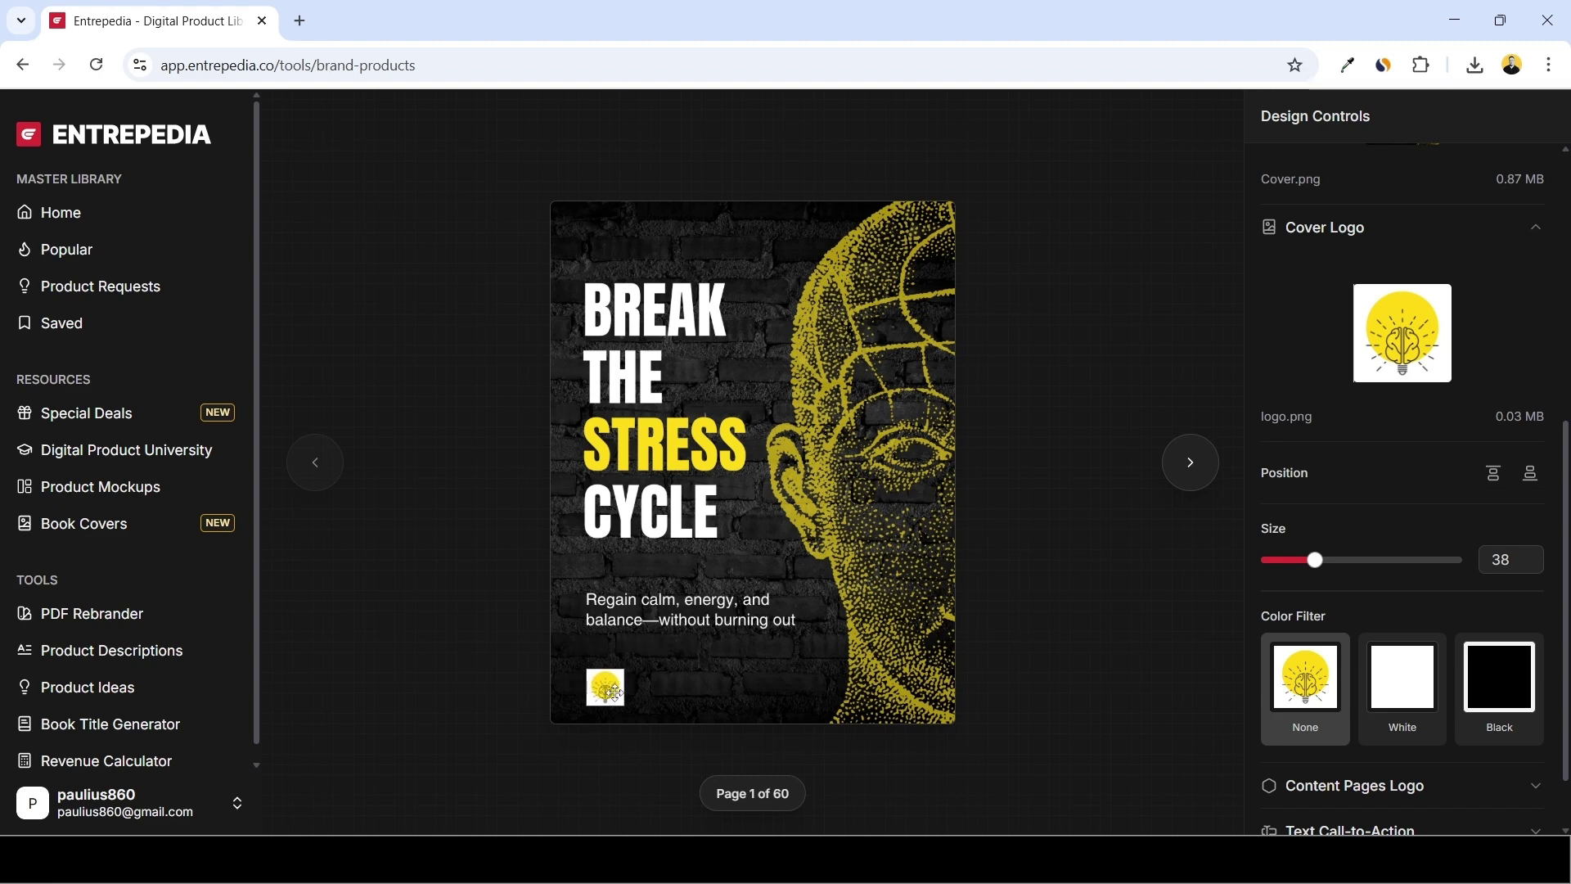
drag(1315, 560, 1330, 572)
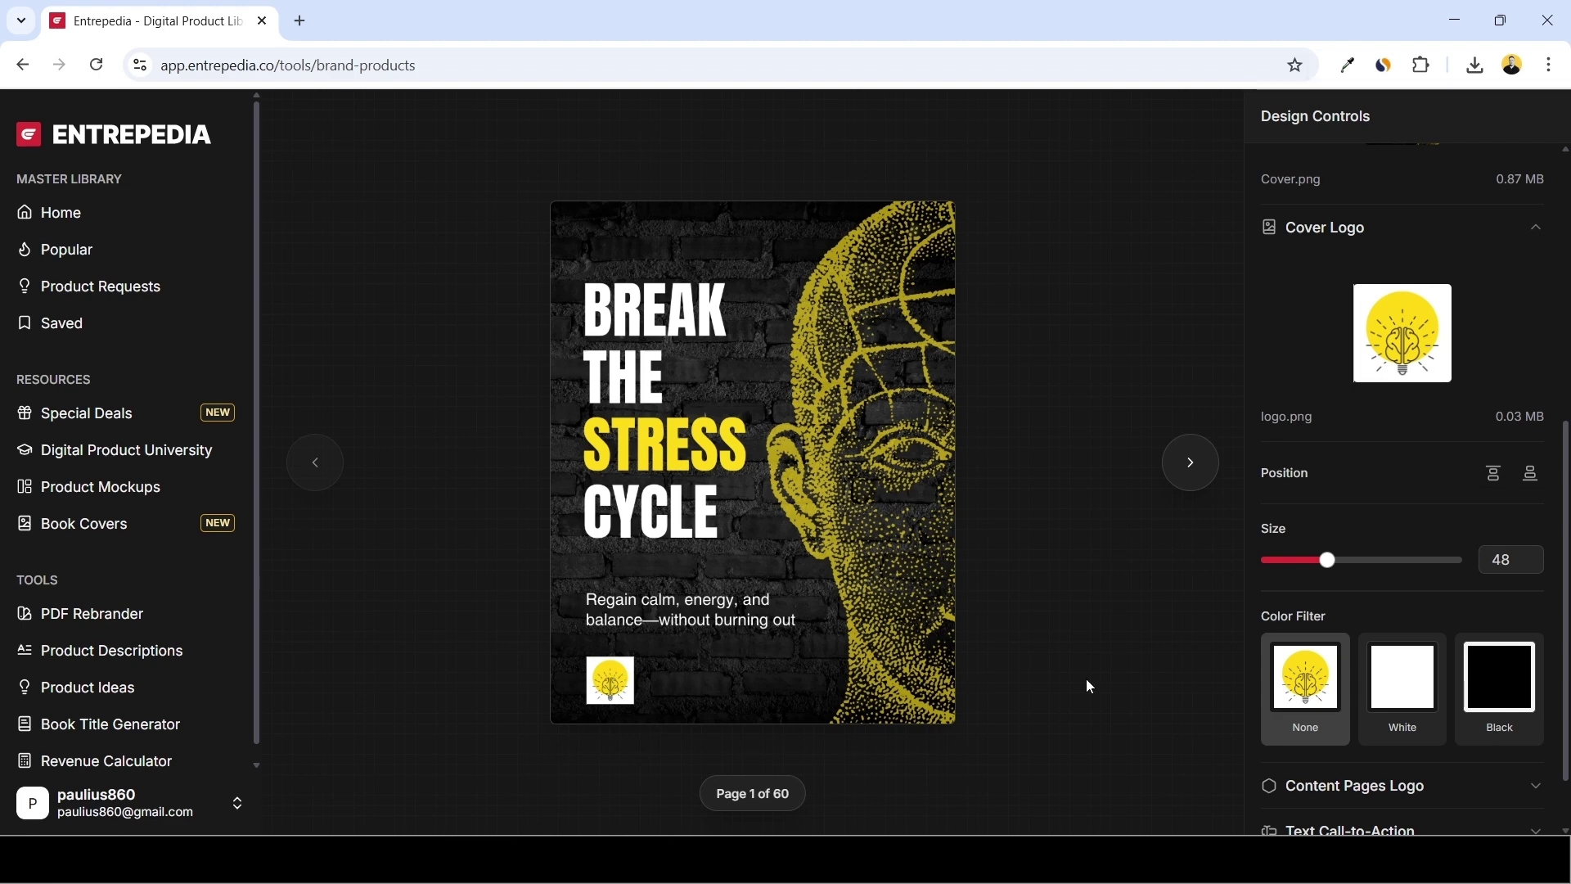
scroll(1535, 665, down, 1)
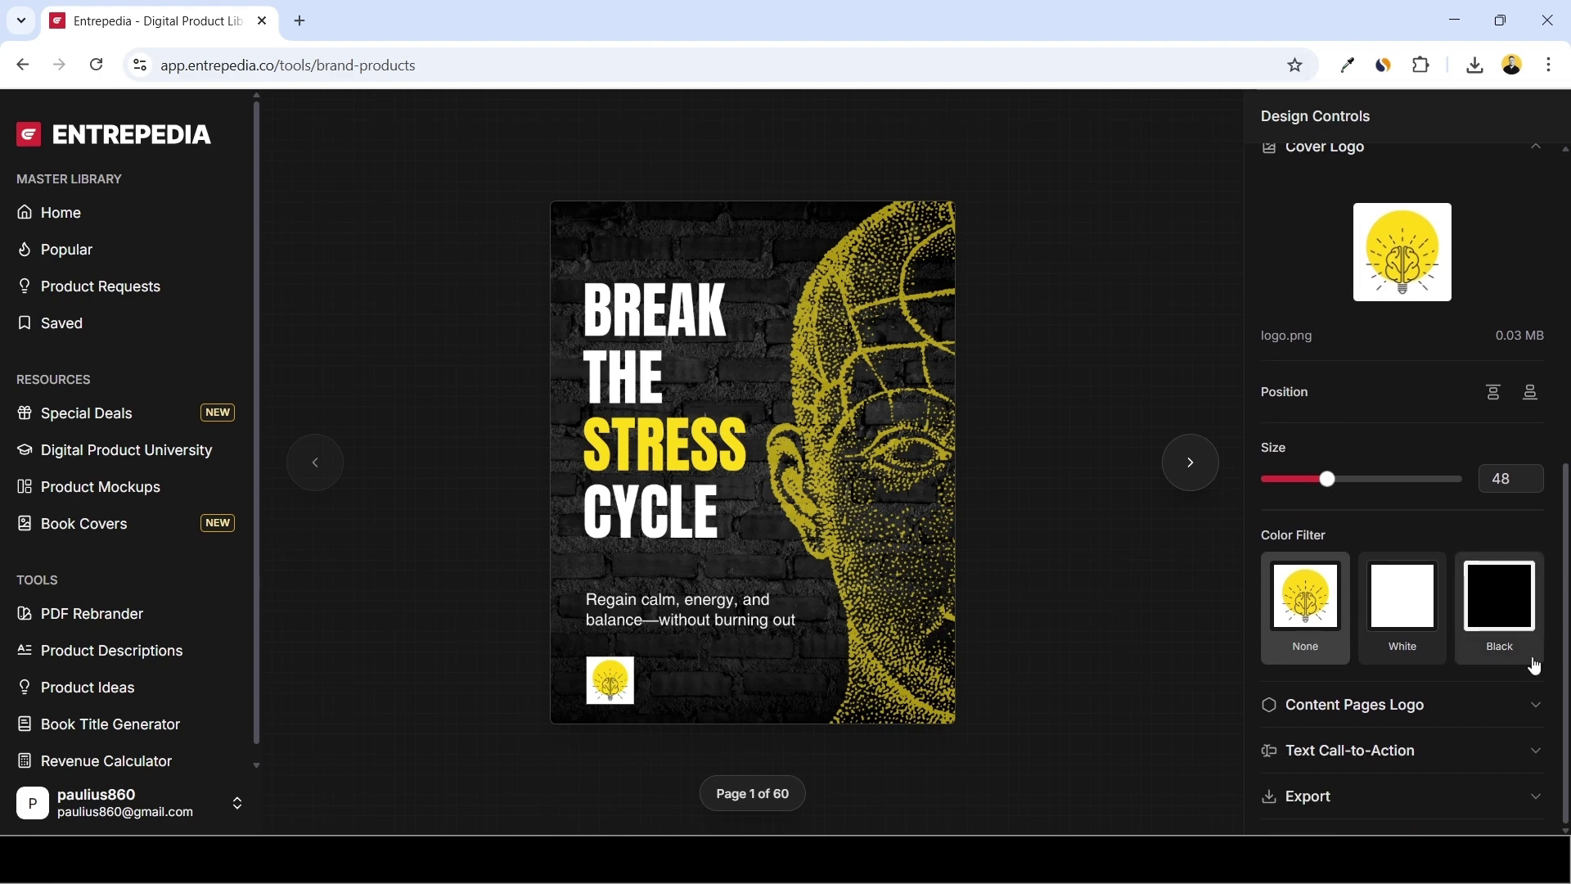
Upload logo.png as the content pages logo.
click(1376, 708)
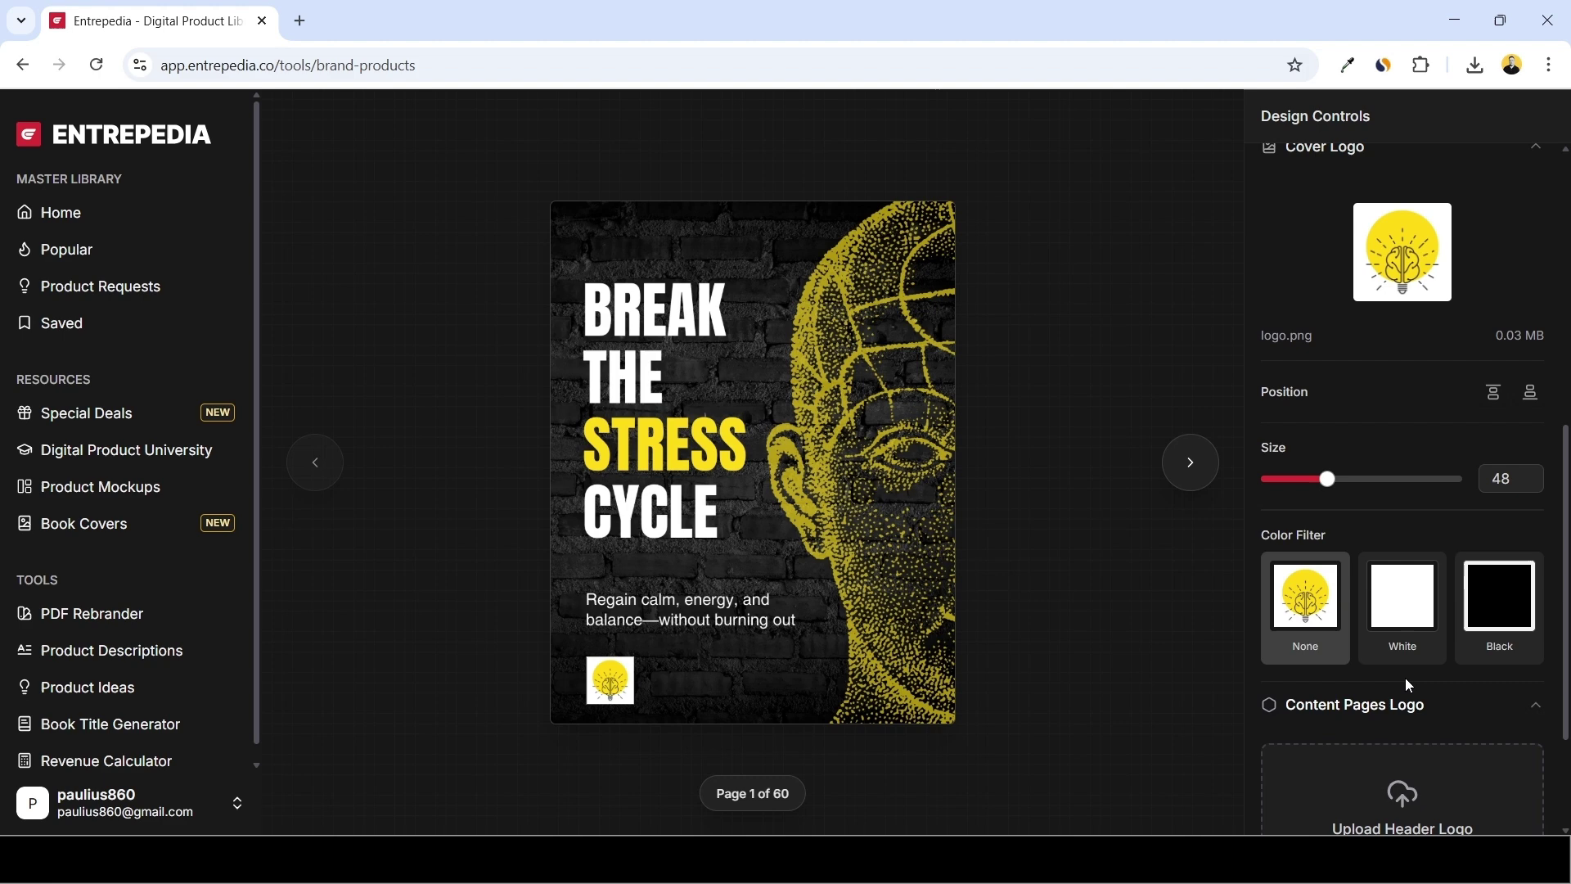
scroll(1405, 677, down, 2)
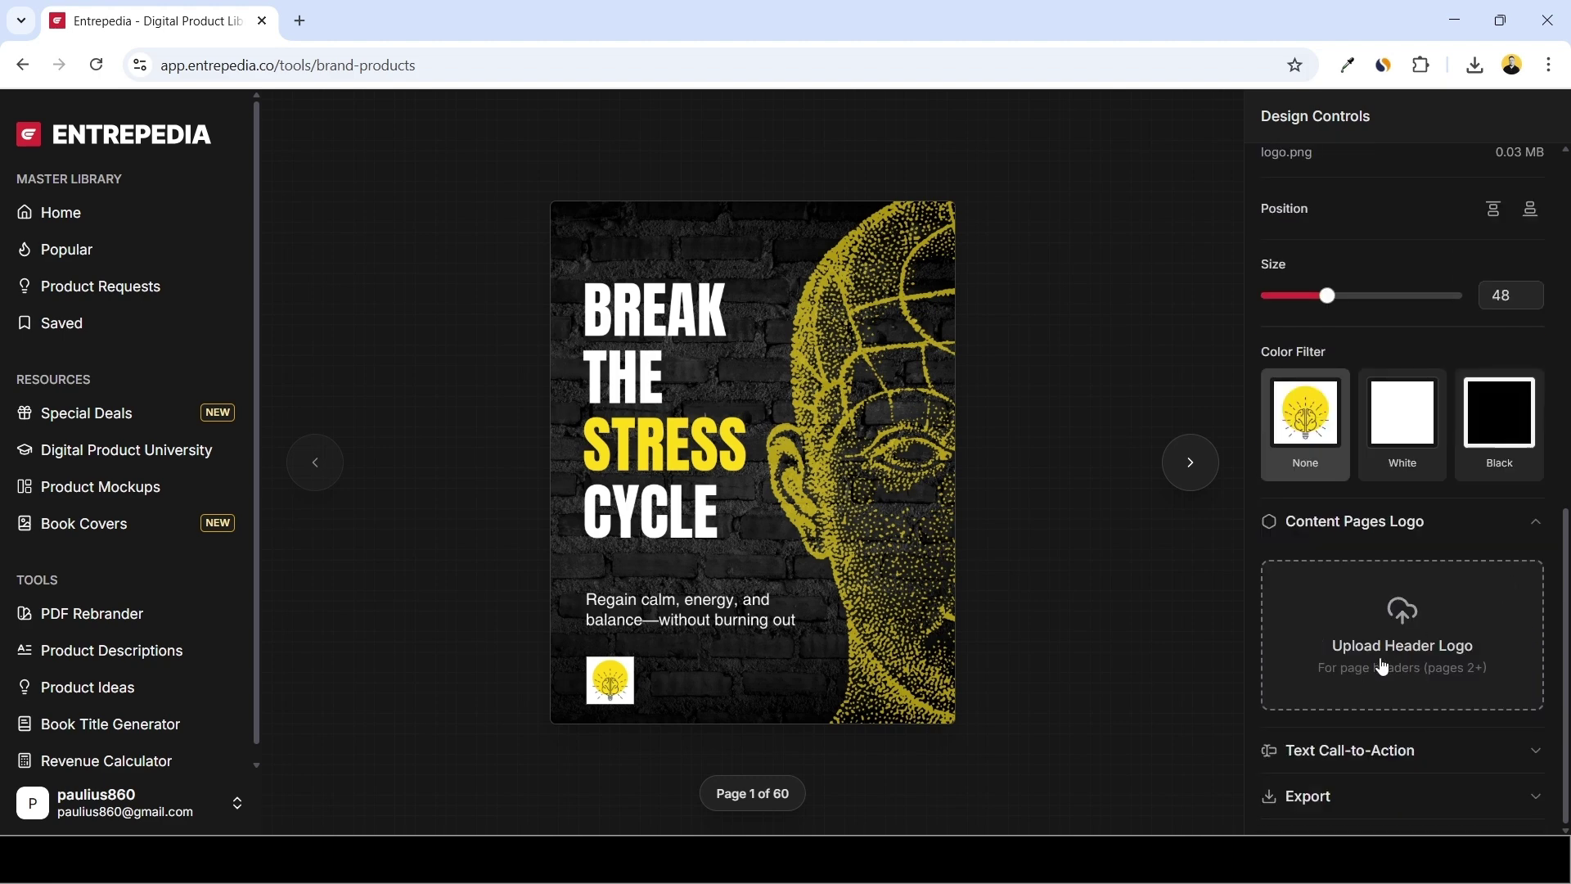
click(1462, 602)
click(306, 196)
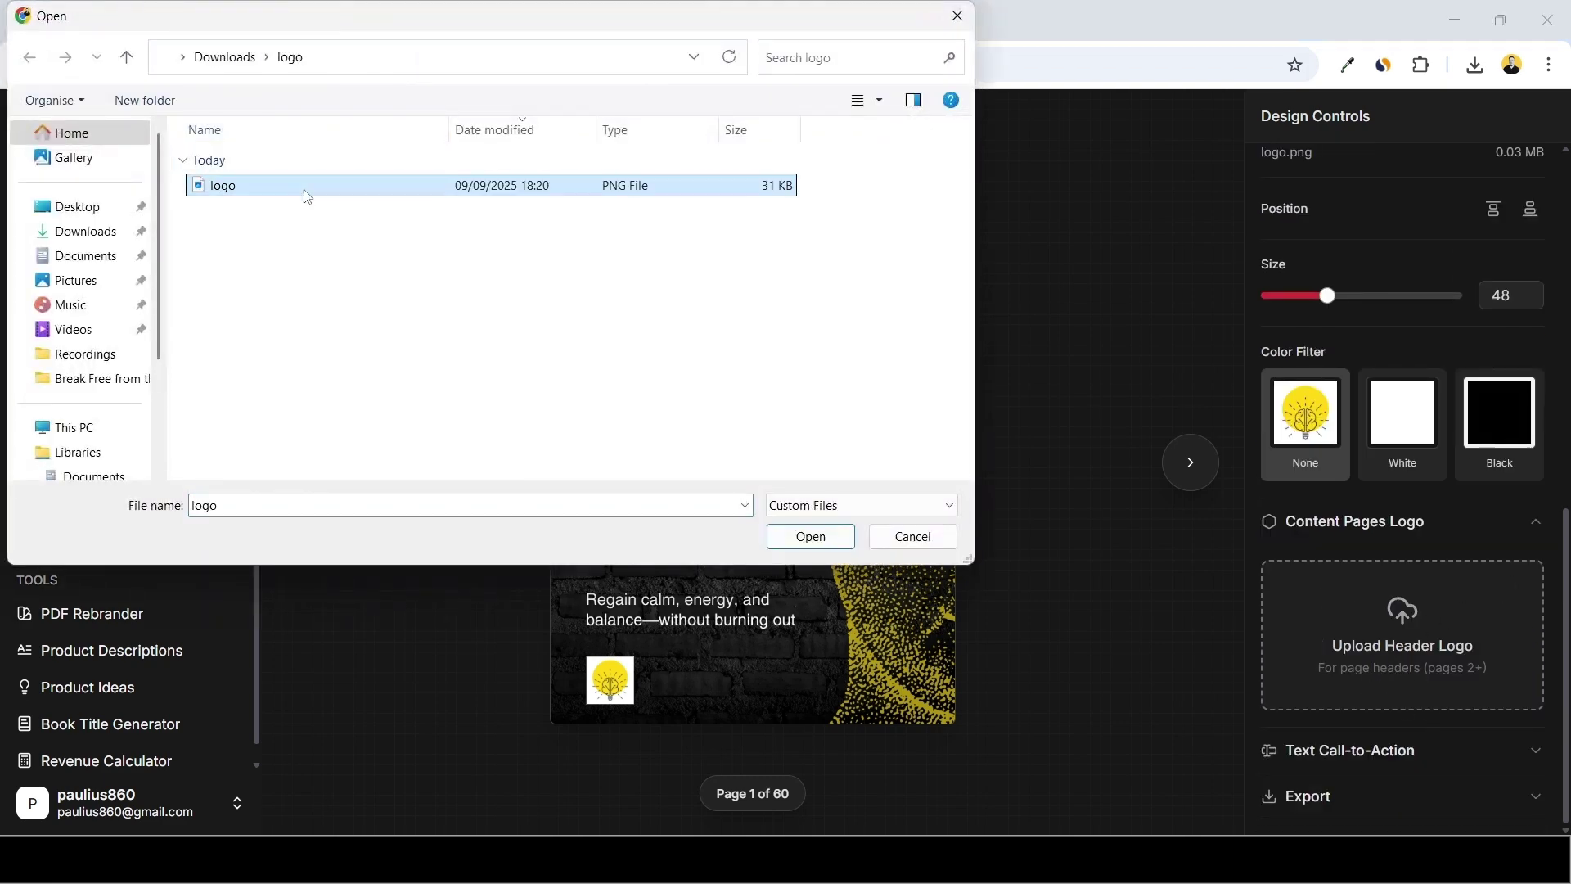
double_click(307, 197)
Page through to page 6 and drag the page logo to the lower-left corner.
click(1192, 461)
click(1201, 470)
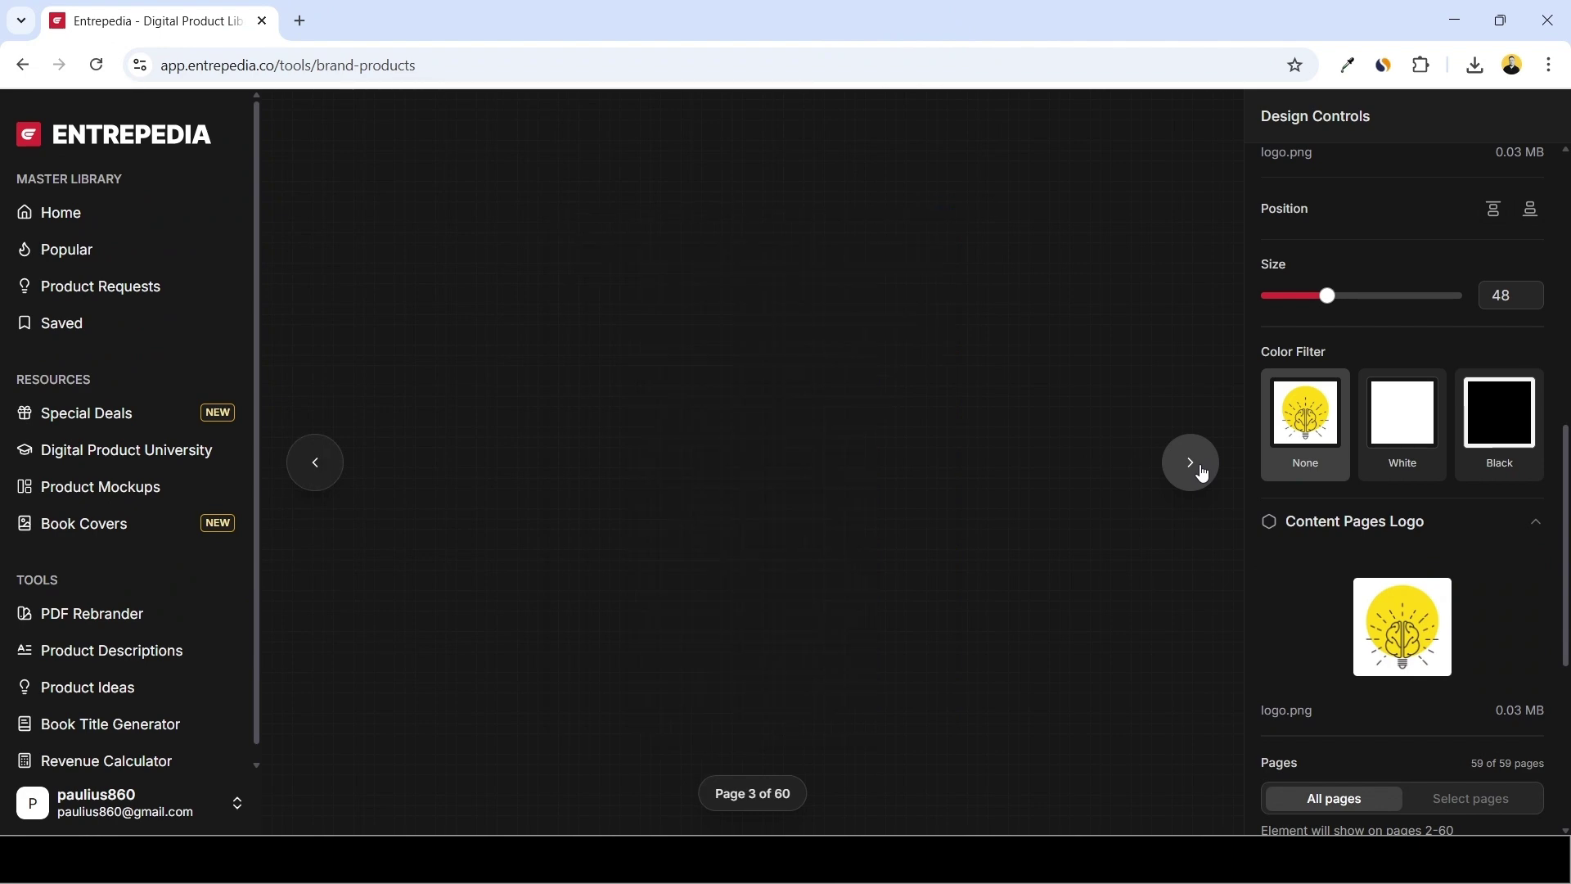
click(1192, 466)
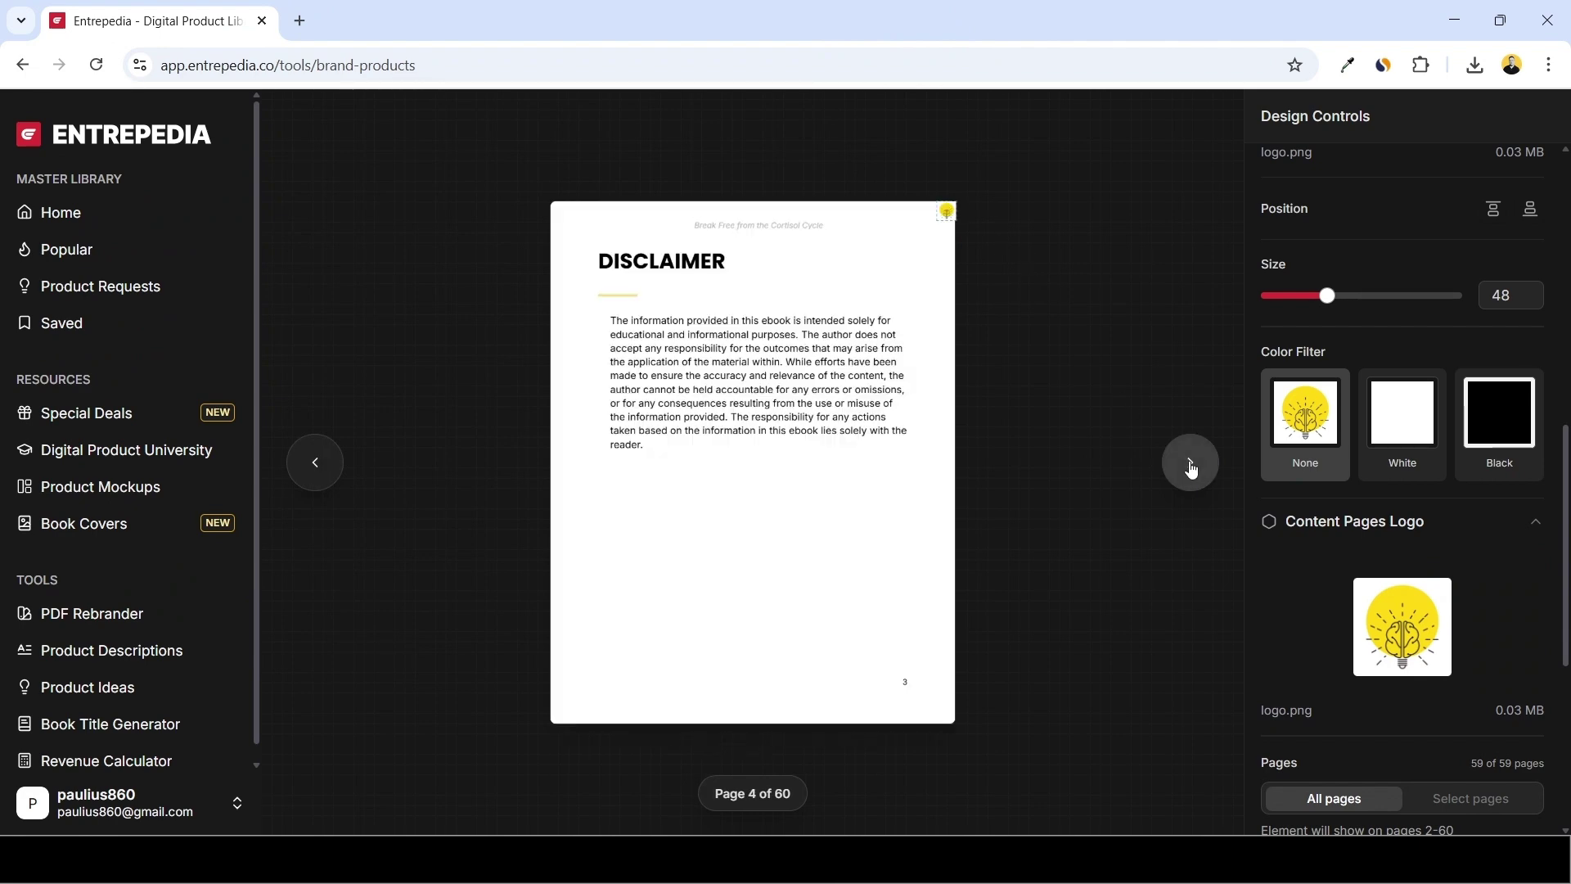
click(1192, 468)
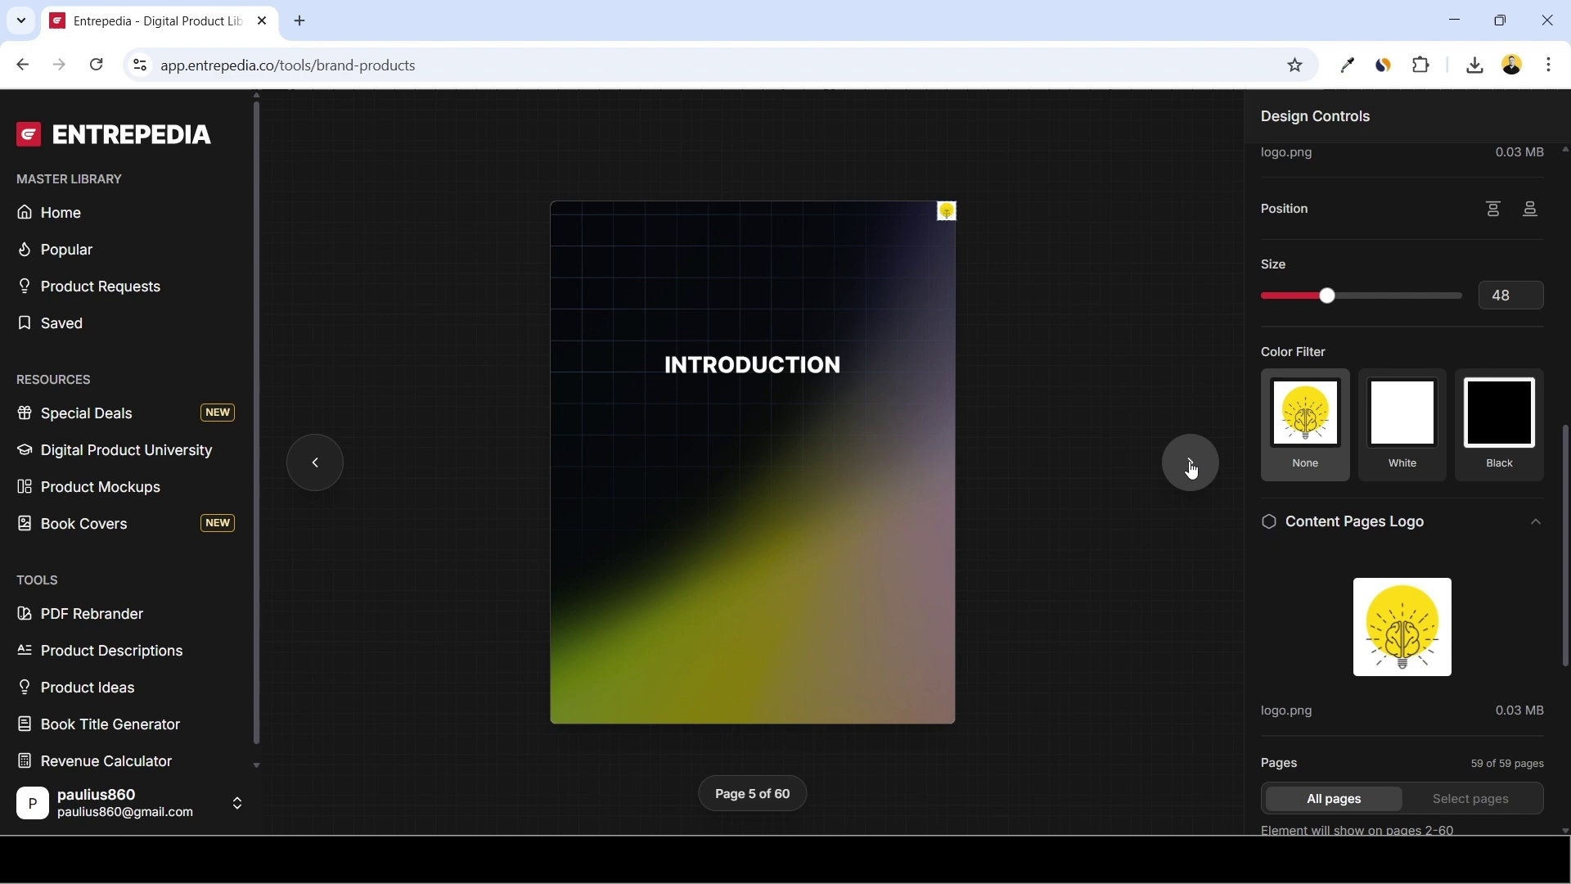
click(1192, 468)
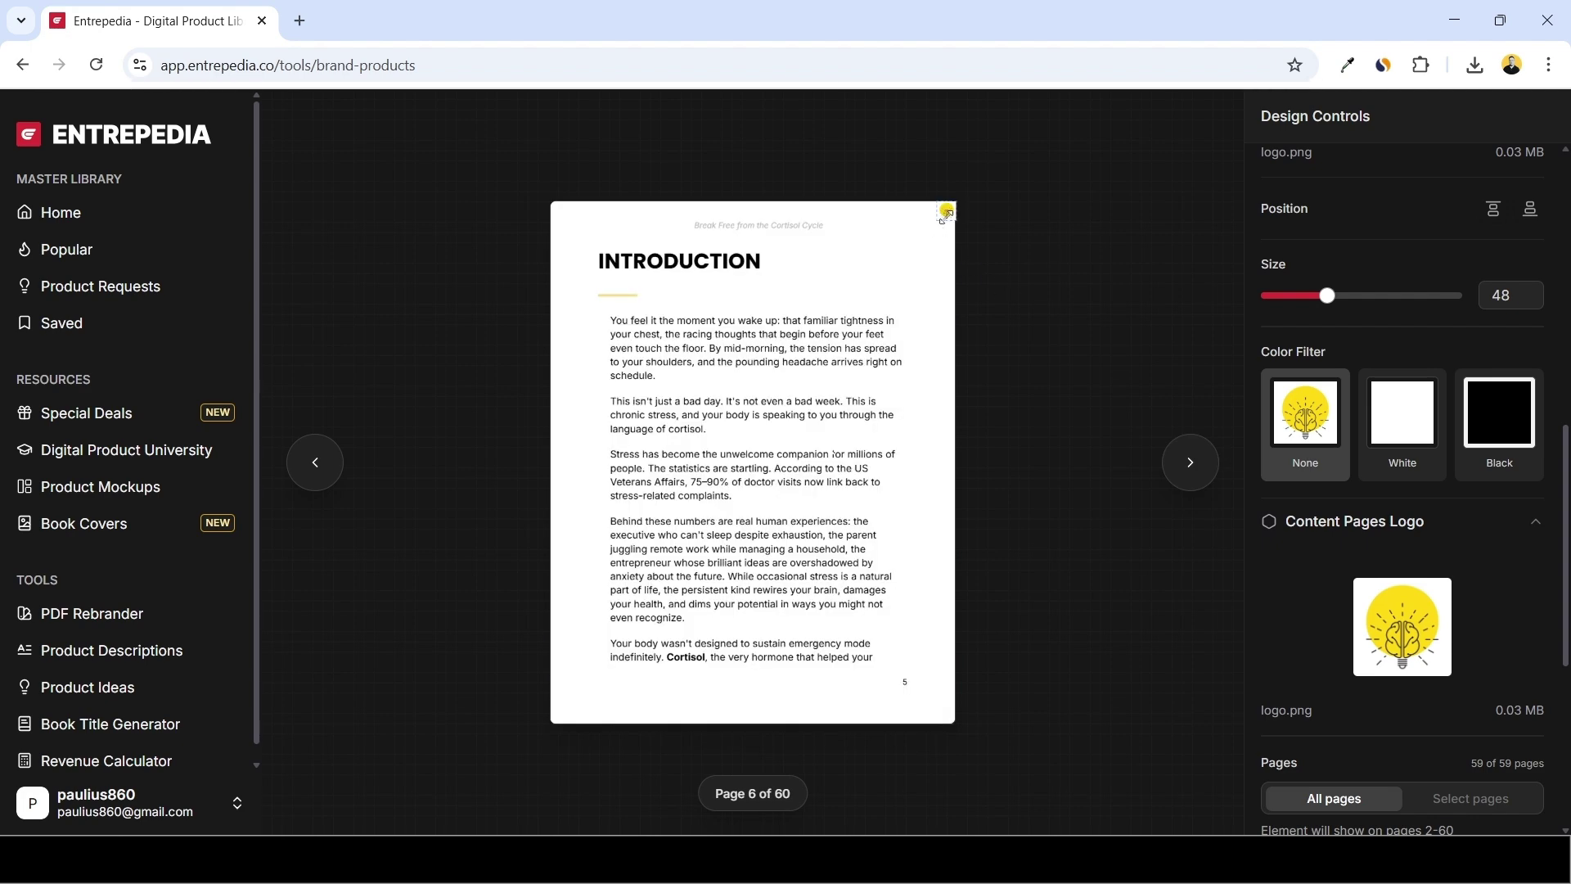
drag(936, 215, 588, 694)
Keep the page logo on all pages 2–60 after briefly trying specific-page selection.
scroll(1293, 577, down, 3)
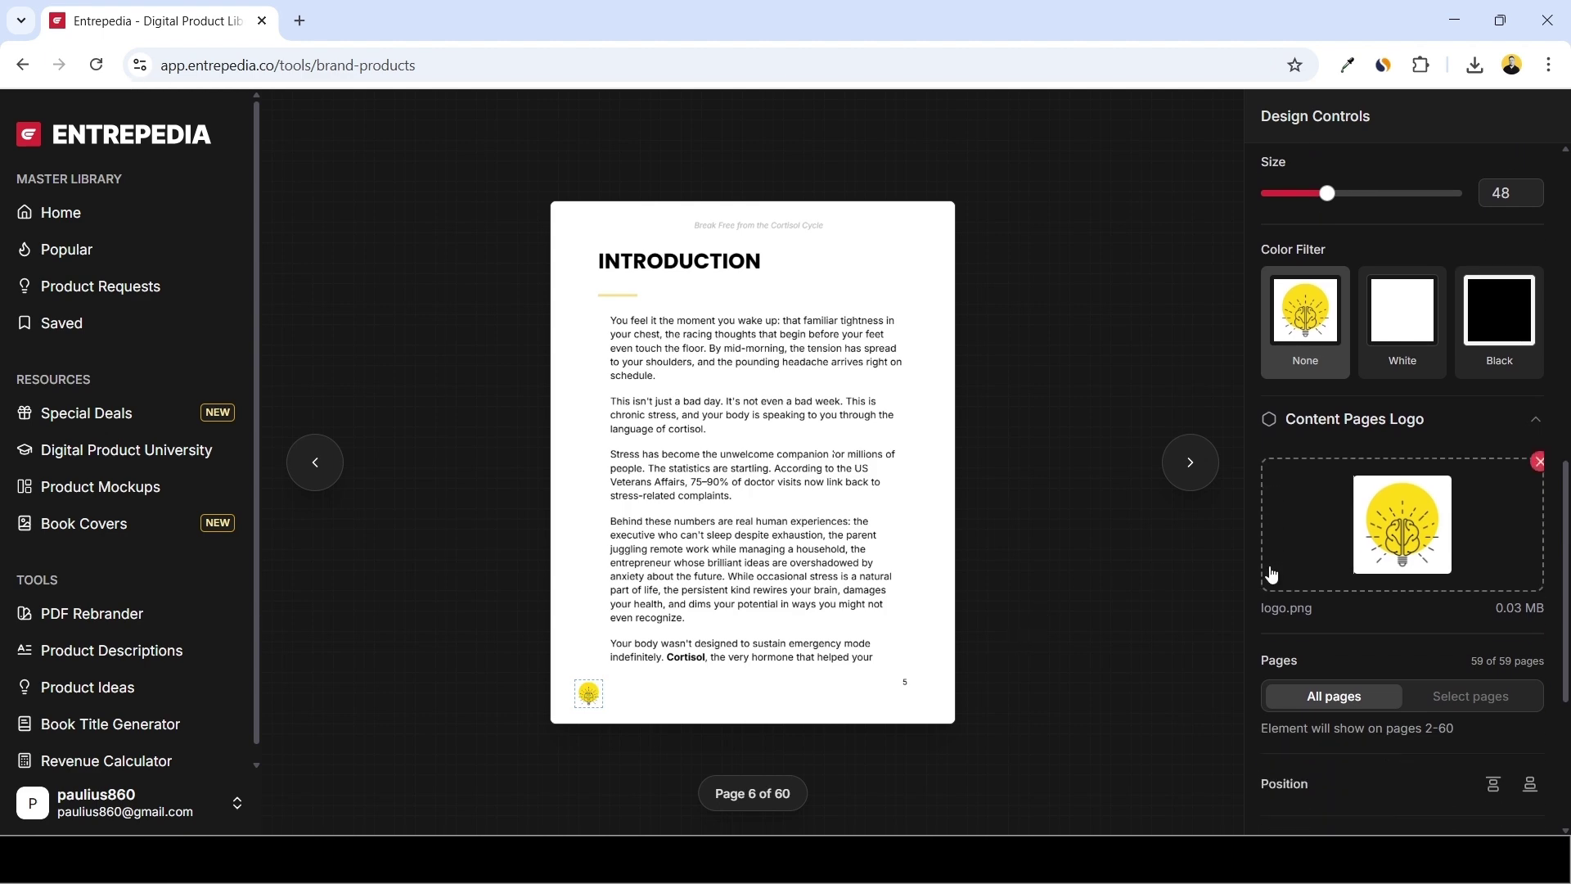
scroll(1375, 573, down, 1)
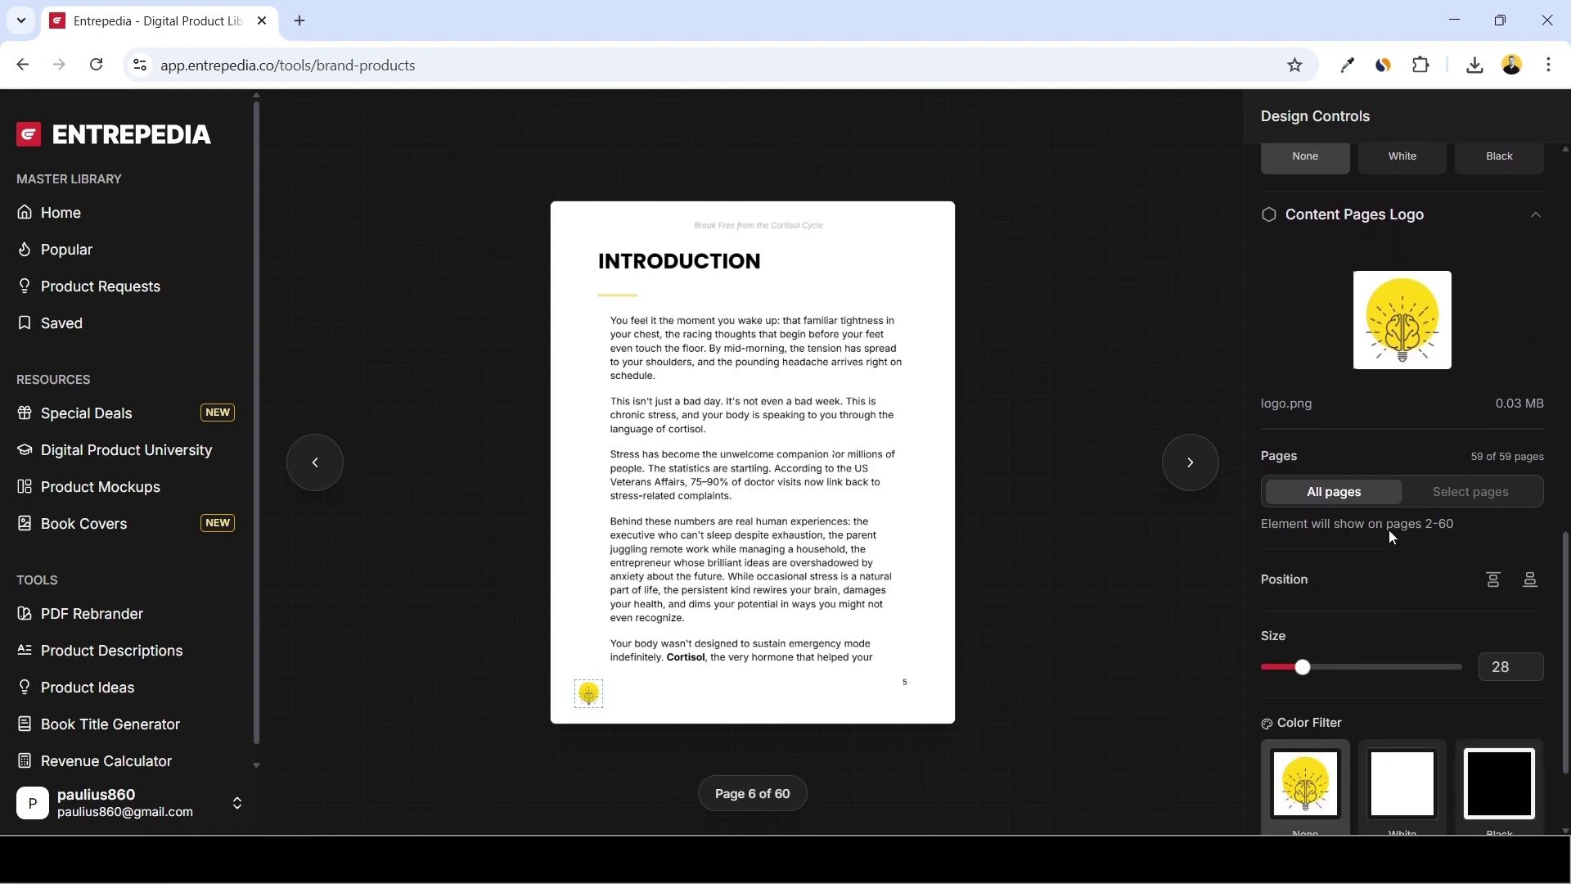
click(1496, 507)
scroll(1475, 573, down, 1)
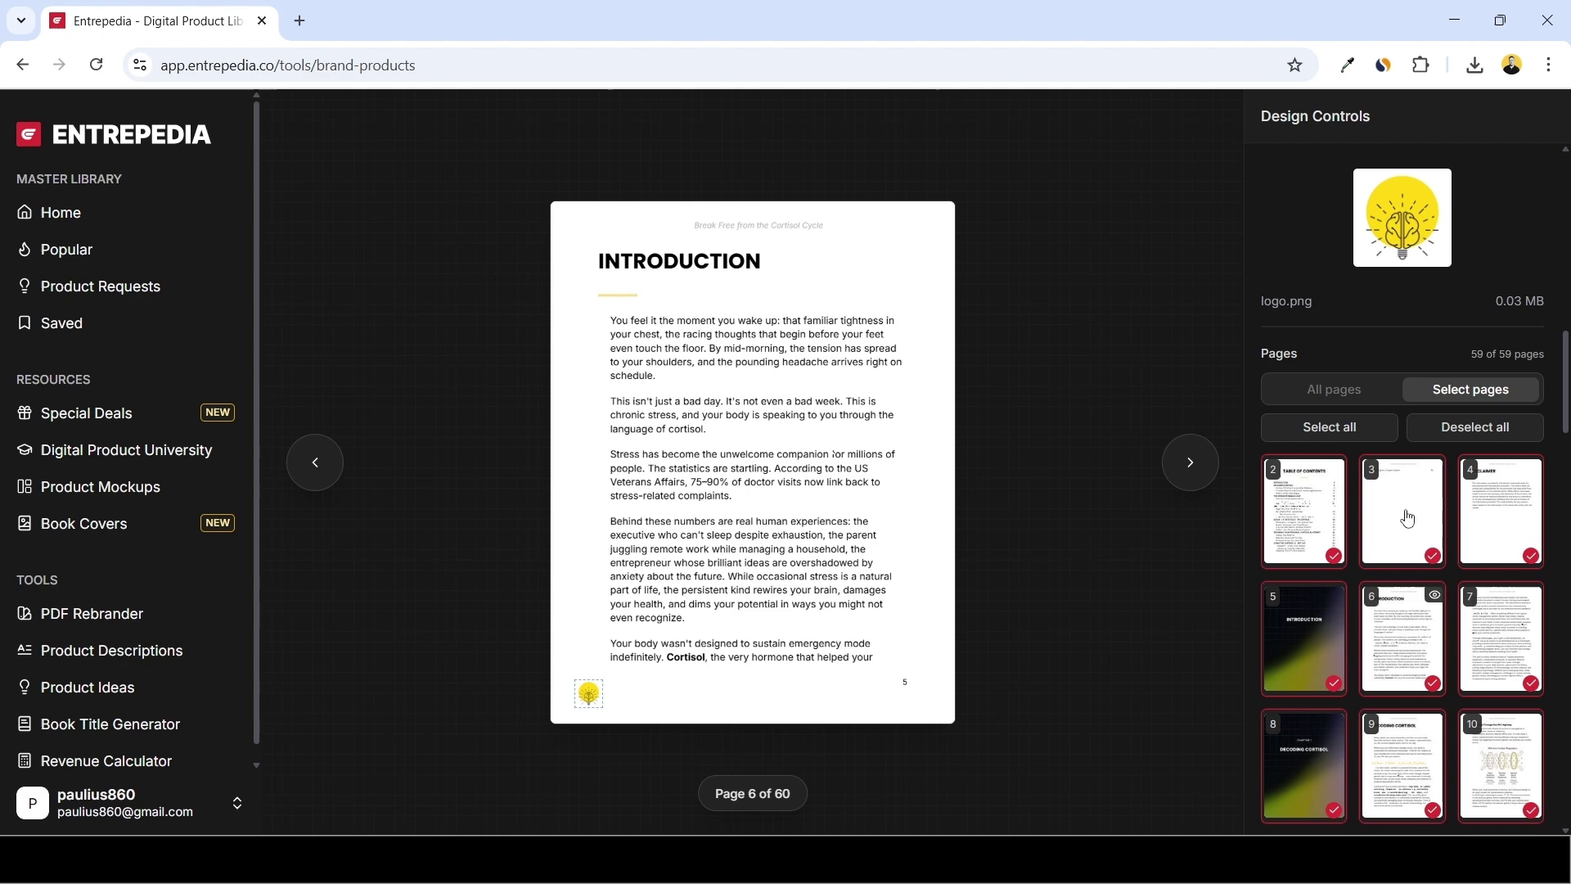
scroll(1440, 577, down, 2)
scroll(1456, 567, up, 2)
click(1469, 427)
scroll(1424, 532, down, 2)
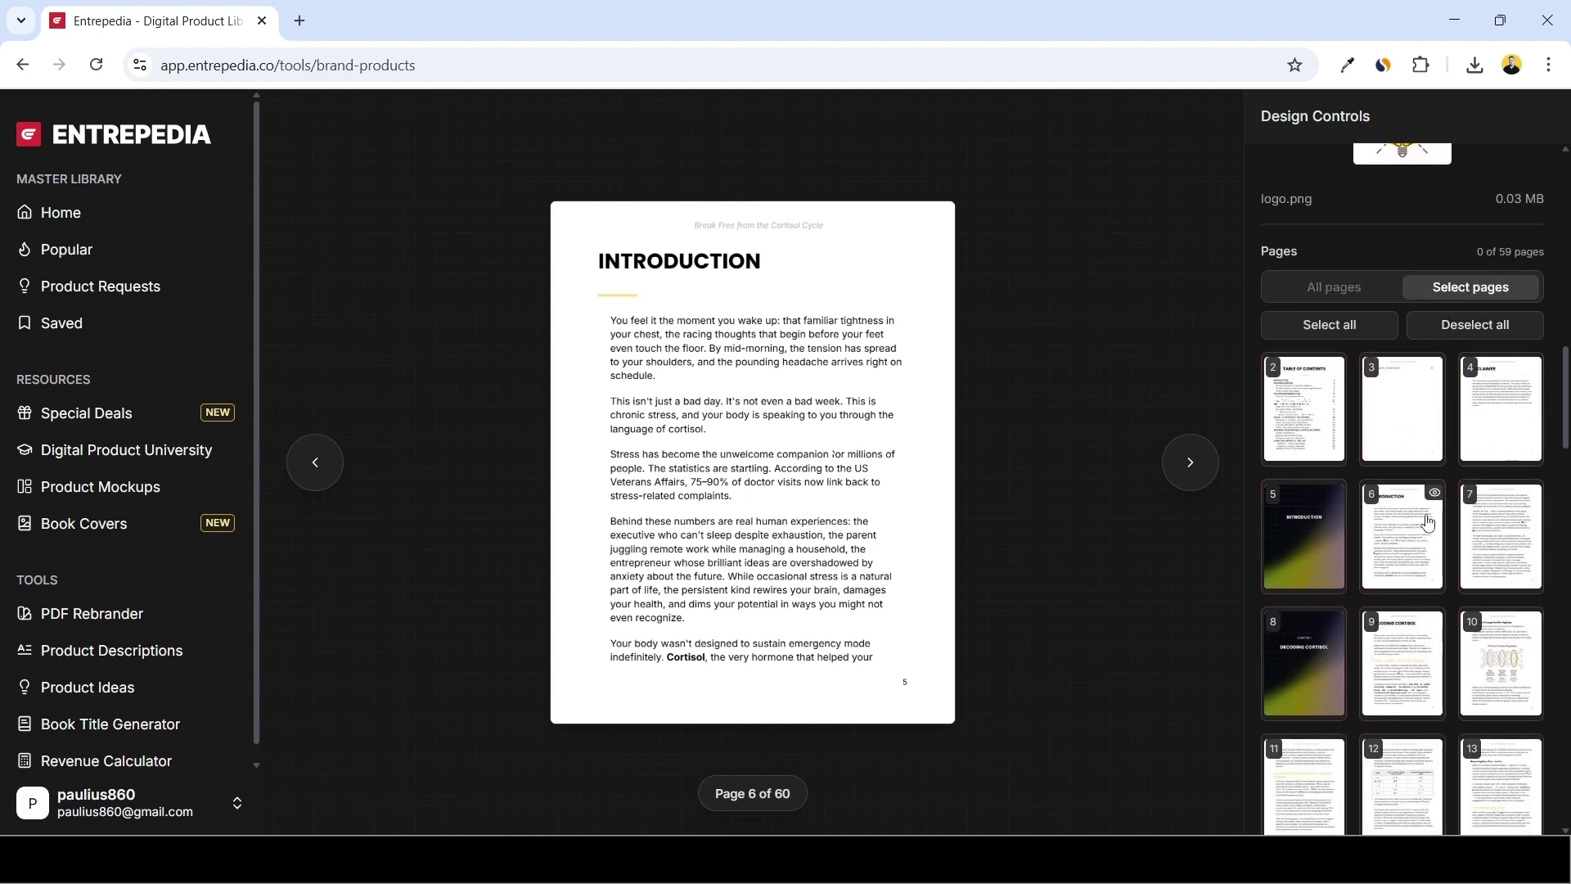
scroll(1395, 601, down, 1)
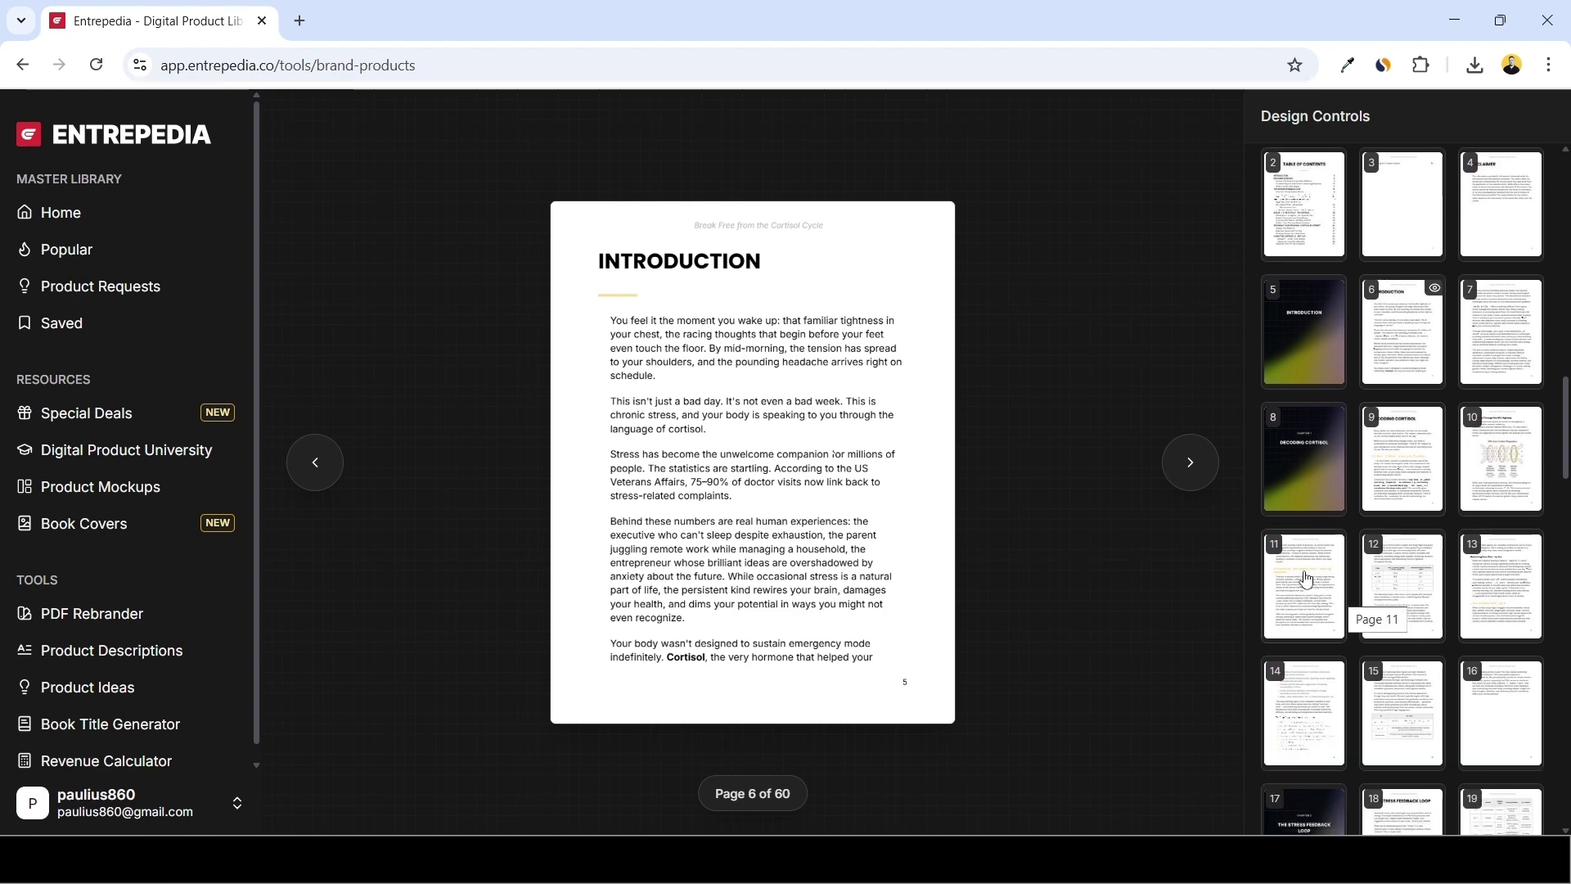
scroll(1305, 579, up, 2)
scroll(1305, 578, up, 2)
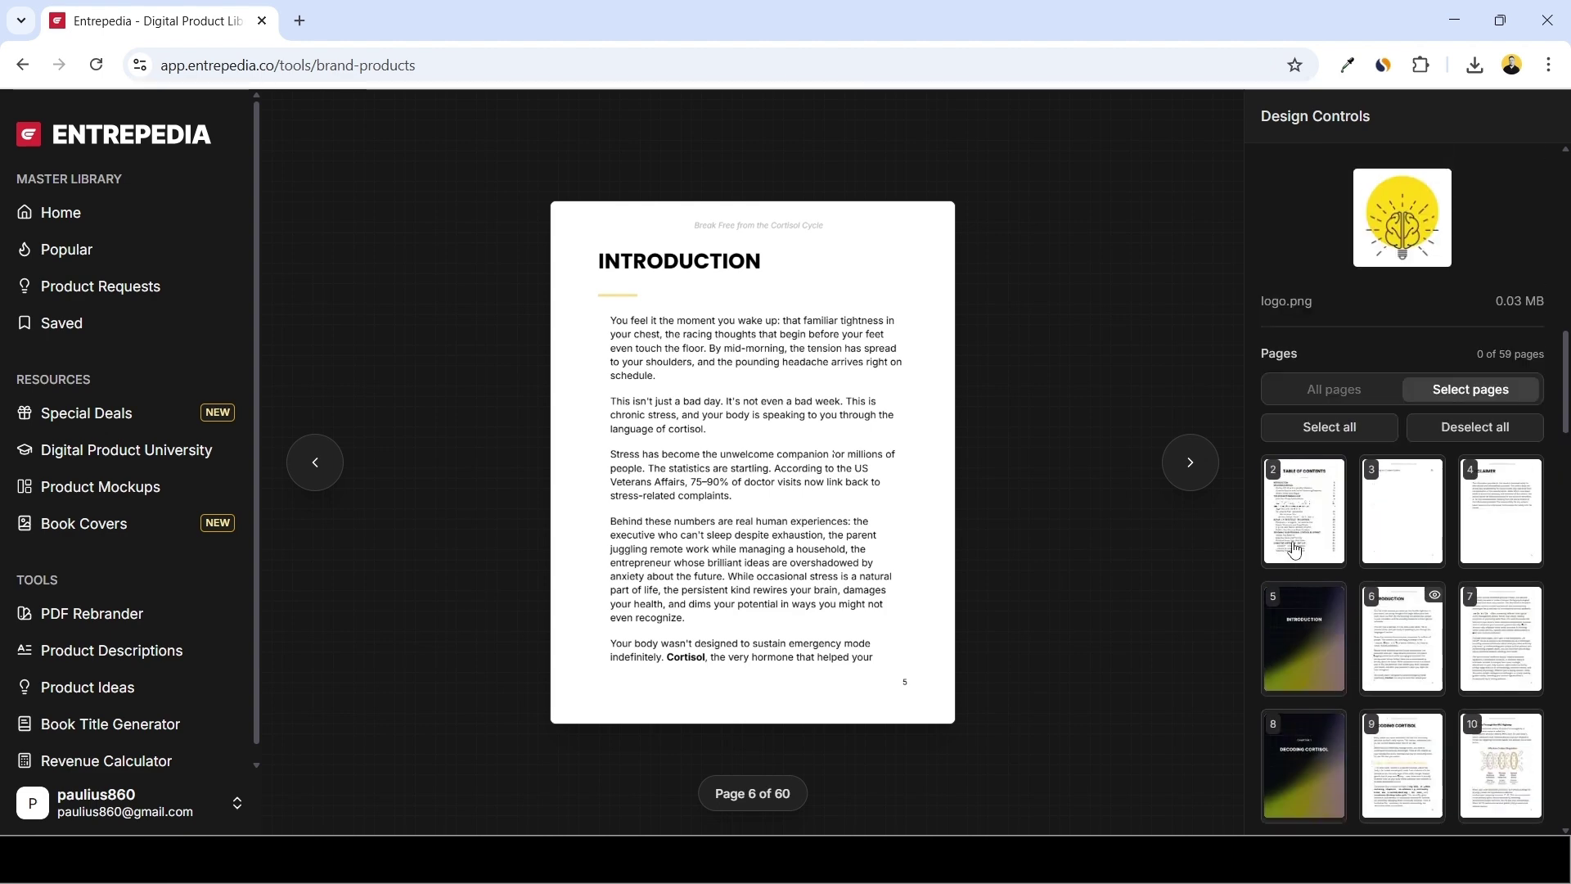
click(1373, 403)
scroll(1304, 481, down, 1)
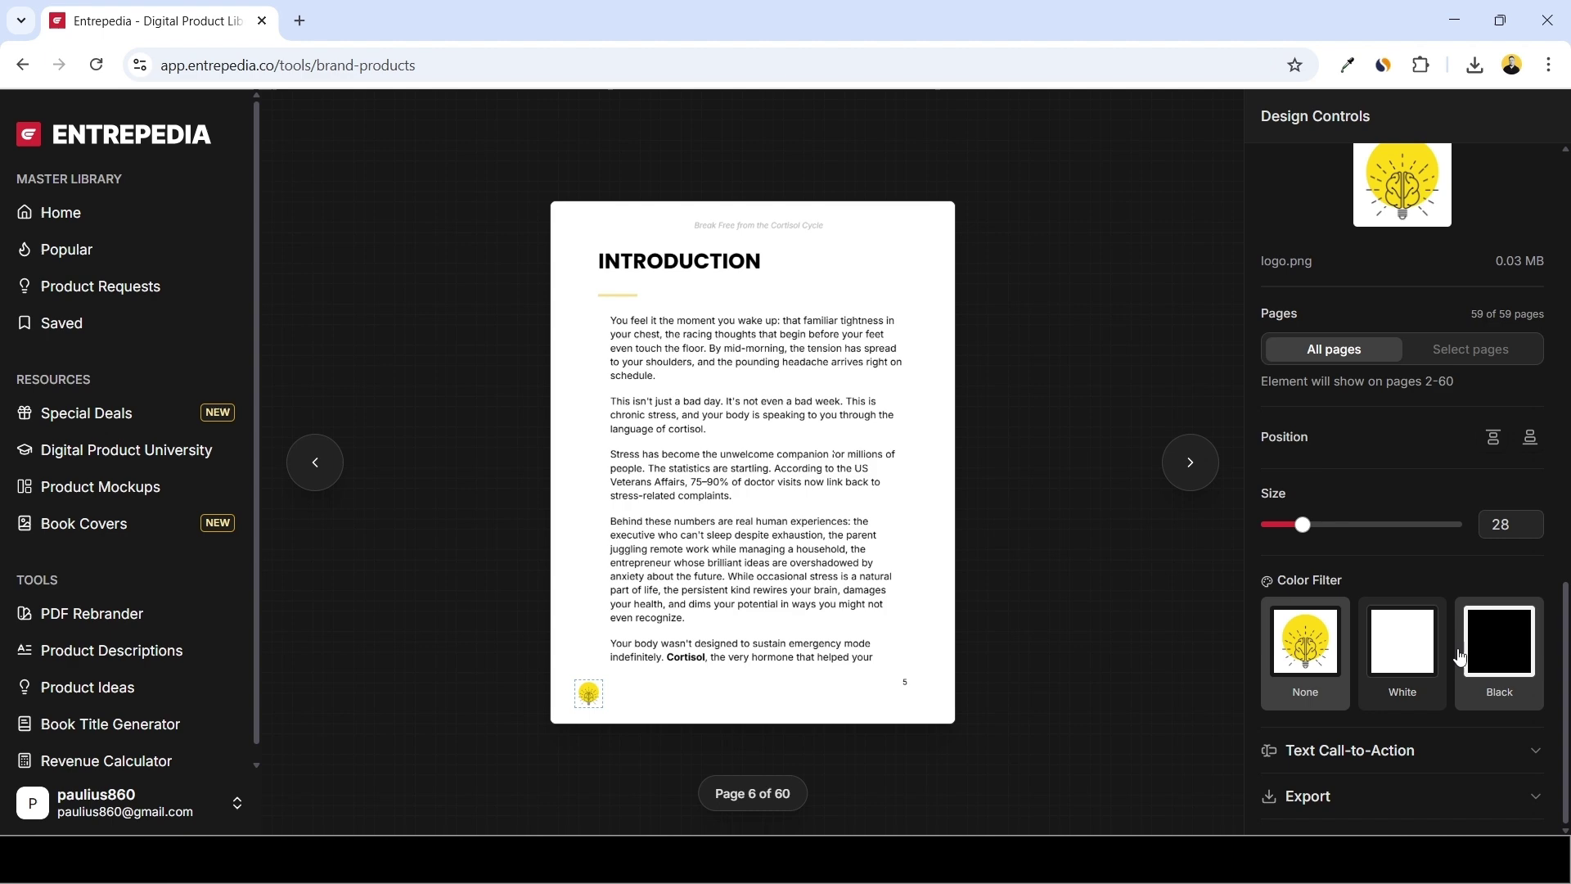
click(1339, 763)
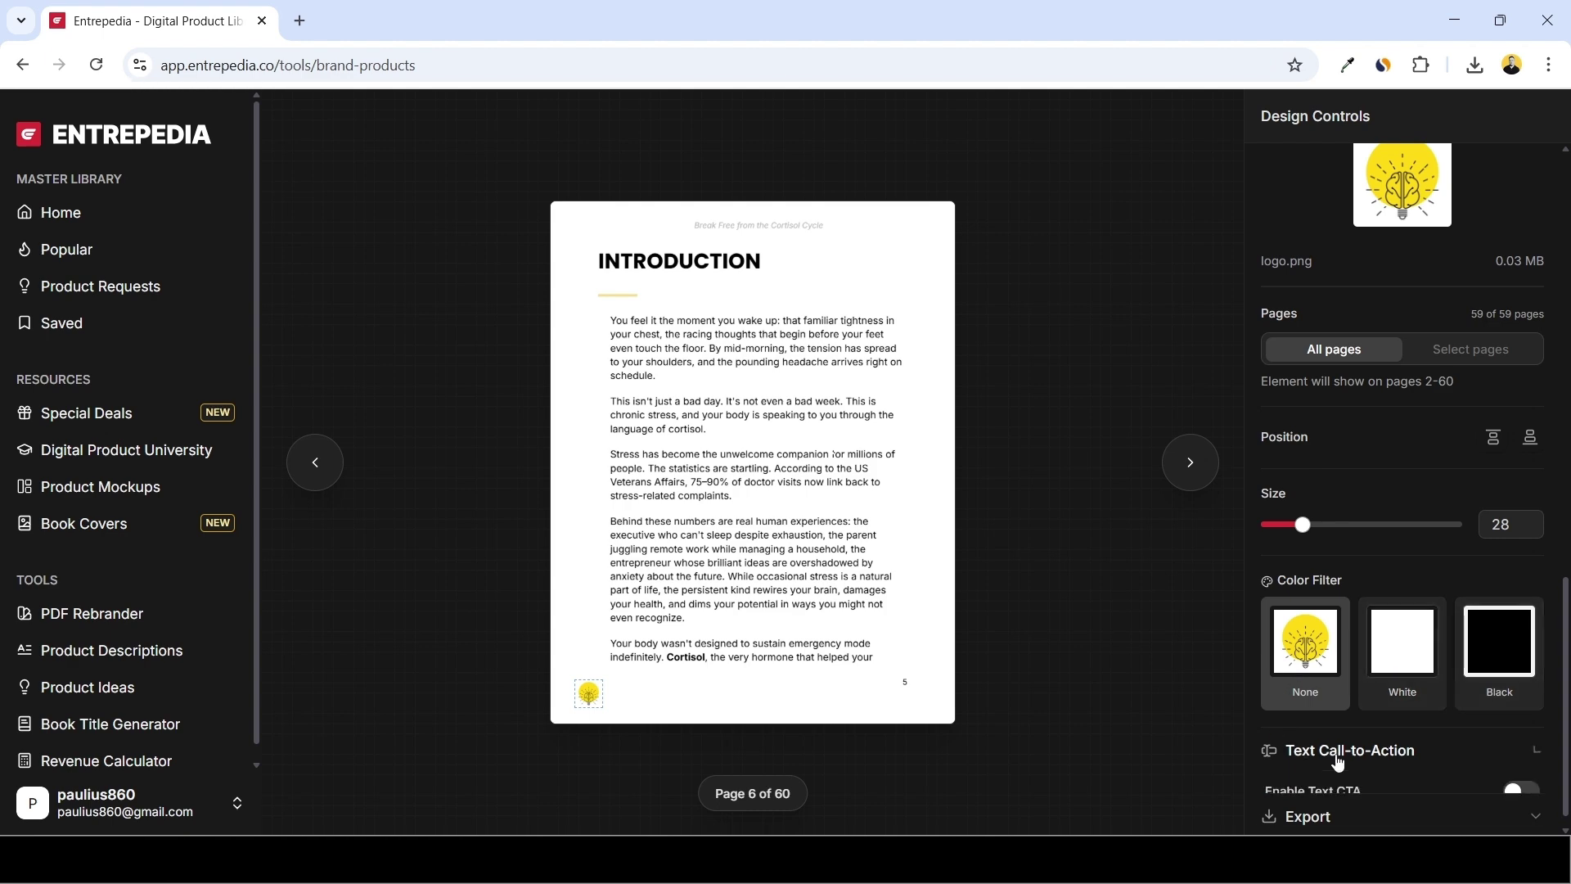
scroll(1510, 751, down, 1)
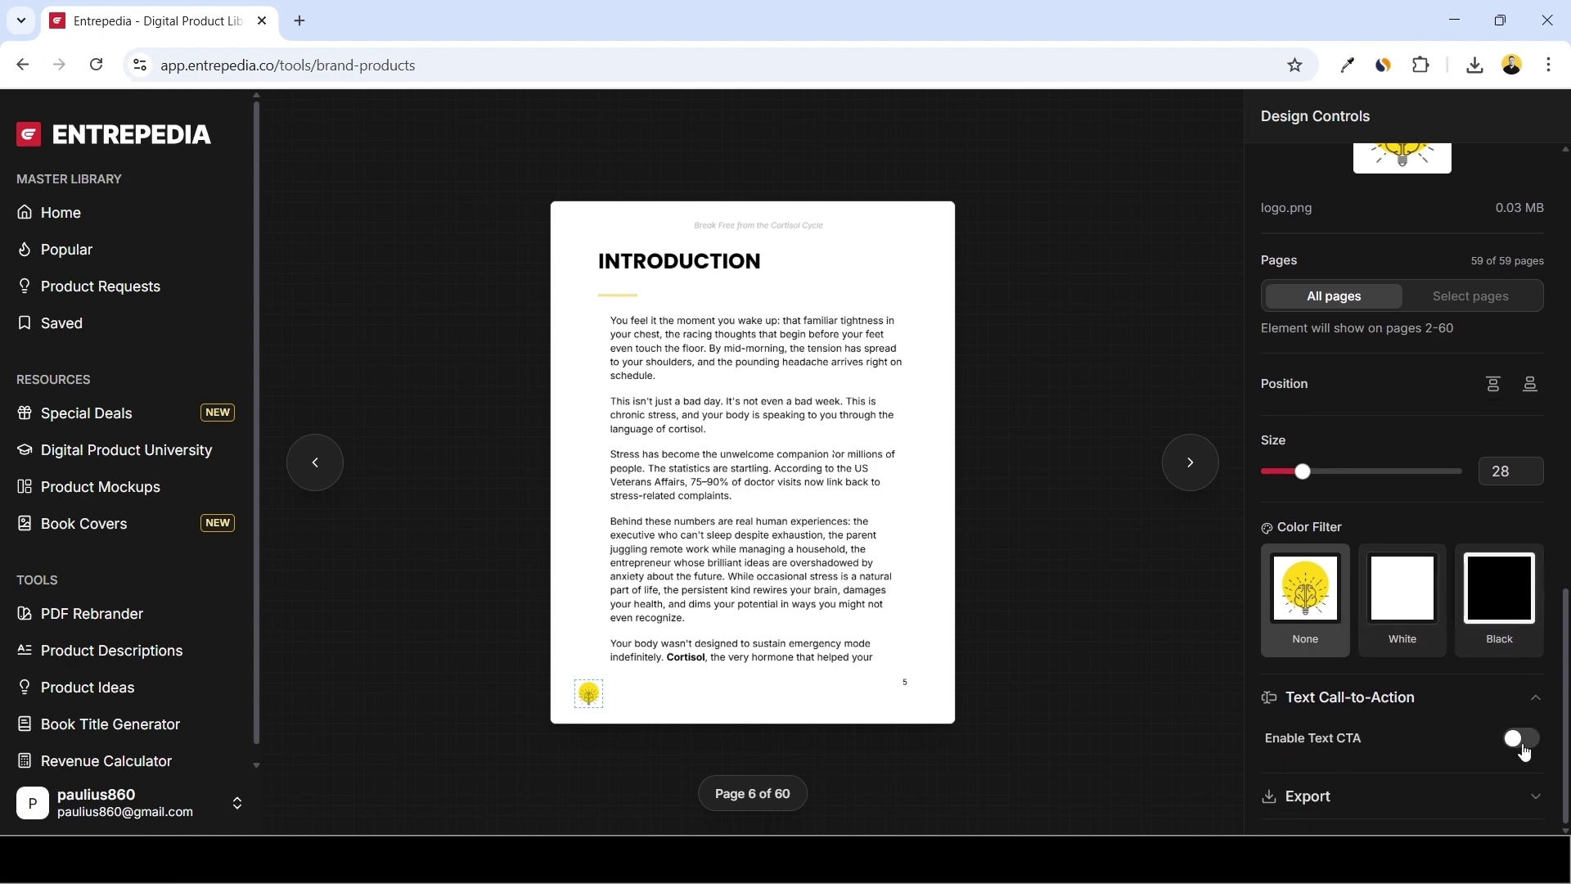
click(1523, 744)
scroll(1523, 745, down, 5)
drag(1477, 522, 1252, 522)
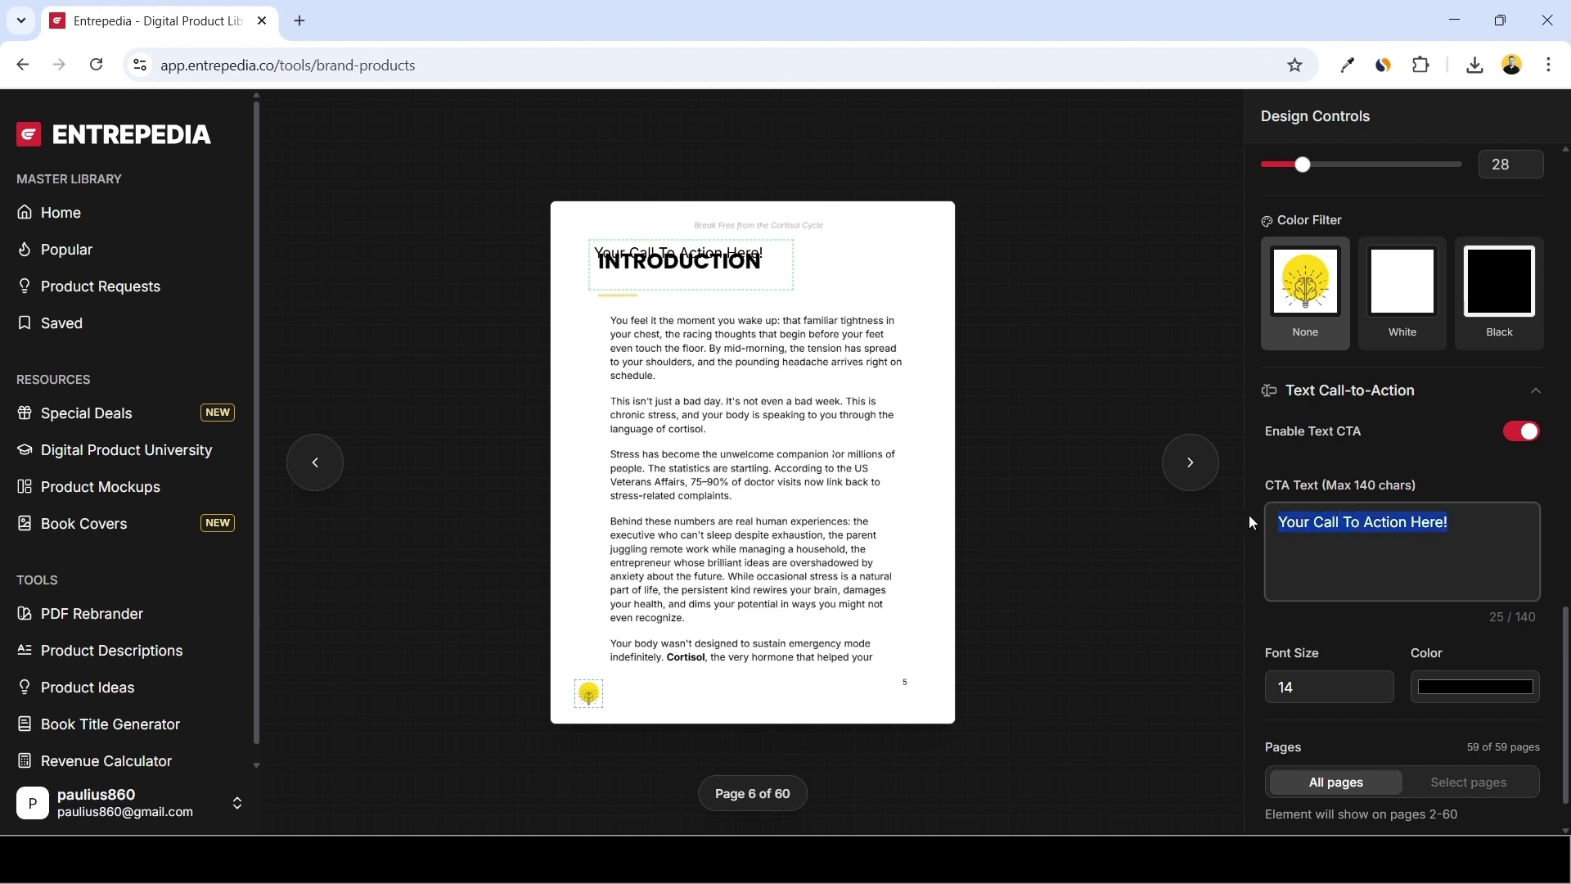
text(Learn more a)
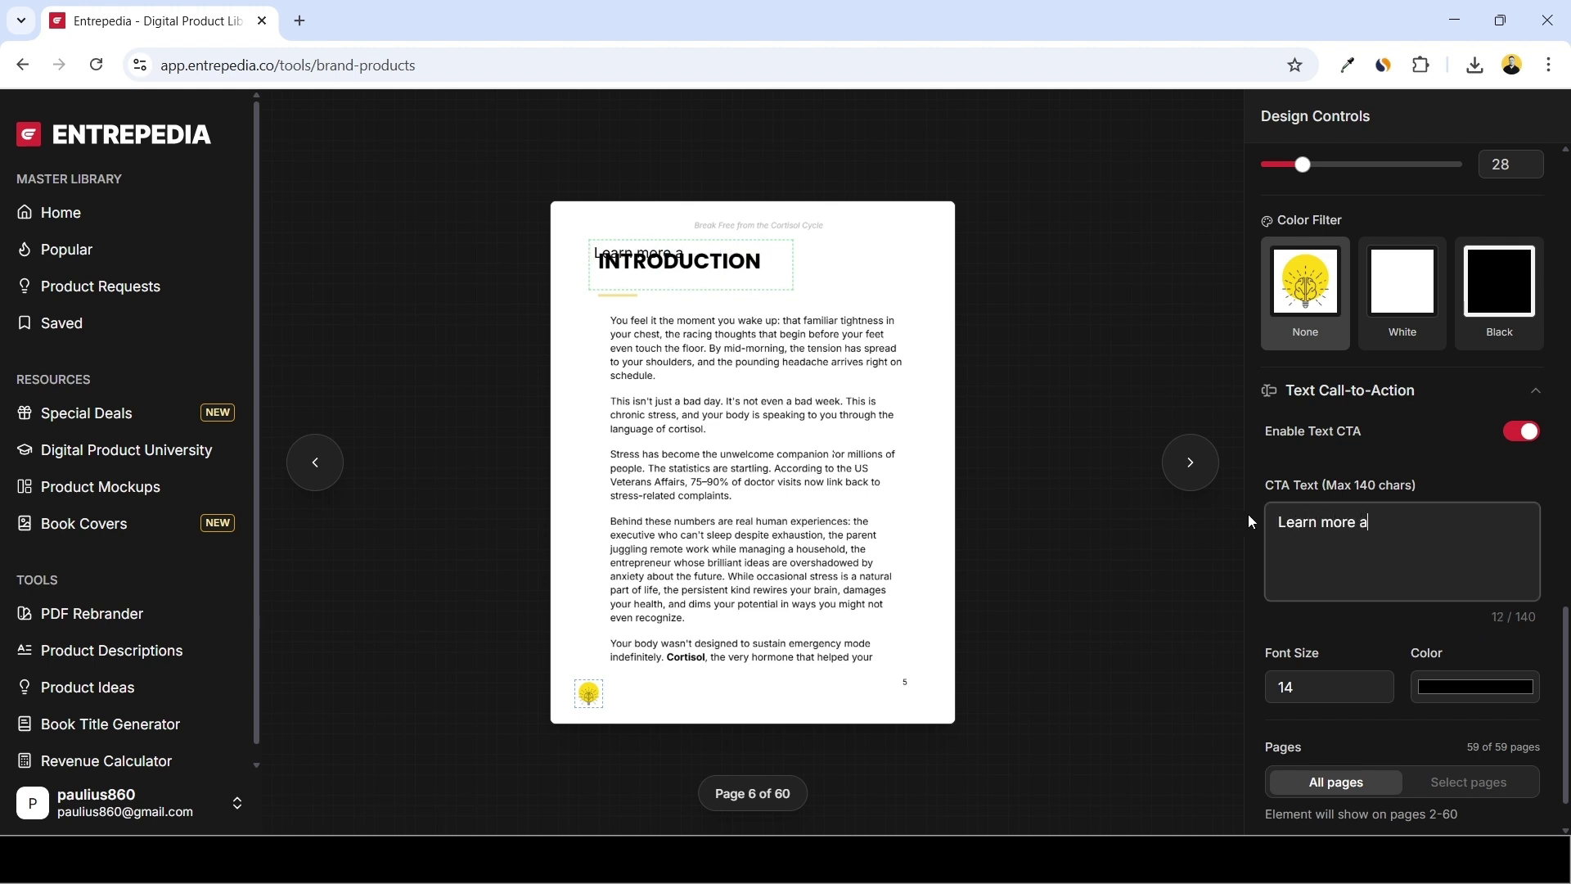
text(t www.youweb)
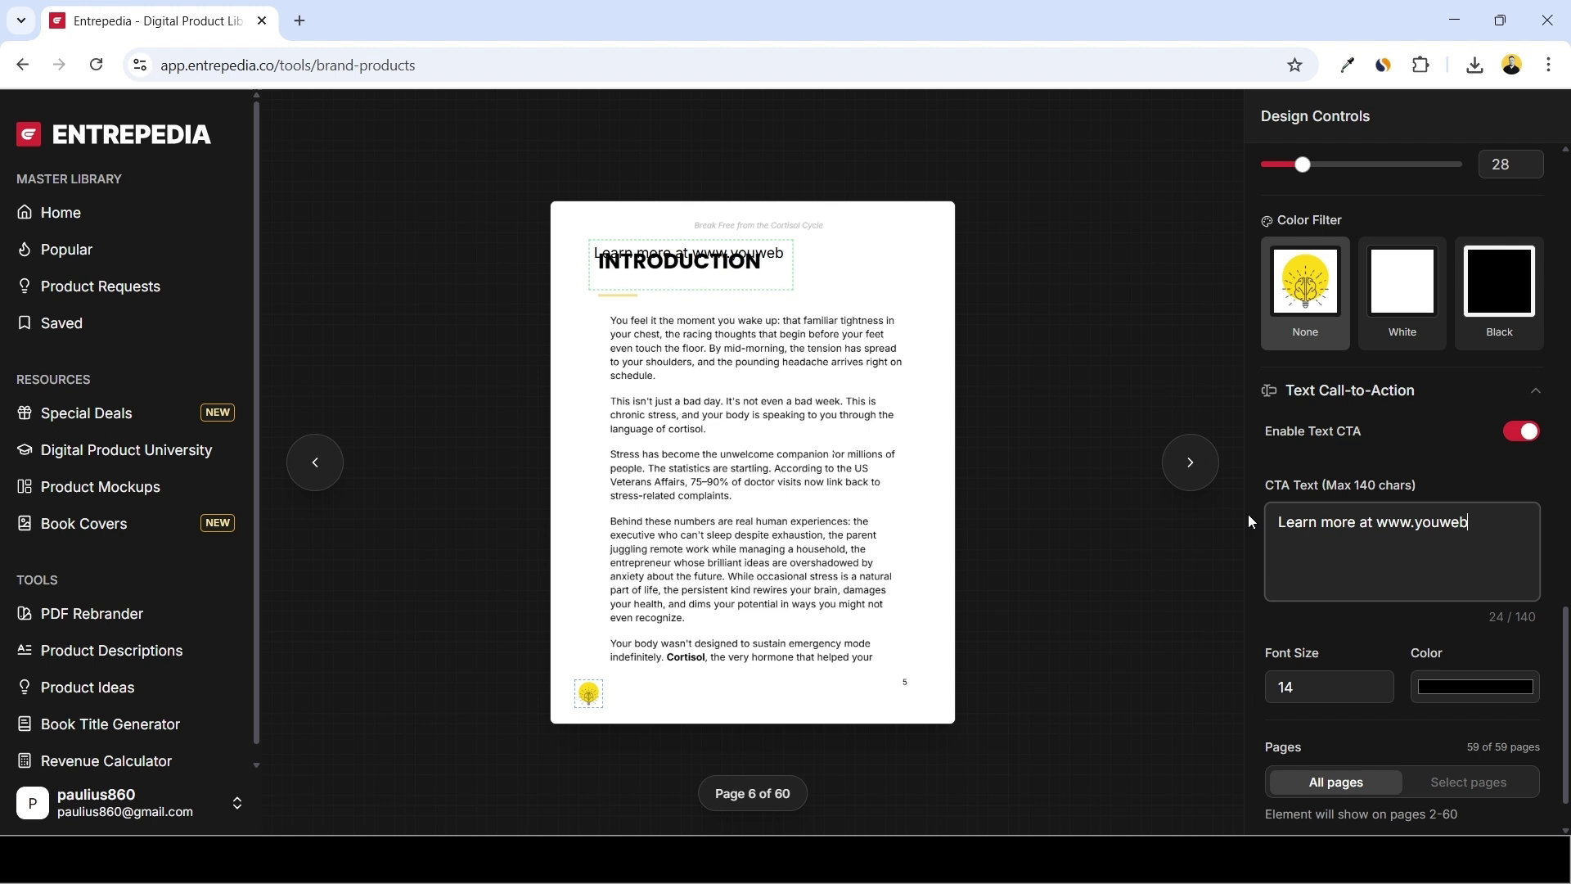
text(site.com)
click(908, 263)
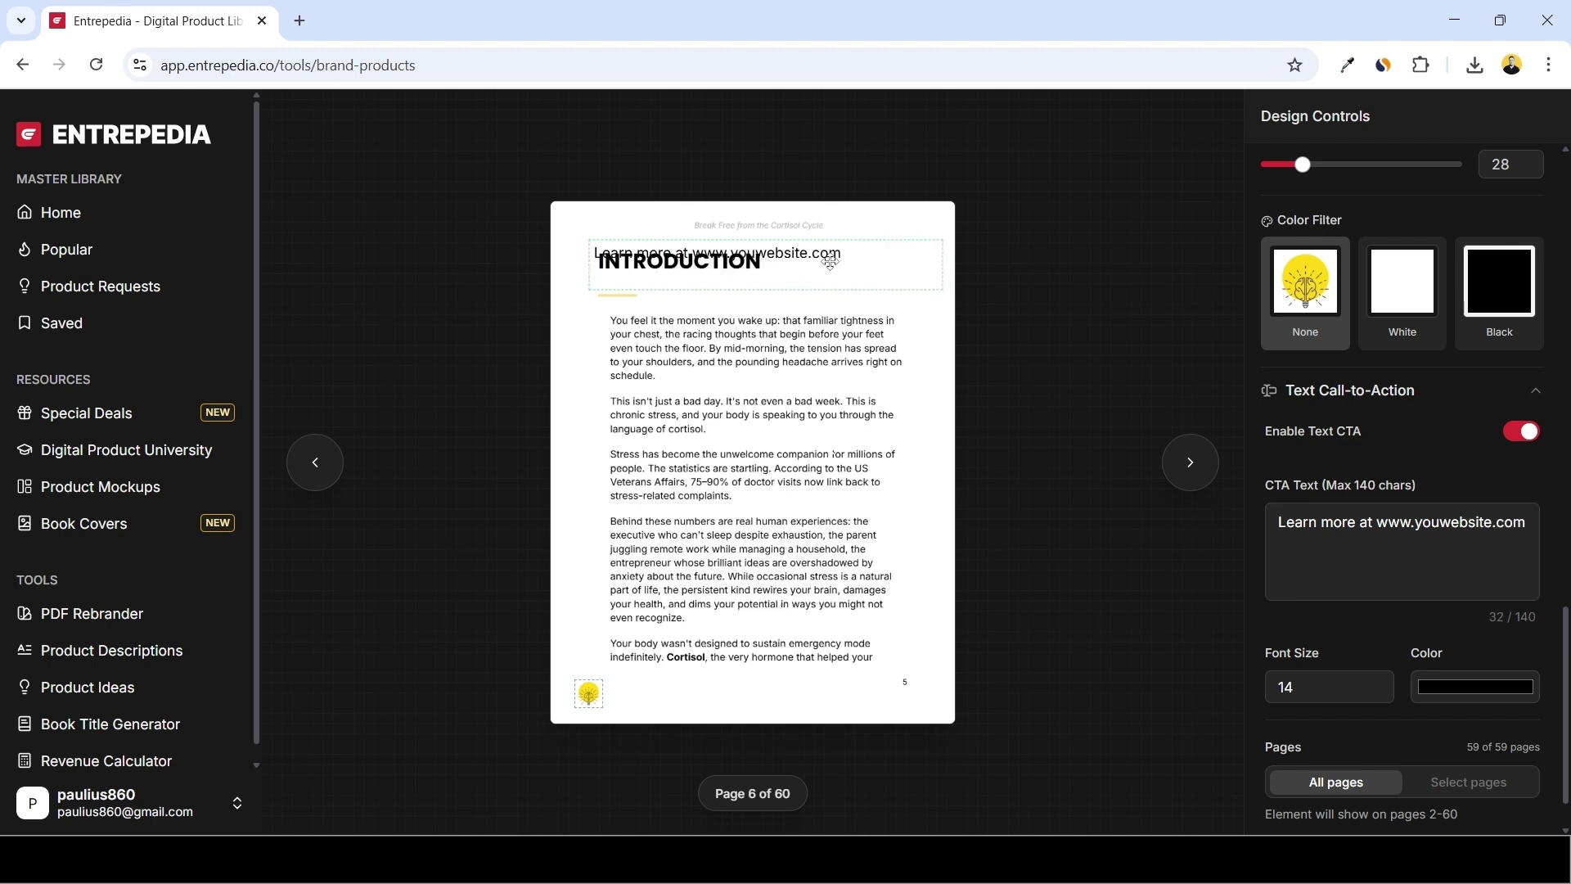
drag(830, 262, 861, 690)
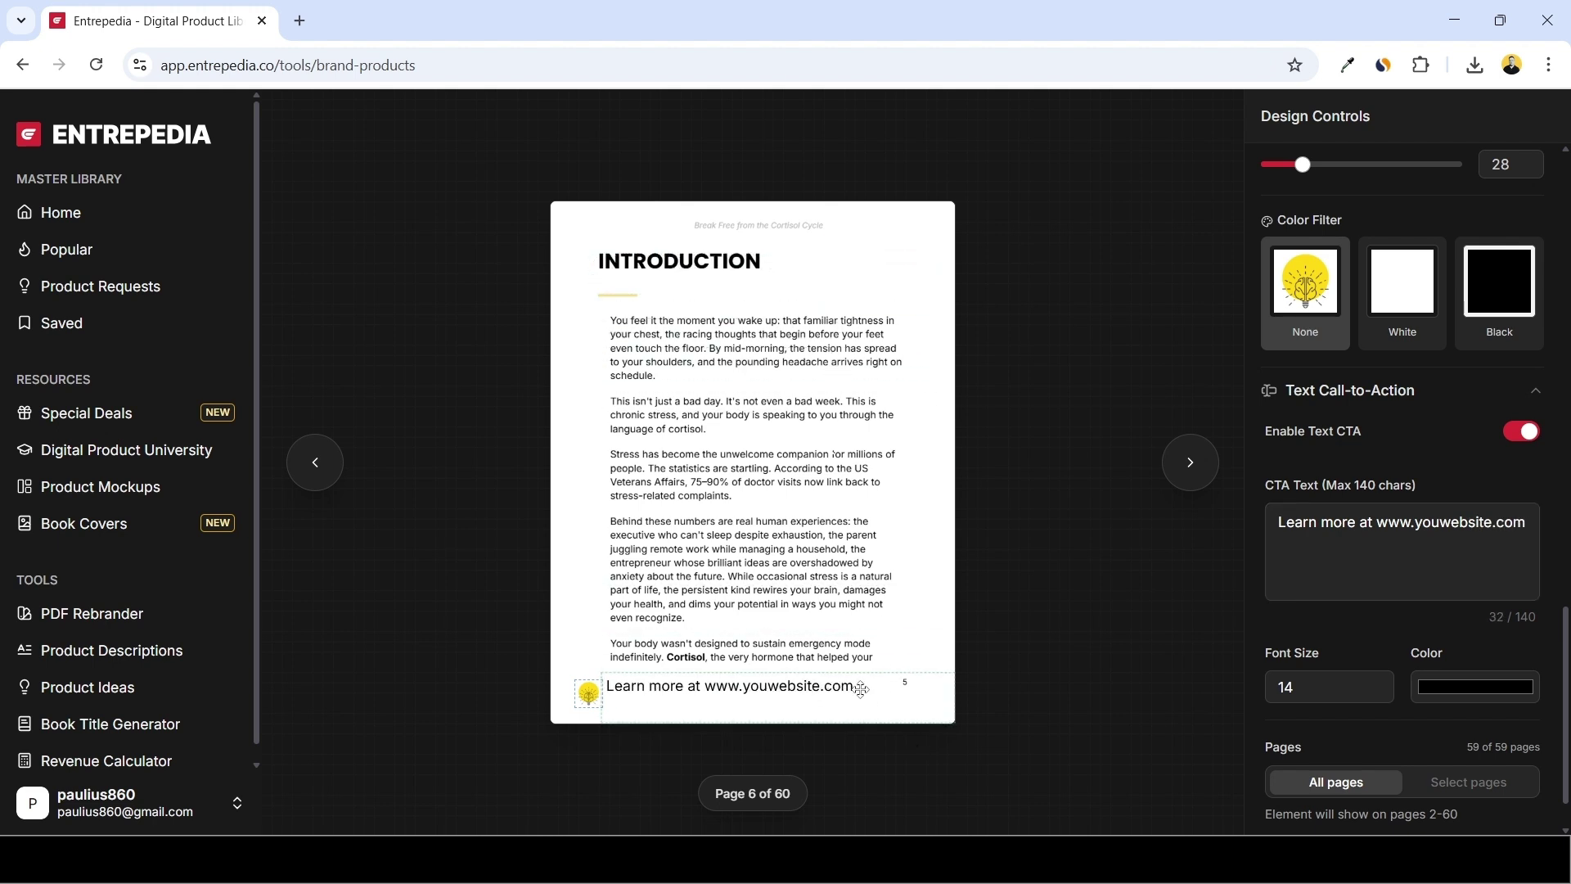
Leave the CTA colour unchanged, switch the text CTA off and export the branded PDF.
click(1437, 704)
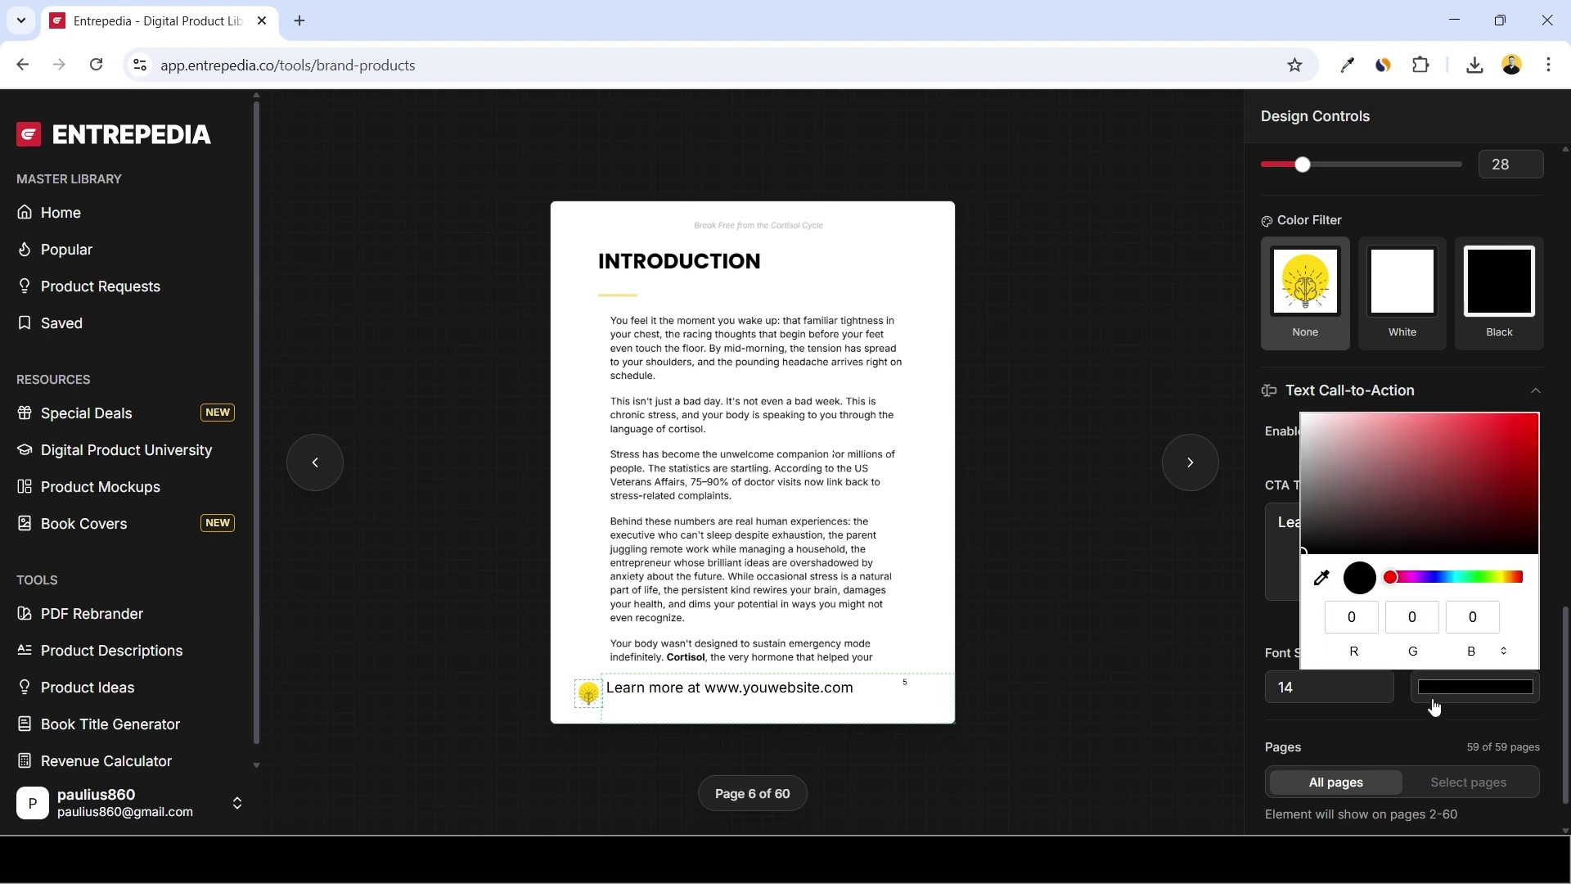
click(1436, 706)
scroll(1400, 701, down, 1)
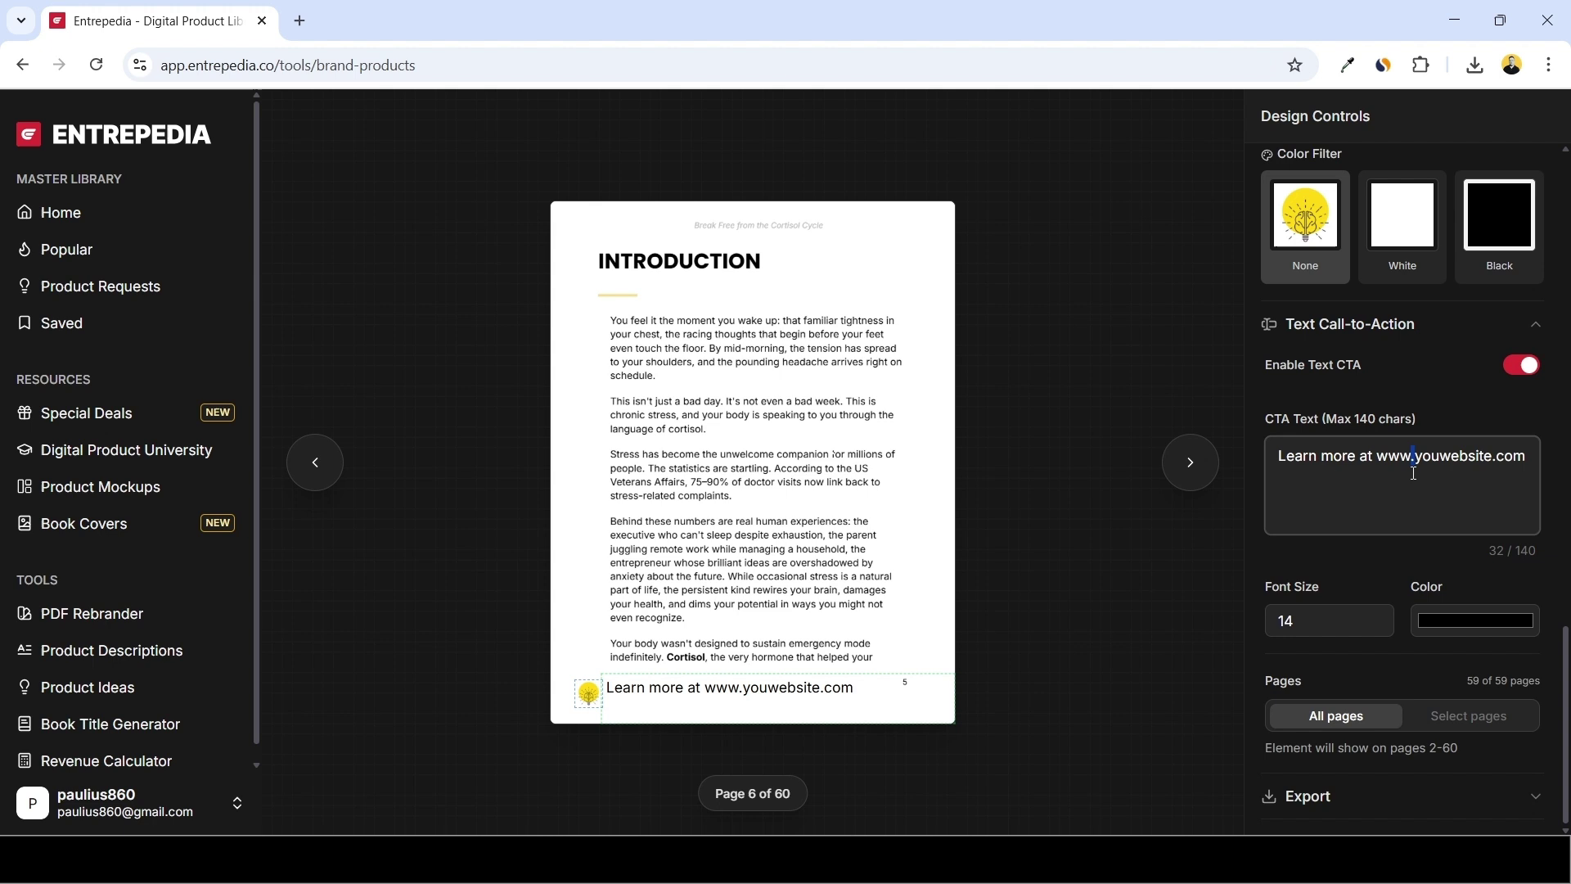
click(1520, 367)
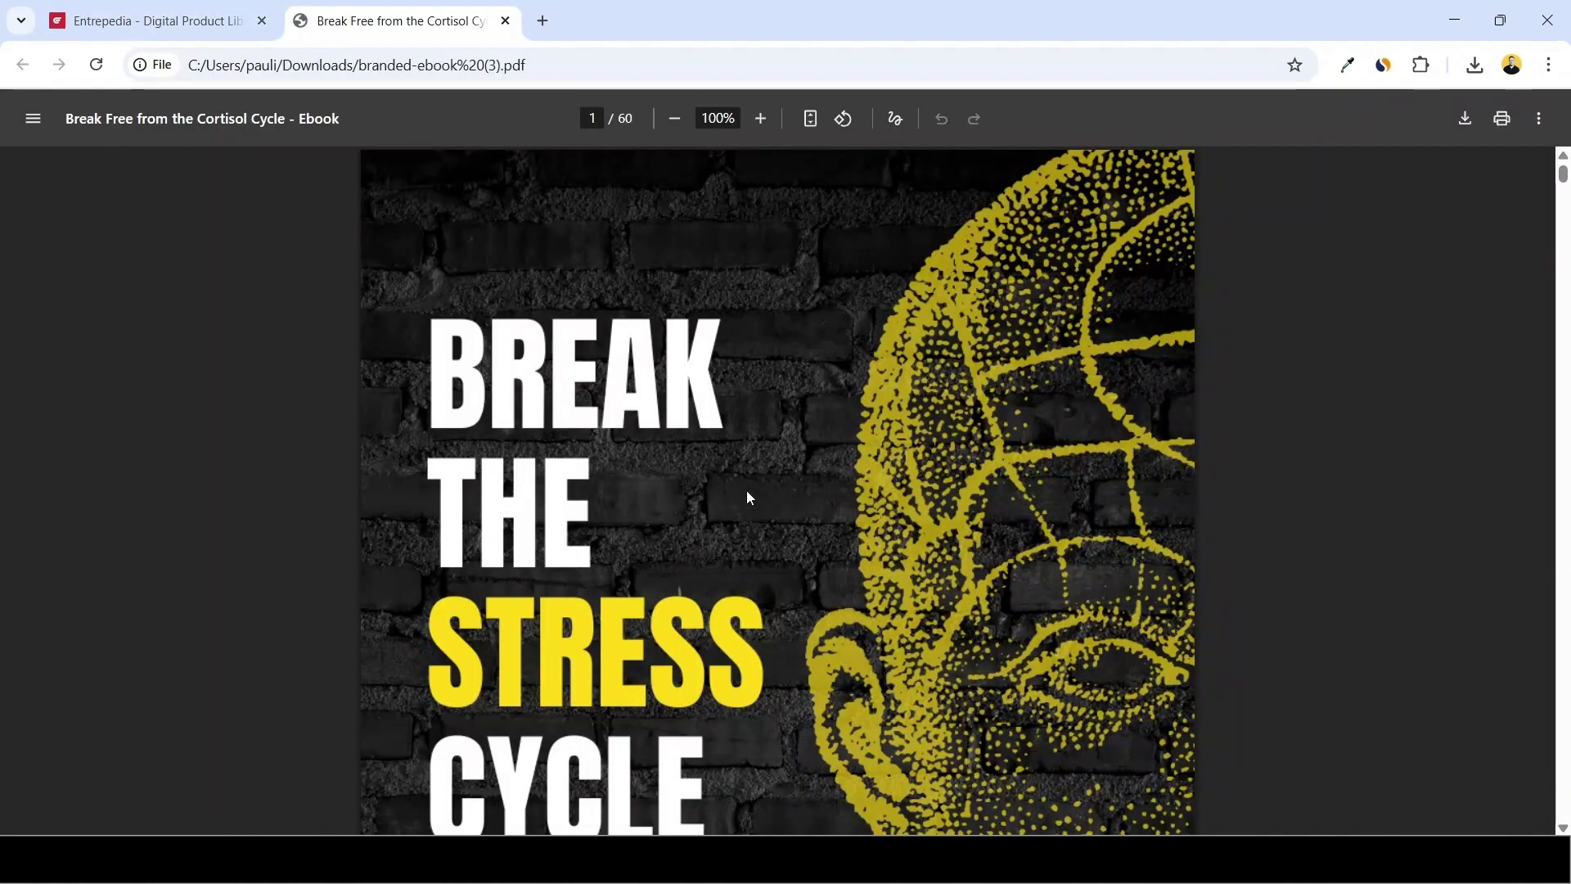
Scroll the exported PDF through its cover, contents and disclaimer, then return to Entrepedia.
scroll(1113, 401, down, 5)
scroll(1145, 399, down, 18)
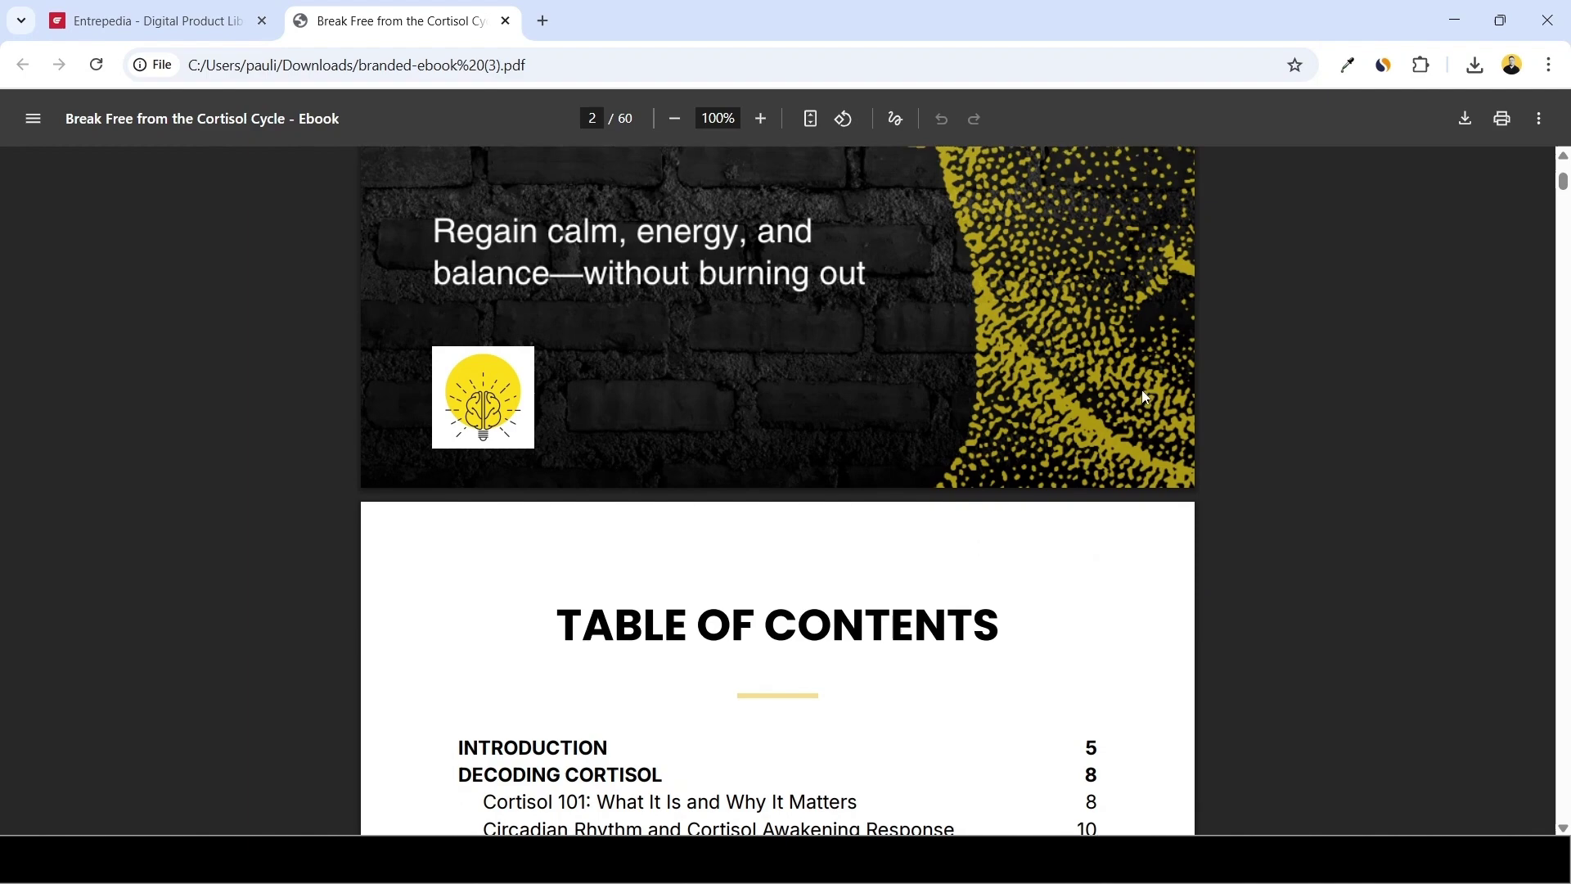
scroll(434, 222, down, 9)
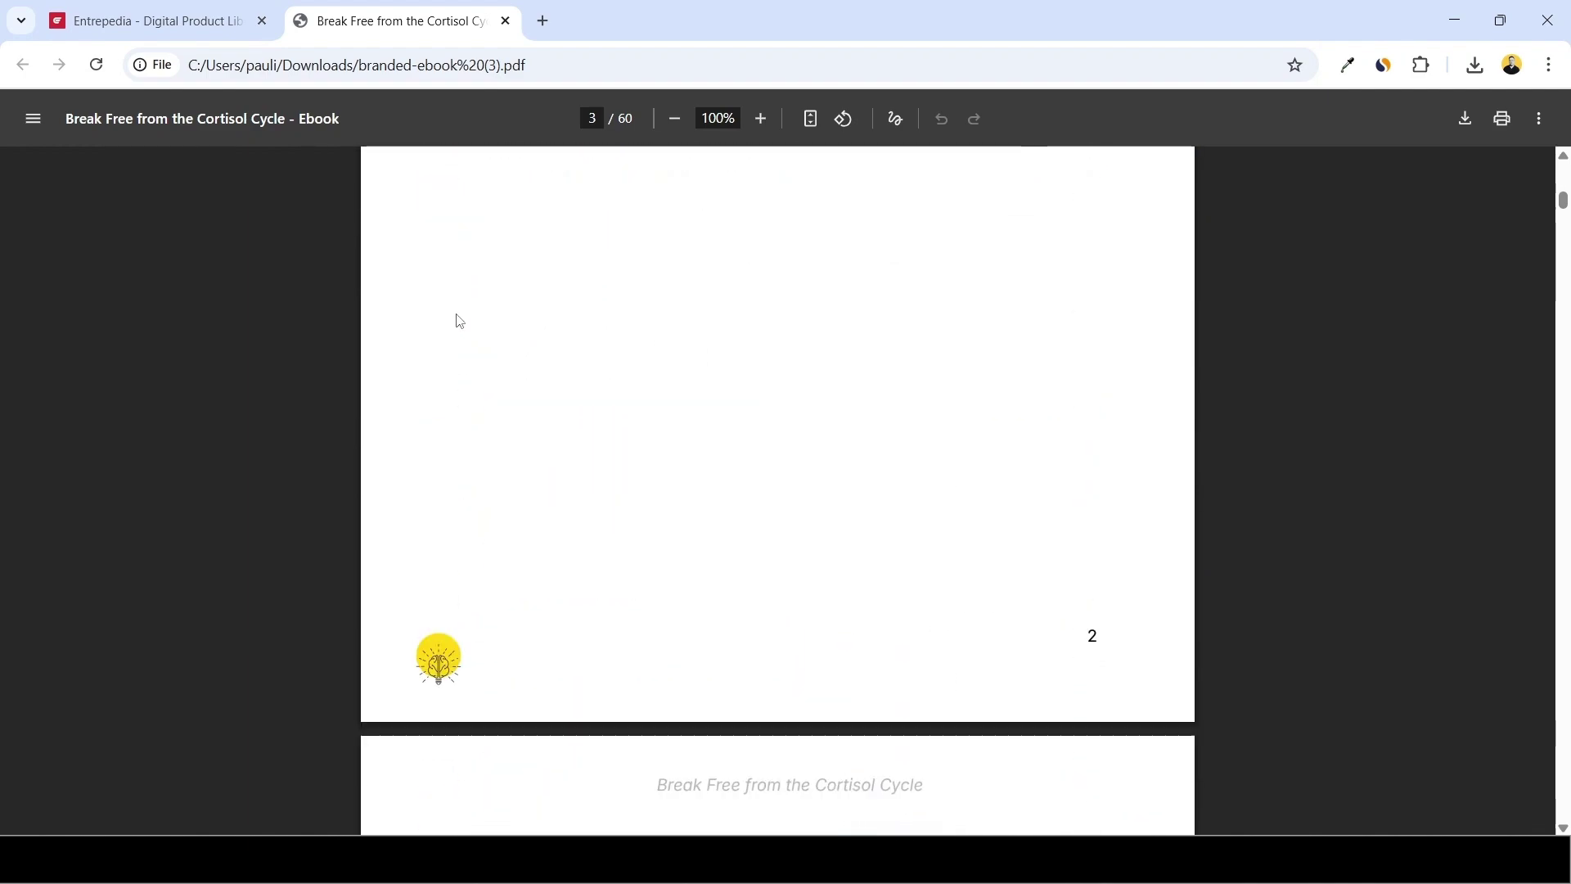
scroll(504, 559, up, 3)
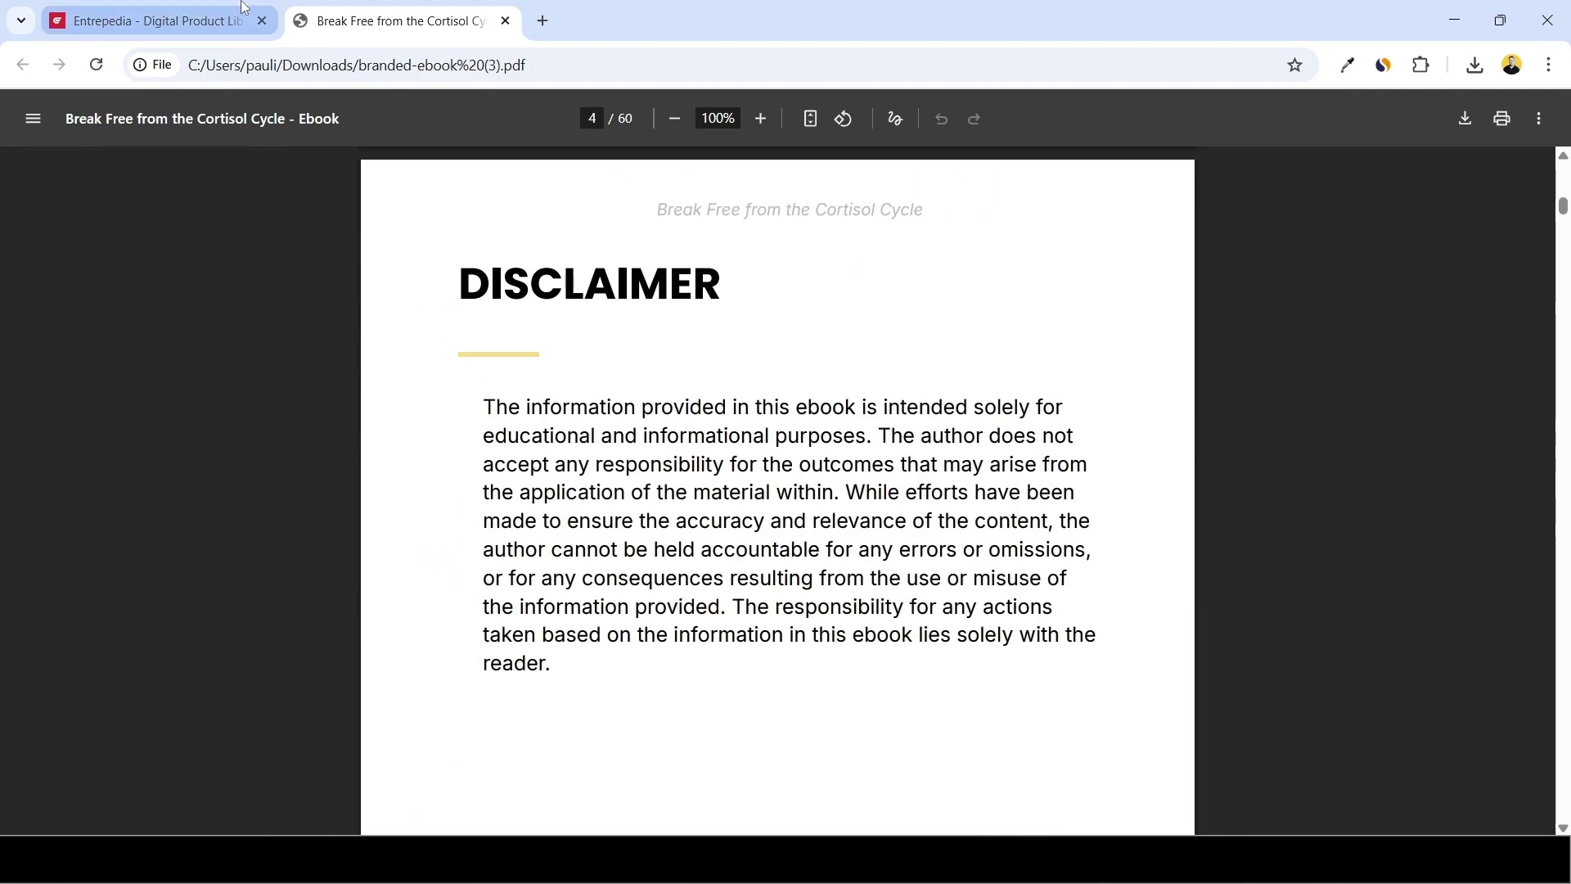
click(147, 20)
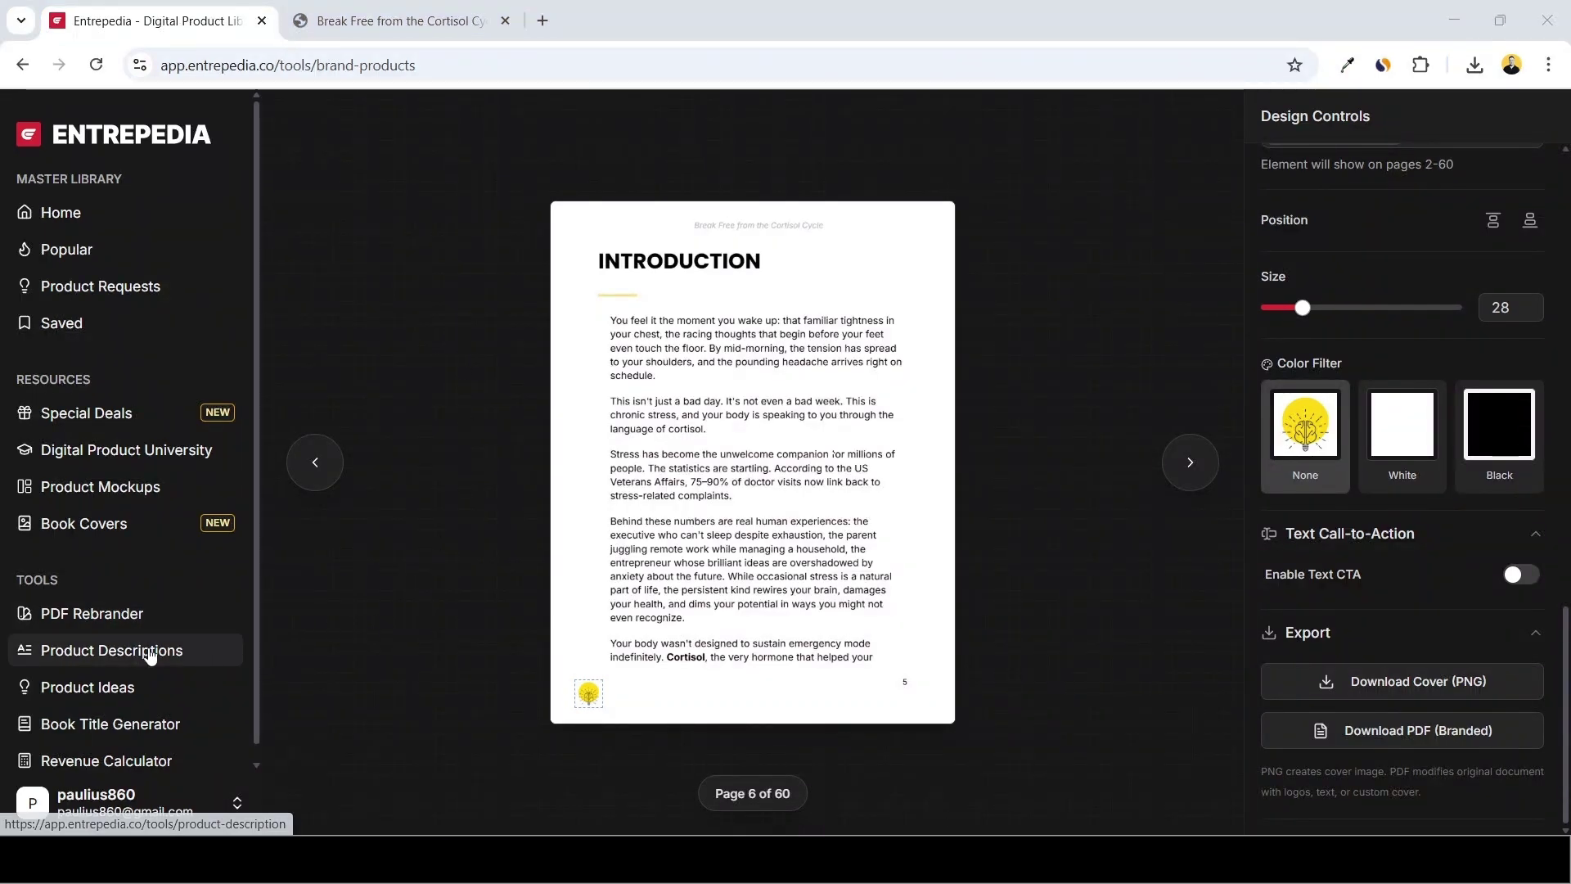
In Product Descriptions, search the library for 'cortisol' and select the Break Free from the Cortisol Cycle ebook.
click(178, 659)
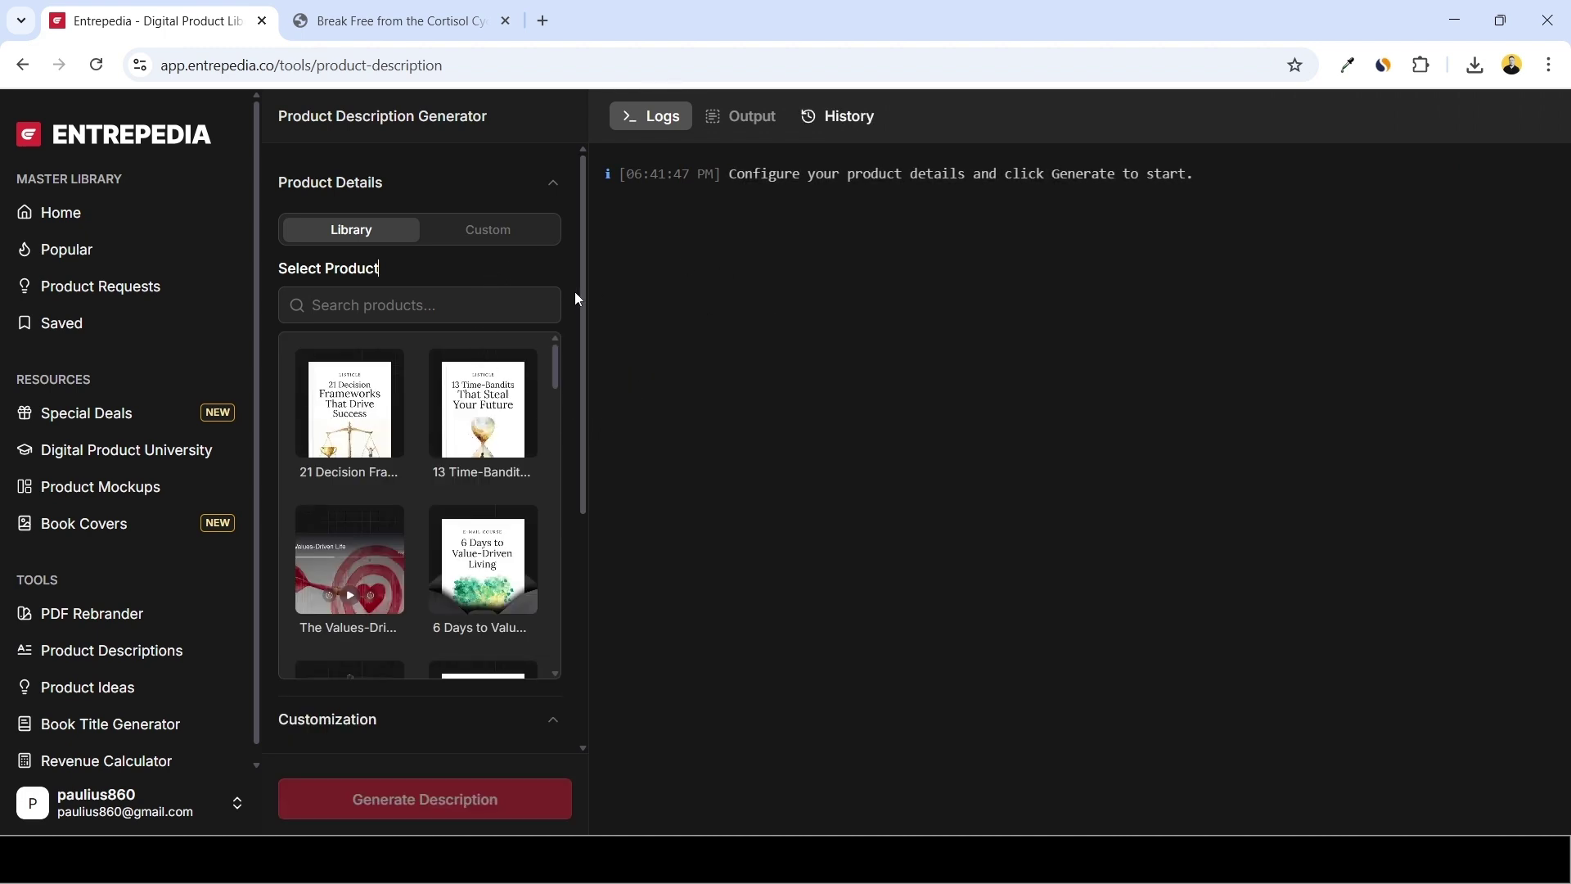
click(466, 239)
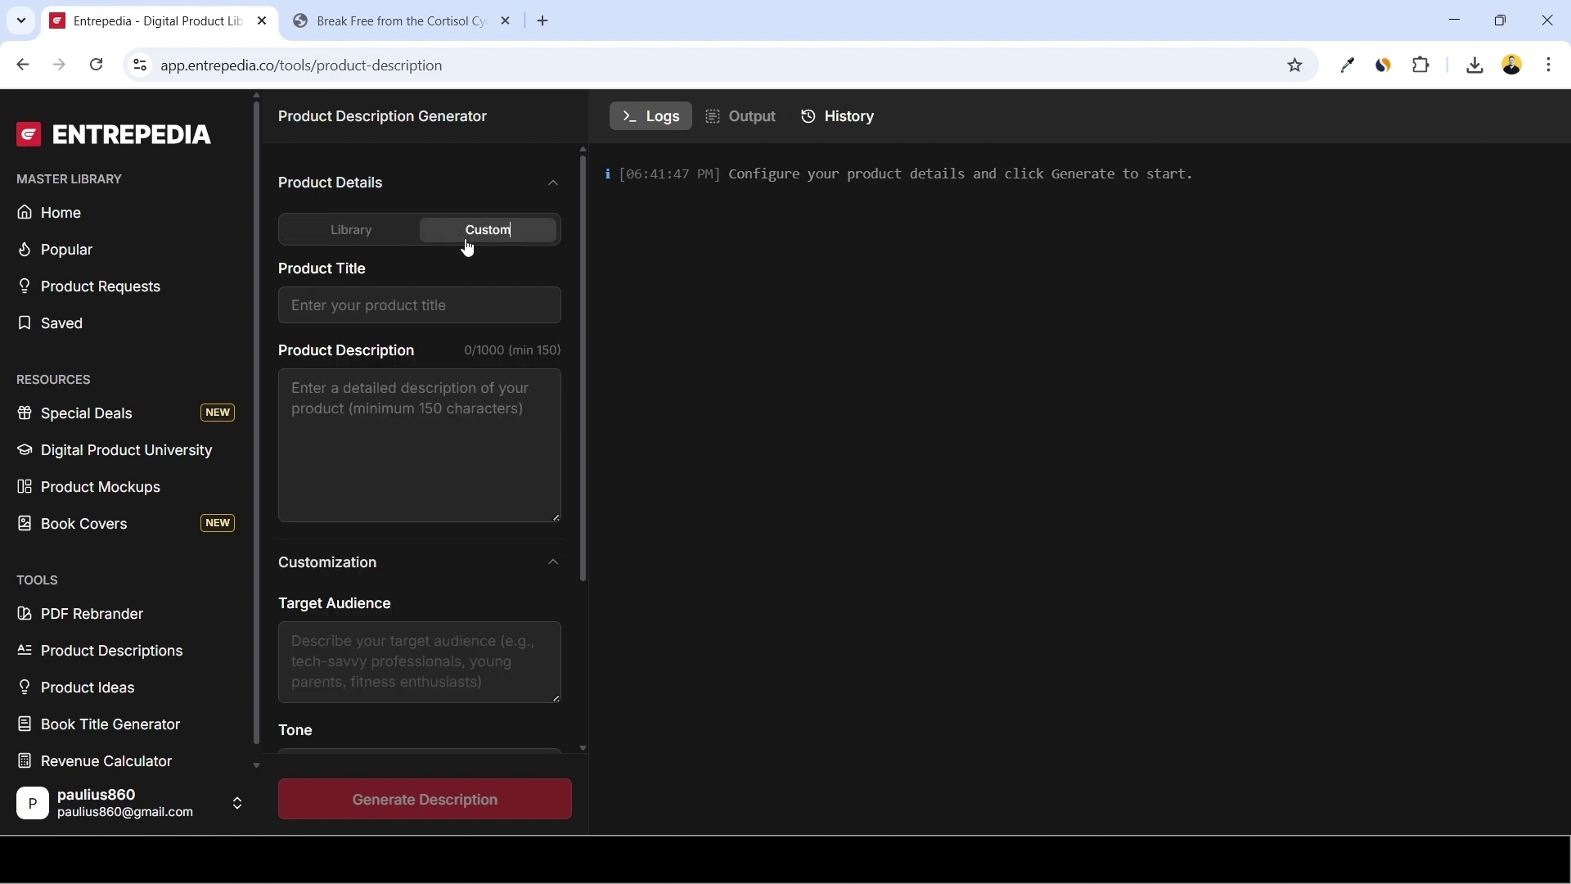
click(384, 229)
click(393, 305)
text(cortisol)
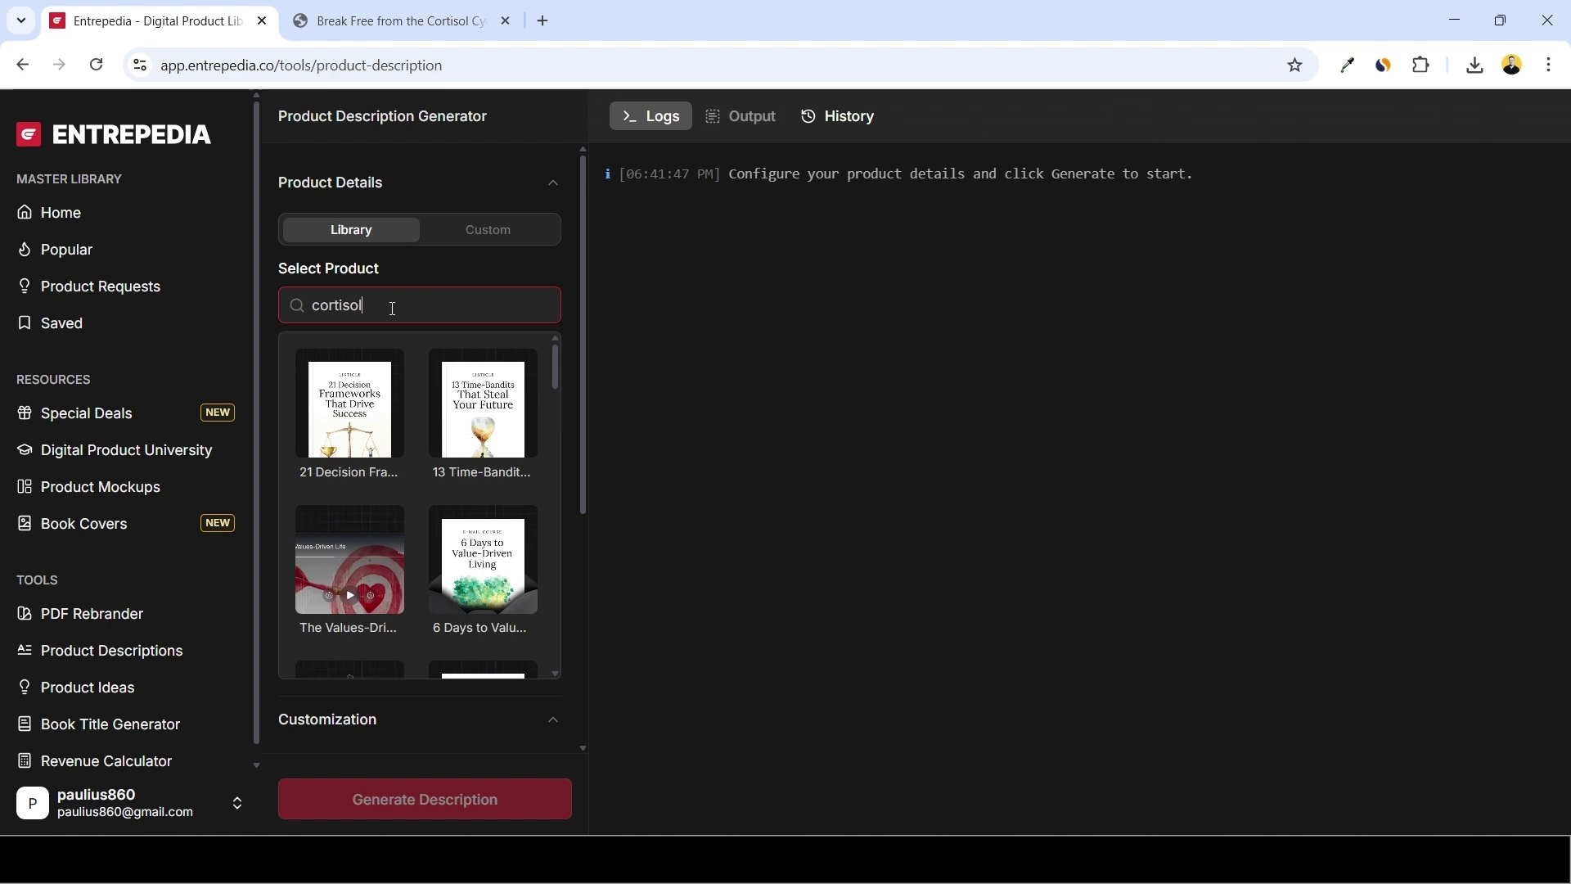
scroll(400, 430, down, 2)
click(482, 615)
Paste the target audience description and set the tone to Professional.
scroll(504, 547, down, 4)
scroll(493, 430, up, 2)
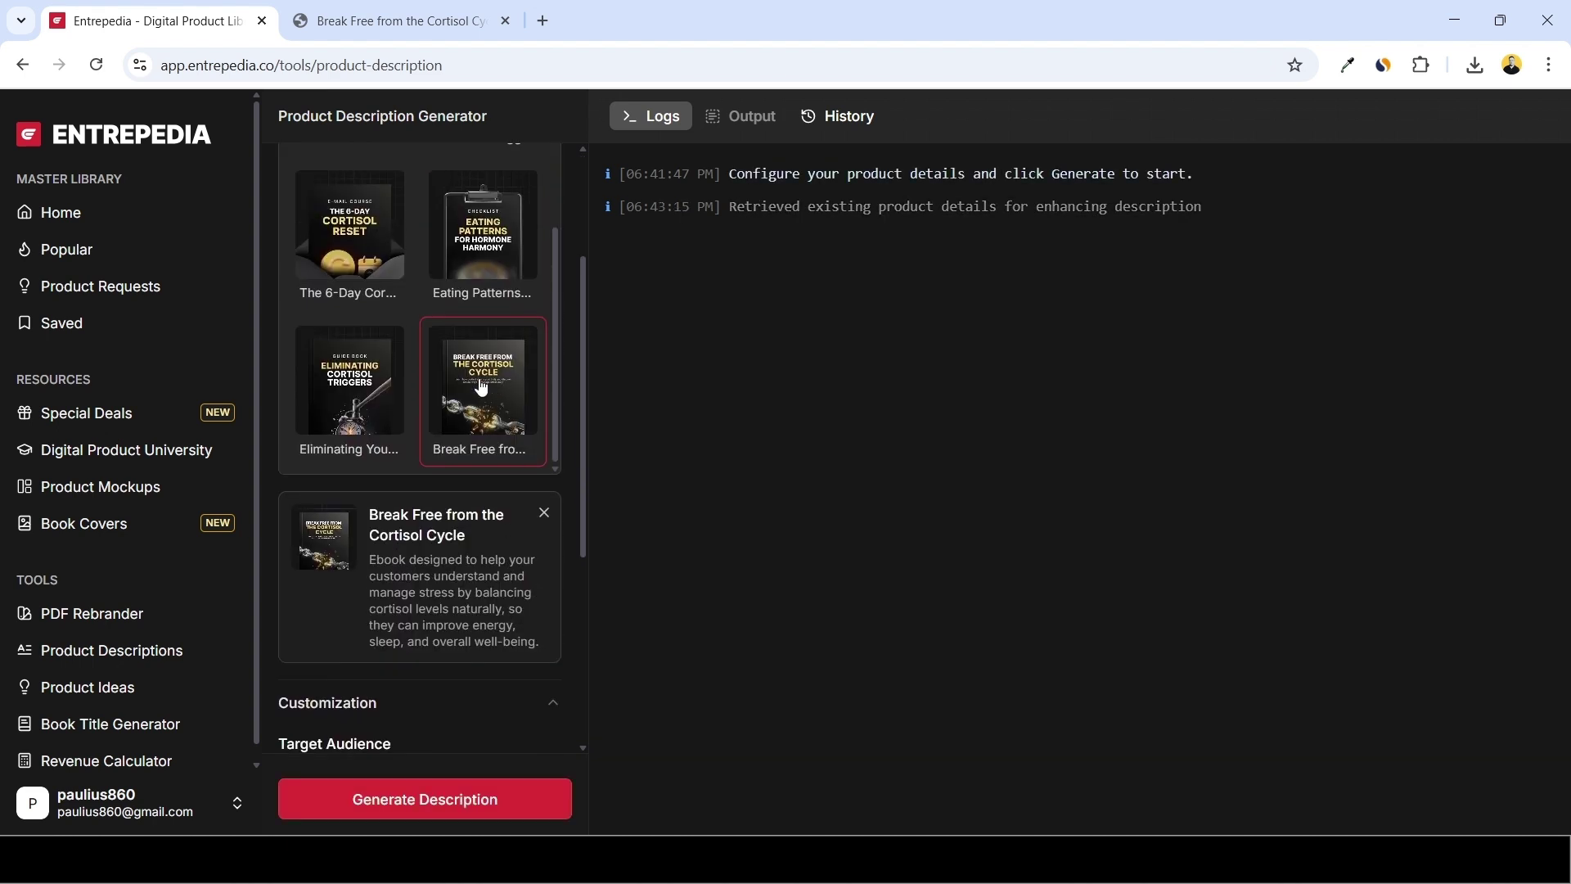
scroll(483, 438, down, 1)
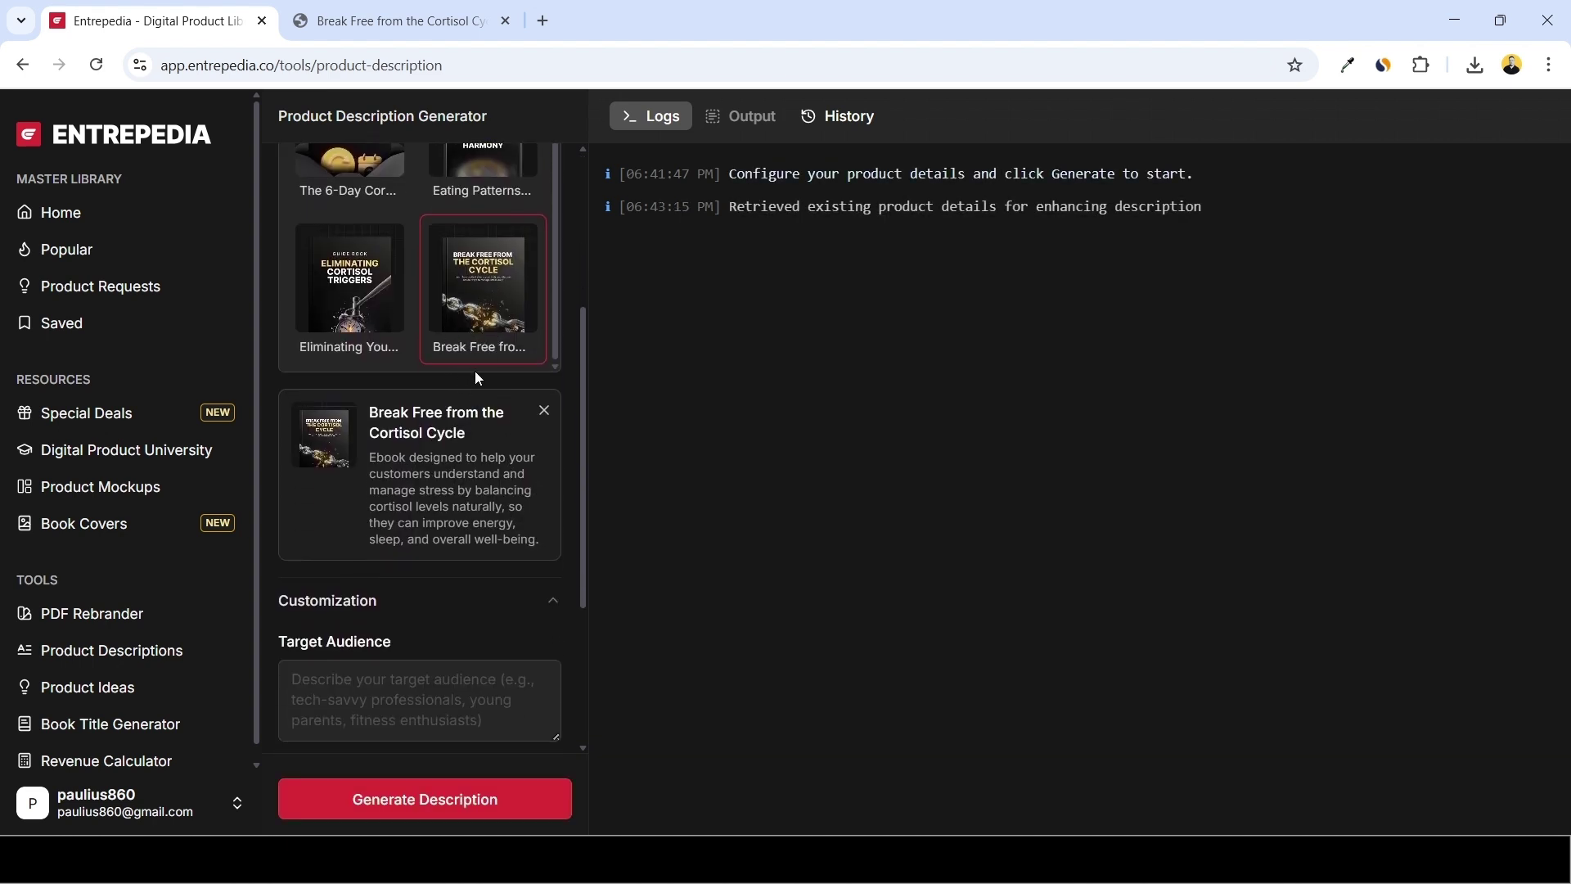
scroll(482, 377, down, 1)
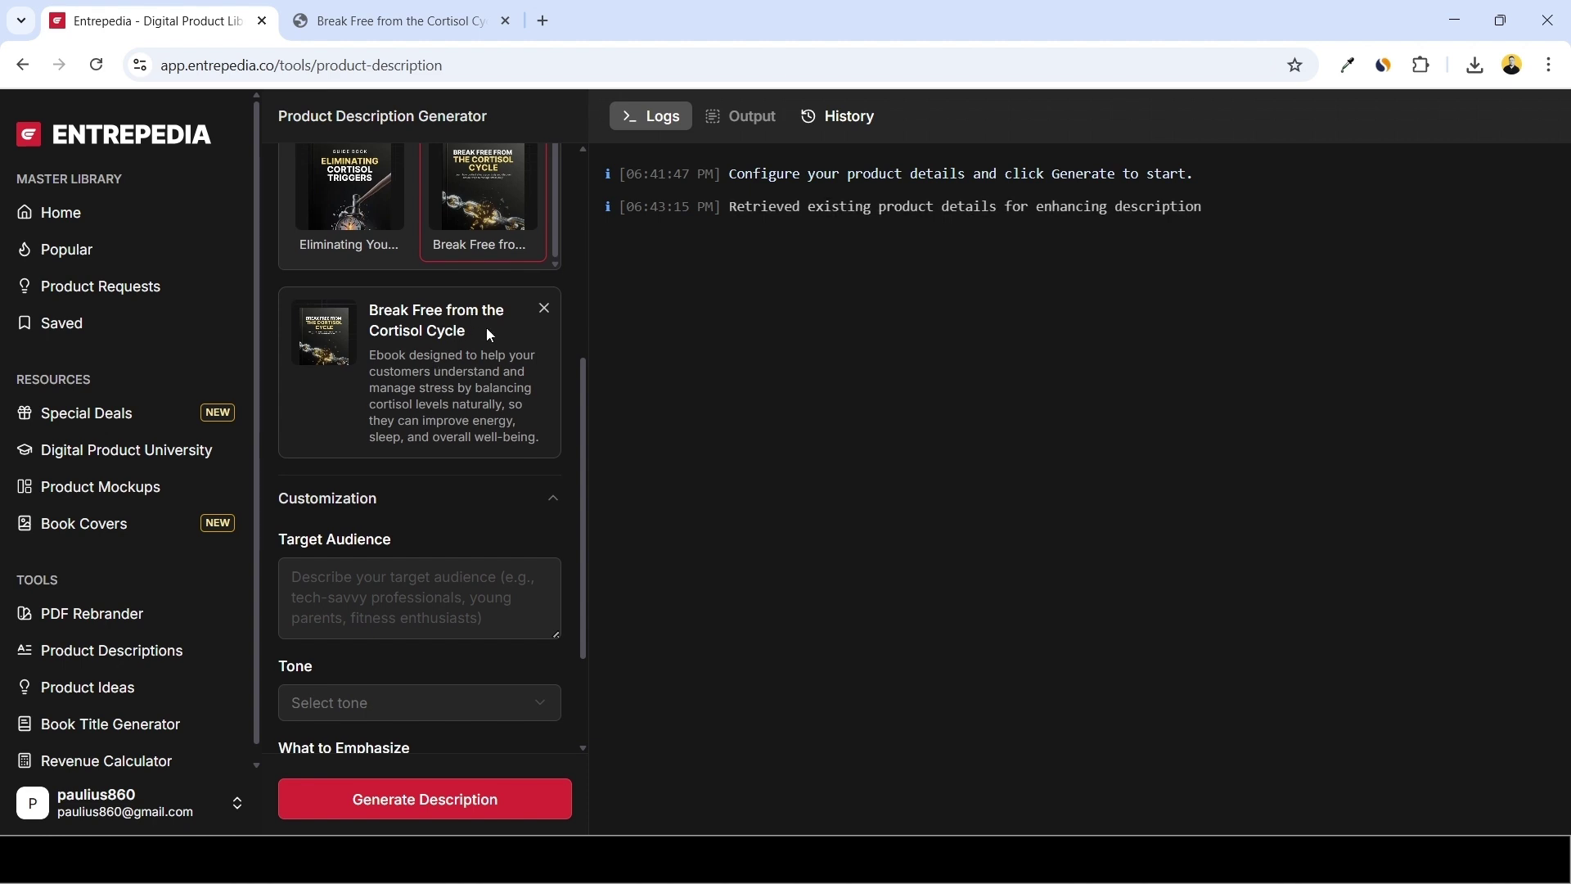
scroll(488, 332, up, 1)
scroll(547, 360, down, 1)
scroll(558, 356, down, 2)
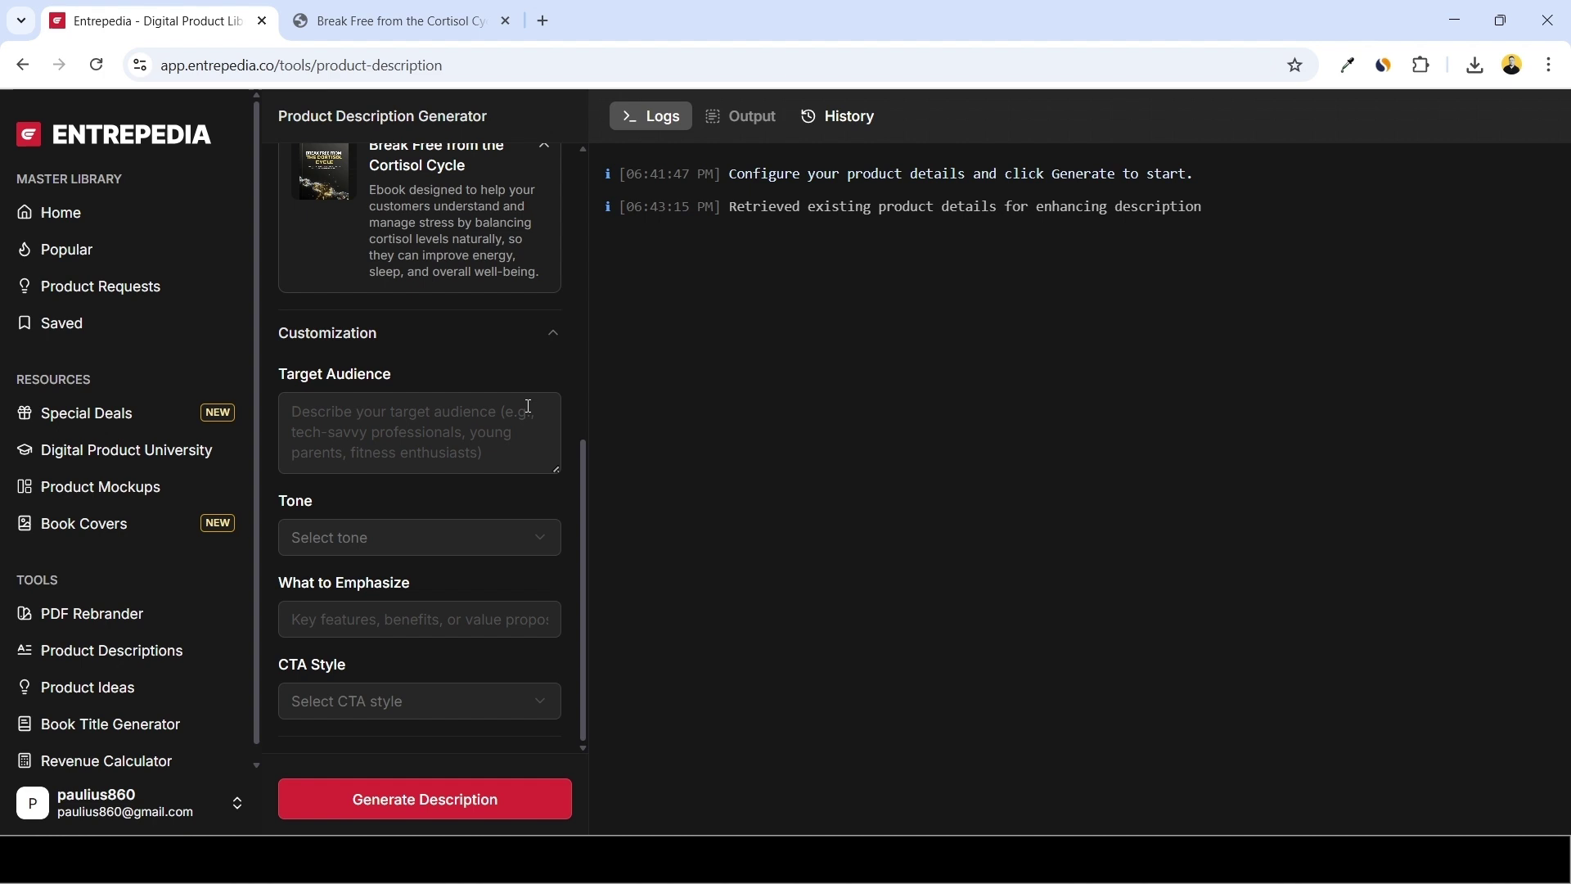
click(332, 411)
text(Busy professionals, entrepreneurs, and anyone struggling with stress, burnout, or low energy.)
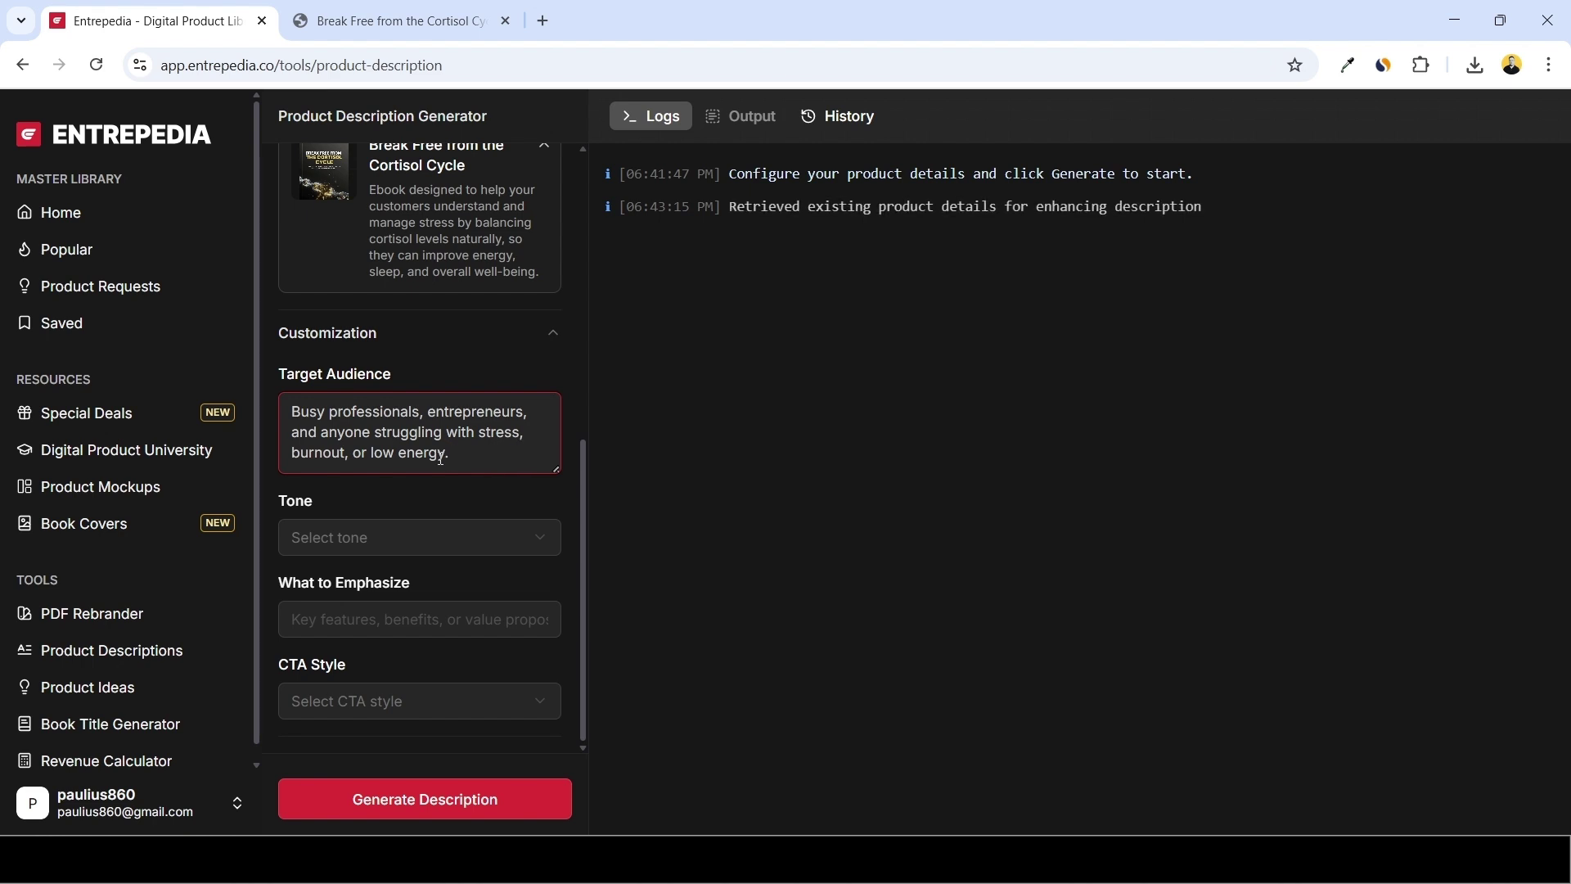
click(531, 536)
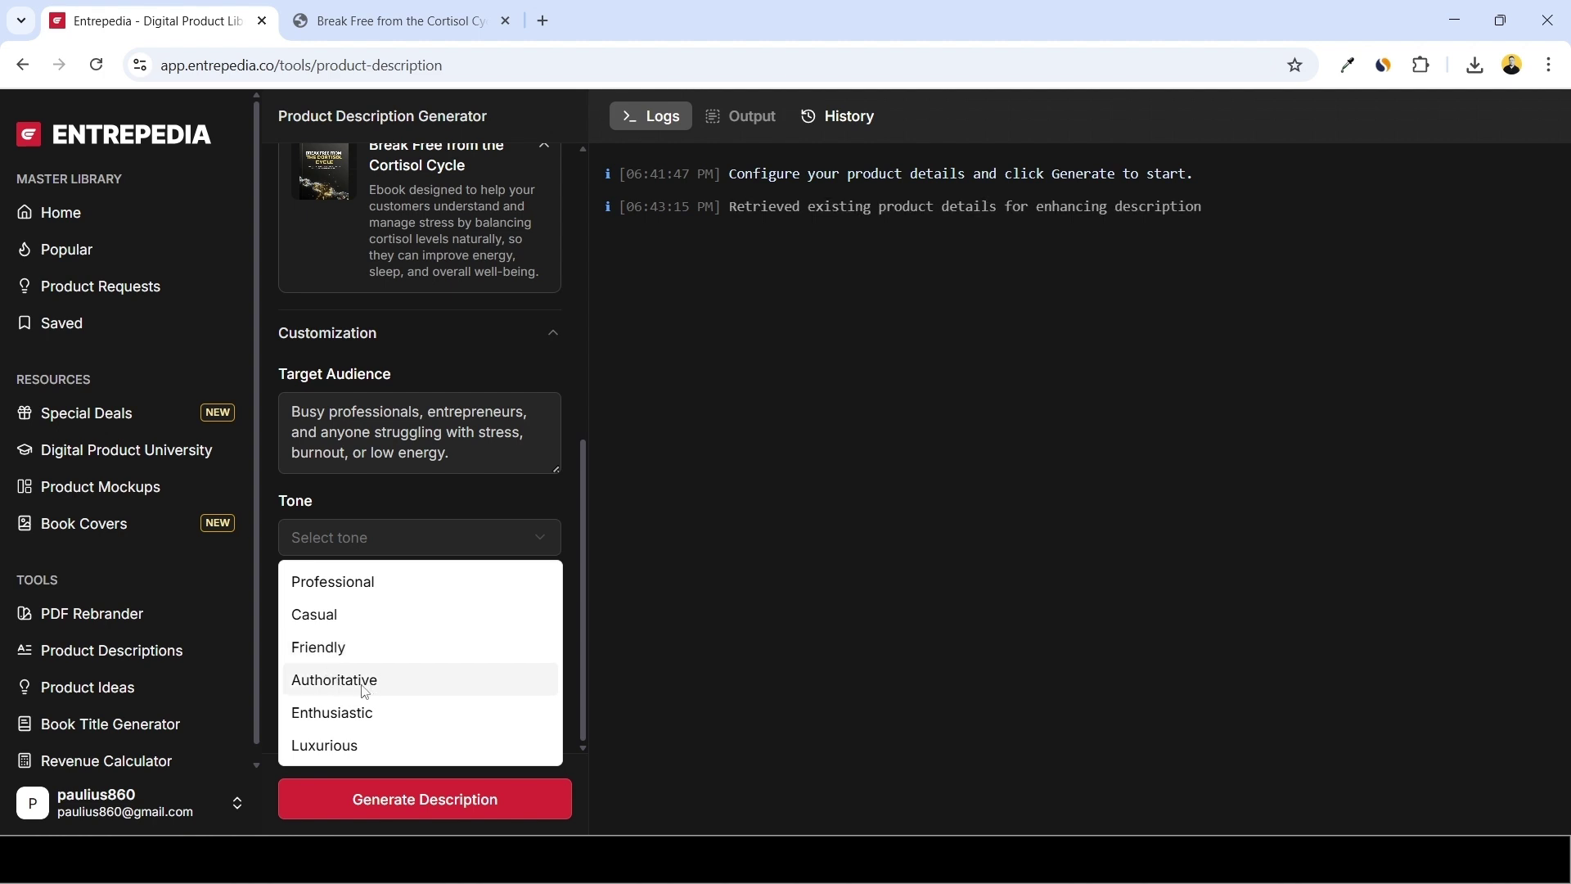
click(329, 573)
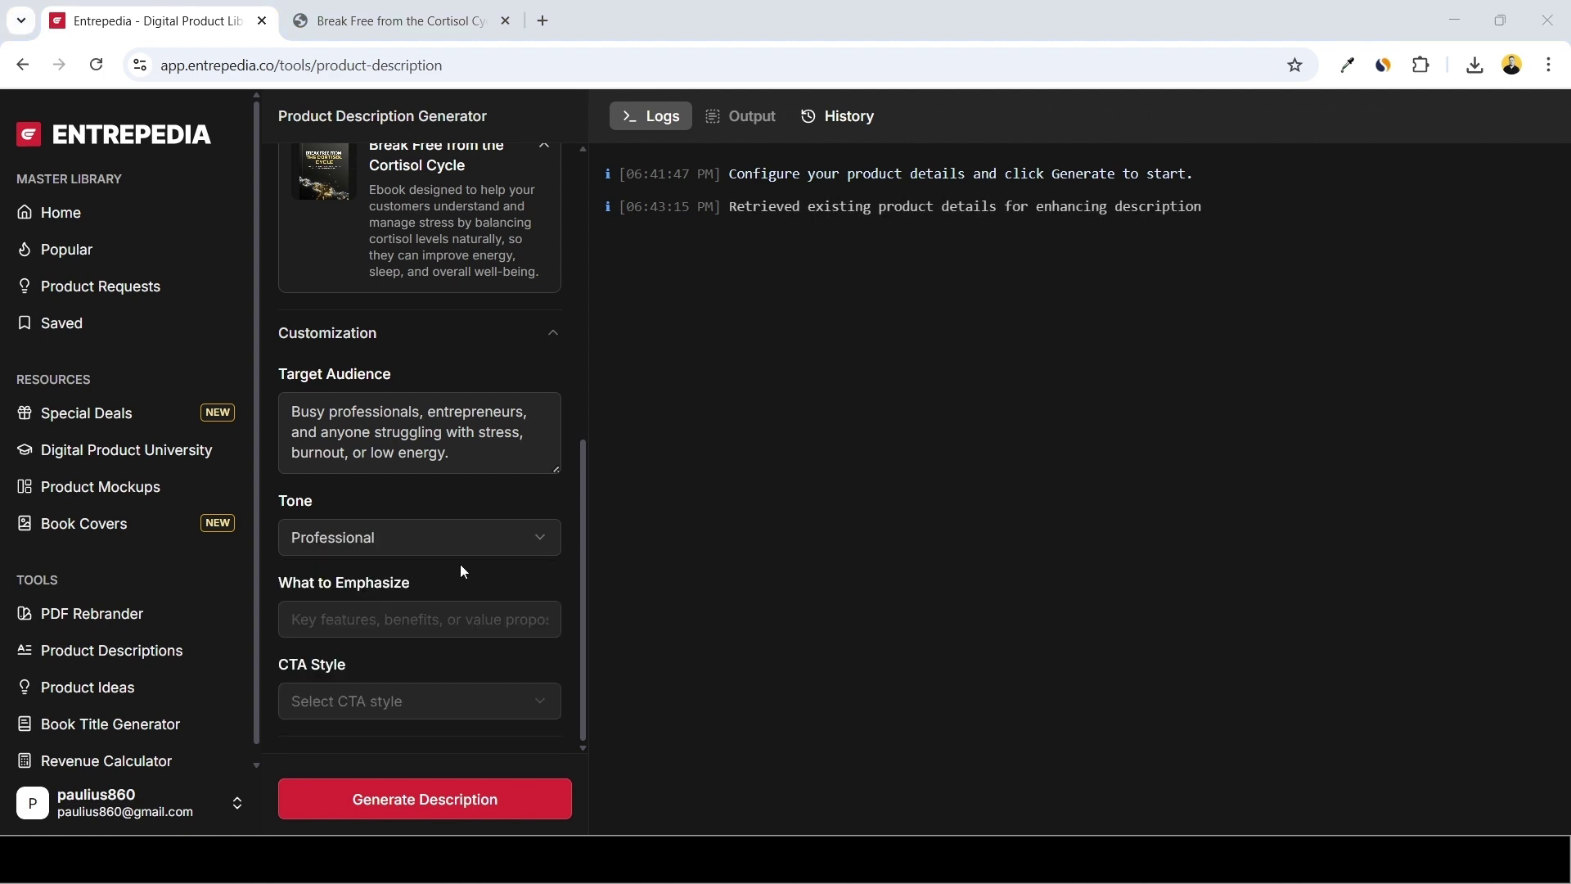
Paste the What to Emphasize text and set the call-to-action style to Urgency.
click(467, 621)
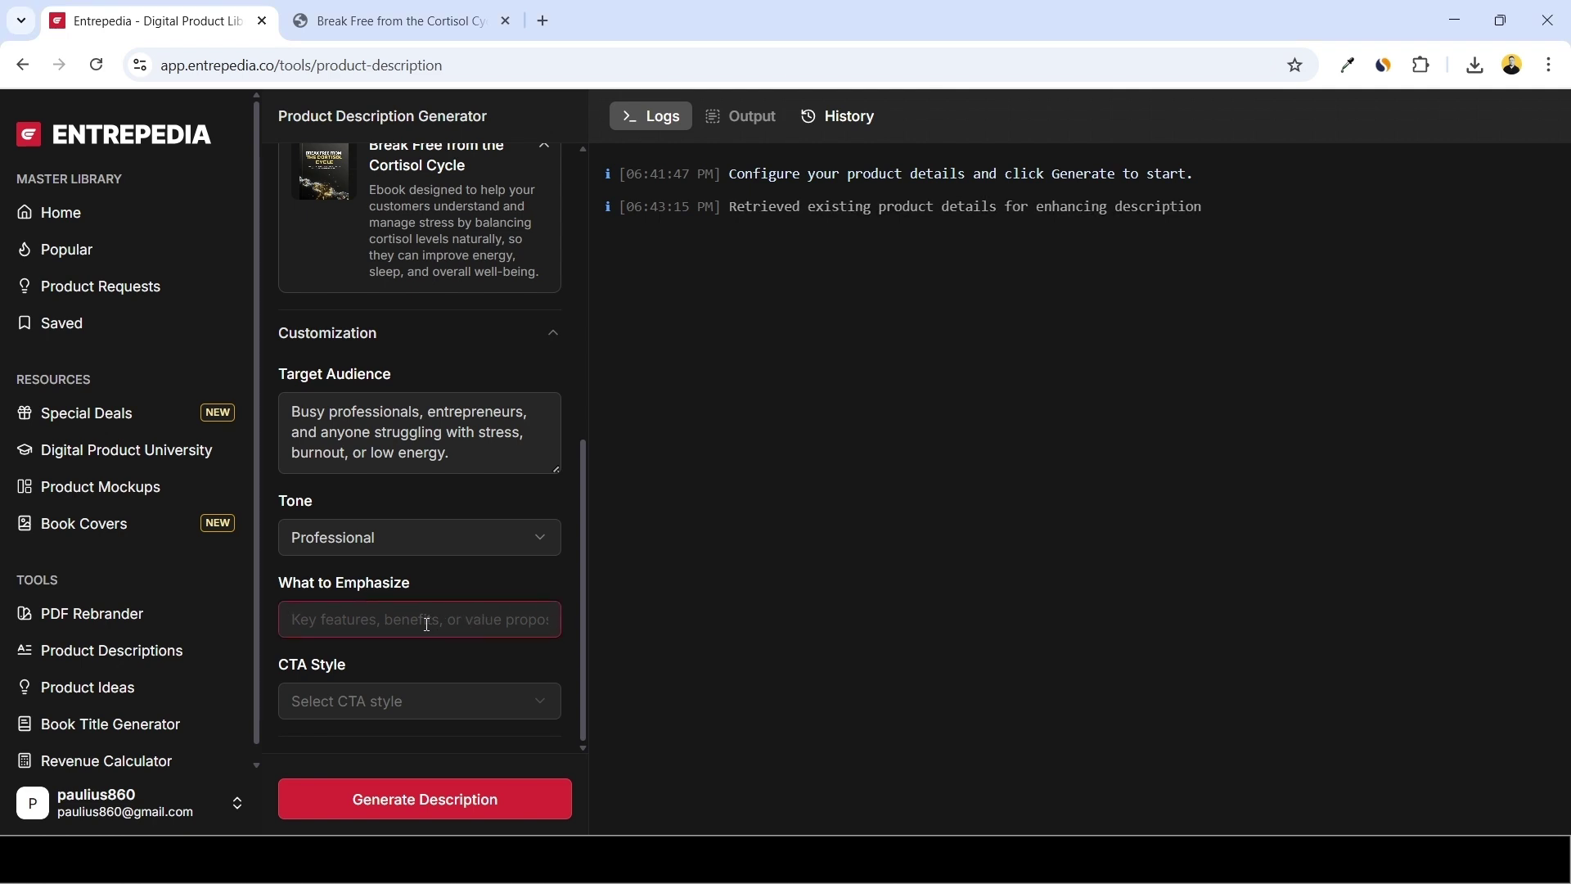
key(ctrl+v)
key(ctrl+a)
click(315, 617)
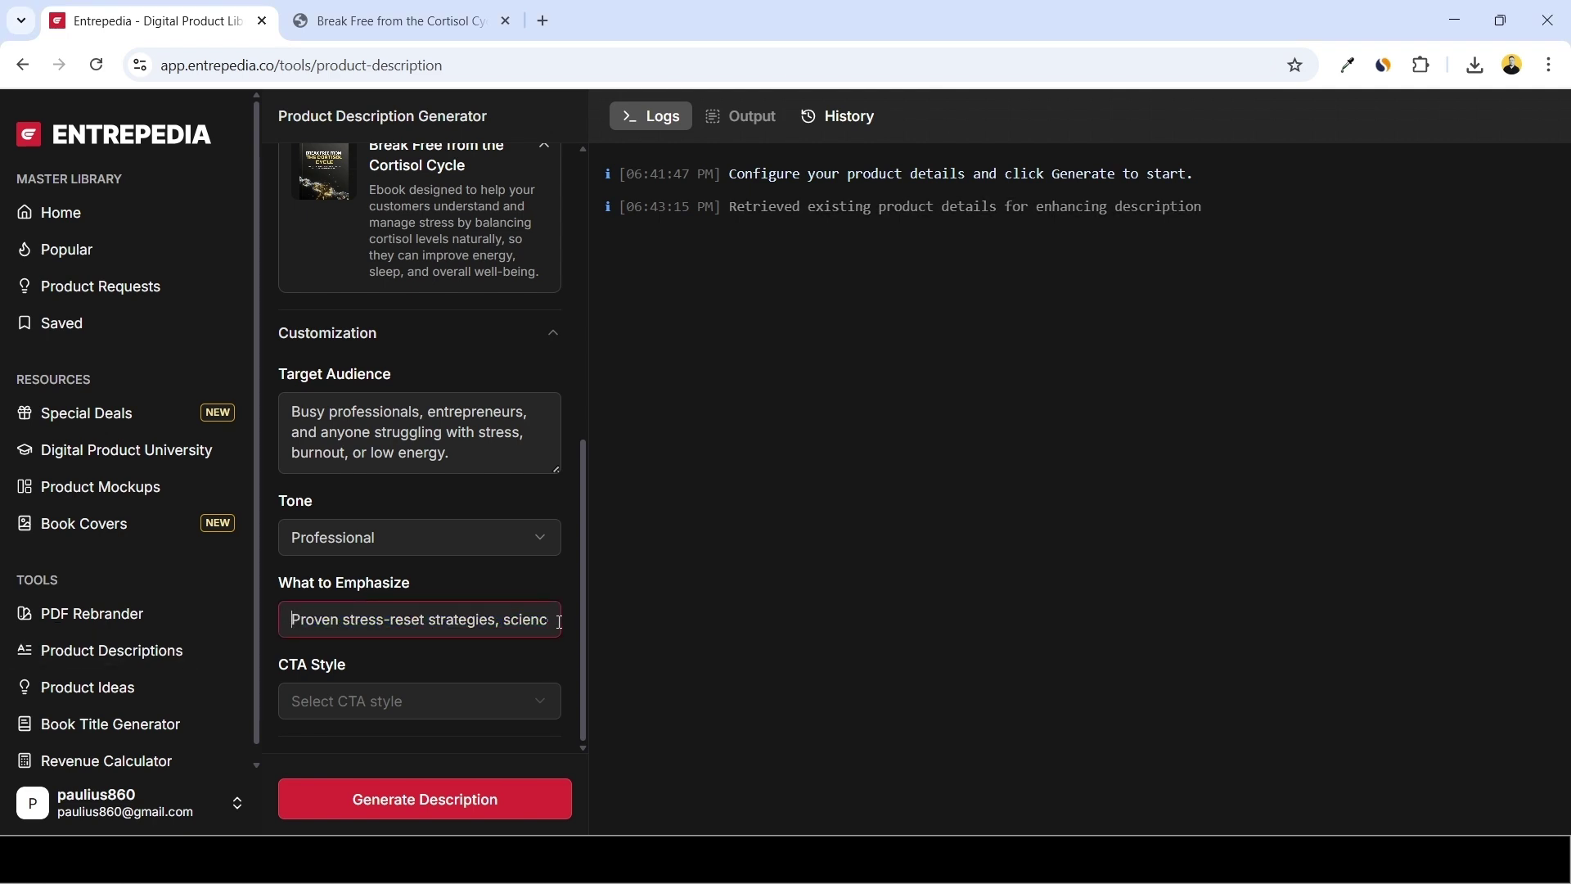
key(Right)
key(Right)
key(Right)
key(Right)
key(Right)
key(Right)
key(Right)
key(Right)
key(Right)
key(Right)
key(Right)
key(Right)
key(Right)
key(Right)
key(Right)
key(Right)
key(Right)
key(Right)
key(Right)
key(Right)
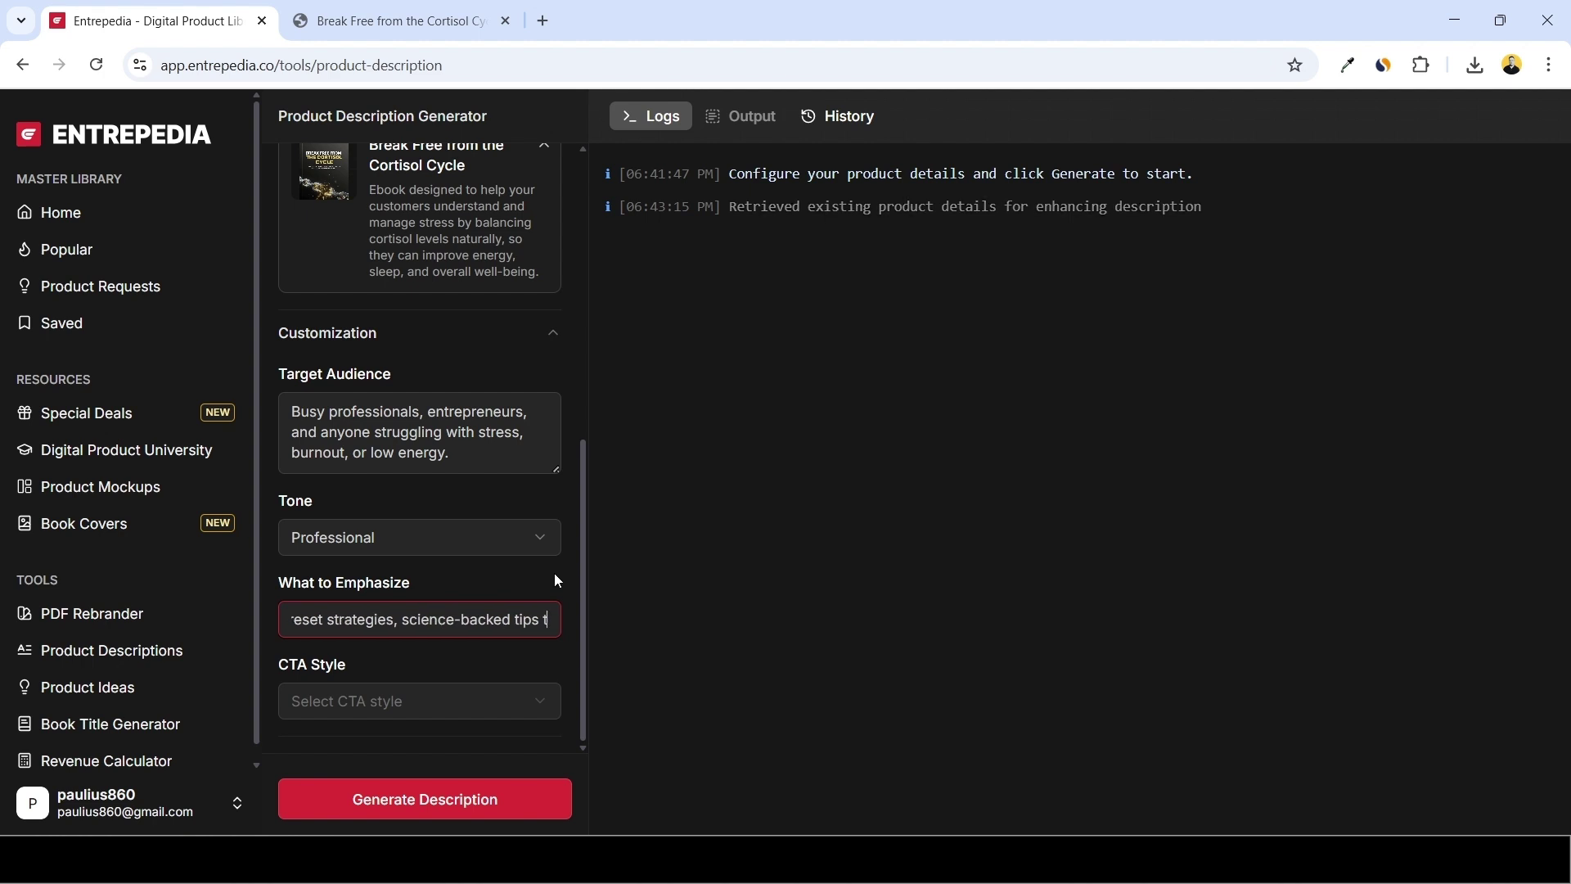
key(Right)
key(Right)
key(Right)
key(Right)
key(Right)
key(Right)
key(Right)
key(Right)
key(Right)
key(Right)
key(Right)
key(Right)
key(Right)
key(Right)
key(Right)
key(Right)
key(Right)
key(Right)
key(Right)
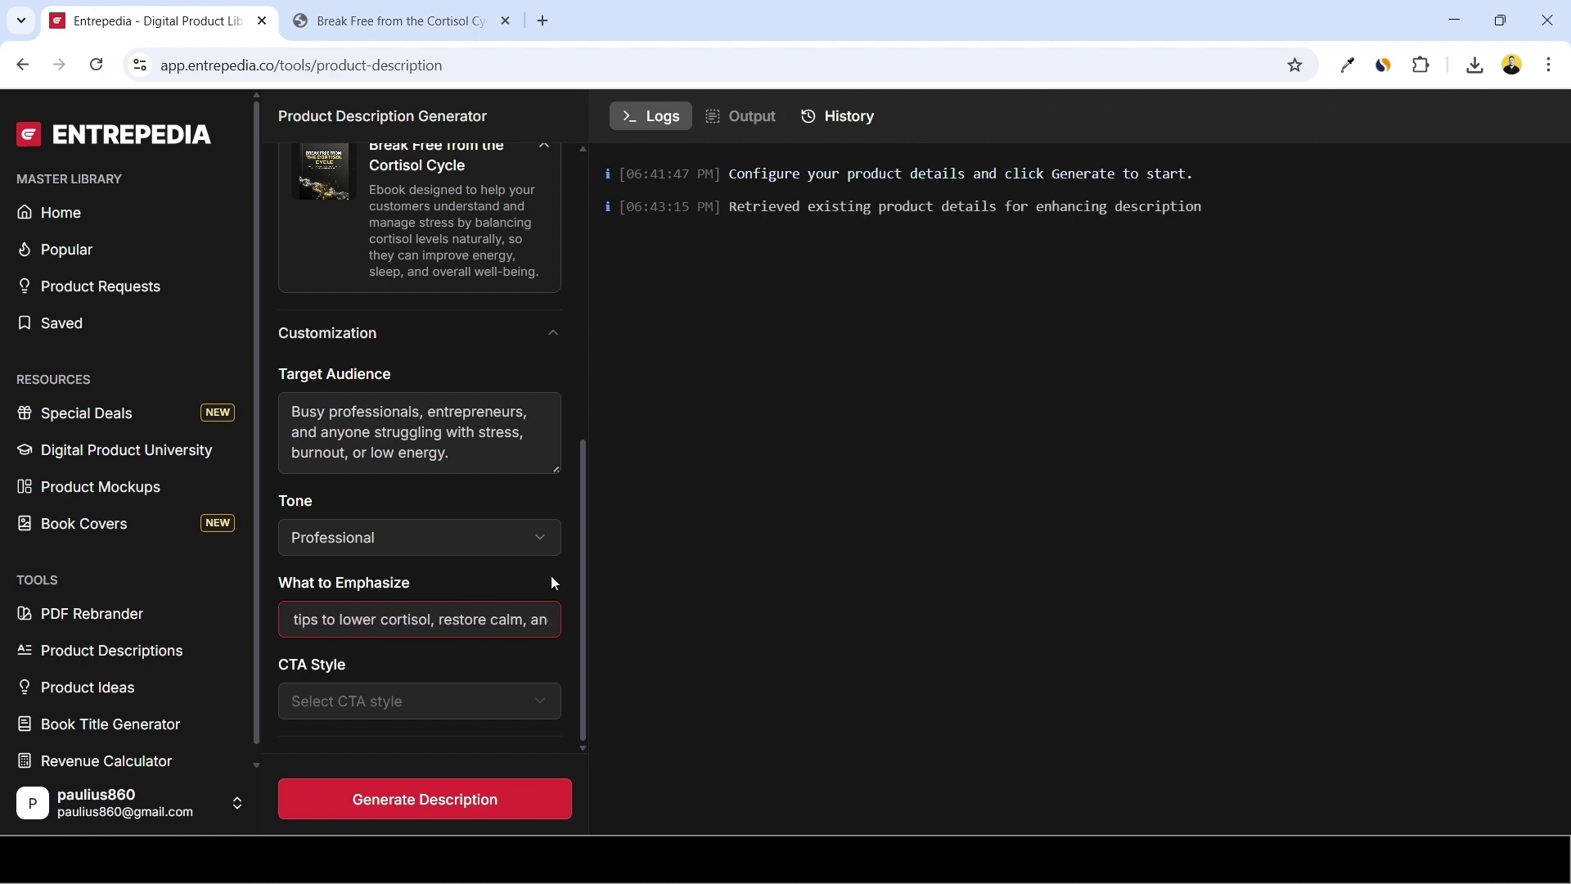
key(Right)
key(Right)
key(Right)
key(Right)
key(Right)
key(Right)
key(Right)
key(Right)
key(Right)
key(Right)
key(Right)
key(Right)
key(Right)
key(Right)
key(Right)
key(Right)
key(Right)
key(Right)
key(Right)
key(Right)
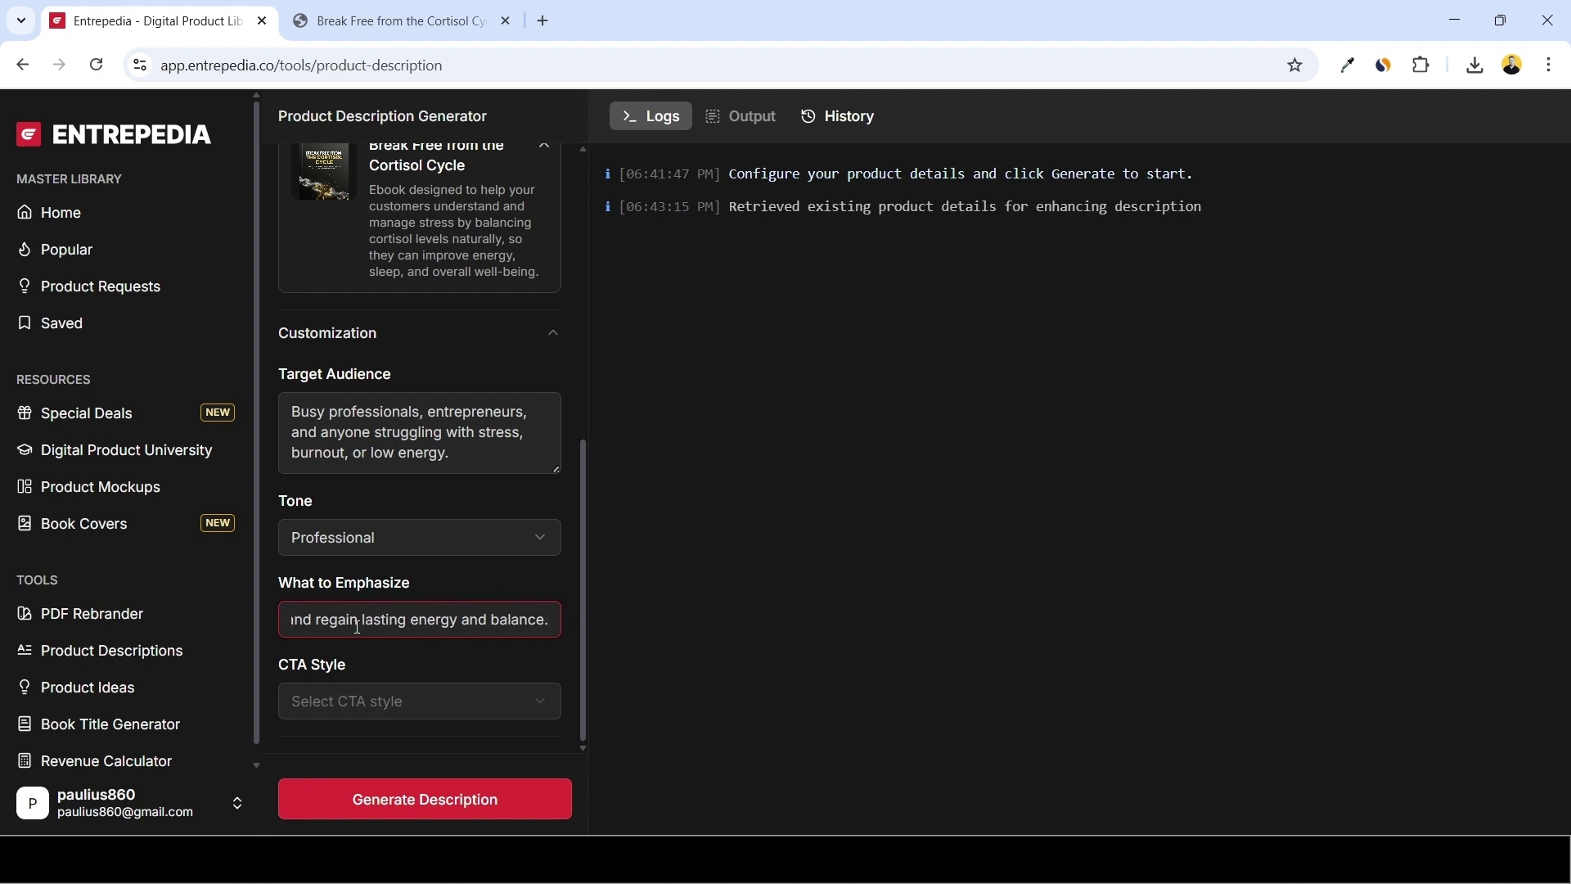
click(503, 691)
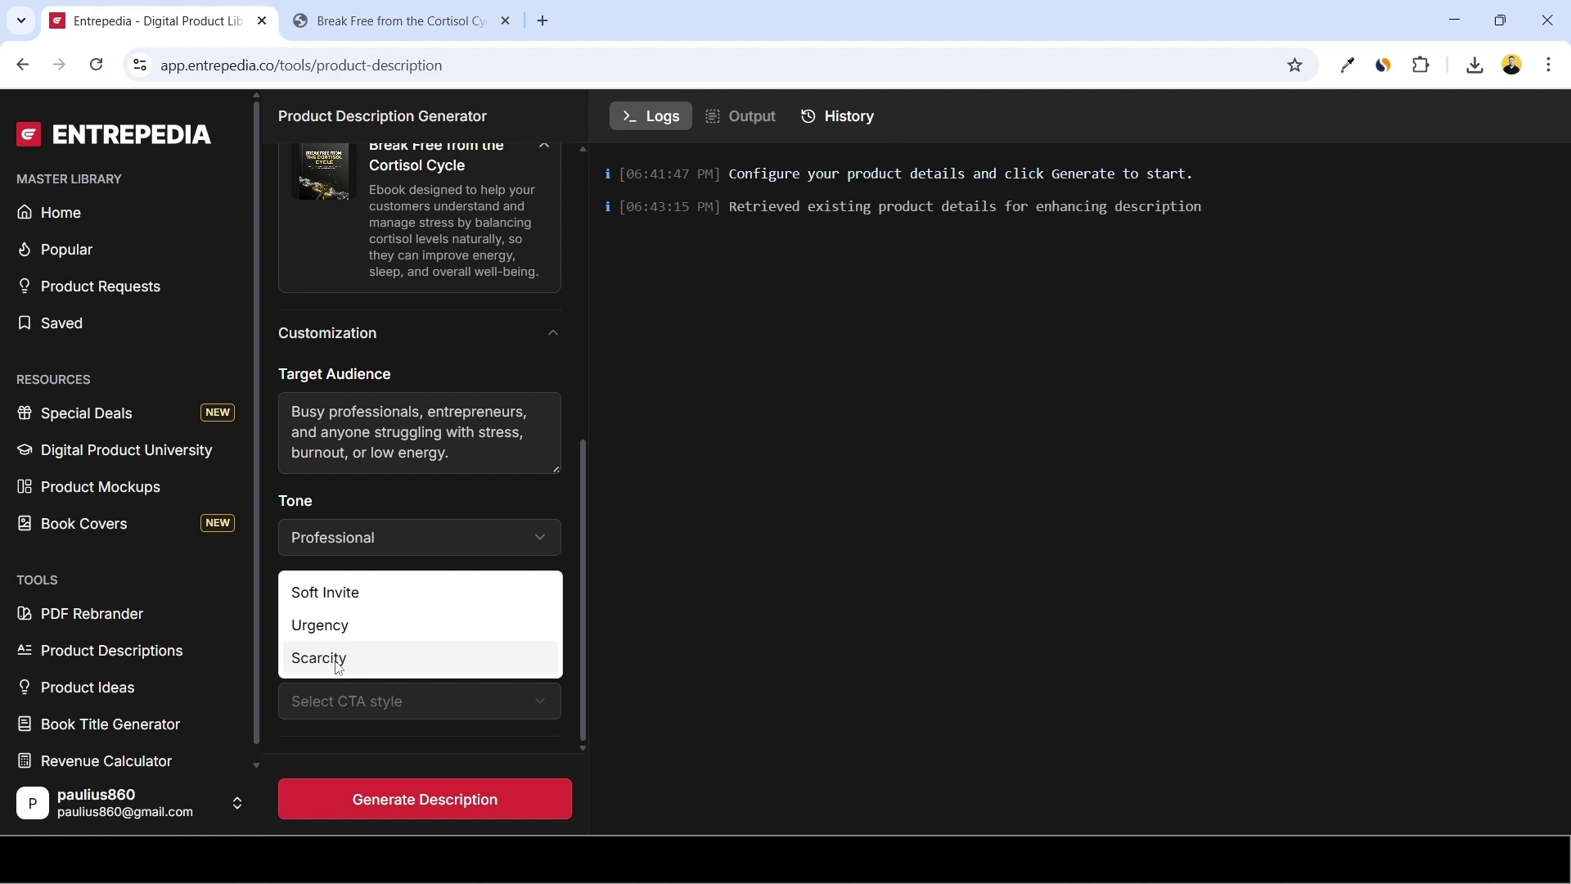
click(314, 627)
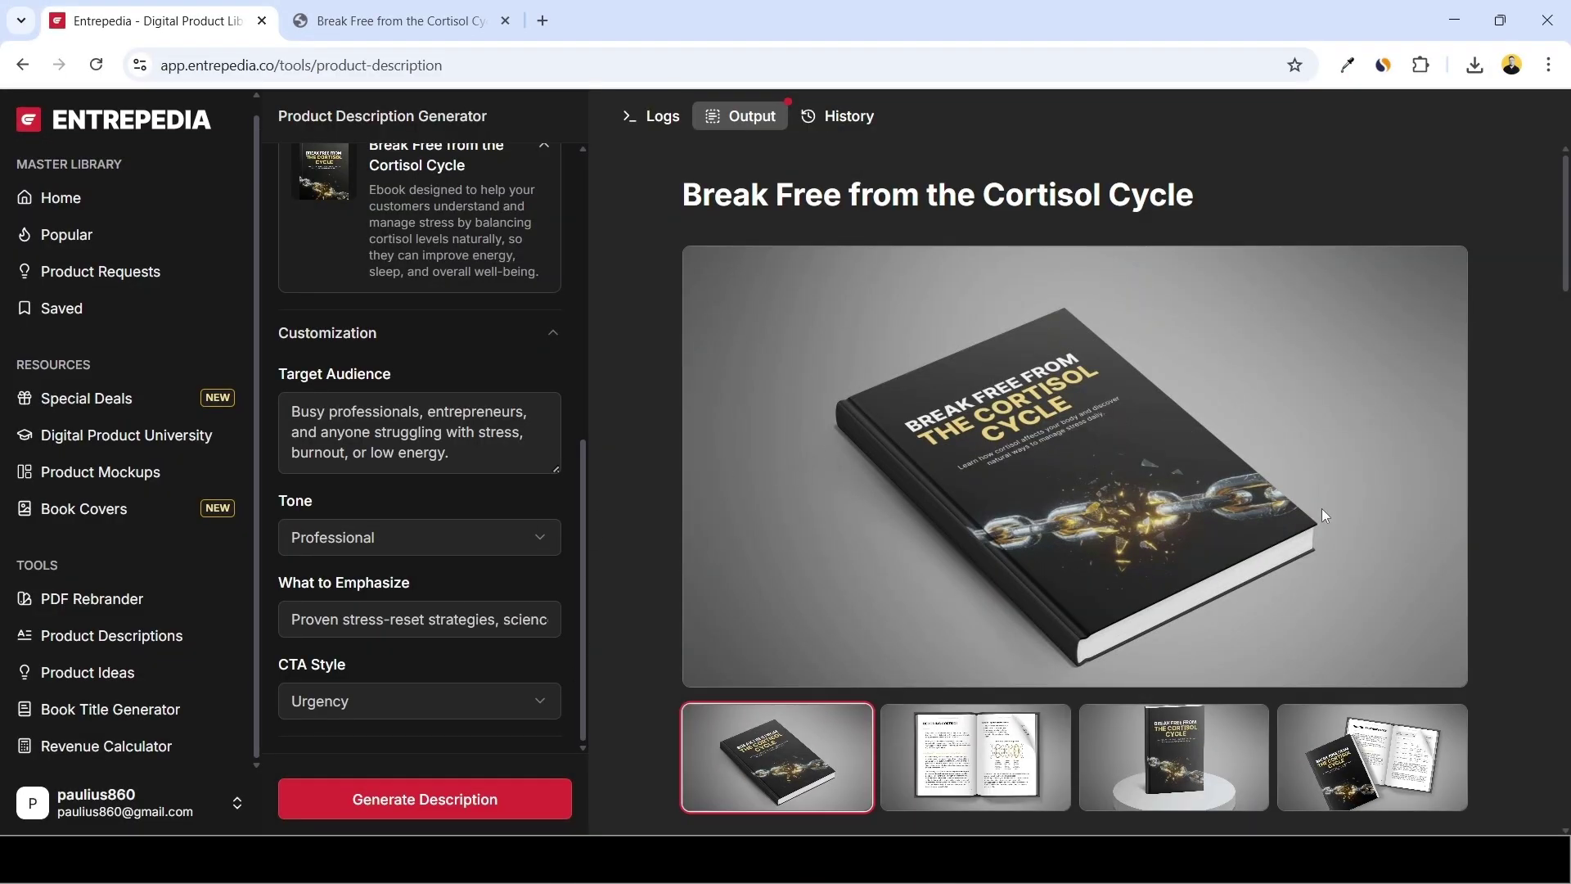
Review the generated Cortisol Cycle description, its book mockups, call-to-action options and search engine preview.
scroll(1343, 470, down, 3)
scroll(955, 537, up, 3)
scroll(1078, 468, down, 6)
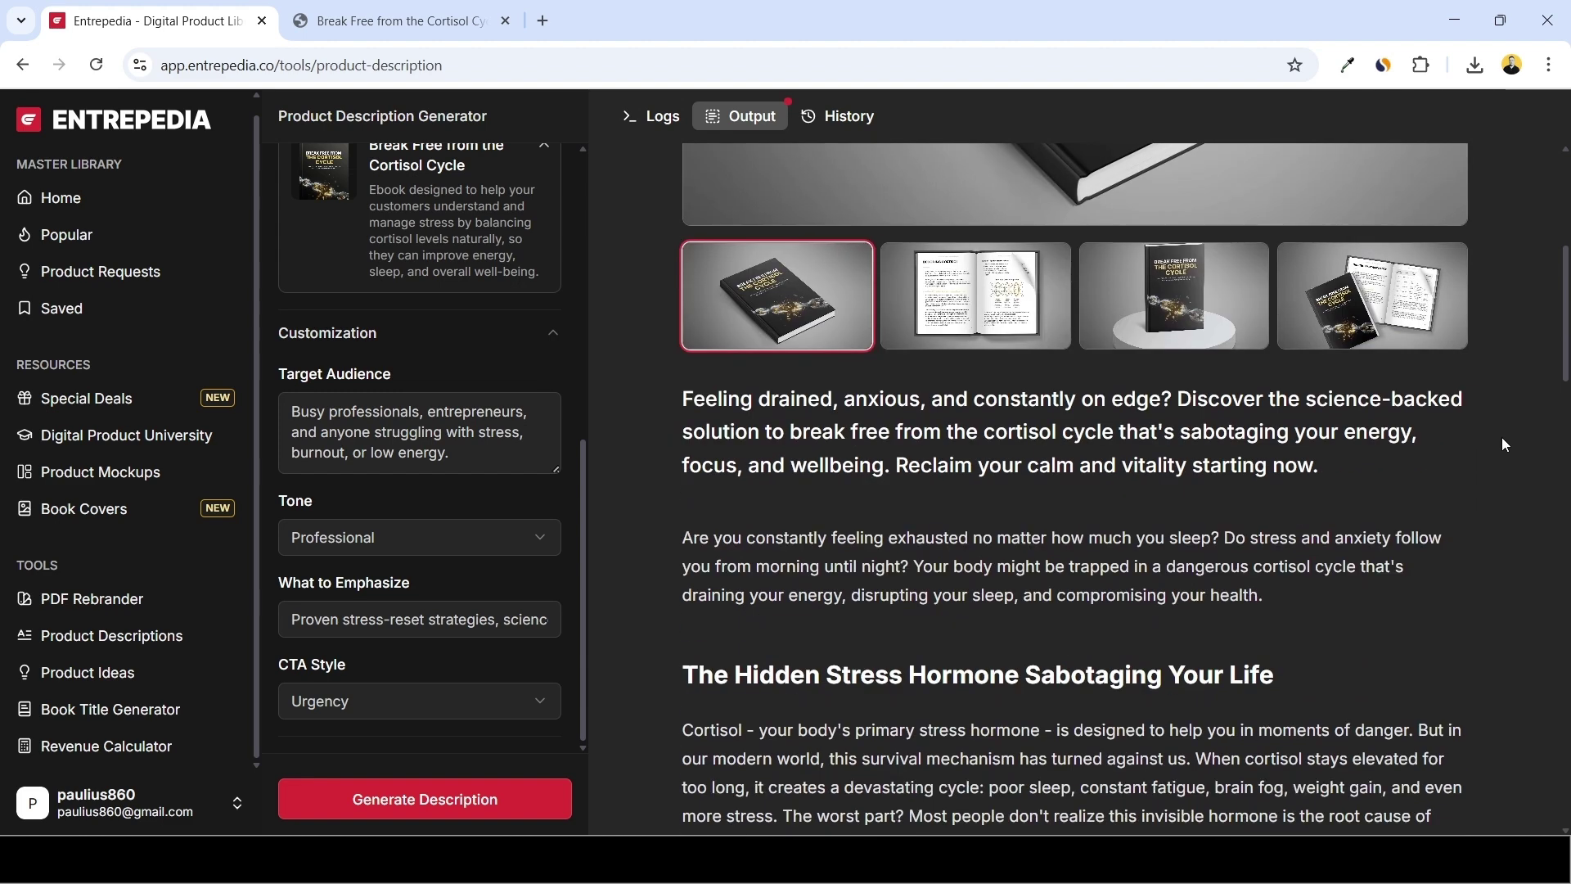
scroll(1344, 520, up, 1)
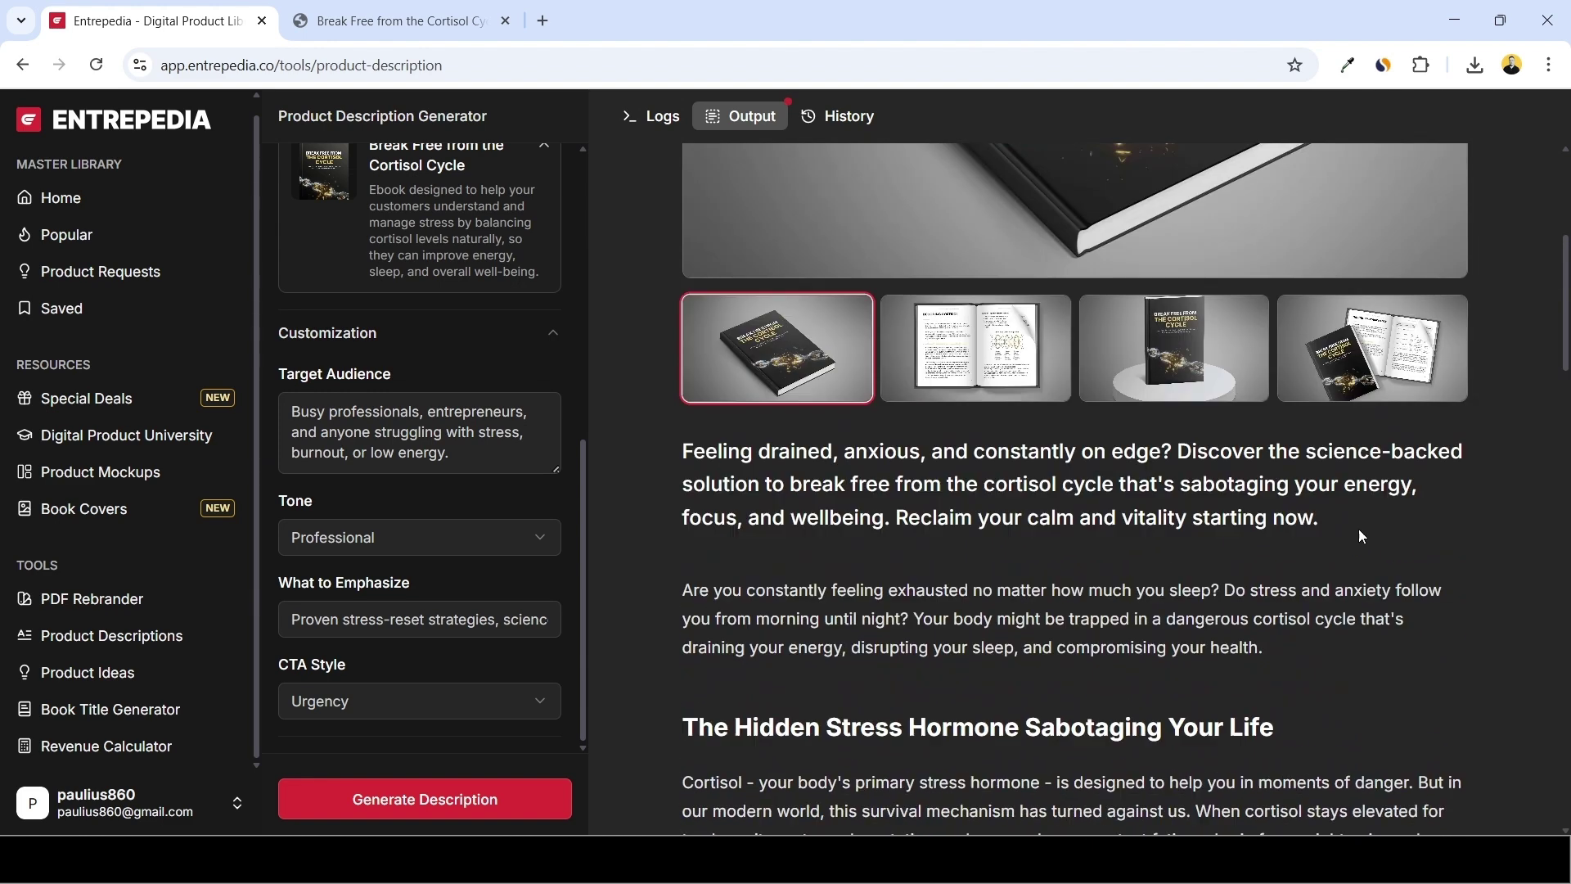
drag(1333, 521, 641, 466)
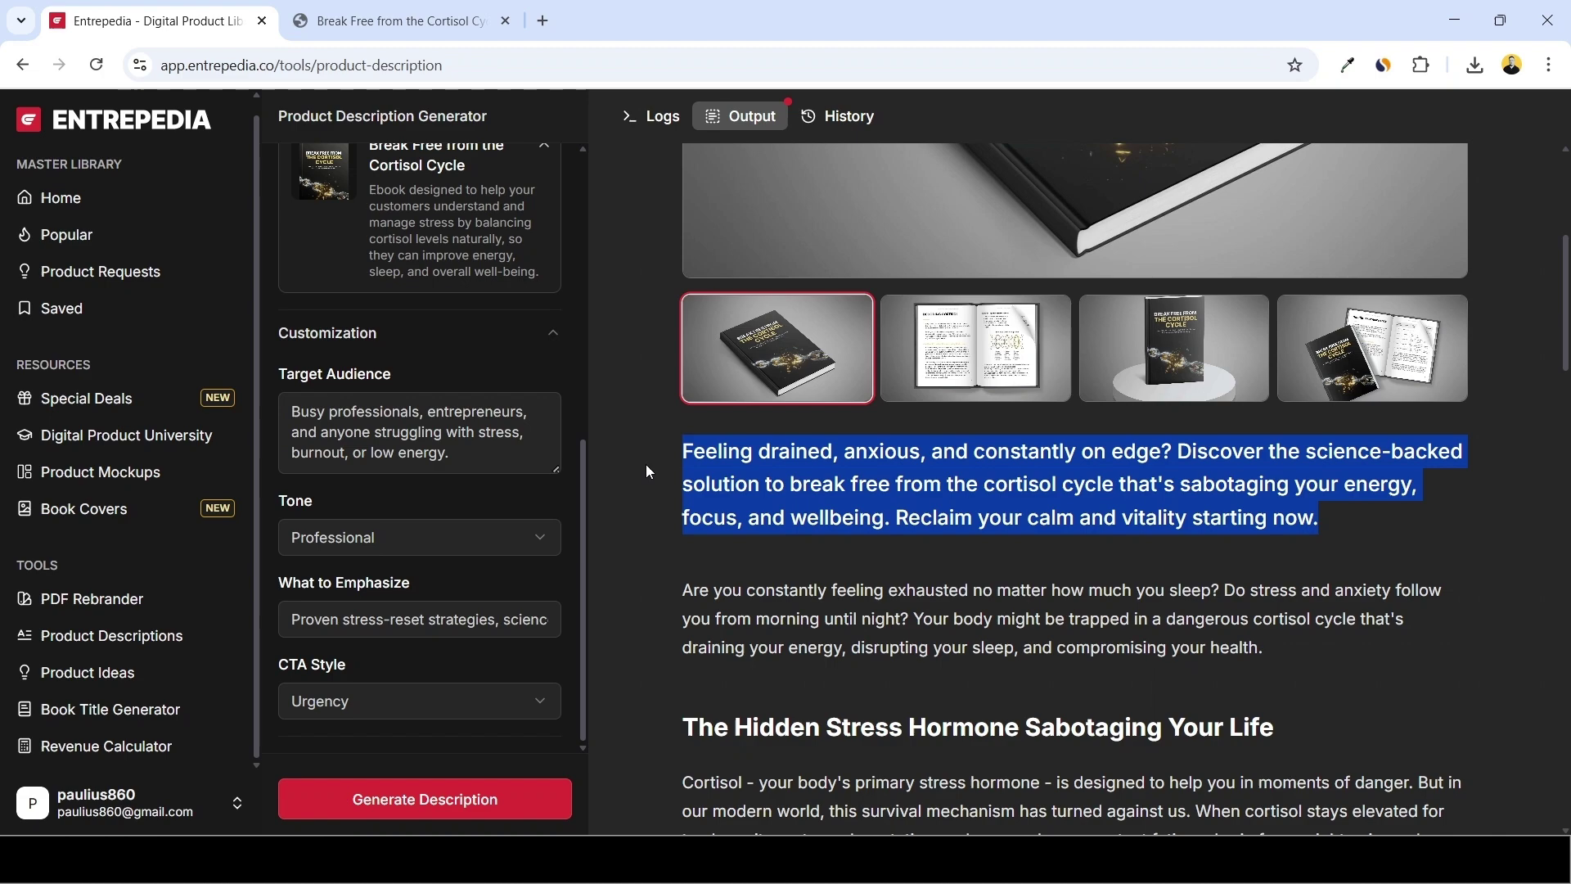
click(645, 464)
scroll(664, 490, down, 3)
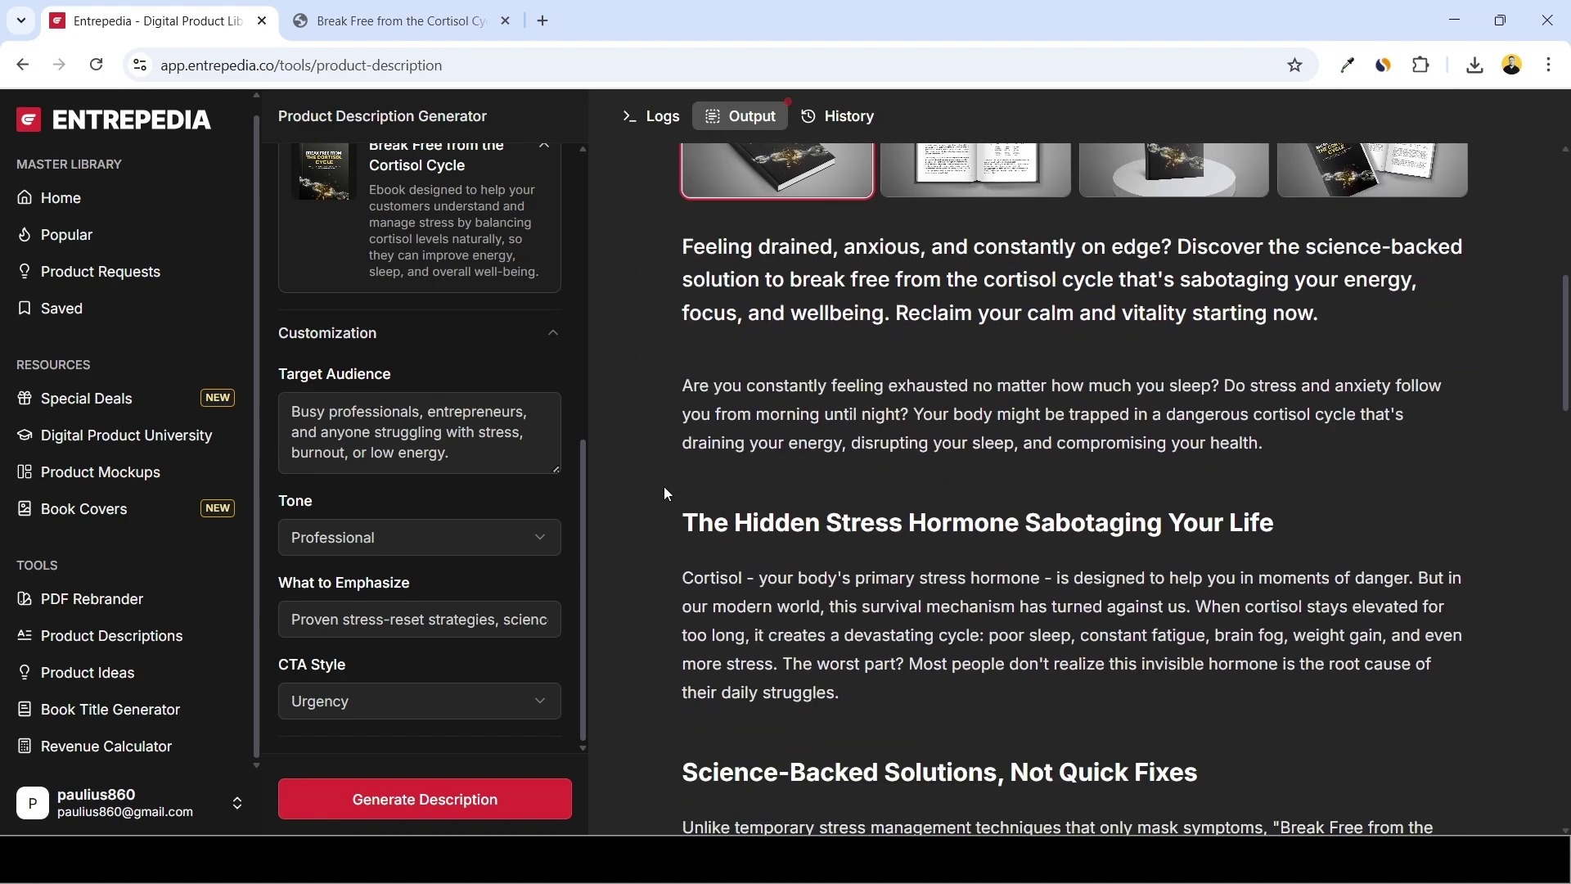
scroll(664, 486, down, 1)
scroll(779, 451, down, 15)
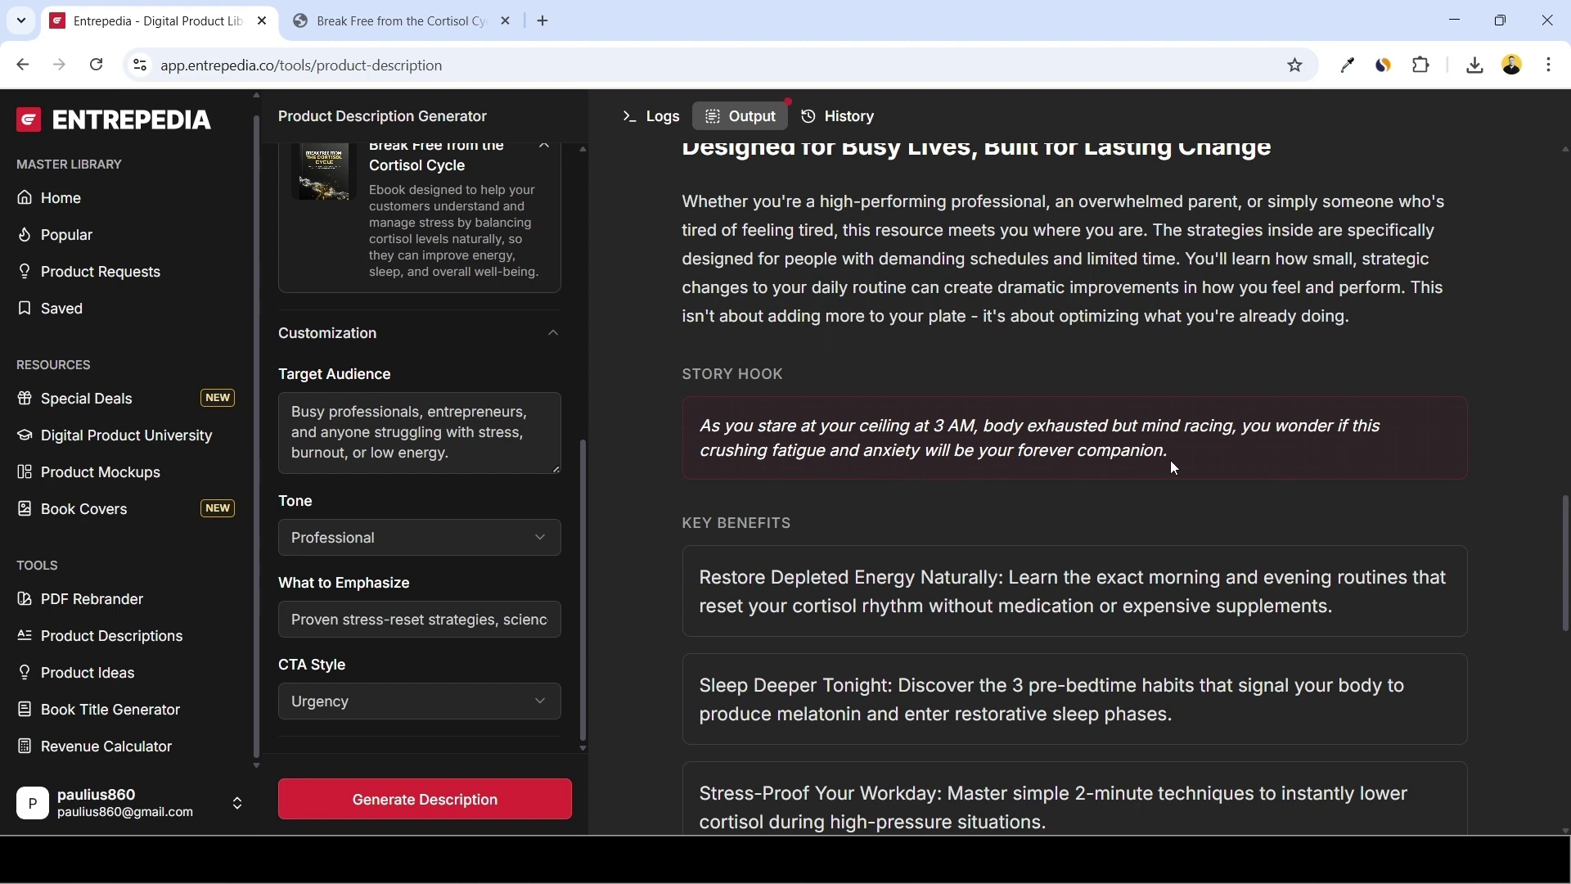
scroll(1171, 446, down, 2)
scroll(1353, 371, down, 6)
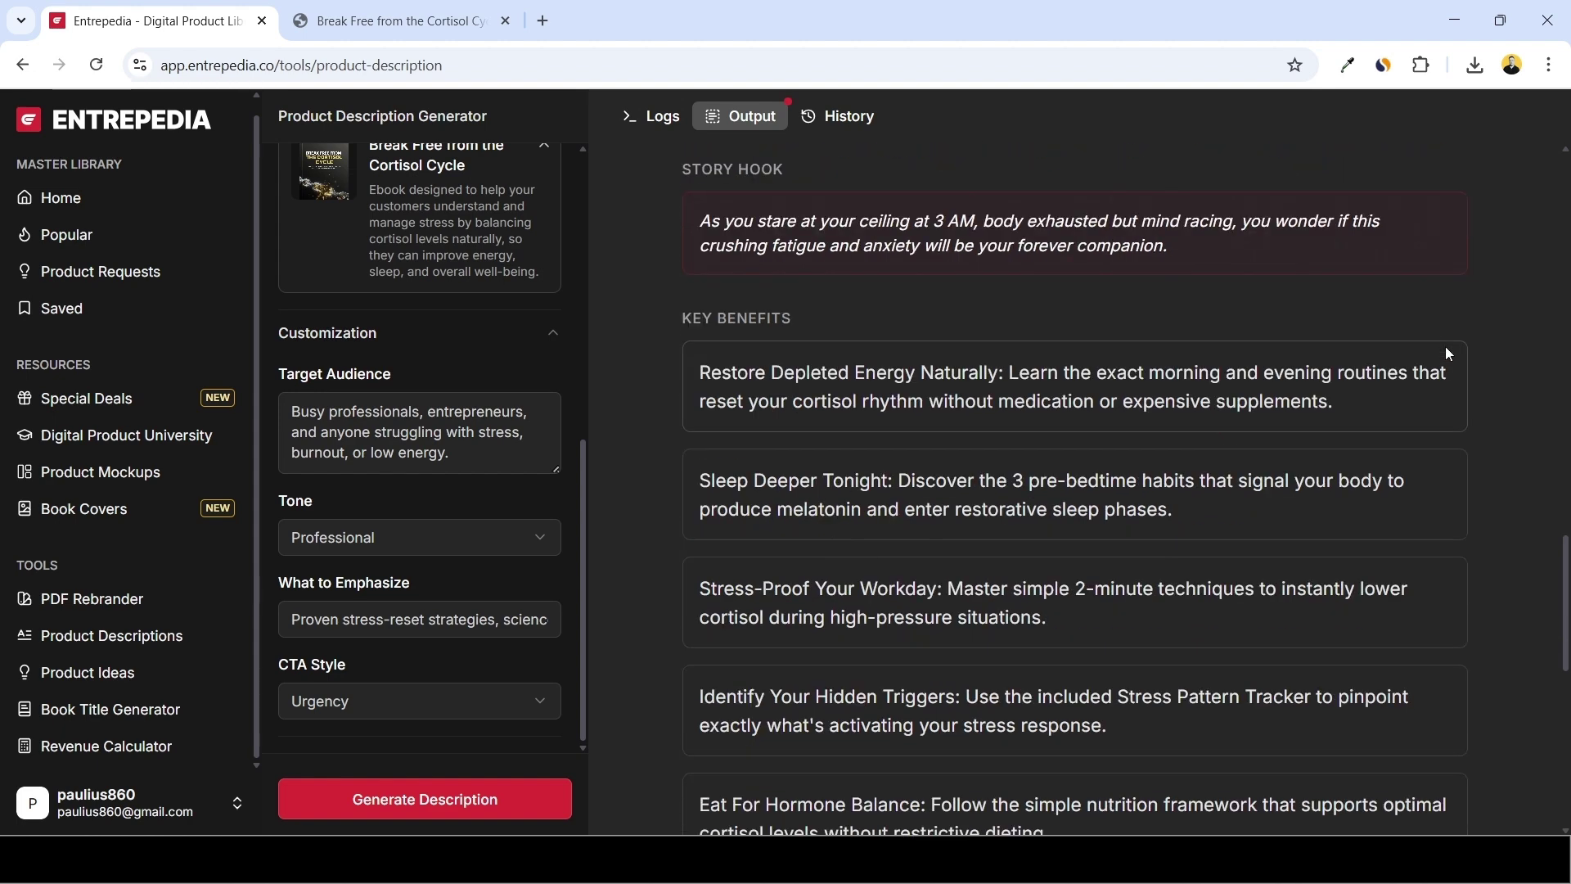
scroll(1058, 418, down, 3)
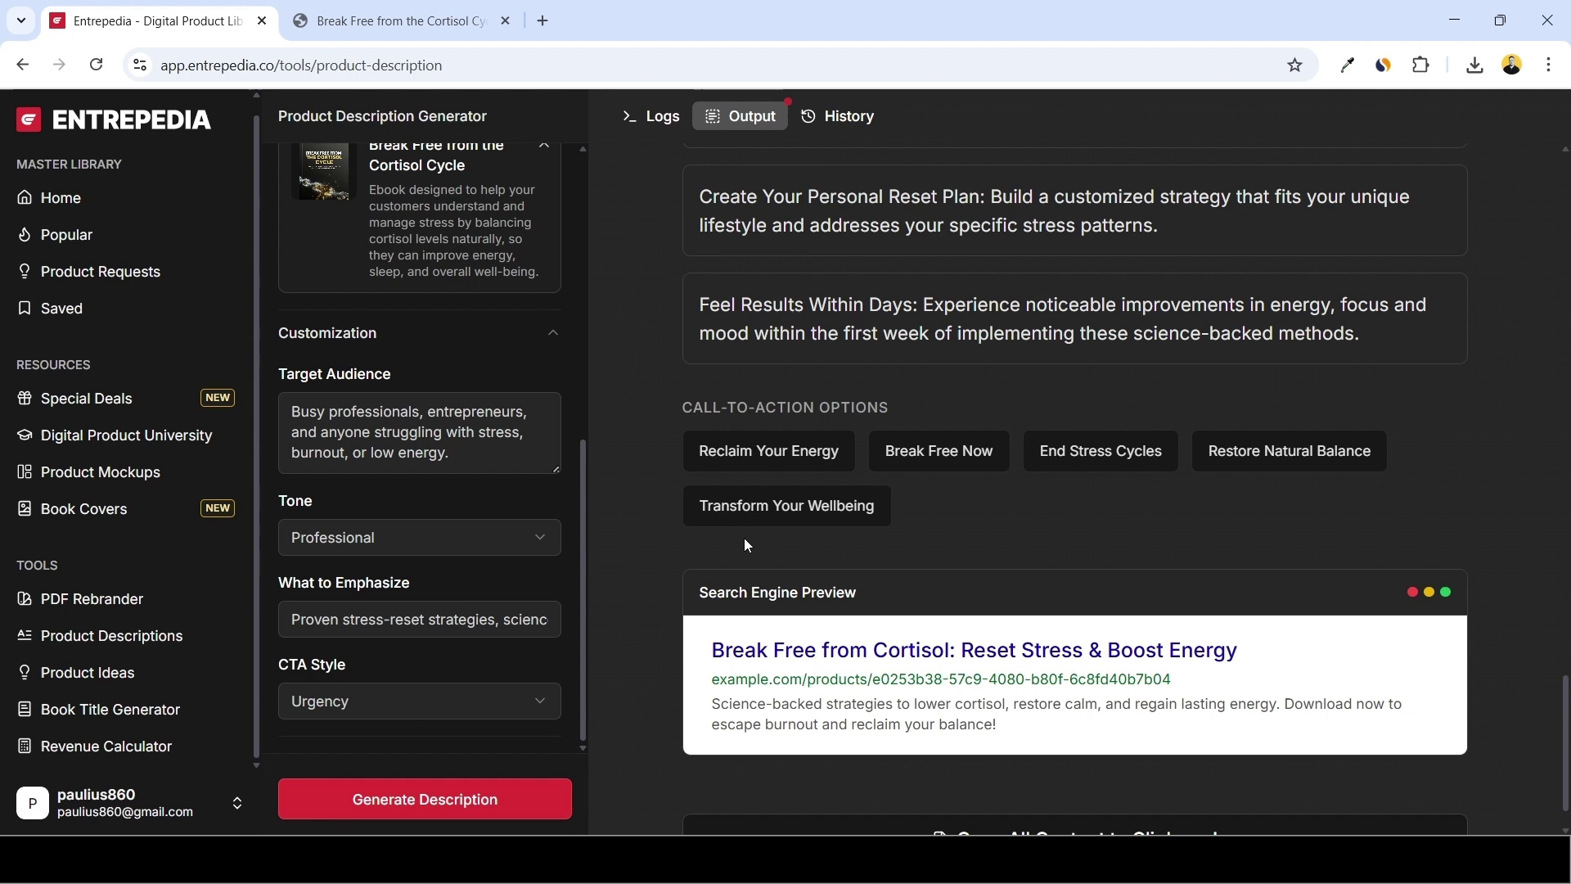
scroll(839, 655, down, 1)
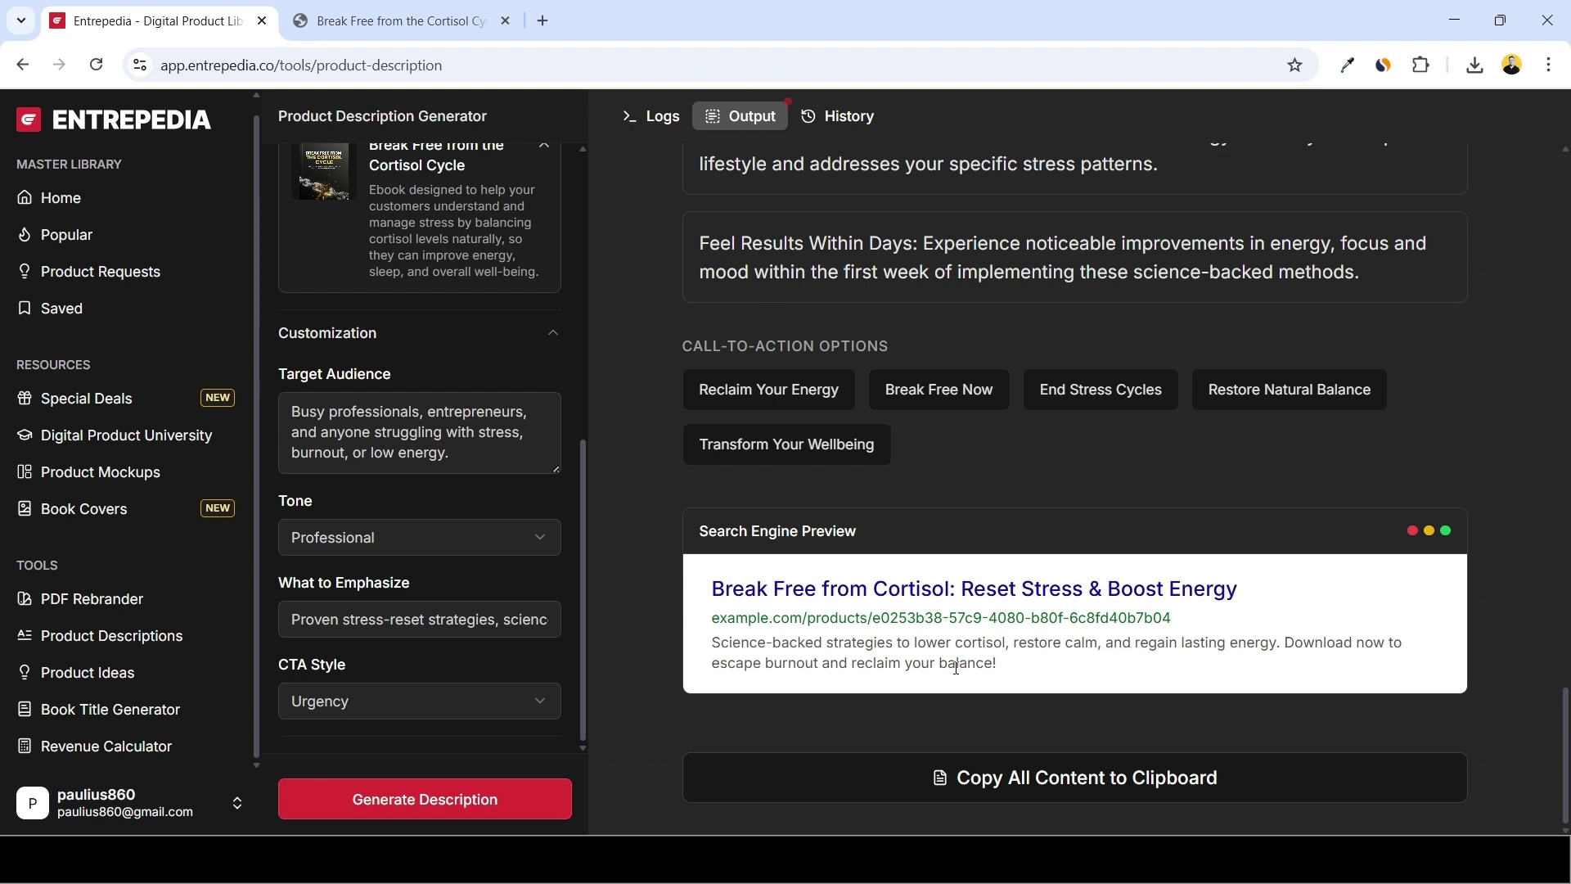
scroll(989, 609, up, 2)
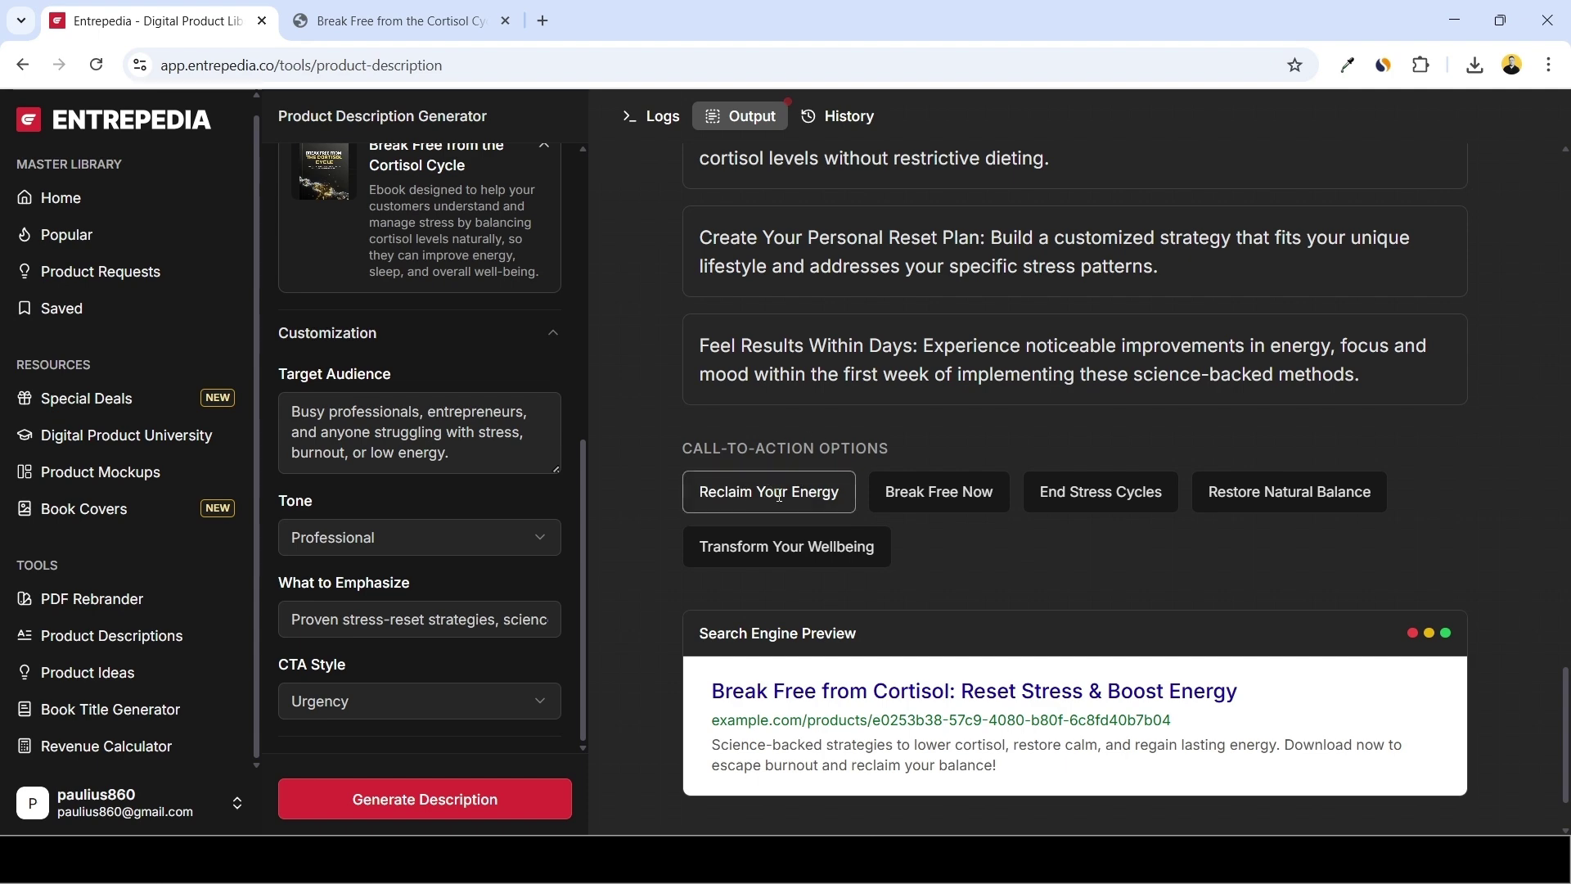
scroll(778, 495, down, 2)
scroll(815, 507, up, 12)
scroll(1039, 498, up, 8)
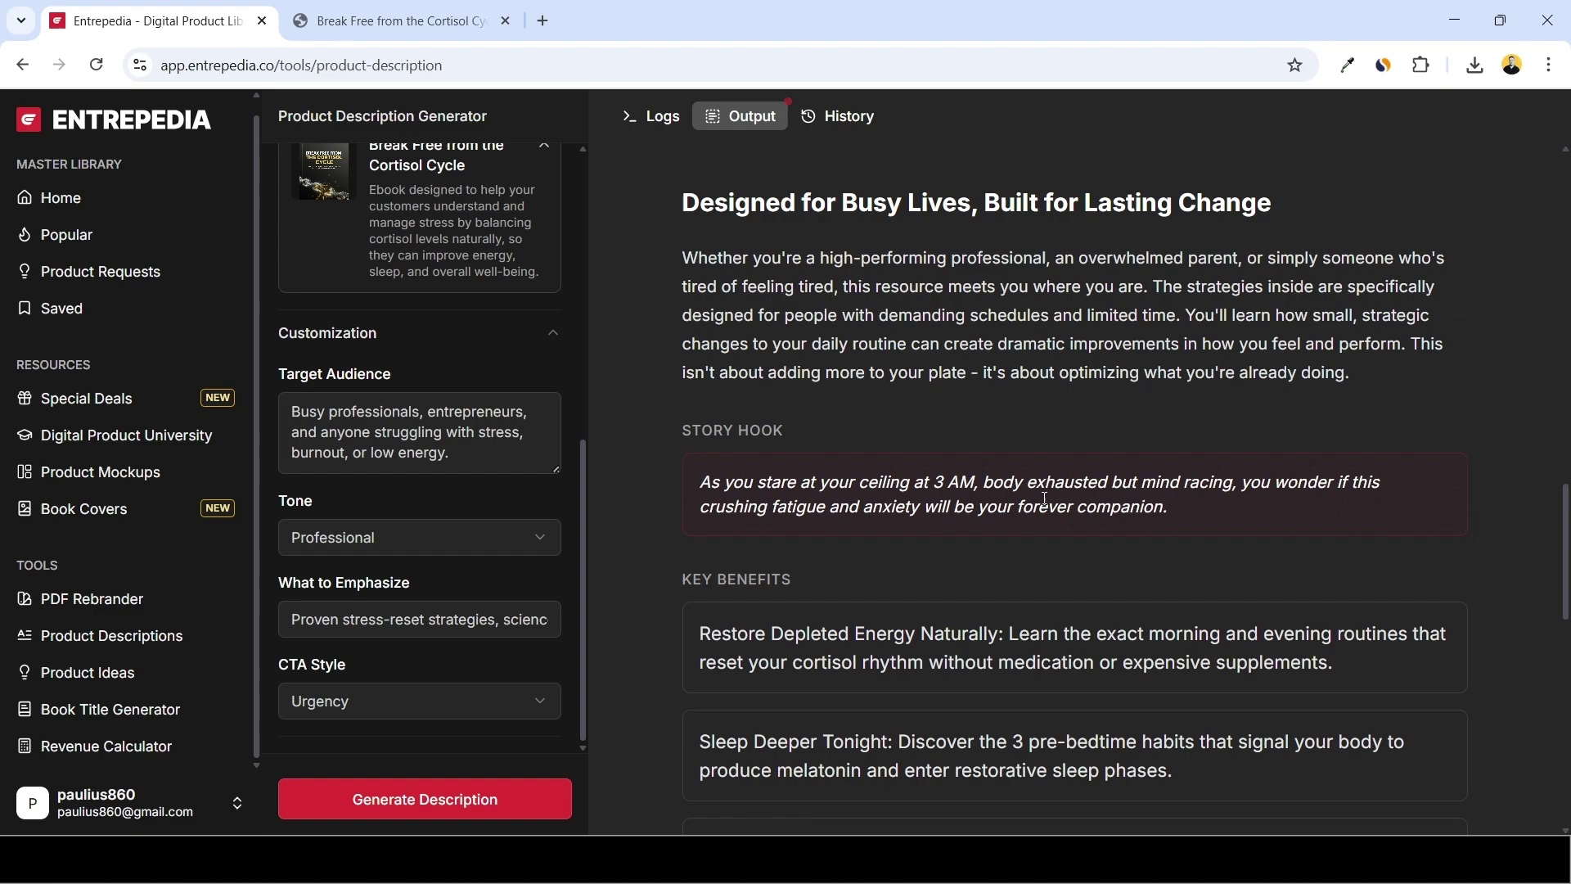
scroll(1061, 480, up, 12)
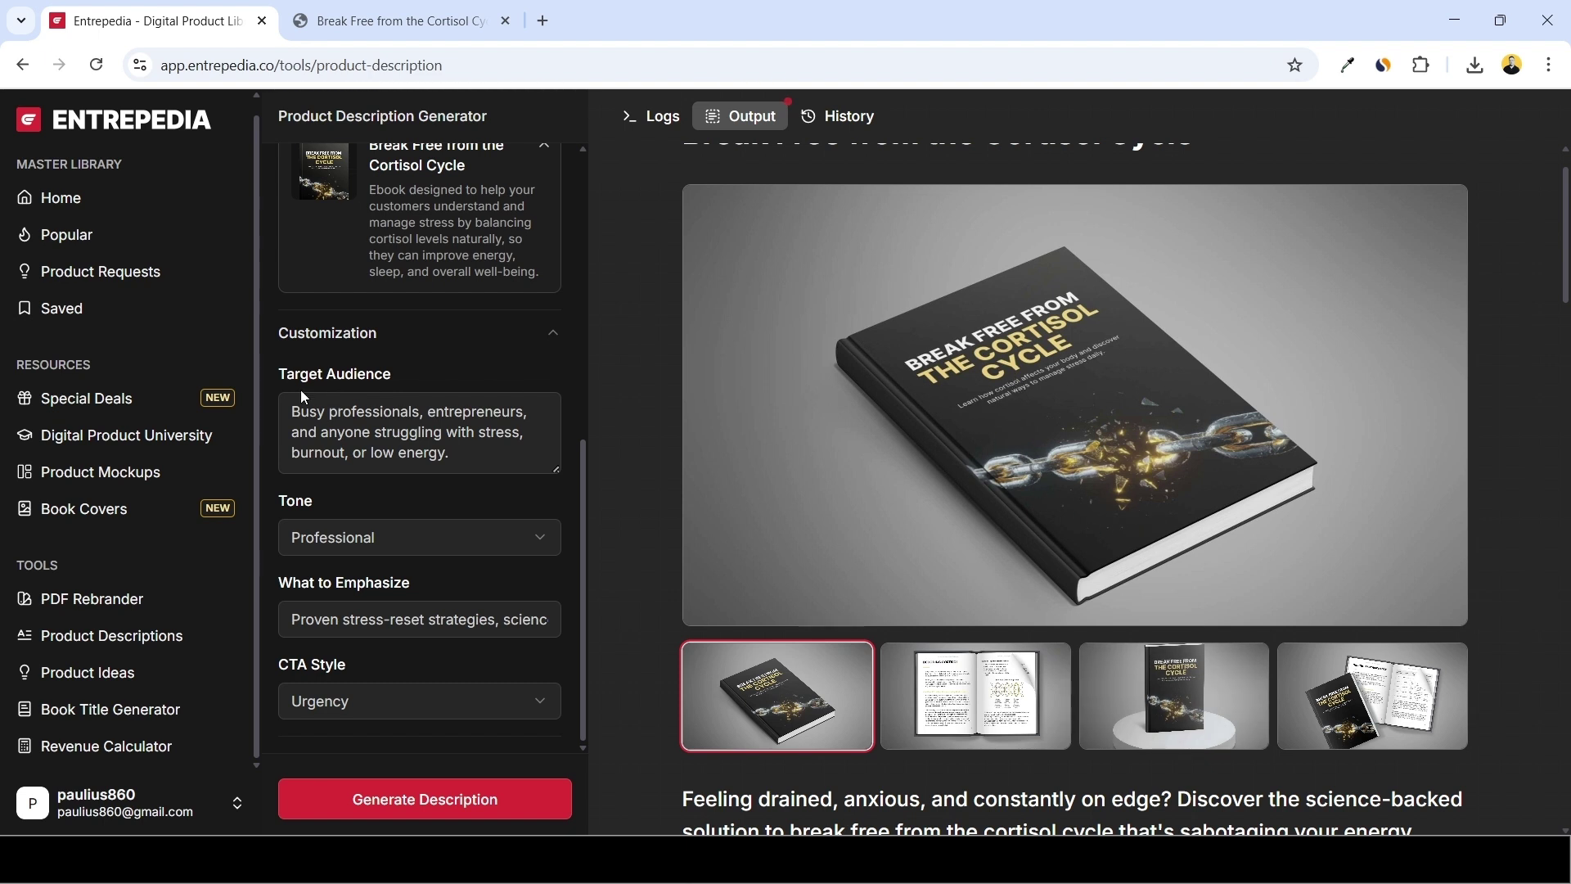
In Product Mockups, browse the Digital Product Mockups carousel and bring up link options for Long Ebook.
click(96, 472)
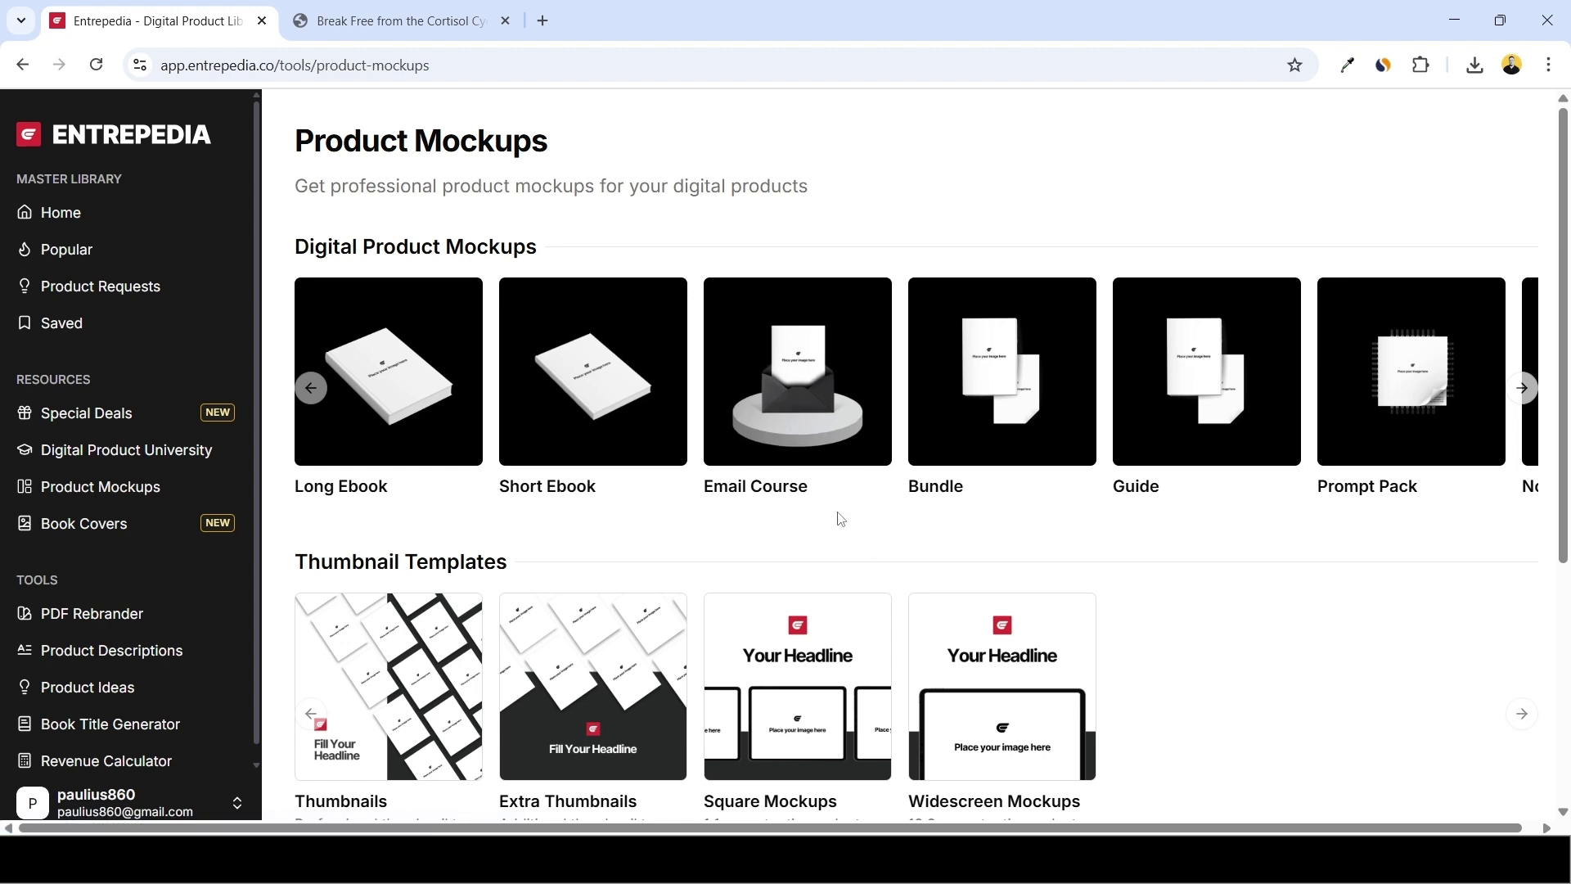
scroll(1512, 468, right, 5)
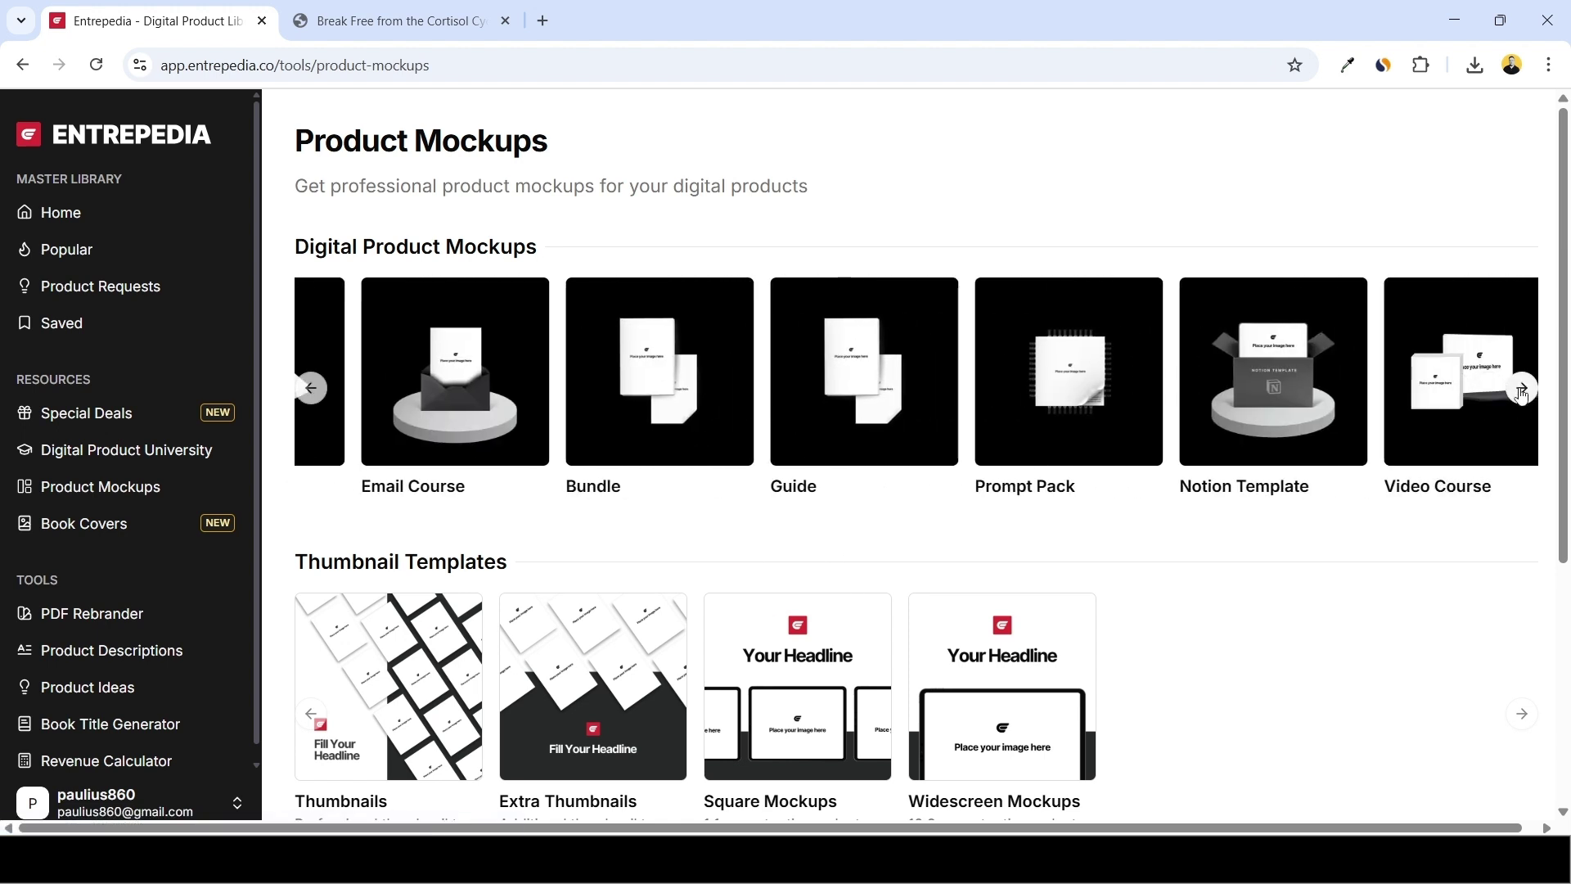
scroll(1397, 421, right, 4)
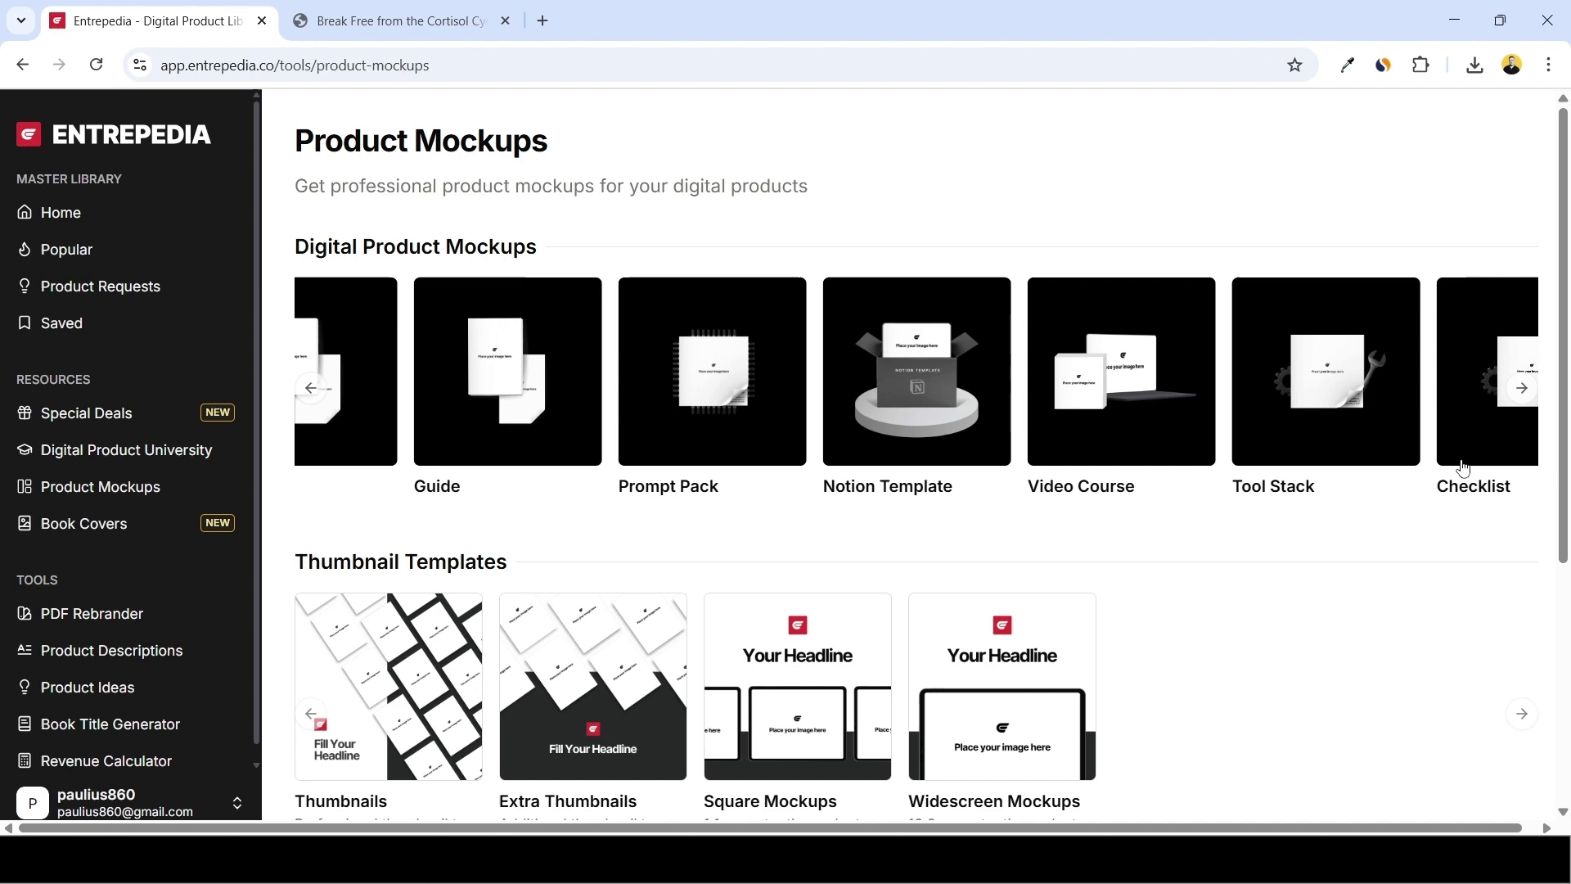
scroll(1519, 395, right, 1)
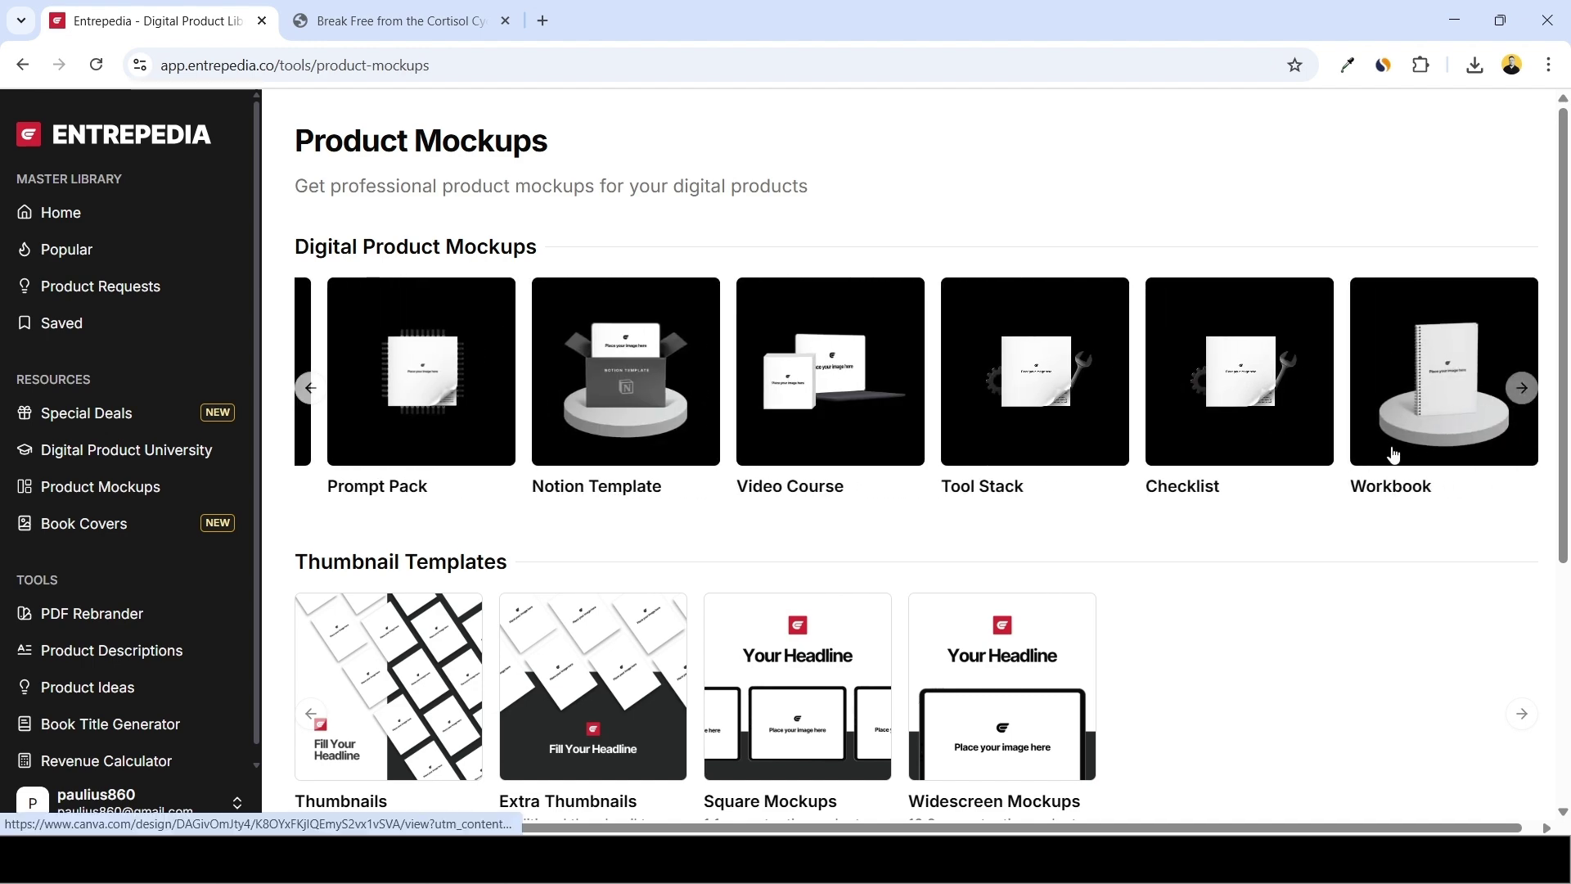
scroll(834, 414, down, 3)
scroll(307, 452, down, 1)
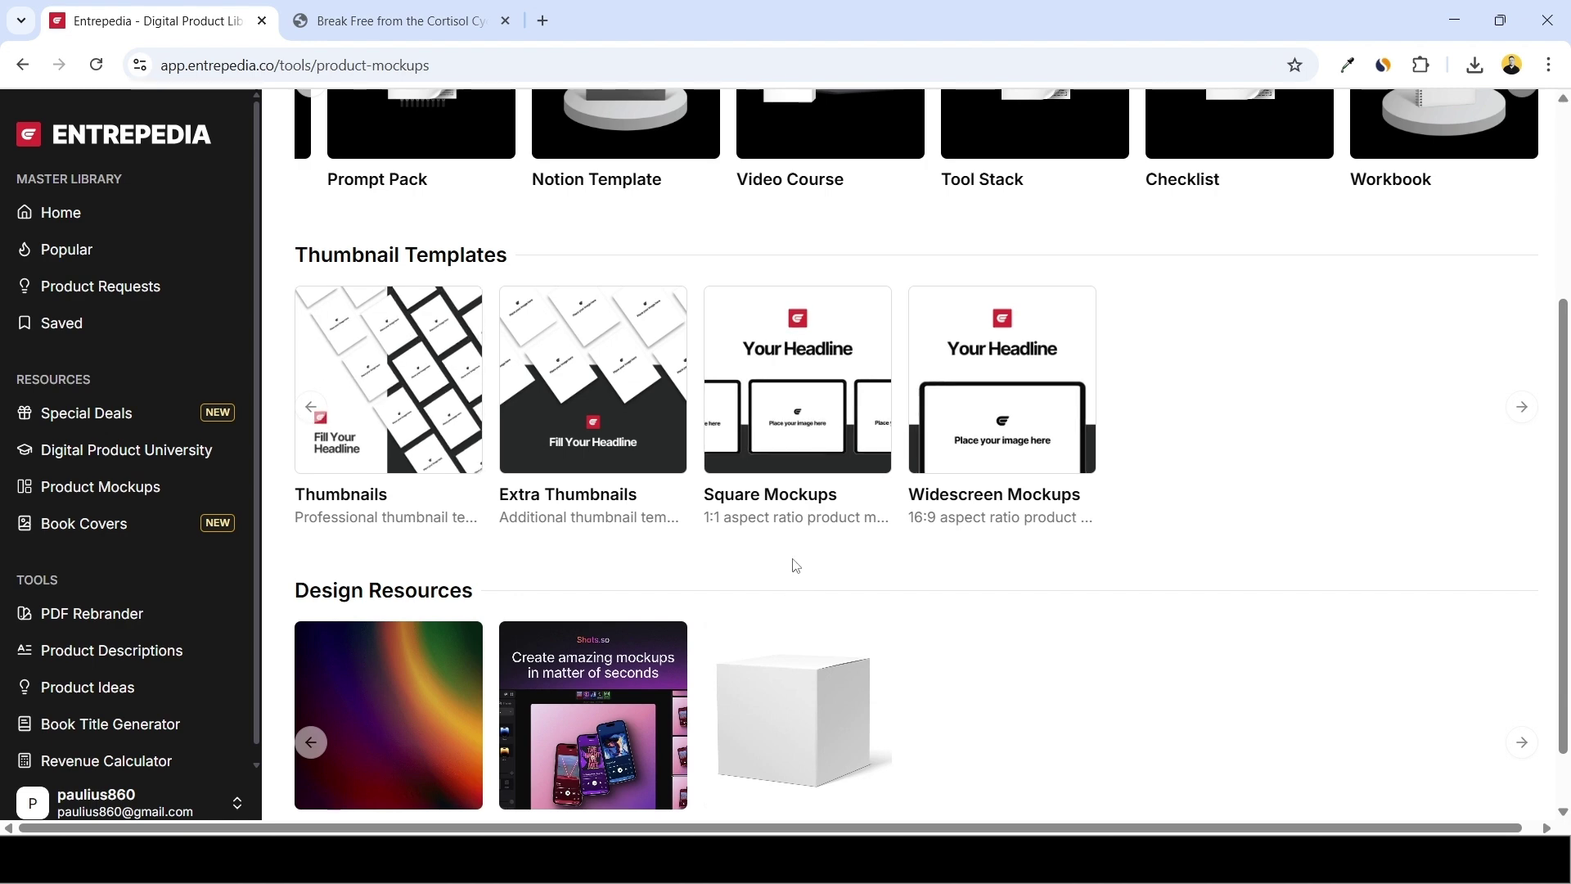
scroll(983, 568, up, 4)
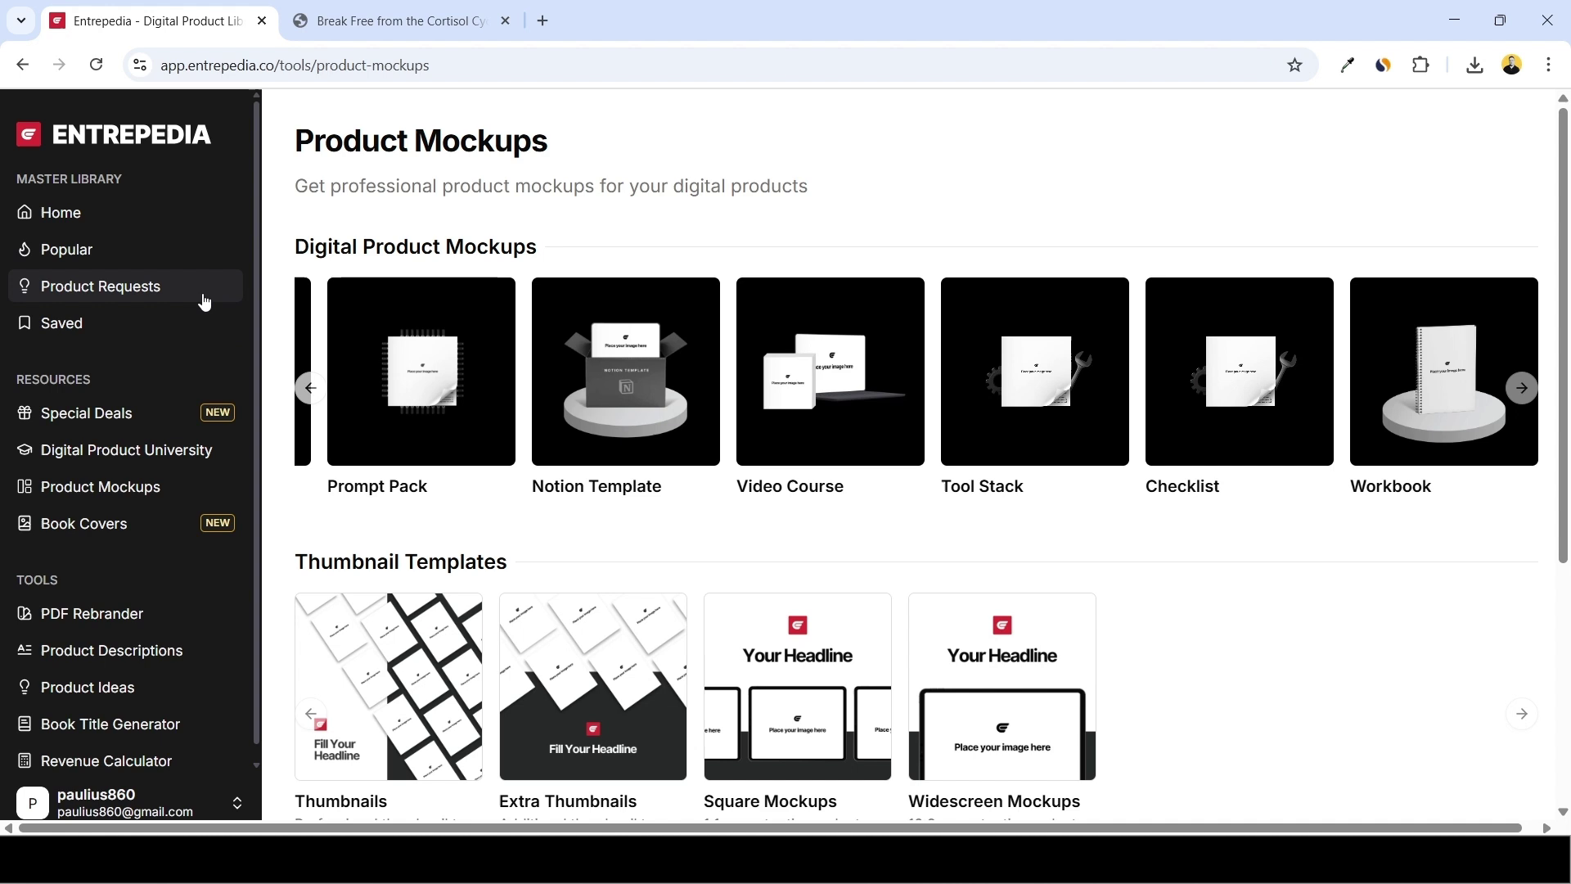
click(310, 390)
click(309, 390)
click(309, 390)
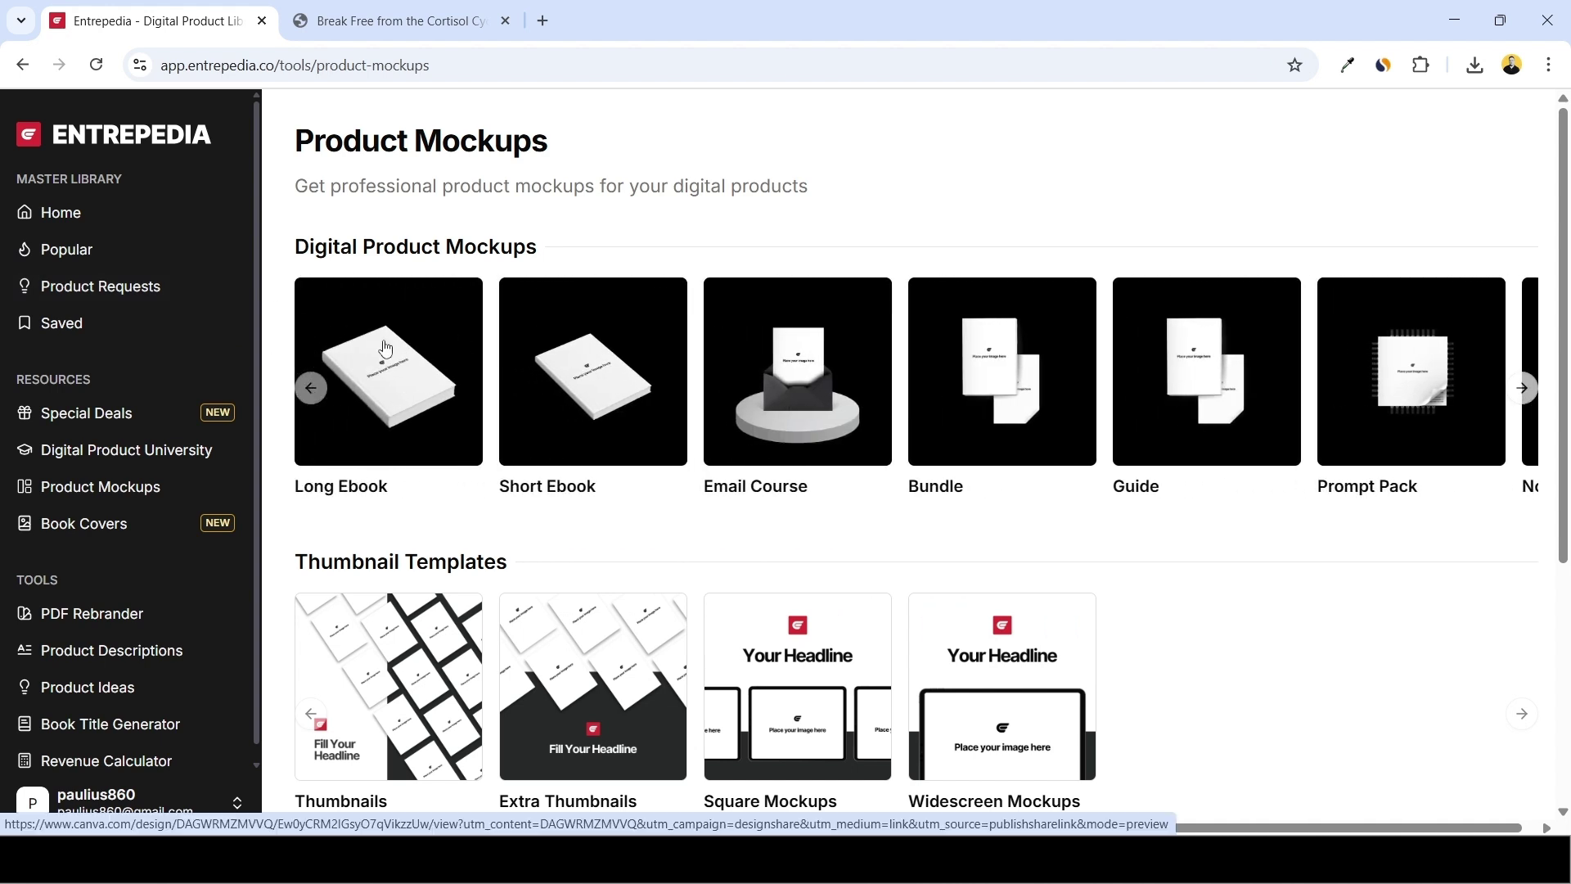
right_click(386, 349)
Open the Long Ebook mockup in a new tab and review its seven mockup pages.
click(459, 365)
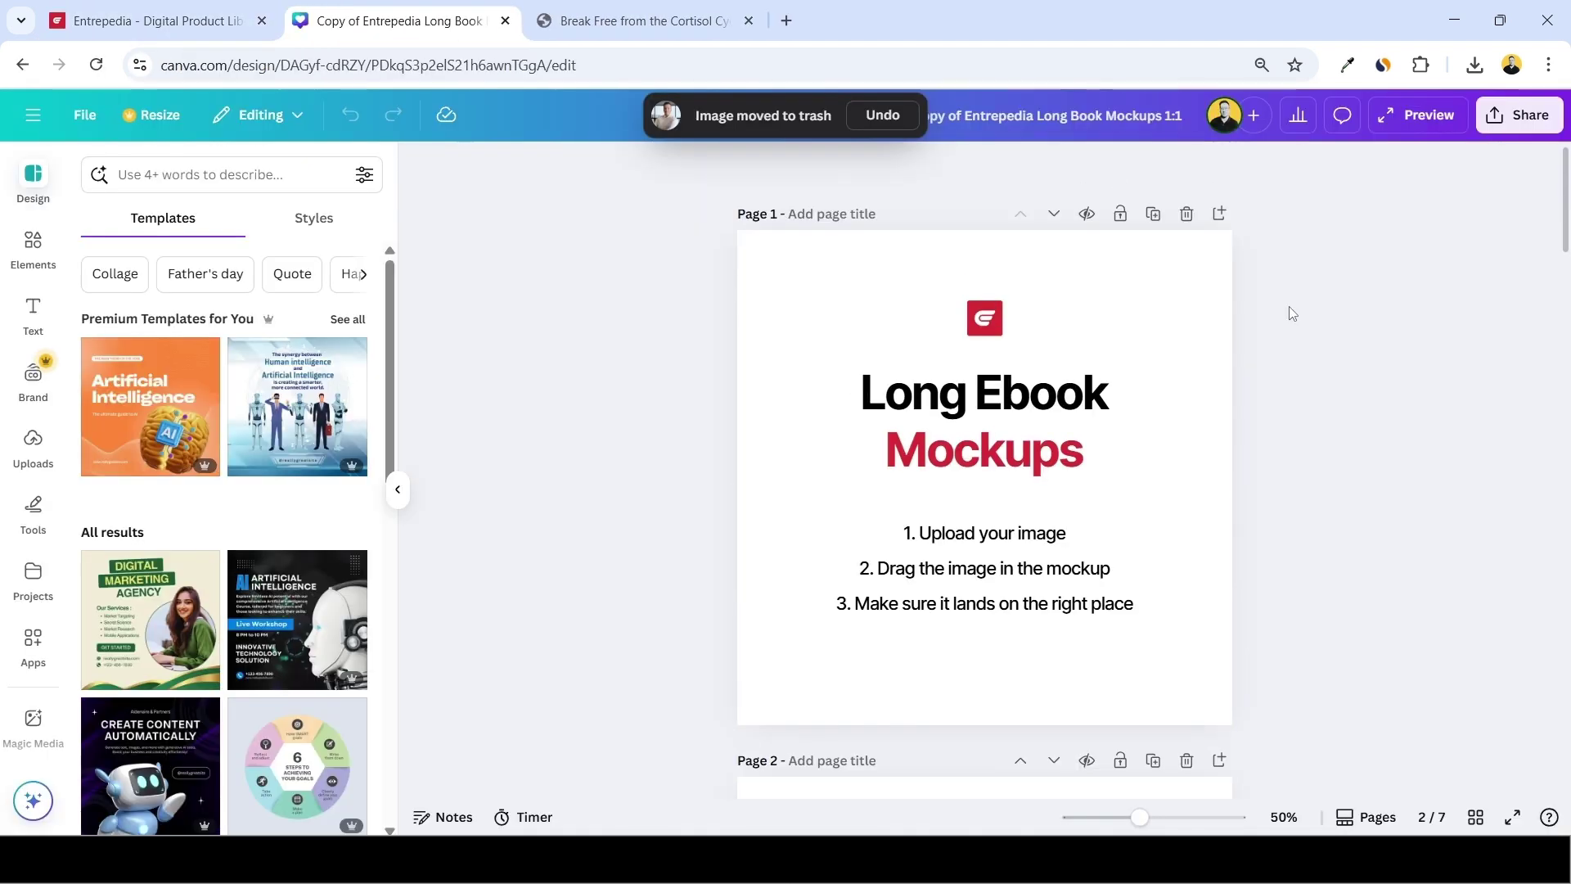
scroll(1275, 313, down, 15)
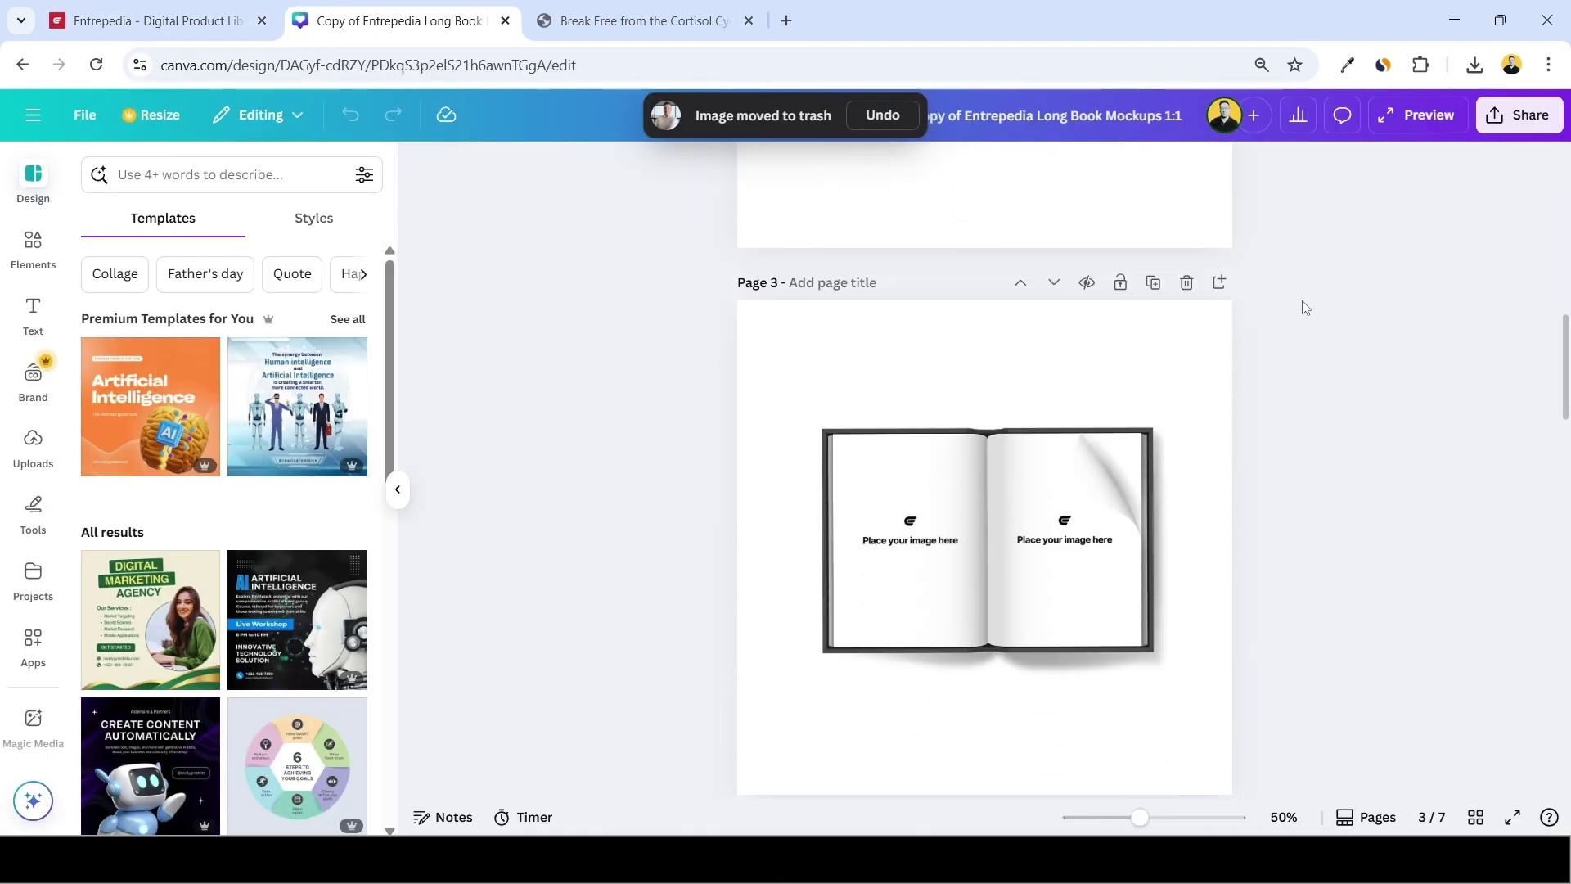
scroll(1293, 317, down, 20)
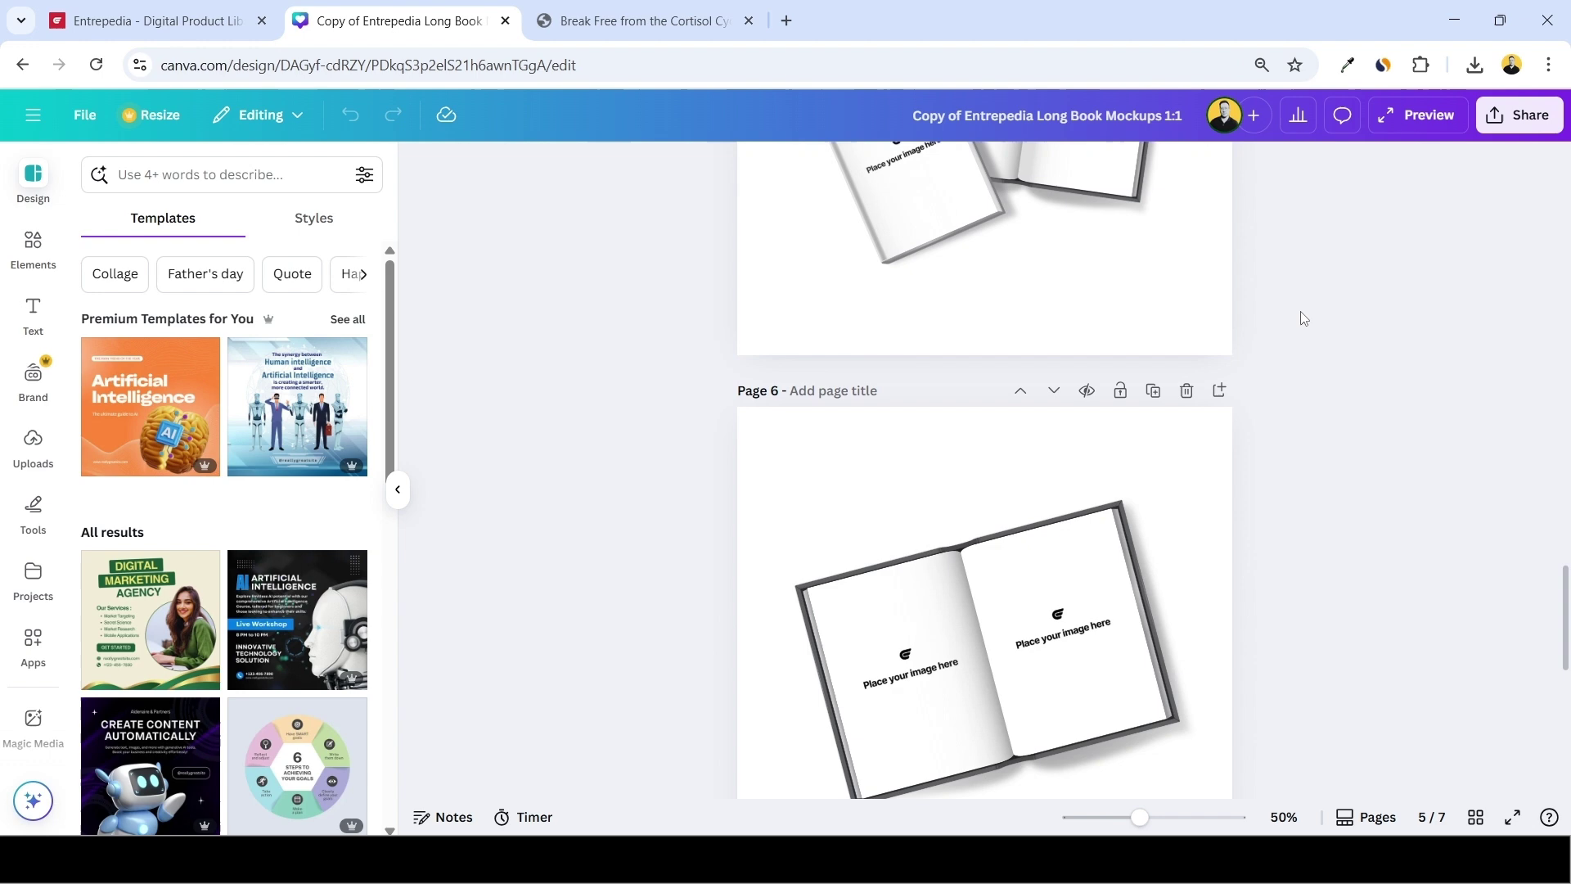
scroll(1303, 318, down, 5)
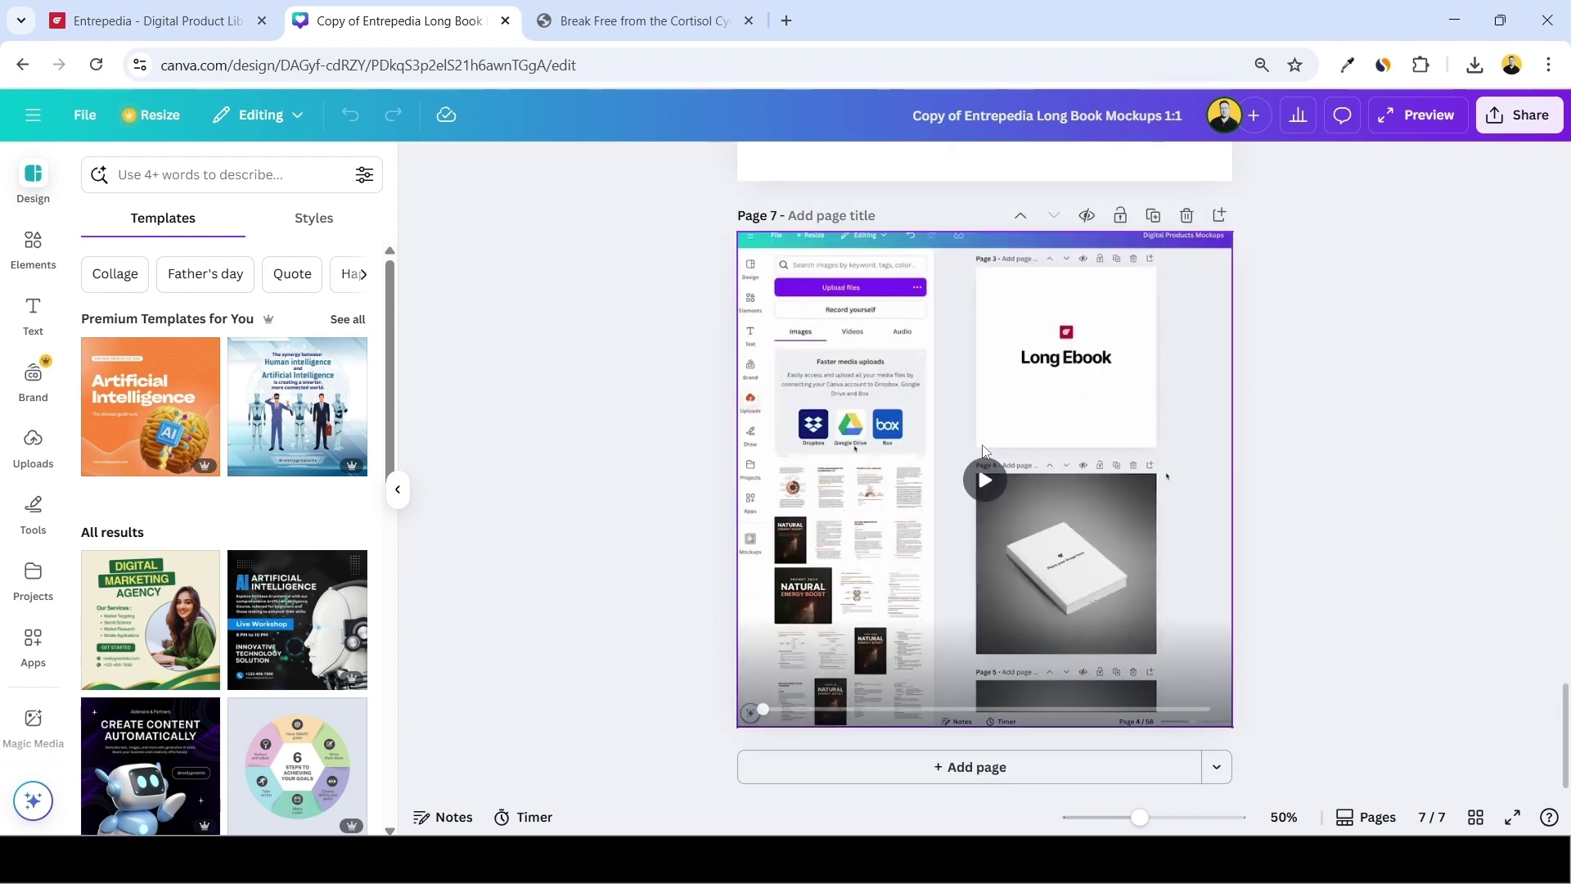
scroll(1319, 471, up, 20)
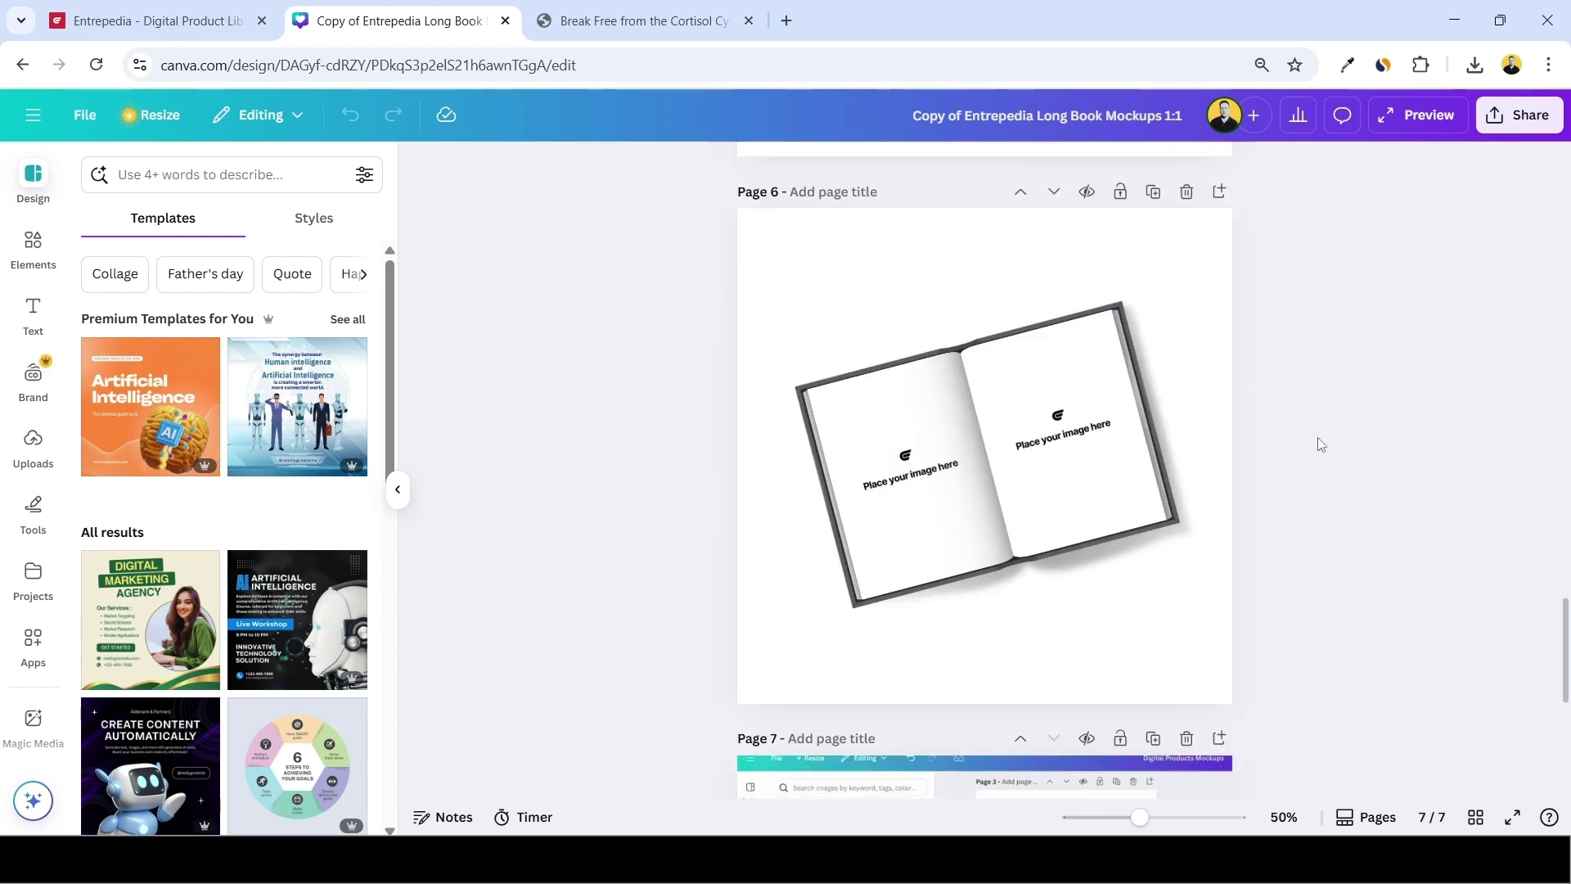
scroll(1335, 388, up, 12)
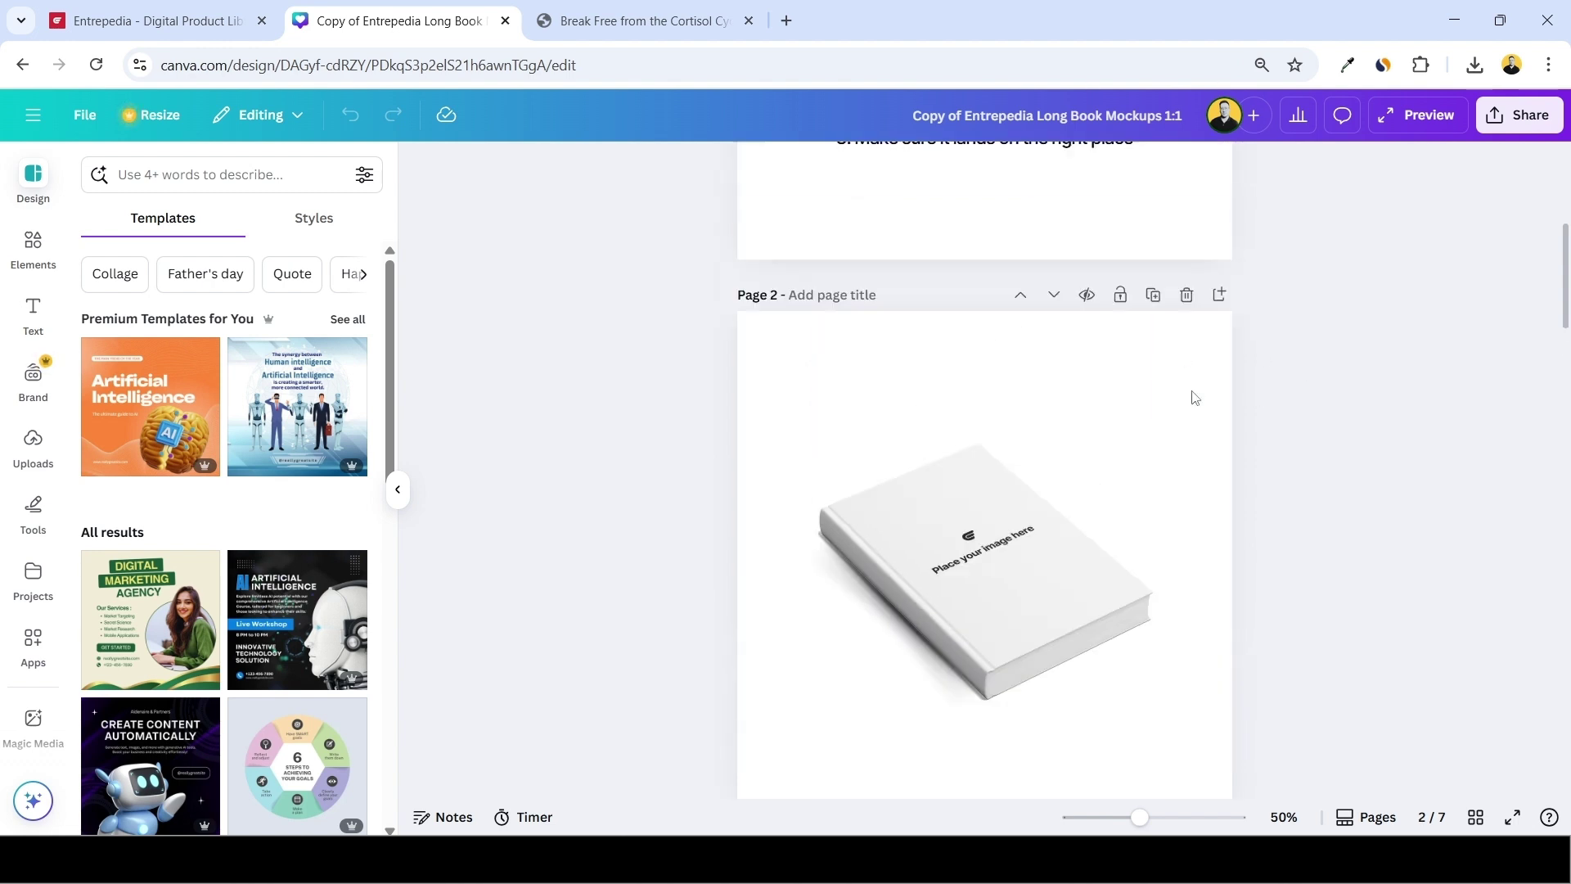
scroll(1047, 485, down, 5)
scroll(994, 483, down, 5)
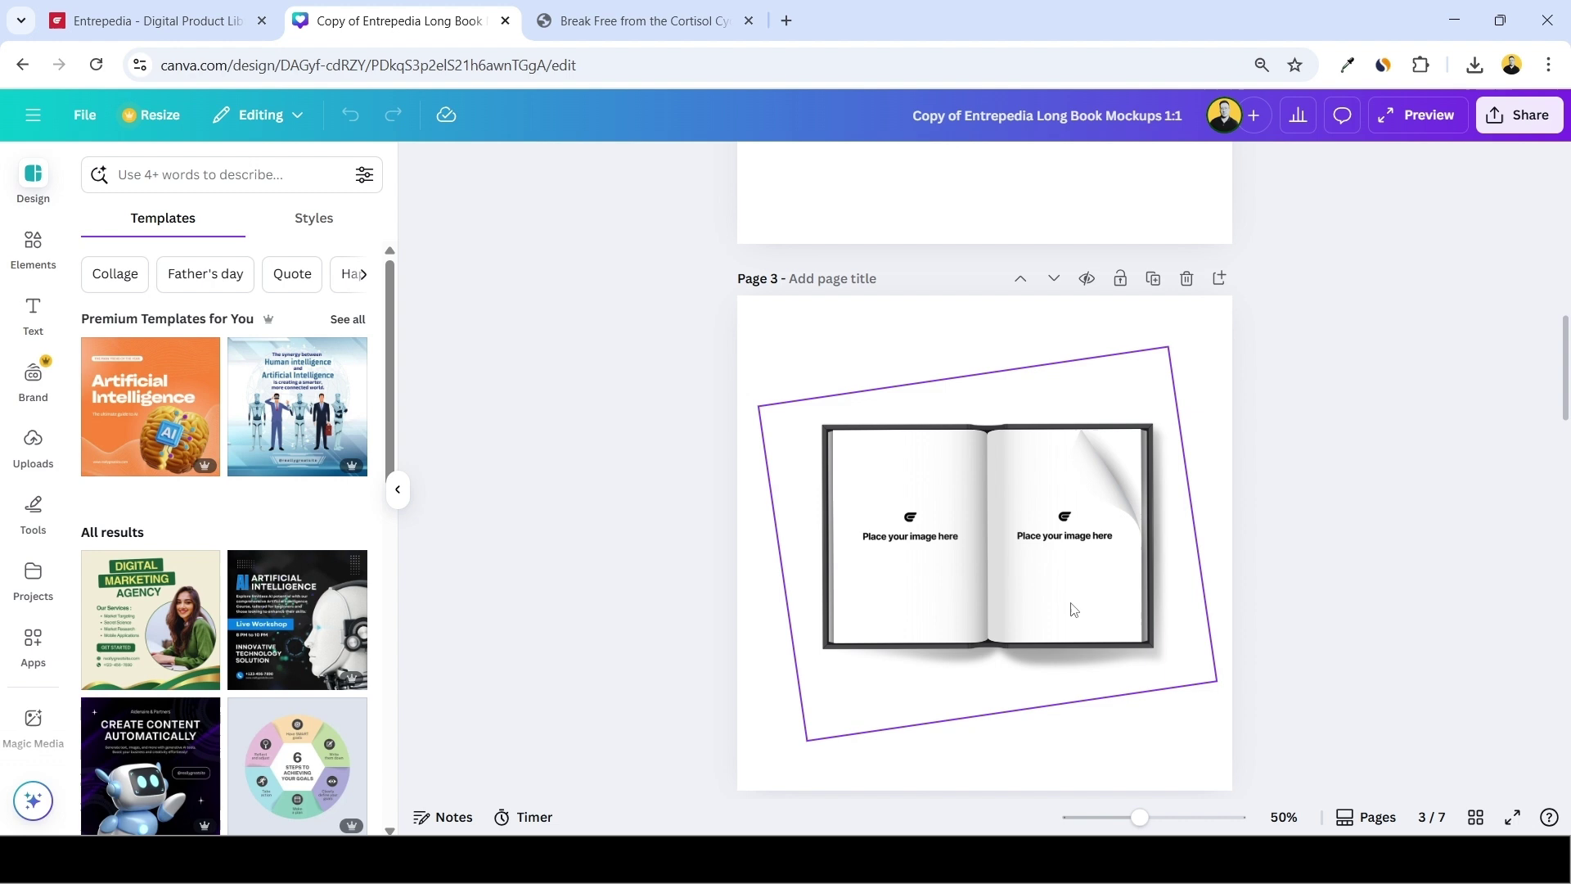
scroll(1019, 616, up, 5)
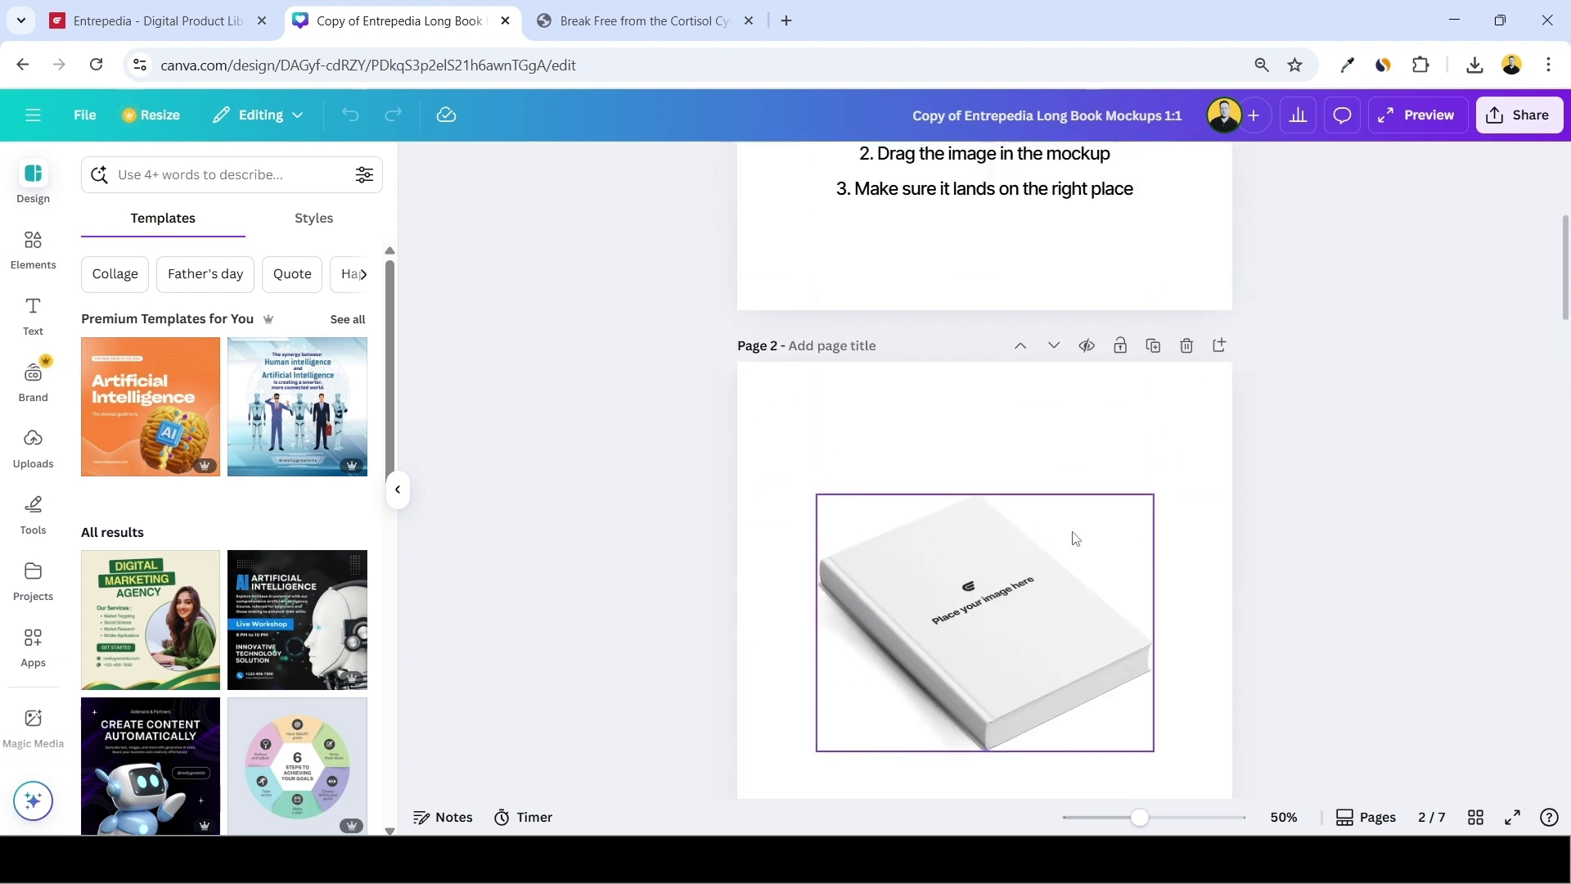
From Uploads, place the Break the Stress Cycle cover into page 4's standing book mockup.
click(33, 446)
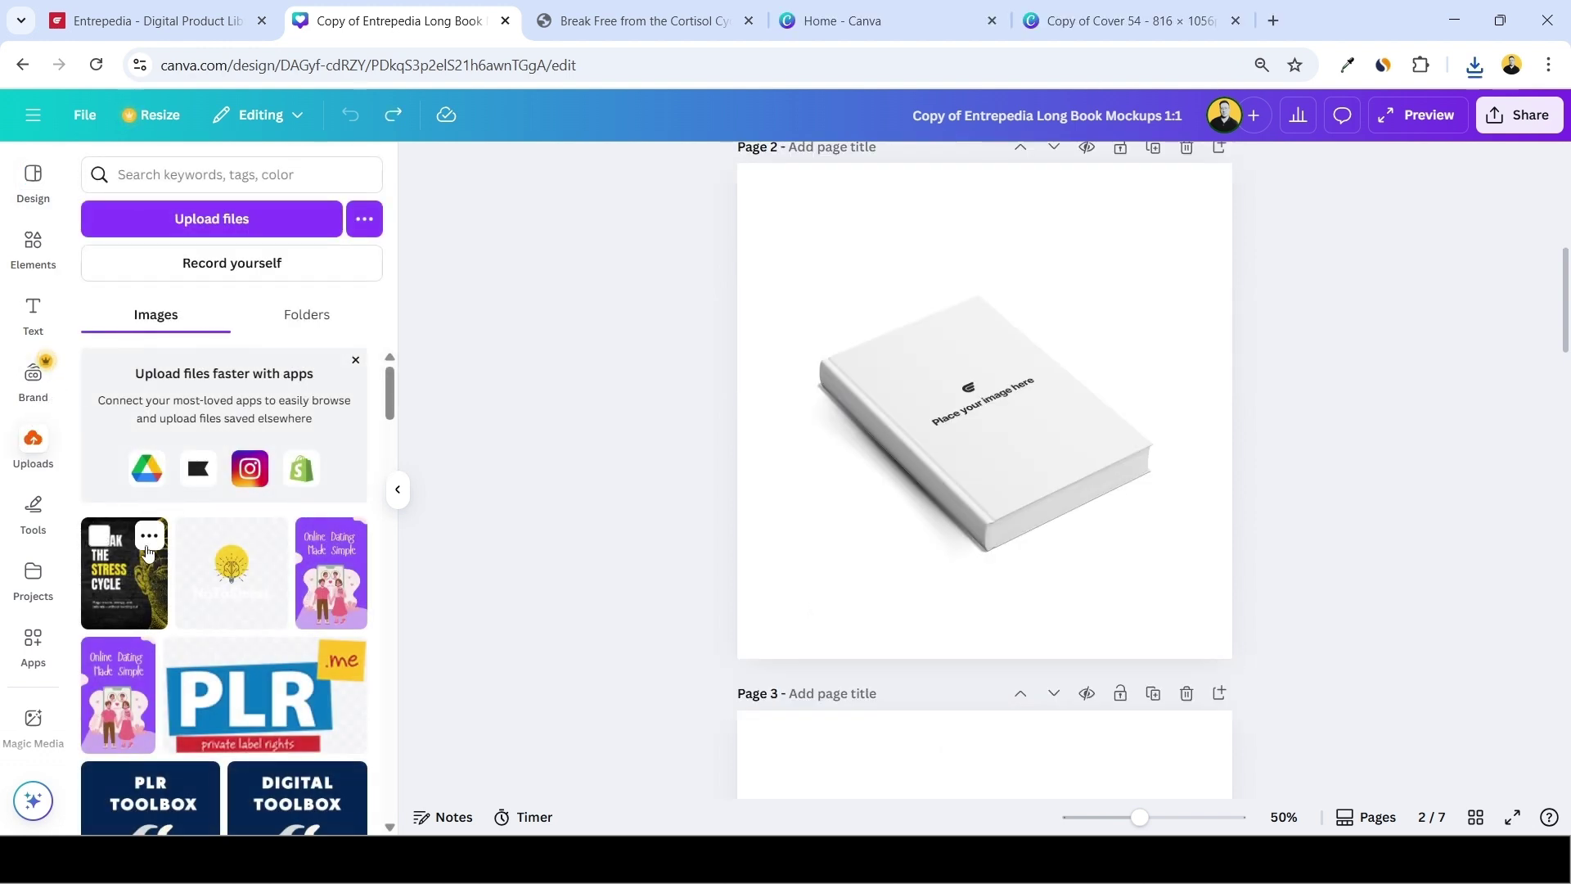
drag(106, 544, 984, 405)
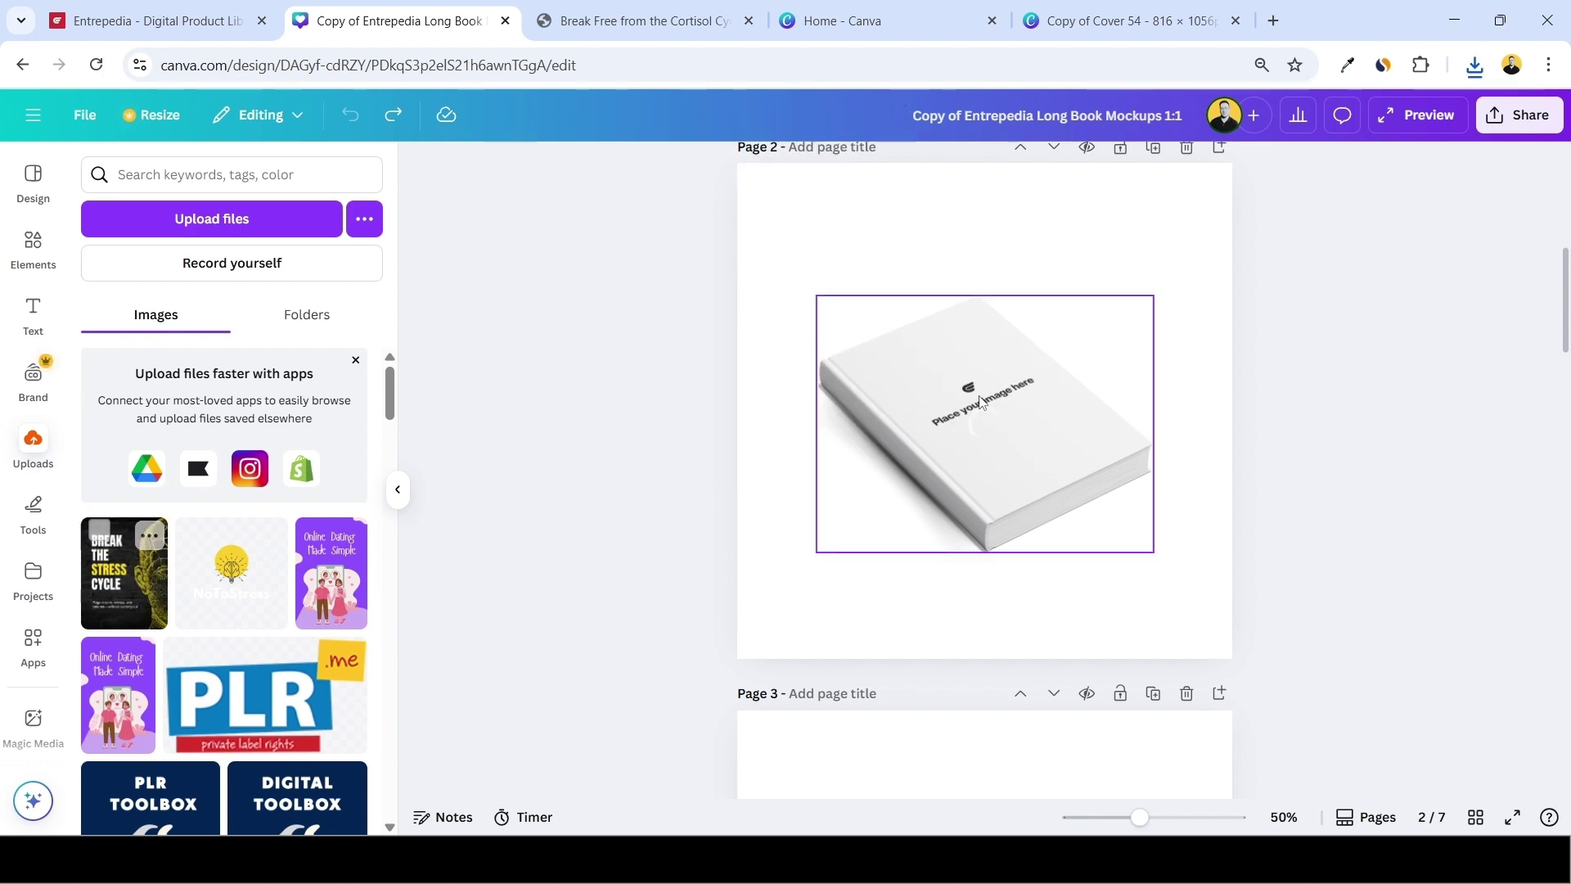
scroll(726, 354, down, 9)
scroll(840, 357, down, 5)
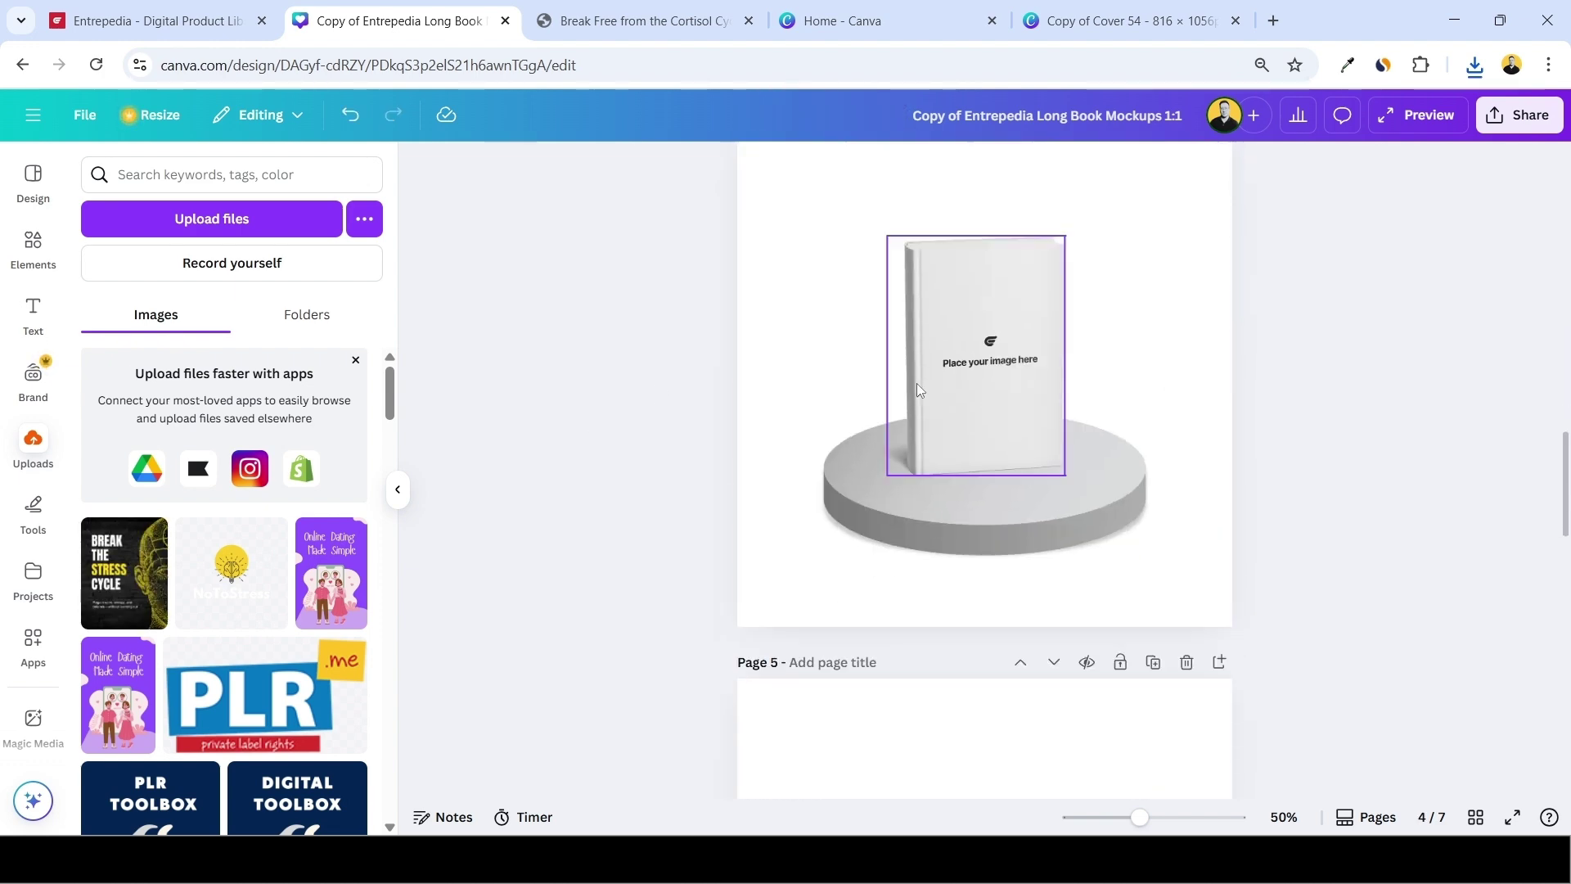
click(124, 572)
scroll(831, 393, up, 2)
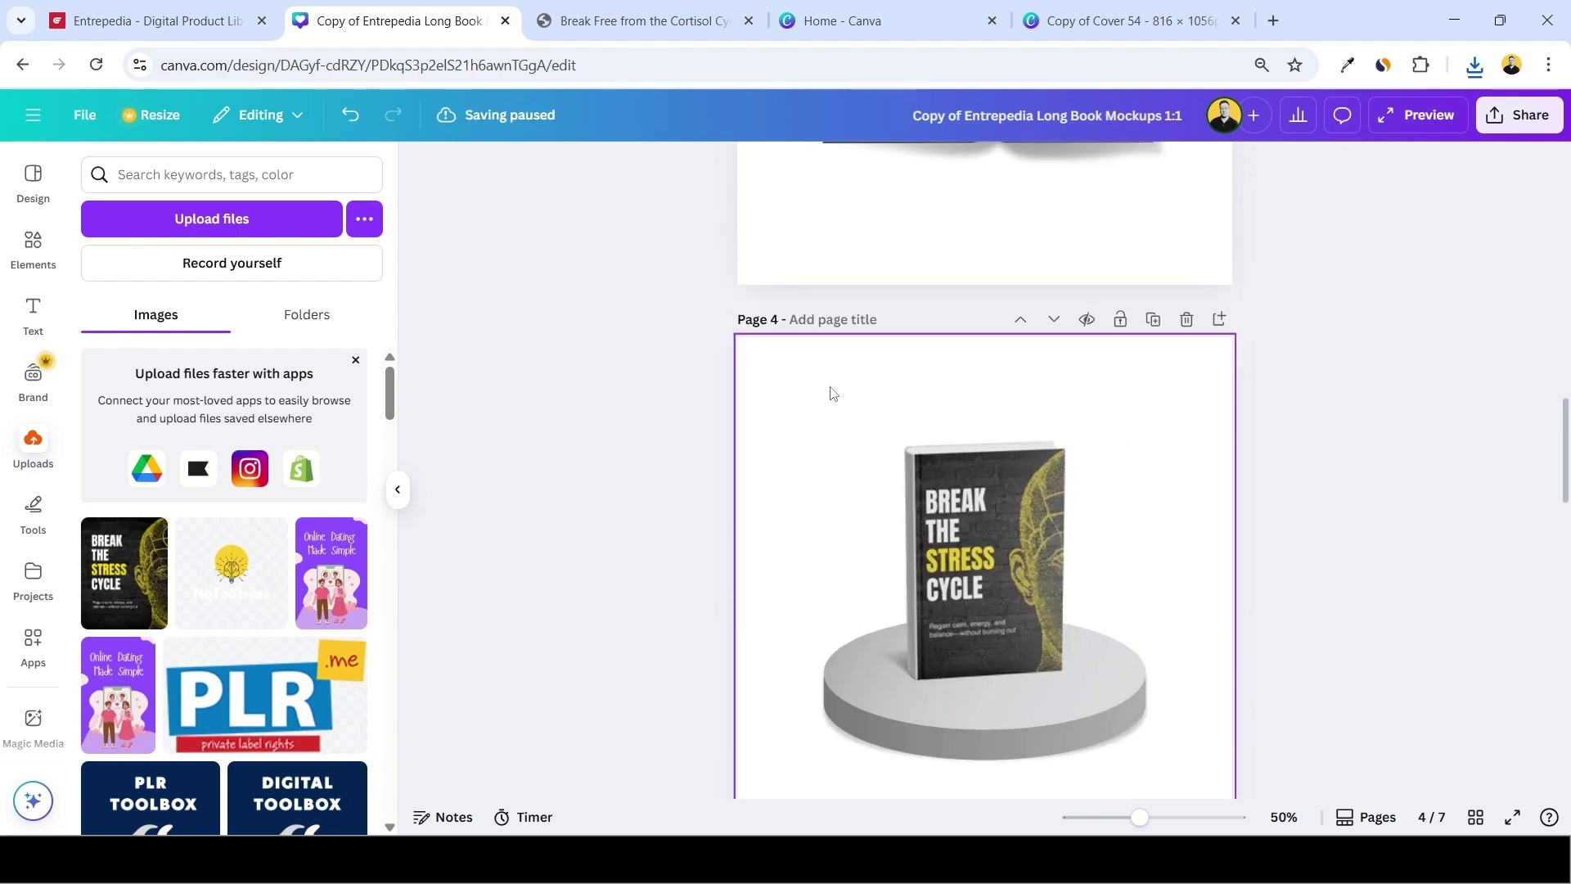
scroll(831, 392, down, 1)
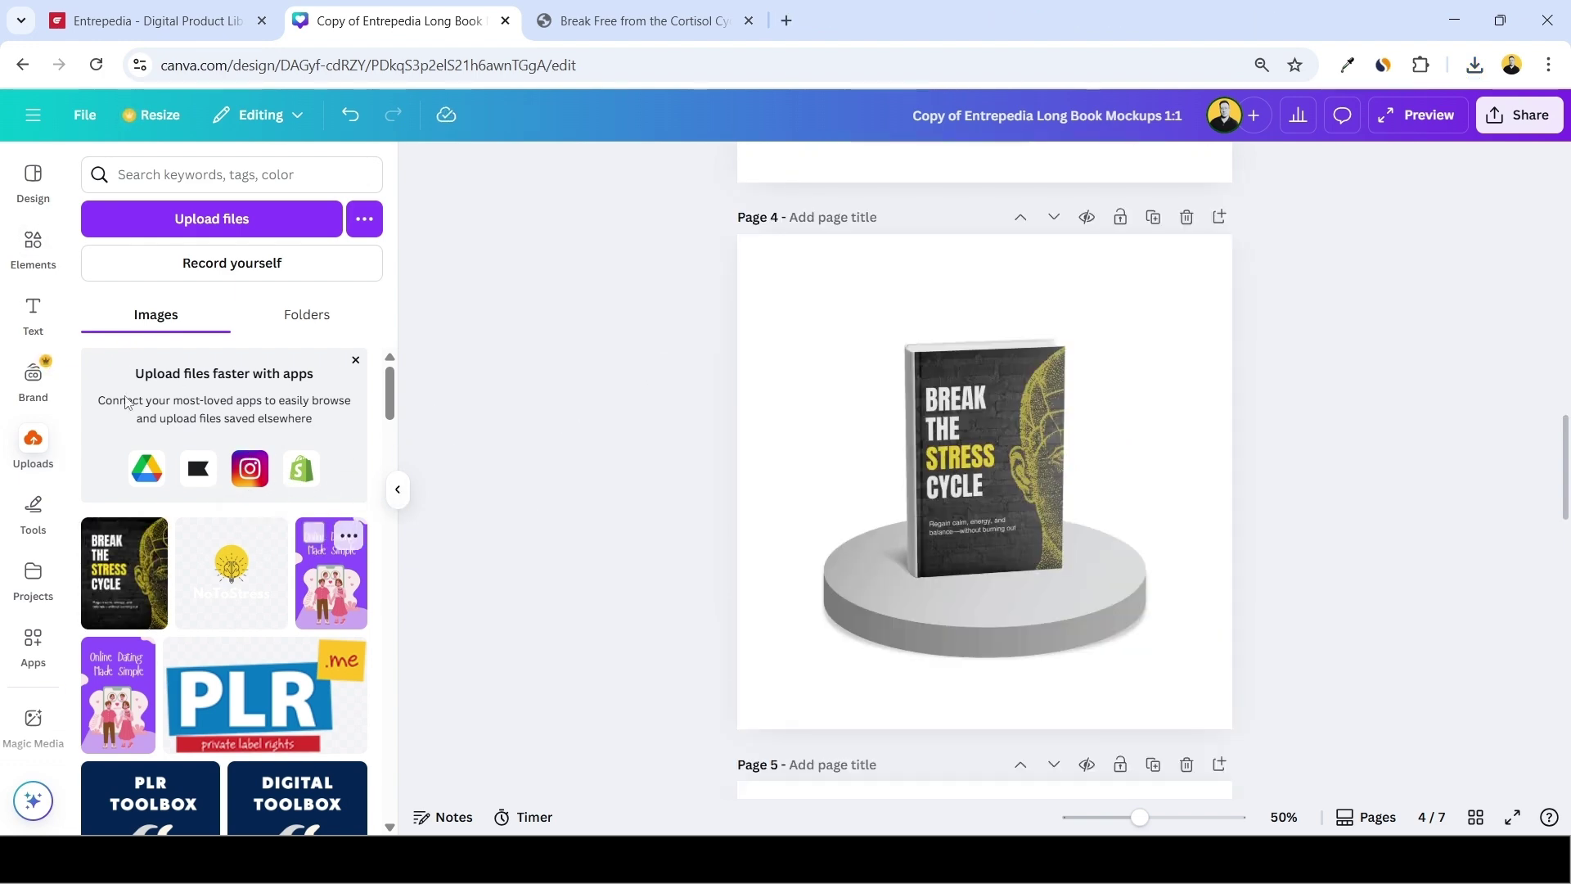
Search Elements for a grey gradient background and stretch the photo to fill page 4.
click(33, 246)
text(grey gradient background)
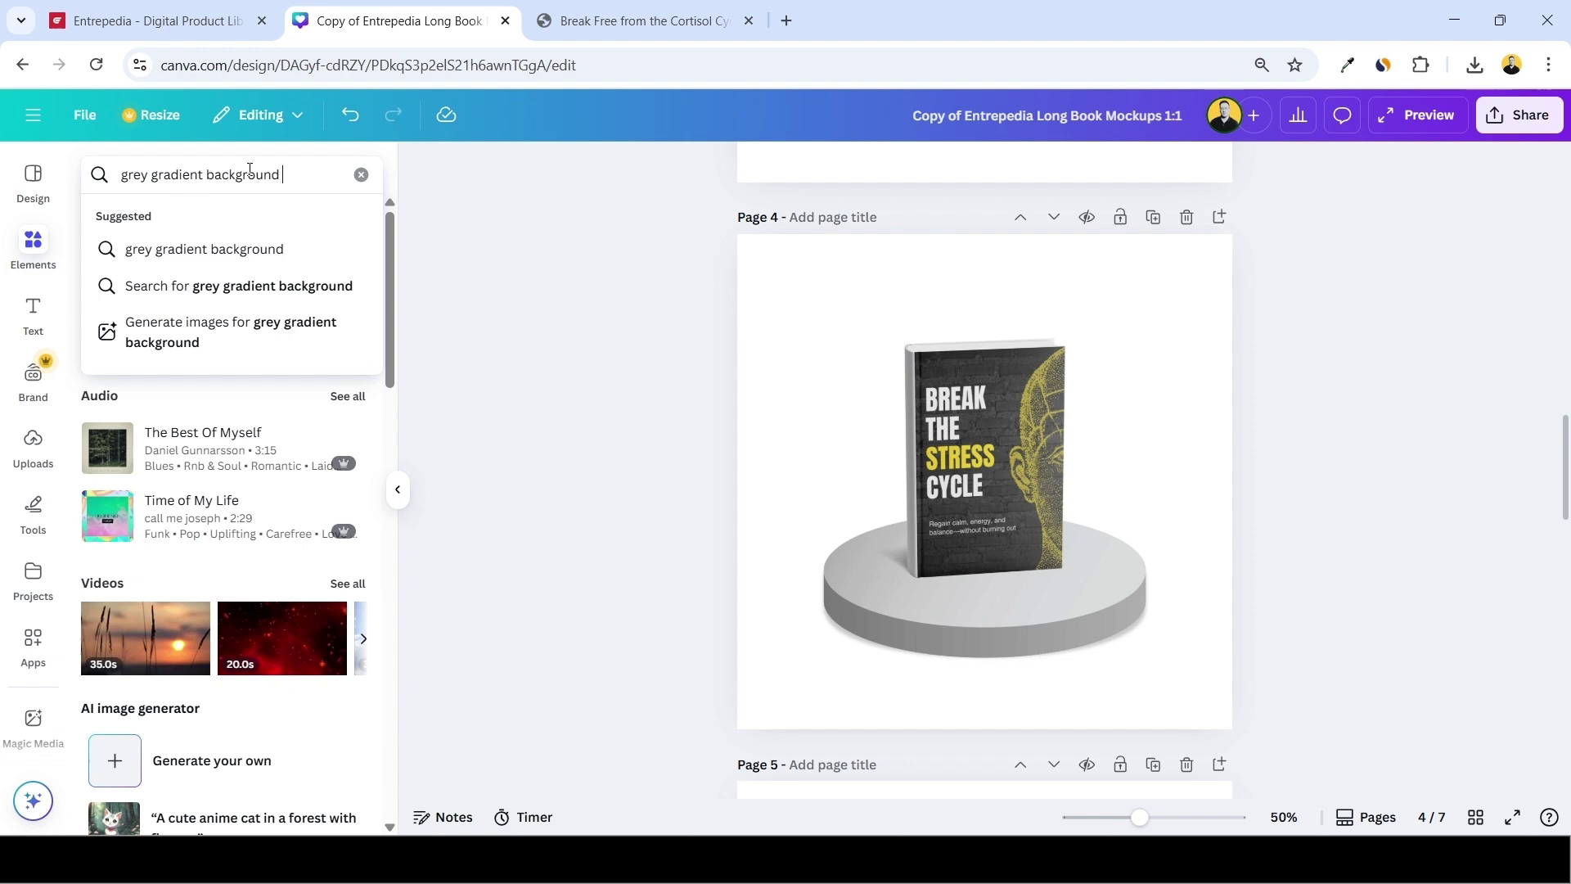
key(Return)
scroll(297, 367, down, 5)
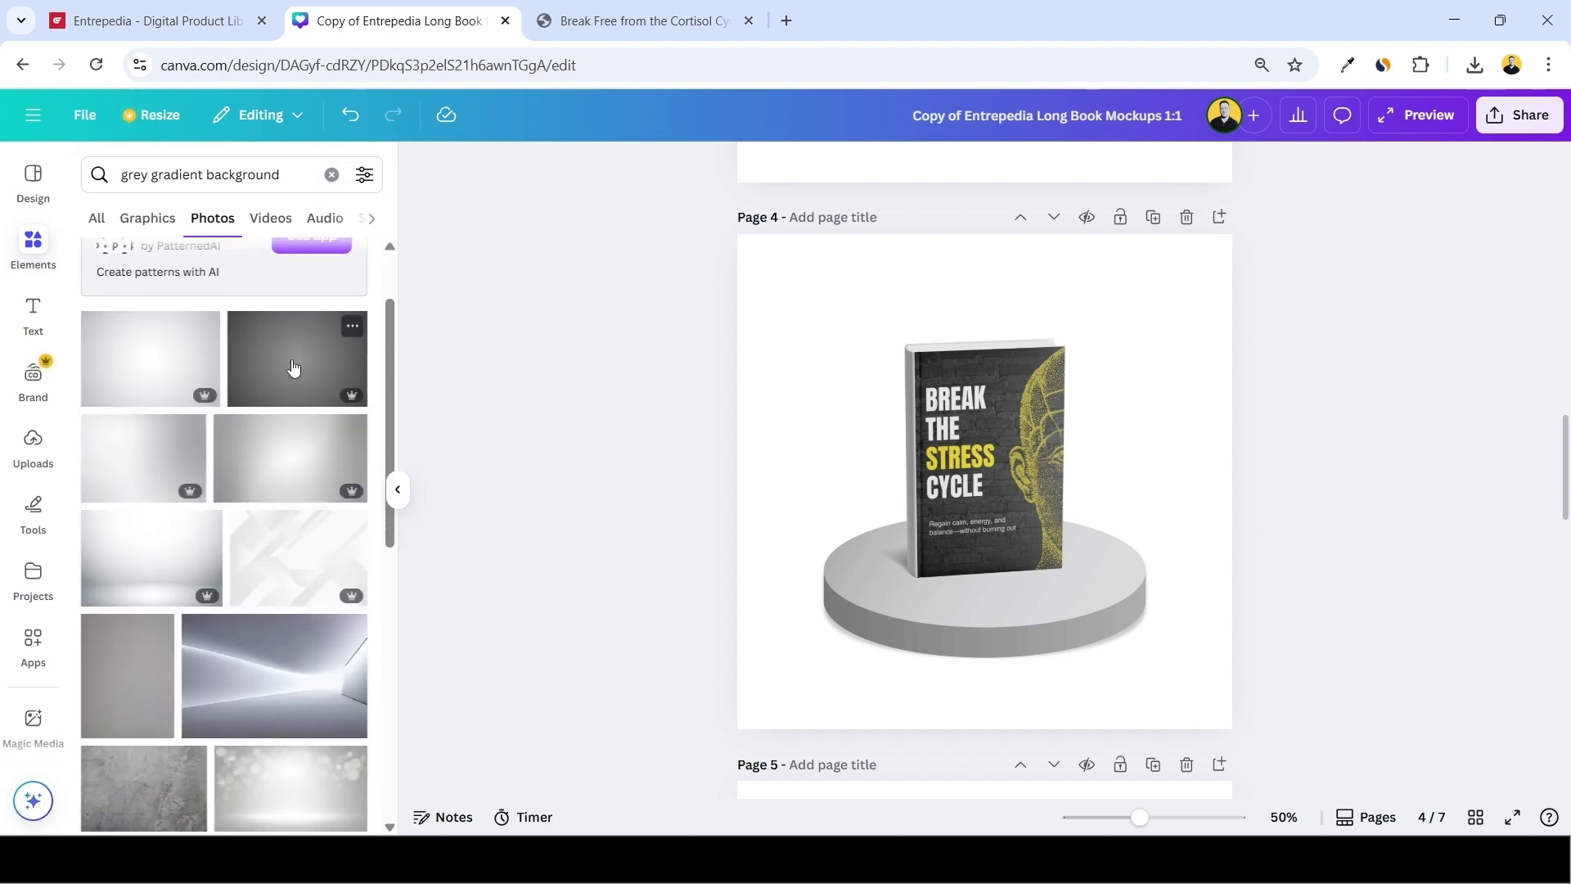
scroll(297, 367, down, 8)
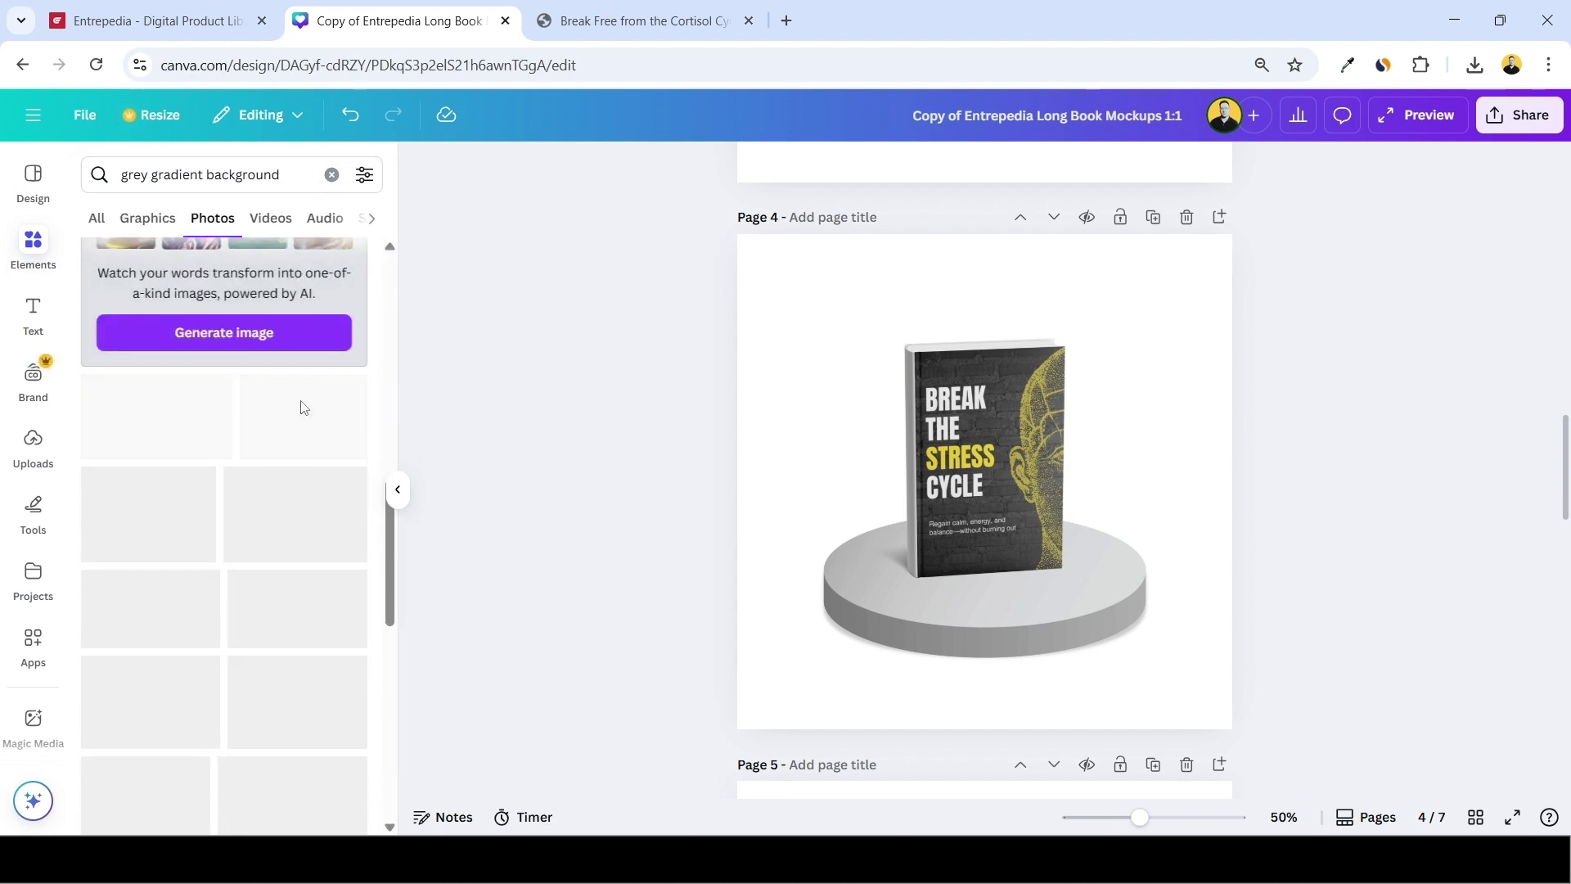
scroll(318, 423, down, 10)
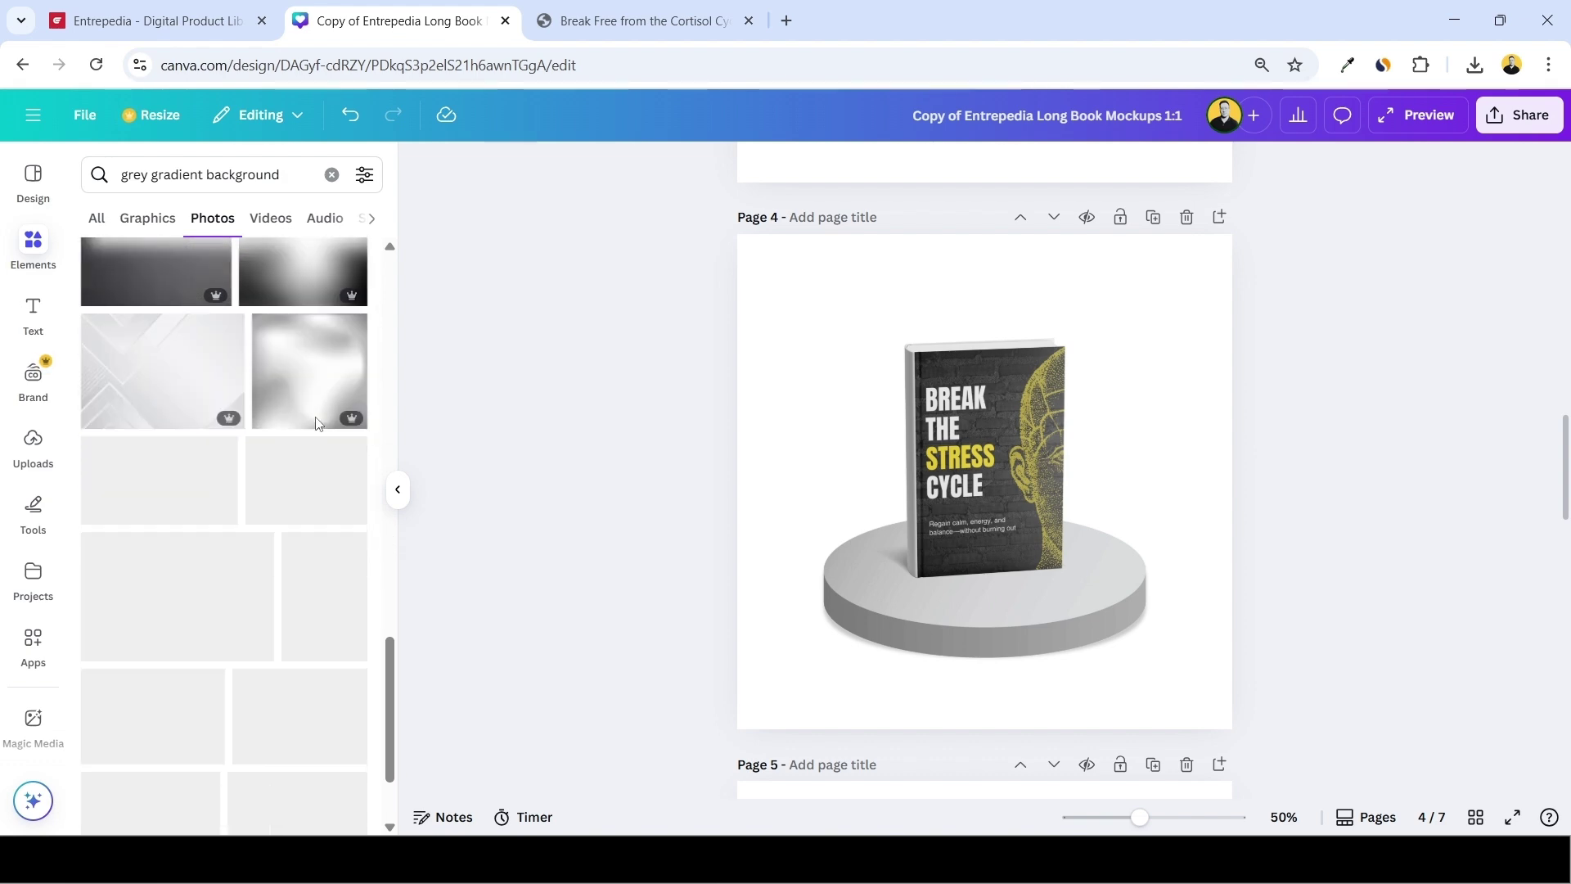
scroll(182, 424, down, 2)
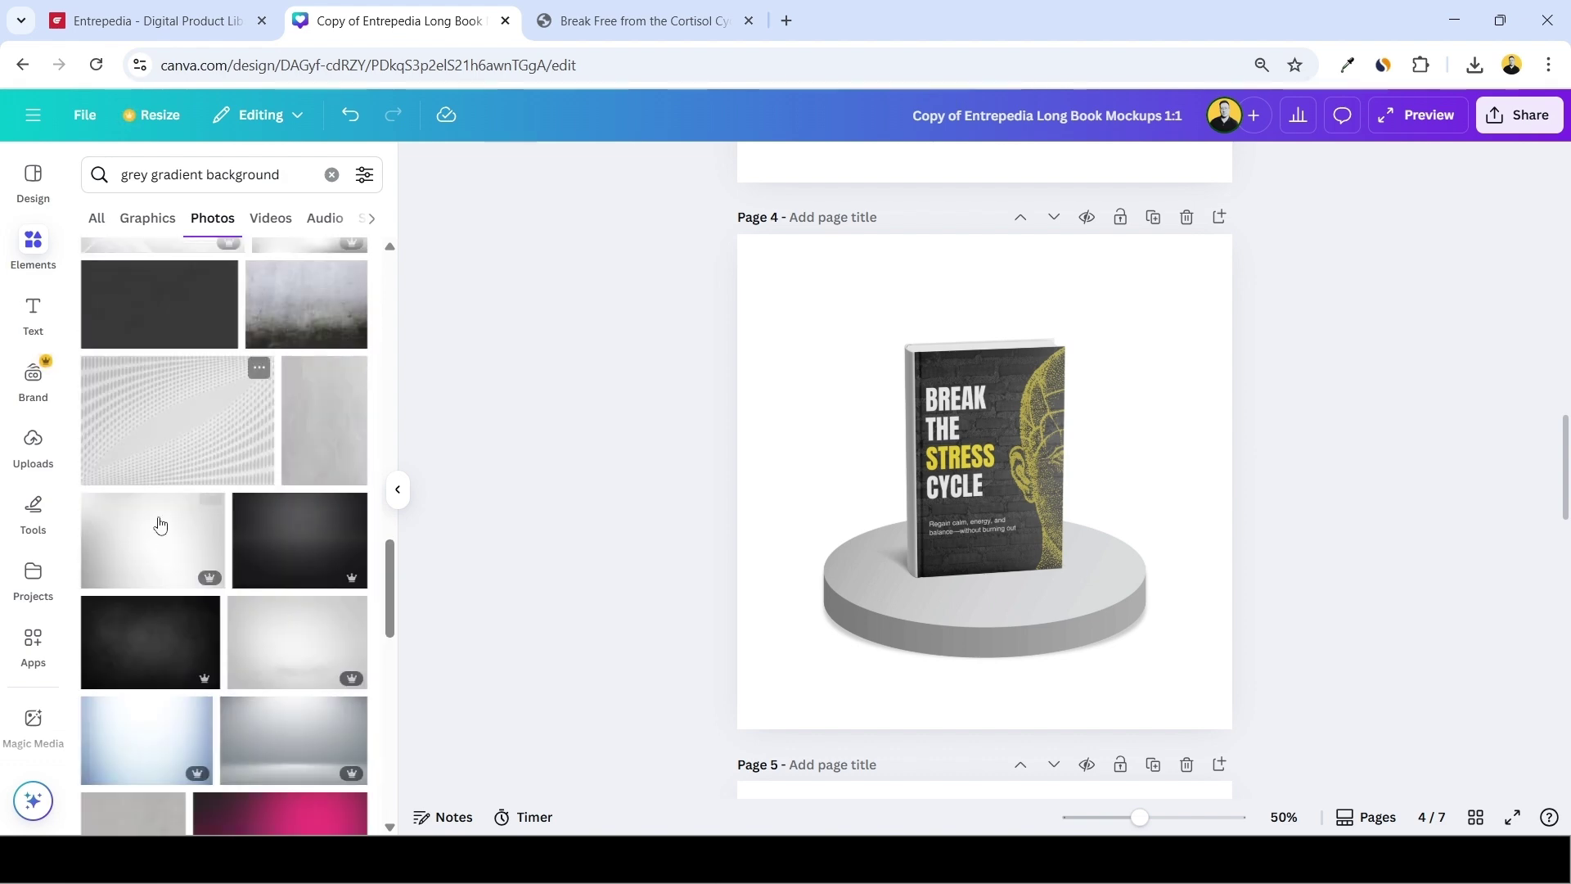
click(161, 560)
drag(784, 346, 715, 302)
drag(949, 303, 947, 235)
drag(1182, 414, 1240, 458)
Send the grey photo behind the book mockup and set its transparency to about 73.
click(1215, 173)
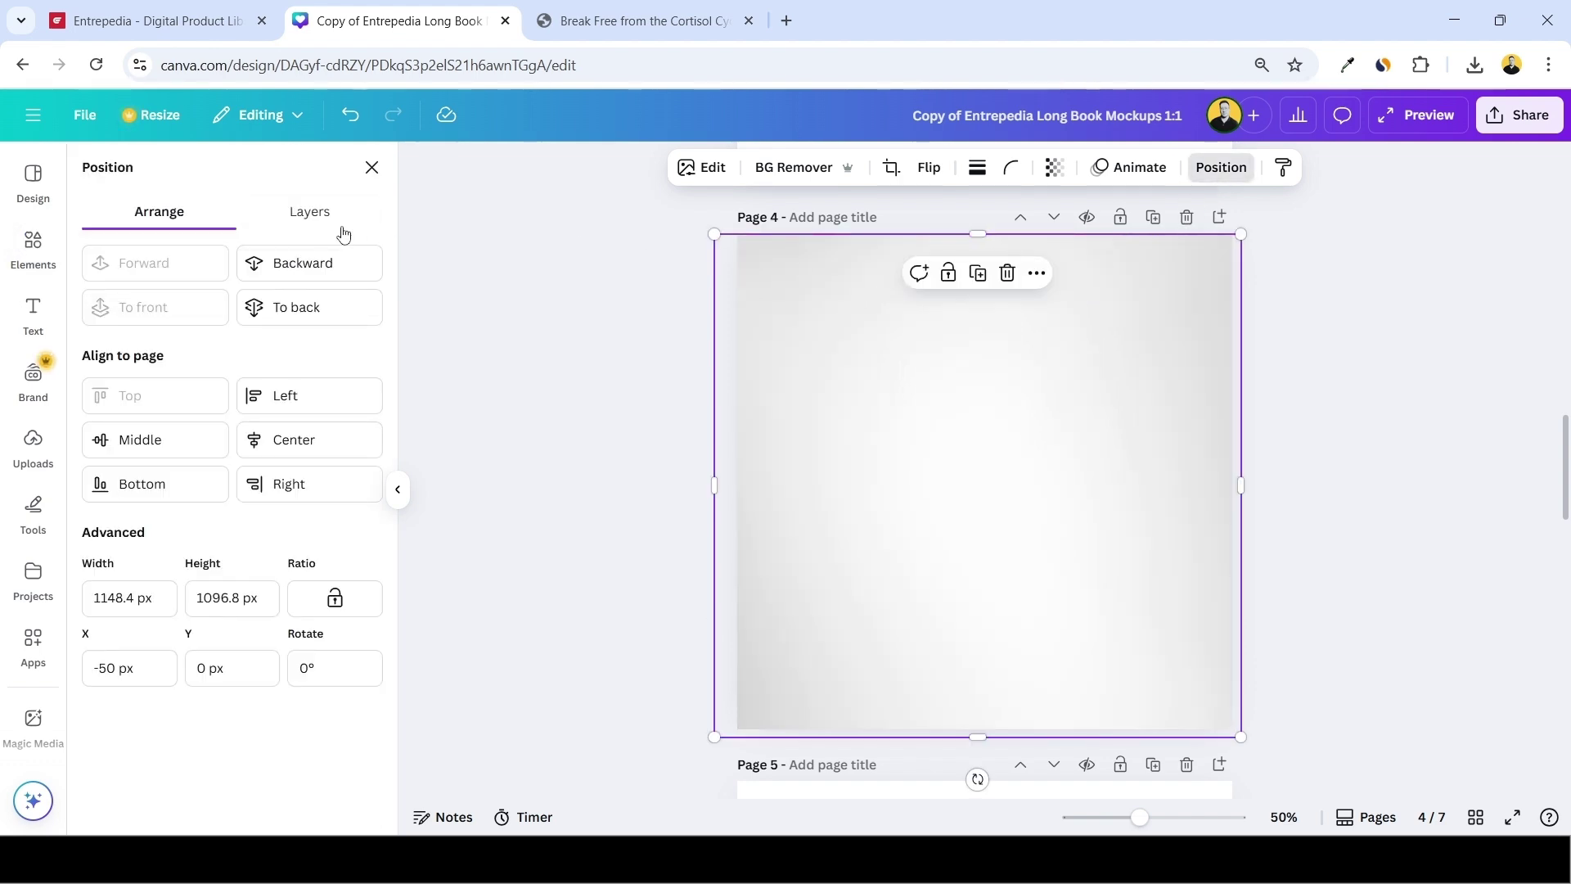
click(327, 262)
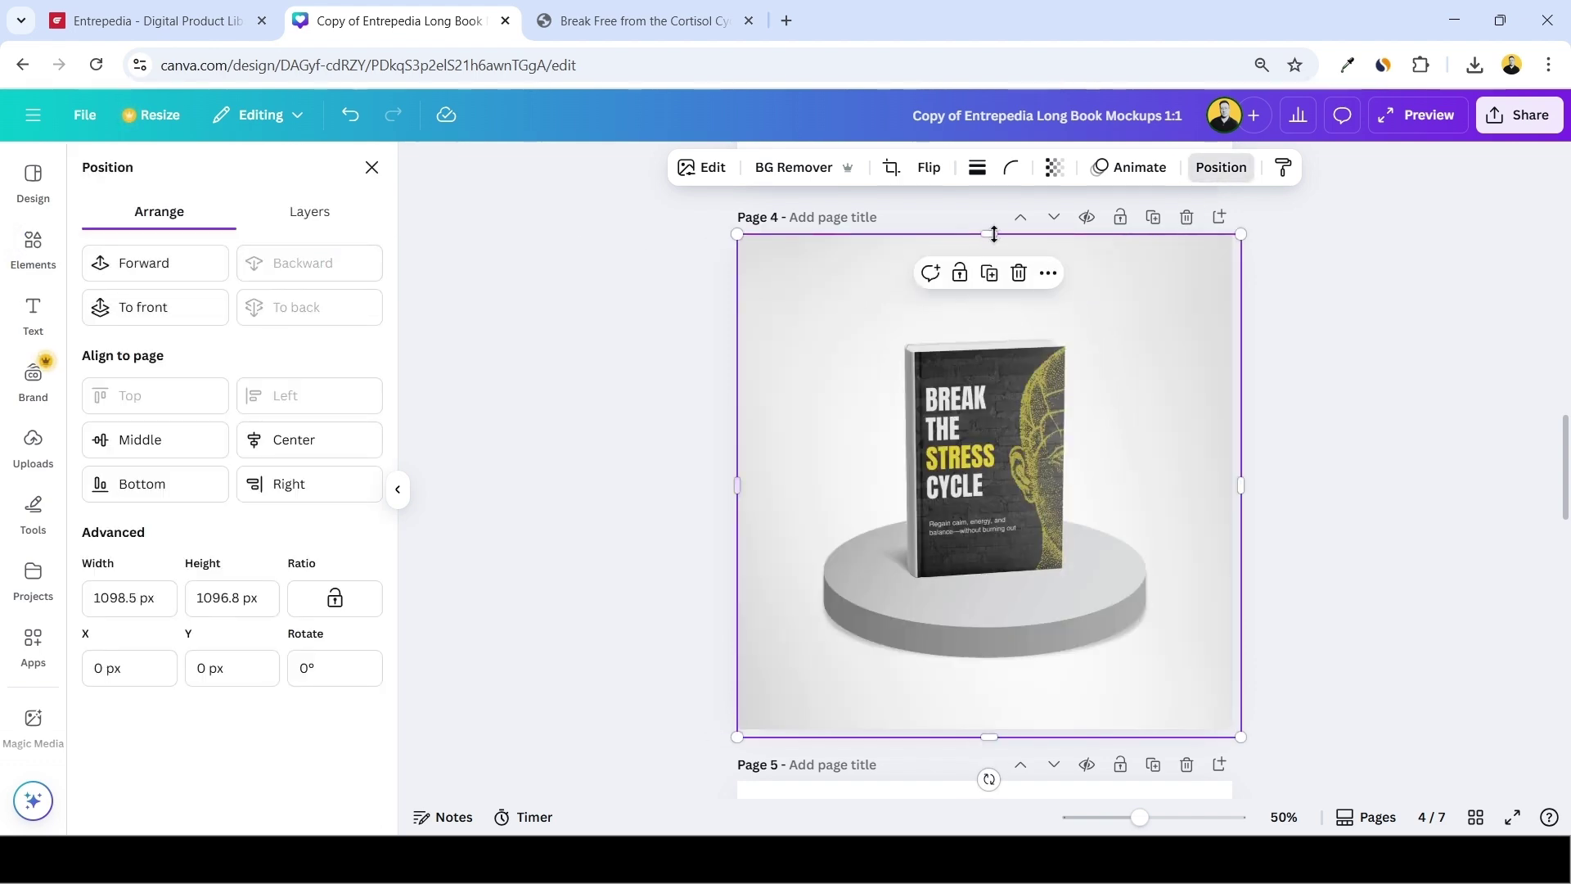
click(1056, 169)
drag(1077, 249, 1057, 245)
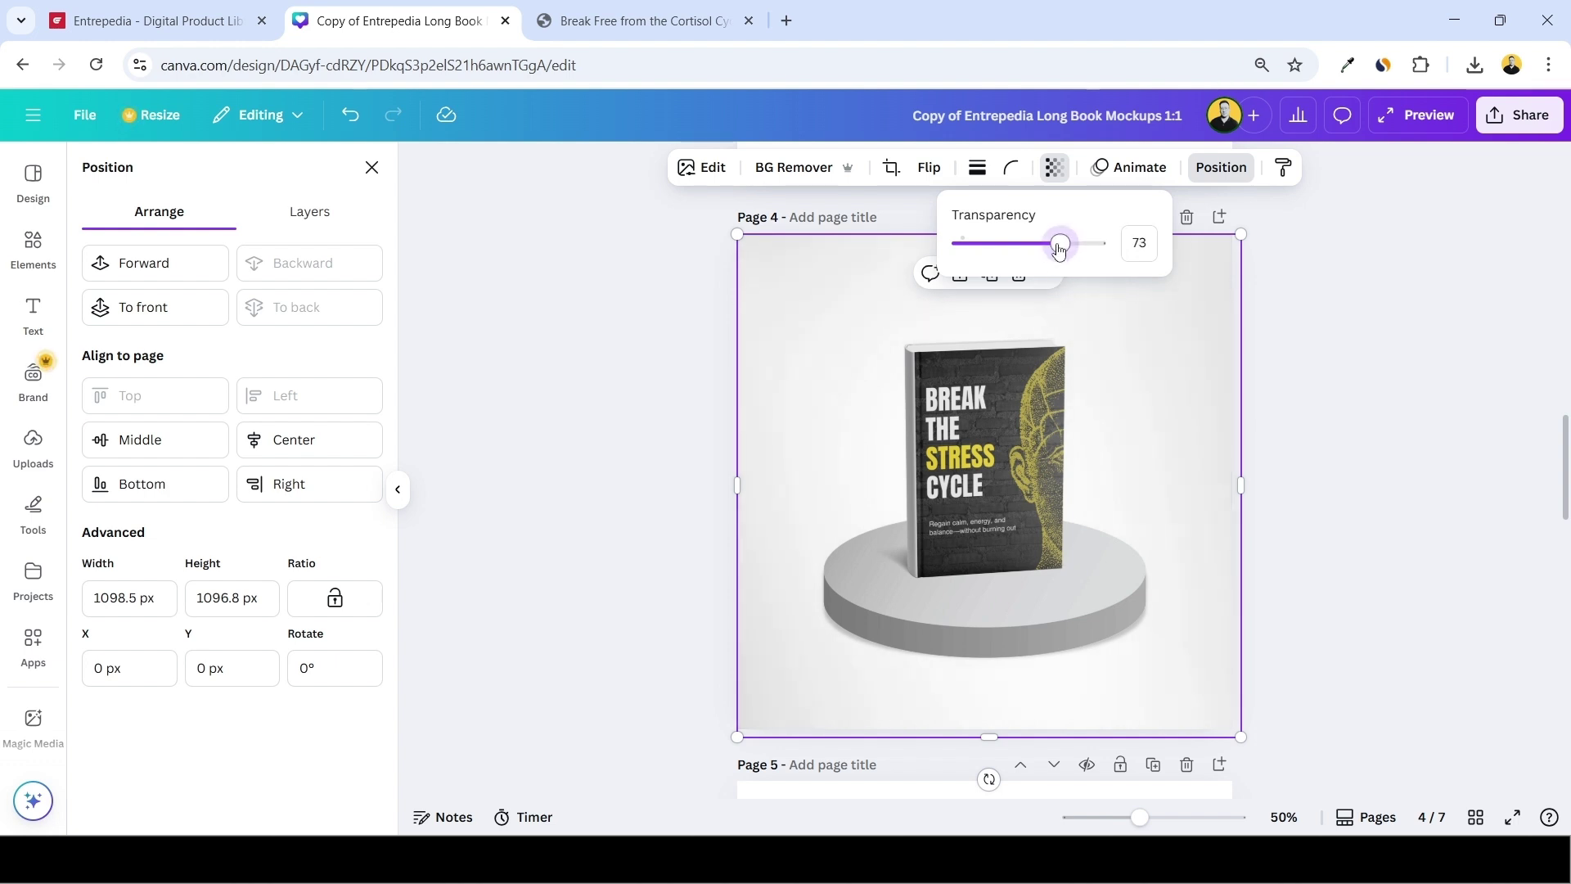
click(1358, 302)
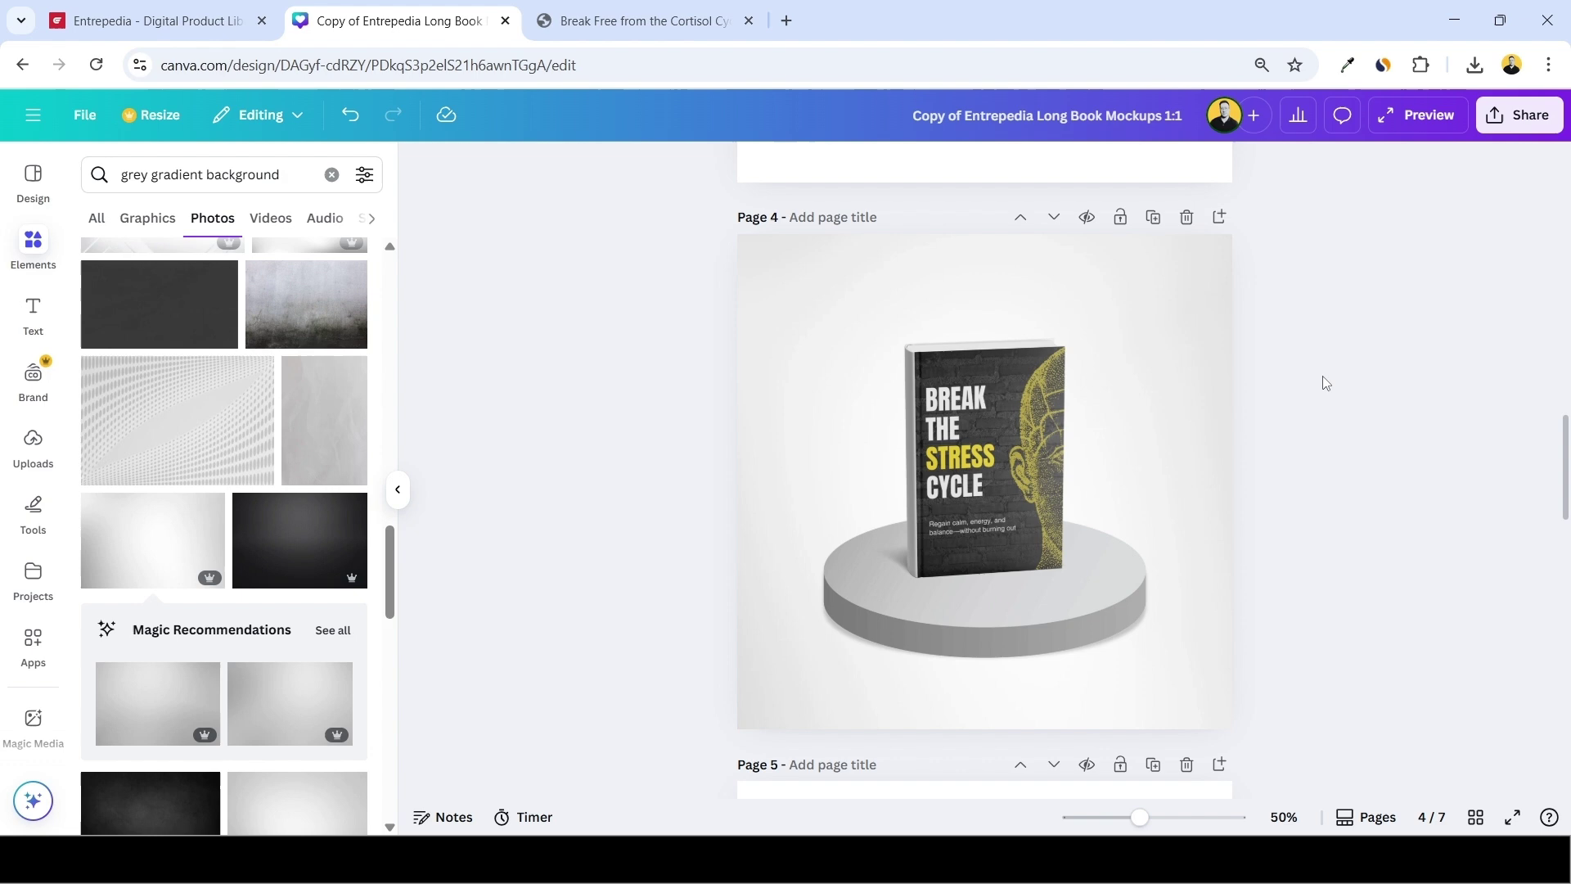
Back in Entrepedia, open the Thumbnails template in Canva and scroll through its pages.
click(173, 32)
scroll(707, 272, down, 5)
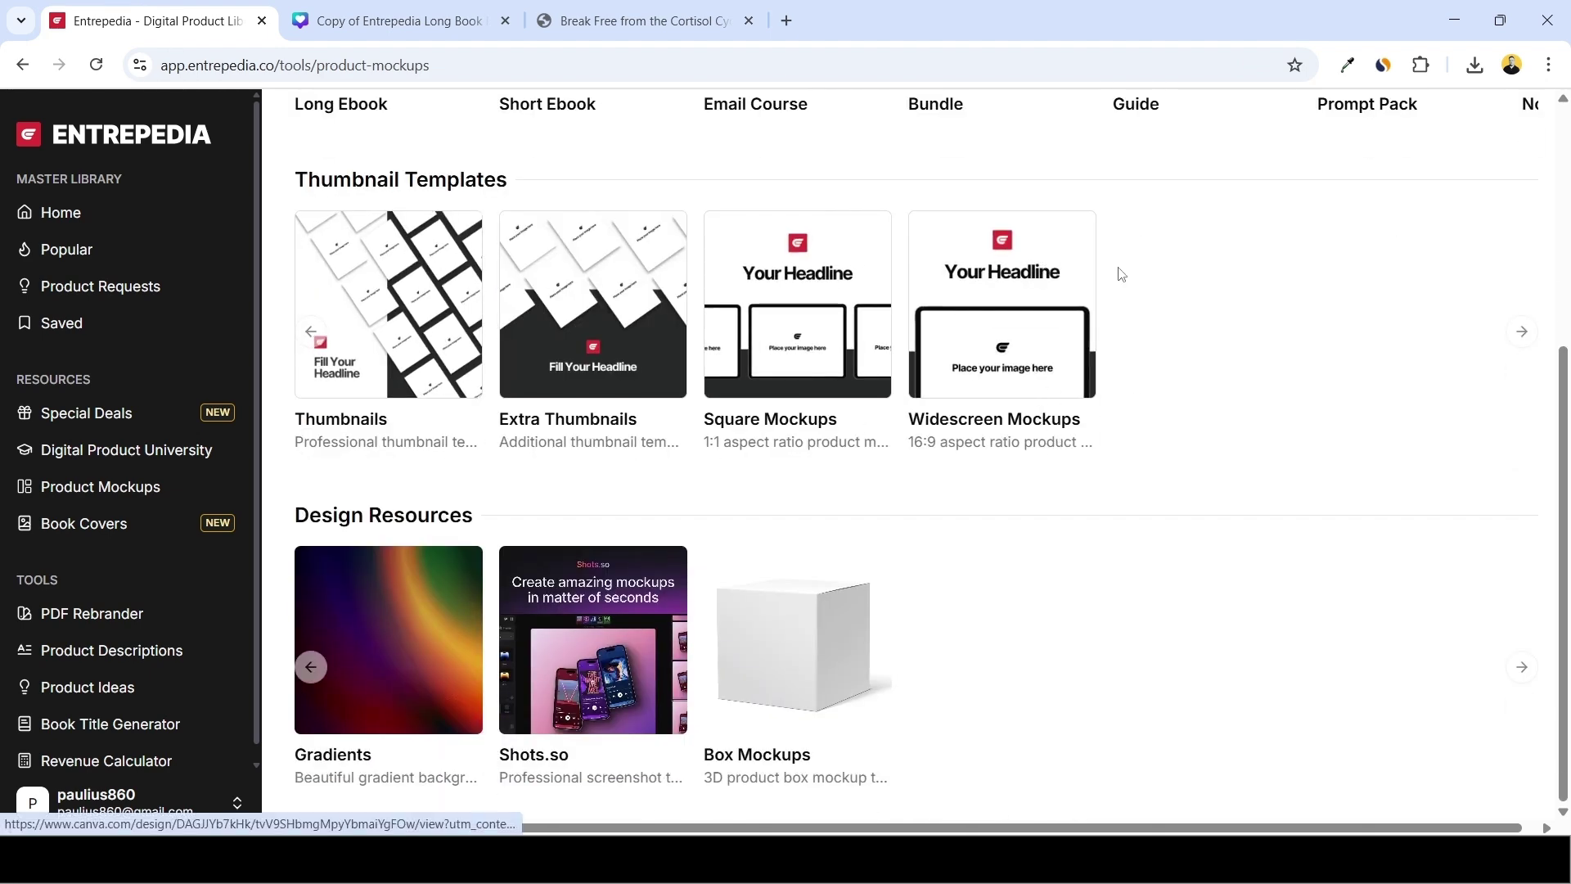
click(391, 265)
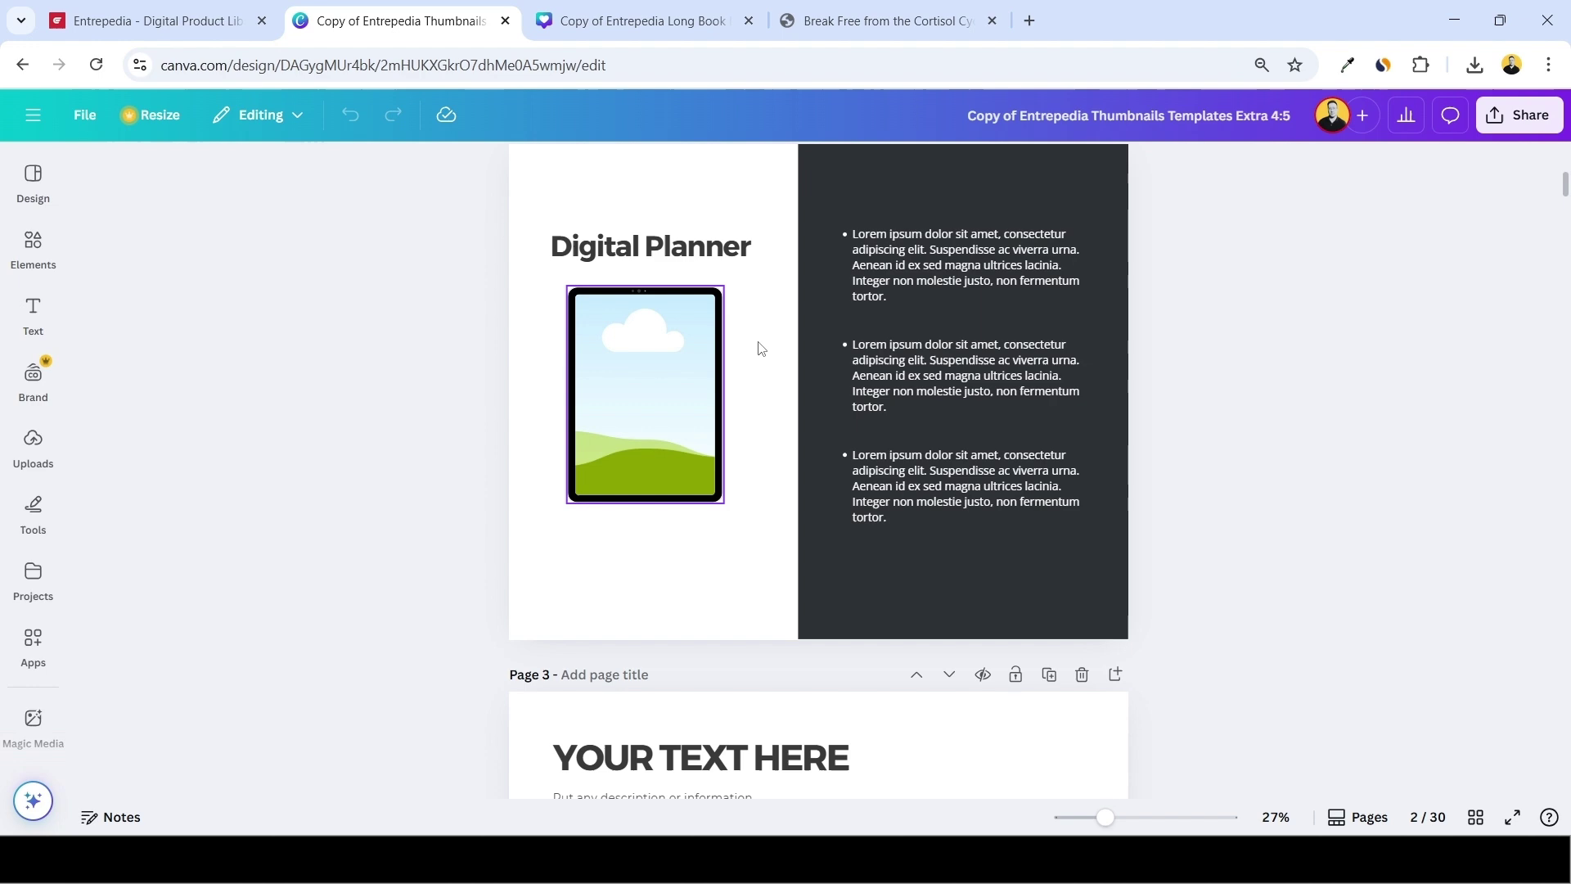
scroll(990, 316, down, 5)
scroll(1106, 332, down, 10)
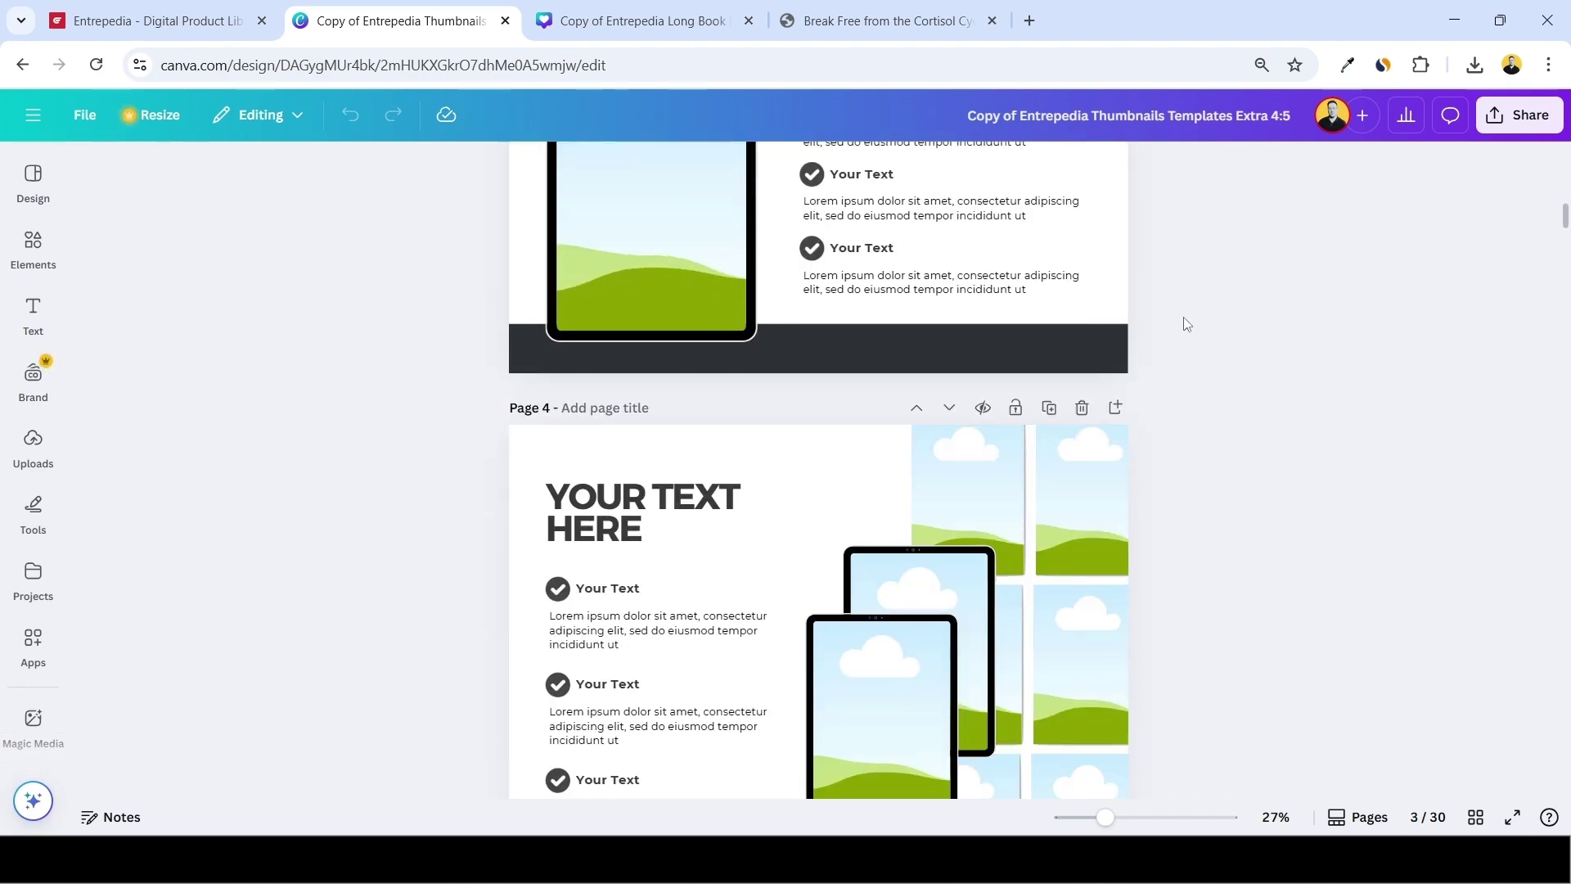
scroll(1237, 335, down, 10)
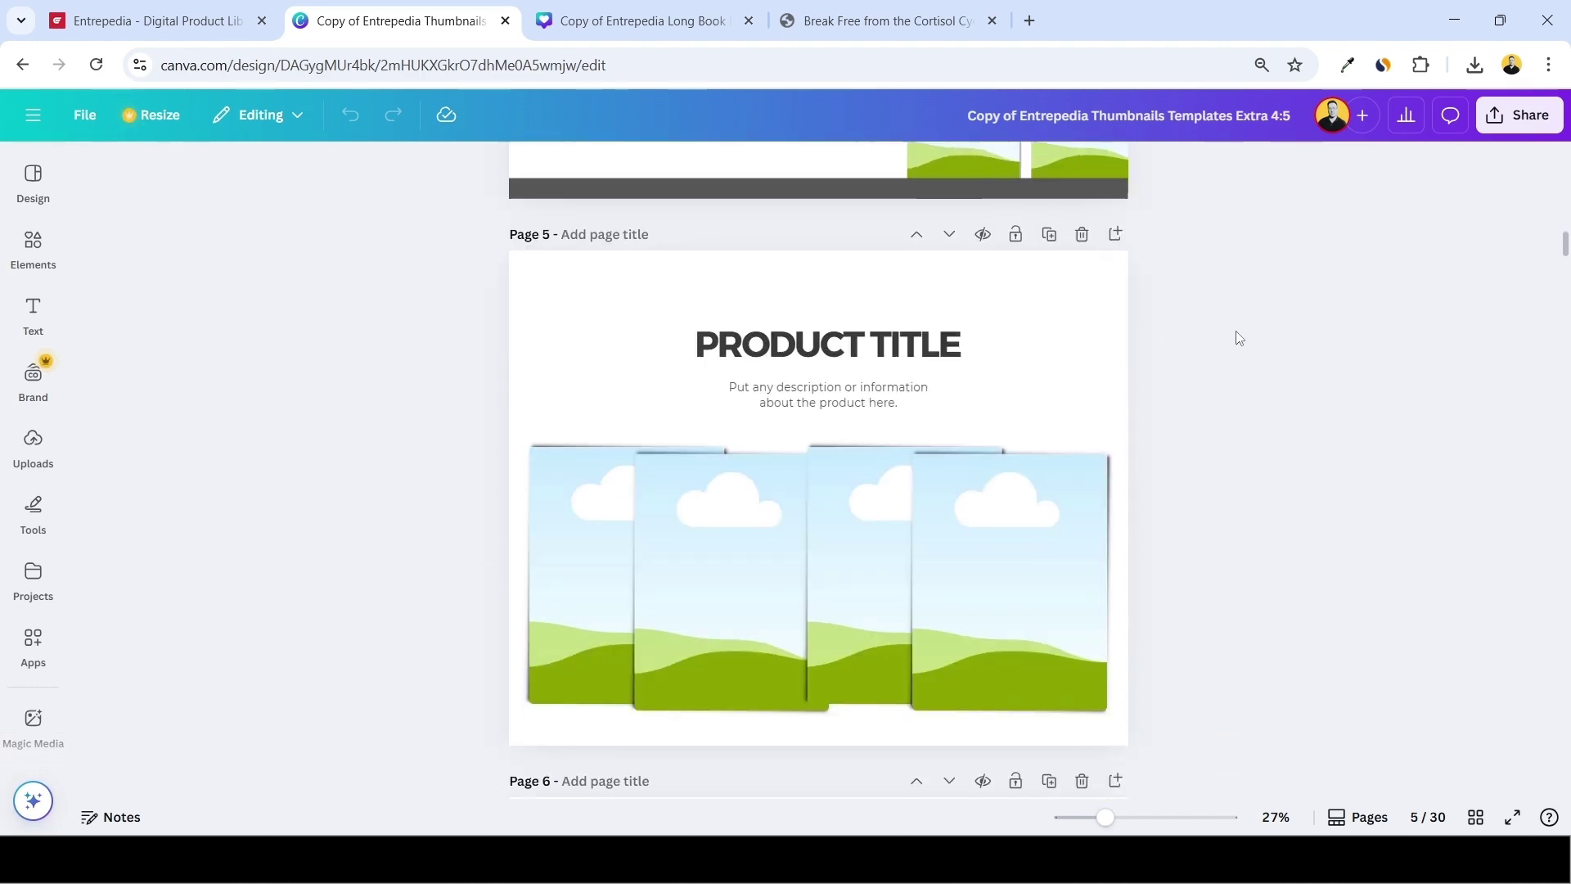
scroll(1258, 332, down, 13)
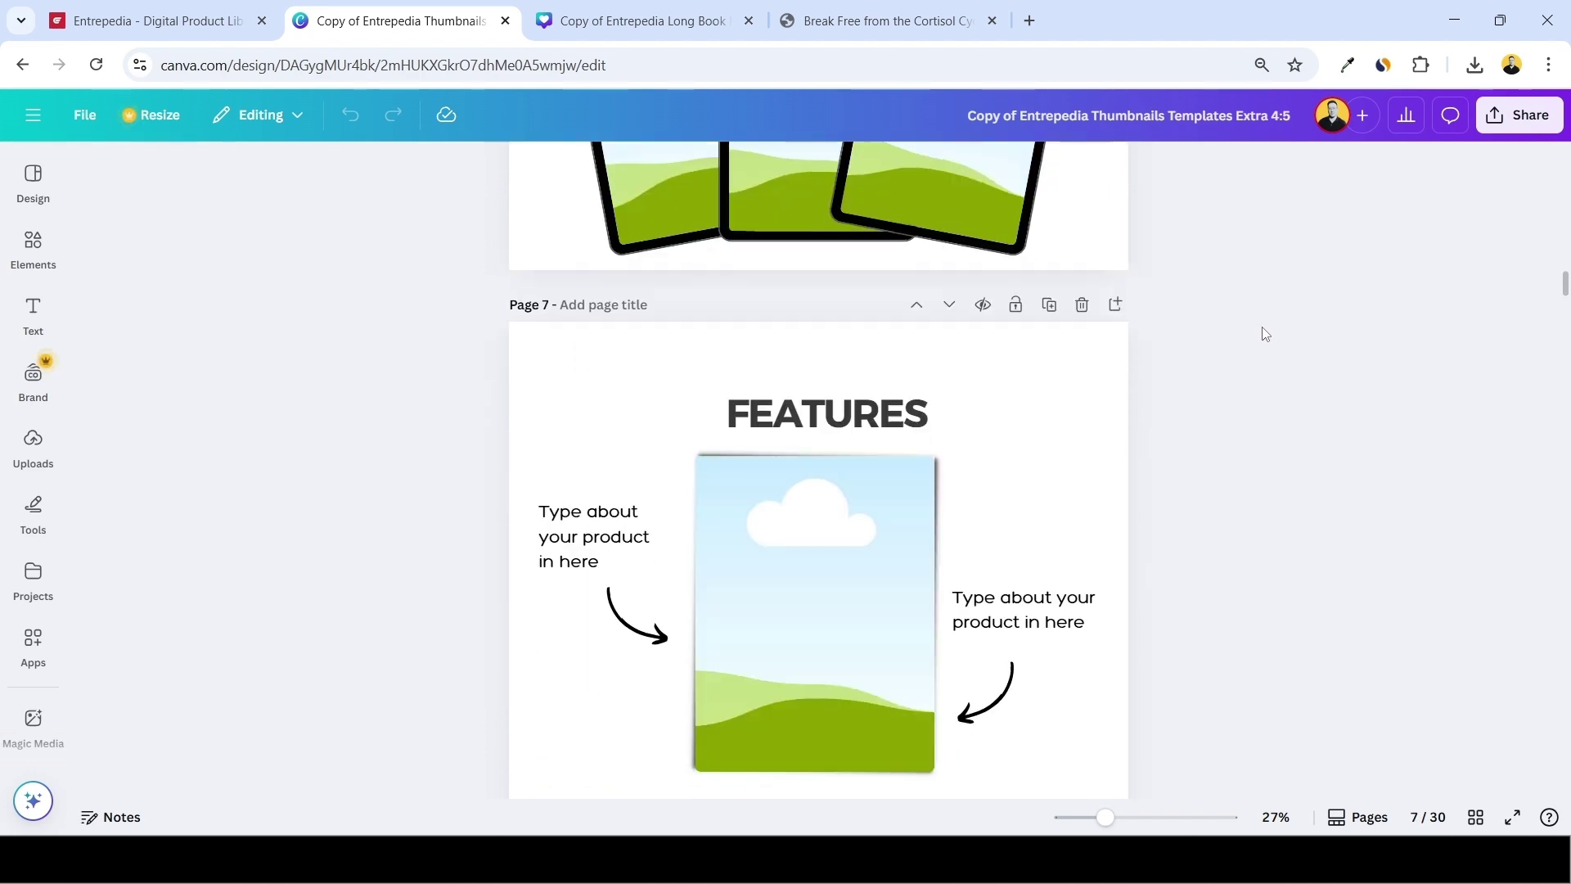
scroll(1269, 332, down, 10)
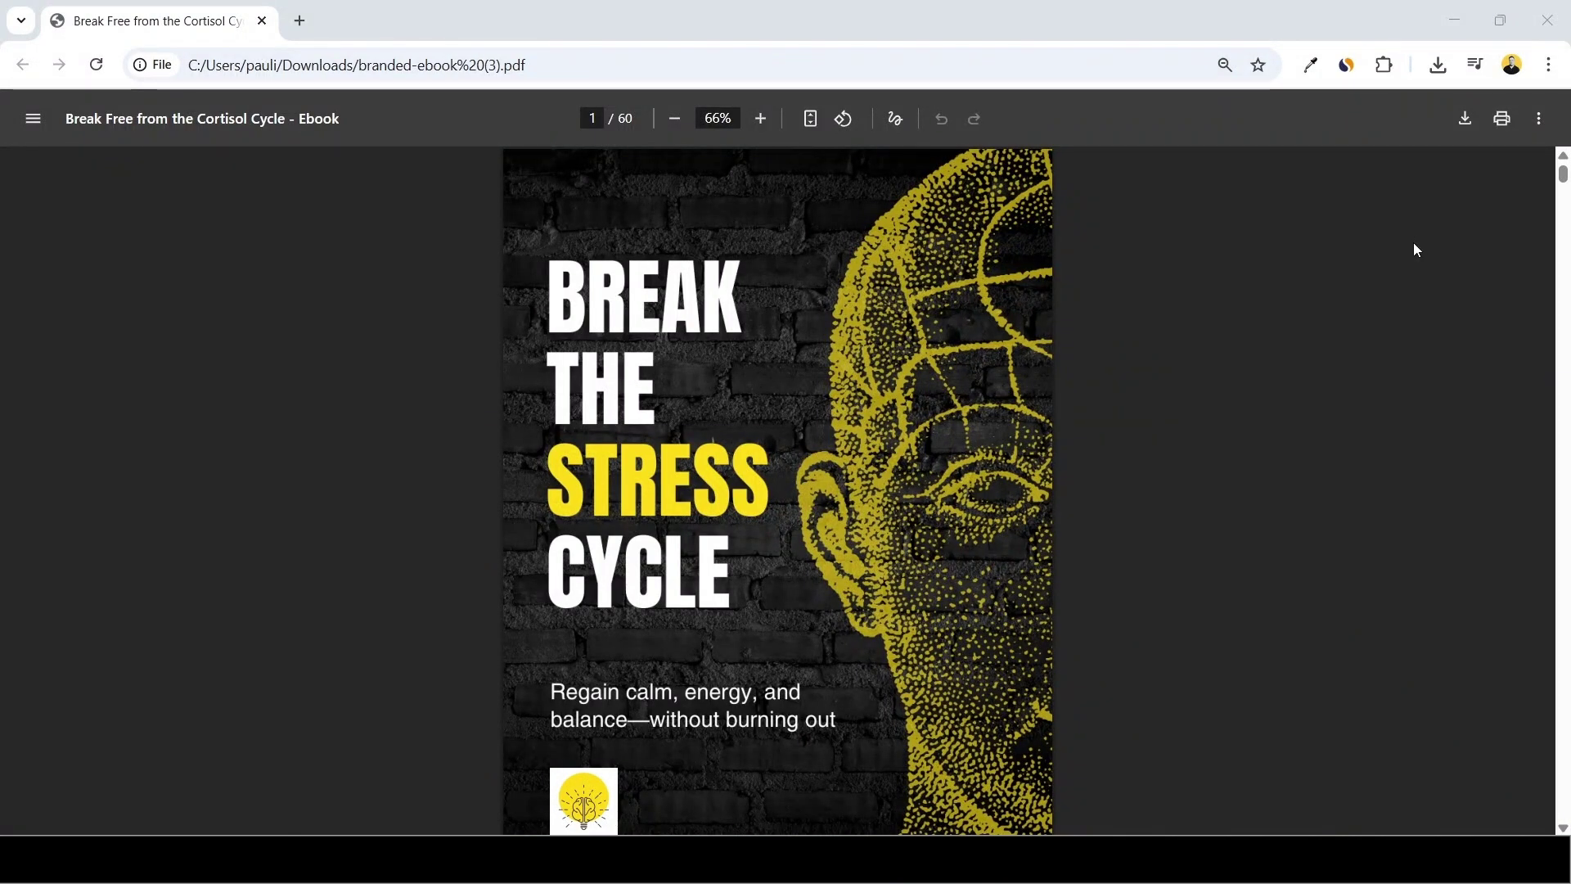
scroll(1409, 261, down, 10)
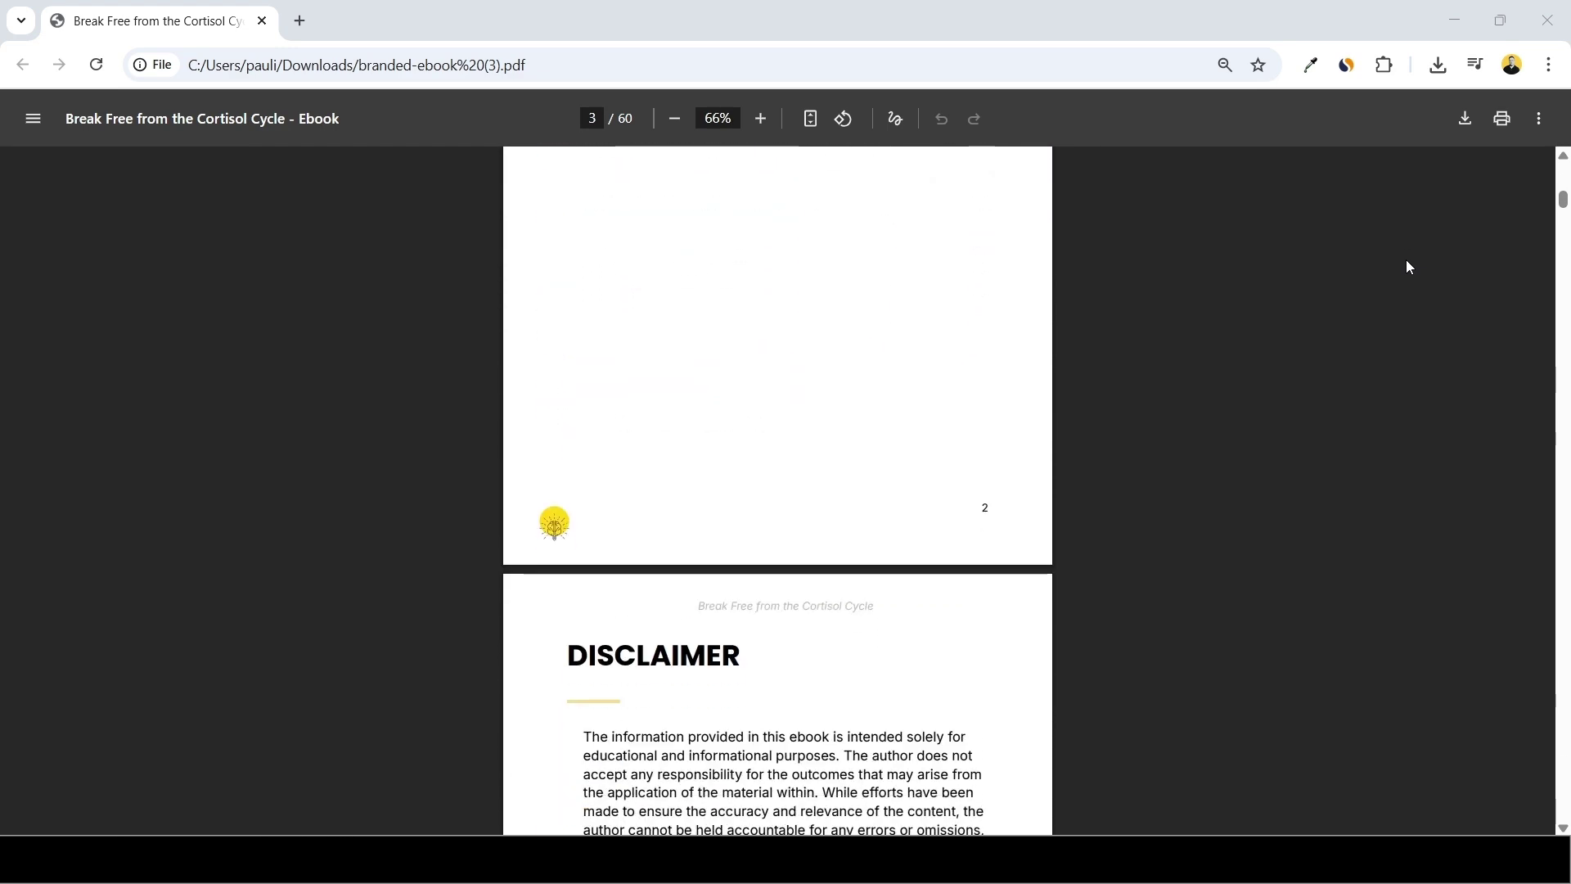
scroll(1409, 267, down, 5)
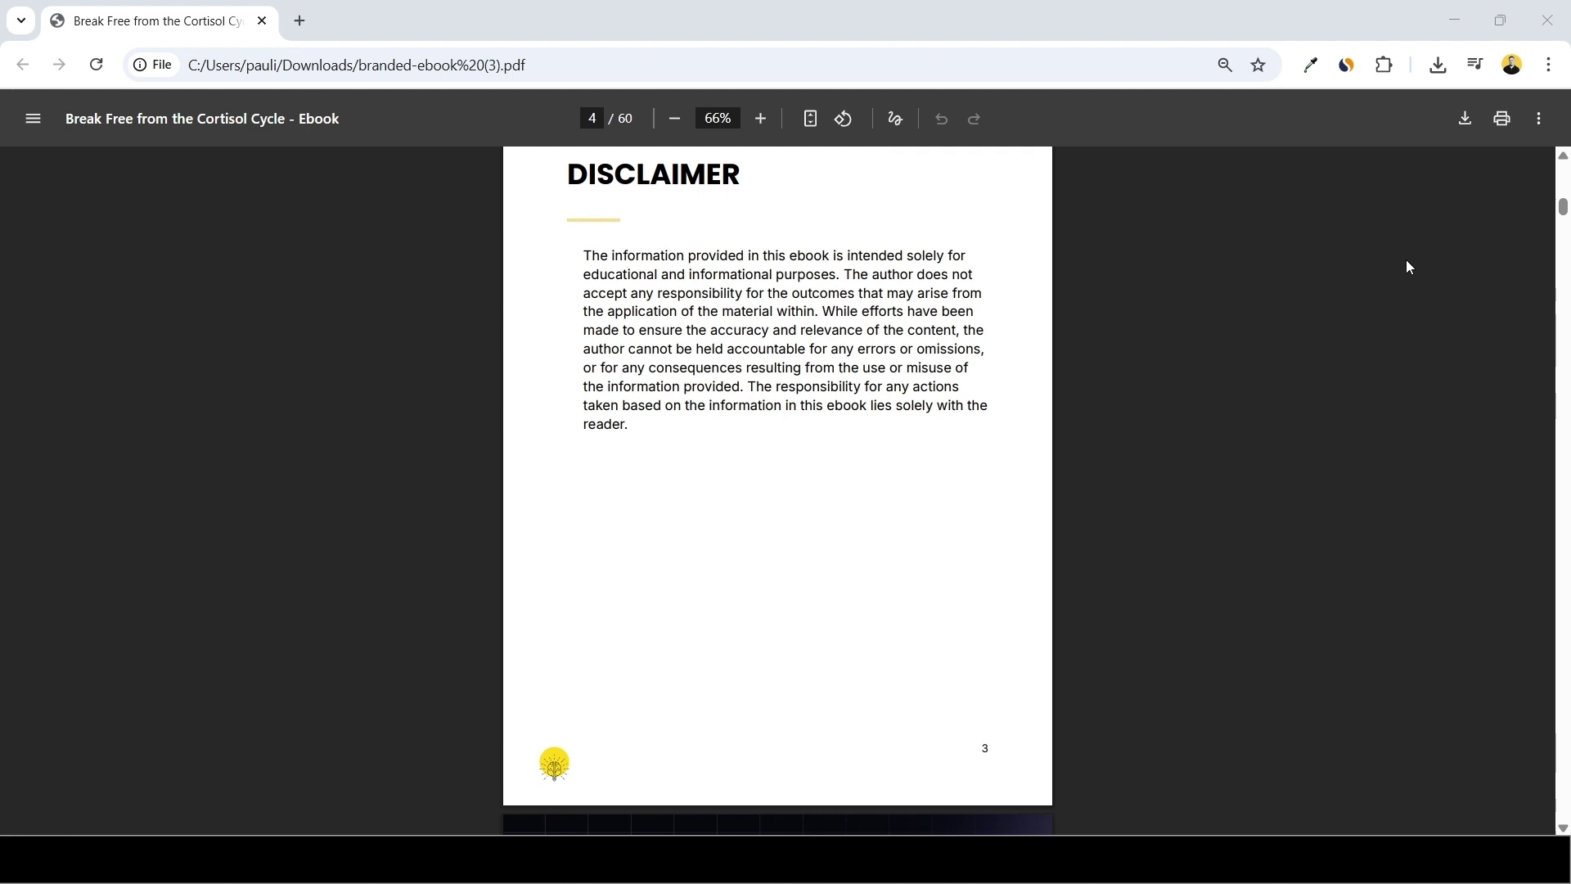
scroll(1409, 267, down, 5)
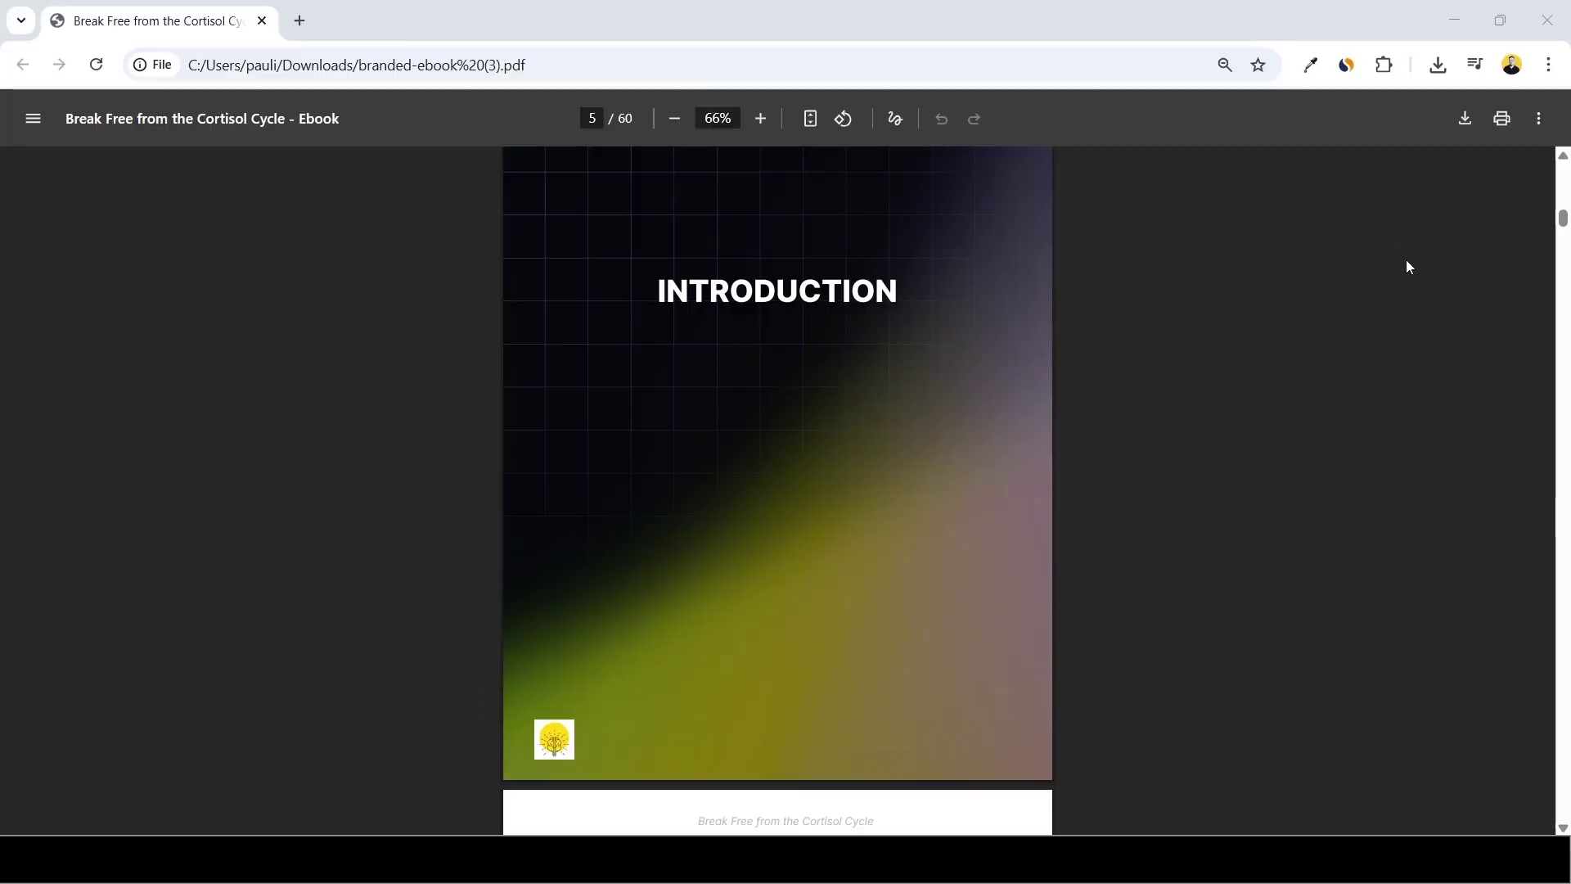
scroll(1406, 259, down, 4)
scroll(1409, 269, down, 8)
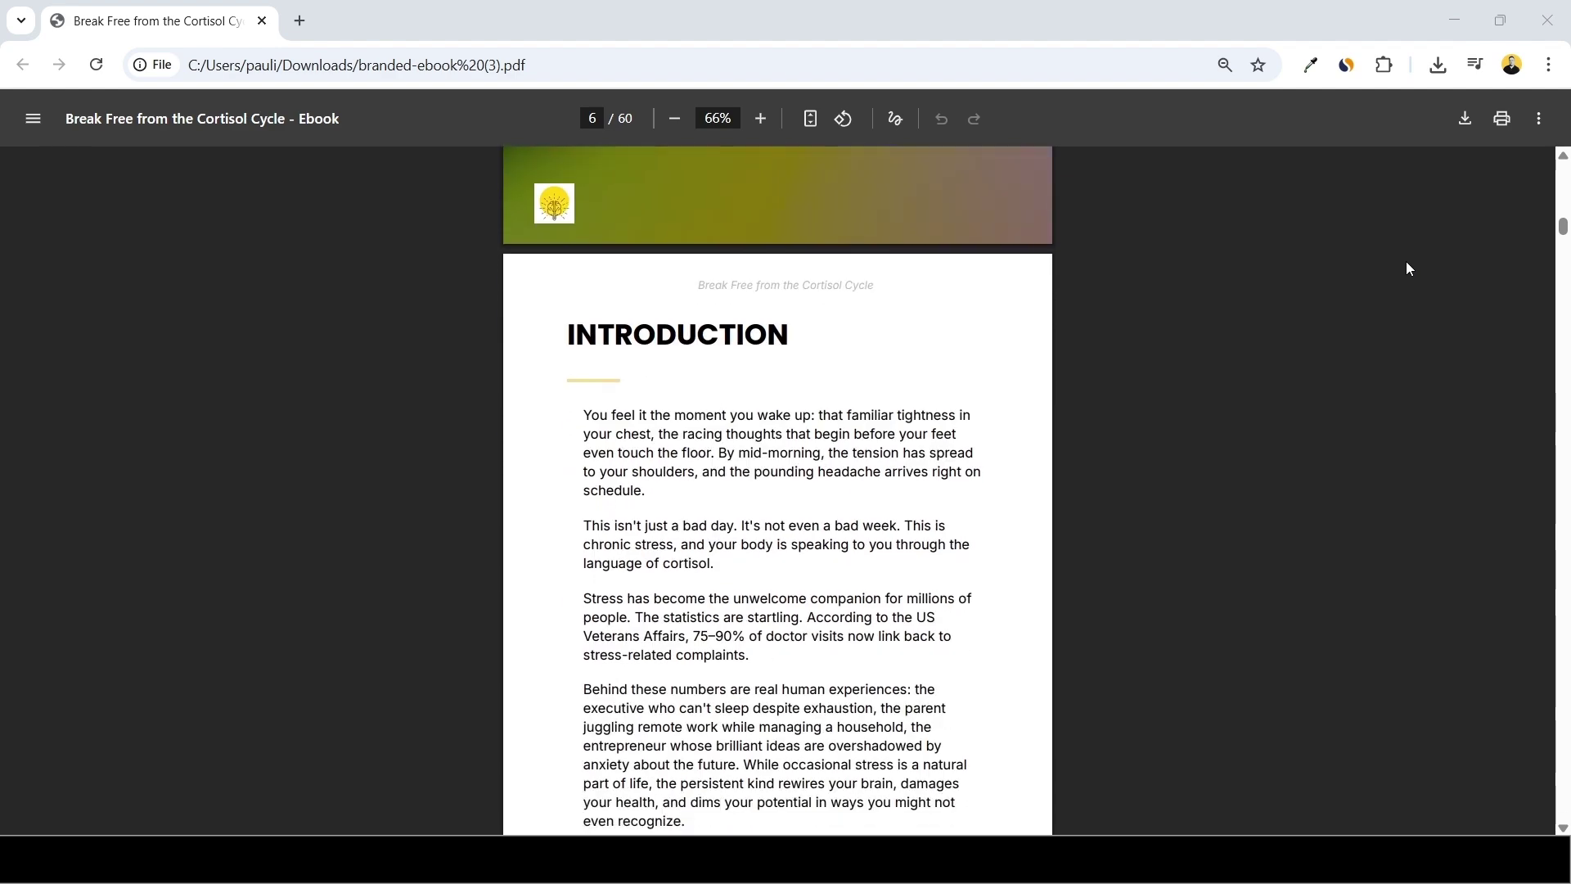
scroll(1407, 268, down, 7)
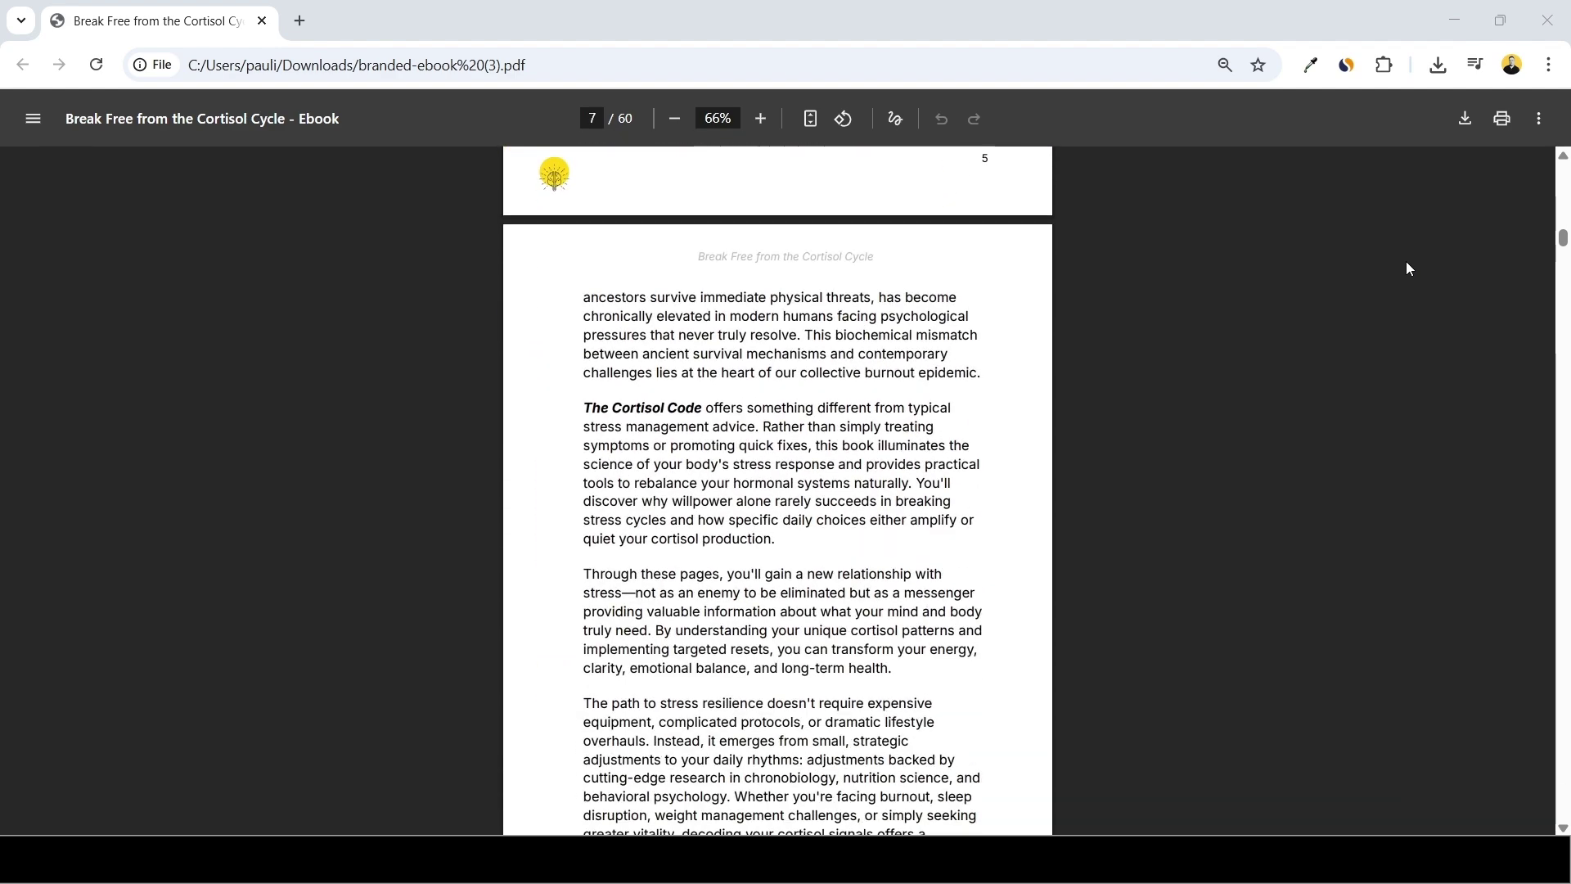
scroll(1407, 263, down, 6)
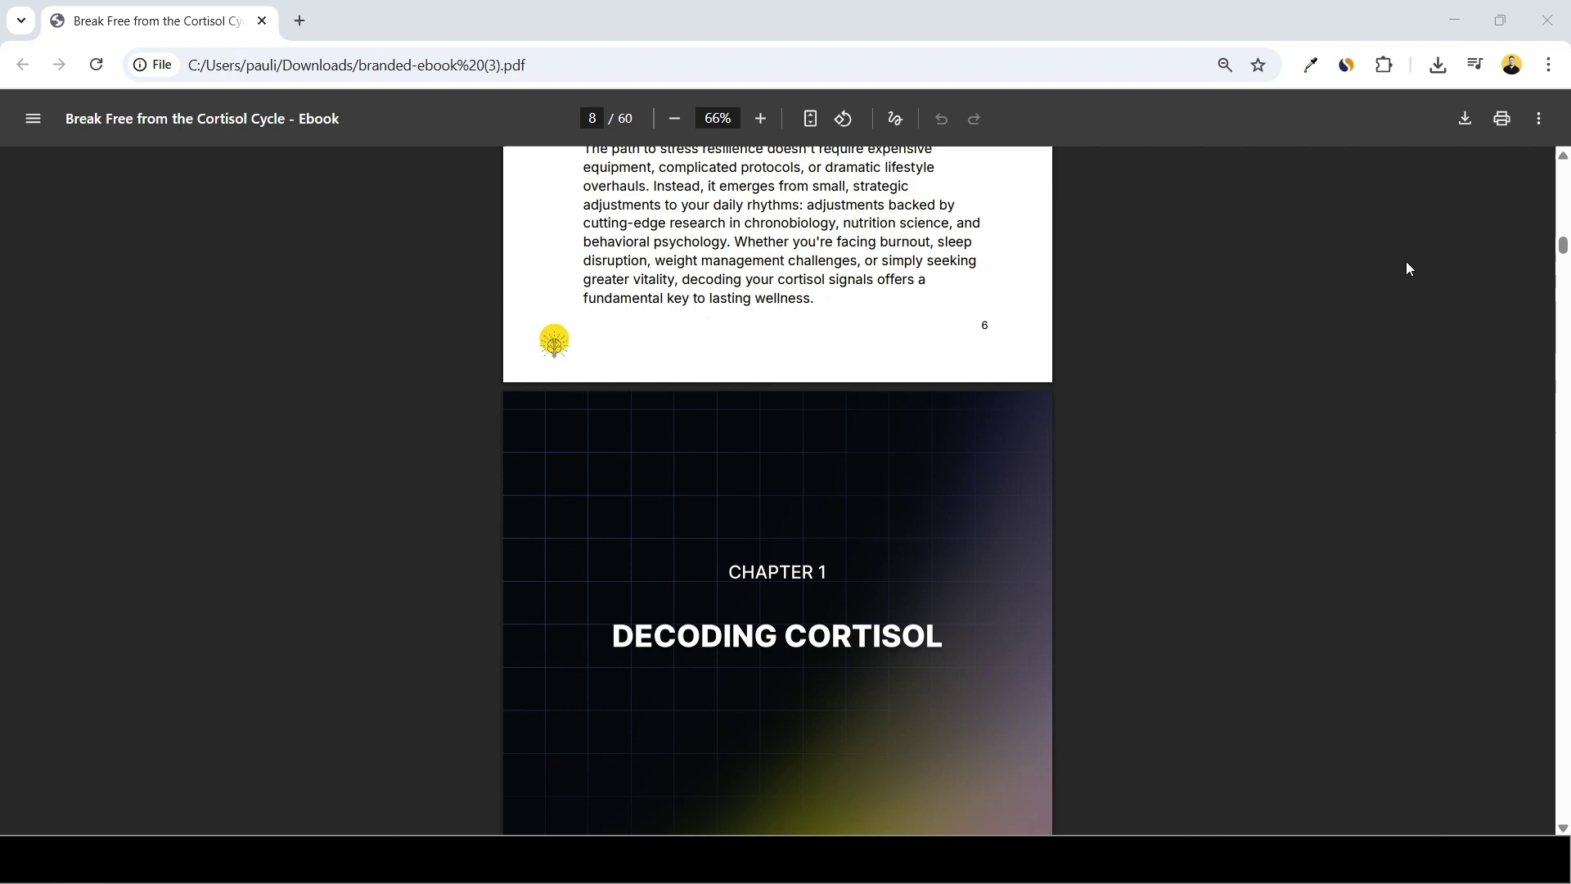
scroll(1407, 263, down, 8)
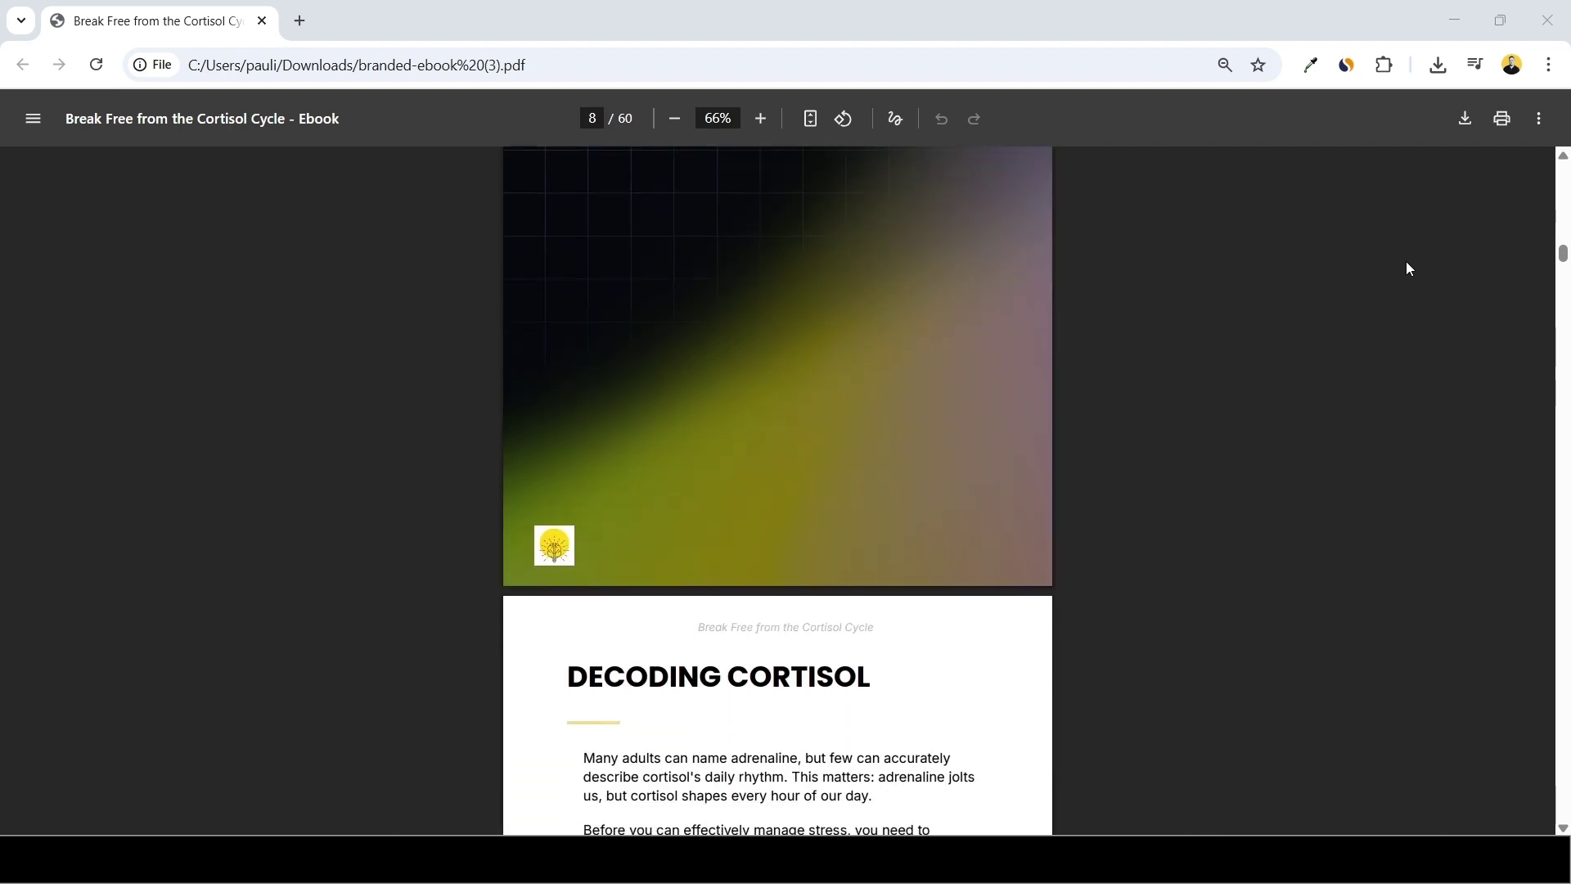
scroll(1408, 268, down, 3)
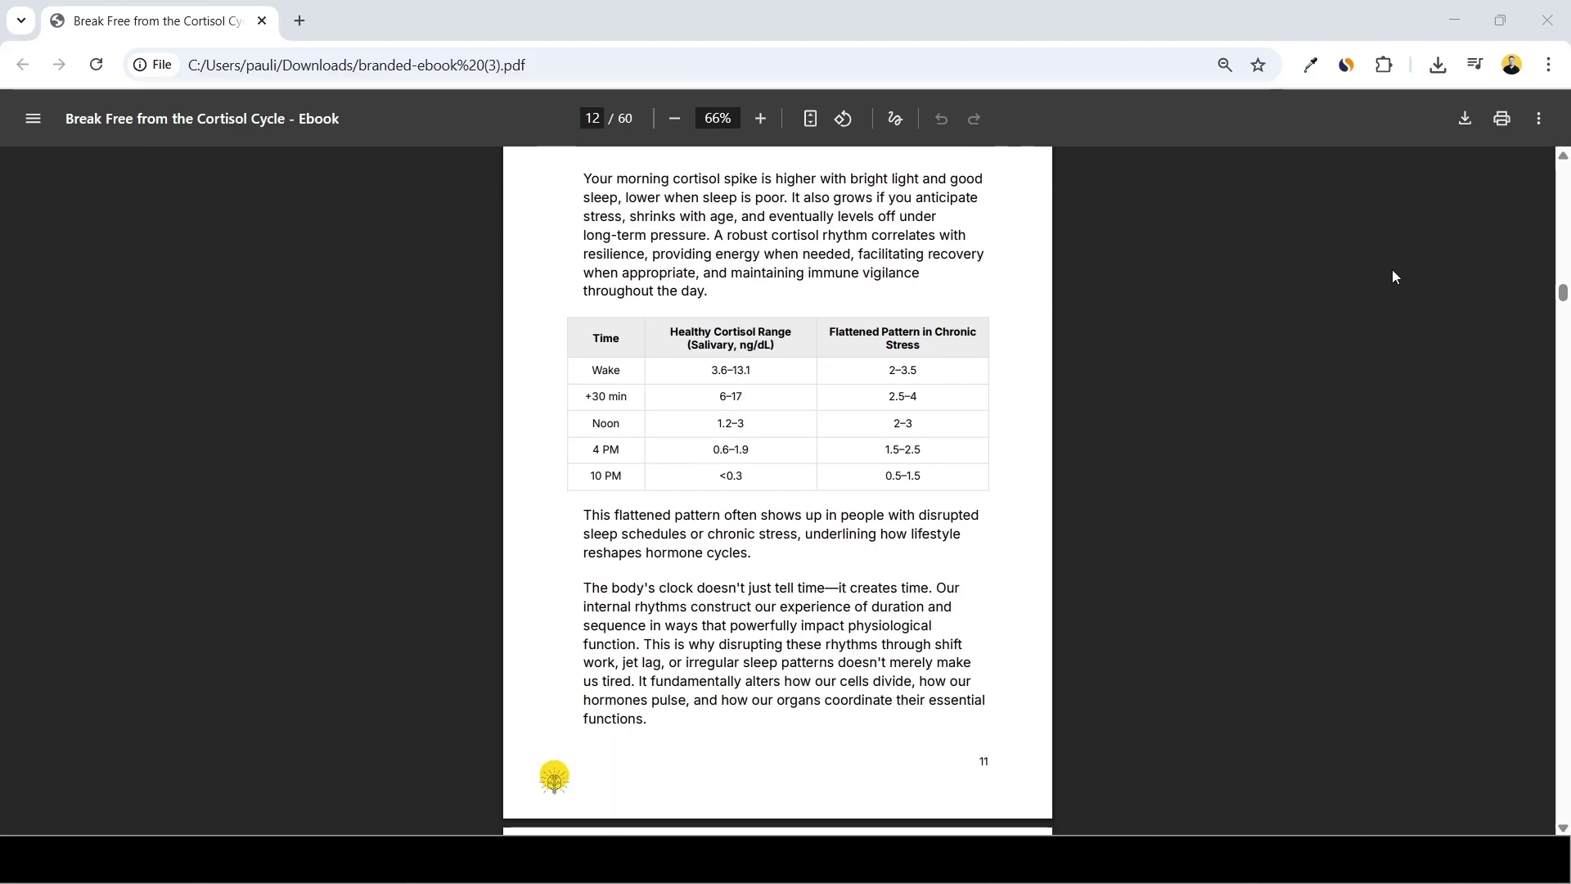
scroll(1395, 277, down, 3)
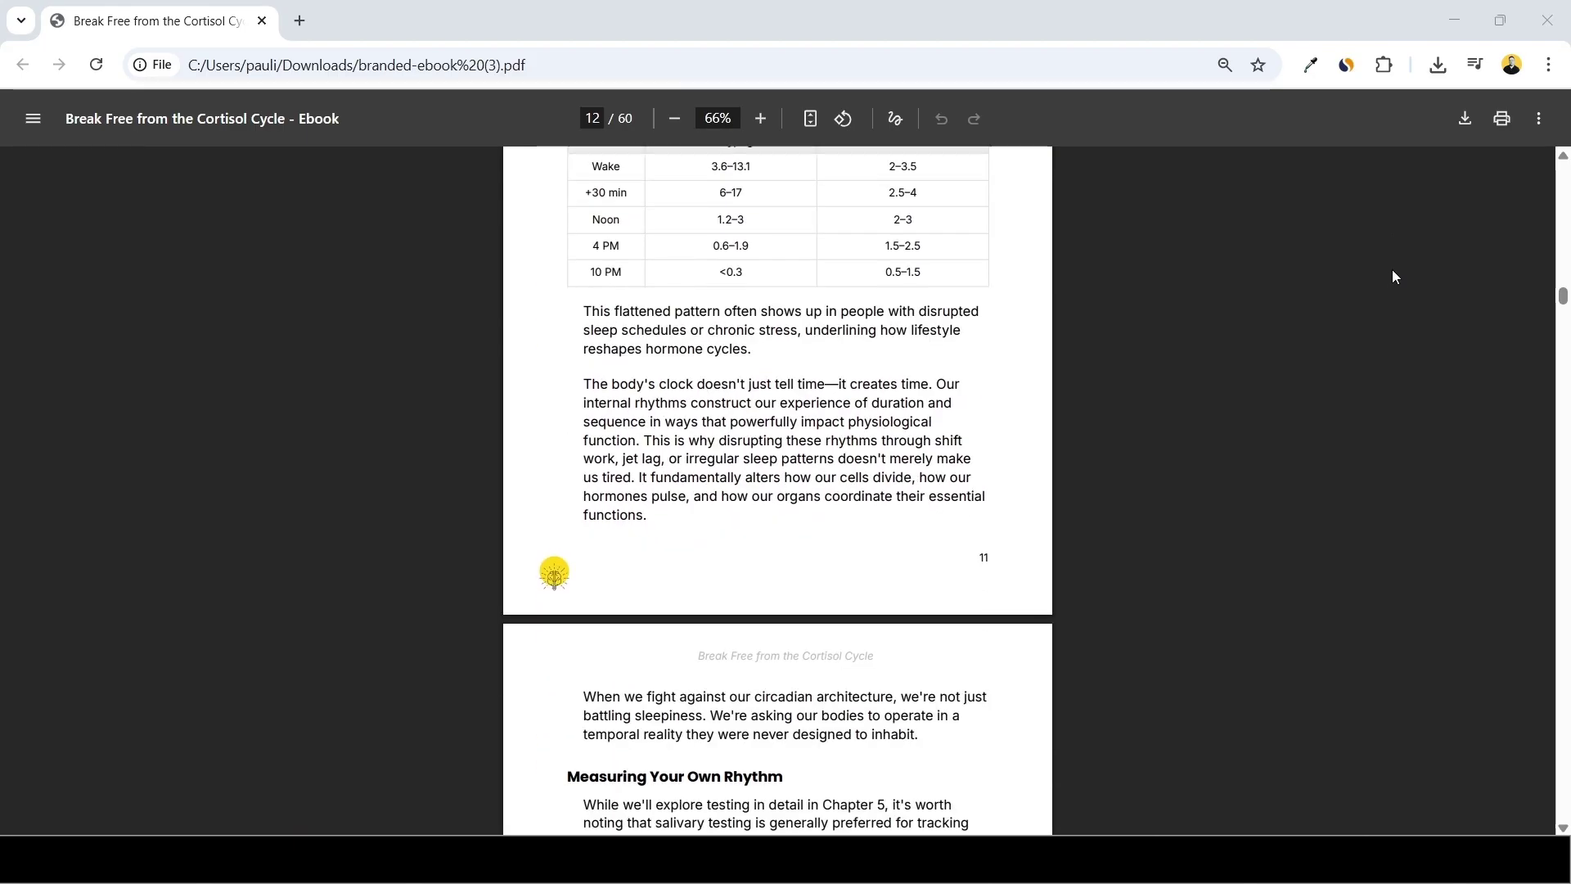
scroll(1392, 276, down, 2)
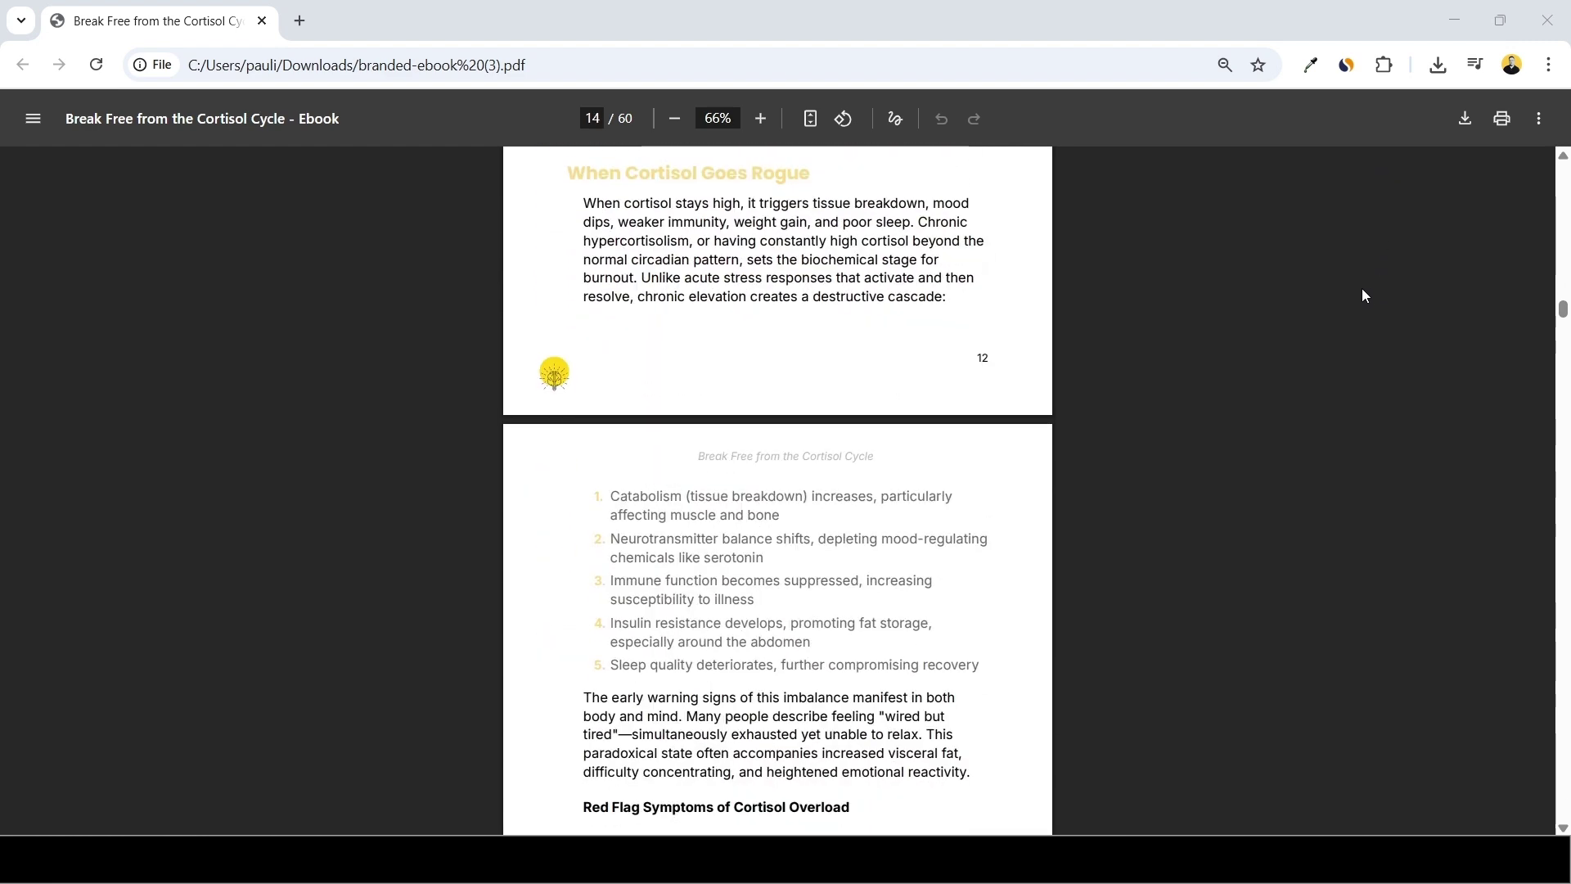
scroll(1362, 291, down, 1)
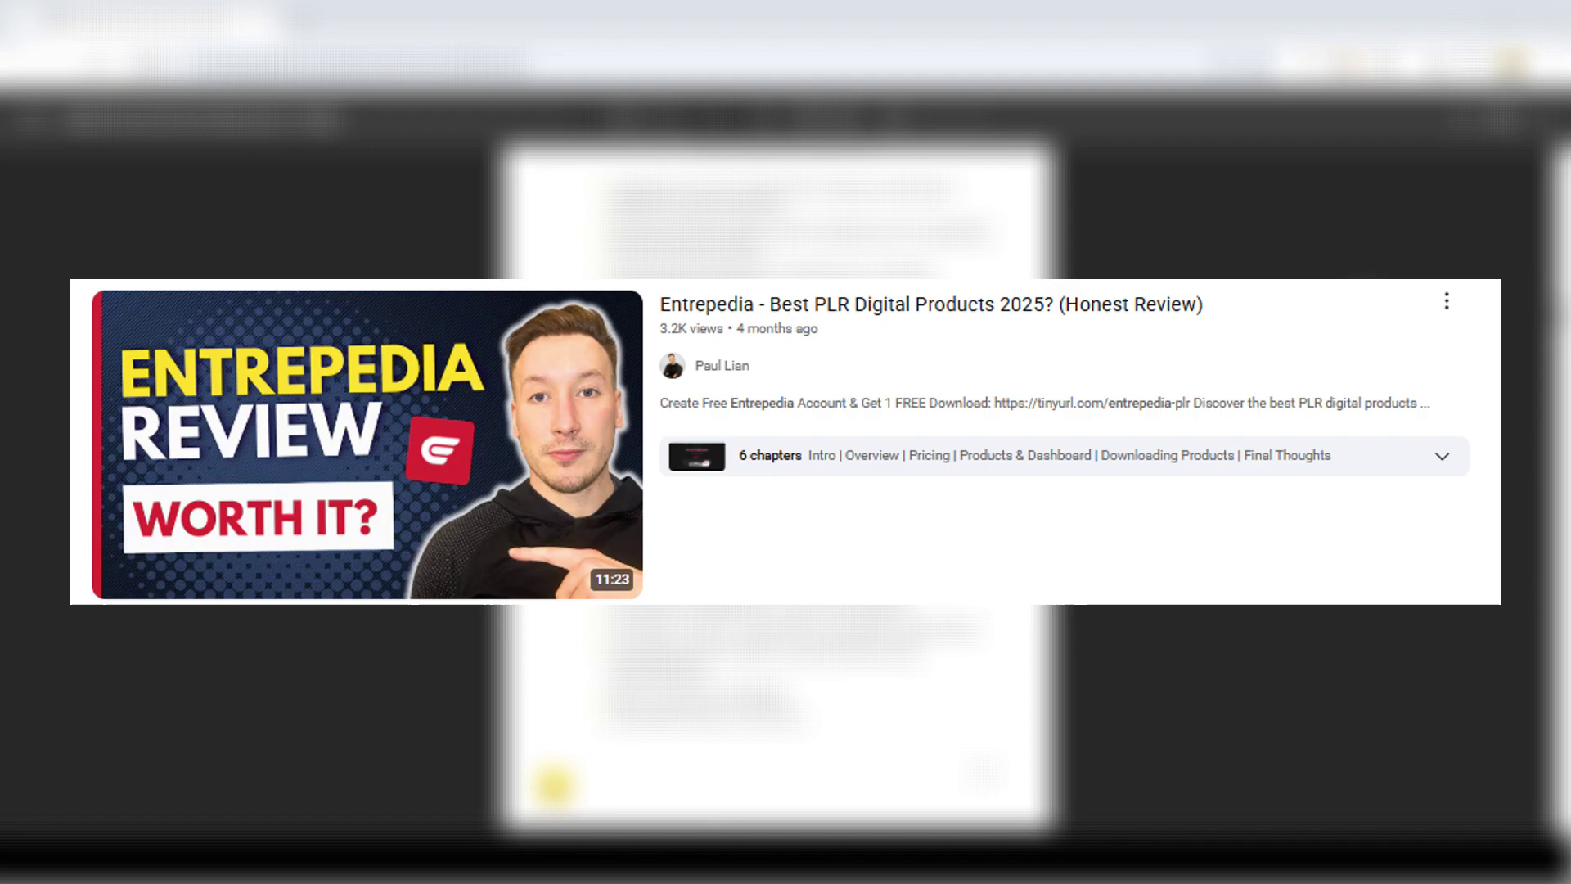
scroll(1362, 288, down, 5)
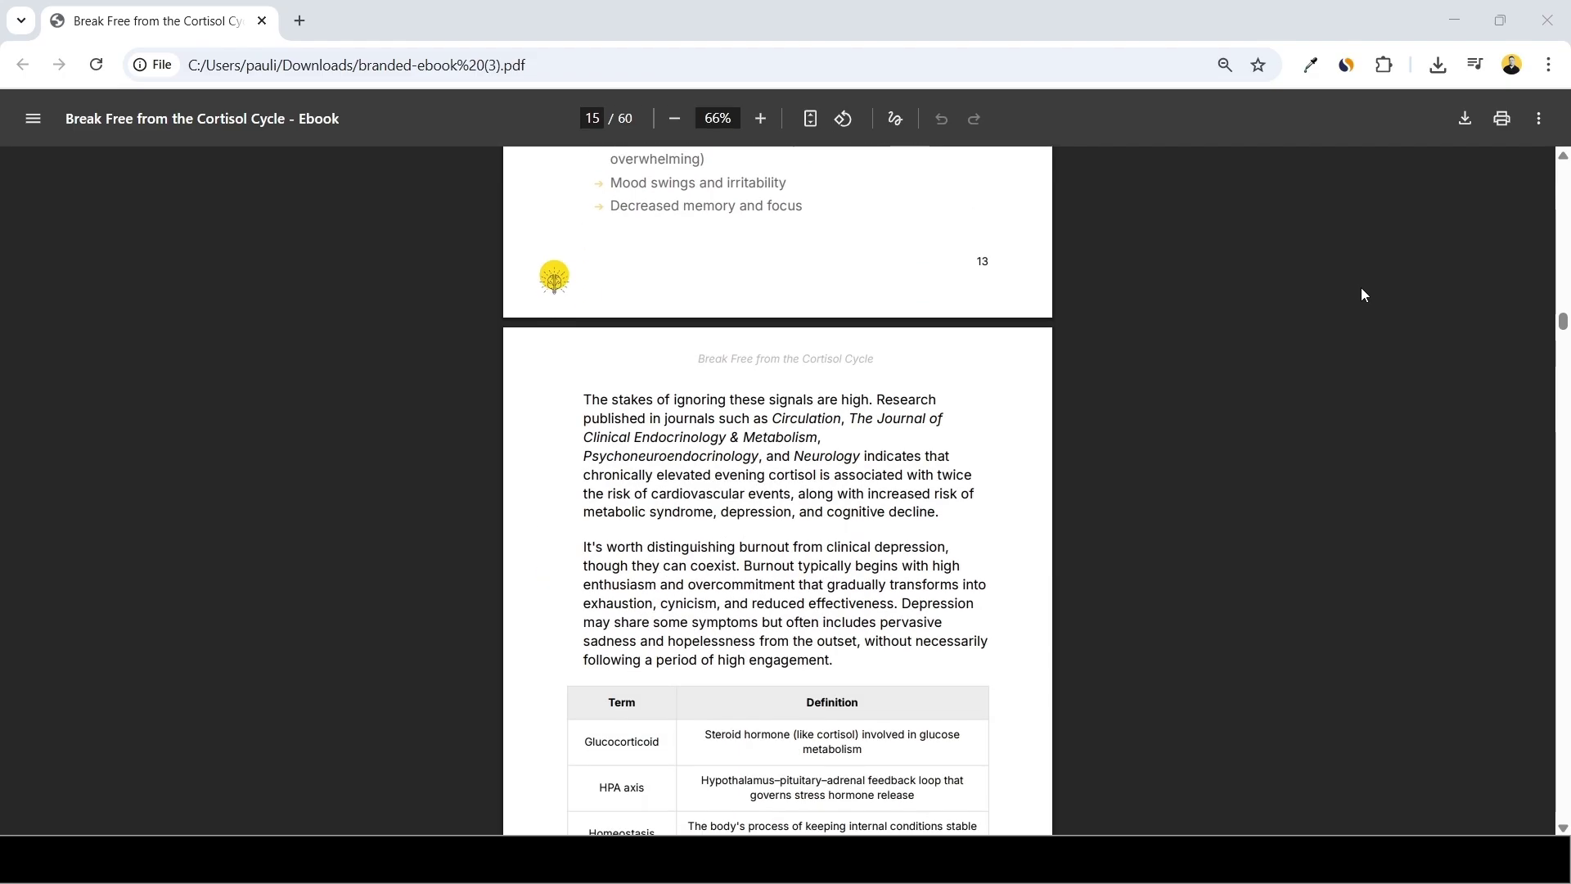
scroll(1361, 287, down, 2)
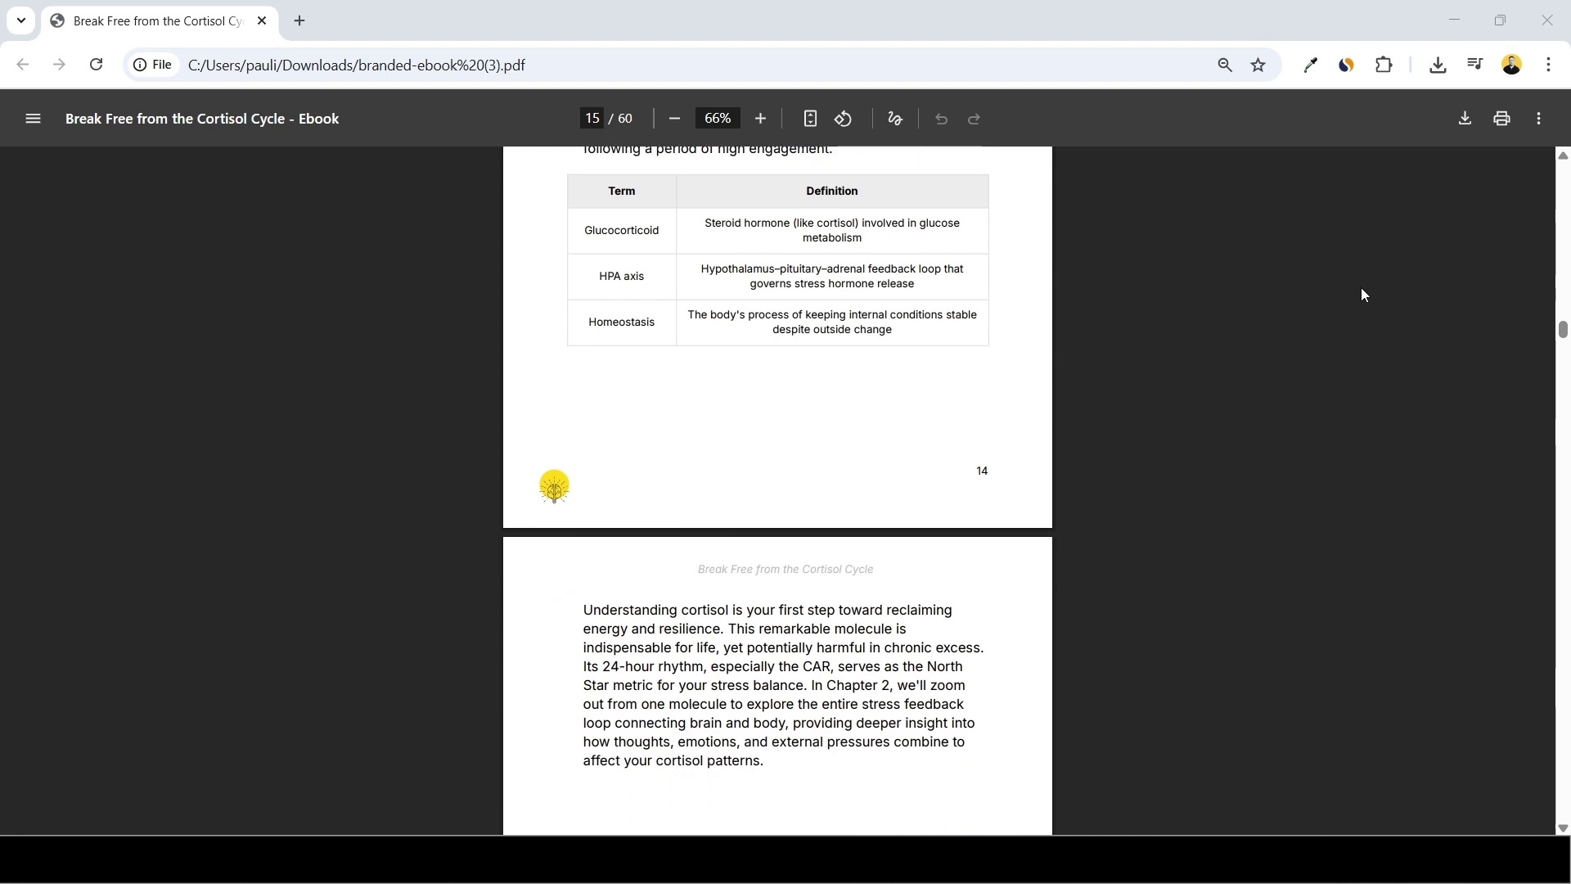
scroll(1361, 287, down, 3)
scroll(1361, 288, down, 1)
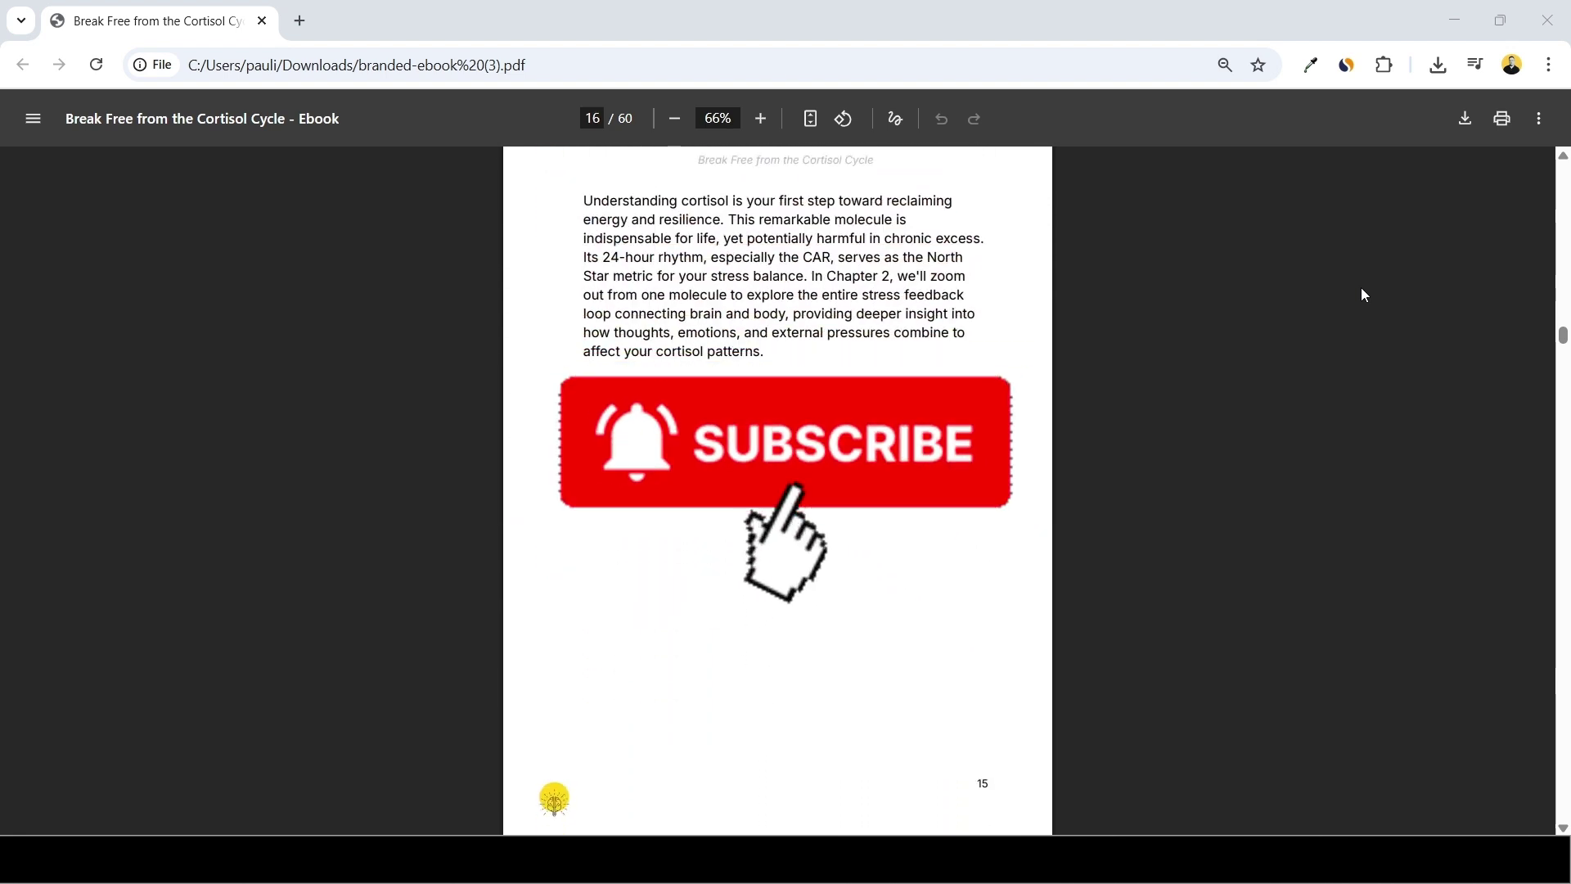
scroll(1361, 289, down, 7)
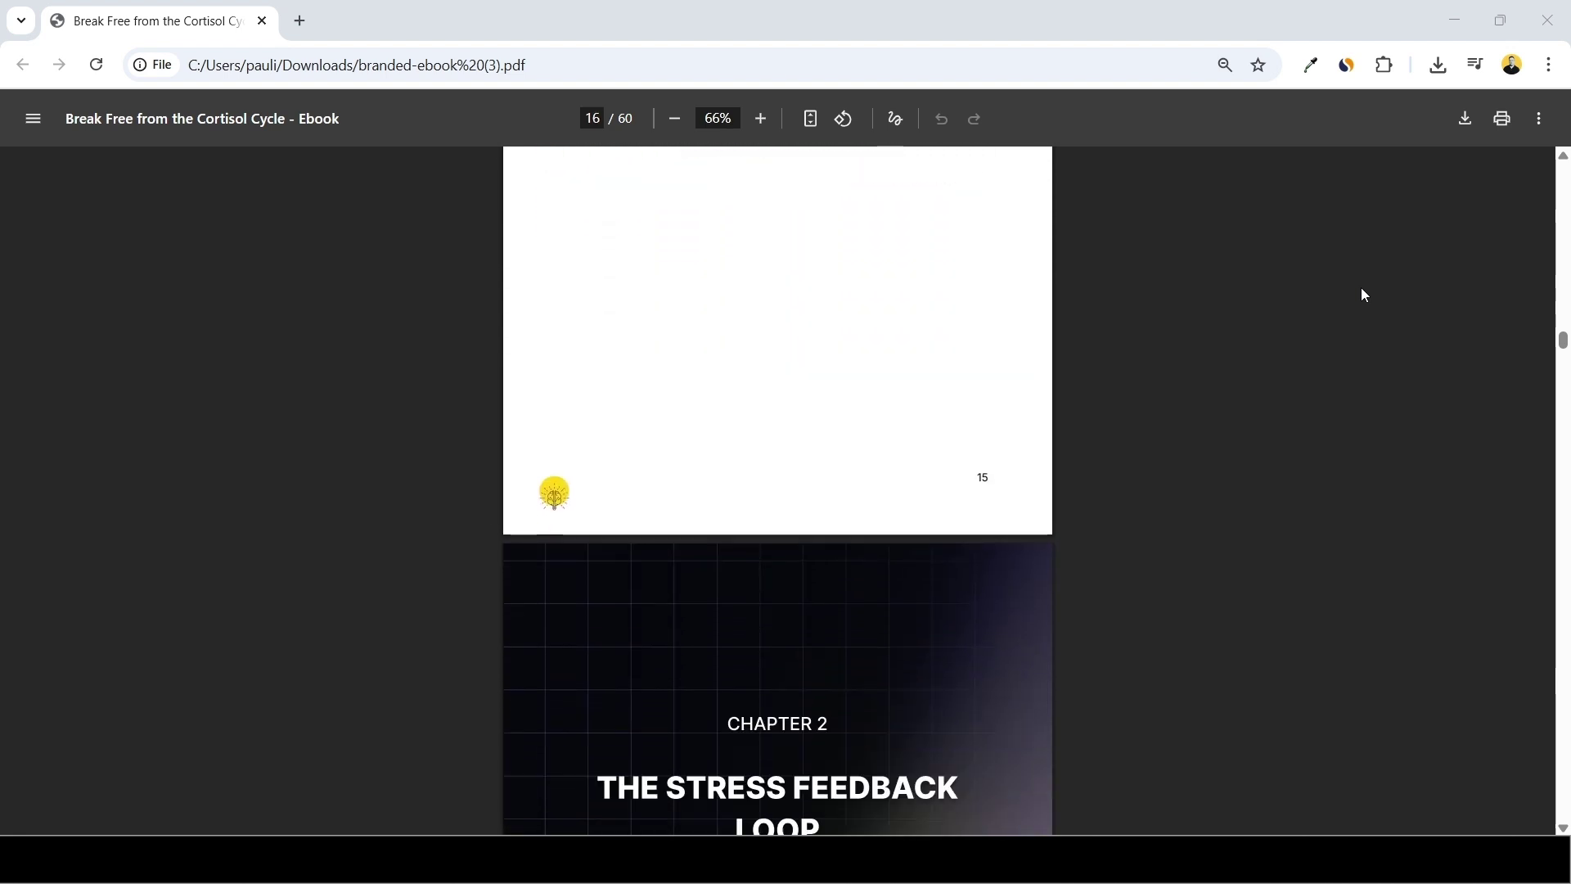
scroll(1361, 287, down, 5)
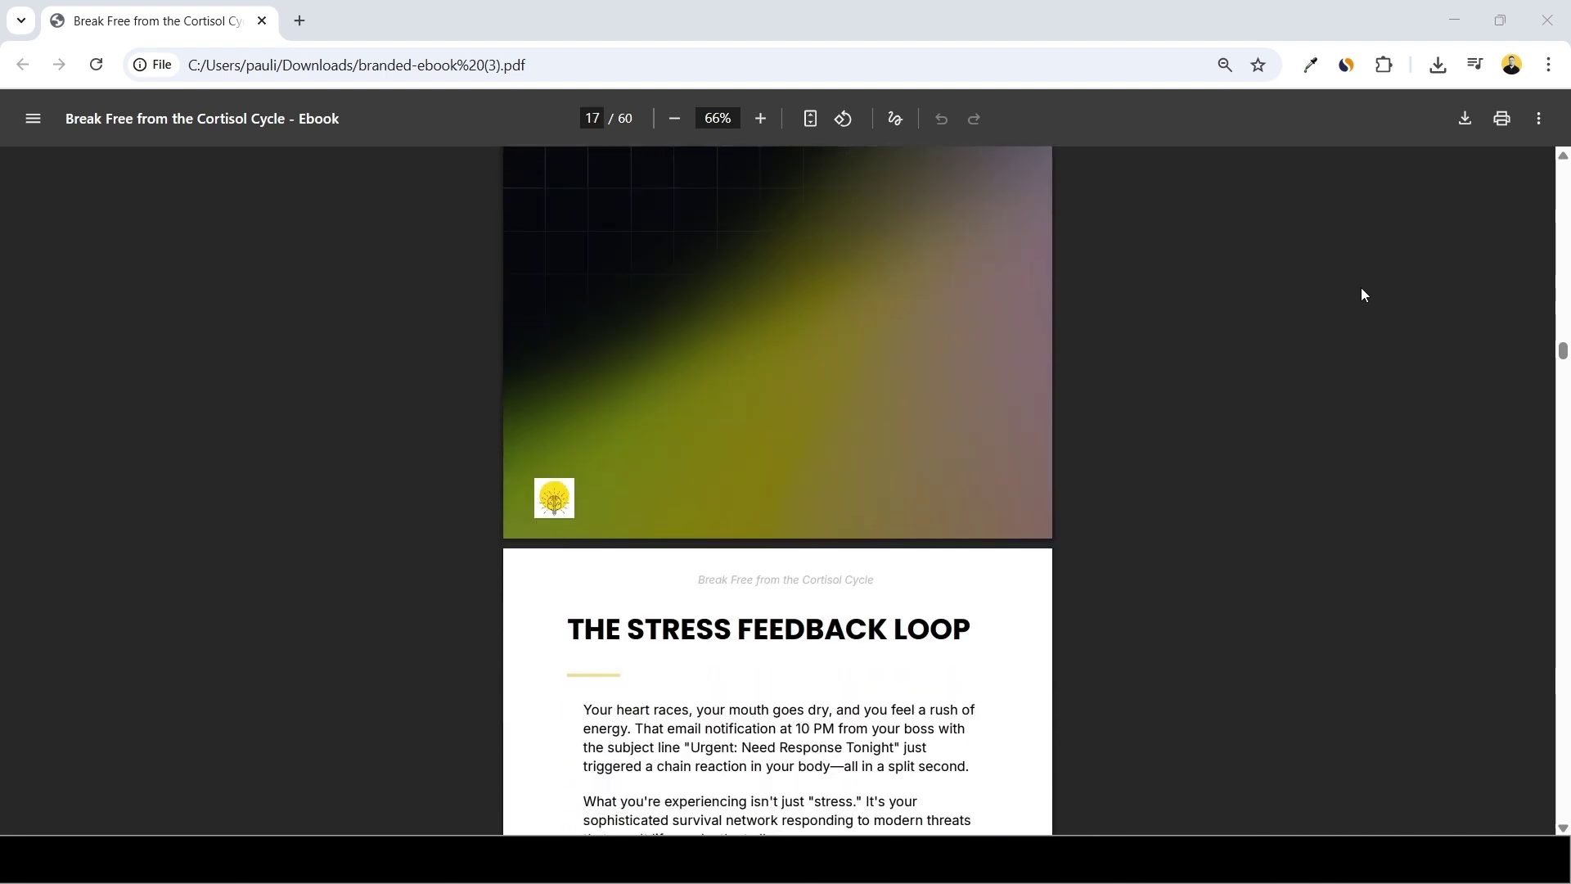